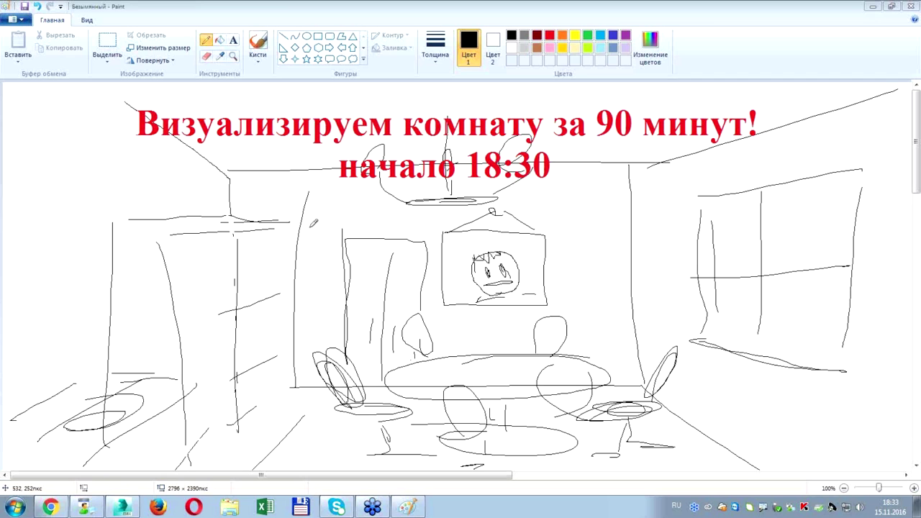
Switch from the Paint sketch to the empty 3ds Max scene and activate the Top viewport.
key(alt+Tab)
click(339, 172)
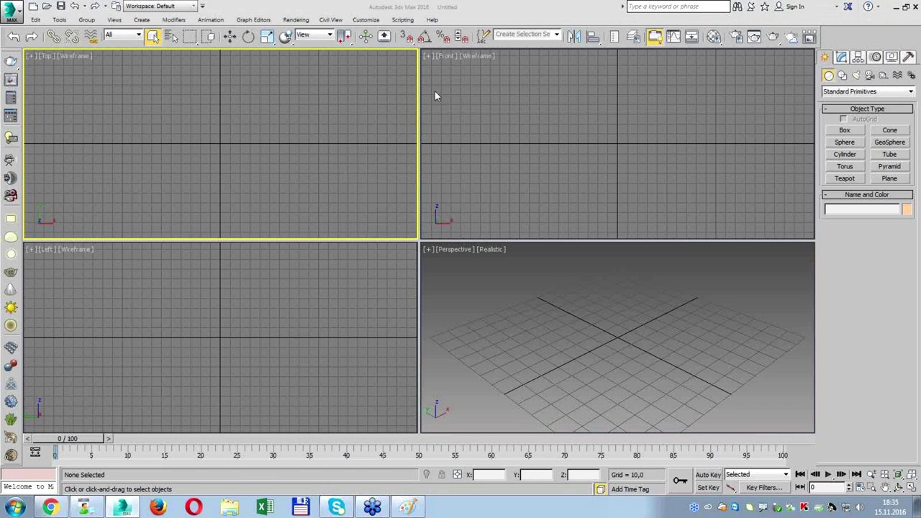
click(365, 20)
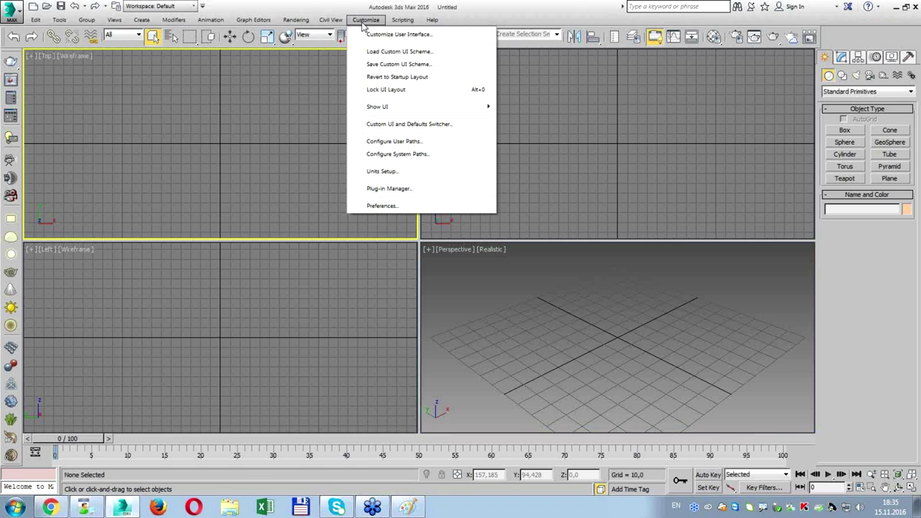
Set the system unit scale so 1 unit equals 1.0 centimeters.
click(394, 173)
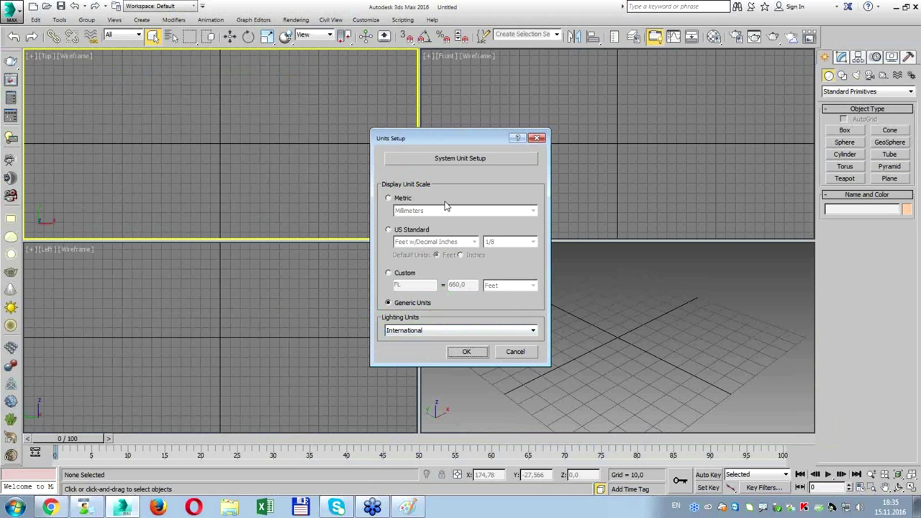
click(460, 150)
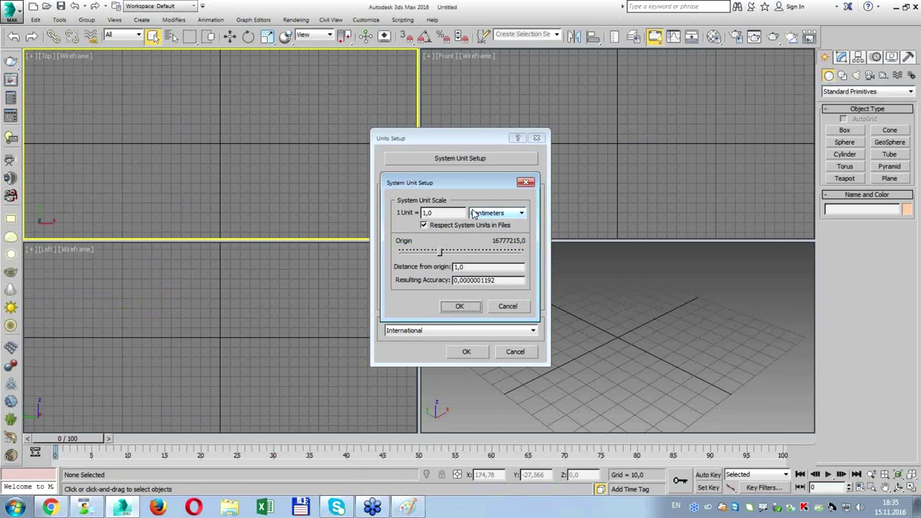
click(459, 305)
click(466, 351)
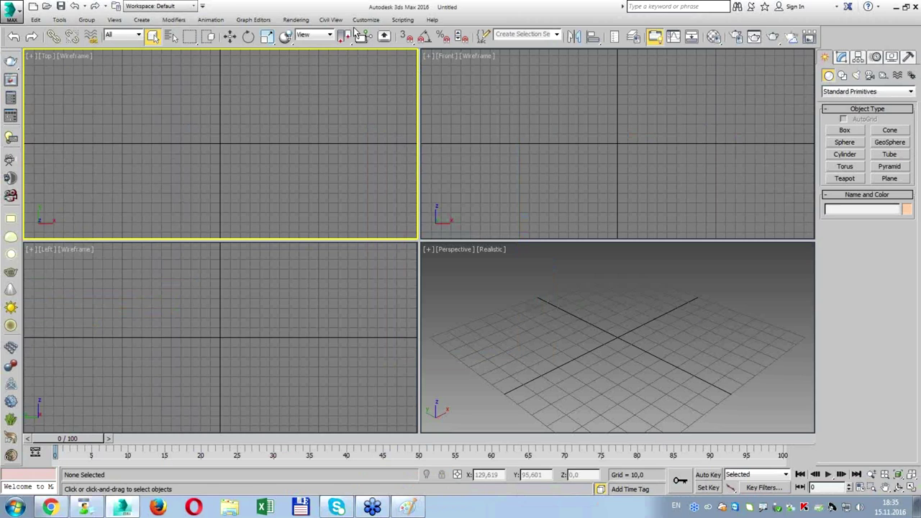
Keep gamma correction enabled at 2.2 in the Gamma/LUT settings.
click(296, 19)
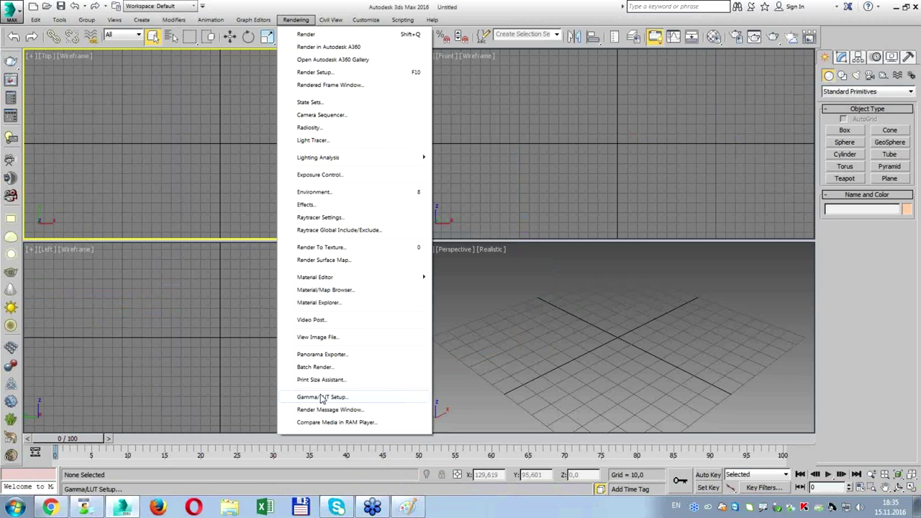
click(321, 396)
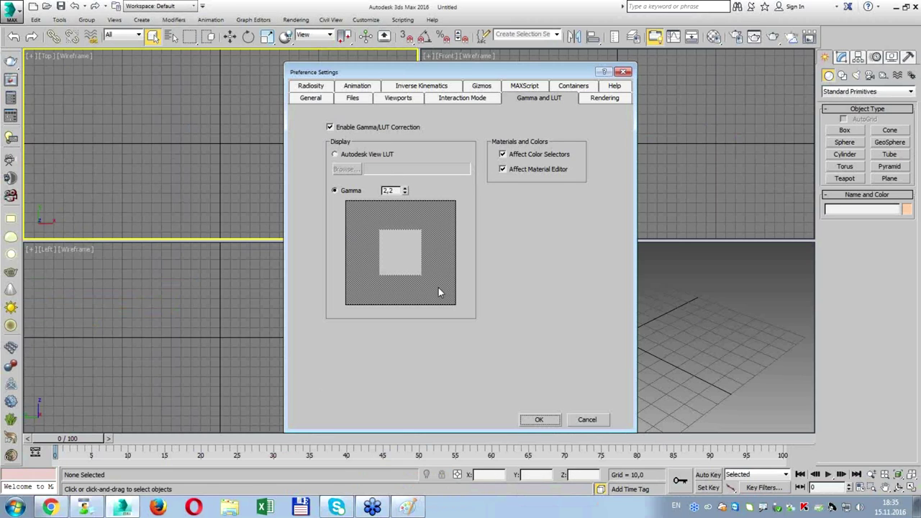
click(557, 420)
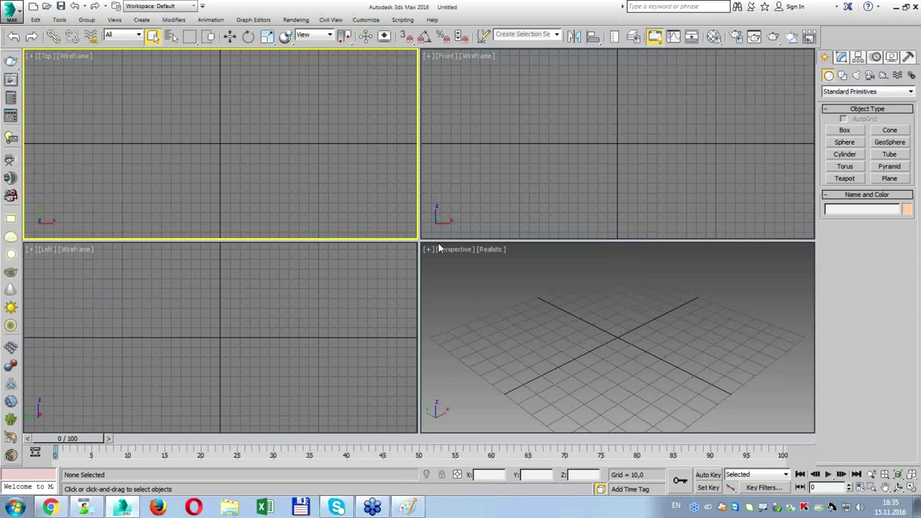
Import interior.dwg from the D:\90minutesRoom folder.
click(10, 15)
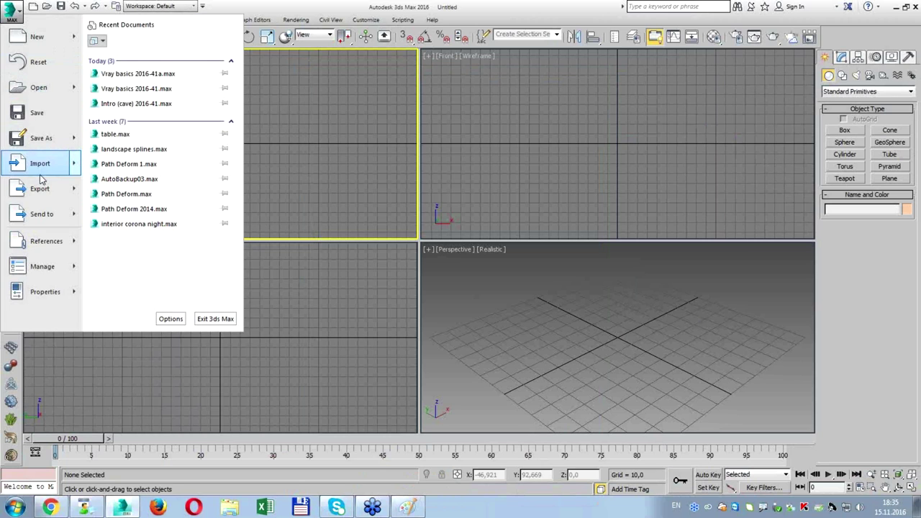
click(145, 72)
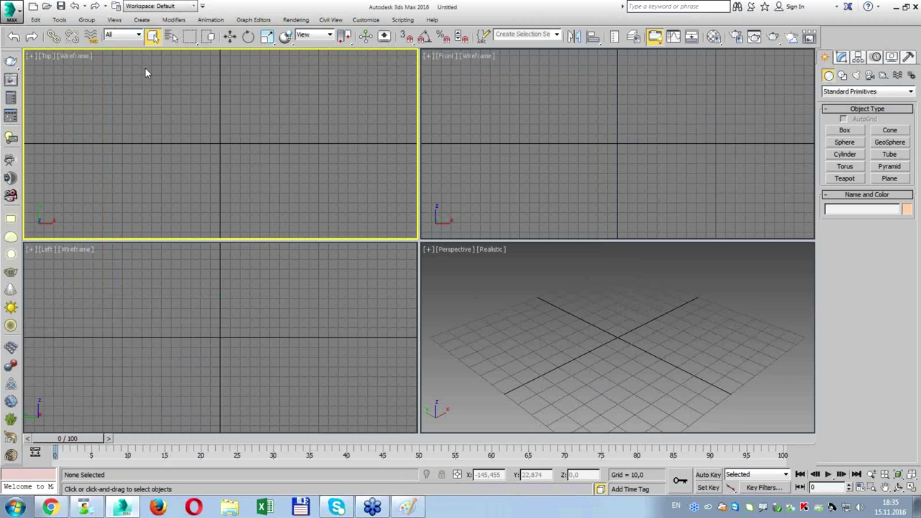
click(219, 52)
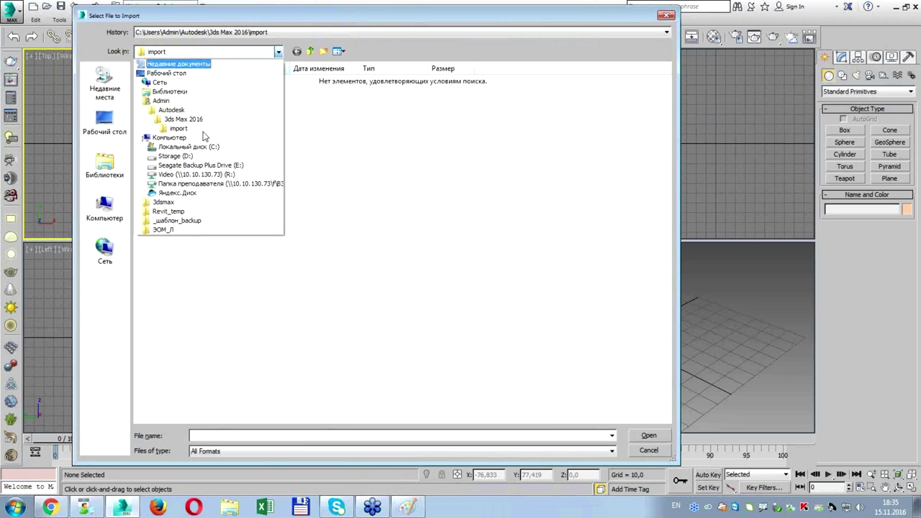
click(199, 156)
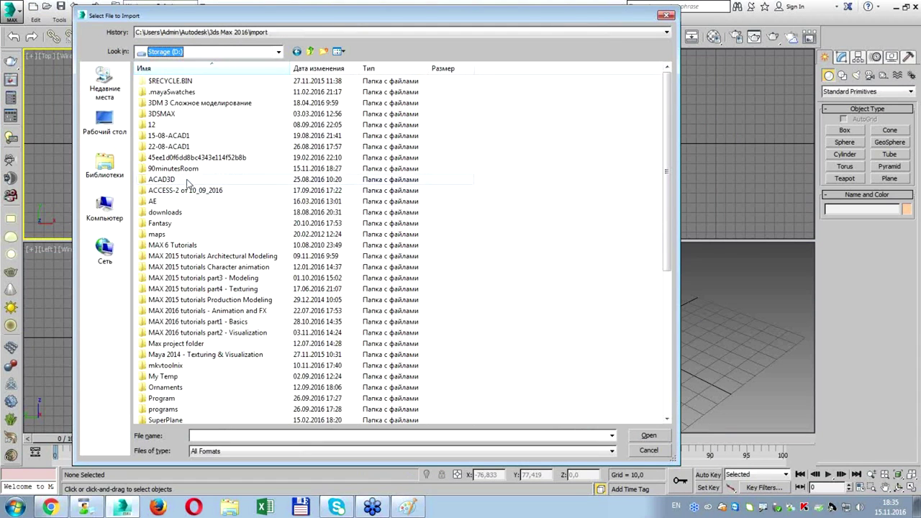
double_click(193, 170)
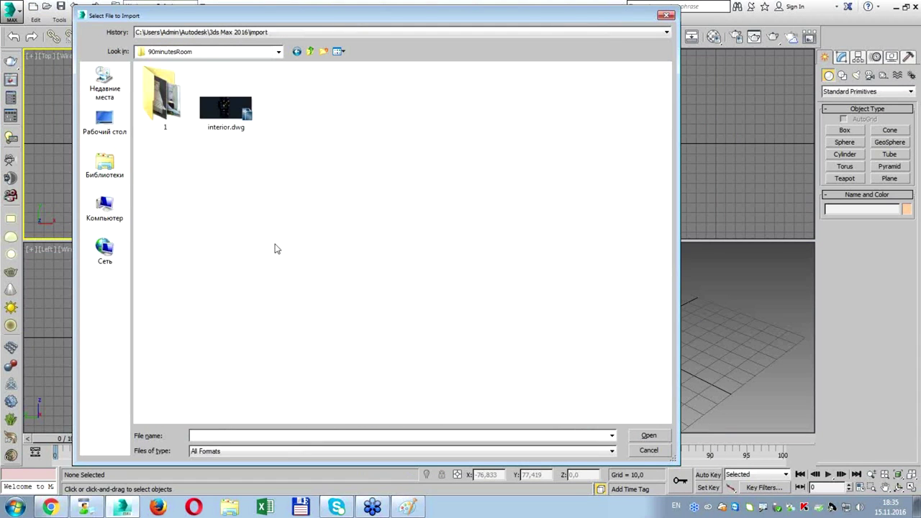
click(241, 121)
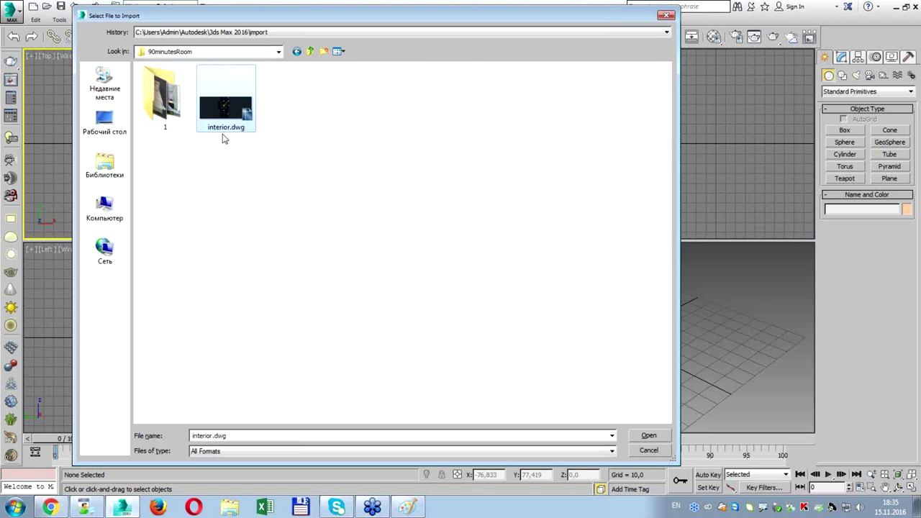
double_click(223, 115)
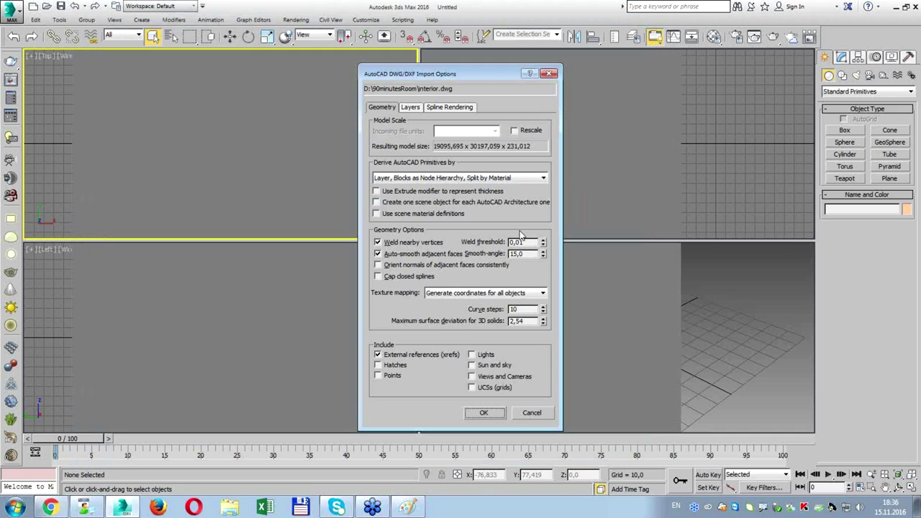
Turn on Rescale with incoming file units set to Centimeters and finish the import.
click(514, 131)
click(495, 131)
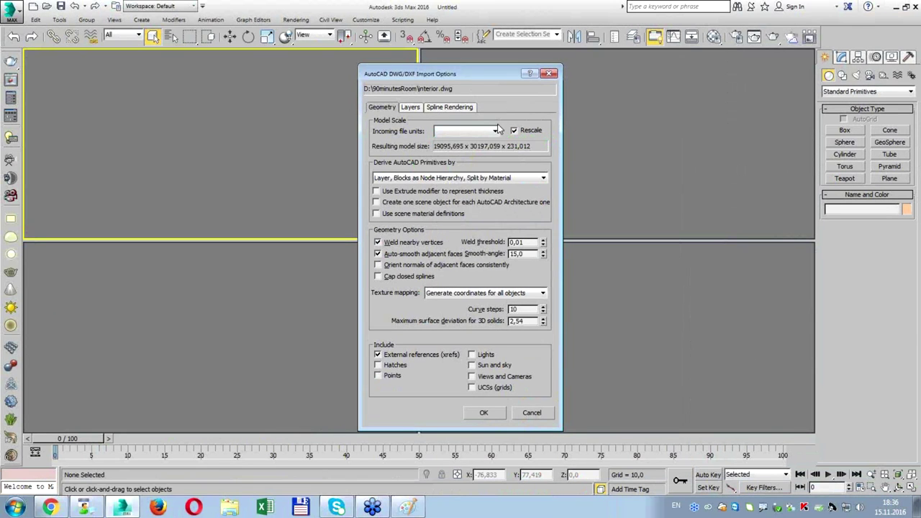
click(495, 130)
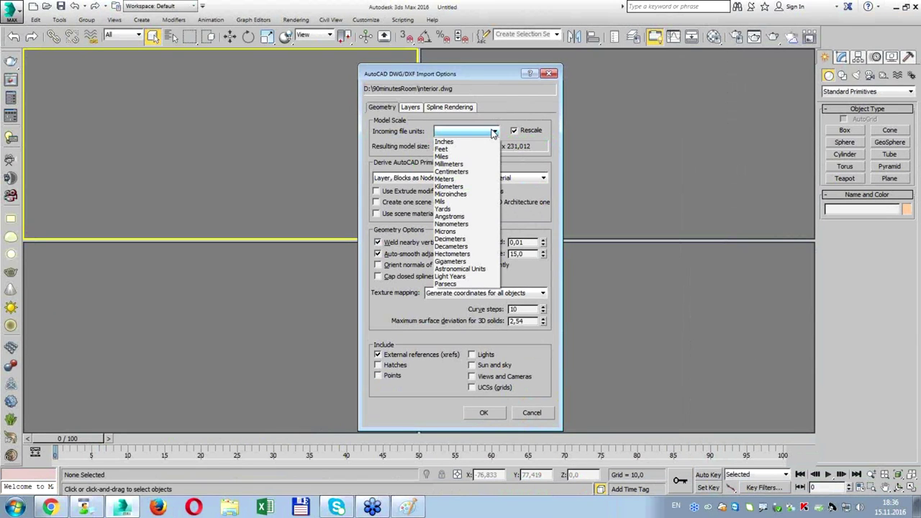
click(467, 171)
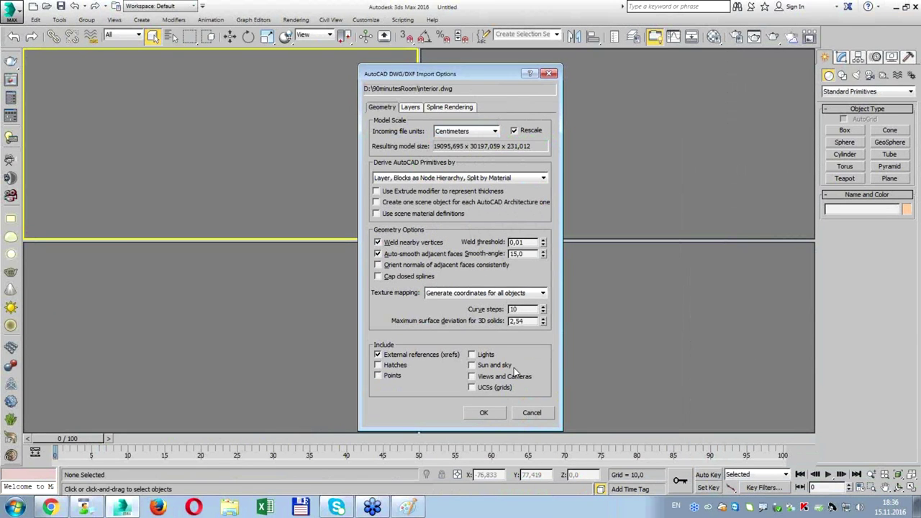
click(489, 413)
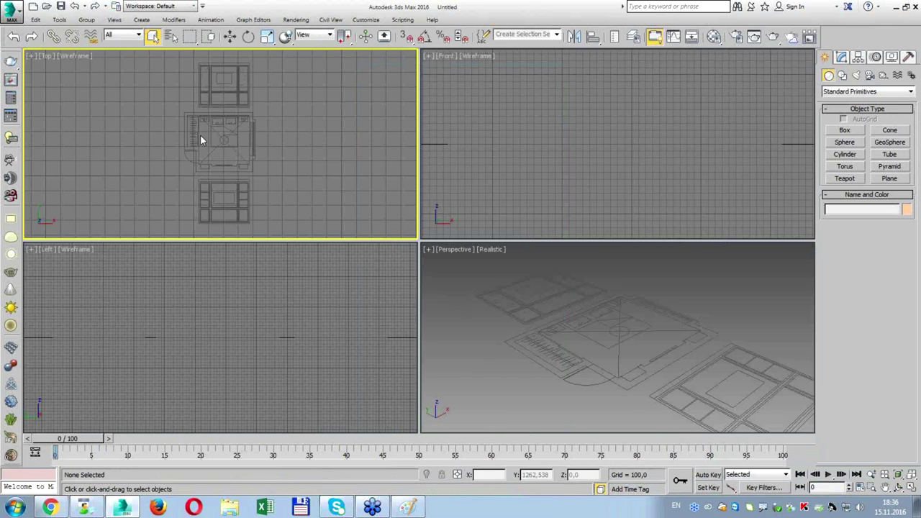
Colour all the imported plan lines blue, then deselect them.
drag(148, 72, 298, 239)
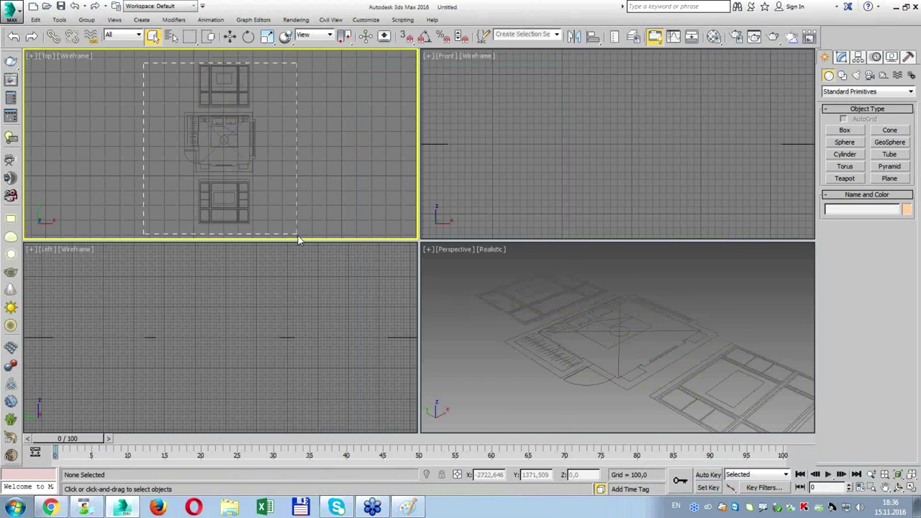
click(906, 208)
click(526, 147)
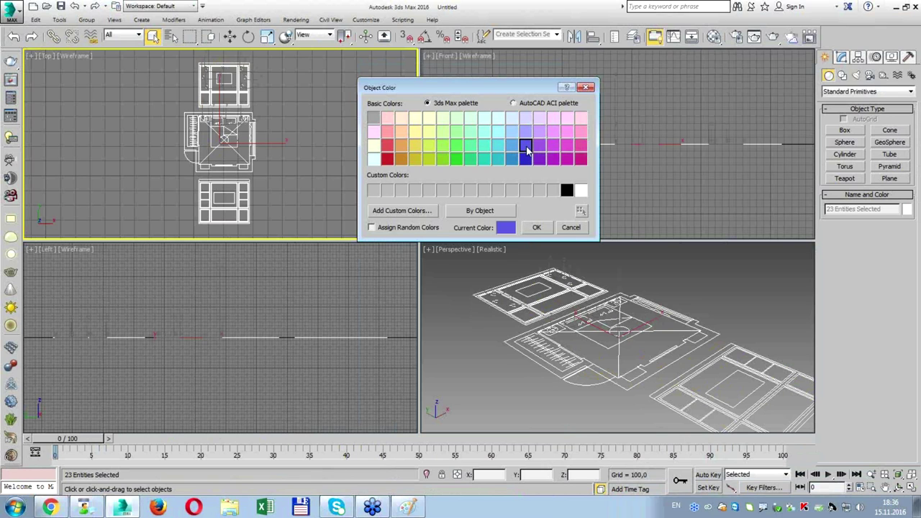
click(536, 227)
click(334, 193)
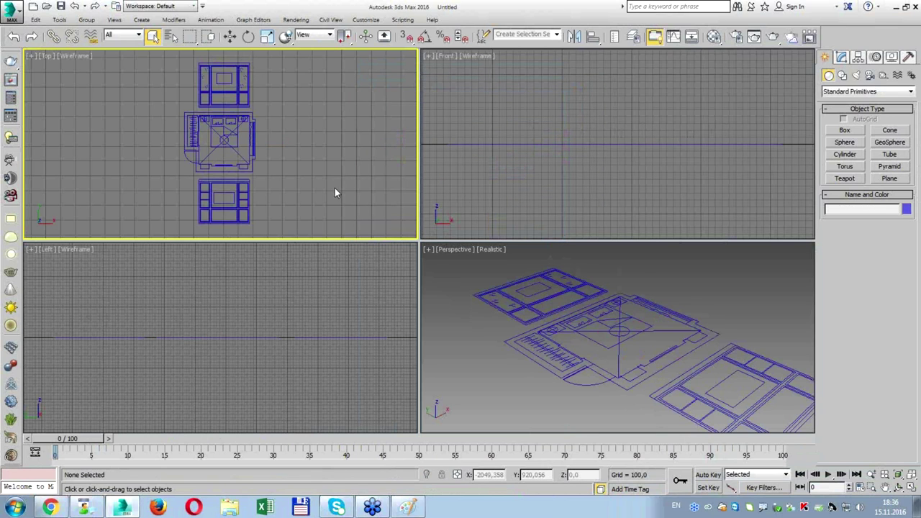
Maximize the Top viewport with Alt+W and zoom in on the plan.
key(alt+w)
scroll(376, 228, up, 3)
scroll(448, 190, up, 1)
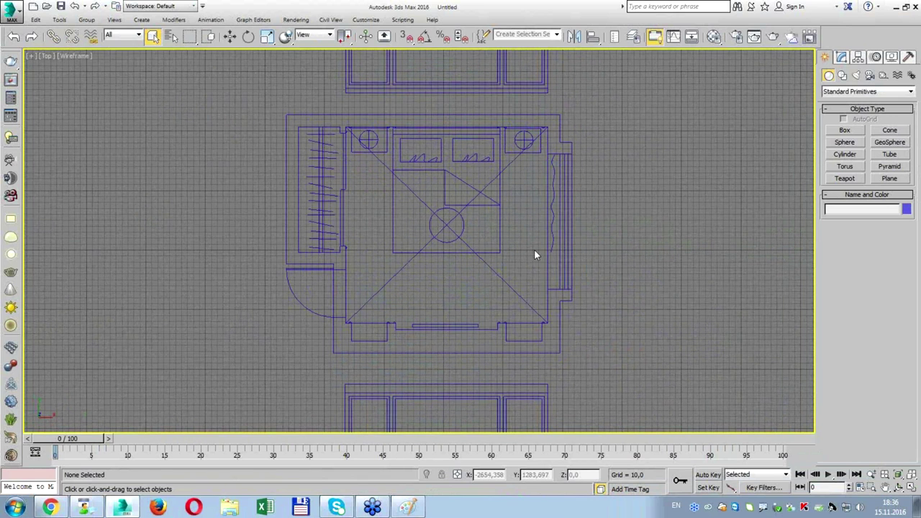
drag(574, 168, 568, 289)
drag(550, 153, 541, 236)
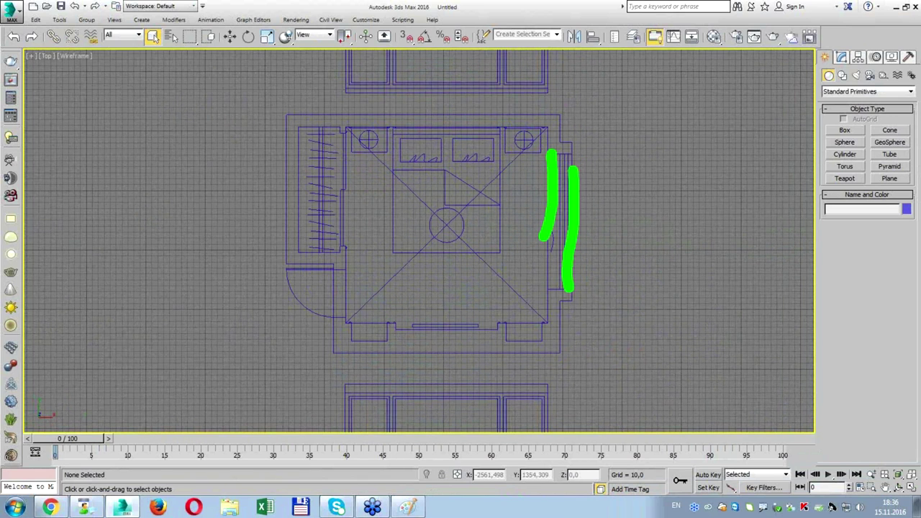
click(409, 328)
mouse_move(455, 217)
mouse_down()
mouse_move(435, 229)
mouse_move(453, 219)
mouse_up()
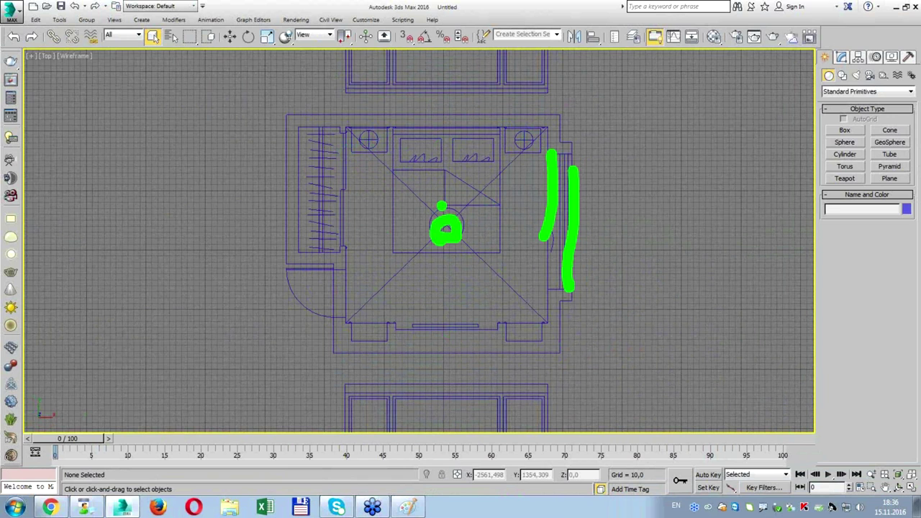
key(Escape)
Pan the Top view to inspect the cabinets above and below the bedroom.
middle_drag(576, 148, 574, 323)
mouse_move(349, 239)
mouse_down()
mouse_move(388, 227)
mouse_move(345, 320)
mouse_up()
drag(351, 288, 313, 330)
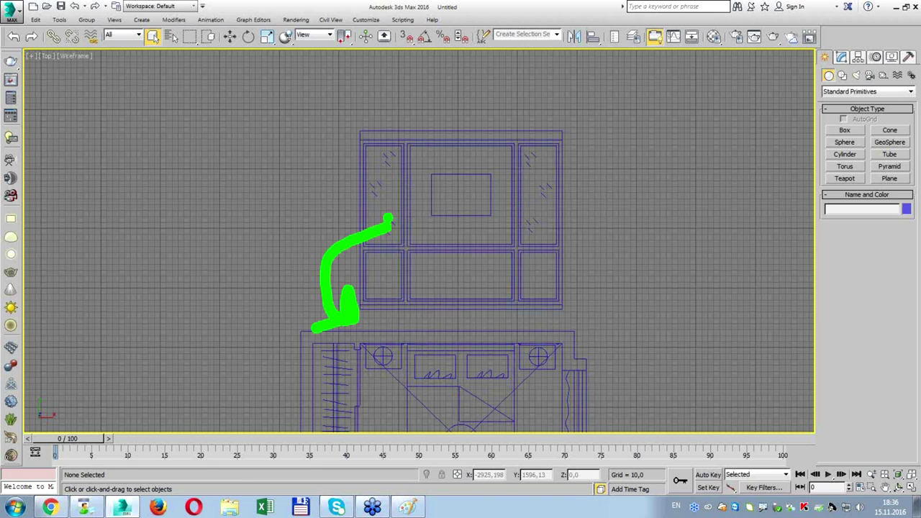
mouse_move(430, 173)
mouse_down()
mouse_move(433, 227)
mouse_move(494, 207)
mouse_move(490, 177)
mouse_move(430, 171)
mouse_up()
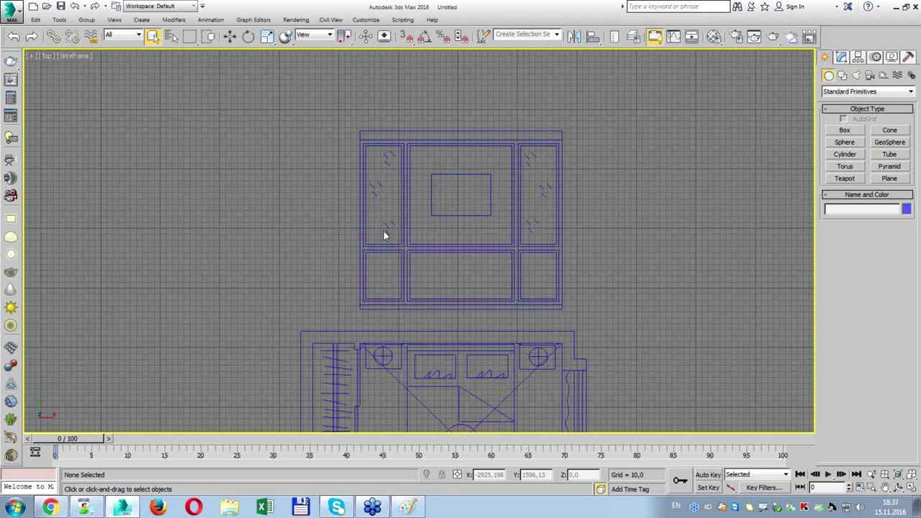
middle_drag(384, 234, 432, 178)
mouse_move(375, 208)
mouse_down()
mouse_move(515, 314)
mouse_move(520, 331)
mouse_move(367, 231)
mouse_move(400, 251)
mouse_up()
drag(365, 220, 367, 230)
drag(379, 265, 414, 272)
drag(485, 248, 512, 247)
mouse_move(418, 244)
mouse_down()
mouse_move(475, 282)
mouse_move(484, 270)
mouse_up()
mouse_move(475, 139)
mouse_down()
mouse_move(465, 160)
mouse_move(506, 106)
mouse_up()
drag(447, 140, 462, 155)
drag(426, 242, 441, 252)
drag(503, 146, 469, 173)
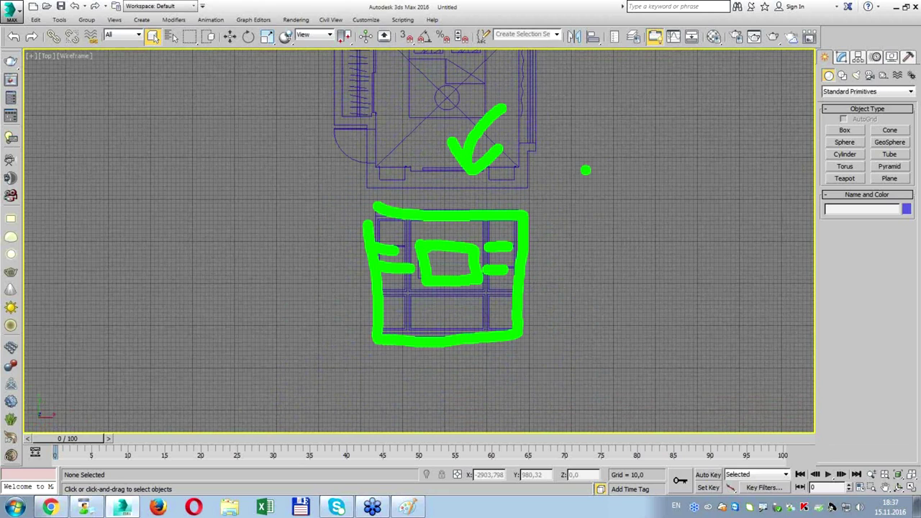
key(Escape)
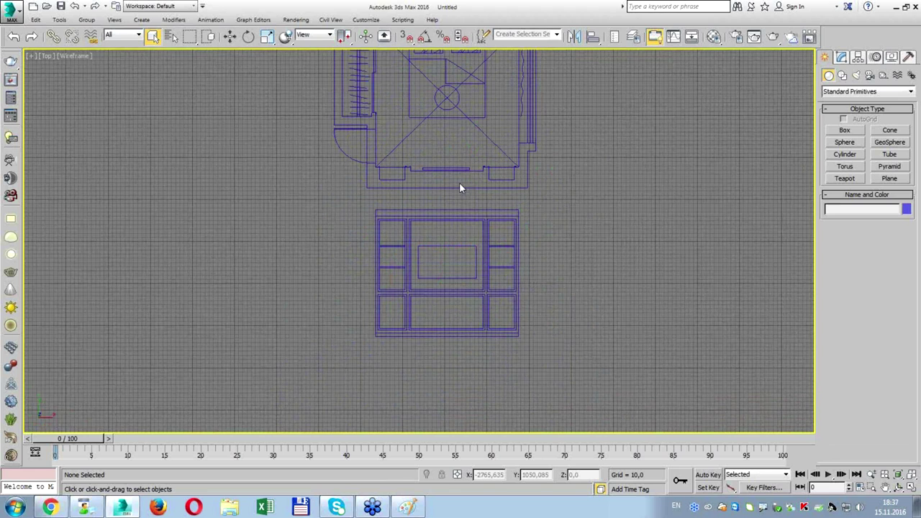
middle_drag(460, 187, 471, 282)
scroll(470, 282, down, 3)
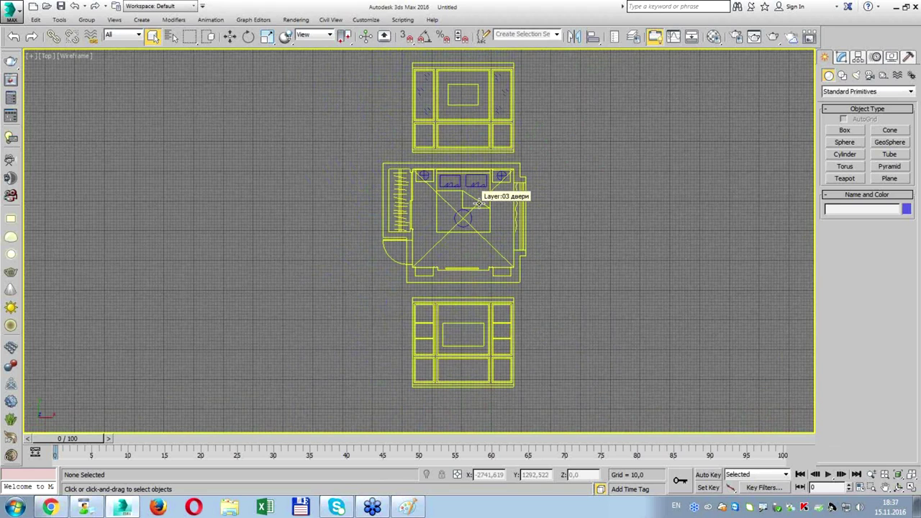
click(427, 111)
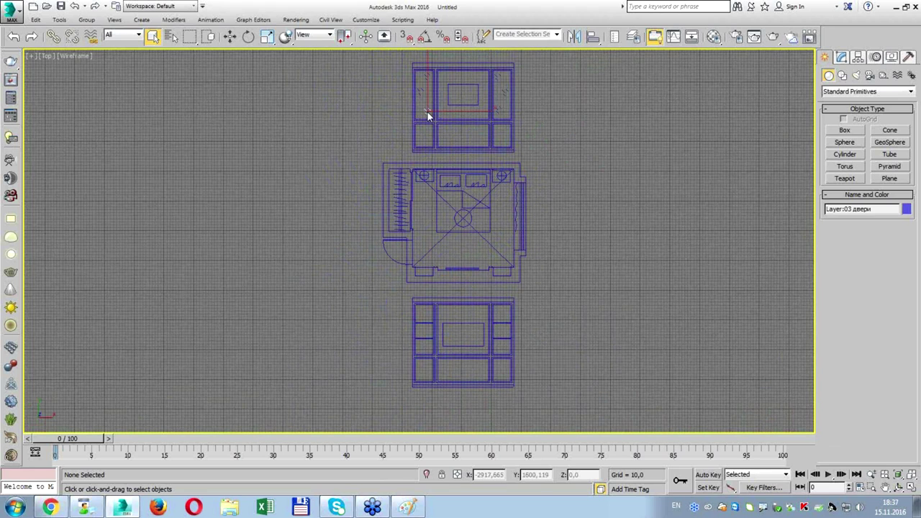
click(415, 109)
click(418, 92)
click(423, 82)
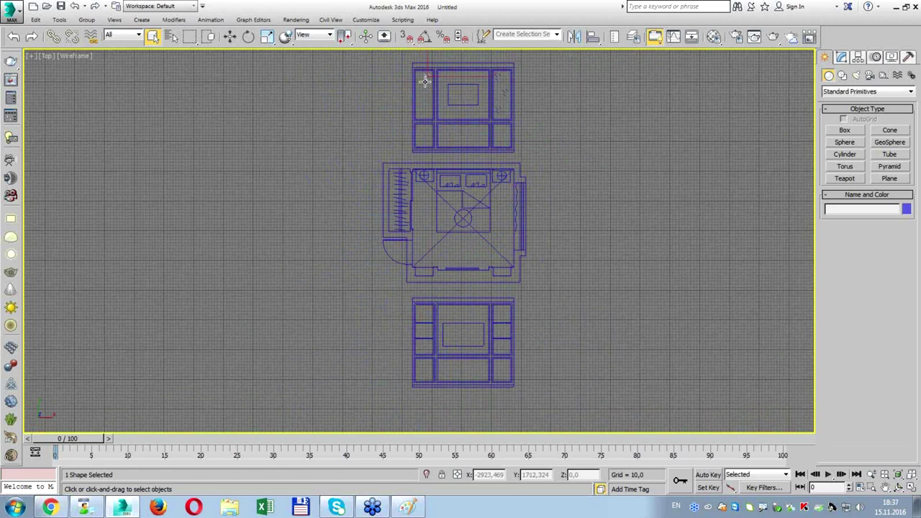
click(500, 80)
click(499, 94)
click(498, 108)
scroll(520, 350, up, 2)
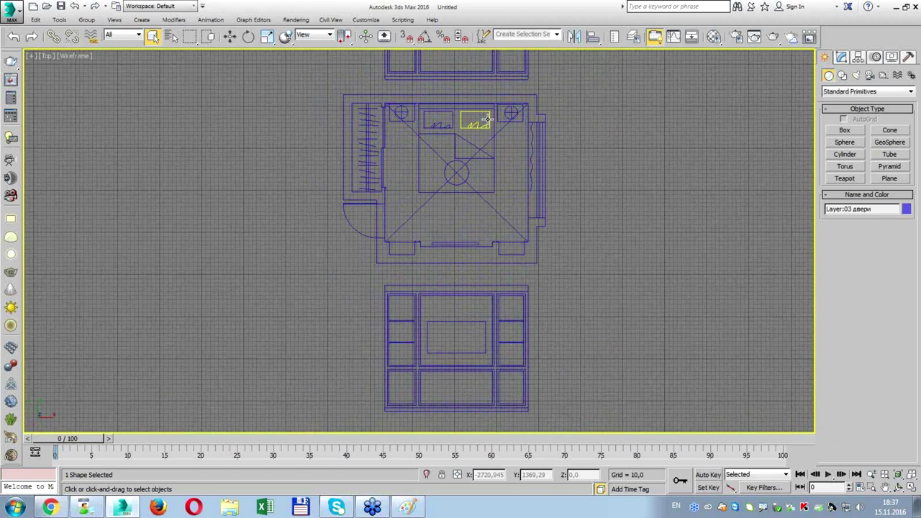
click(444, 125)
click(510, 281)
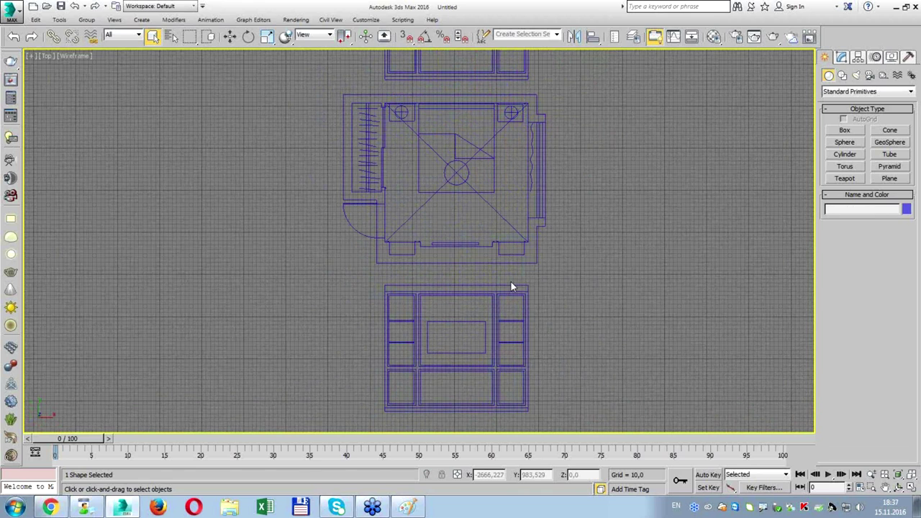
mouse_move(539, 414)
middle_down()
mouse_move(551, 346)
mouse_move(554, 381)
middle_up()
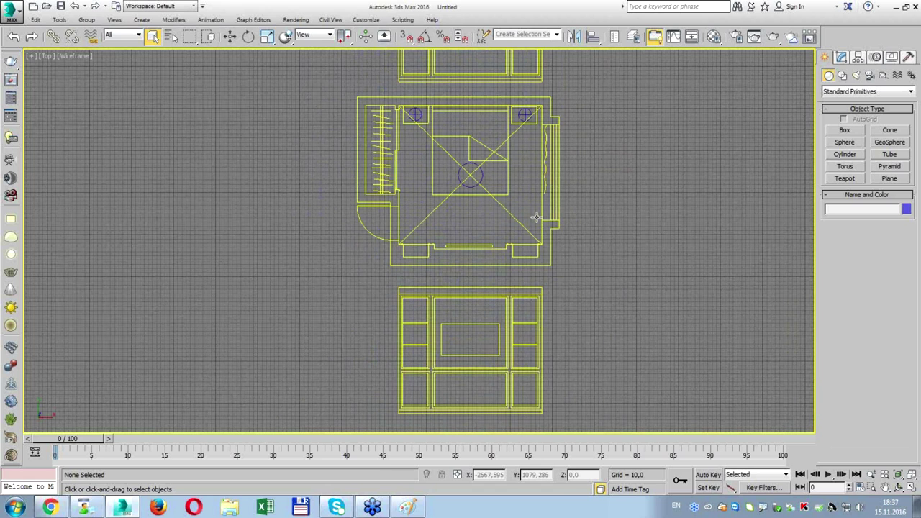
scroll(602, 254, down, 2)
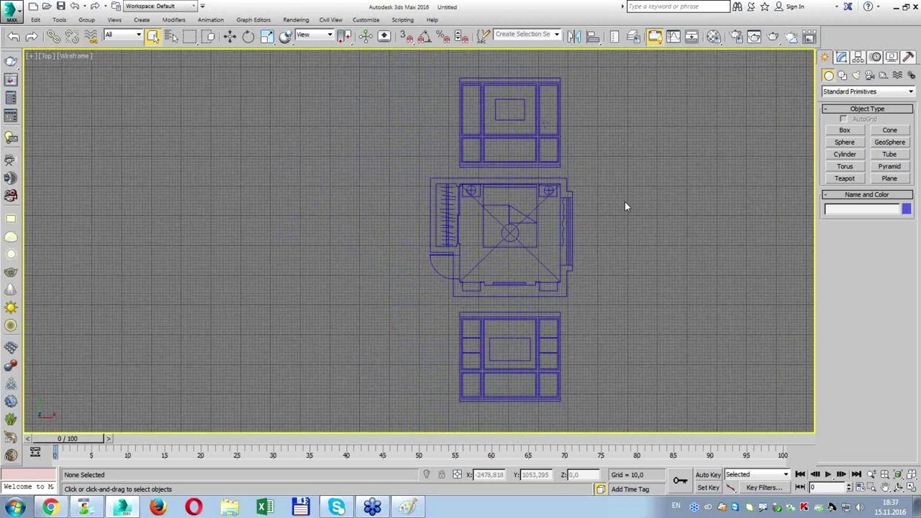
click(548, 124)
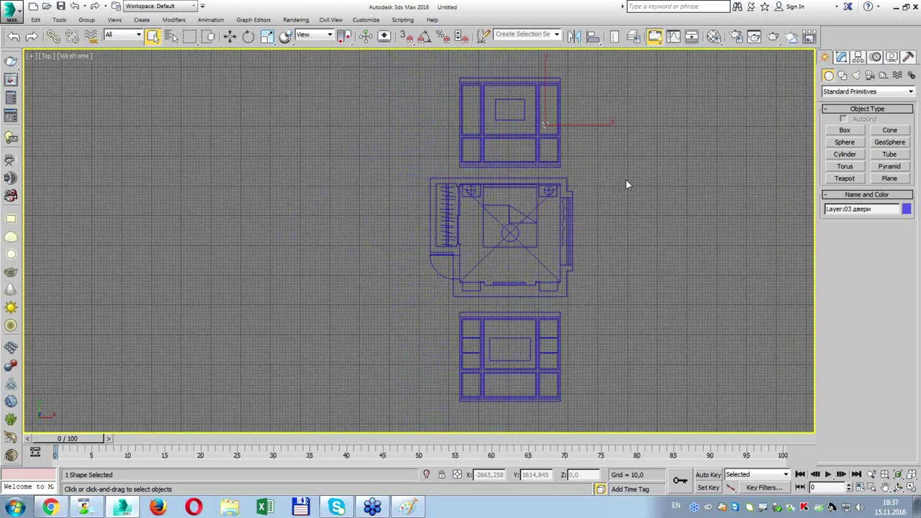
click(626, 185)
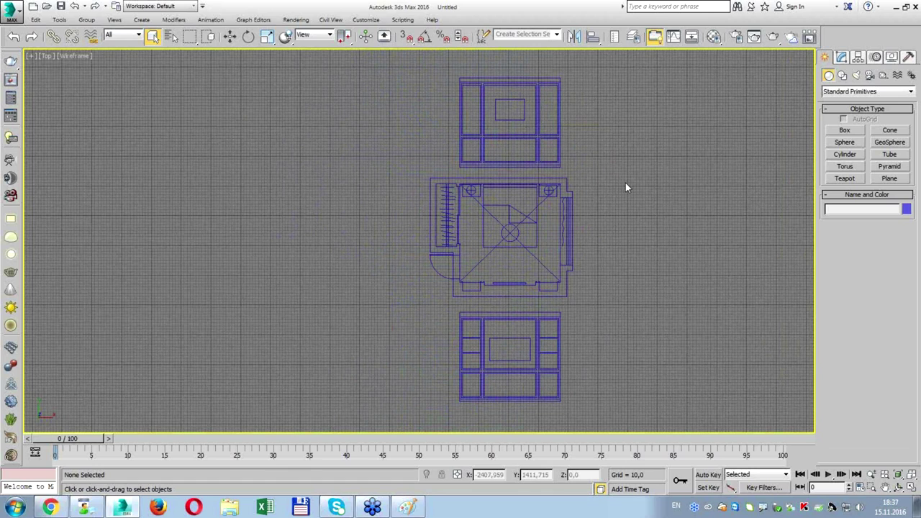
click(475, 86)
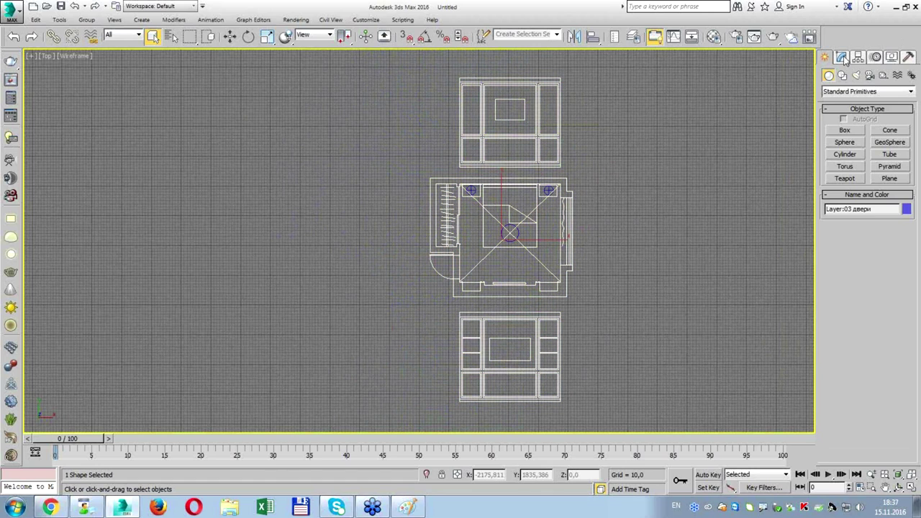
At Spline level, detach the top and bottom elevation drawings as Shape001 and Shape002.
click(843, 58)
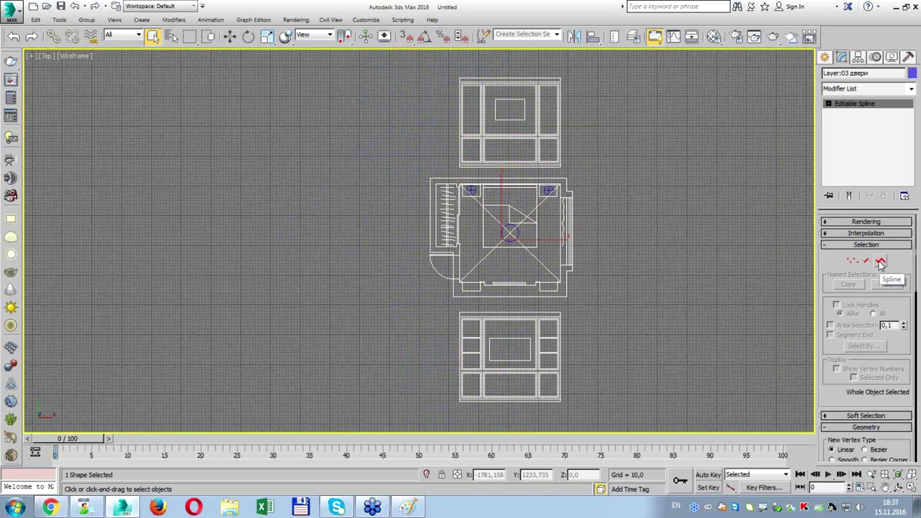
click(828, 103)
click(848, 131)
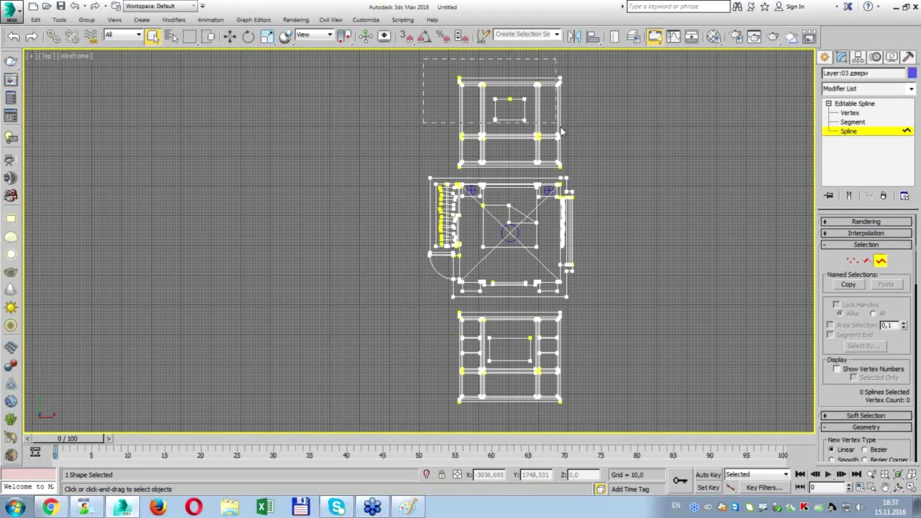
drag(562, 132, 585, 171)
drag(823, 392, 826, 151)
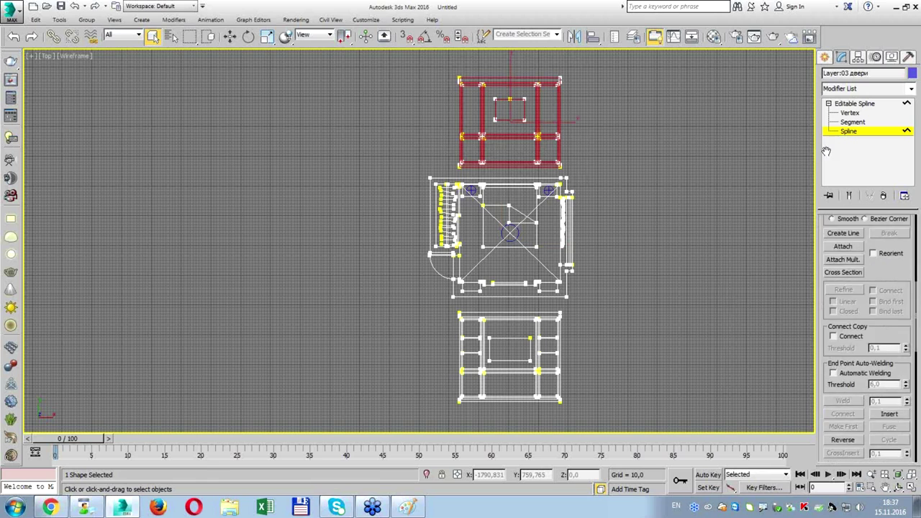
scroll(856, 369, down, 5)
drag(827, 434, 826, 339)
click(853, 441)
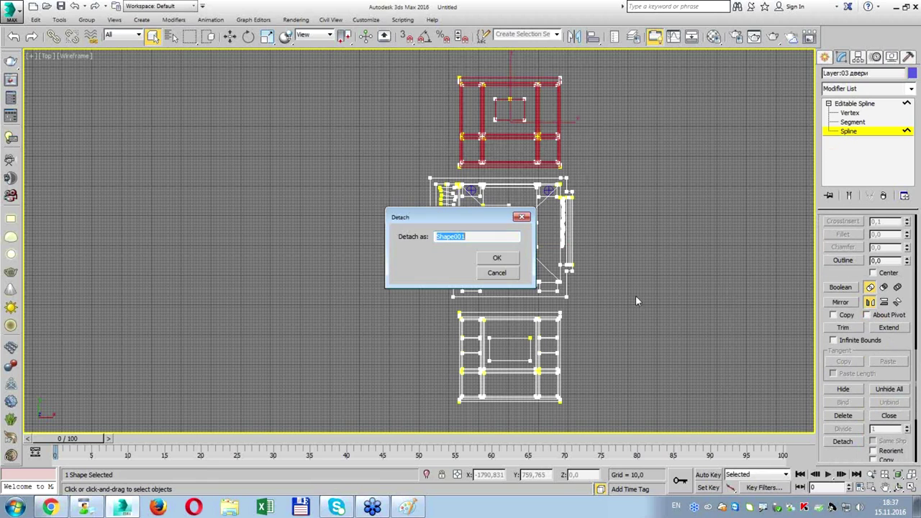
click(497, 260)
drag(437, 306, 578, 404)
click(836, 442)
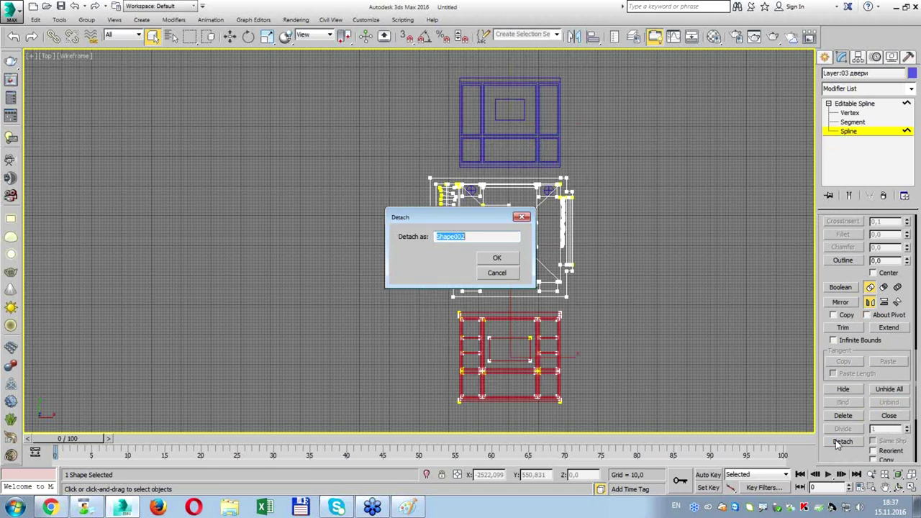
click(496, 258)
Select all the floor plan pieces and group them under the name plan.
click(843, 131)
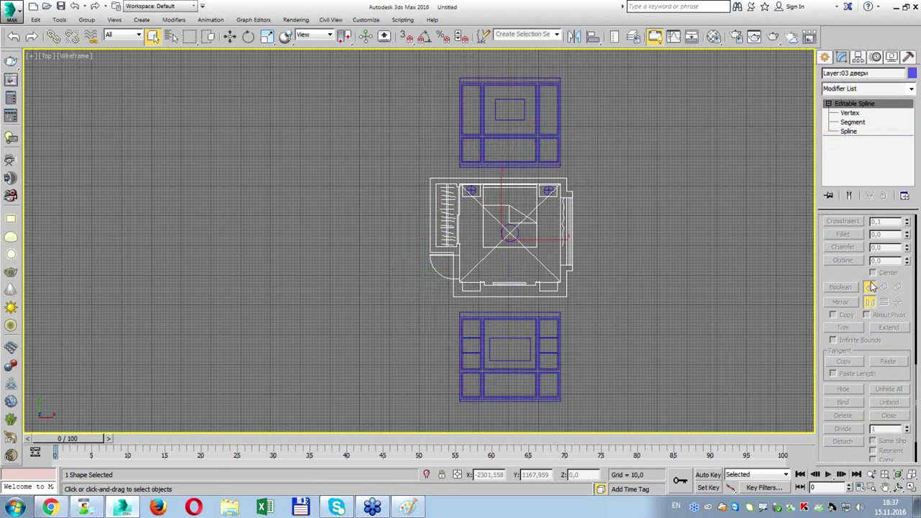
click(629, 263)
drag(417, 170, 600, 307)
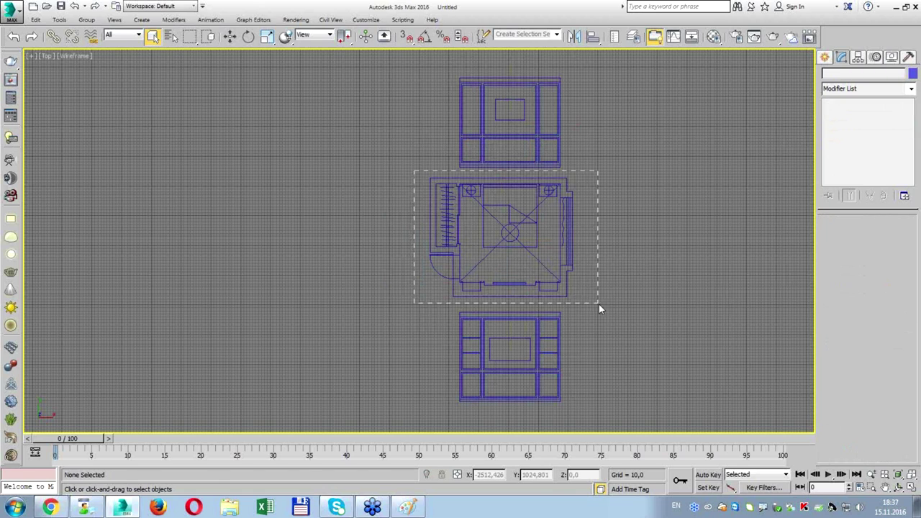
click(87, 19)
click(101, 37)
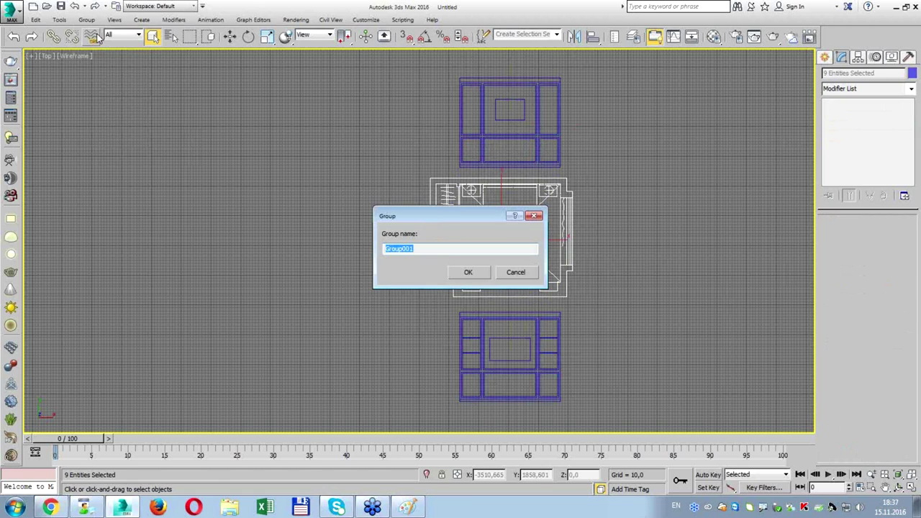
text(plan)
key(Return)
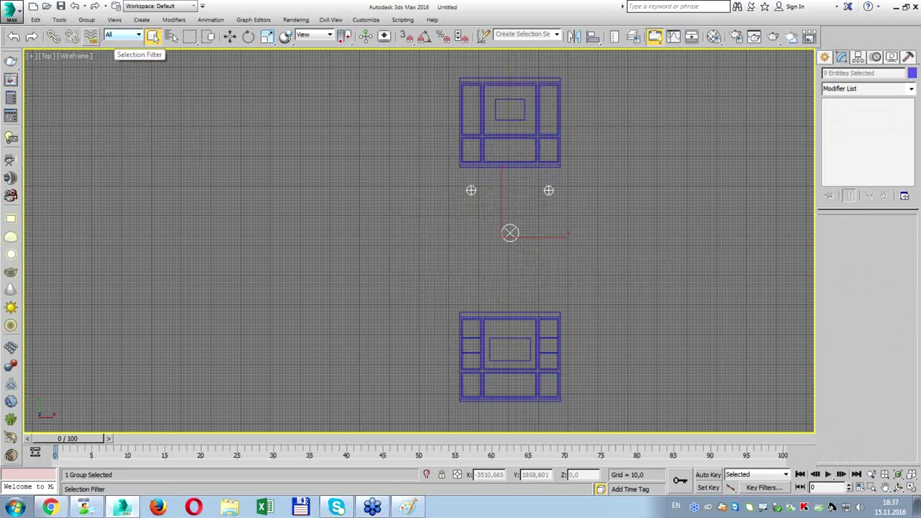
Attach the plan's loose shape to its spline.
middle_drag(515, 215, 534, 192)
click(620, 201)
click(590, 209)
scroll(859, 273, up, 3)
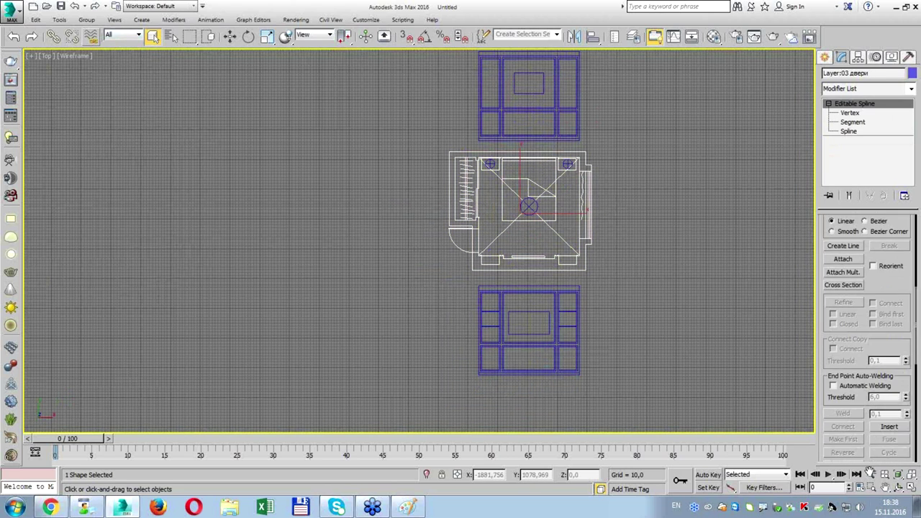
click(843, 259)
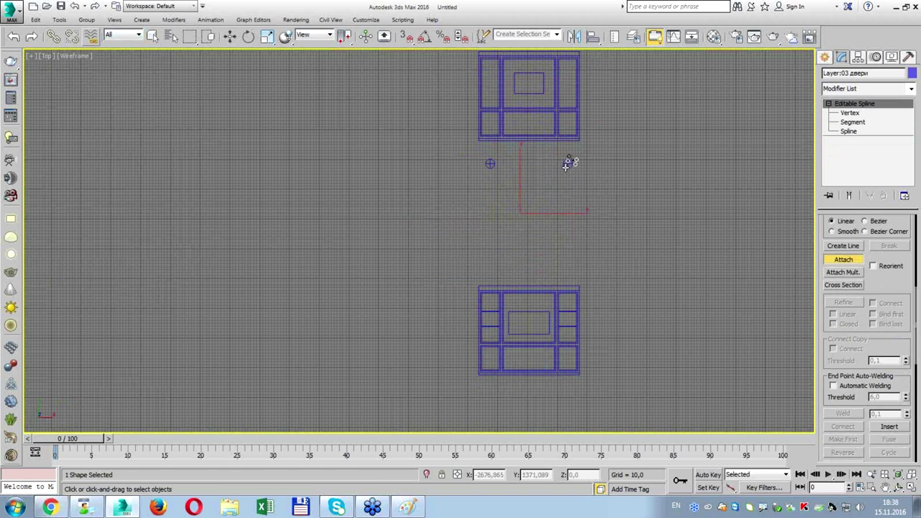
click(567, 164)
click(491, 162)
Hide the grid, select Shape001 and enable Affect Pivot Only in the Hierarchy panel.
key(w)
key(g)
click(582, 141)
click(579, 137)
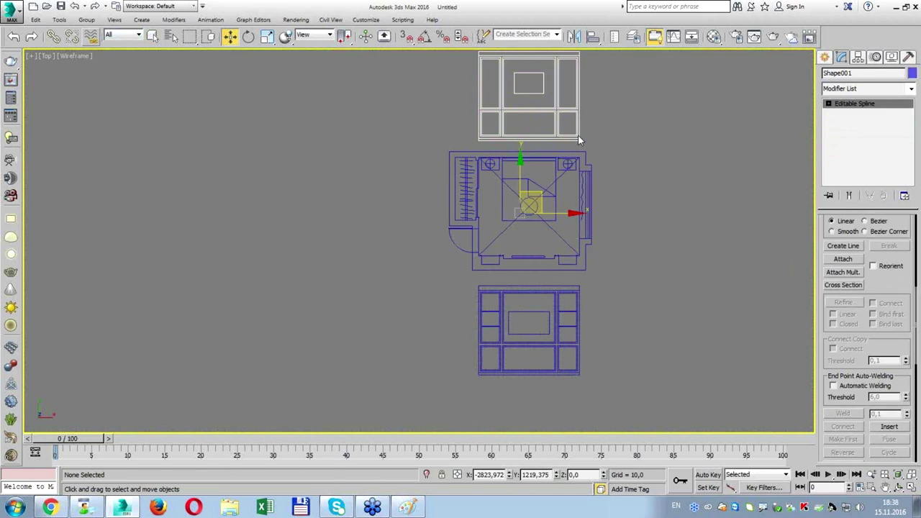
scroll(561, 274, down, 2)
click(857, 56)
click(866, 129)
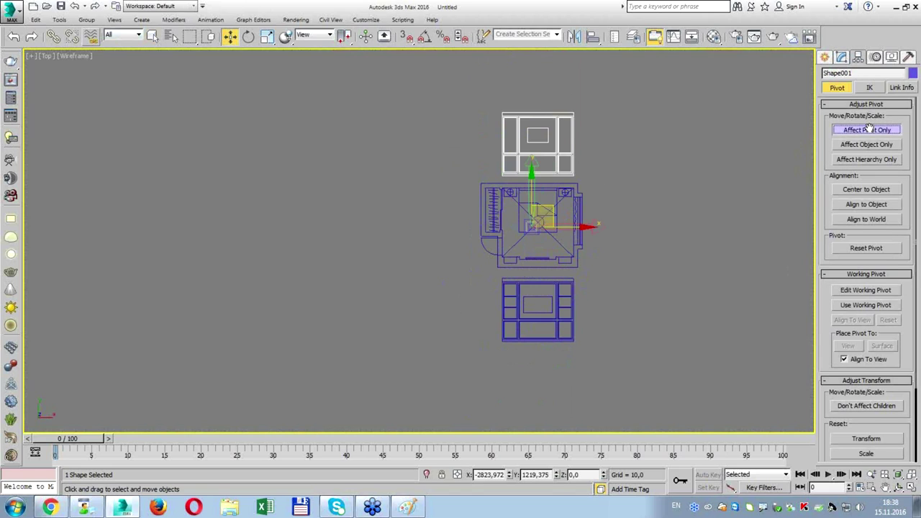
Center the pivot to the object, turn off Affect Pivot Only, and select the top drawing for rotating.
click(865, 189)
click(866, 129)
click(529, 154)
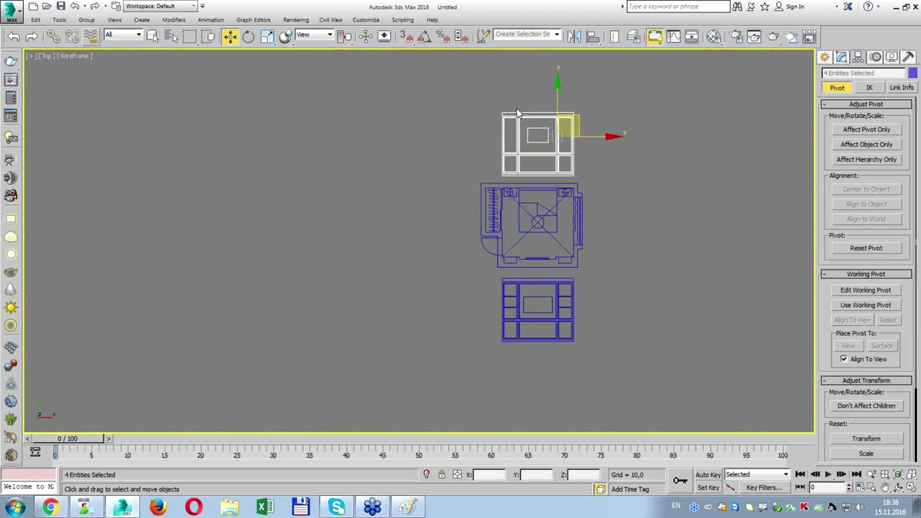
key(e)
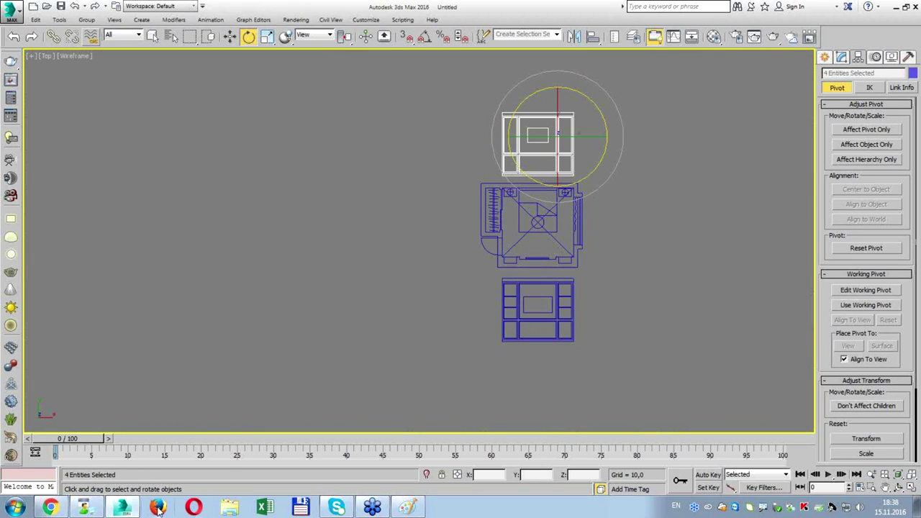
click(87, 510)
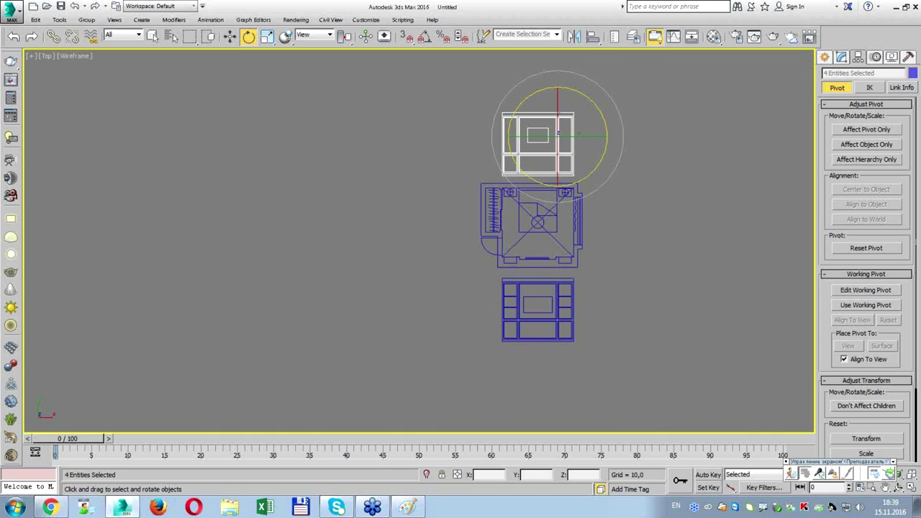
middle_drag(723, 207, 628, 205)
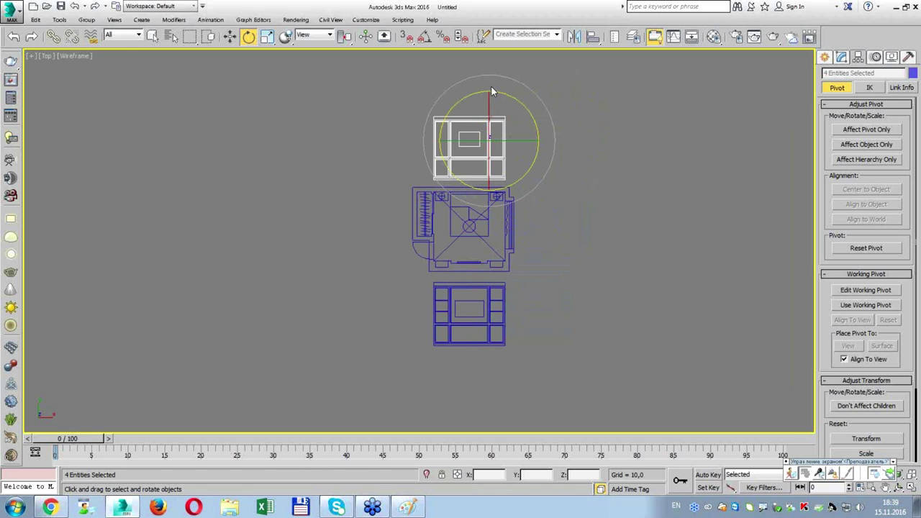
drag(486, 94, 495, 154)
key(a)
In a maximized Perspective view, rotate the top and frame elevation drawings upright.
key(alt+w)
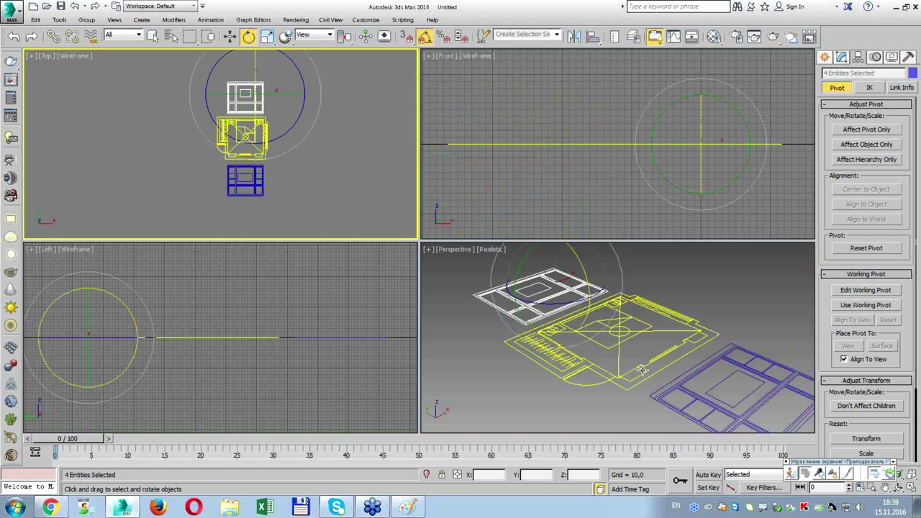
right_click(643, 370)
key(alt+w)
alt+middle_drag(643, 370, 524, 257)
drag(319, 93, 352, 134)
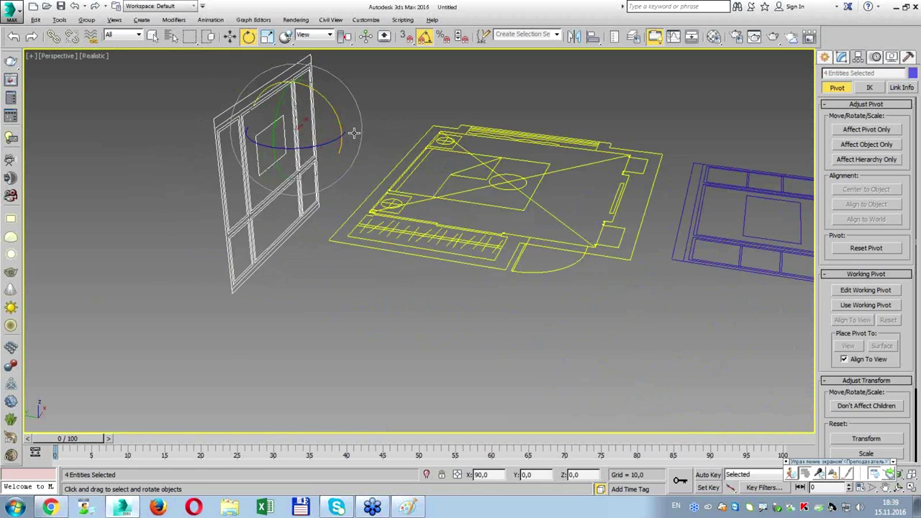
alt+middle_drag(353, 134, 644, 143)
click(699, 234)
drag(705, 186, 745, 215)
Make the Left viewport fill the whole work area.
key(alt+w)
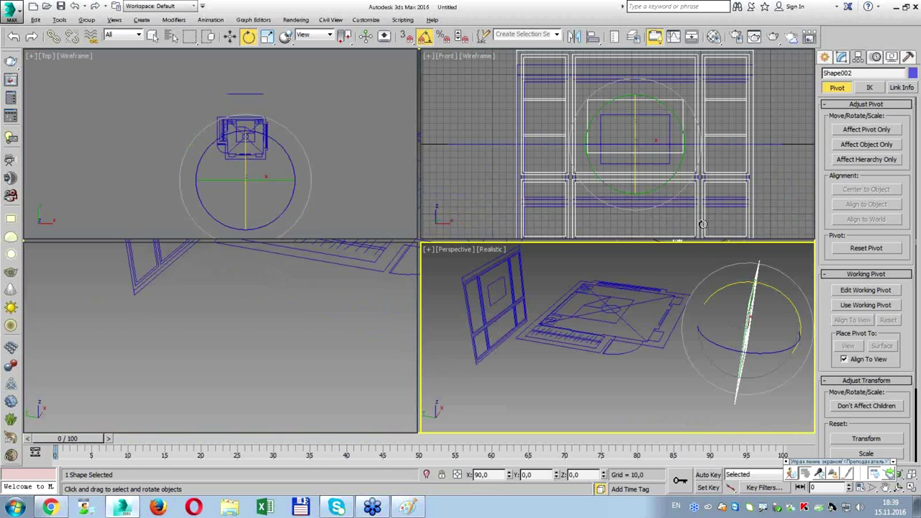
right_click(382, 333)
key(alt+w)
Align both walls' Y minimum to the floor plan's pivot point, Y Position only.
key(g)
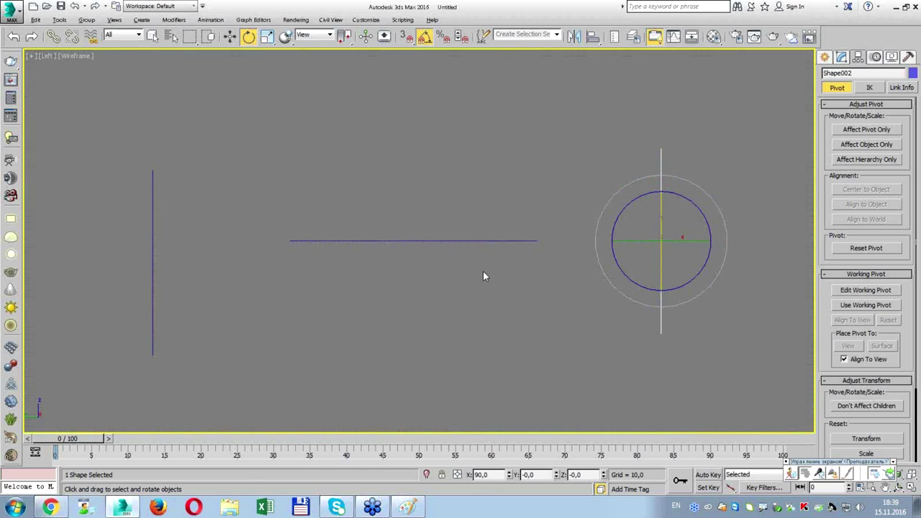
ctrl+click(152, 195)
key(alt+a)
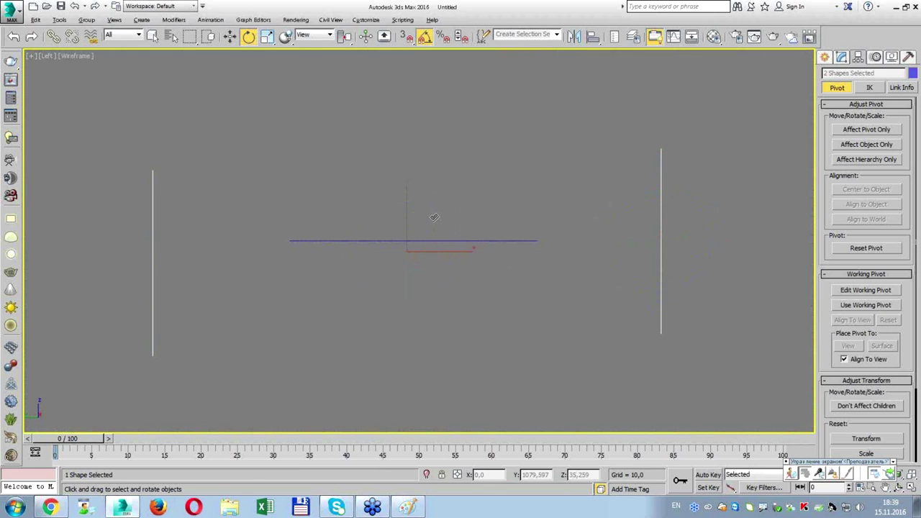
click(504, 241)
click(407, 178)
click(413, 205)
click(492, 177)
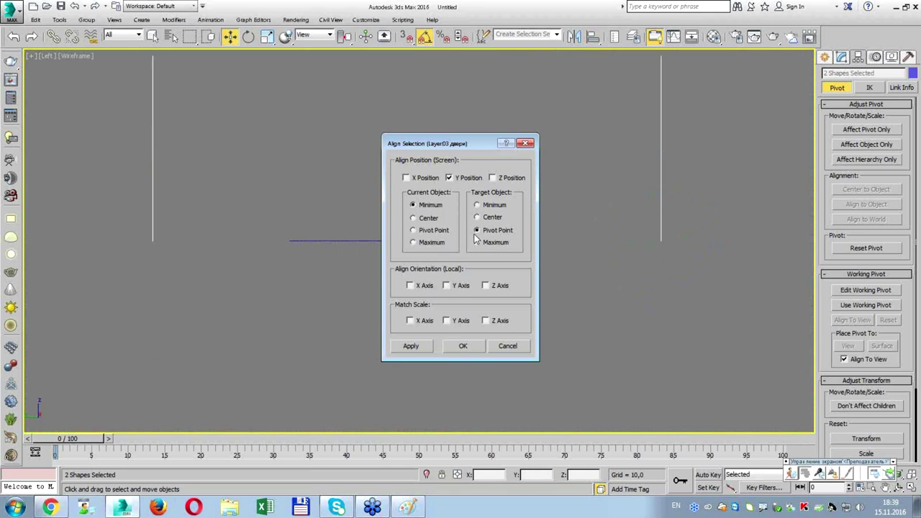
click(463, 346)
Maximize the Top viewport and zoom in.
key(alt+w)
right_click(329, 165)
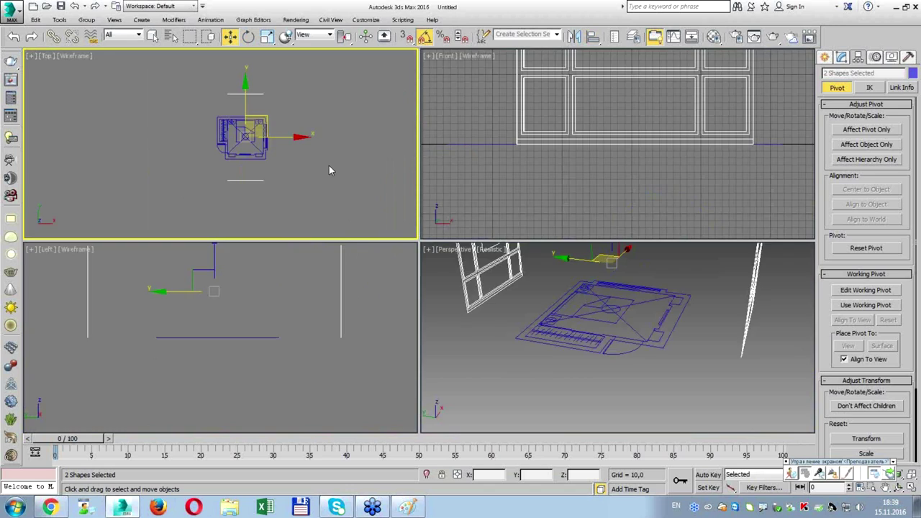
key(alt+w)
scroll(492, 160, up, 2)
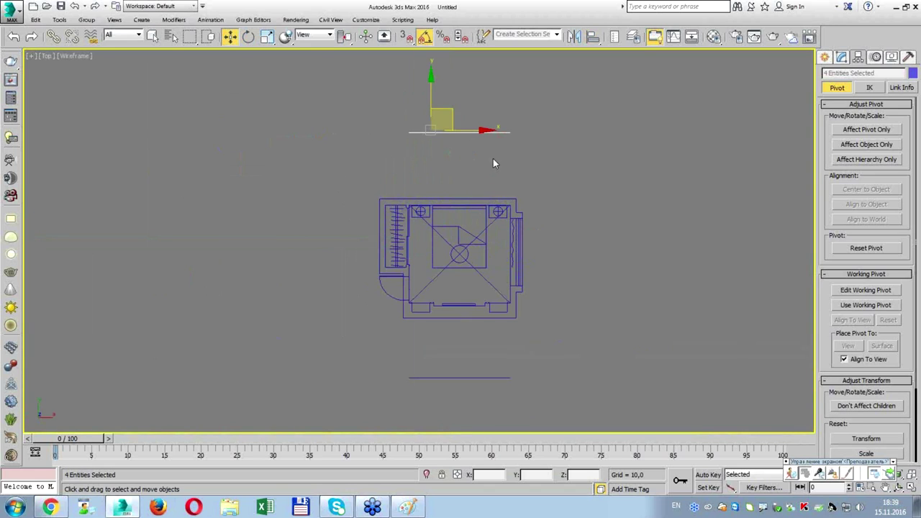
Move the wall drawings to the plan's top and bottom edges in the Top view.
drag(424, 100, 425, 163)
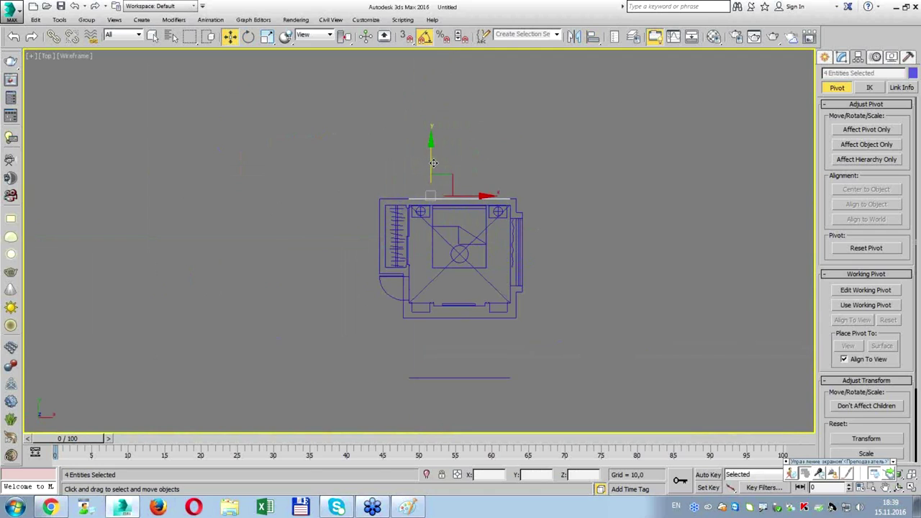
mouse_move(431, 162)
mouse_down()
mouse_move(463, 394)
mouse_move(480, 289)
mouse_up()
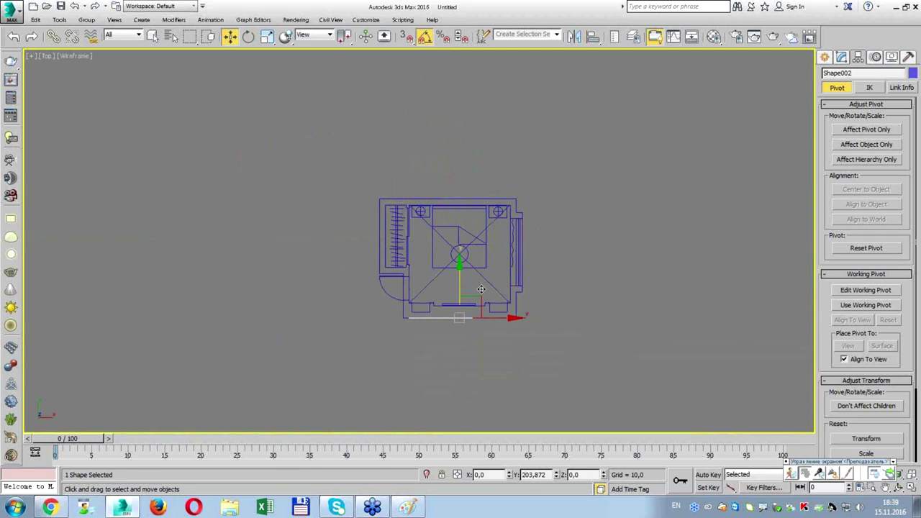
click(650, 308)
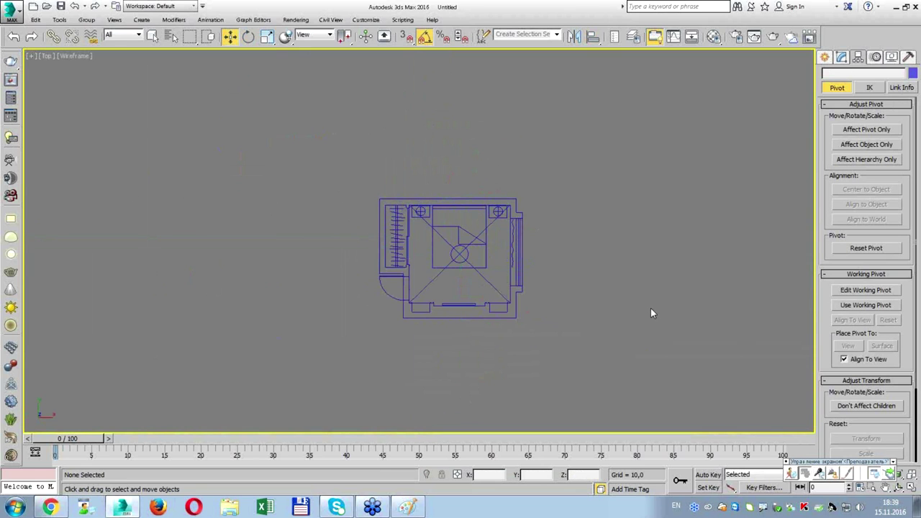
key(alt+w)
click(723, 371)
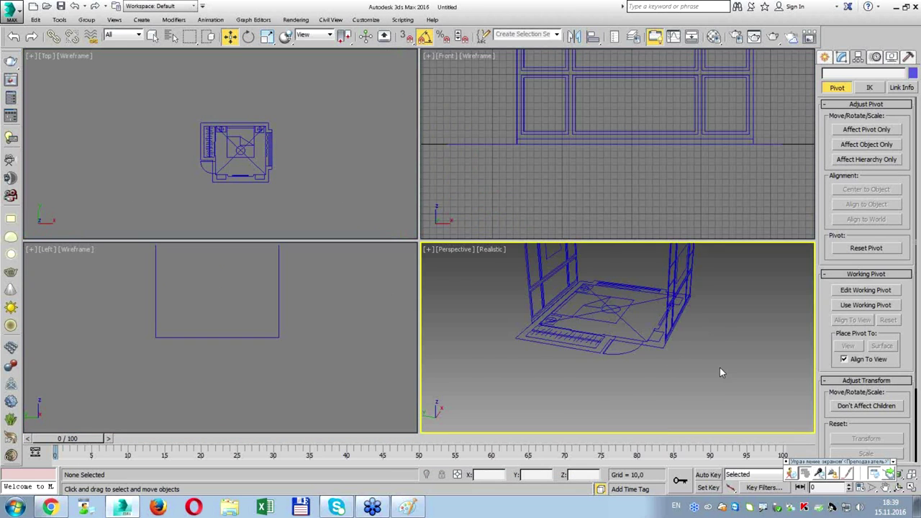
key(z)
mouse_move(719, 367)
alt+middle_down()
mouse_move(432, 345)
mouse_move(710, 384)
mouse_move(639, 370)
mouse_move(637, 339)
mouse_move(746, 339)
mouse_move(628, 350)
mouse_move(356, 223)
alt+middle_up()
key(alt+w)
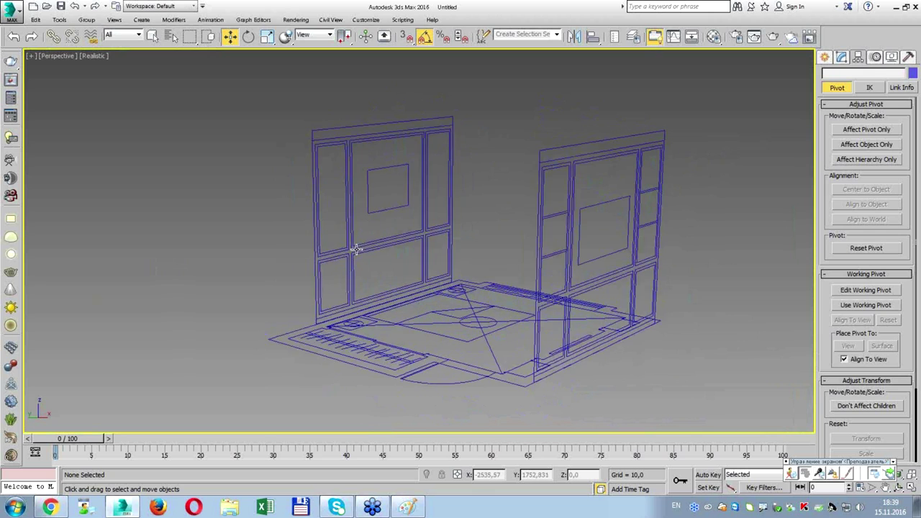
In Perspective, move the left and right wall drawings further outward.
click(368, 258)
drag(350, 205, 252, 189)
click(615, 160)
drag(575, 248, 656, 267)
drag(315, 137, 320, 261)
mouse_move(167, 249)
mouse_down()
mouse_move(609, 340)
mouse_move(870, 379)
mouse_up()
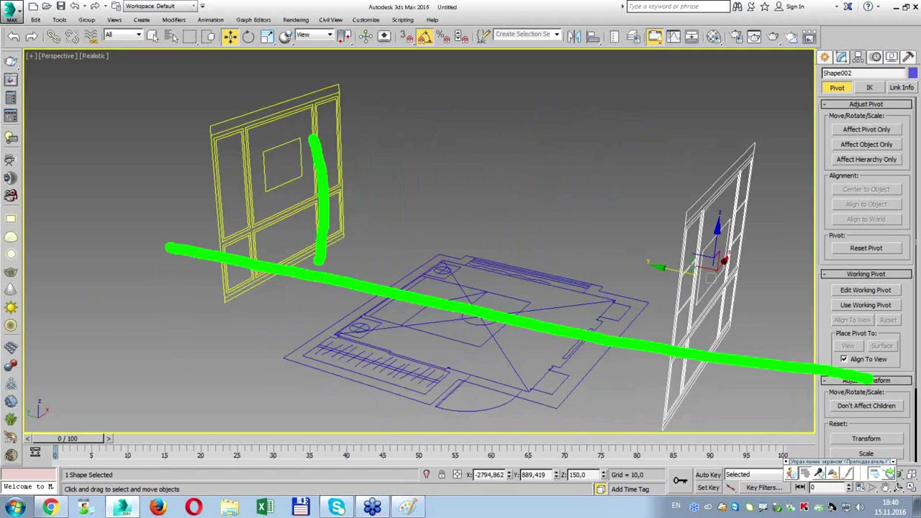
click(464, 163)
Window-select every object in the scene.
alt+middle_drag(464, 163, 537, 254)
drag(153, 117, 789, 397)
mouse_move(672, 216)
alt+middle_down()
mouse_move(597, 175)
mouse_move(115, 6)
alt+middle_up()
click(87, 19)
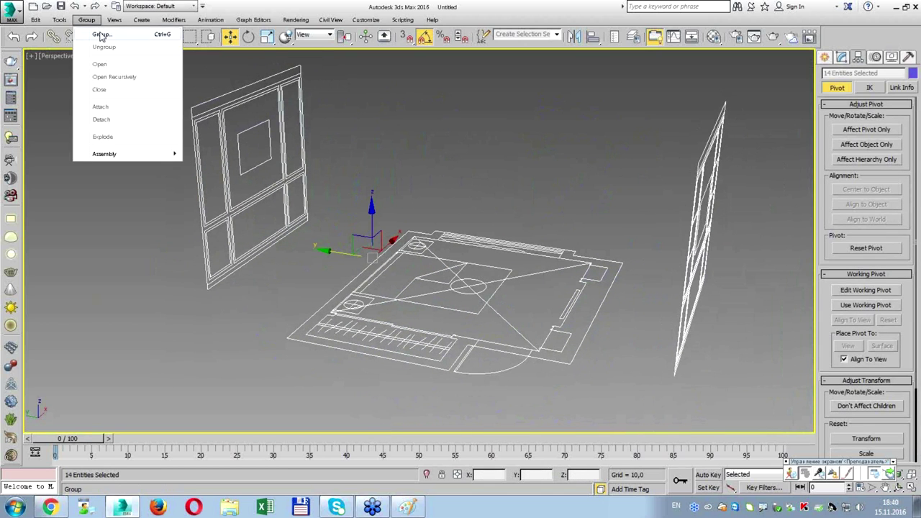
Group all scene objects under the name Group001, then clear the selection.
click(102, 34)
click(469, 274)
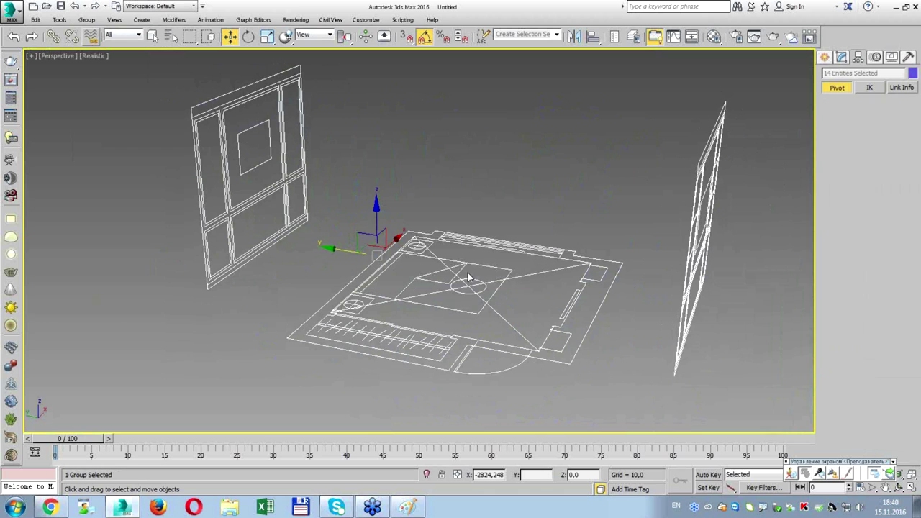
click(515, 229)
Maximize the Top viewport and bring up the spline shape types for creation.
key(alt+w)
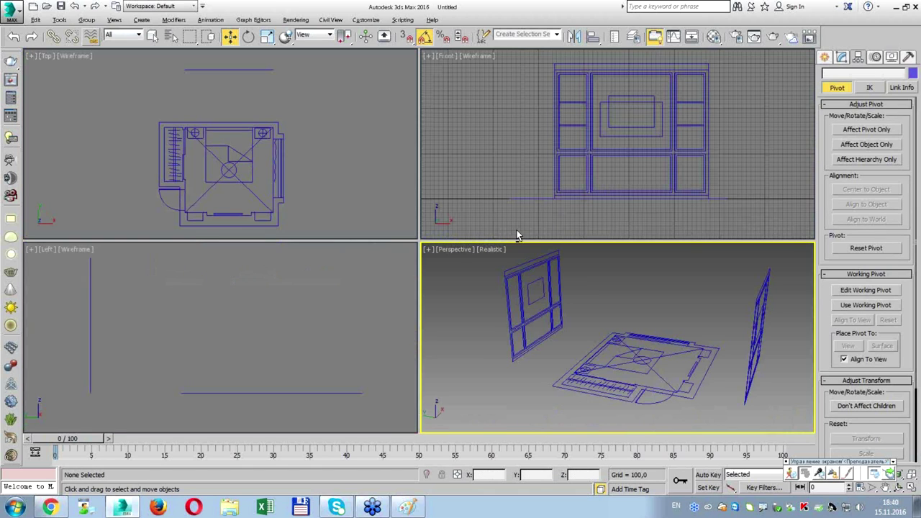
click(362, 199)
key(alt+w)
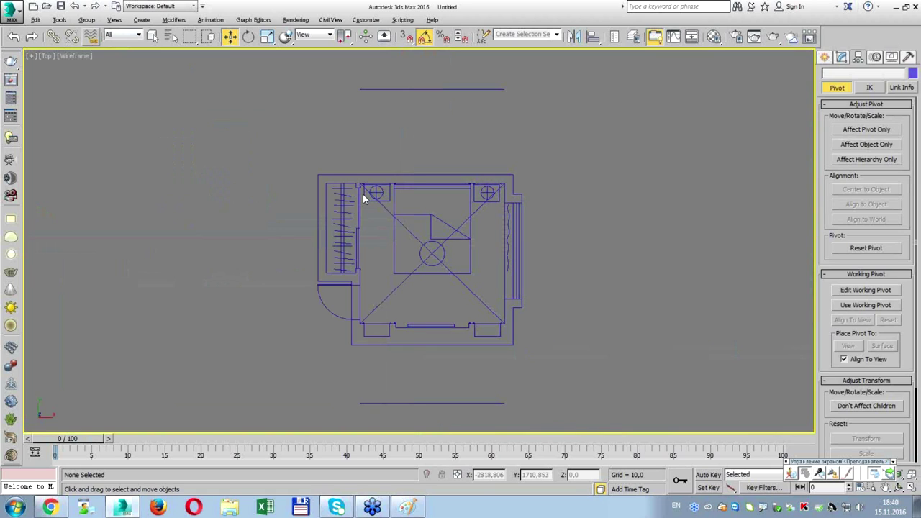
click(825, 57)
click(842, 75)
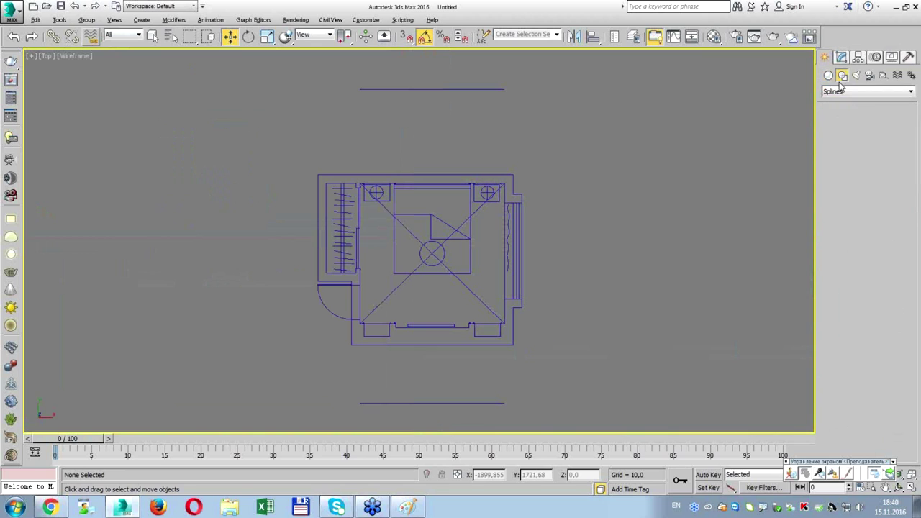
Start the Line spline tool with 2.5D vertex snapping enabled.
click(845, 140)
drag(405, 36, 405, 50)
right_click(409, 39)
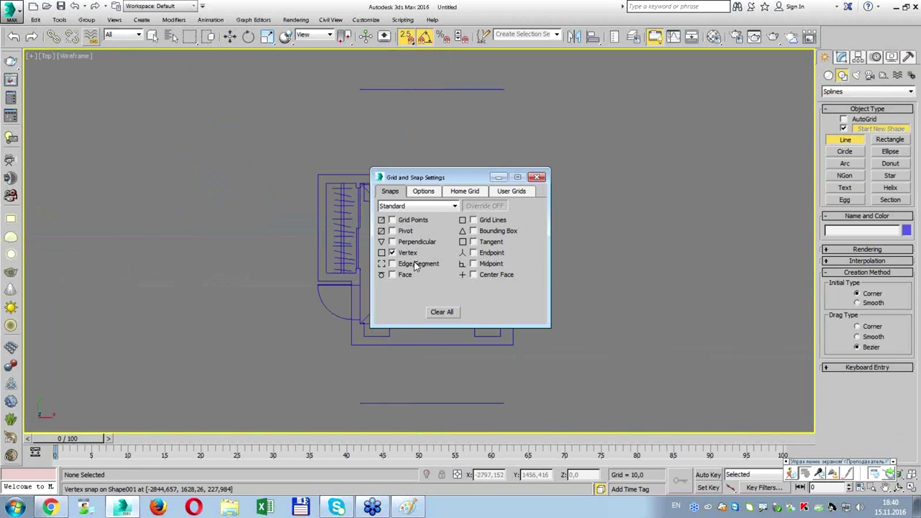
click(536, 177)
scroll(385, 233, up, 2)
scroll(385, 232, up, 2)
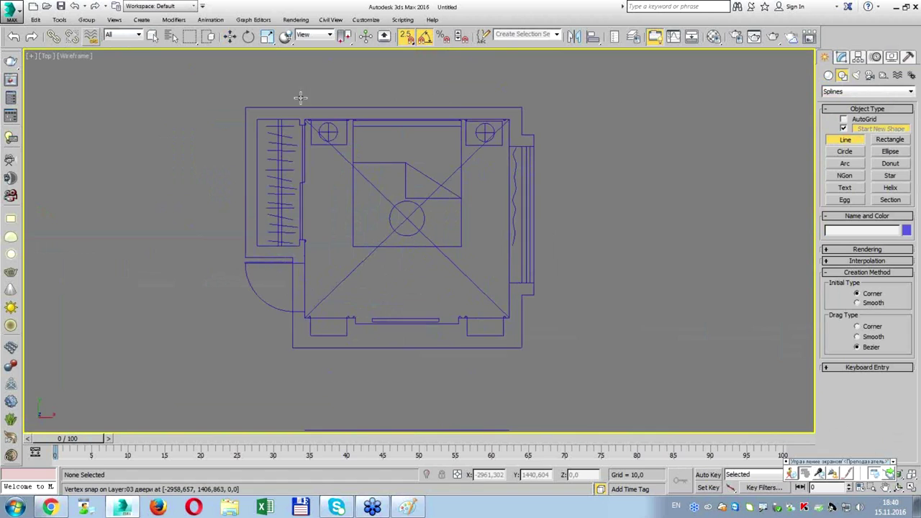
Trace the outer wall outline around the plan's corners and close the spline.
click(246, 107)
click(521, 108)
click(521, 134)
click(535, 134)
click(523, 297)
click(521, 295)
click(521, 348)
click(292, 347)
scroll(291, 262, up, 2)
click(294, 254)
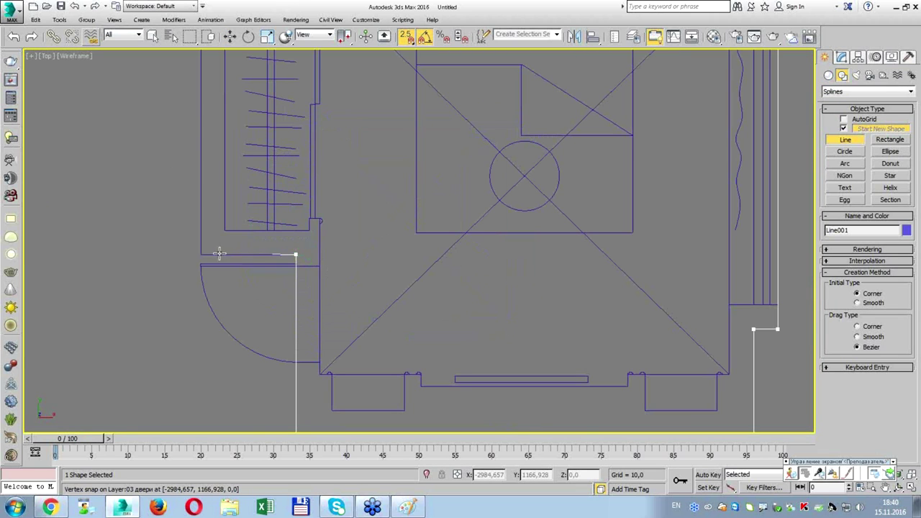
click(202, 255)
middle_drag(194, 50, 212, 174)
scroll(212, 174, down, 2)
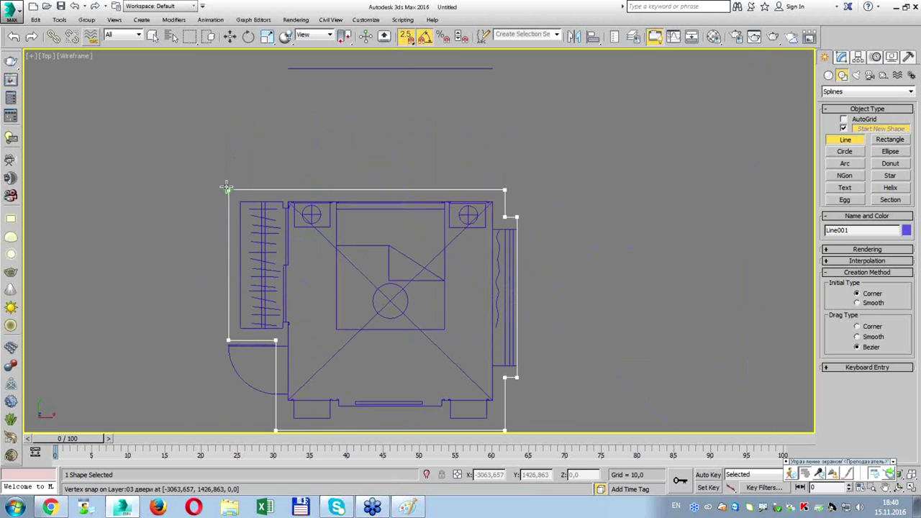
click(226, 188)
click(436, 291)
Begin the inner room outline along the top, right side and lower-right corners.
middle_drag(368, 306, 346, 268)
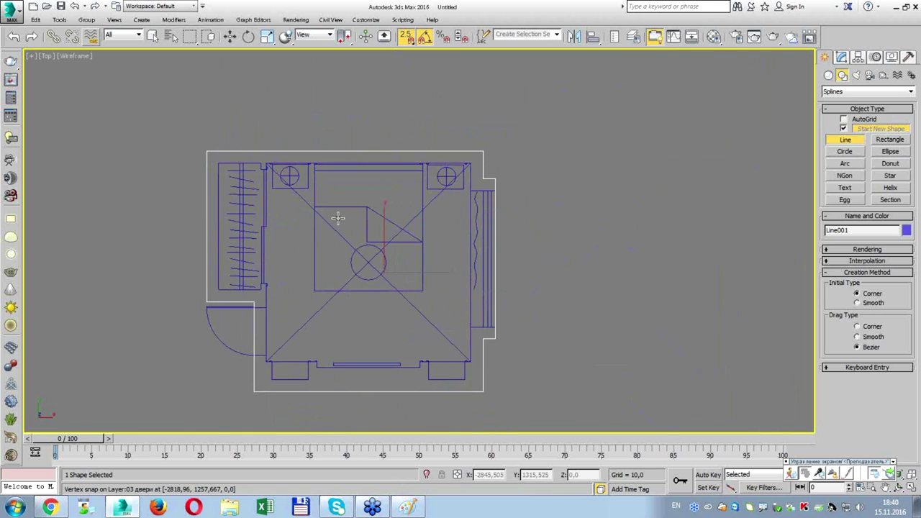
scroll(337, 218, up, 1)
click(235, 141)
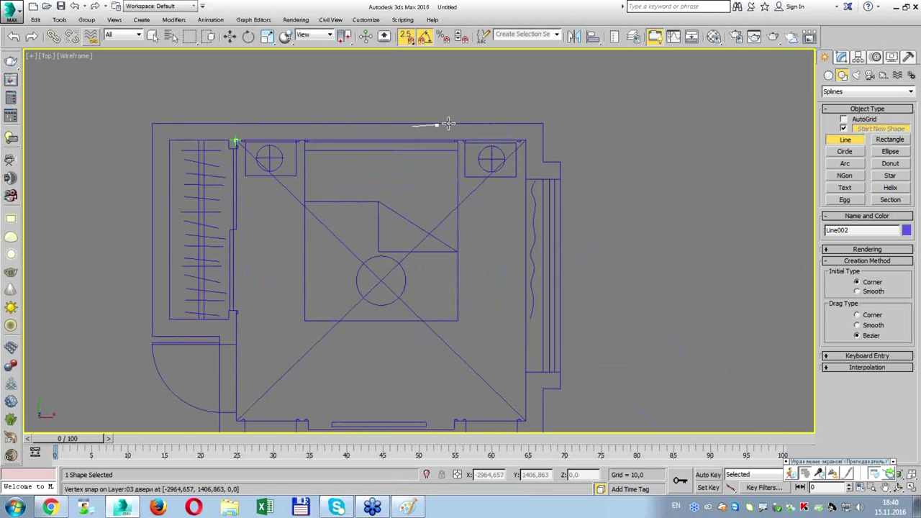
click(525, 141)
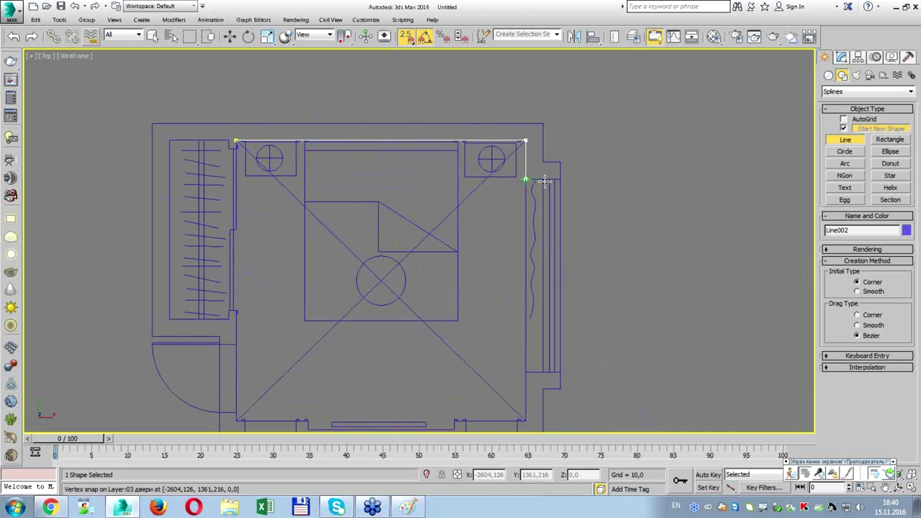
click(543, 178)
click(542, 372)
click(525, 372)
middle_drag(523, 425, 534, 305)
click(537, 300)
scroll(467, 305, up, 4)
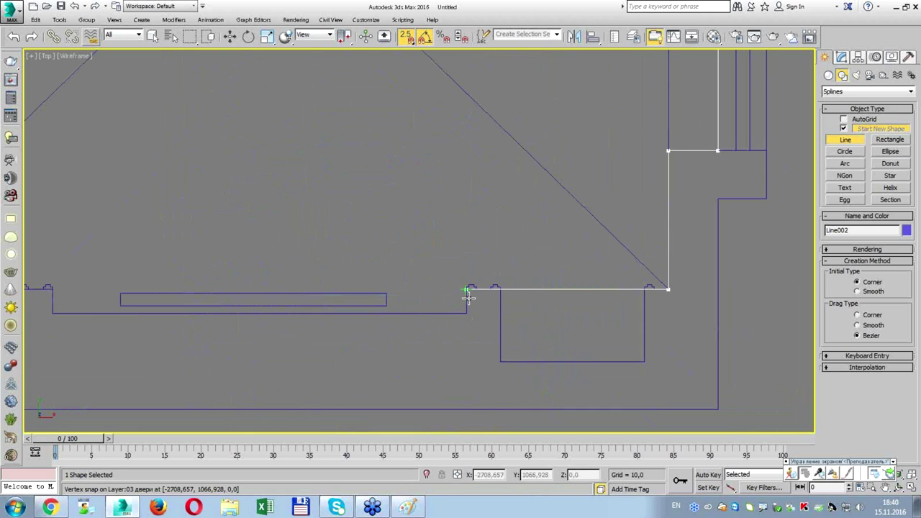
click(467, 290)
click(467, 311)
Finish the inner outline along the bottom, removing two misplaced vertices, and close it.
middle_drag(466, 311, 735, 302)
click(321, 302)
mouse_move(444, 284)
middle_down()
mouse_move(438, 272)
mouse_move(379, 271)
middle_up()
click(384, 269)
scroll(347, 274, down, 3)
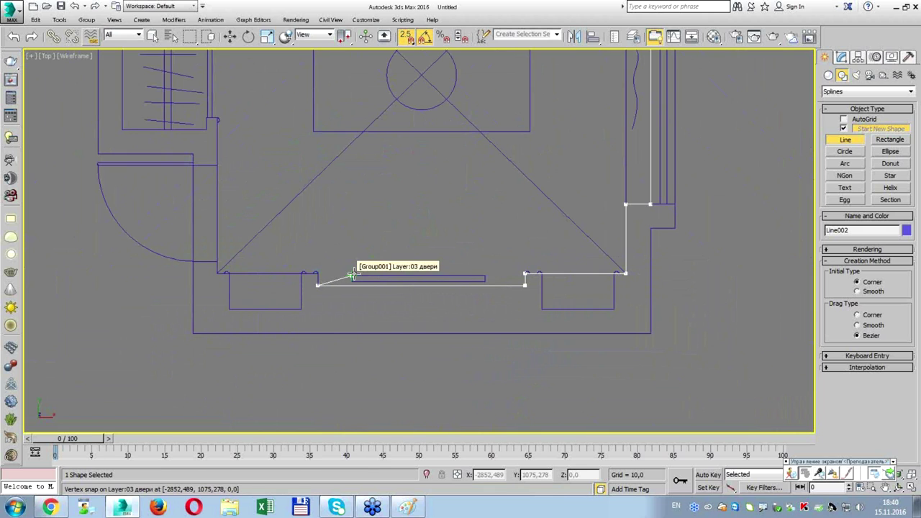
key(BackSpace)
key(BackSpace)
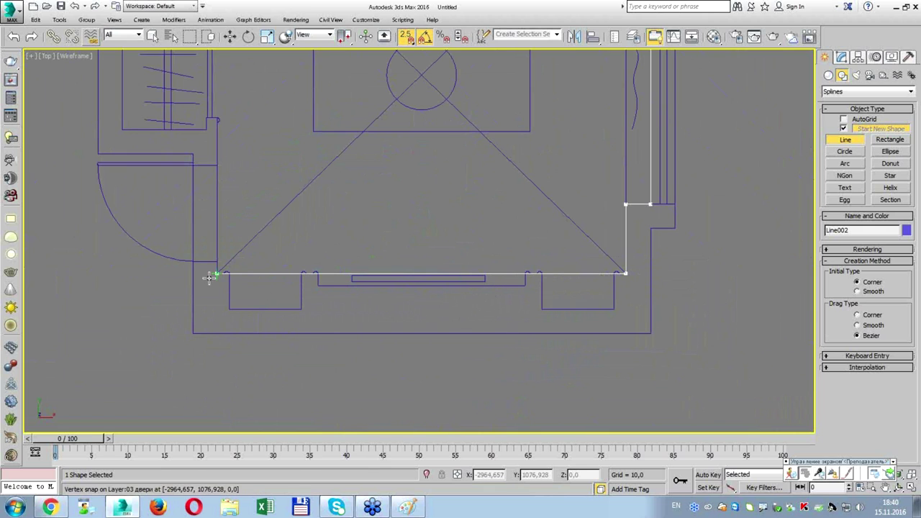
click(216, 273)
middle_drag(216, 151, 267, 247)
mouse_move(281, 164)
middle_down()
mouse_move(288, 218)
mouse_move(344, 237)
middle_up()
click(313, 103)
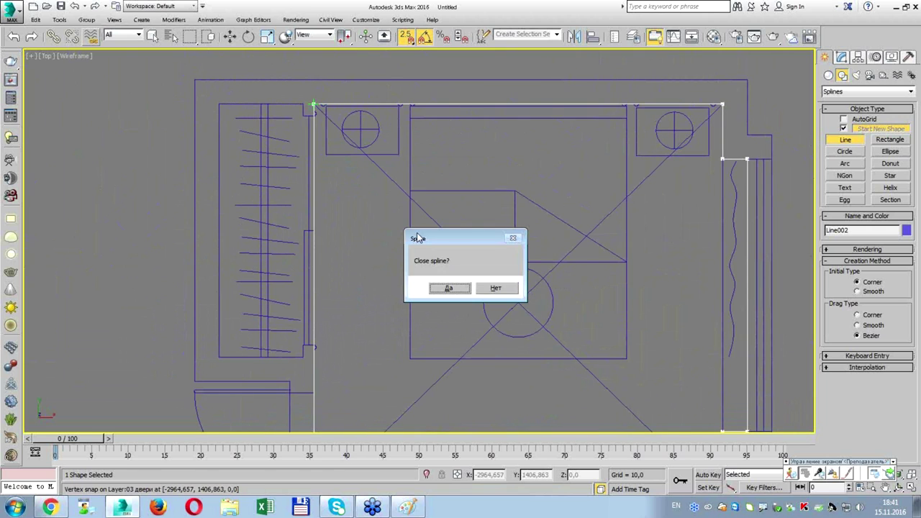
click(447, 287)
Trace the narrow left-hand wardrobe rectangle as a closed four-corner spline.
click(302, 105)
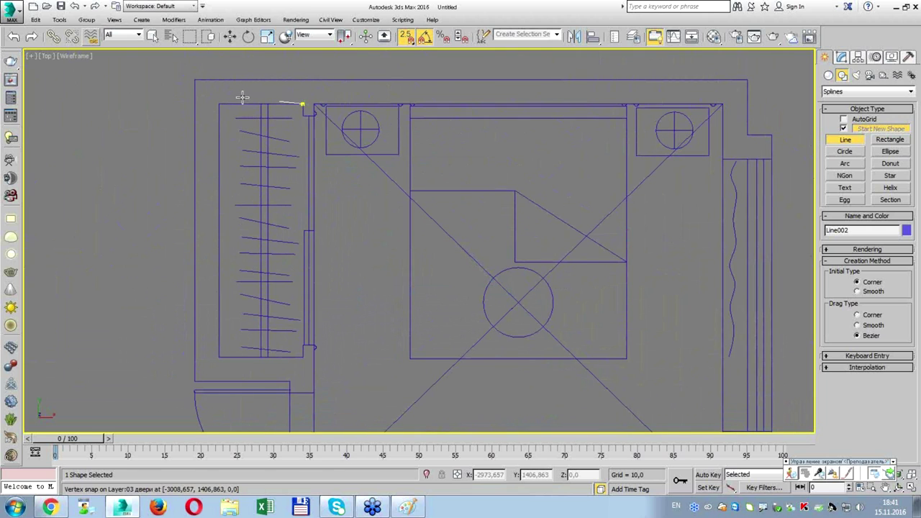
click(219, 105)
click(218, 356)
click(302, 356)
click(303, 105)
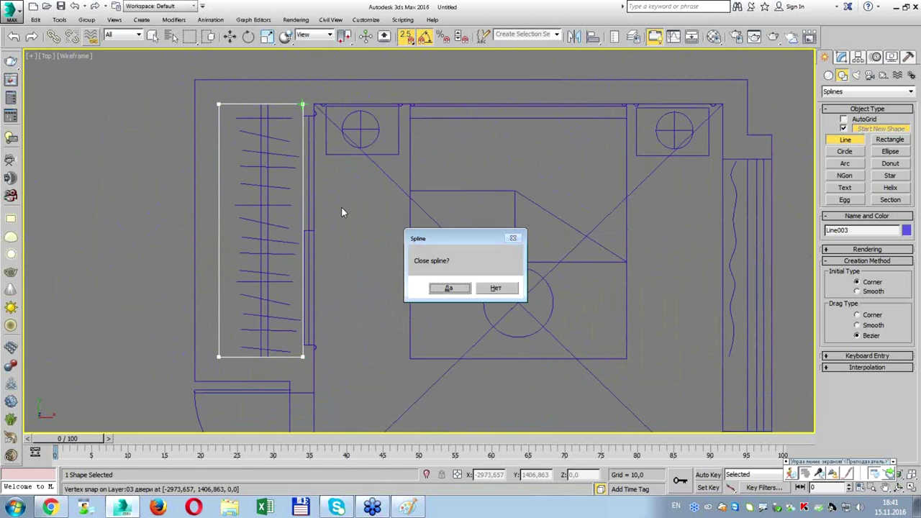
click(444, 289)
scroll(352, 233, down, 2)
key(w)
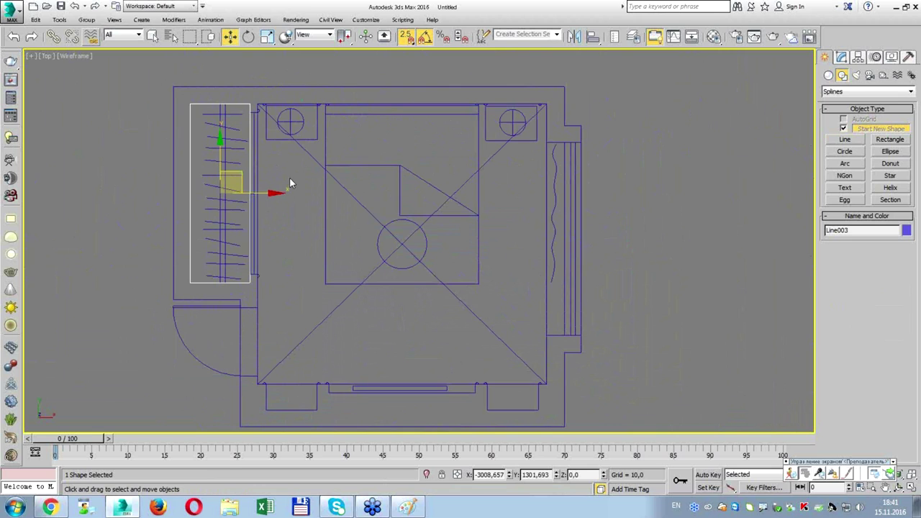
Select the room outline shape in the Top view.
click(337, 87)
click(857, 56)
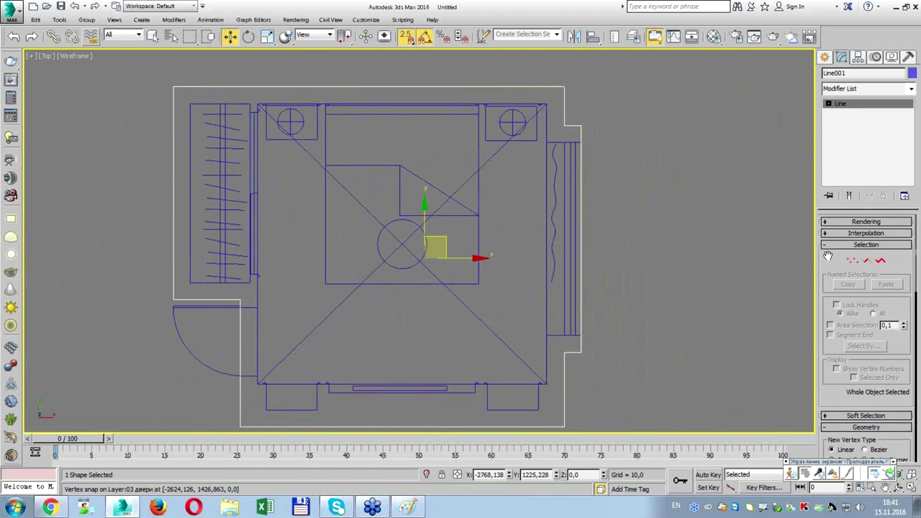
scroll(828, 261, down, 1)
click(671, 164)
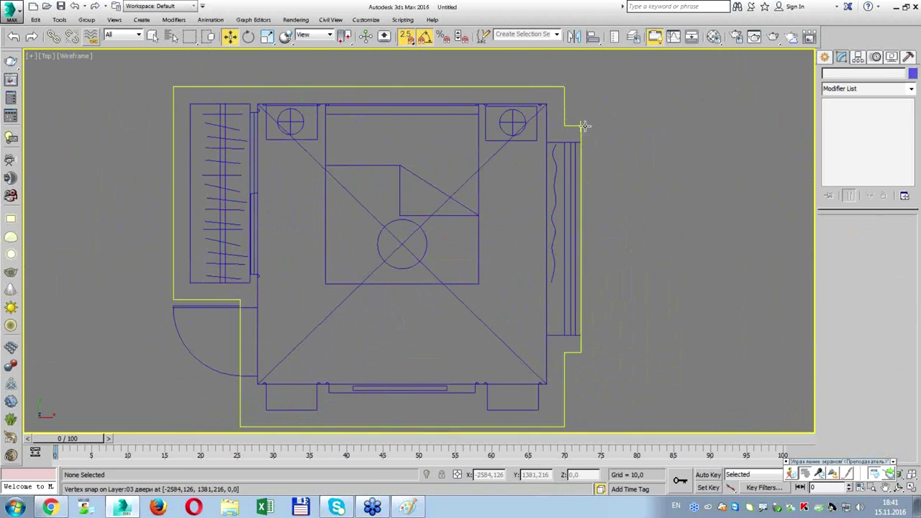
click(580, 126)
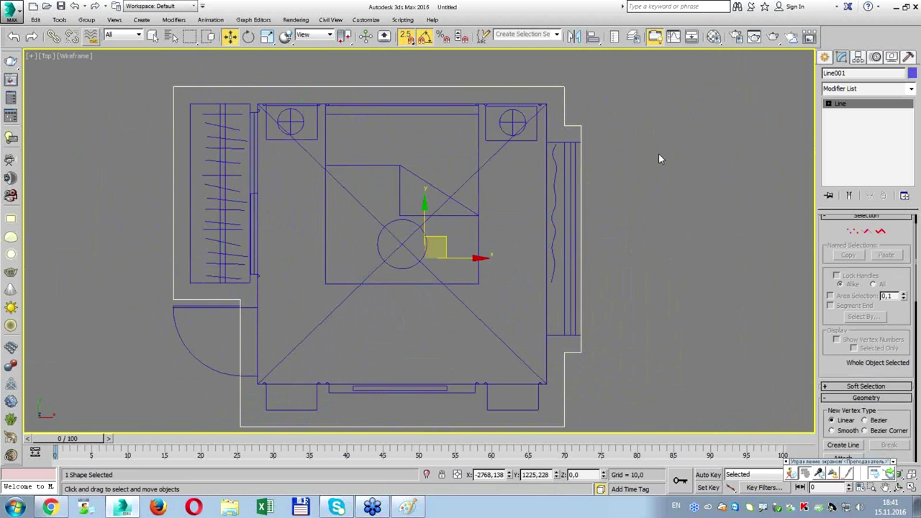
In four-view layout, Shift-drag the outline down in the Front view to clone it.
key(alt+w)
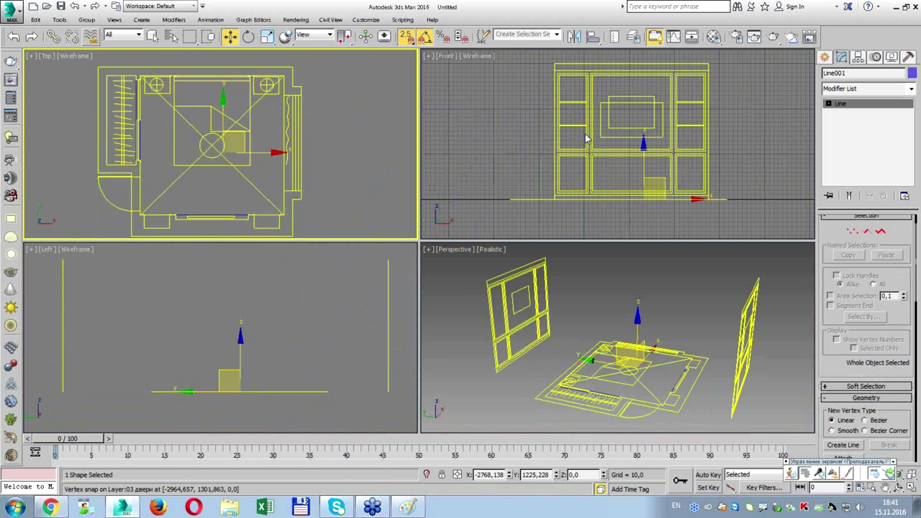
click(648, 160)
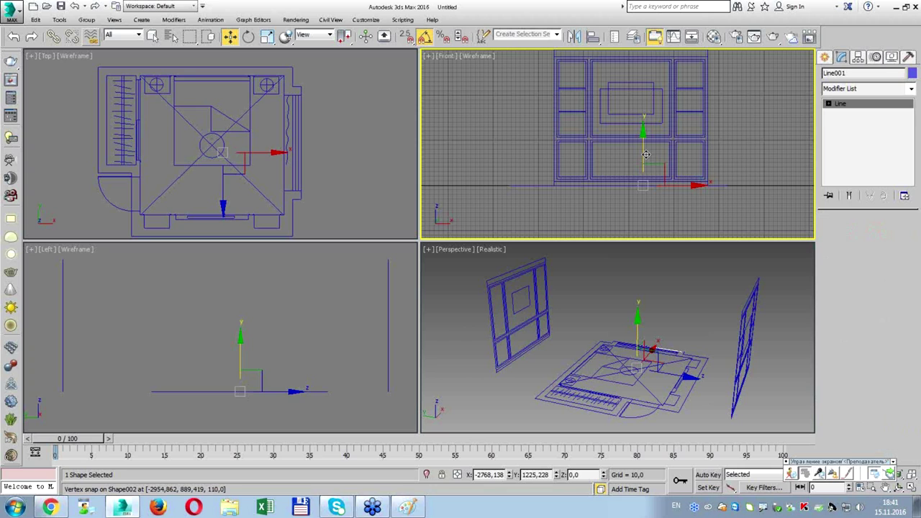
shift+drag(647, 160, 648, 175)
click(461, 301)
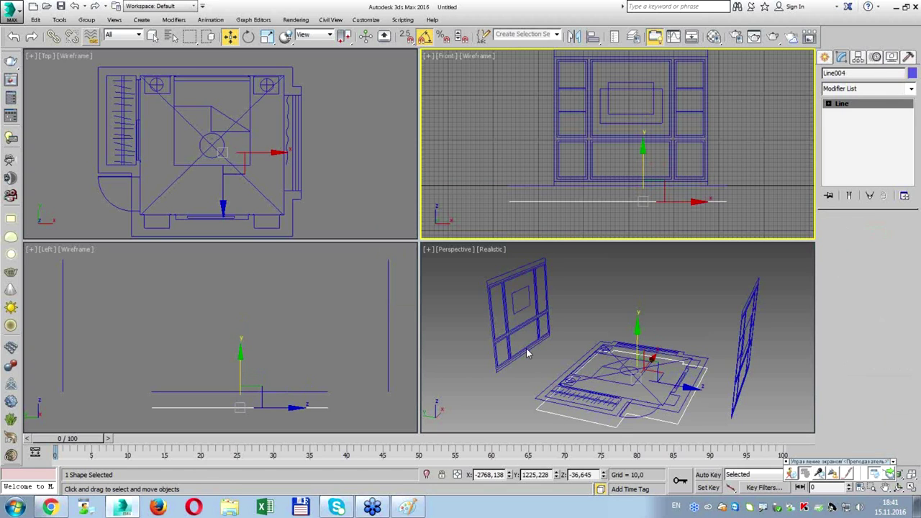
right_click(344, 186)
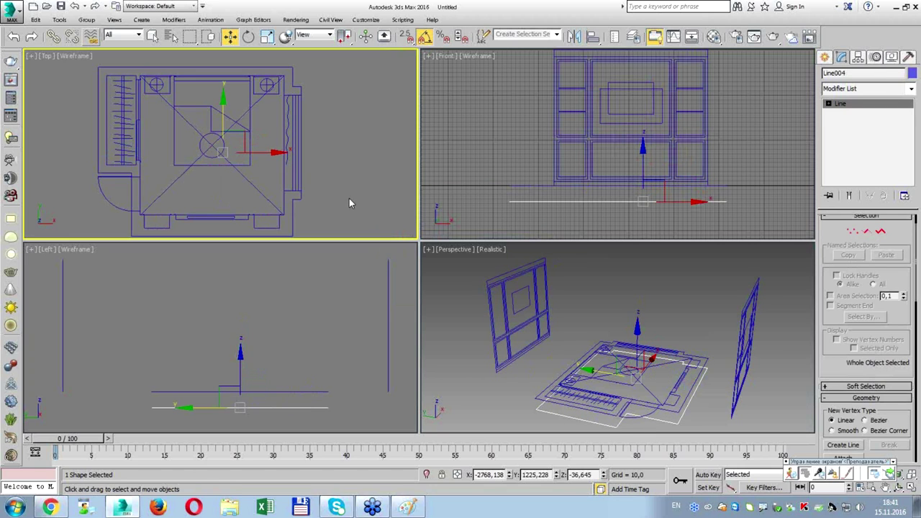
Freeze the Group001 plan group through its Object Properties.
click(493, 286)
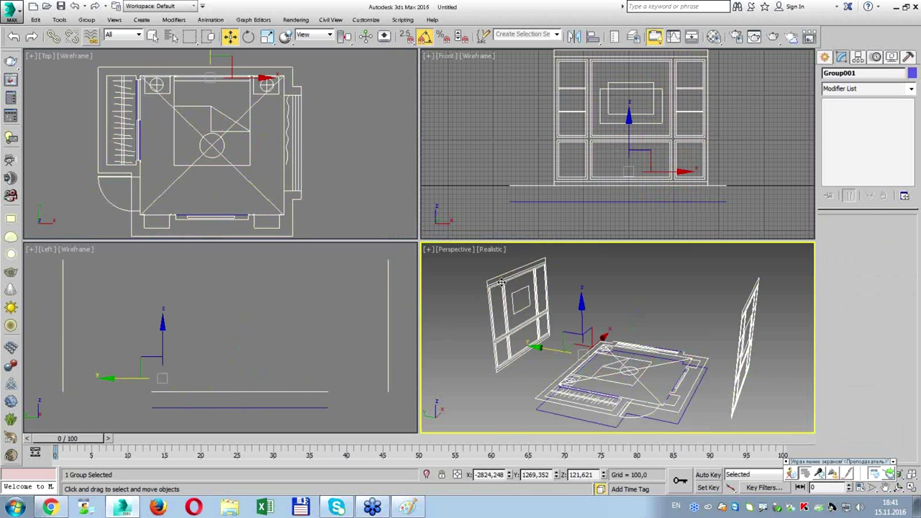
right_click(501, 283)
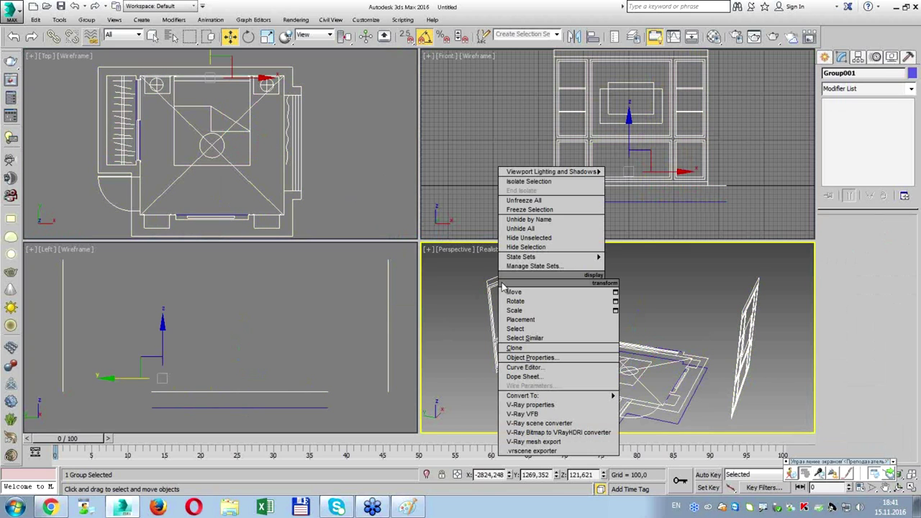
click(536, 357)
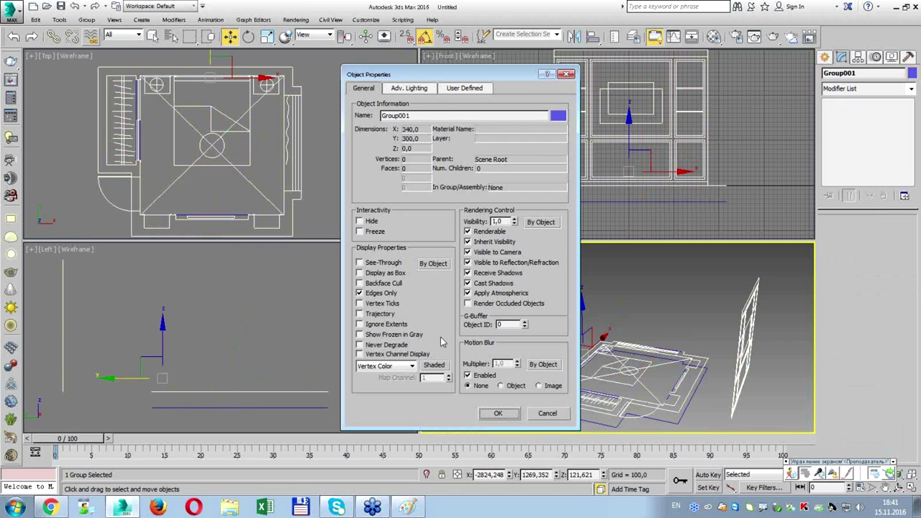
click(501, 413)
Attach the wardrobe outline to the room outline Line001 in the Top view.
click(278, 230)
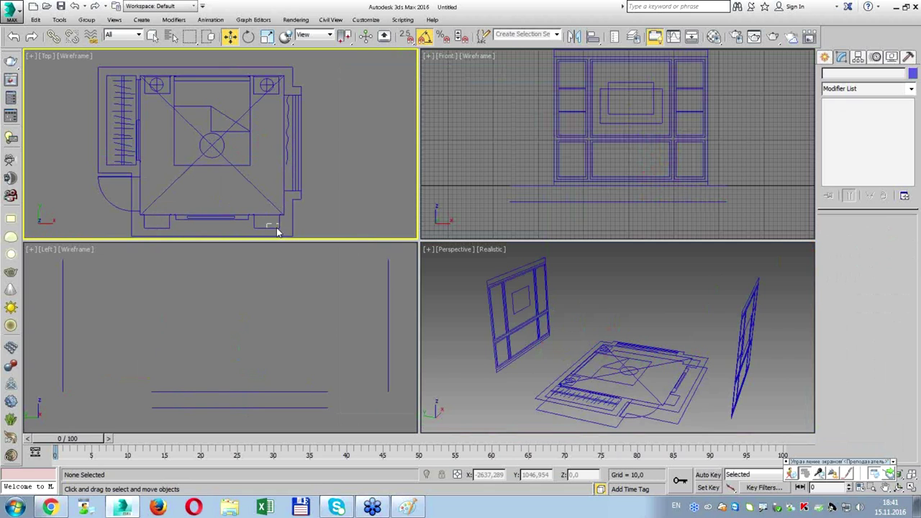
click(545, 392)
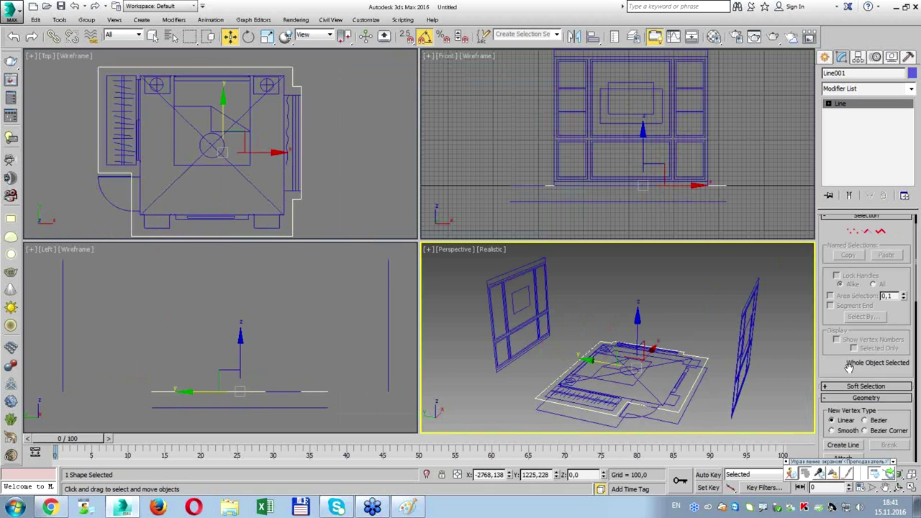
scroll(845, 331, down, 3)
click(843, 363)
click(581, 389)
click(284, 213)
key(w)
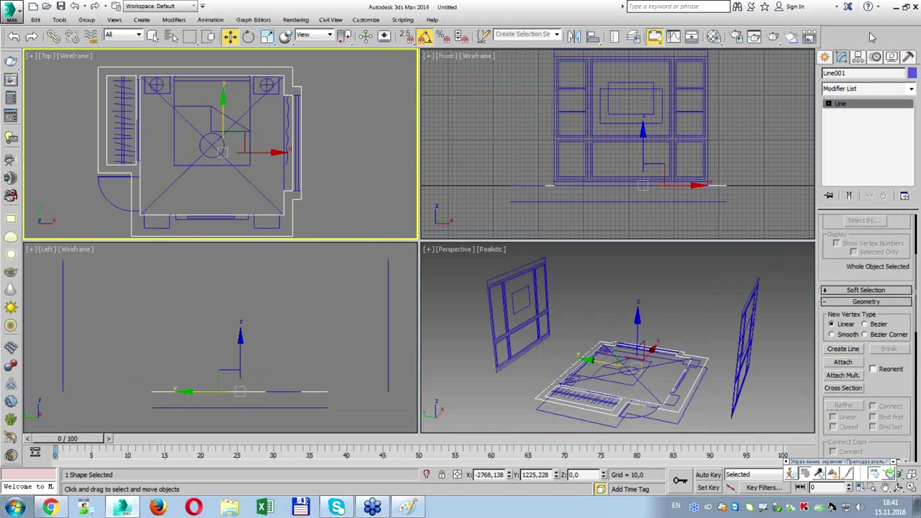
click(867, 88)
Add an Extrude modifier to Line001 with Amount 300, then deselect the walls.
scroll(867, 413, down, 8)
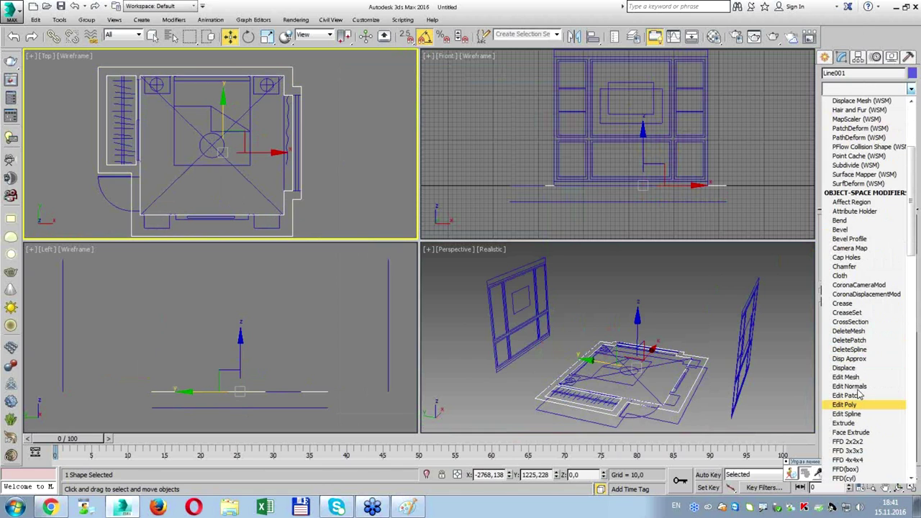
click(863, 436)
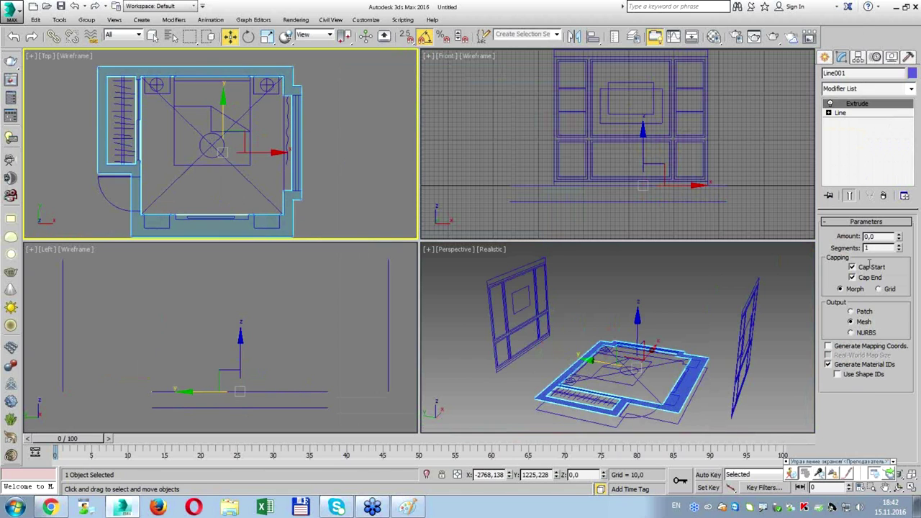
double_click(870, 236)
key(Return)
scroll(550, 81, up, 1)
scroll(550, 81, up, 1)
scroll(550, 81, up, 4)
scroll(556, 59, down, 4)
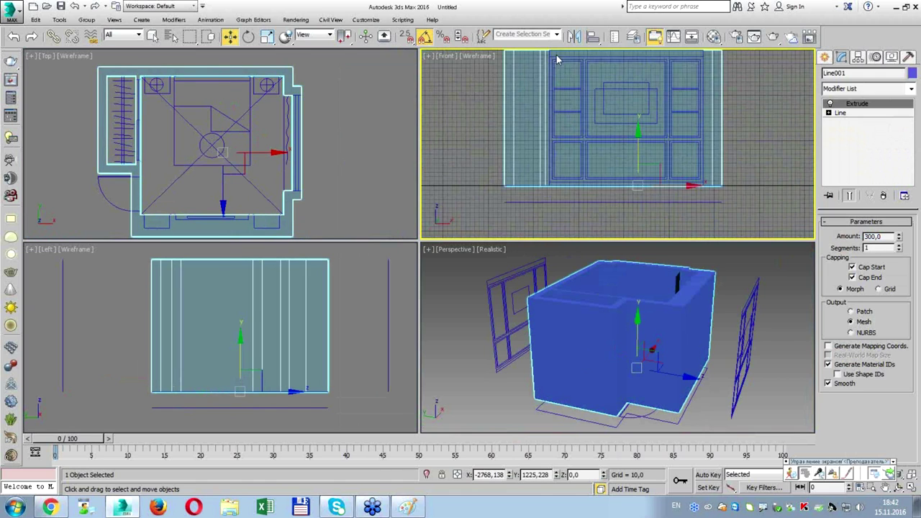
middle_drag(539, 111, 526, 145)
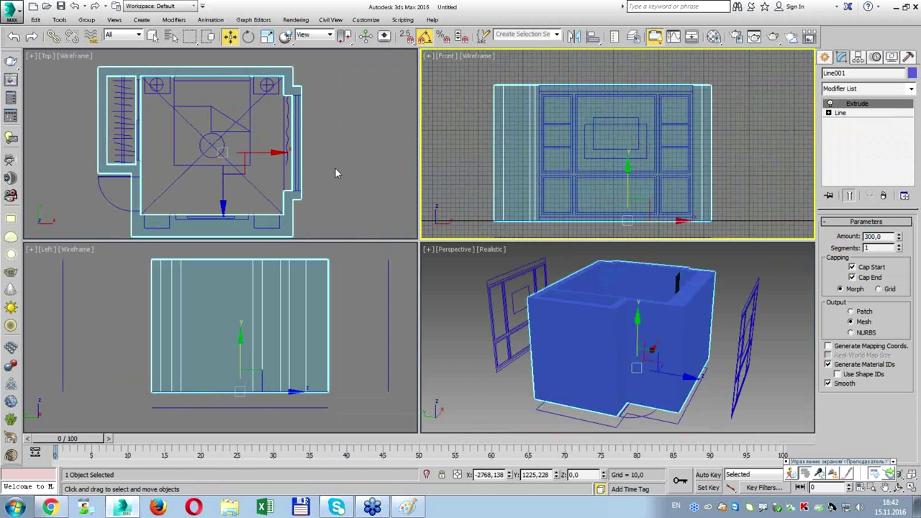
click(351, 163)
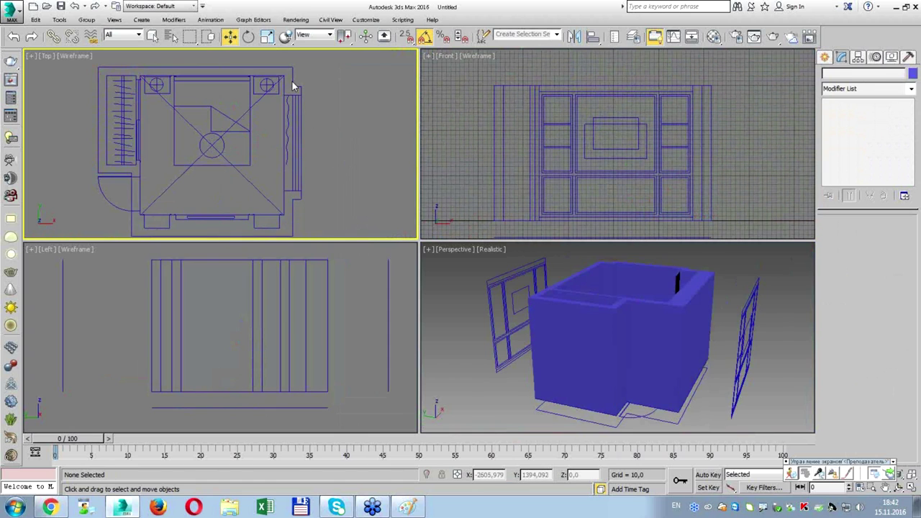
Unhide all objects and select the Group001 plan group.
right_click(241, 120)
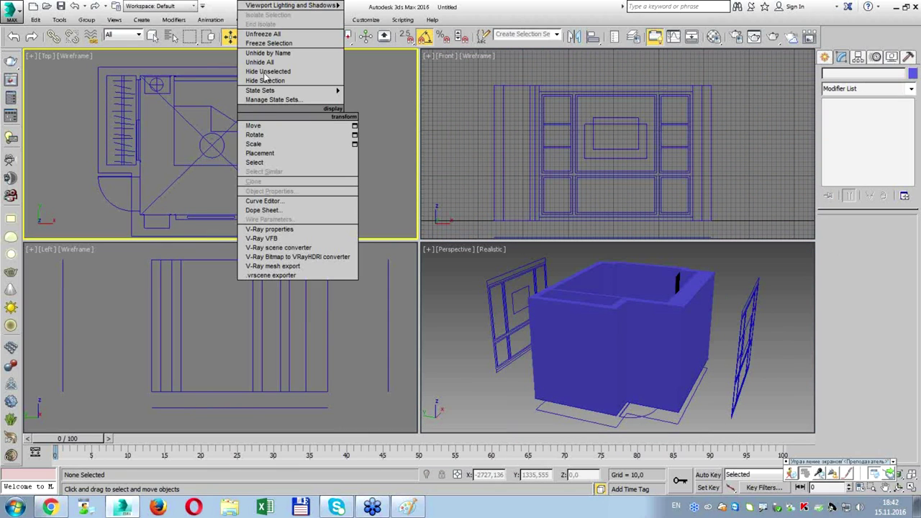
click(274, 45)
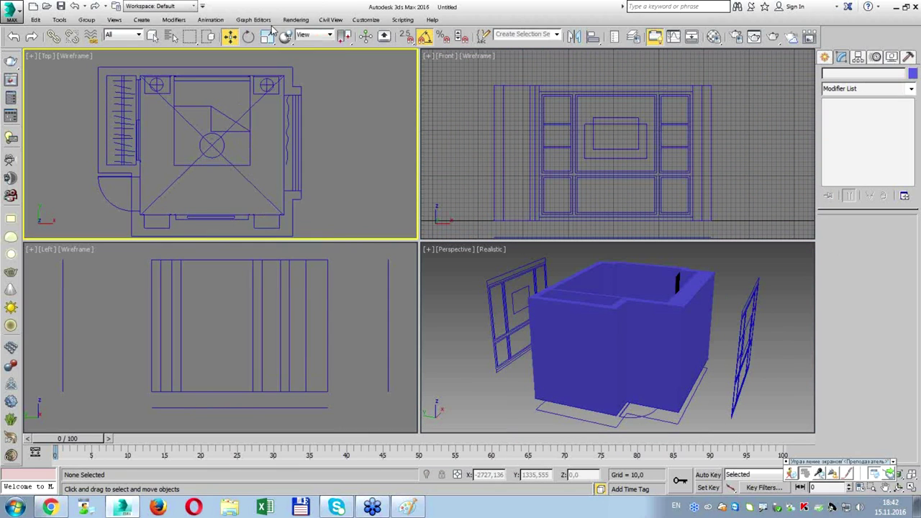
click(256, 103)
Change Group001's object colour to light blue and deselect it.
click(911, 73)
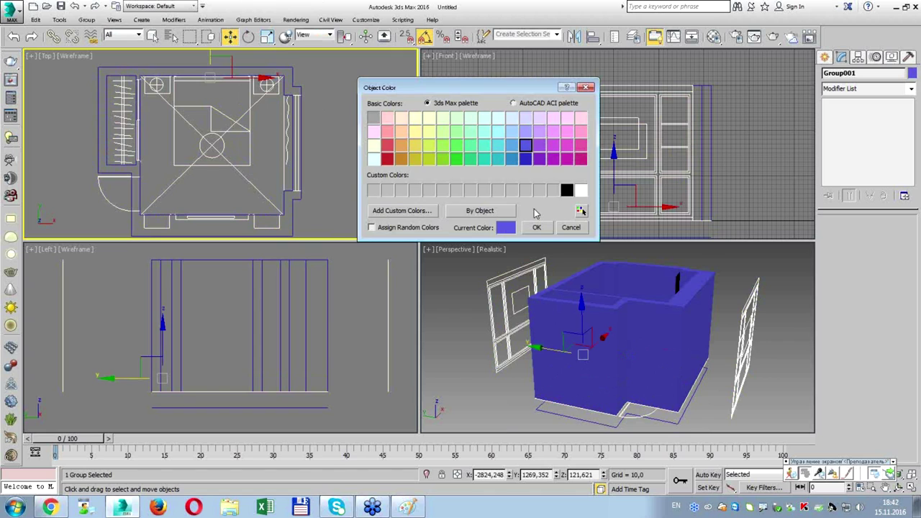
click(512, 131)
click(536, 227)
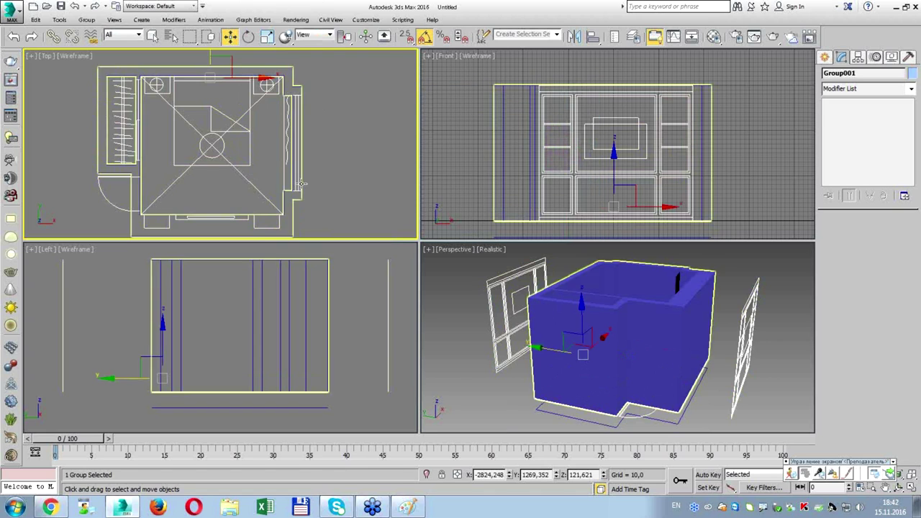
click(335, 191)
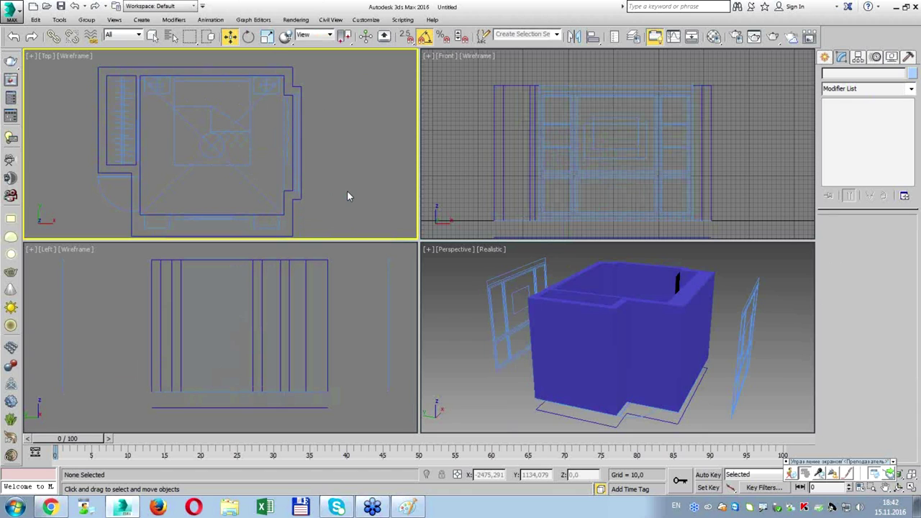
click(824, 57)
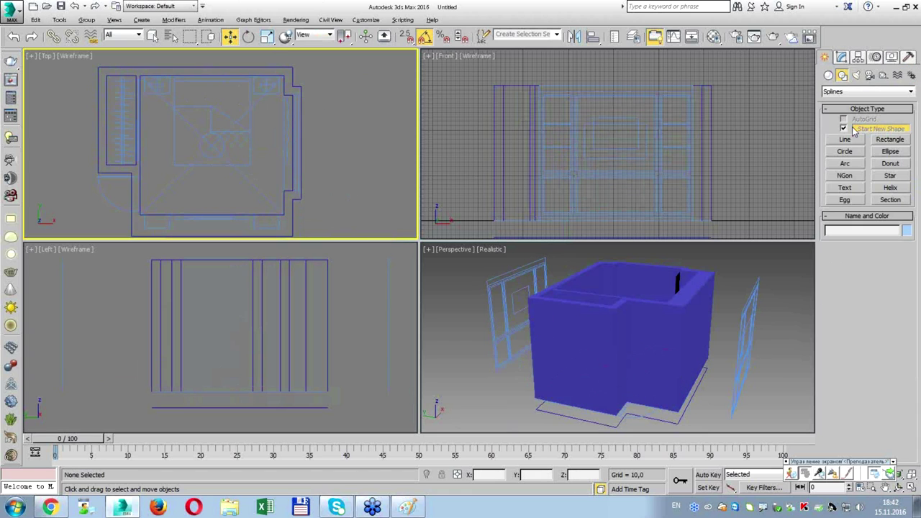
Choose the Box primitive in a maximized Top view with vertex snapping on.
click(828, 76)
click(844, 130)
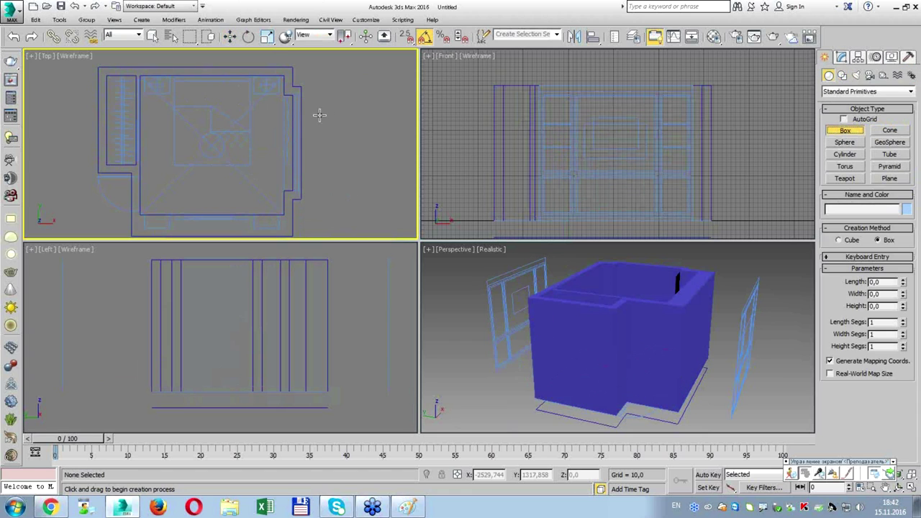
key(alt)
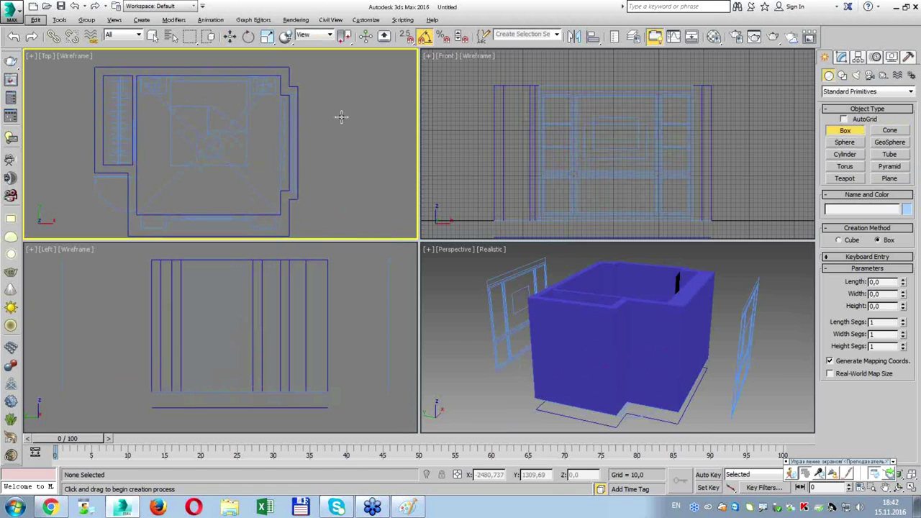
key(alt+w)
scroll(382, 134, up, 4)
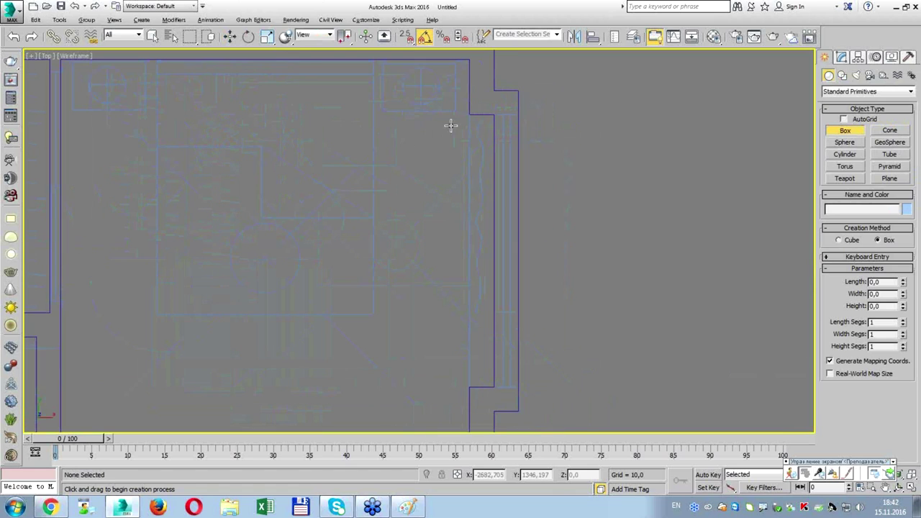
scroll(551, 144, down, 2)
key(s)
Draw Box001 across the right-wall opening, sized 226,604 × 40,6 × 154,286.
drag(503, 113, 523, 305)
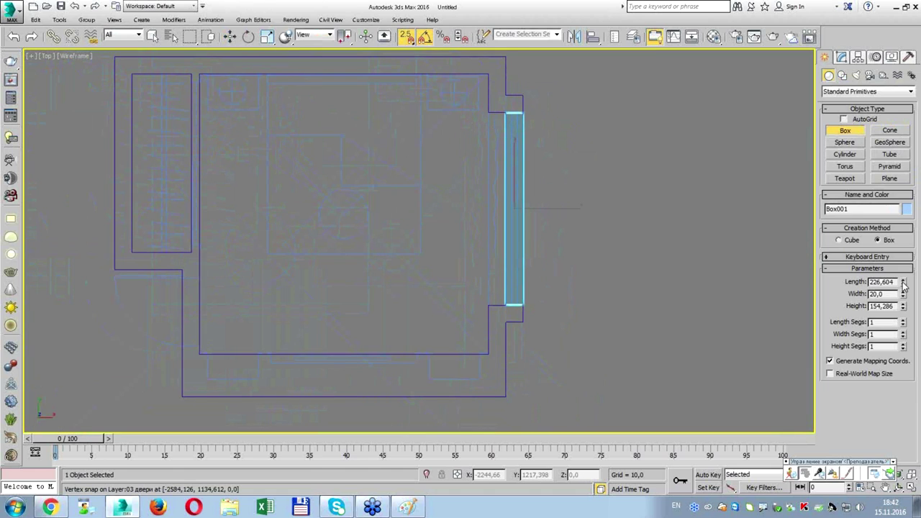
drag(904, 295, 903, 286)
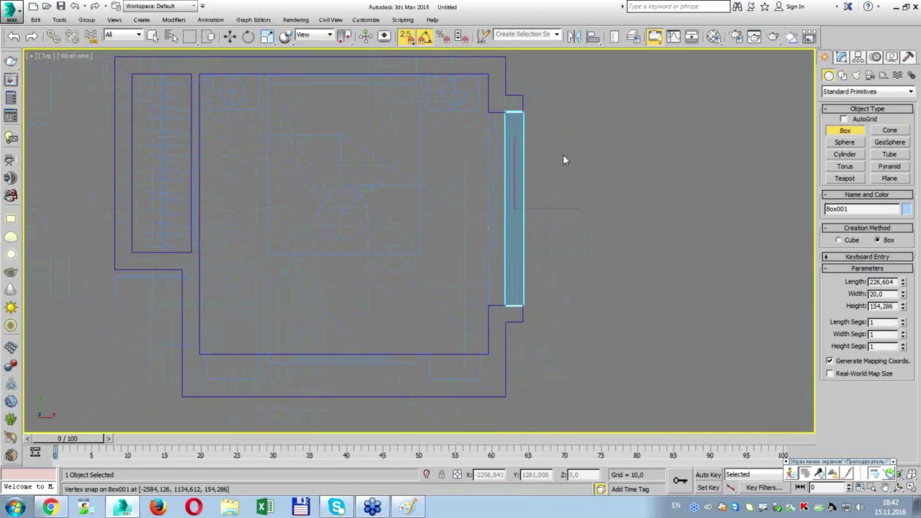
drag(903, 295, 903, 277)
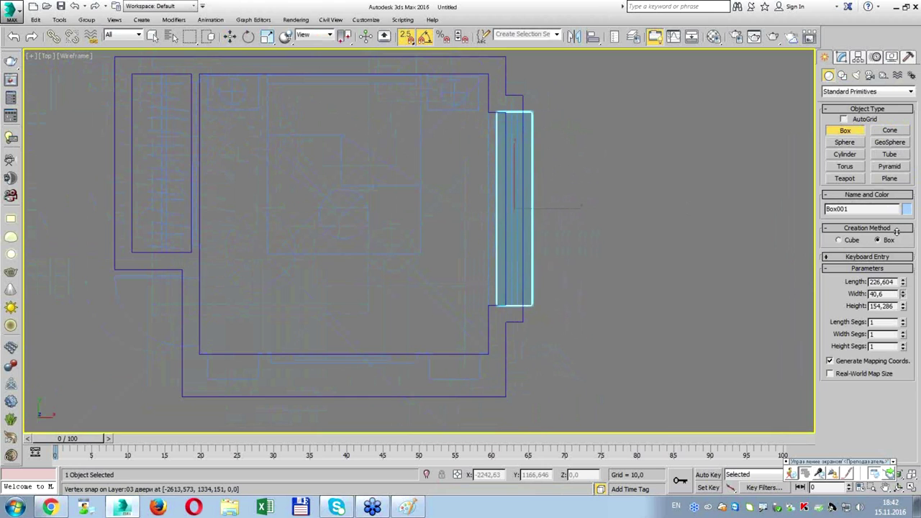
key(alt+w)
right_click(574, 236)
key(alt+w)
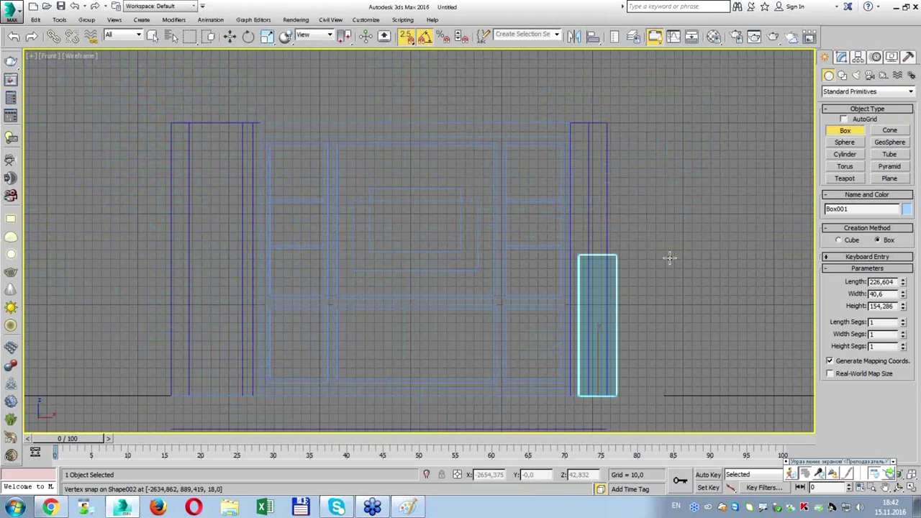
Raise Box001 in the Front view, entering 50 as its vertical position.
key(w)
drag(597, 352, 597, 352)
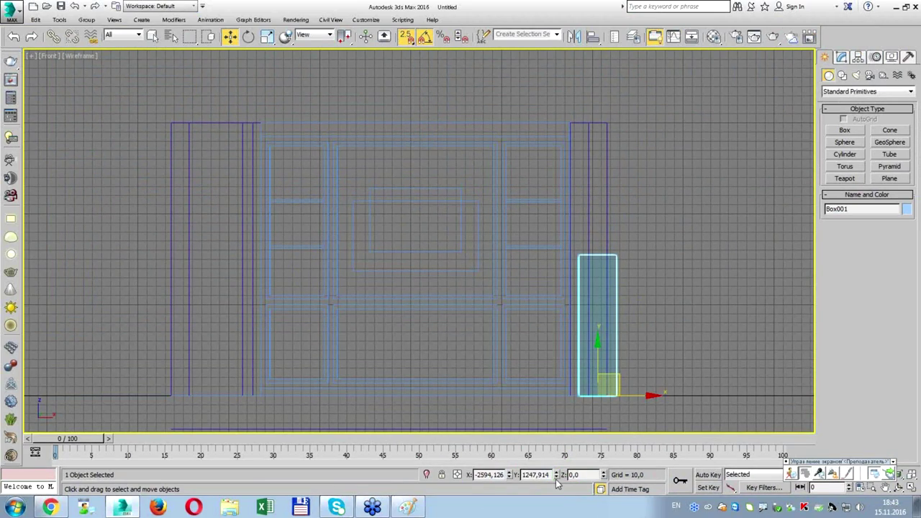
text(50)
key(Return)
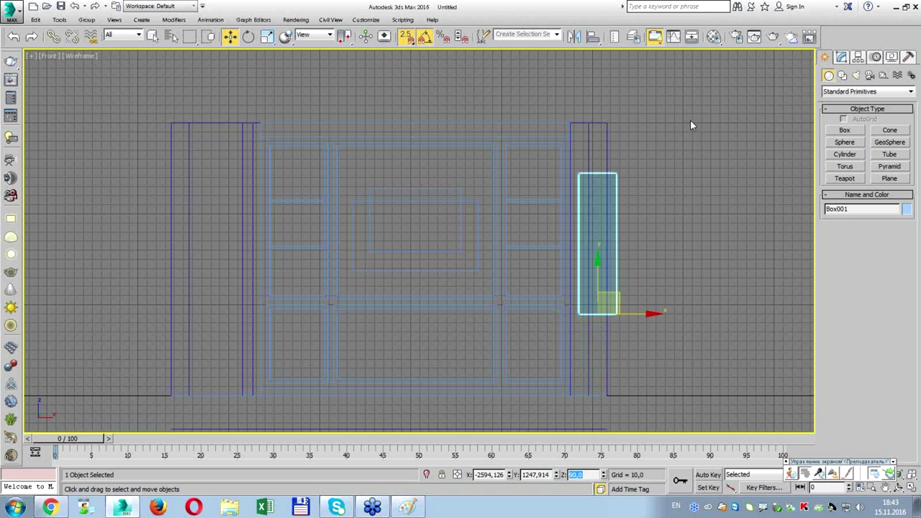
scroll(694, 122, up, 3)
Set Box001's Height to 190 in the Modify panel.
click(840, 57)
drag(458, 134, 599, 154)
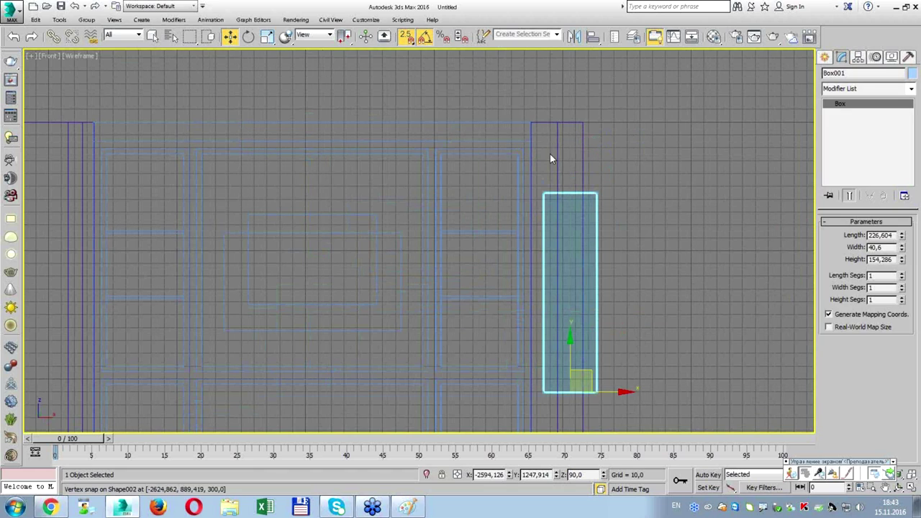
drag(904, 248, 909, 250)
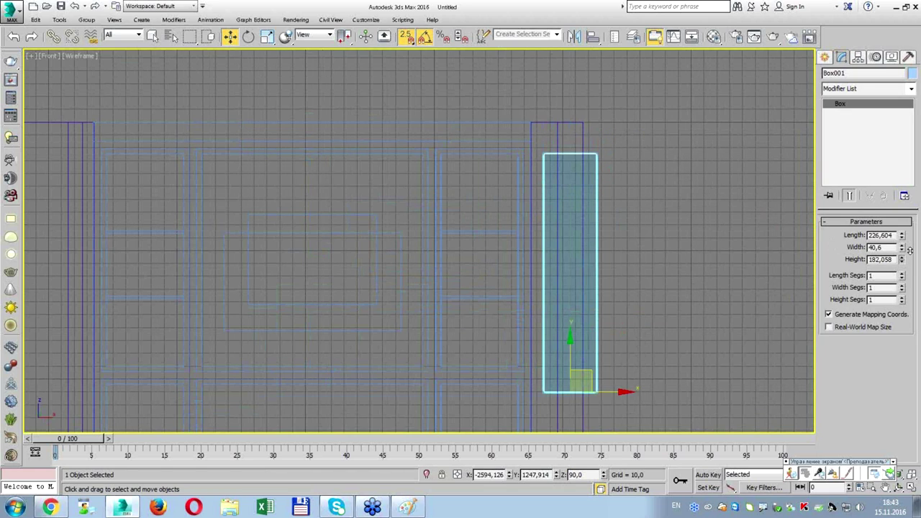
double_click(894, 260)
text(195,0)
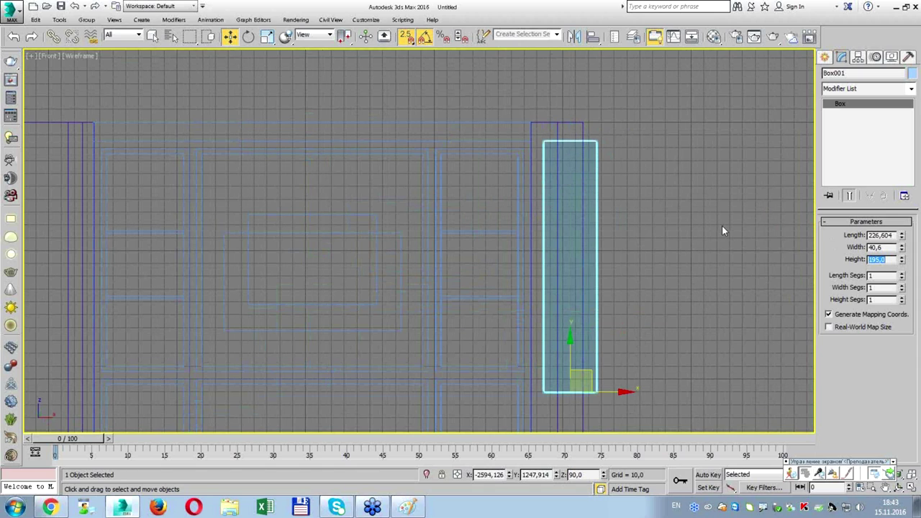
click(718, 224)
middle_drag(677, 210, 622, 105)
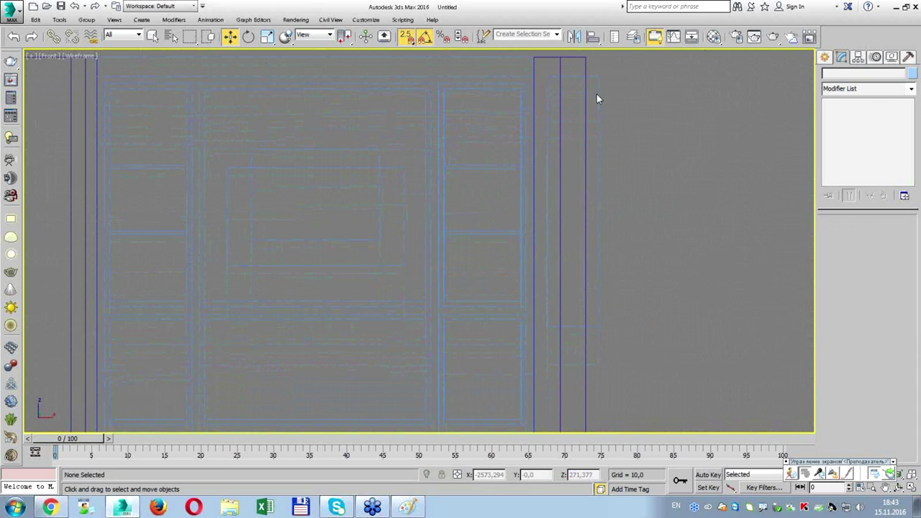
click(596, 94)
mouse_move(639, 199)
middle_down()
mouse_move(649, 158)
mouse_move(651, 223)
middle_up()
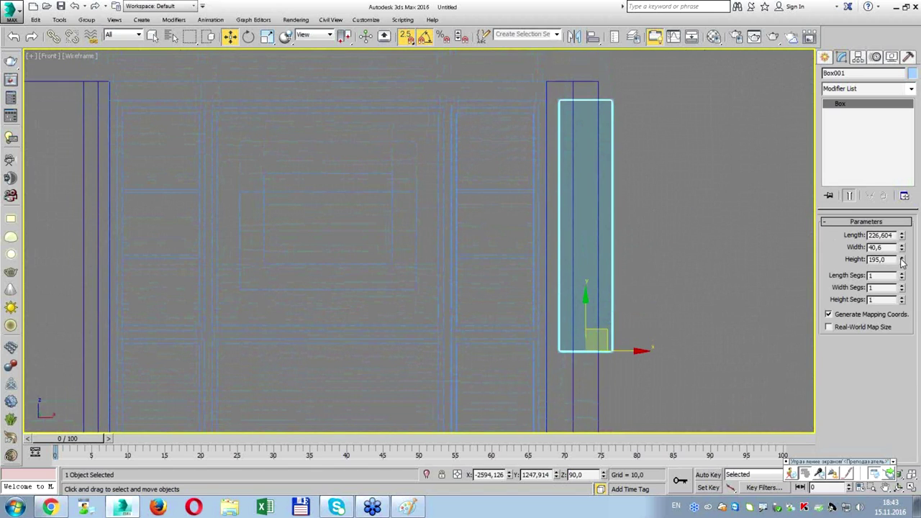
drag(900, 259, 900, 258)
text(190)
key(Return)
Delete the selected object and place a stray Line shape point in the Front view.
scroll(488, 116, up, 3)
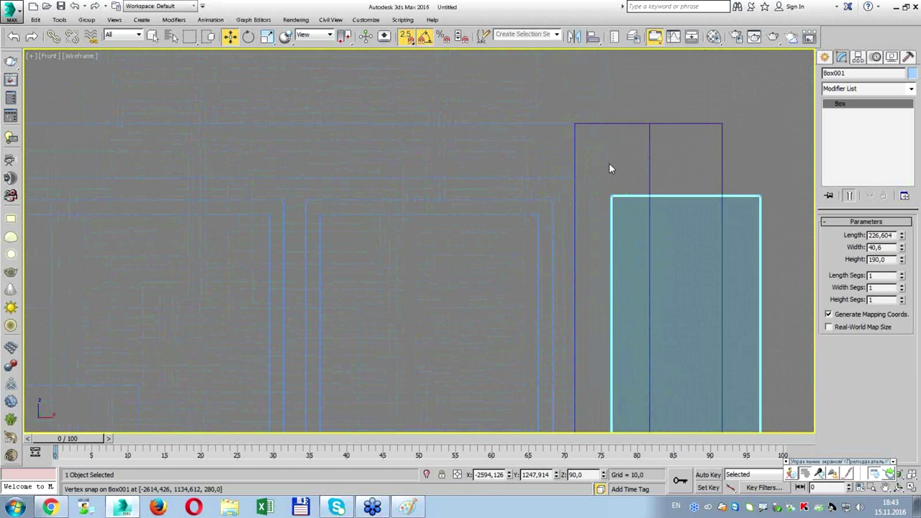
key(Delete)
scroll(607, 167, down, 2)
click(828, 56)
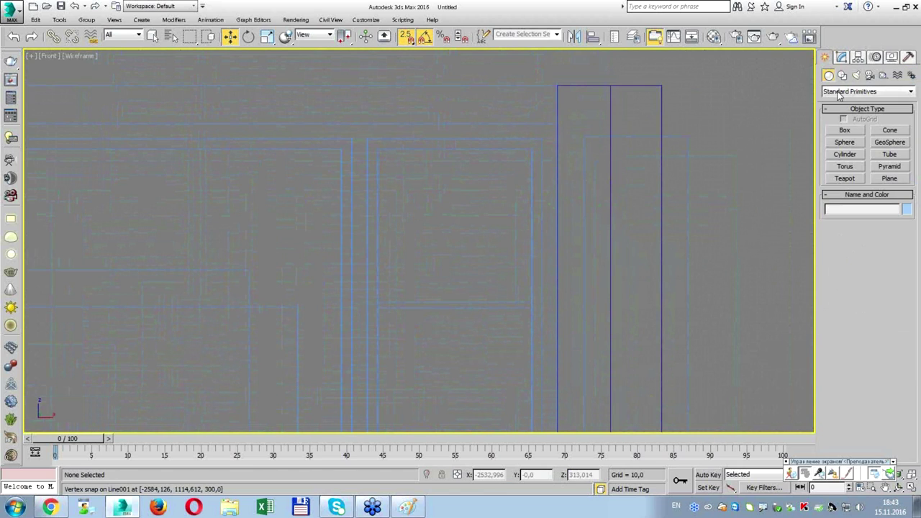
click(842, 75)
click(844, 140)
click(541, 139)
middle_drag(728, 270, 689, 173)
key(w)
Reselect Box001 and re-enter its Height as 190.
click(667, 128)
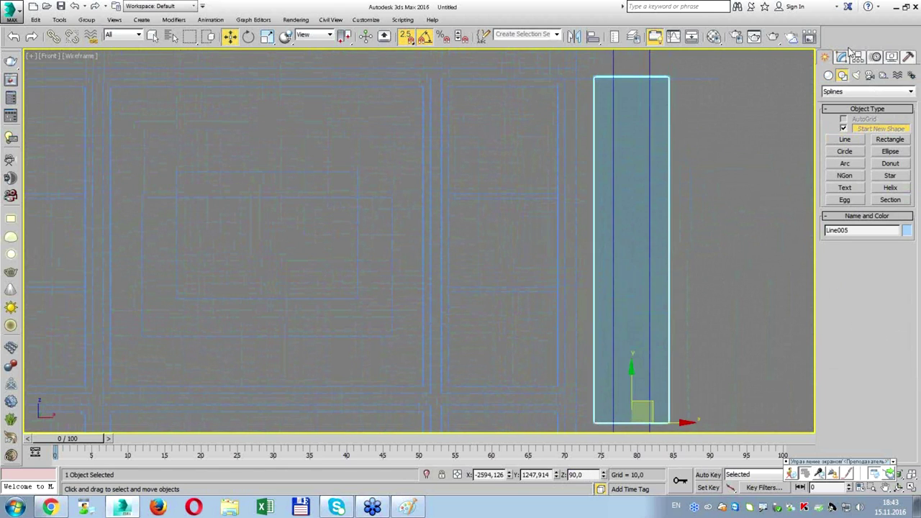
click(841, 57)
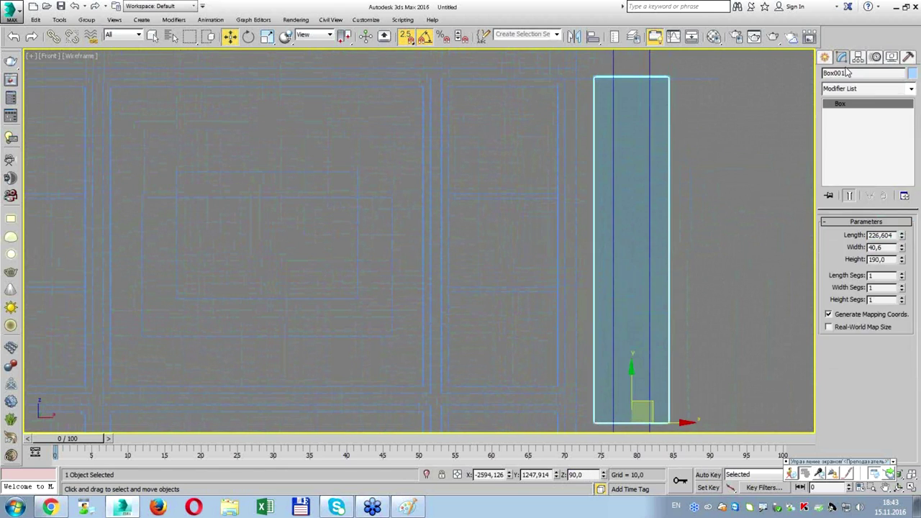
click(903, 263)
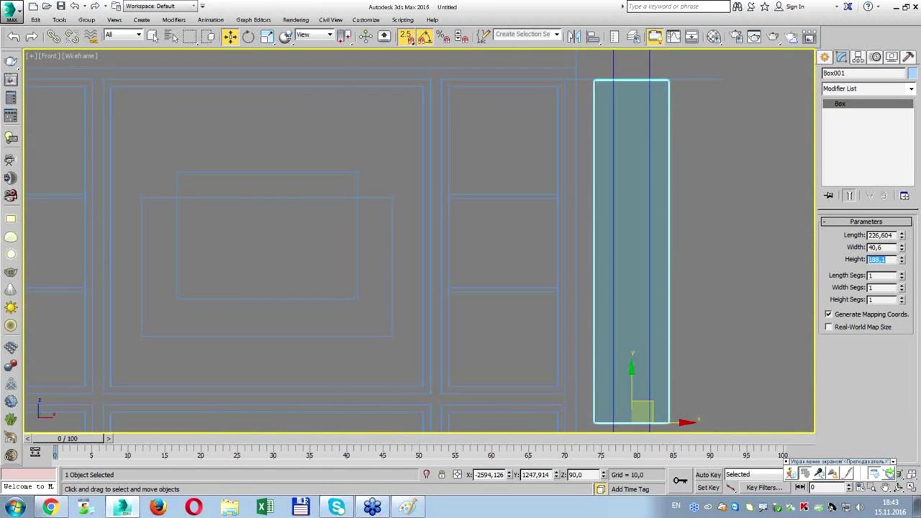
text(190)
key(Return)
Clear the selection, zoom out to the whole model and restore the four-viewport layout.
click(710, 98)
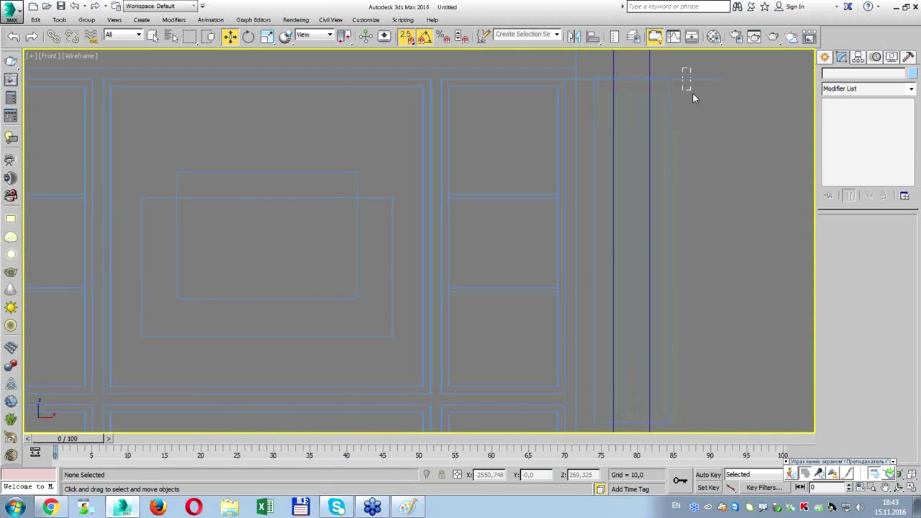
click(693, 94)
click(615, 161)
key(z)
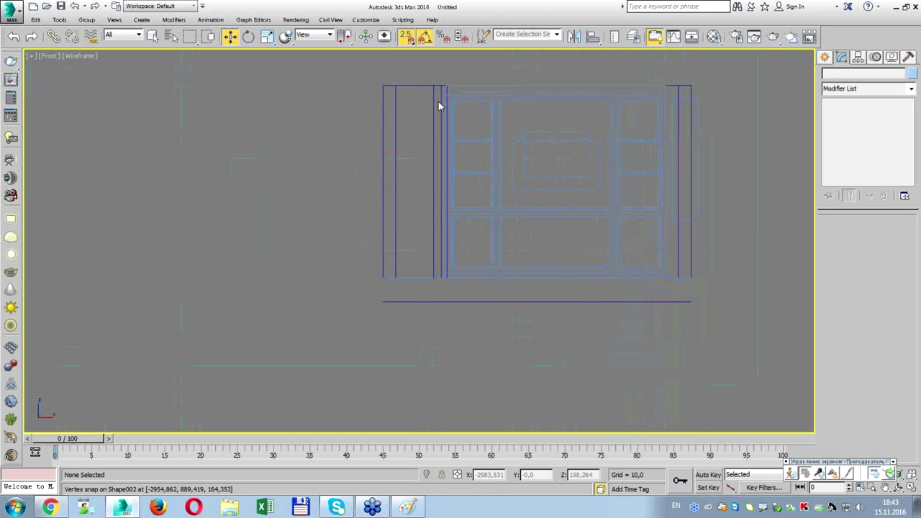
key(alt+w)
click(332, 197)
Draw Box002 (80 × 20, 210 tall) in the Top view and slide it into the wall line.
mouse_move(333, 197)
middle_down()
mouse_move(107, 176)
mouse_move(159, 169)
middle_up()
click(831, 59)
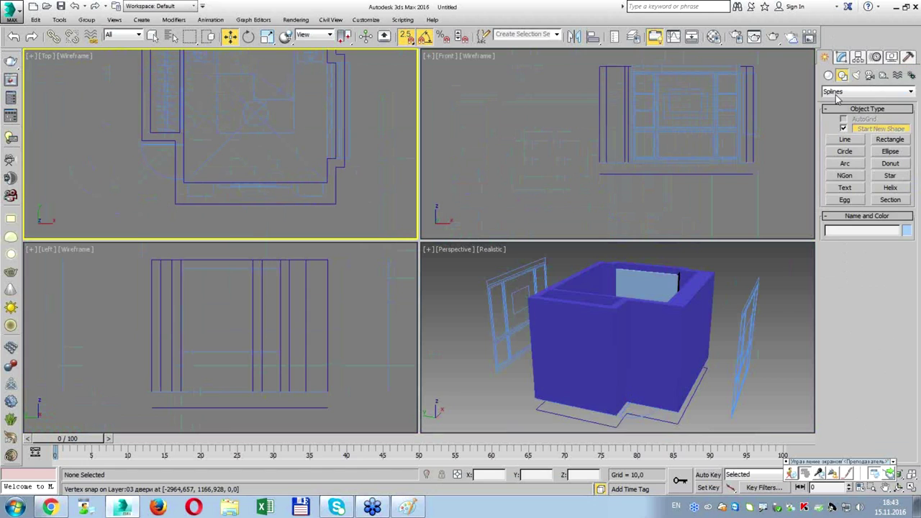
click(828, 75)
click(845, 130)
scroll(155, 119, up, 3)
drag(150, 124, 167, 192)
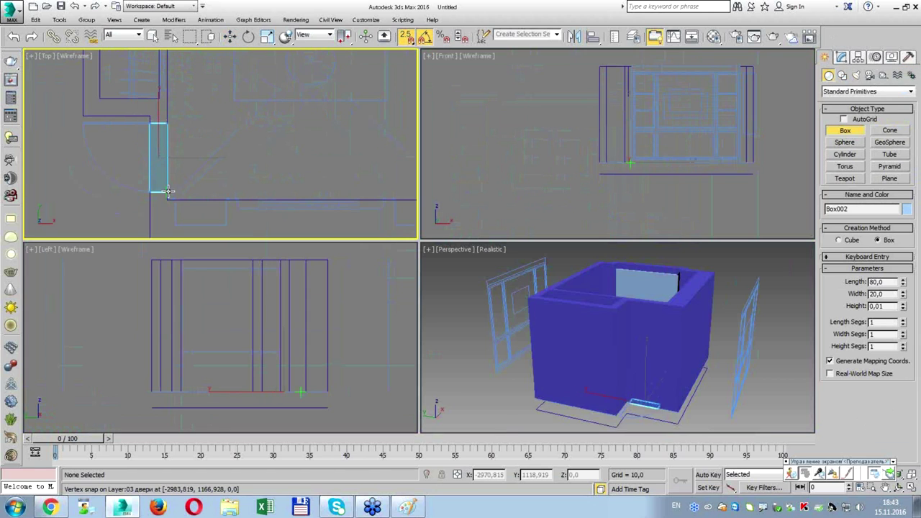
click(191, 126)
click(842, 57)
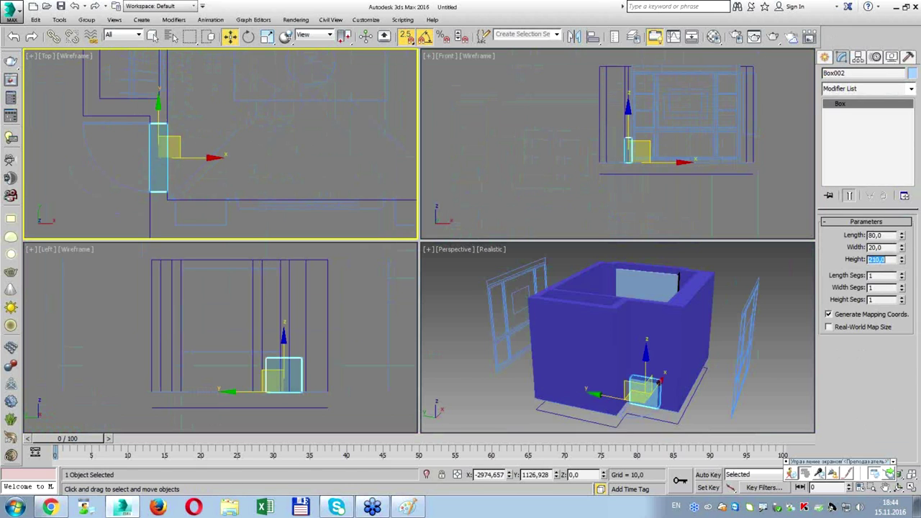
mouse_move(302, 131)
middle_down()
mouse_move(76, 148)
mouse_move(221, 192)
middle_up()
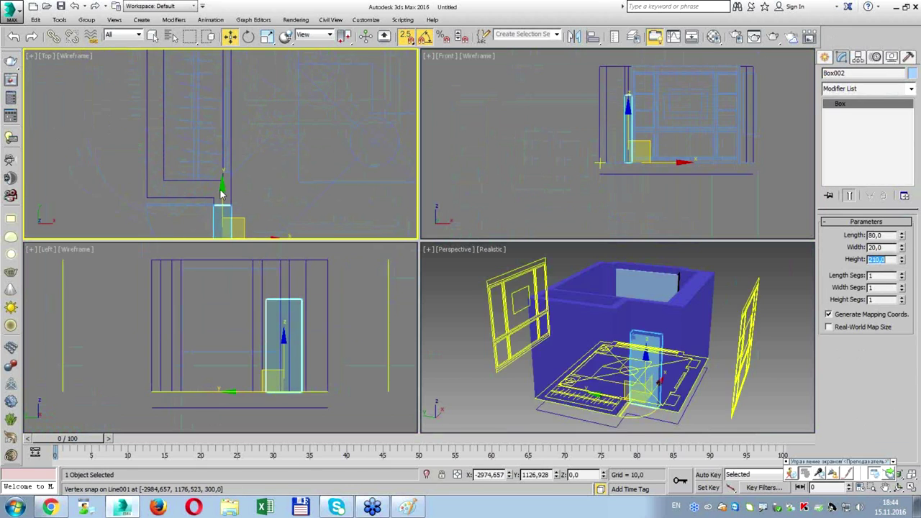
drag(221, 193, 230, 67)
Delete the accidental box copy and draw a 190.34 × 10 box along the wall in Top view.
click(457, 302)
key(alt+w)
middle_drag(444, 291, 439, 273)
key(Delete)
click(826, 57)
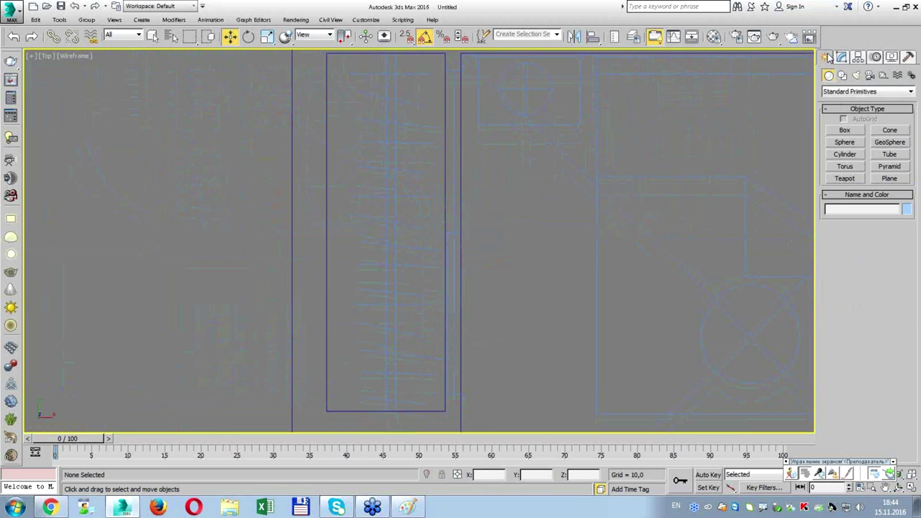
click(845, 130)
scroll(489, 194, down, 2)
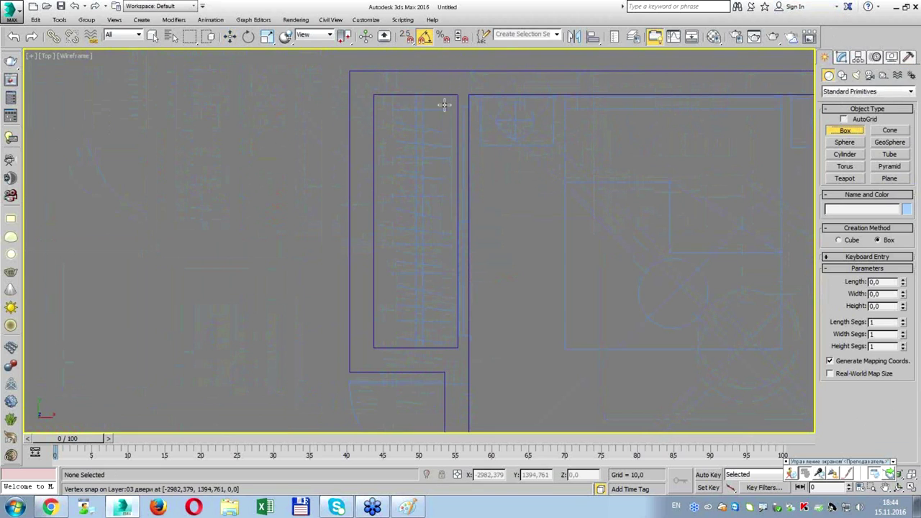
drag(455, 106, 469, 334)
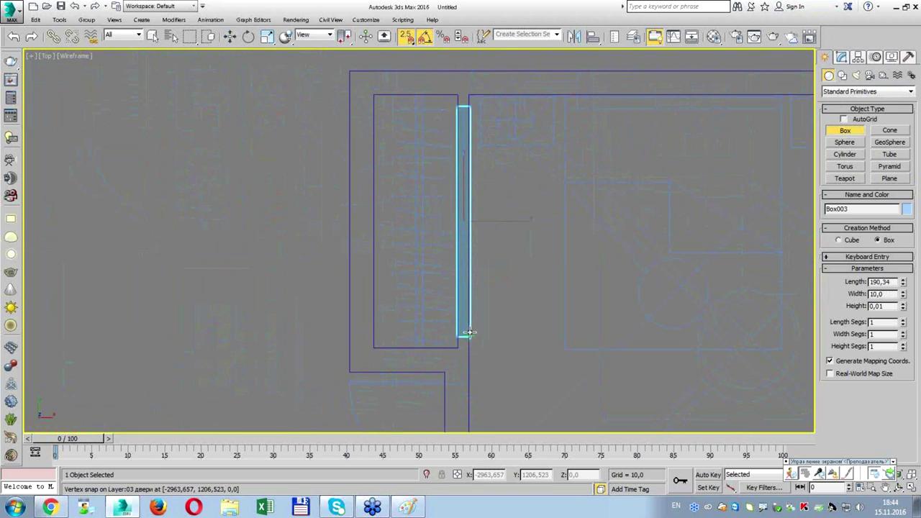
Set the new Box003's Height to 275, checking it in the maximized Front view.
key(alt+w)
right_click(723, 144)
key(alt+w)
middle_drag(644, 139, 635, 148)
scroll(577, 141, up, 2)
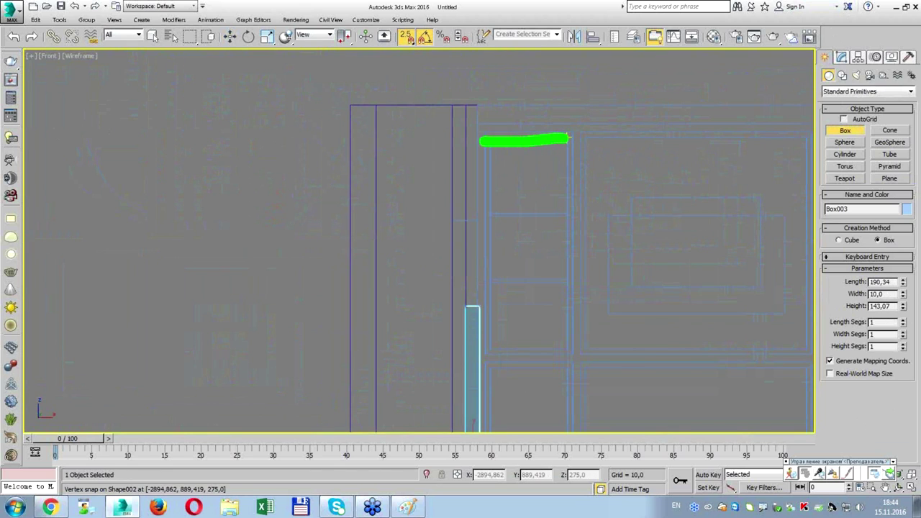
click(840, 58)
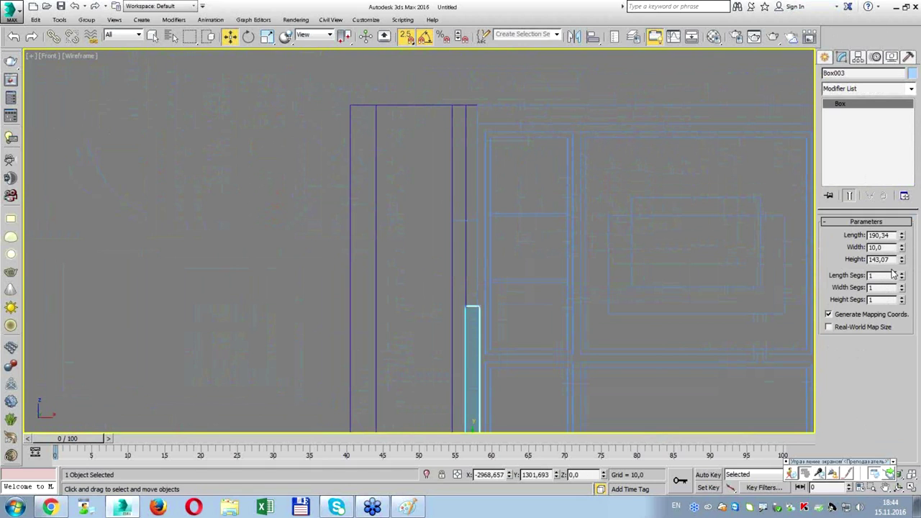
drag(901, 261, 903, 207)
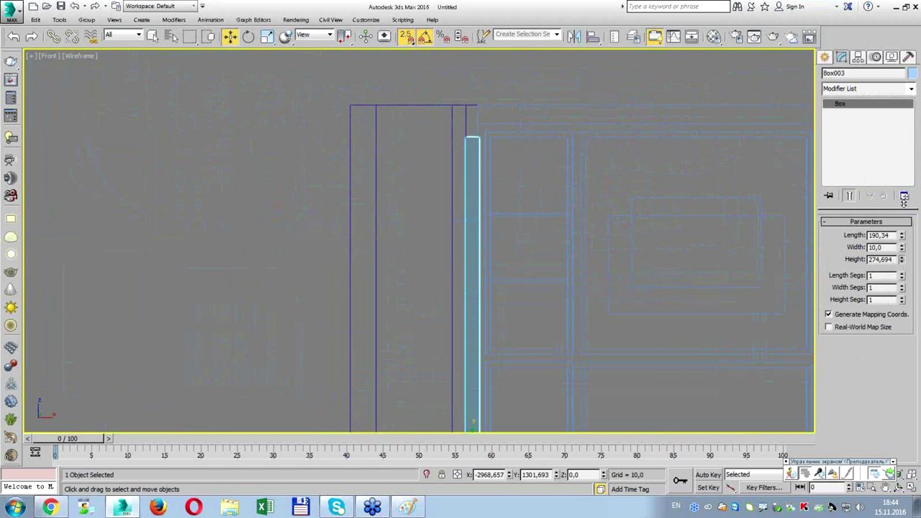
scroll(503, 181, up, 1)
scroll(547, 204, up, 3)
scroll(537, 220, up, 2)
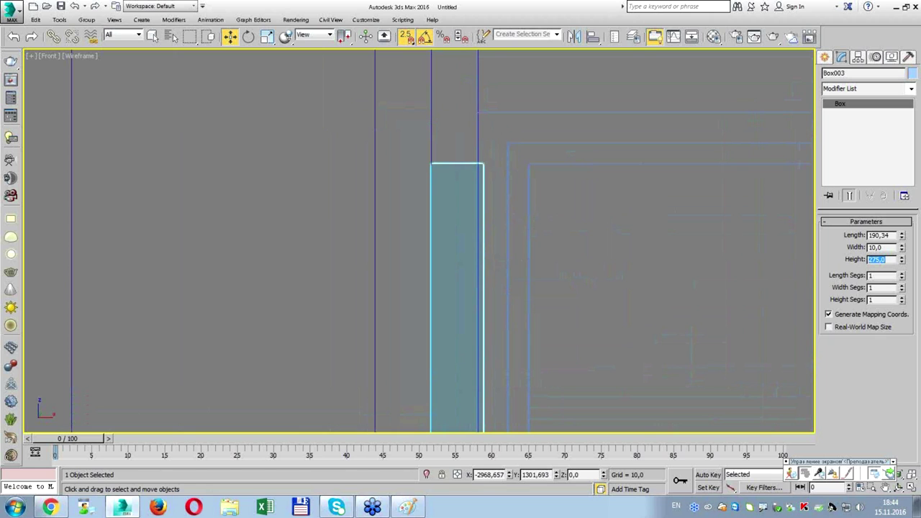
Pan back to Box001 and lower its Height to 185.
middle_drag(679, 283, 610, 211)
scroll(485, 195, down, 5)
middle_drag(695, 199, 275, 195)
scroll(477, 174, up, 3)
drag(426, 162, 430, 163)
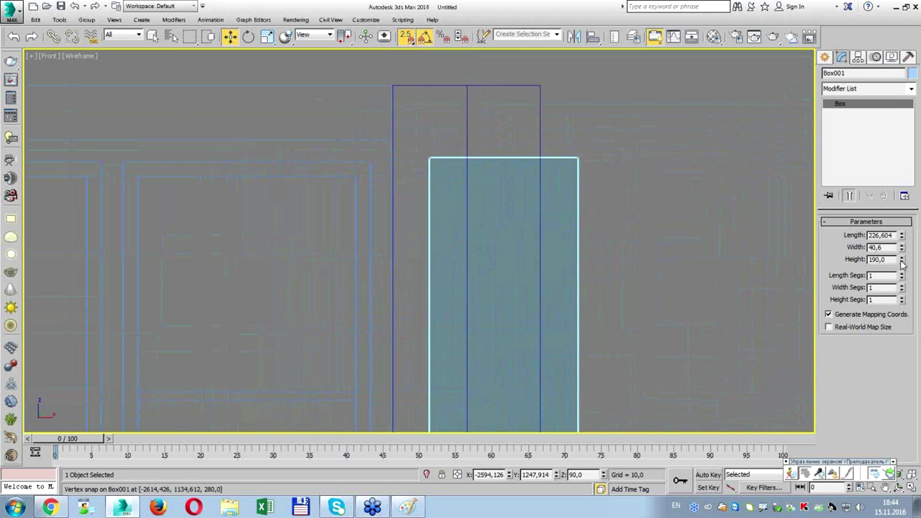
drag(902, 261, 901, 283)
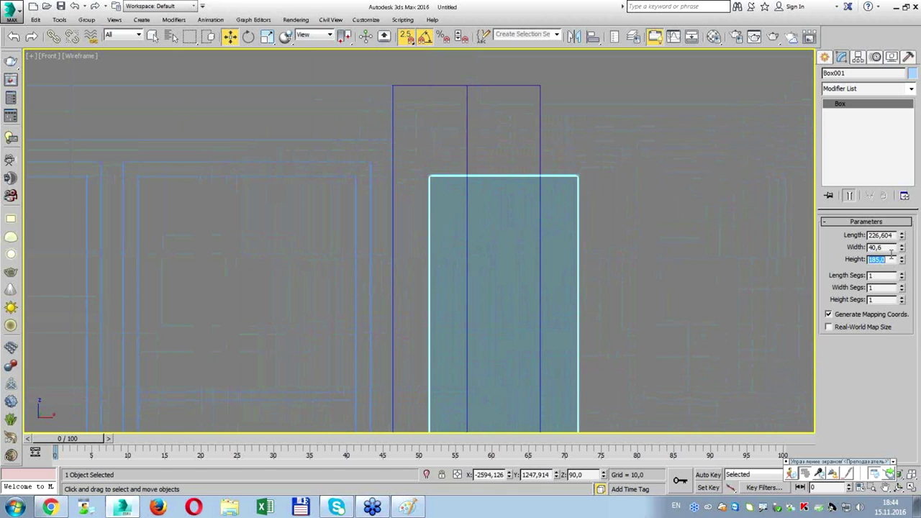
scroll(661, 319, down, 3)
scroll(716, 255, down, 3)
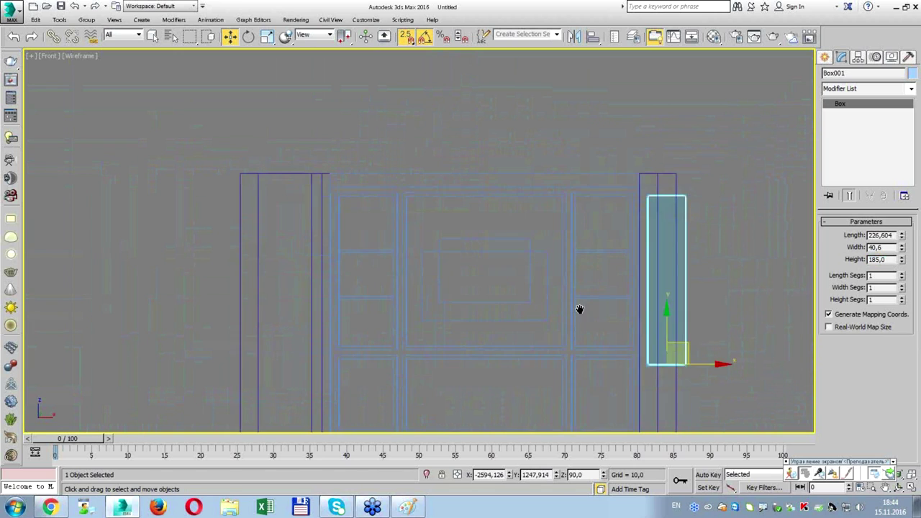
click(731, 220)
key(alt+w)
click(393, 310)
key(alt+w)
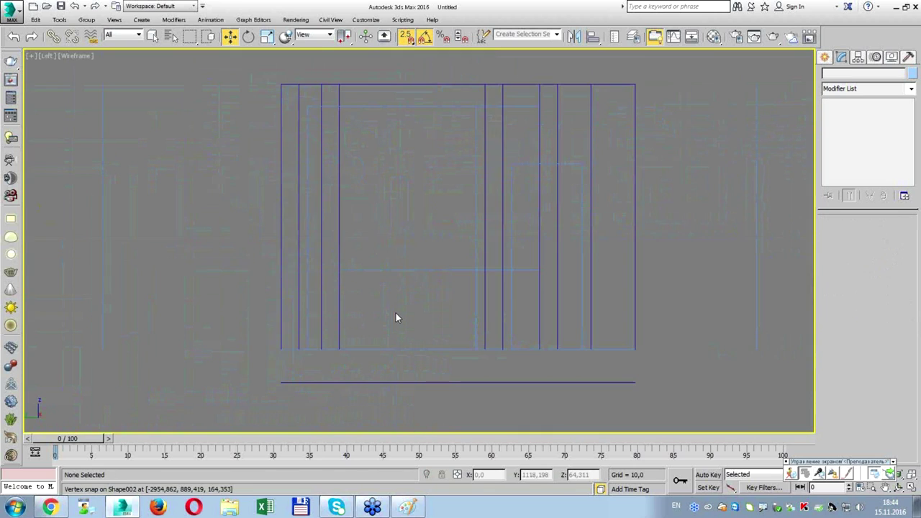
Shade the Perspective view, select the room walls and make them see-through with Alt+X.
key(p)
key(F3)
mouse_move(608, 244)
alt+middle_down()
mouse_move(641, 284)
mouse_move(609, 320)
mouse_move(497, 304)
mouse_move(608, 298)
mouse_move(621, 341)
mouse_move(643, 314)
mouse_move(719, 304)
mouse_move(610, 309)
mouse_move(607, 296)
alt+middle_up()
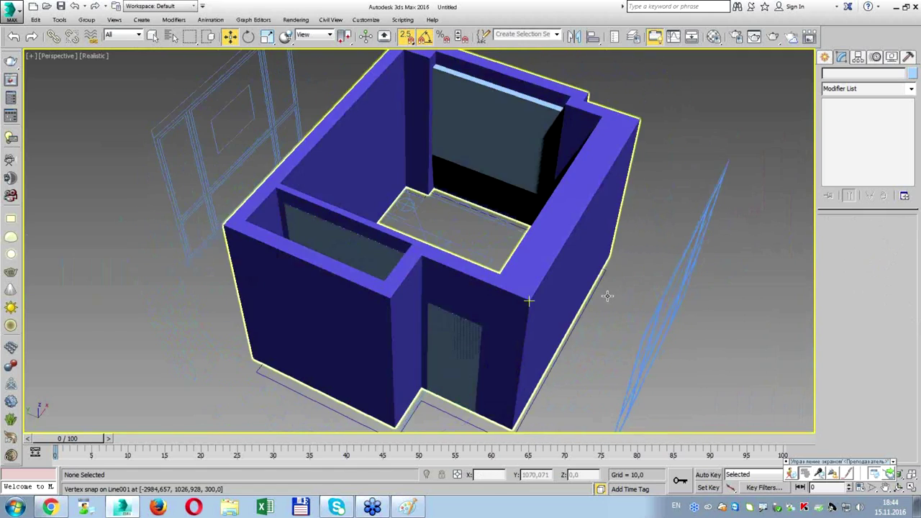
click(452, 319)
key(alt+w)
click(230, 210)
key(alt+w)
key(alt+w)
click(561, 316)
key(alt+w)
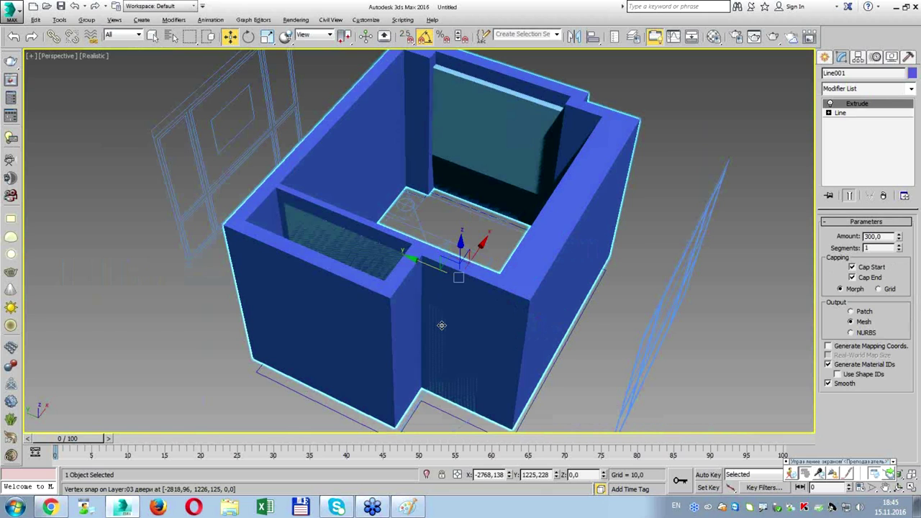
key(alt+x)
Widen the door box Box002 to 61,4 and the window box Box003 to about 39,4.
click(485, 330)
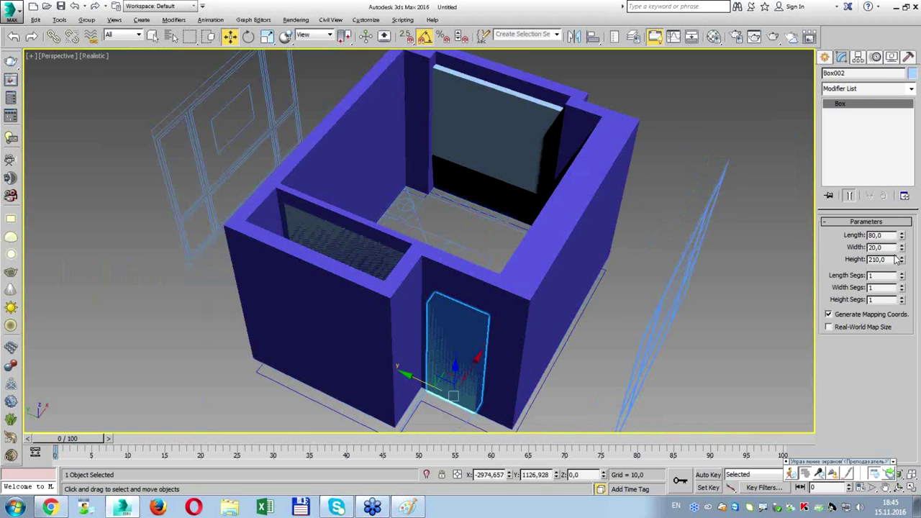
text(20)
drag(900, 252, 900, 209)
key(F3)
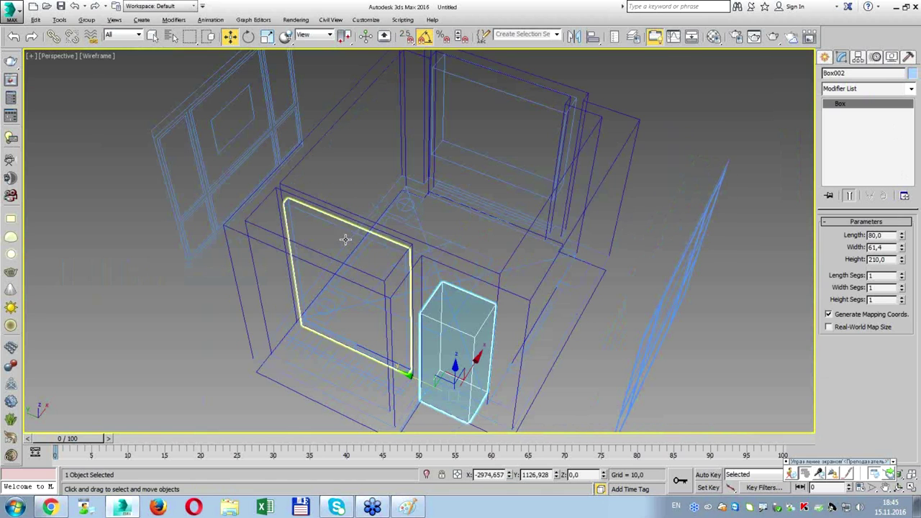
click(352, 230)
key(F3)
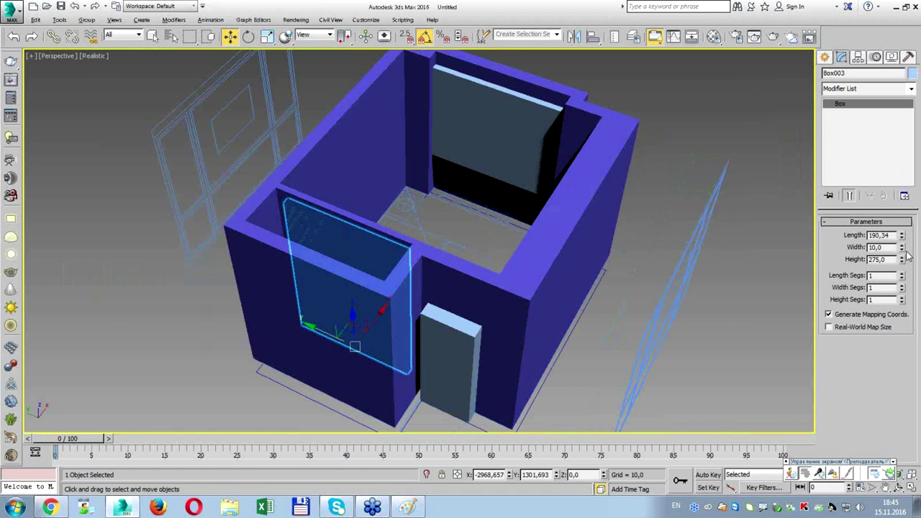
drag(903, 249, 902, 90)
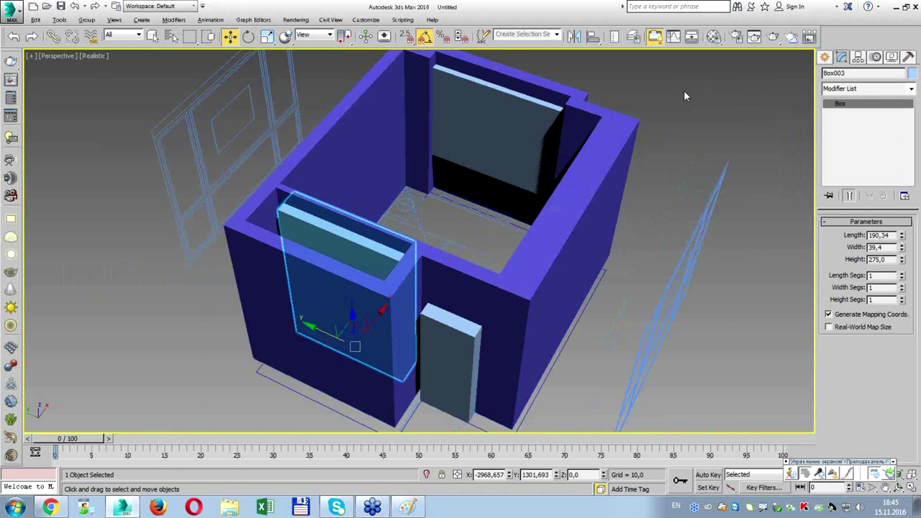
key(alt+w)
click(340, 192)
key(alt+w)
scroll(390, 158, down, 2)
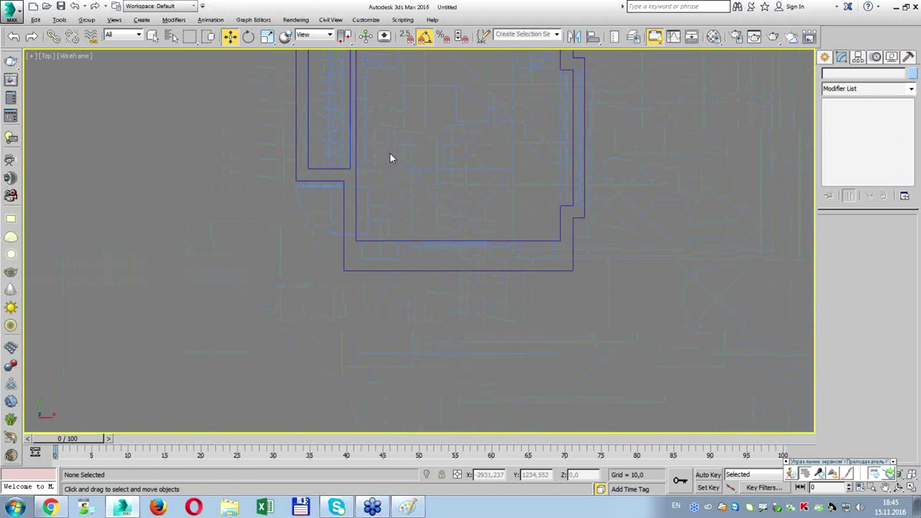
Start the Box tool and frame the window elevation in the maximized Front view.
click(825, 58)
click(844, 130)
scroll(351, 239, up, 2)
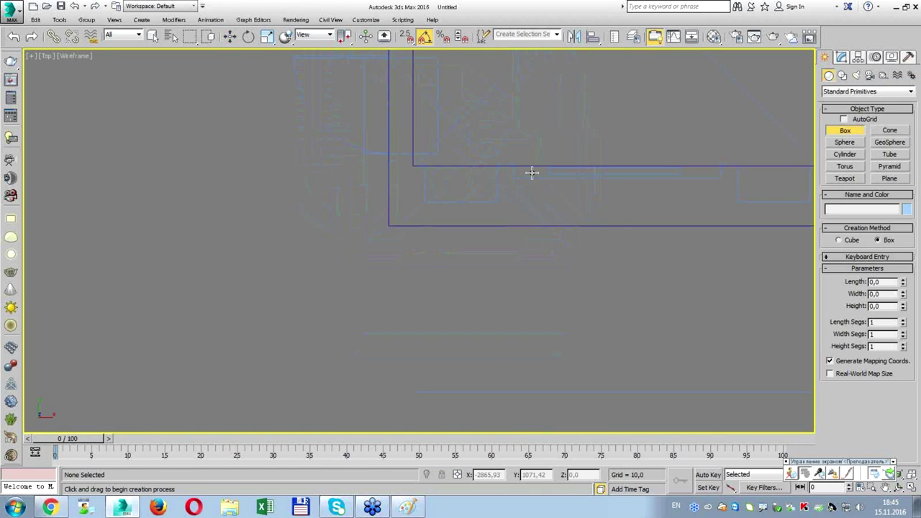
key(alt+w)
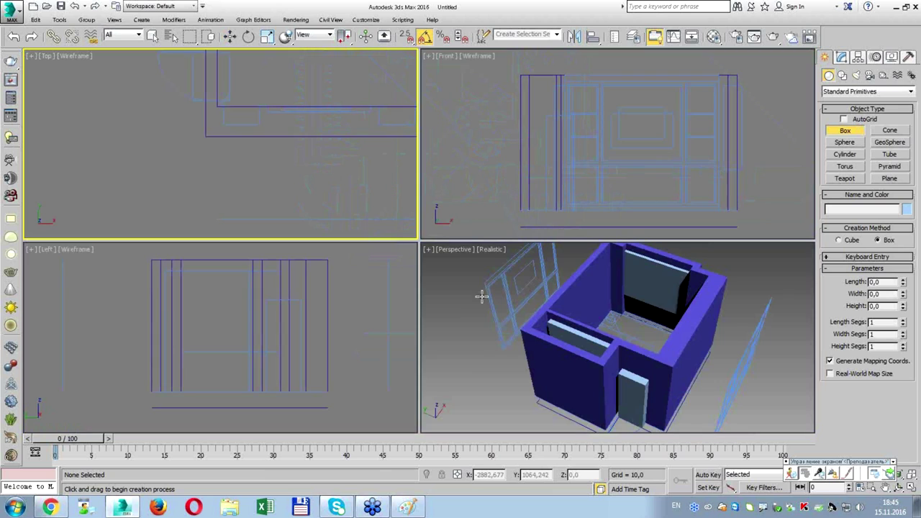
right_click(543, 345)
right_click(563, 187)
key(alt+w)
middle_drag(555, 298, 576, 266)
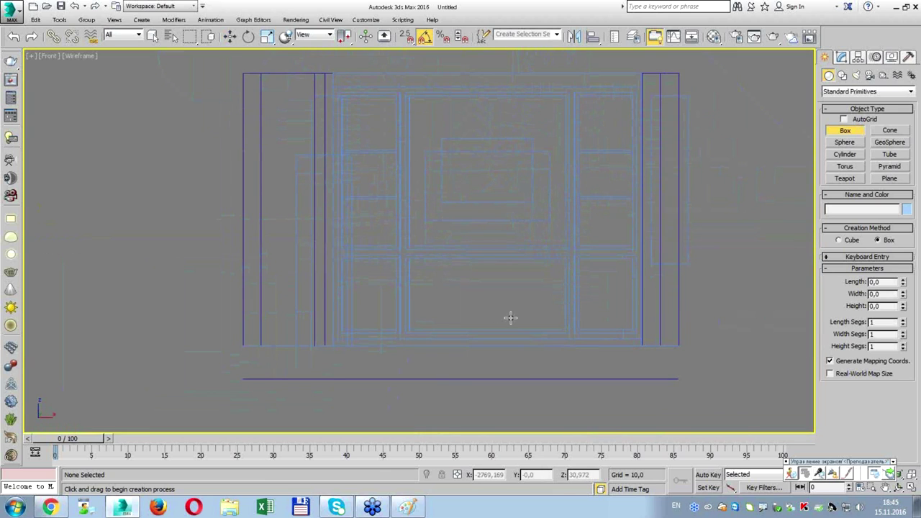
scroll(441, 263, up, 2)
scroll(460, 251, up, 2)
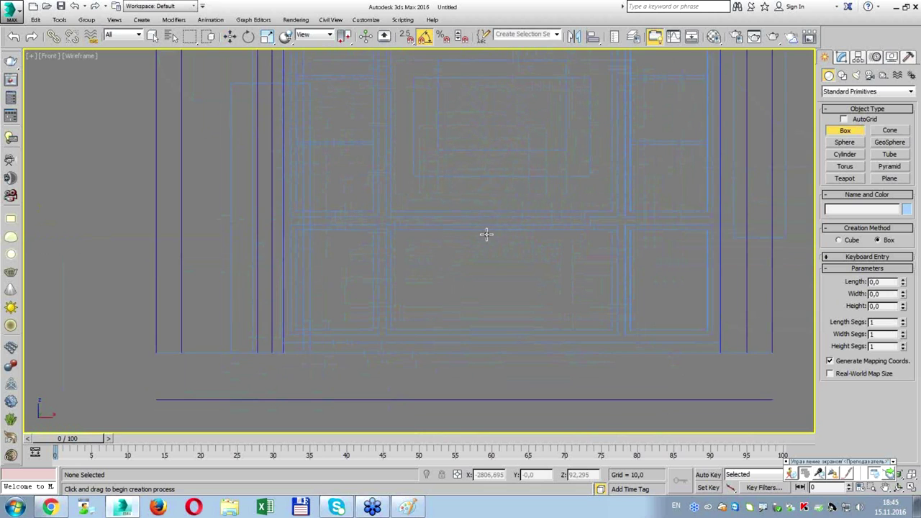
key(alt+w)
Cancel box creation, select the imported drawing group in Perspective and open the Group menu.
right_click(562, 298)
key(alt+w)
key(w)
click(561, 298)
click(275, 134)
click(85, 19)
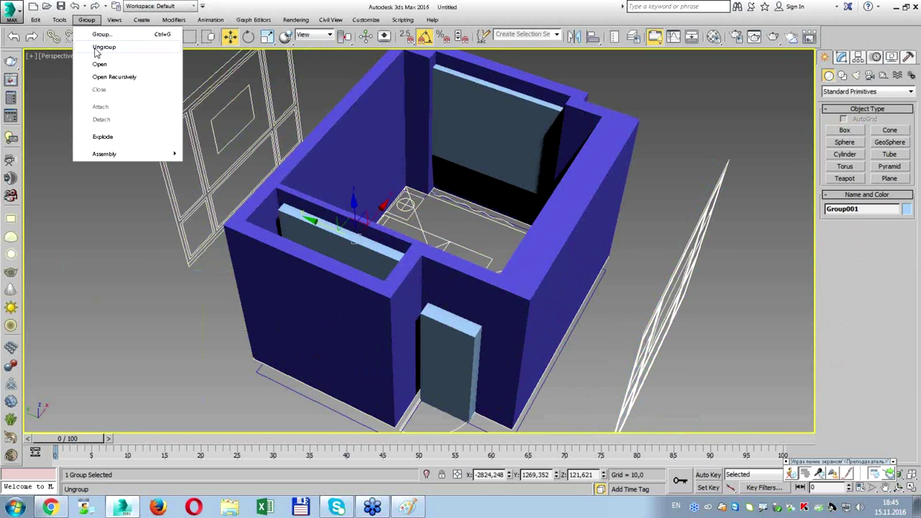
Open the drawing group and hide the unneeded drawing part.
click(102, 60)
click(215, 115)
right_click(245, 115)
click(259, 92)
Frame the window elevation full-screen in the Front view.
click(668, 270)
mouse_move(669, 270)
alt+middle_down()
mouse_move(515, 184)
mouse_move(472, 223)
alt+middle_up()
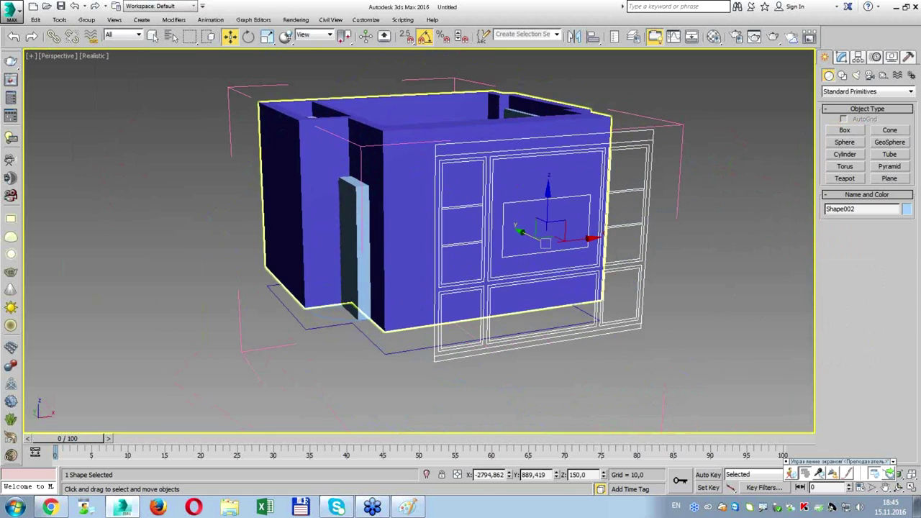
drag(461, 167, 477, 287)
drag(629, 167, 631, 241)
mouse_move(493, 150)
mouse_down()
mouse_move(603, 233)
mouse_move(605, 276)
mouse_move(489, 168)
mouse_up()
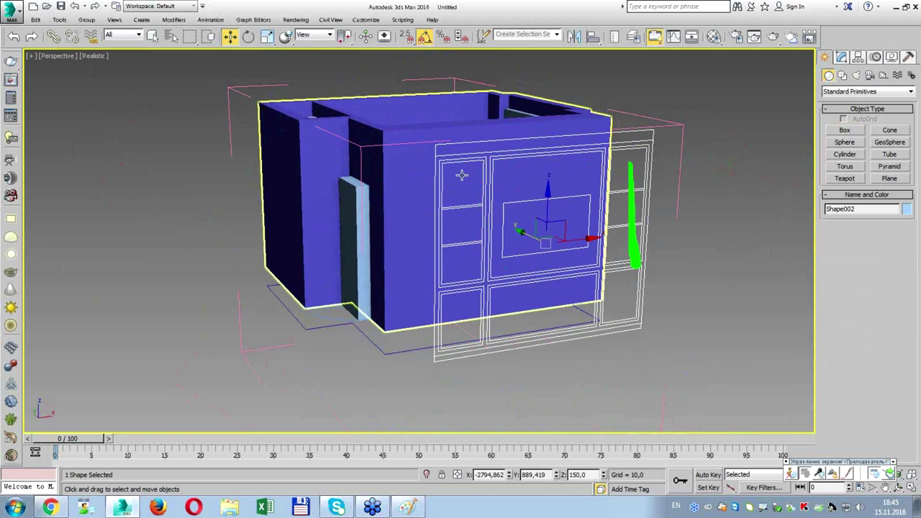
key(alt+w)
click(565, 154)
key(alt+w)
middle_drag(596, 216, 620, 260)
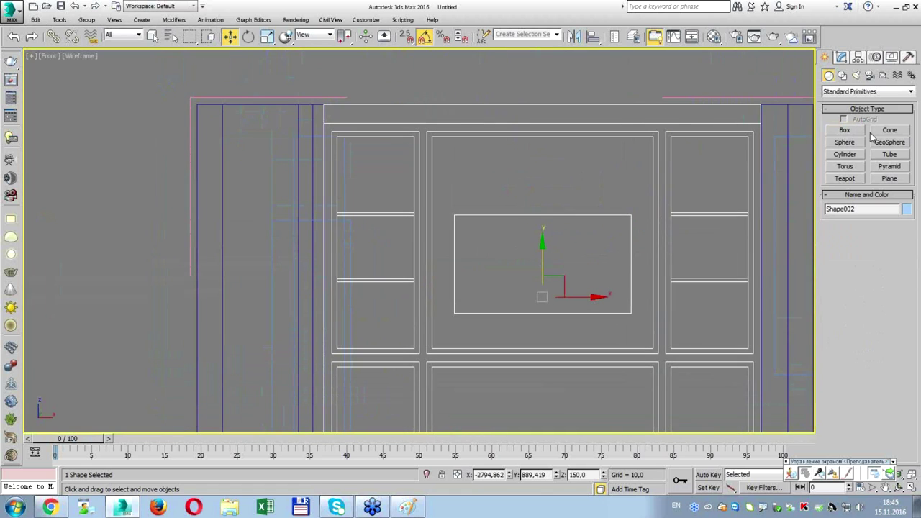
Draw boxes over the left and centre window panels using 2.5D vertex snap.
click(845, 131)
middle_drag(382, 170, 366, 158)
key(s)
drag(334, 151, 396, 333)
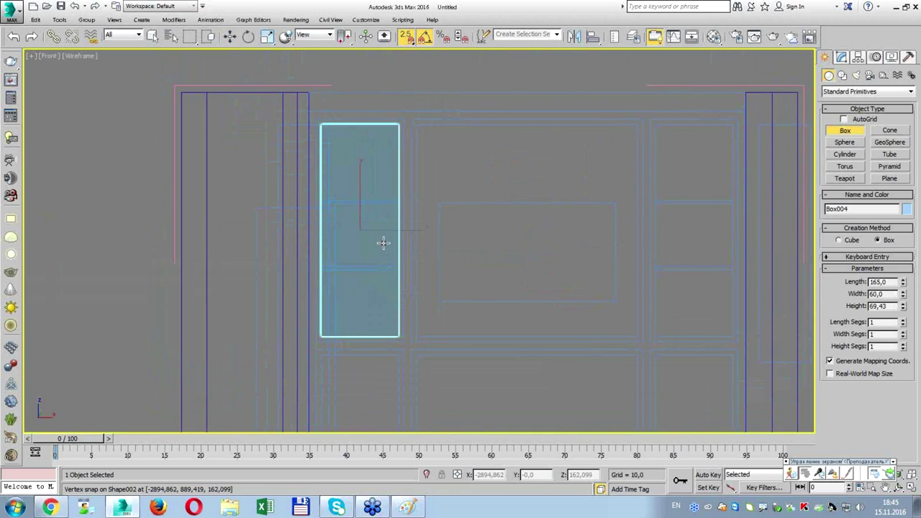
middle_drag(458, 217, 398, 211)
click(314, 124)
drag(314, 124, 536, 333)
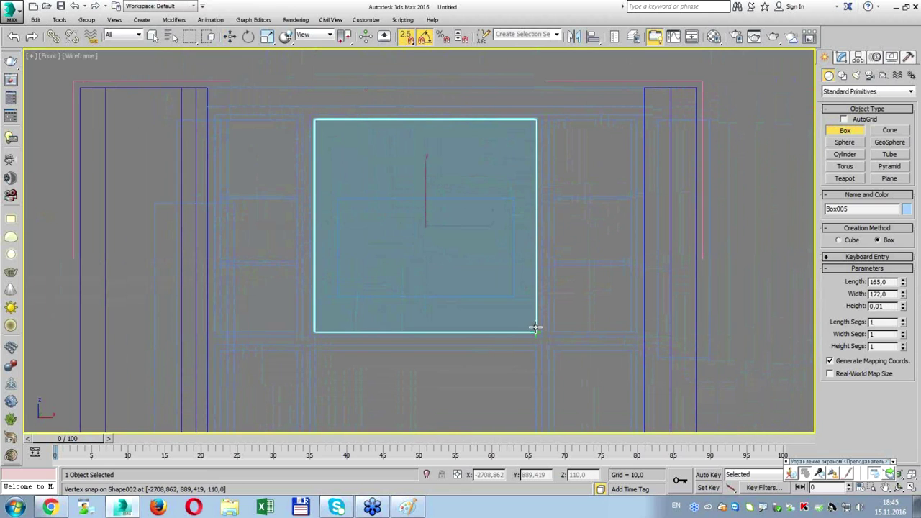
click(400, 175)
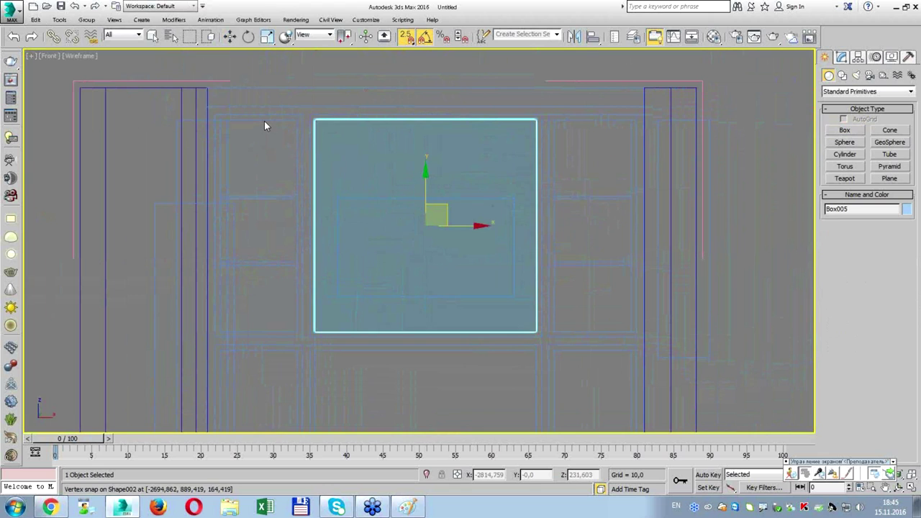
Shift-move the left box to clone Box006 and snap it onto the right panel.
key(w)
click(264, 119)
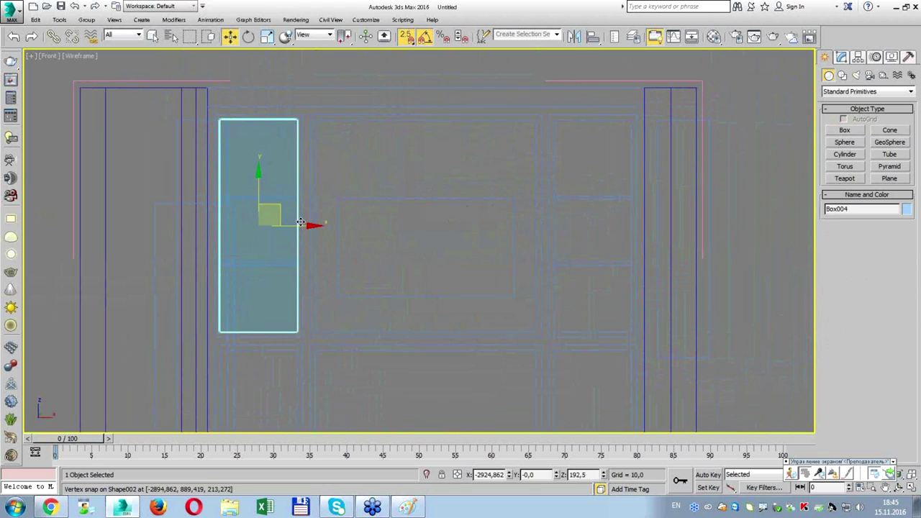
shift+drag(302, 225, 810, 228)
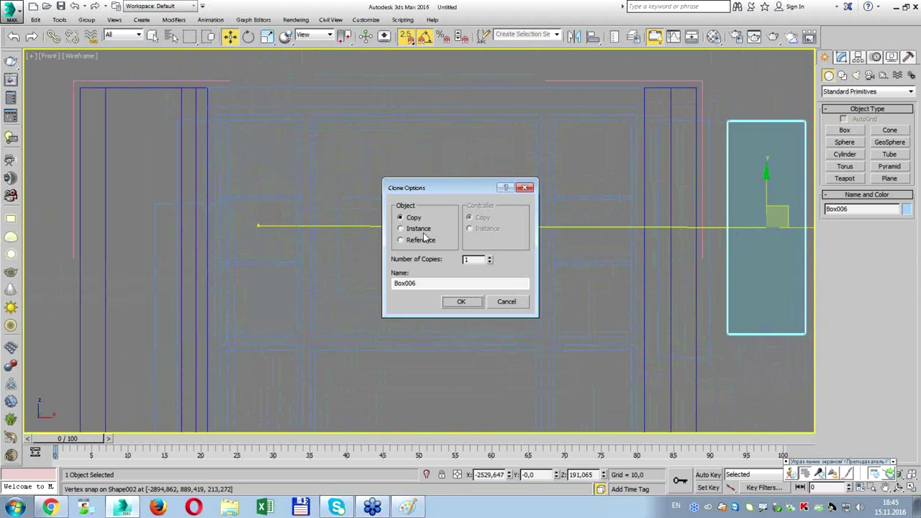
click(459, 302)
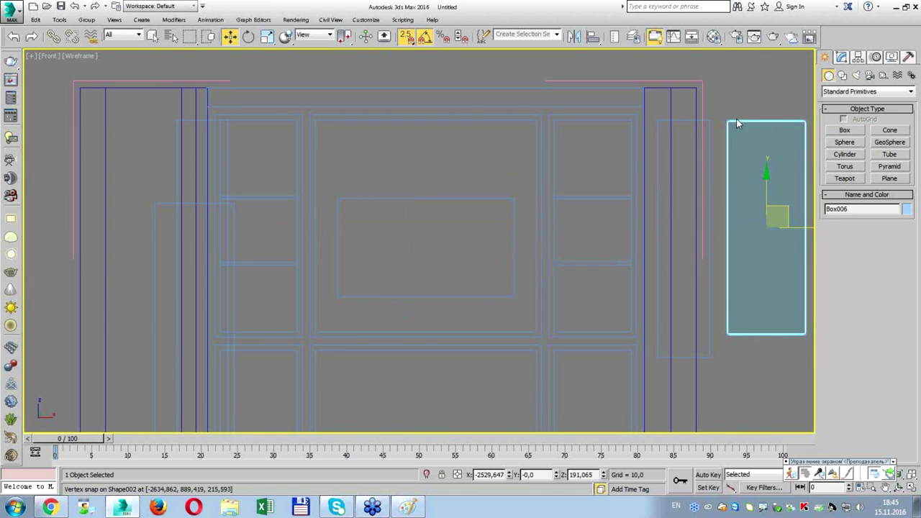
drag(729, 122, 557, 122)
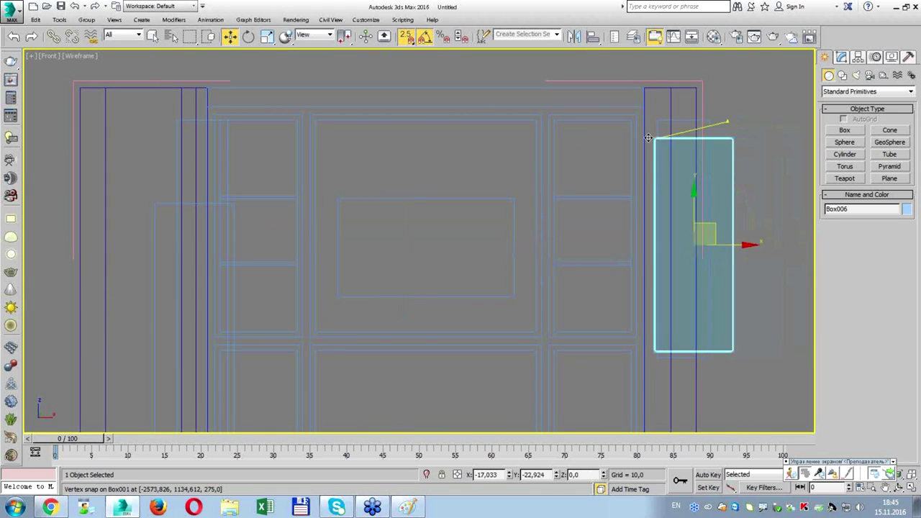
key(alt+w)
key(alt+w)
scroll(217, 178, down, 3)
middle_drag(308, 158, 315, 158)
scroll(314, 157, down, 3)
scroll(376, 243, up, 2)
scroll(376, 243, up, 2)
key(alt+w)
middle_click(669, 189)
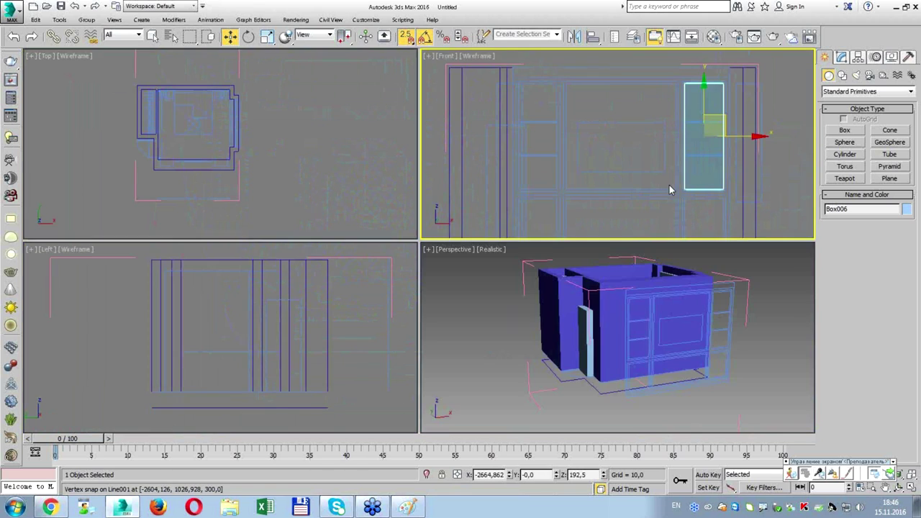
key(alt+w)
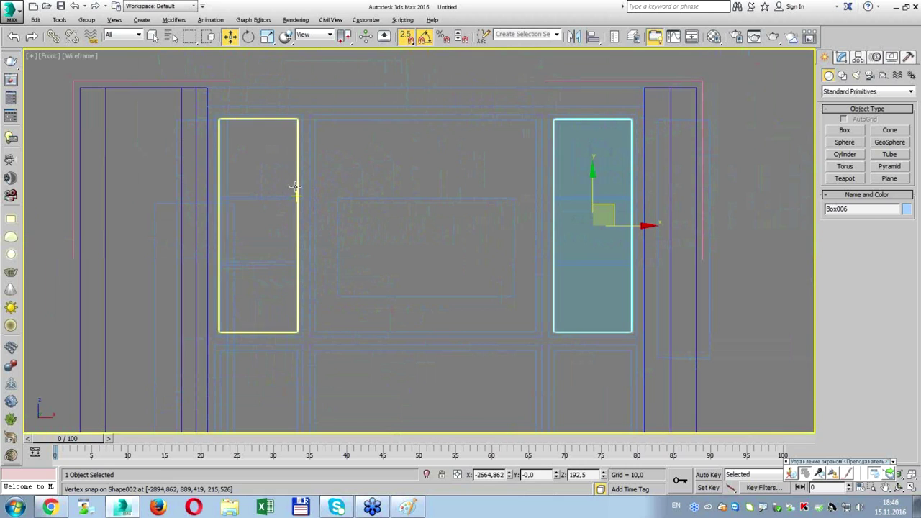
Select Box004, Box005 and Box006 and zoom to them in the Top view.
ctrl+click(295, 189)
key(alt+w)
middle_click(295, 189)
key(alt+w)
key(z)
scroll(313, 216, down, 3)
scroll(365, 204, down, 3)
ctrl+click(387, 225)
middle_drag(381, 177, 416, 273)
With snaps off, move the boxes onto the back wall, aligning edges to the wall lines.
key(s)
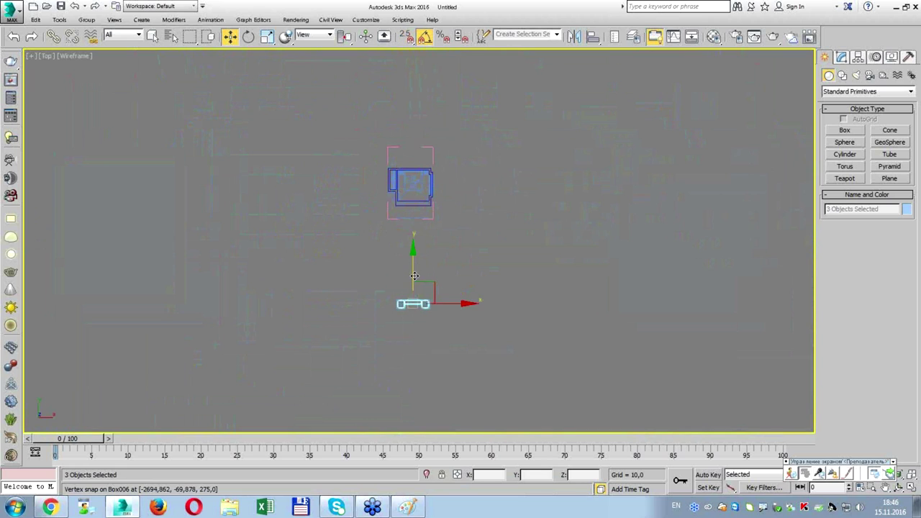
drag(415, 276, 395, 216)
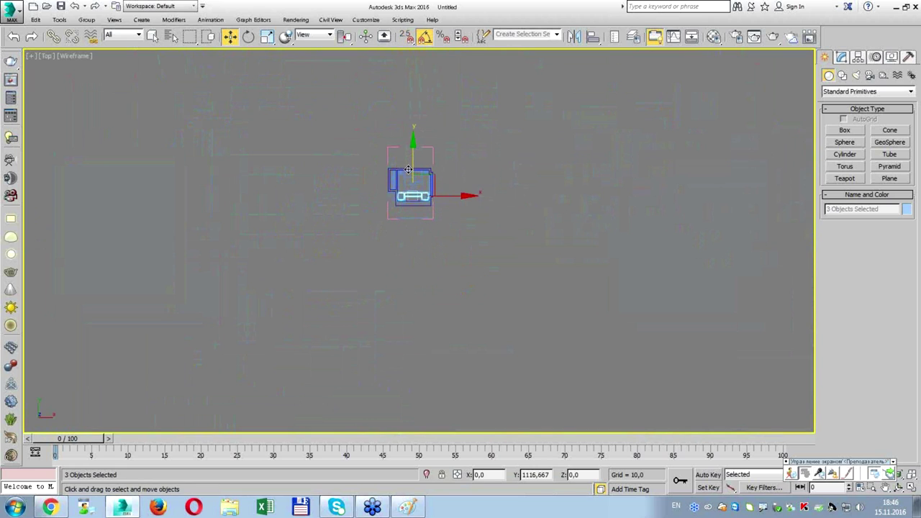
scroll(406, 205, up, 5)
scroll(435, 155, up, 3)
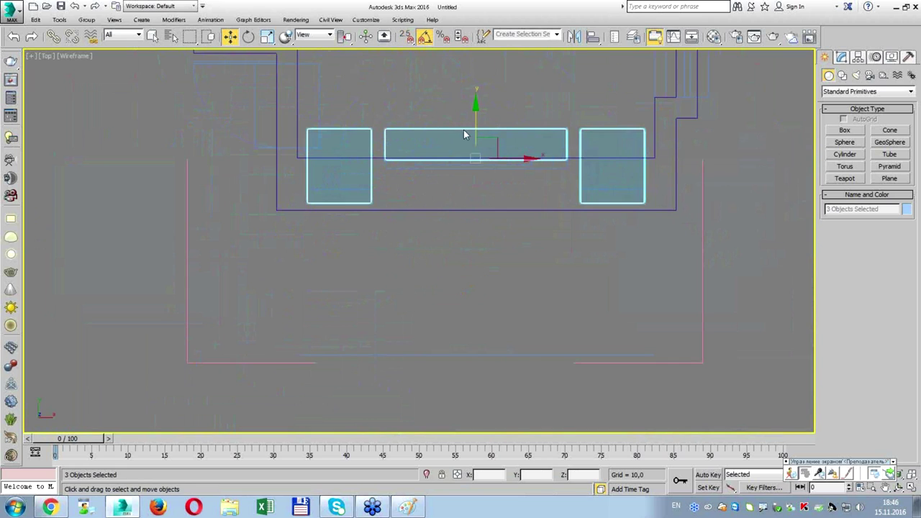
scroll(477, 130, up, 4)
drag(371, 181, 357, 214)
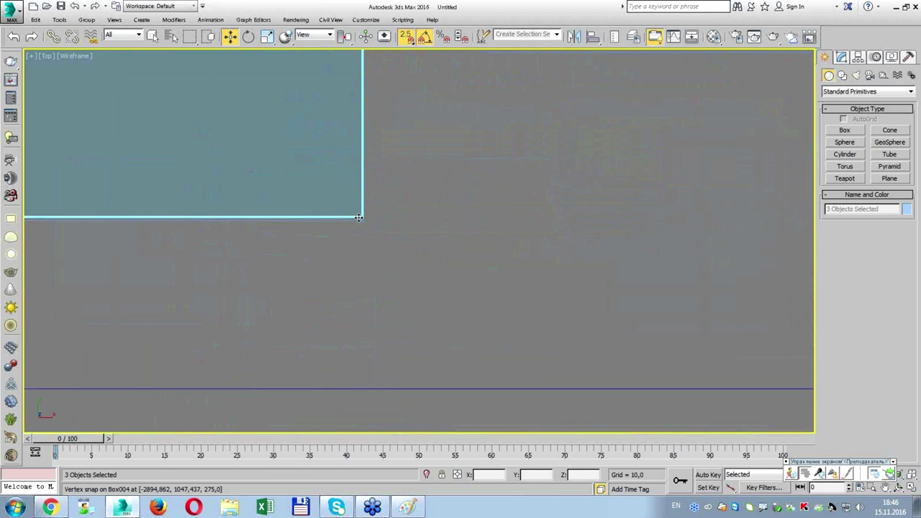
scroll(464, 205, down, 4)
middle_drag(479, 239, 407, 227)
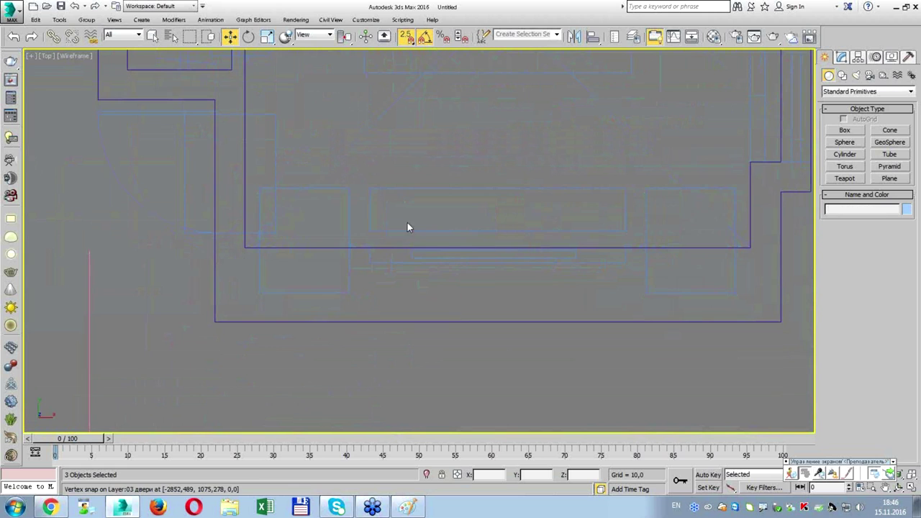
click(369, 232)
drag(370, 232, 370, 260)
click(451, 301)
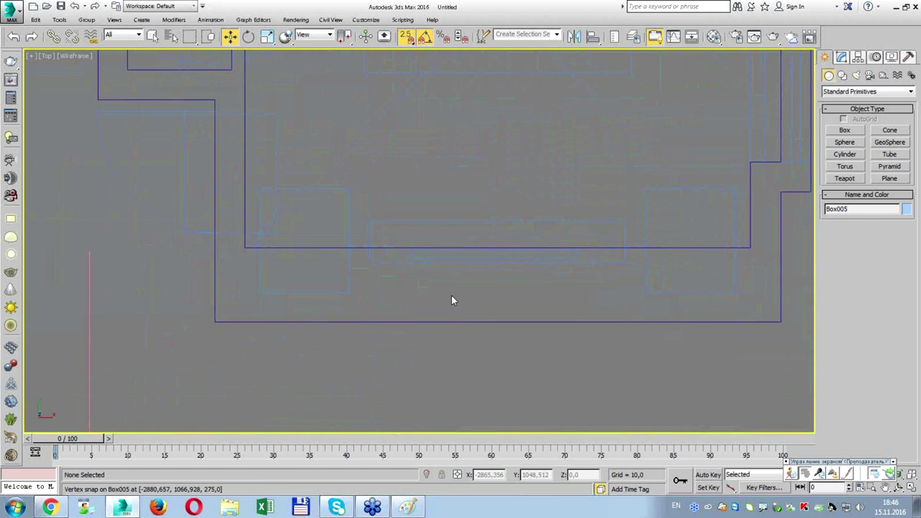
key(alt+w)
key(alt+w)
mouse_move(475, 294)
alt+middle_down()
mouse_move(657, 288)
mouse_move(756, 304)
mouse_move(791, 386)
mouse_move(658, 299)
mouse_move(489, 304)
mouse_move(510, 305)
alt+middle_up()
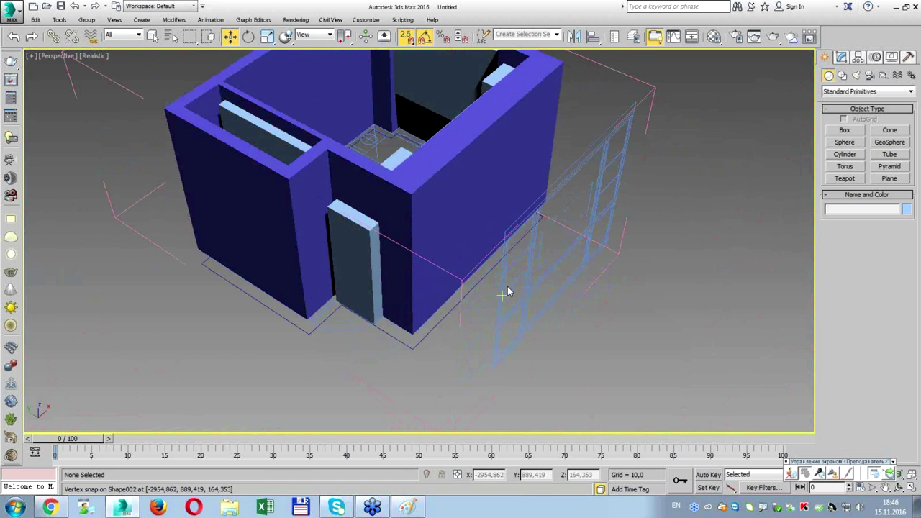
Group the window frame lines back together.
click(508, 286)
click(86, 20)
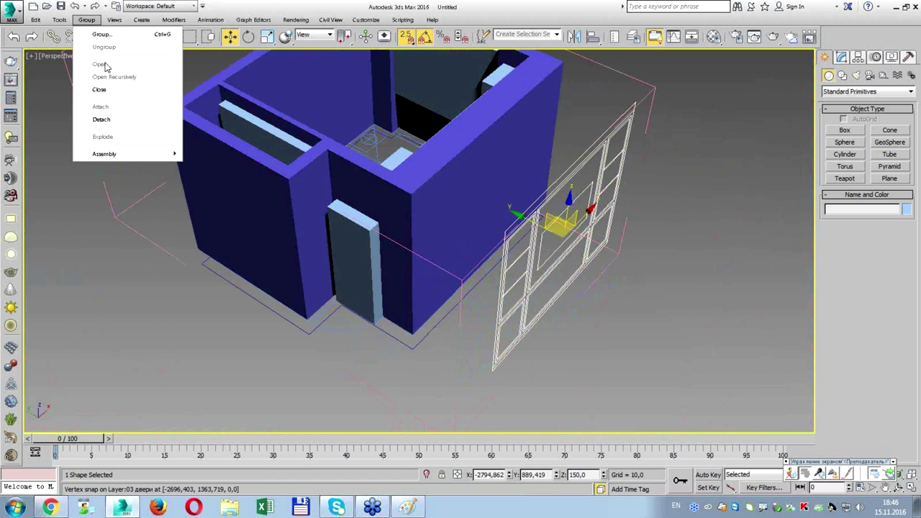
click(100, 34)
key(Return)
Make the Line001 walls a Compound ProBoolean object with Subtraction as the operation.
mouse_move(113, 122)
alt+middle_down()
mouse_move(219, 144)
mouse_move(235, 288)
mouse_move(237, 242)
alt+middle_up()
click(238, 164)
alt+middle_drag(238, 164, 248, 219)
key(F4)
click(847, 92)
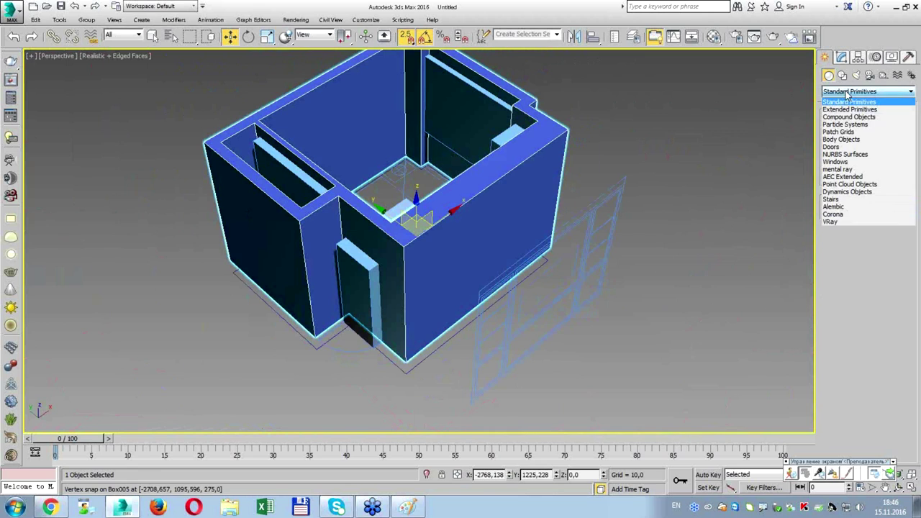
click(847, 117)
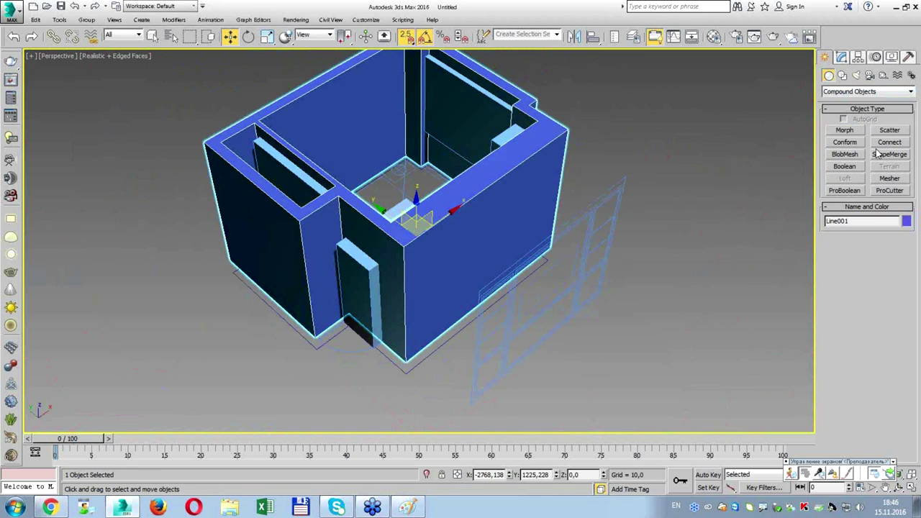
click(844, 190)
click(866, 252)
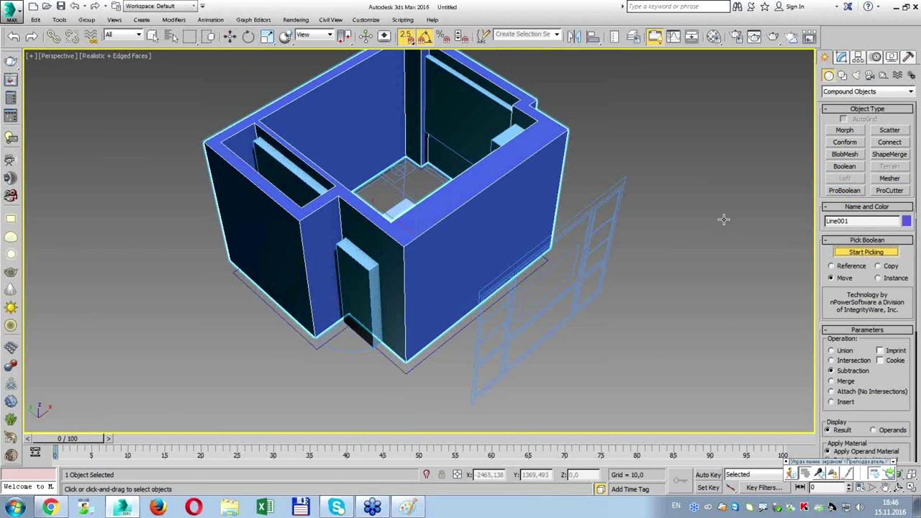
Subtract the window and door boxes from the walls.
click(452, 115)
alt+middle_drag(391, 144, 495, 151)
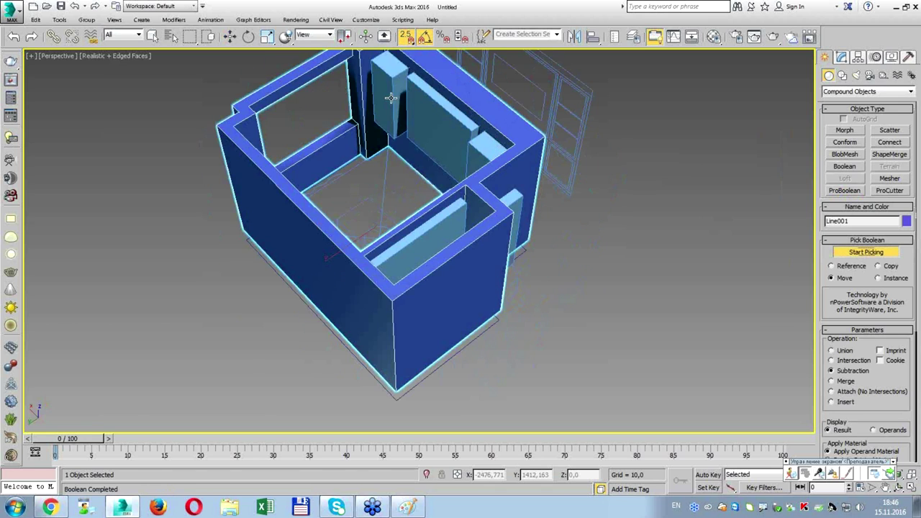
alt+middle_drag(422, 115, 414, 126)
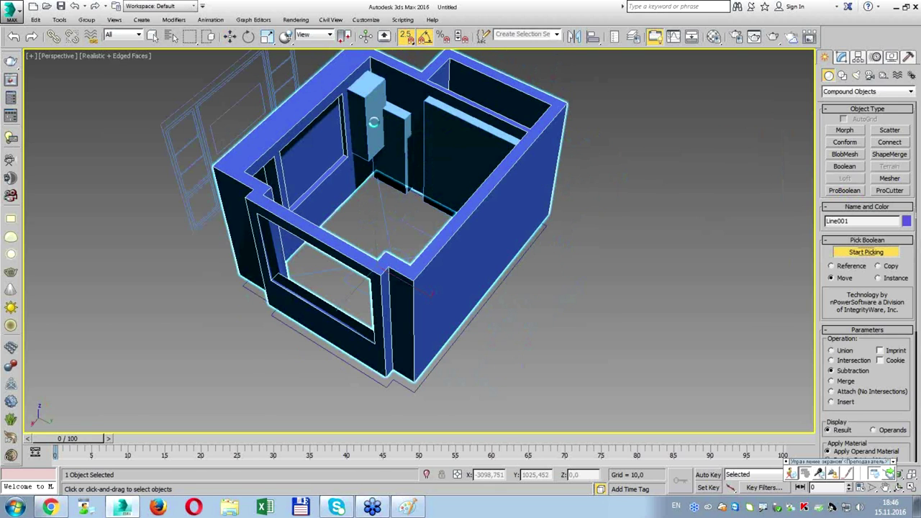
click(373, 122)
mouse_move(391, 144)
alt+middle_down()
mouse_move(377, 154)
mouse_move(495, 166)
mouse_move(461, 209)
mouse_move(432, 212)
mouse_move(364, 192)
mouse_move(445, 189)
mouse_move(385, 181)
mouse_move(383, 150)
alt+middle_up()
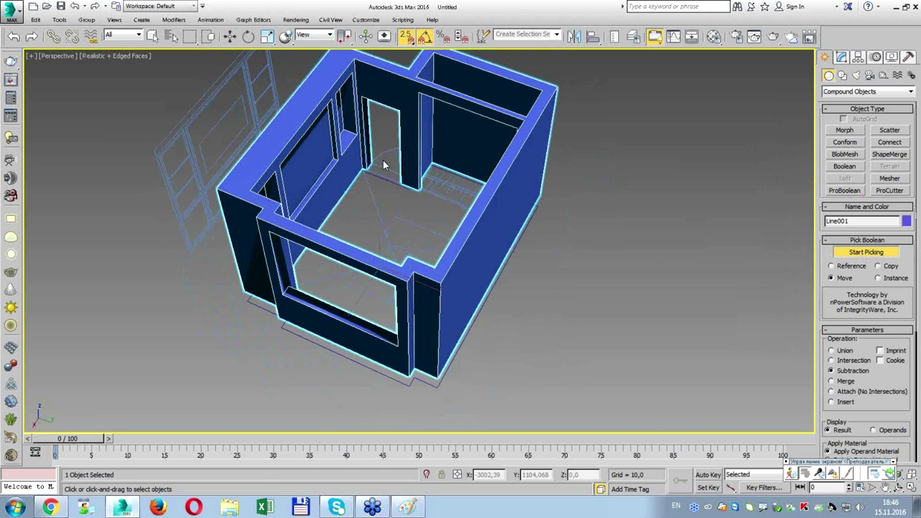
click(384, 168)
Select the stray box Box002 and frame it in the enlarged Top view.
key(w)
click(386, 185)
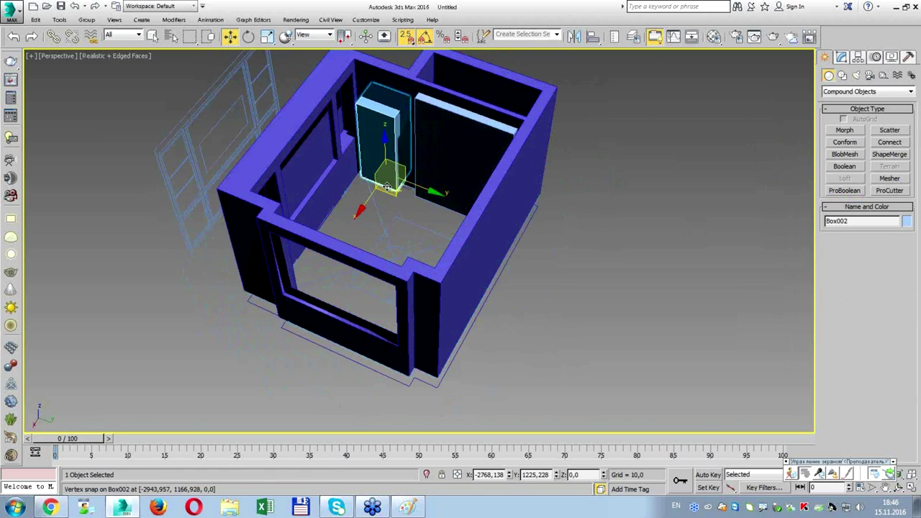
key(alt+w)
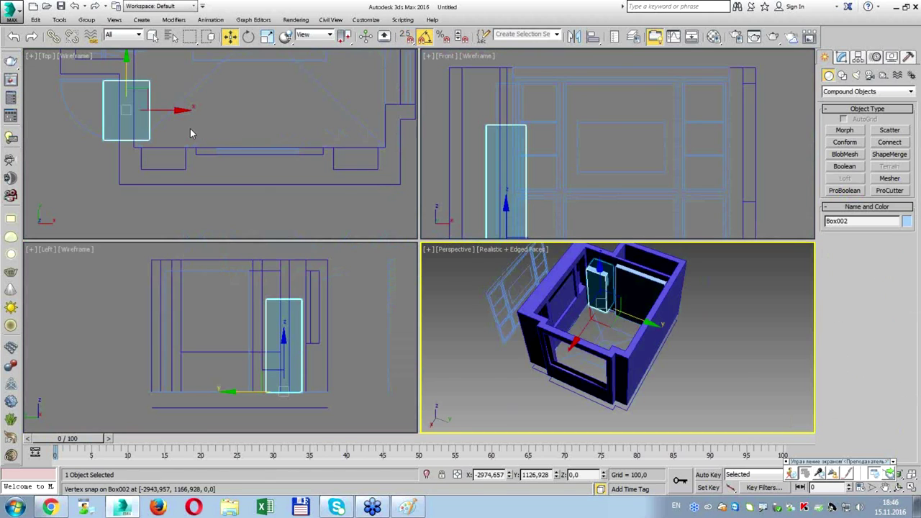
middle_click(190, 128)
key(alt+w)
middle_drag(177, 119, 243, 123)
scroll(244, 123, down, 1)
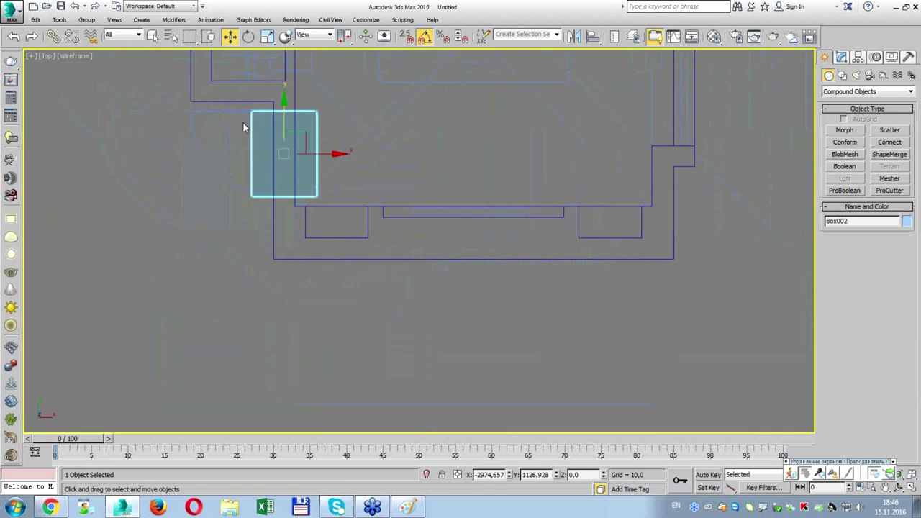
mouse_move(266, 102)
mouse_down()
mouse_move(8, 313)
mouse_move(287, 304)
mouse_move(302, 236)
mouse_up()
click(267, 144)
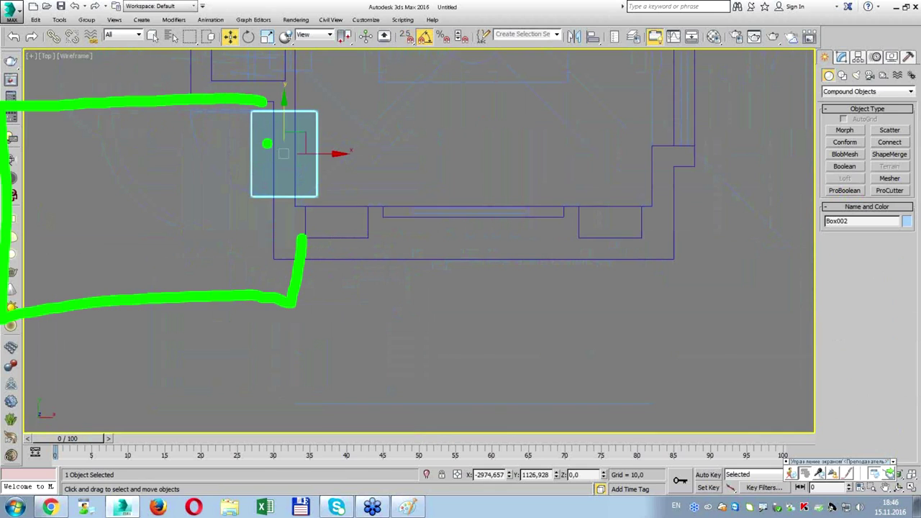
Shift Box002 along the wall, then delete it.
drag(61, 170, 369, 95)
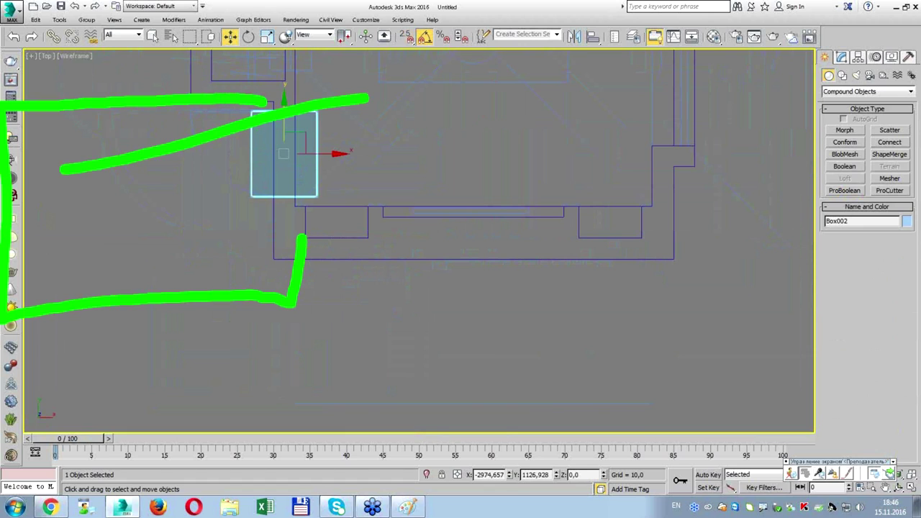
drag(100, 167, 425, 97)
drag(44, 173, 478, 202)
drag(108, 173, 533, 198)
key(Escape)
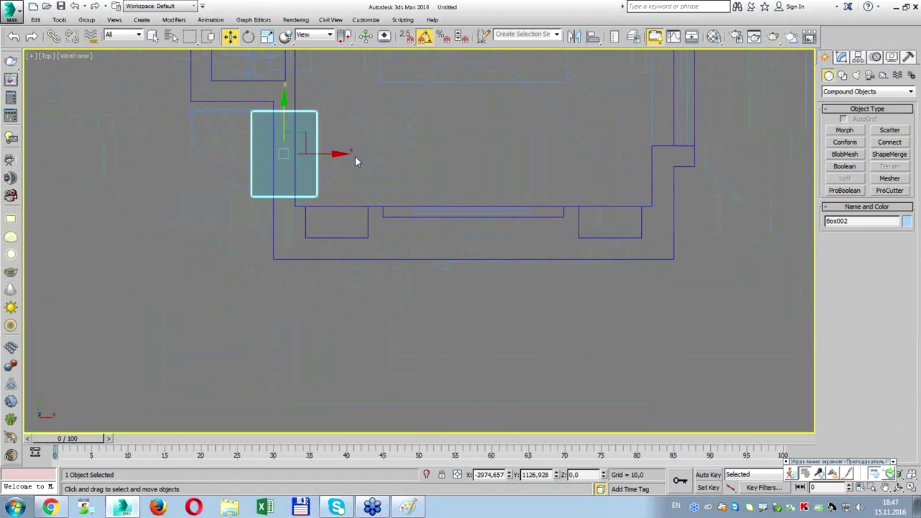
drag(329, 156, 357, 162)
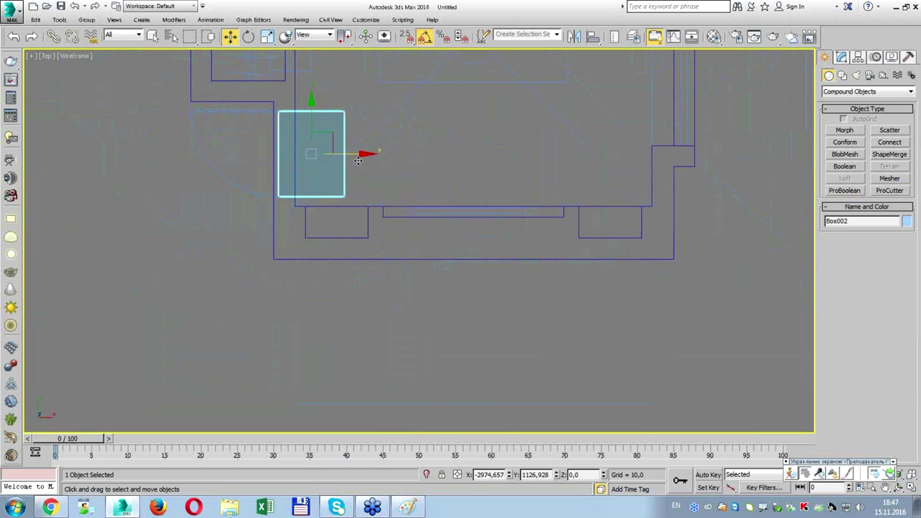
drag(357, 162, 355, 163)
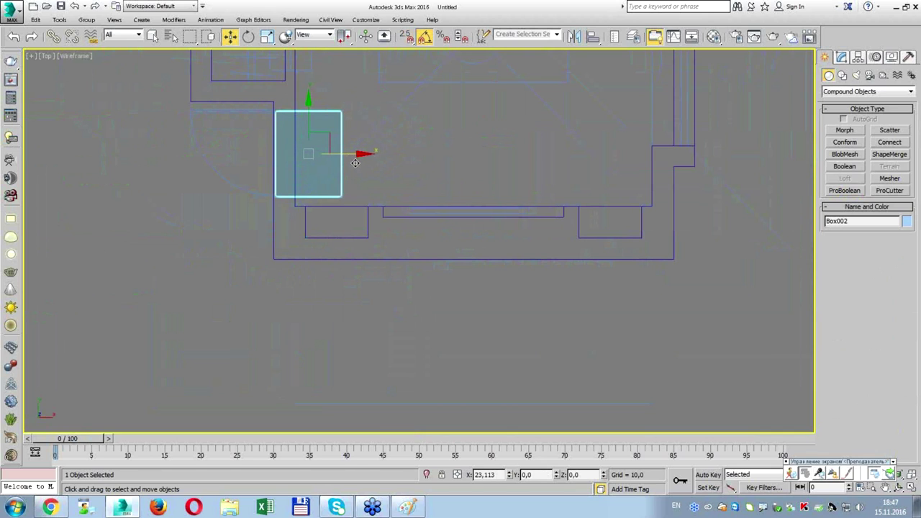
key(Delete)
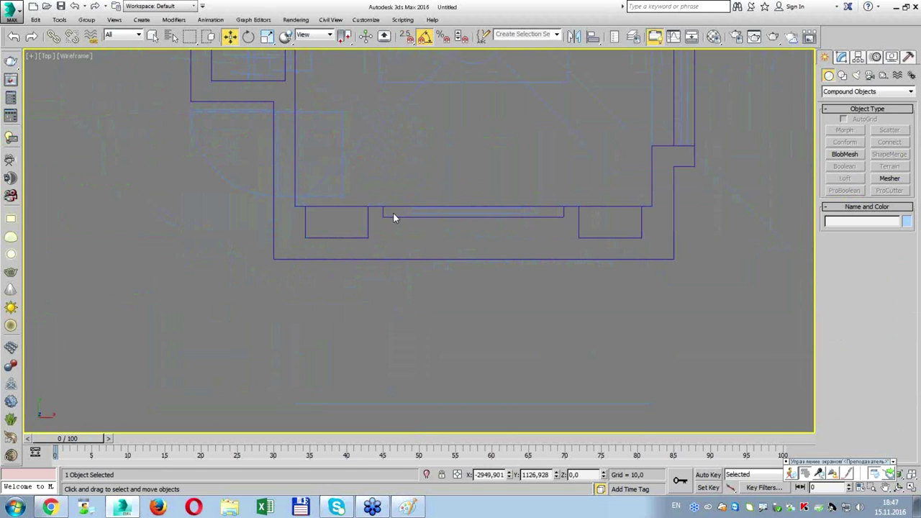
Reopen the walls' ProBoolean pick mode, review the Perspective view, then exit picking.
click(392, 209)
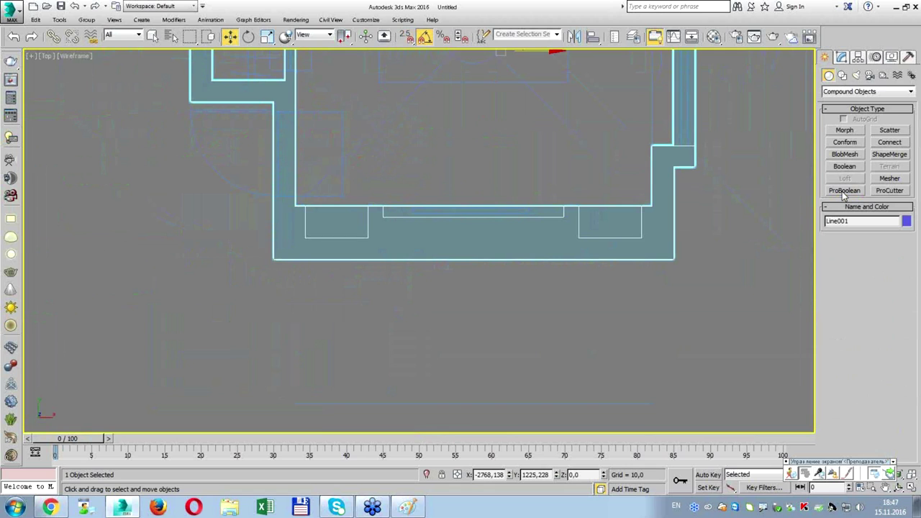
click(841, 58)
click(864, 233)
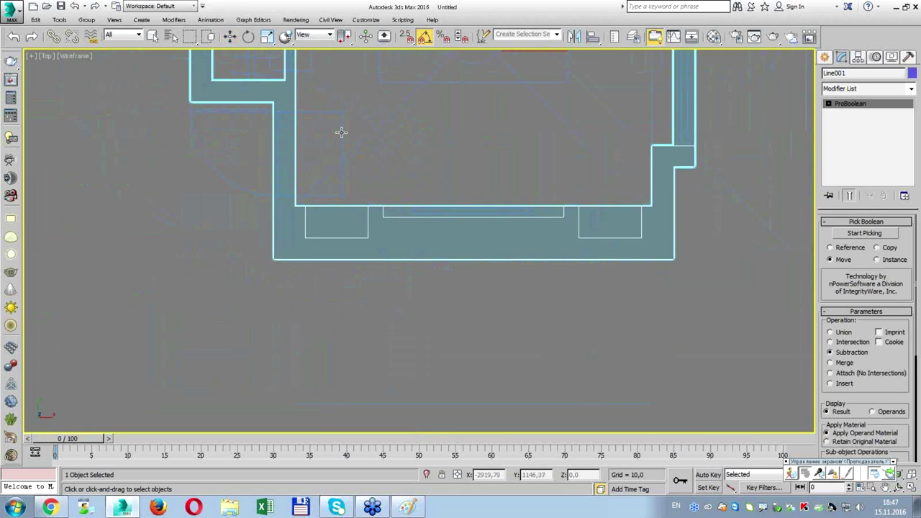
middle_drag(340, 133, 397, 267)
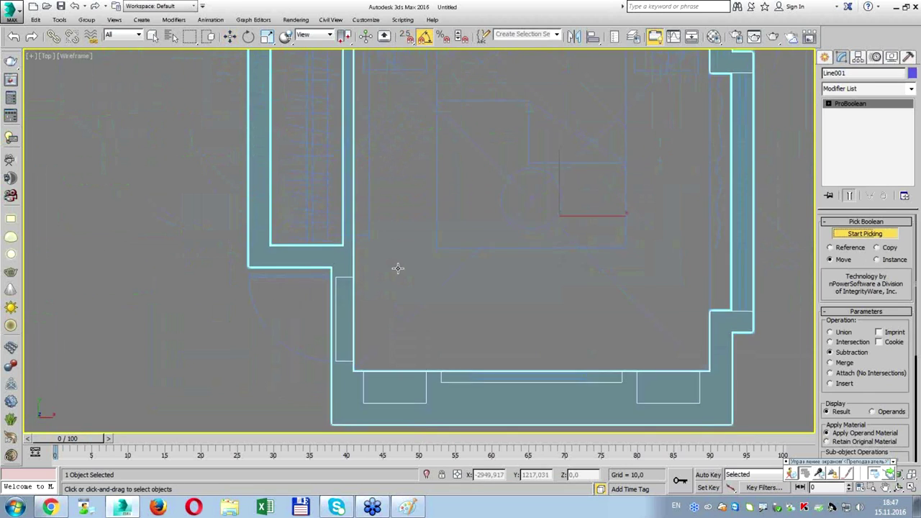
scroll(362, 185, down, 2)
key(alt+w)
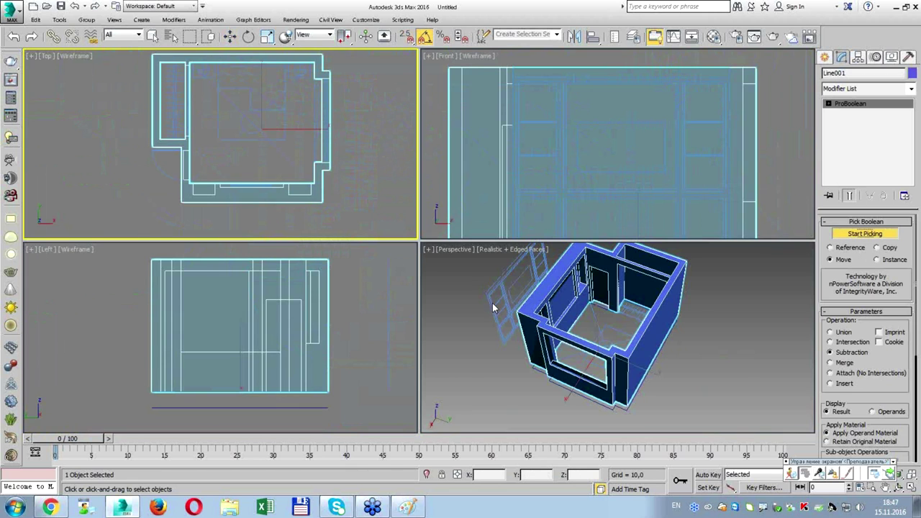
key(alt+w)
mouse_move(475, 313)
alt+middle_down()
mouse_move(477, 274)
mouse_move(463, 272)
mouse_move(496, 332)
mouse_move(553, 141)
alt+middle_up()
key(Escape)
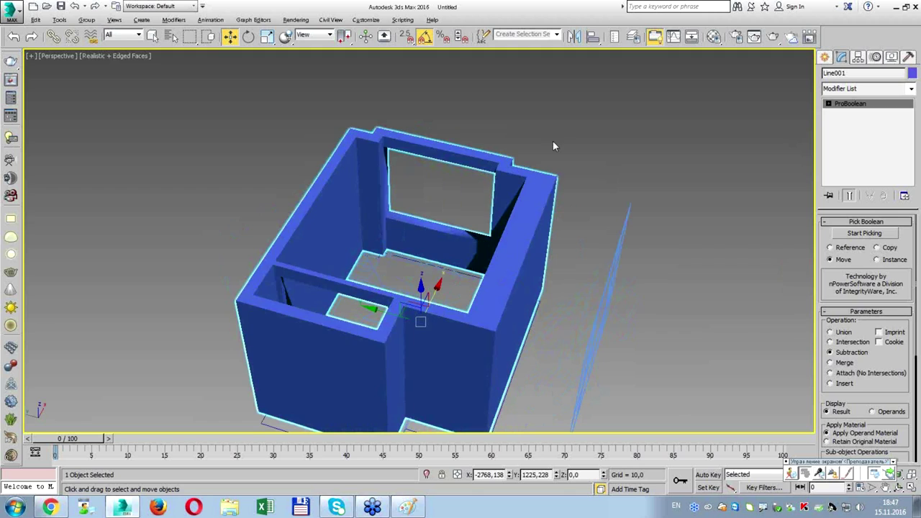
Set the Line001 walls' object colour to pale green.
click(552, 141)
alt+middle_drag(515, 164, 485, 172)
scroll(484, 172, up, 3)
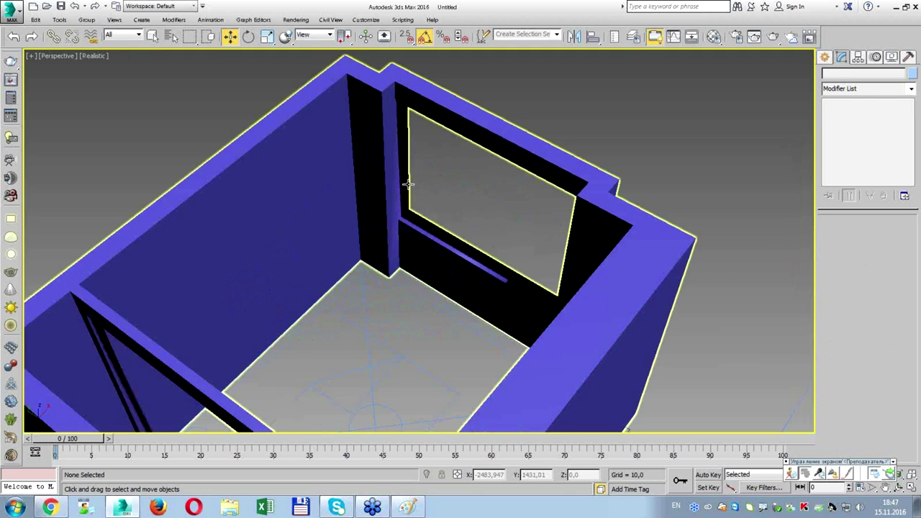
click(409, 186)
click(913, 74)
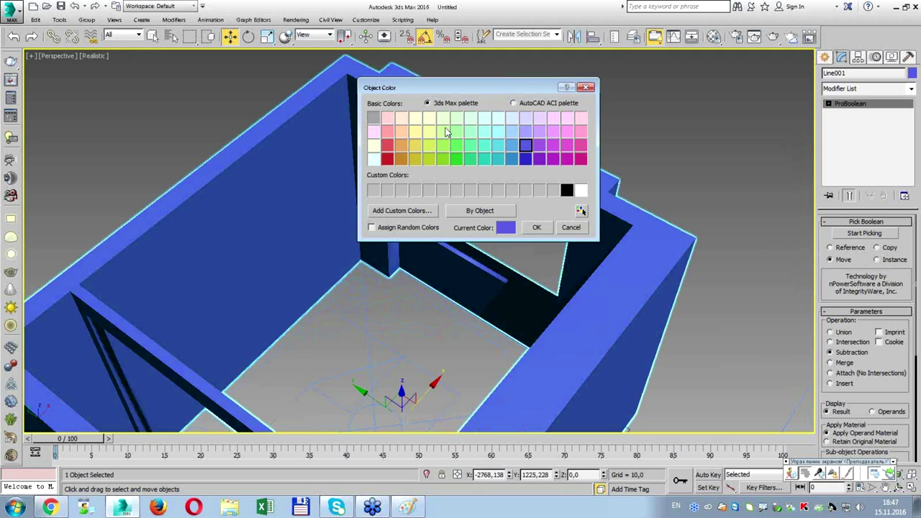
click(418, 133)
click(536, 227)
Inspect the window opening with edged faces on, then open the Modifier List.
mouse_move(444, 226)
alt+middle_down()
mouse_move(437, 165)
mouse_move(407, 223)
mouse_move(312, 206)
mouse_move(328, 192)
mouse_move(342, 213)
alt+middle_up()
key(F4)
alt+middle_drag(454, 262, 504, 163)
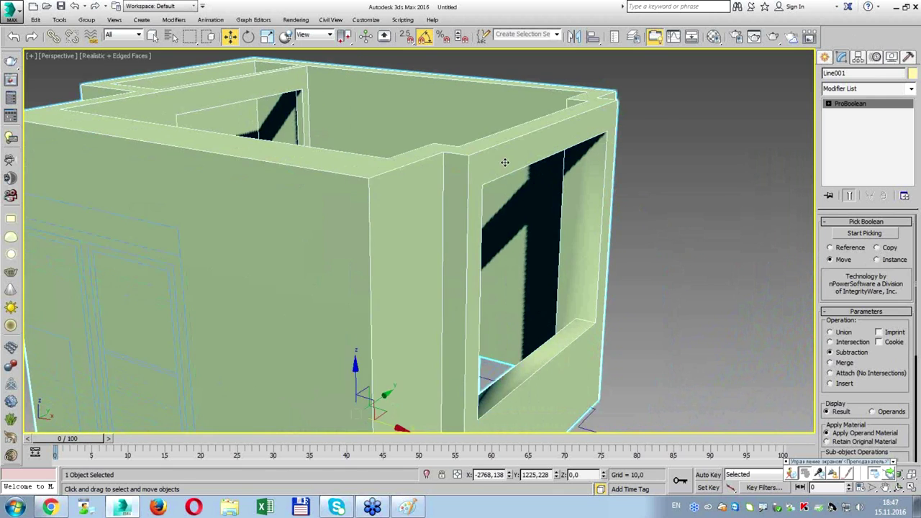
mouse_move(568, 162)
mouse_down()
mouse_move(540, 288)
mouse_move(586, 273)
mouse_up()
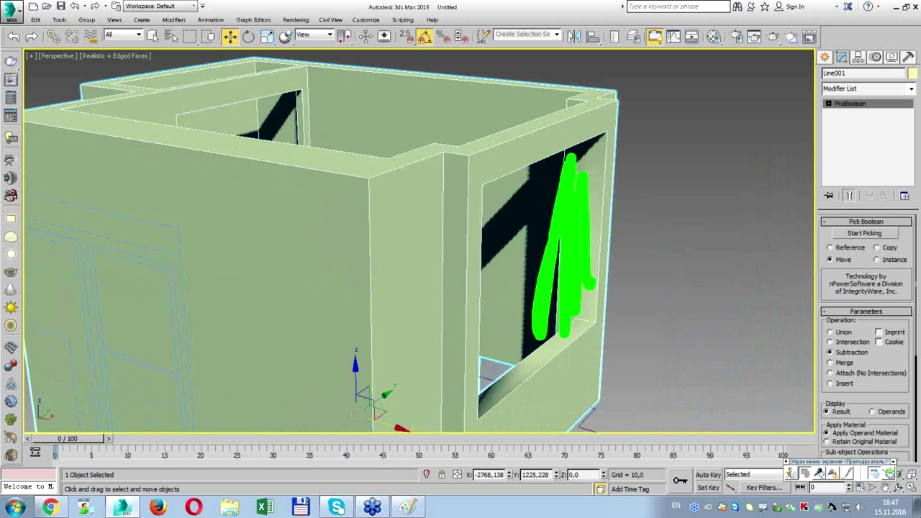
alt+middle_drag(504, 363, 421, 281)
mouse_move(356, 317)
mouse_down()
mouse_move(343, 393)
mouse_move(263, 365)
mouse_up()
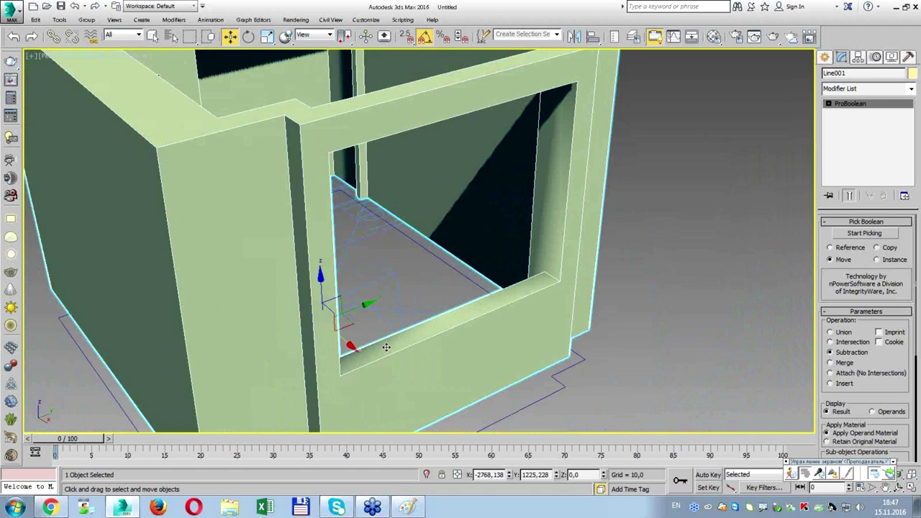
click(885, 89)
drag(909, 117, 905, 409)
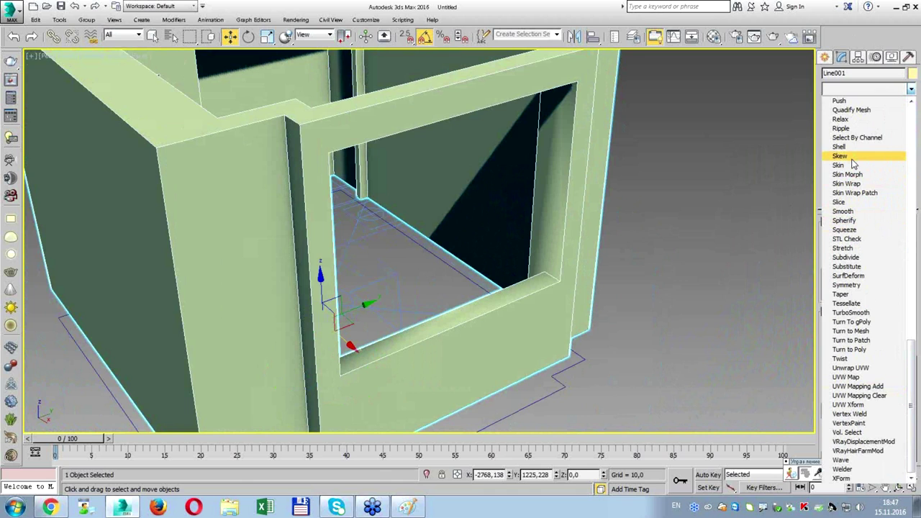
click(843, 211)
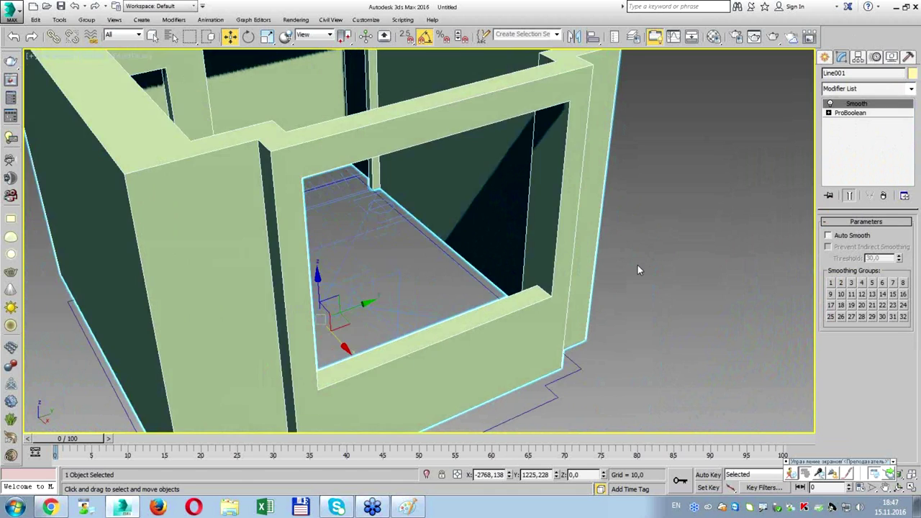
alt+middle_drag(637, 264, 569, 271)
scroll(569, 271, down, 4)
click(830, 105)
click(830, 105)
click(831, 105)
click(830, 104)
click(830, 105)
click(830, 105)
click(830, 104)
click(830, 105)
click(830, 104)
click(830, 105)
click(830, 104)
click(830, 104)
click(830, 104)
click(830, 104)
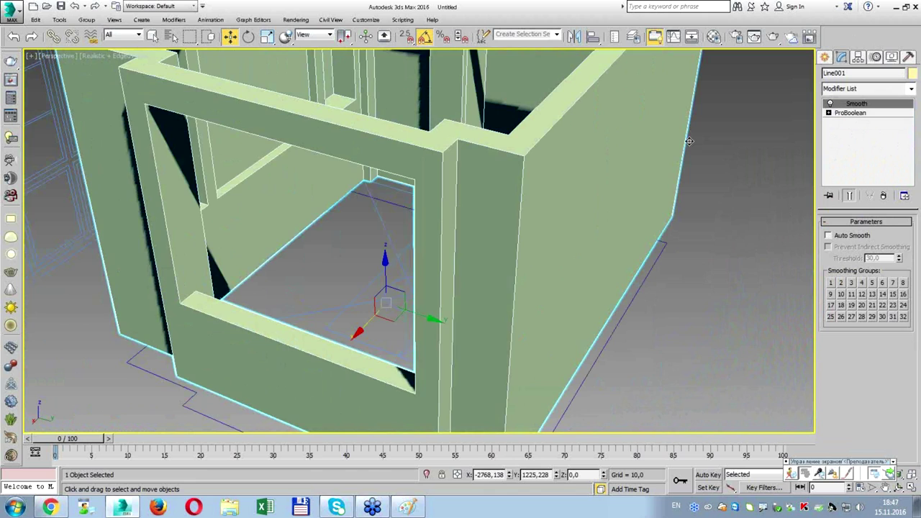
key(z)
mouse_move(689, 141)
alt+middle_down()
mouse_move(559, 263)
mouse_move(570, 262)
alt+middle_up()
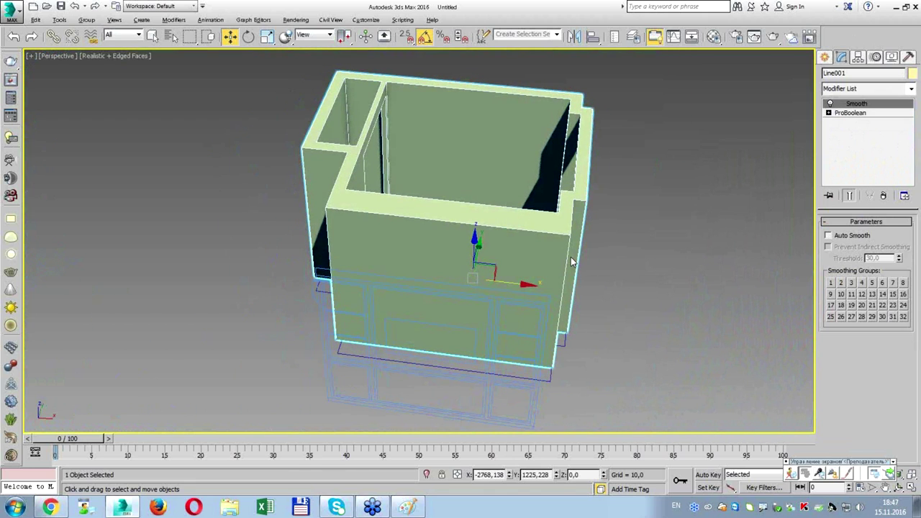
mouse_move(570, 262)
alt+middle_down()
mouse_move(563, 324)
mouse_move(466, 253)
mouse_move(457, 230)
alt+middle_up()
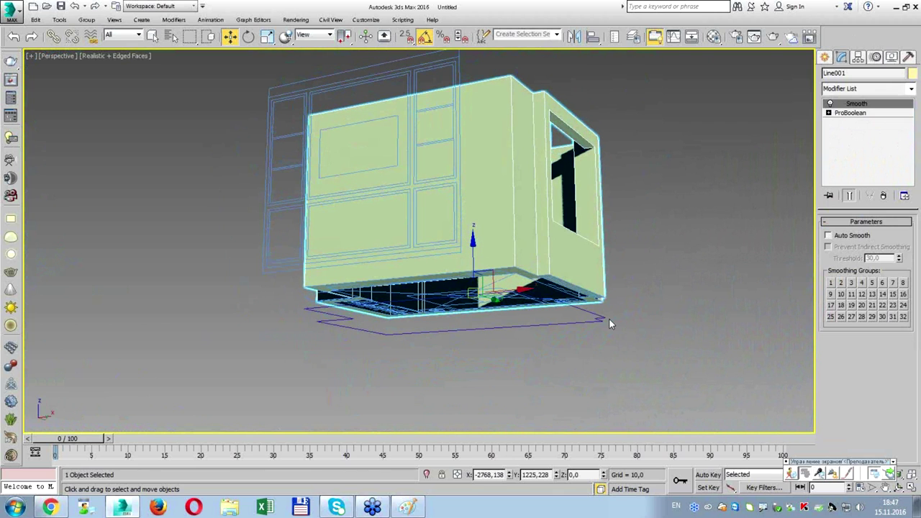
Add an Extrude modifier to Line004 with Amount 20.
click(612, 324)
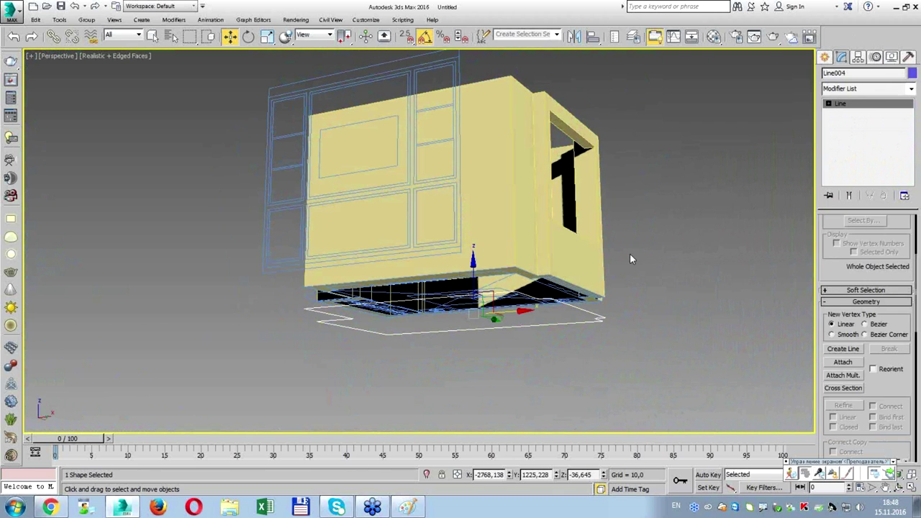
alt+middle_drag(630, 255, 626, 271)
click(856, 88)
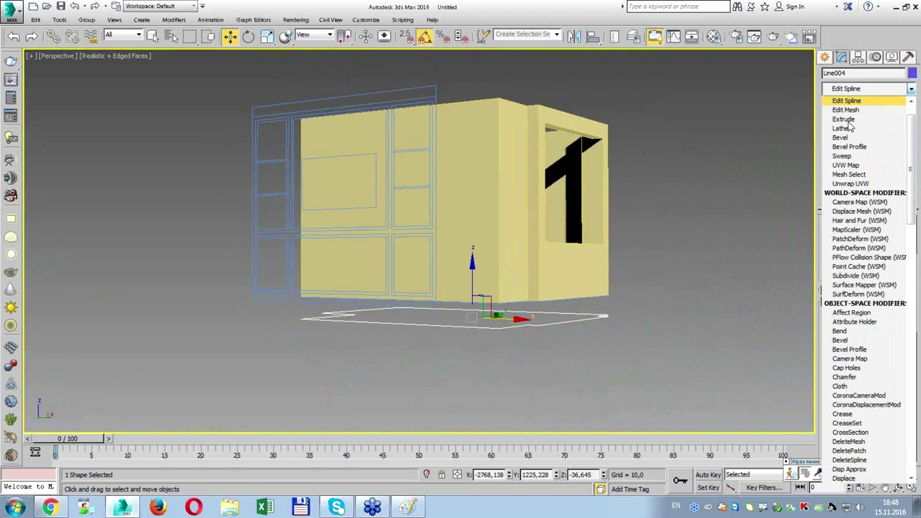
click(846, 120)
text(200,0)
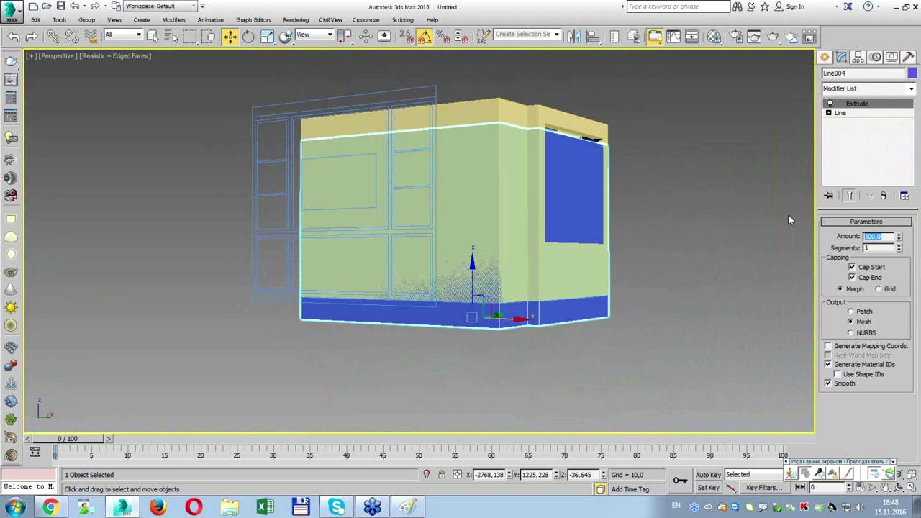
key(Return)
Raise the slab in the Front view so it meets the wall base.
key(alt+w)
middle_drag(769, 191, 762, 108)
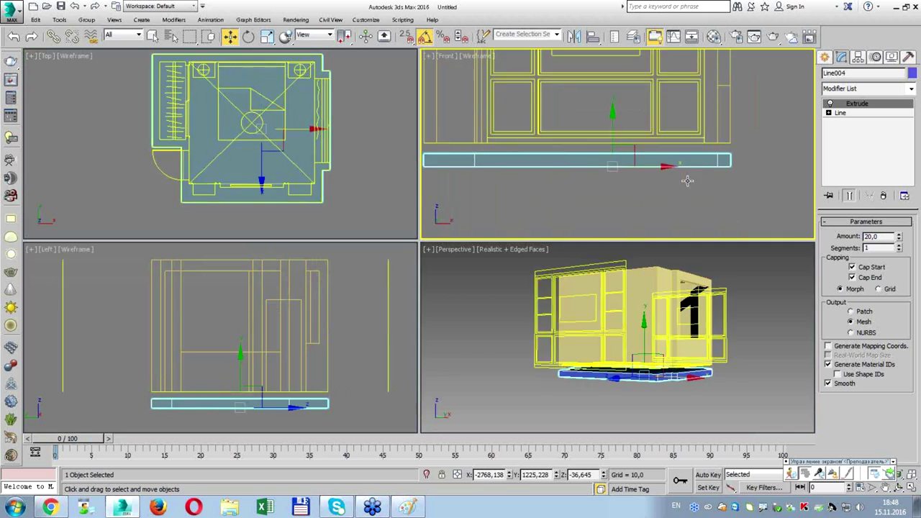
key(alt+w)
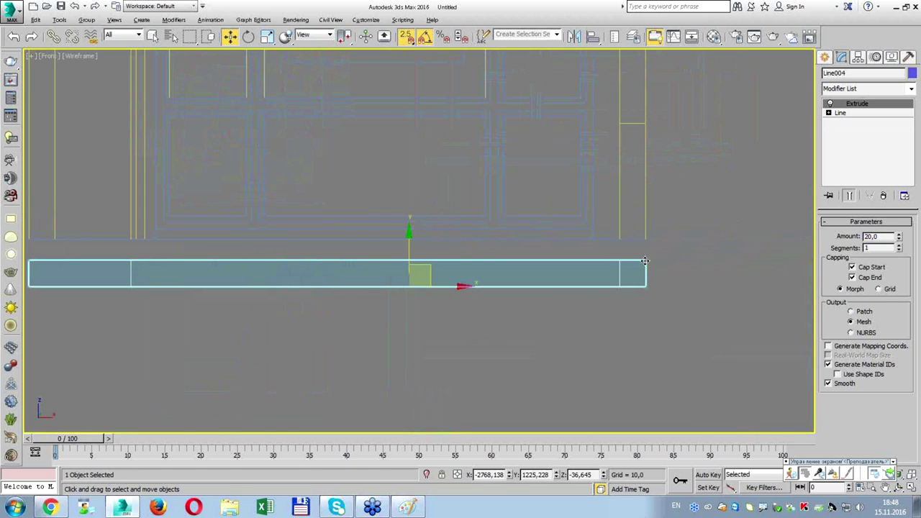
drag(648, 260, 646, 239)
click(667, 247)
key(alt+w)
click(611, 309)
key(alt+w)
mouse_move(619, 309)
alt+middle_down()
mouse_move(622, 318)
mouse_move(580, 315)
mouse_move(585, 336)
mouse_move(413, 309)
mouse_move(401, 295)
mouse_move(366, 295)
mouse_move(477, 242)
mouse_move(450, 251)
mouse_move(402, 217)
mouse_move(243, 206)
mouse_move(405, 211)
alt+middle_up()
Sketch explanatory marks tracing the route around the room's walls and doorway, then clear them.
mouse_move(399, 118)
mouse_down()
mouse_move(386, 200)
mouse_move(382, 110)
mouse_up()
mouse_move(455, 190)
mouse_down()
mouse_move(471, 169)
mouse_move(581, 185)
mouse_up()
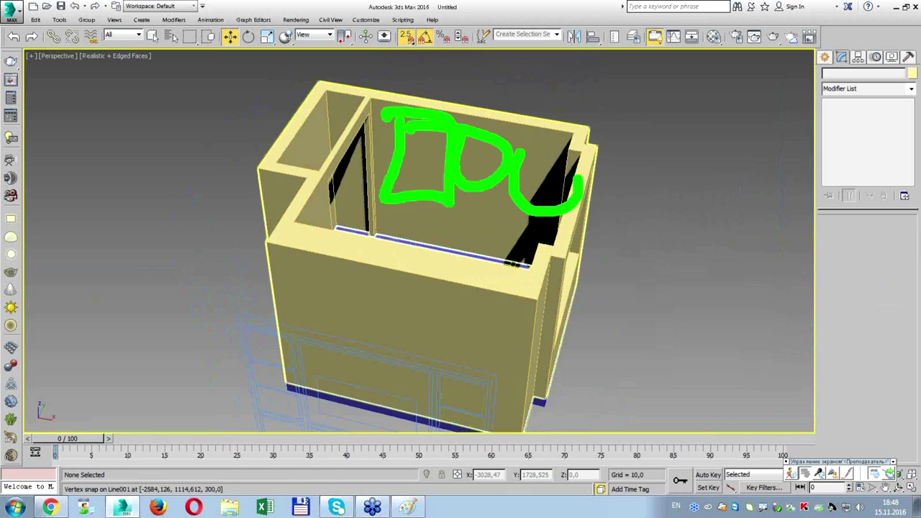
mouse_move(314, 173)
mouse_down()
mouse_move(395, 97)
mouse_move(586, 124)
mouse_move(541, 246)
mouse_up()
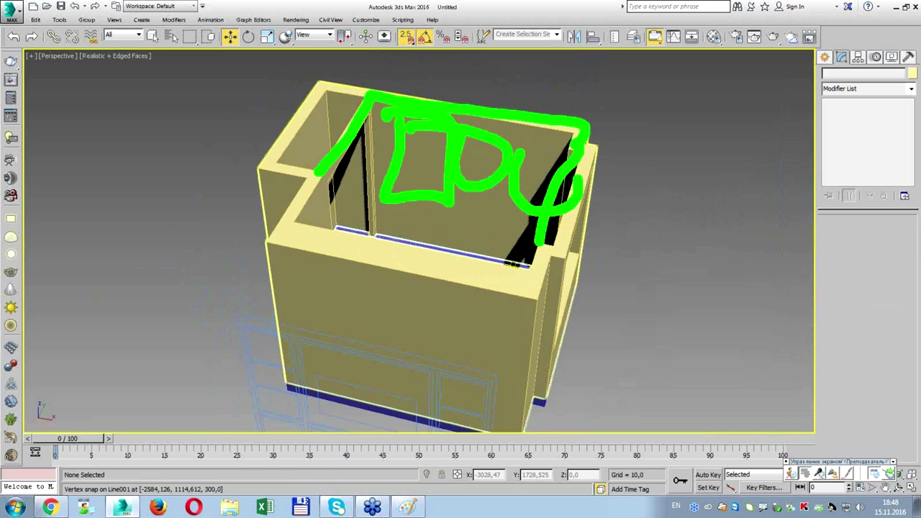
drag(351, 253, 480, 245)
drag(377, 241, 365, 128)
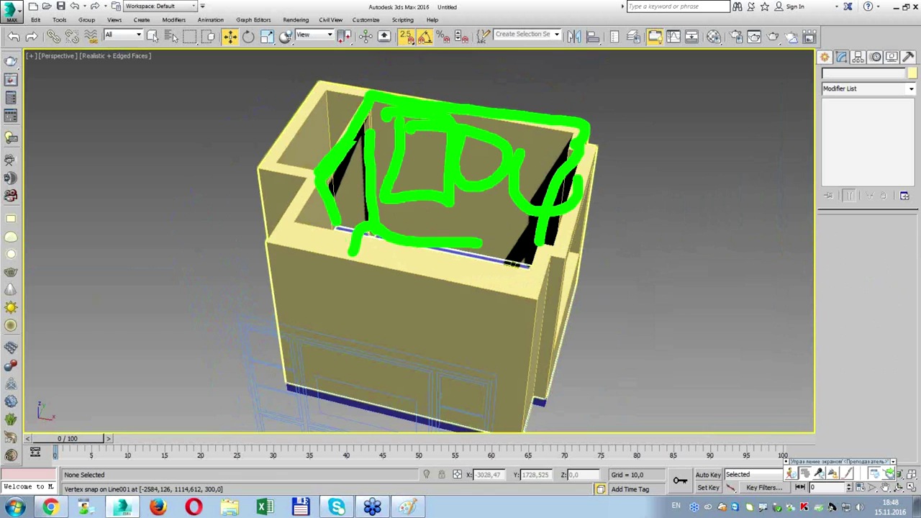
key(Escape)
alt+middle_drag(522, 148, 405, 175)
mouse_move(394, 265)
mouse_down()
mouse_move(392, 165)
mouse_move(446, 180)
mouse_move(435, 274)
mouse_up()
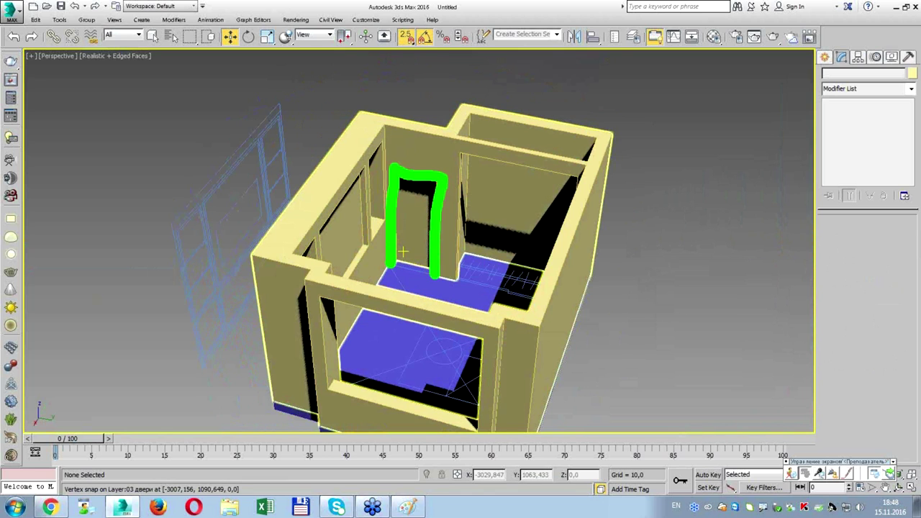
key(Escape)
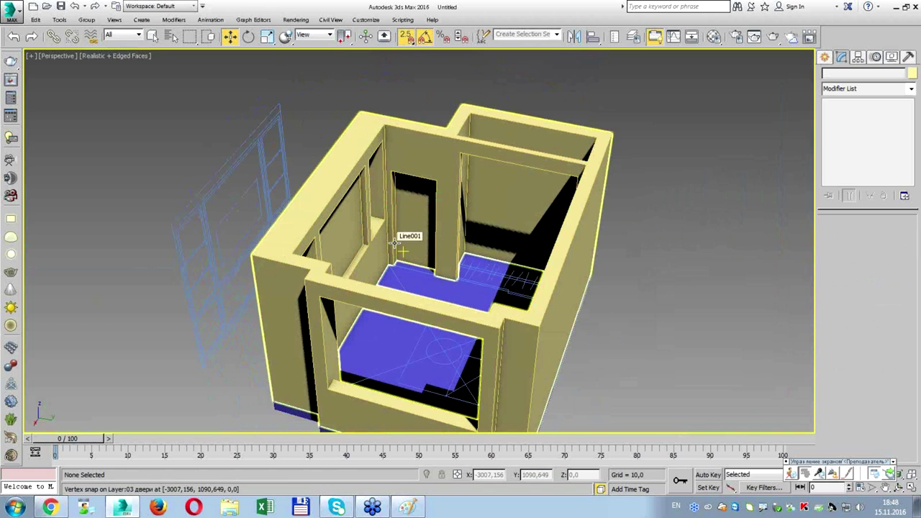
Switch to four viewports and maximize the Top view with Alt+W.
key(alt+w)
click(350, 187)
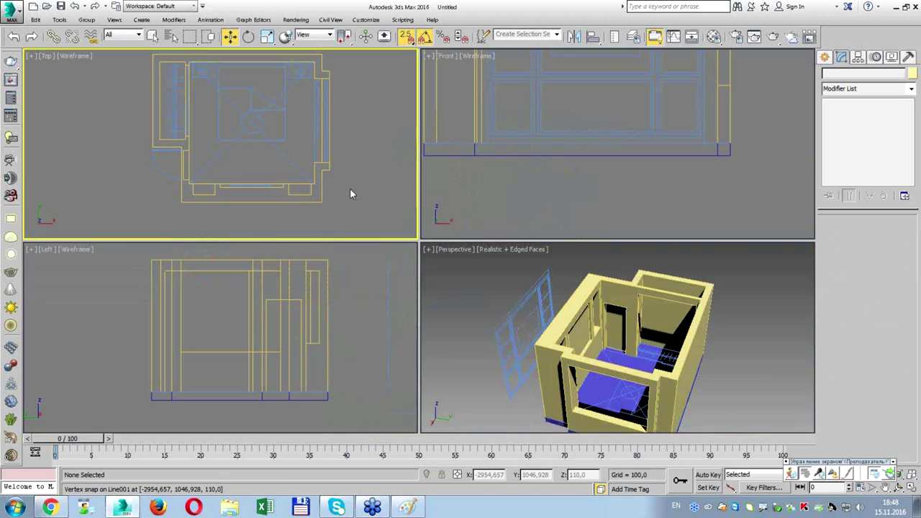
key(alt+w)
click(824, 57)
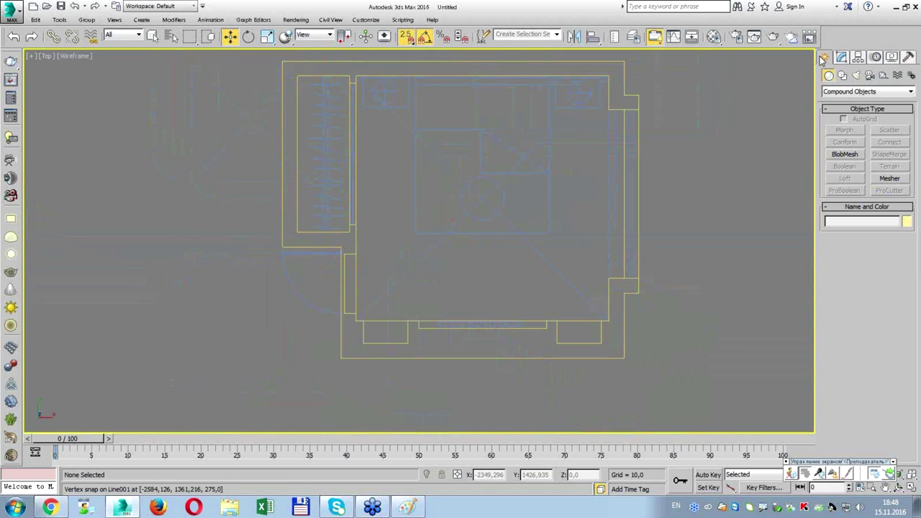
Start a Line spline at an inner wall corner and place a vertex on the top wall edge.
click(842, 75)
click(844, 139)
middle_drag(575, 172, 520, 189)
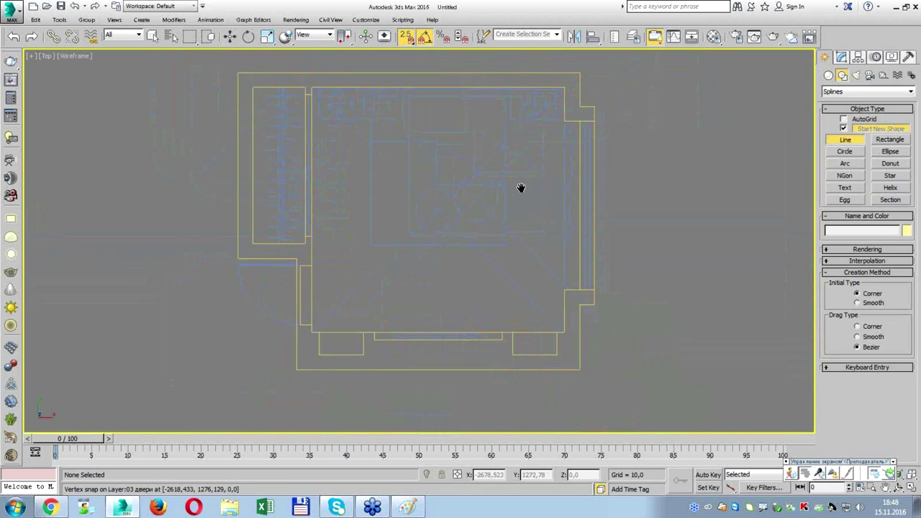
click(301, 81)
scroll(302, 82, up, 1)
scroll(302, 82, up, 4)
scroll(344, 219, up, 1)
scroll(336, 215, up, 2)
click(324, 212)
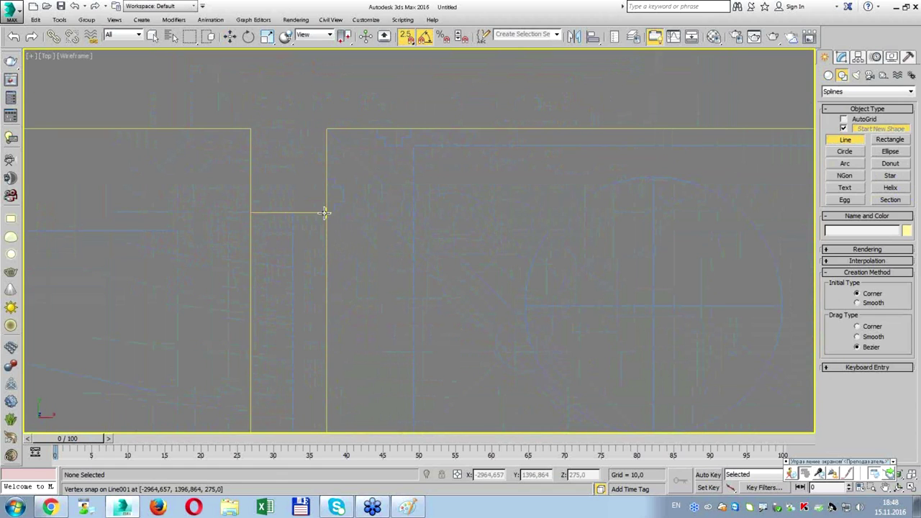
click(324, 130)
Snap vertices around the right and bottom inner wall corners and finish the line.
scroll(324, 127, down, 3)
middle_drag(440, 154, 497, 85)
scroll(403, 158, down, 2)
click(614, 153)
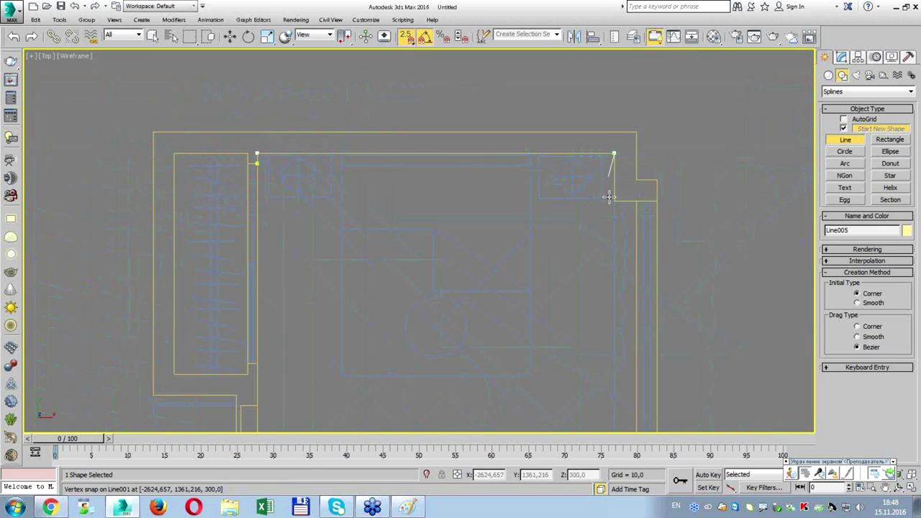
click(634, 201)
scroll(637, 278, up, 2)
scroll(662, 230, up, 2)
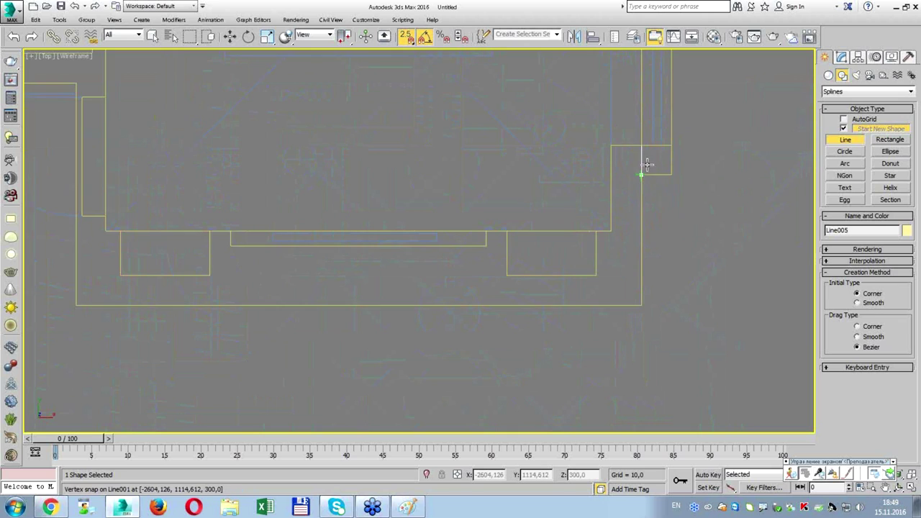
click(611, 232)
click(106, 231)
middle_drag(117, 180, 266, 187)
scroll(268, 216, up, 2)
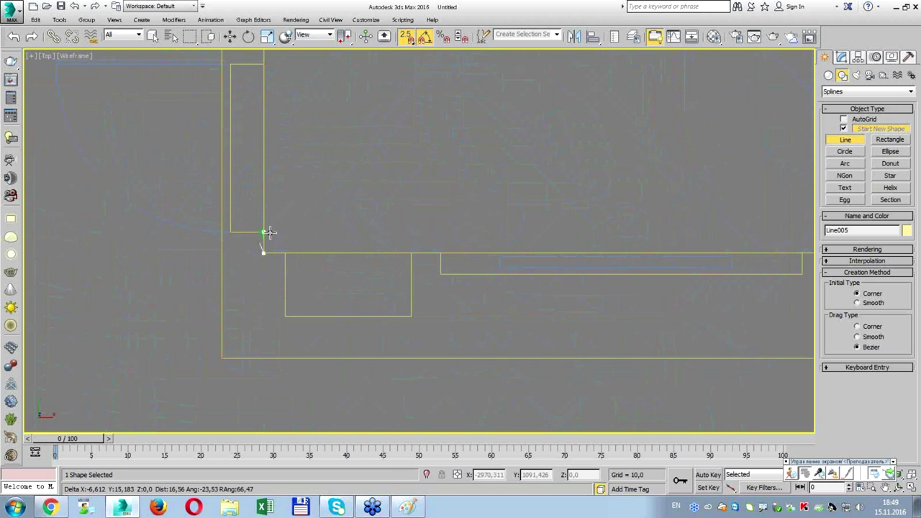
middle_drag(281, 72, 438, 165)
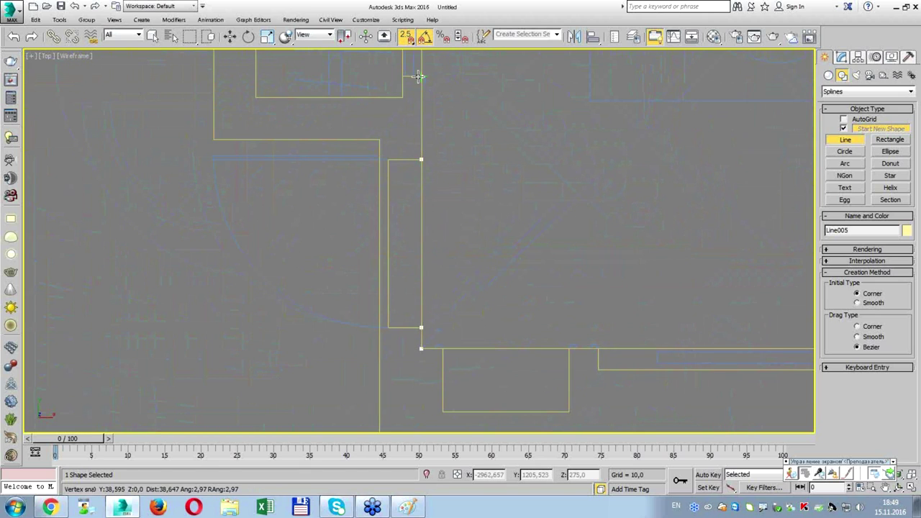
click(439, 86)
middle_drag(438, 87, 499, 294)
scroll(532, 245, down, 1)
right_click(568, 262)
Check the new line's segments at Segment level, then shift the whole line slightly into place.
scroll(545, 255, down, 2)
click(841, 57)
click(828, 104)
click(852, 121)
click(452, 256)
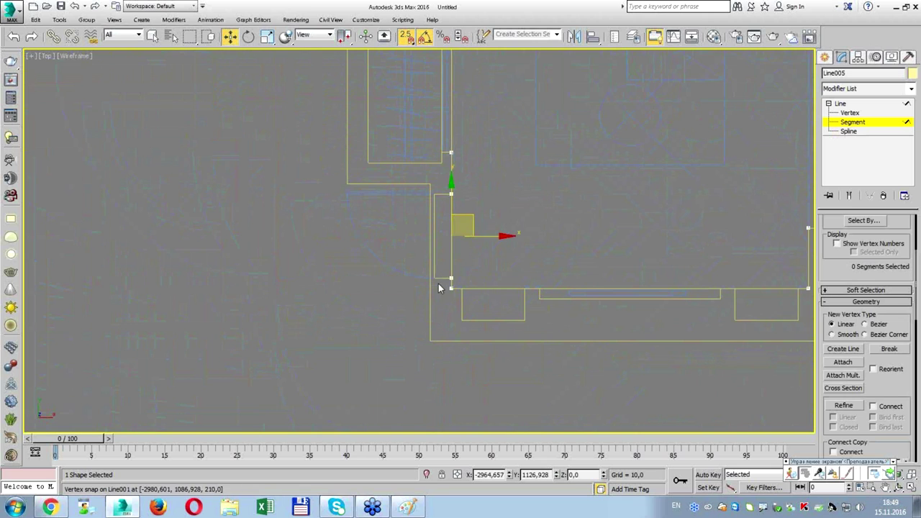
click(549, 183)
scroll(550, 184, down, 2)
mouse_move(550, 183)
middle_down()
mouse_move(438, 178)
mouse_move(459, 208)
middle_up()
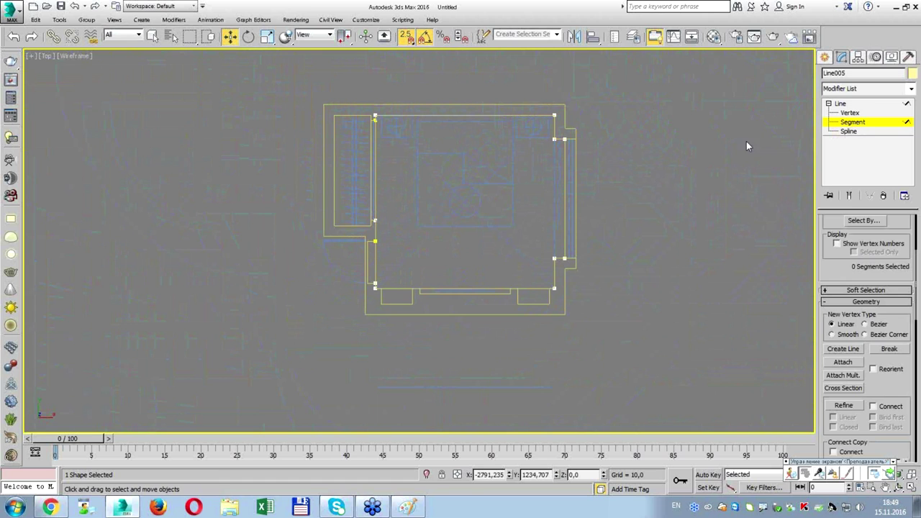
click(853, 123)
drag(491, 188, 493, 189)
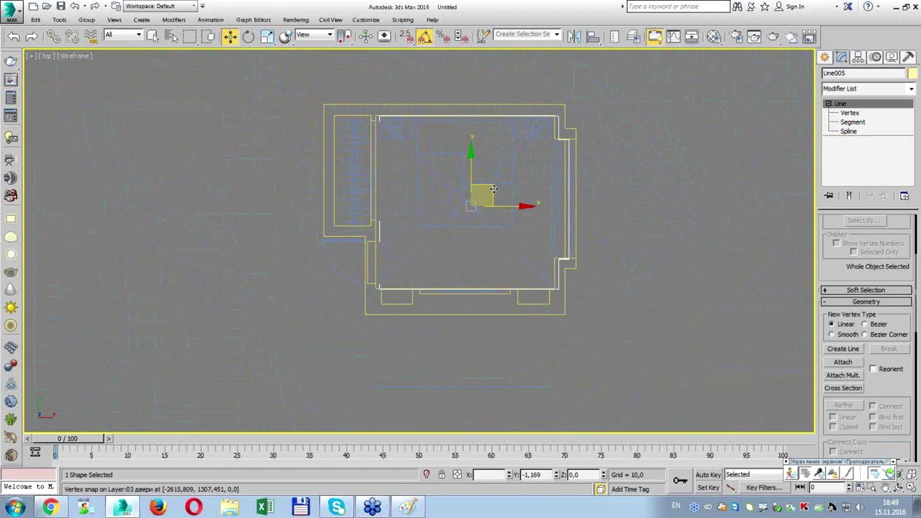
Nudge the traced line upward, then begin a new line from the top-left to top-right inner corner.
mouse_move(493, 189)
mouse_down()
mouse_move(484, 189)
mouse_move(509, 195)
mouse_move(517, 185)
mouse_move(504, 200)
mouse_move(513, 200)
mouse_move(494, 189)
mouse_up()
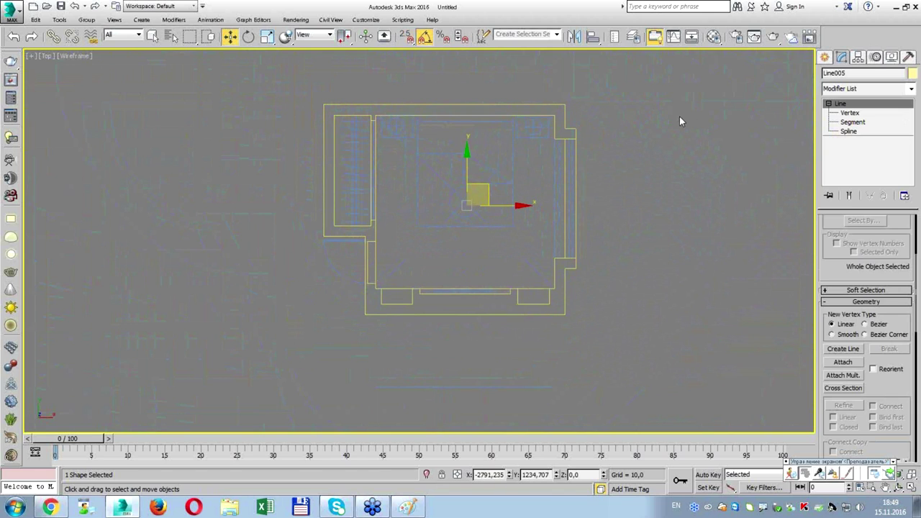
click(825, 56)
click(844, 139)
middle_drag(406, 111, 389, 103)
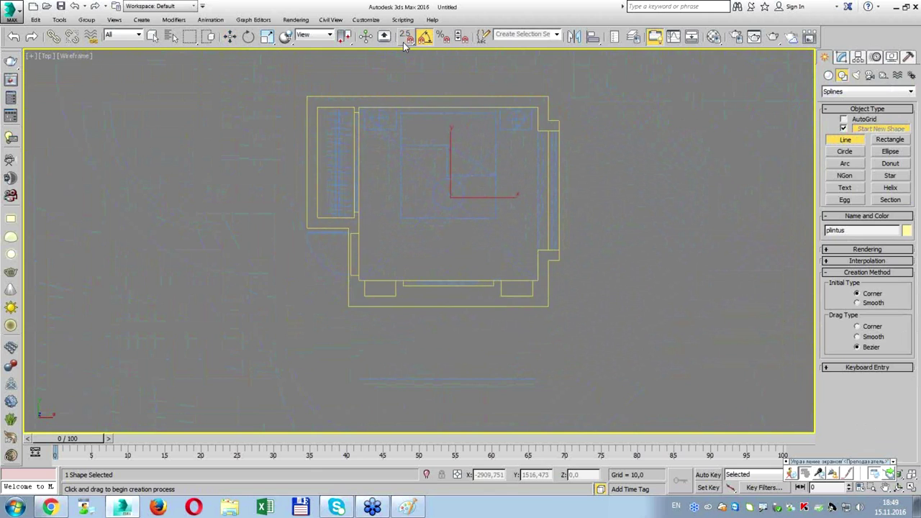
scroll(364, 86, up, 2)
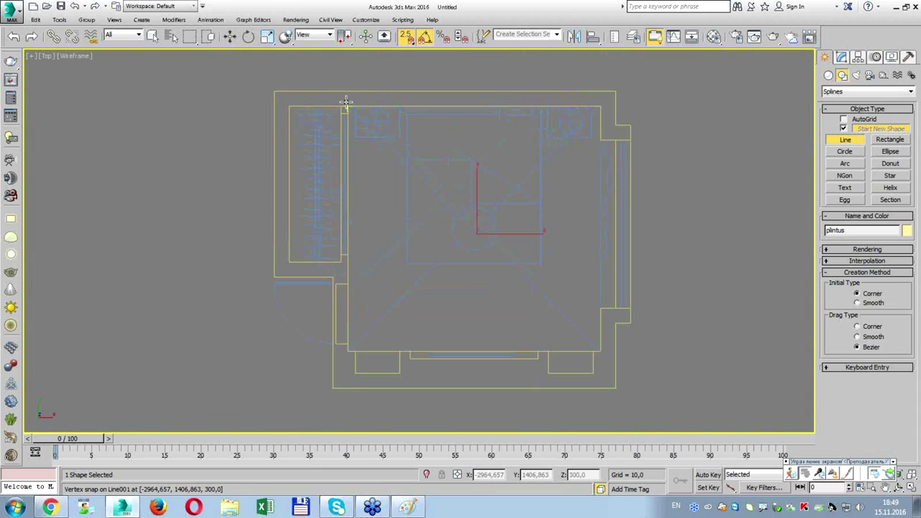
click(351, 104)
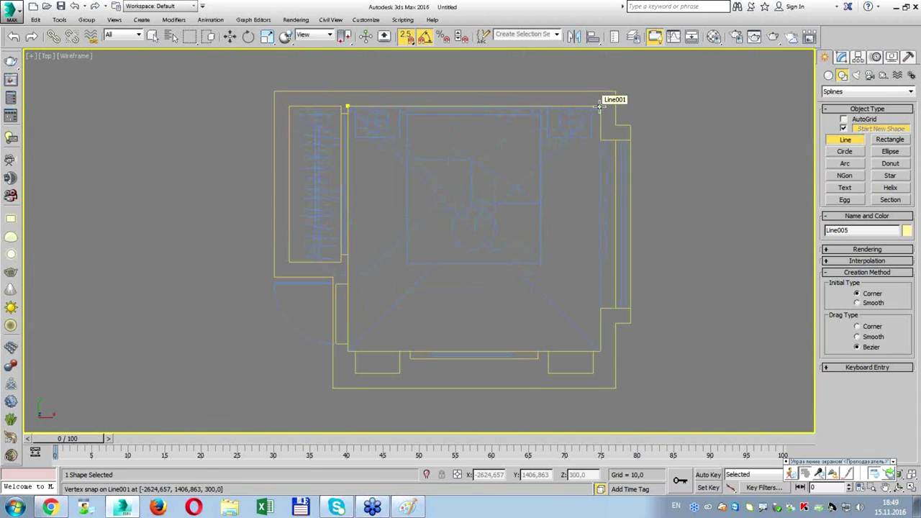
click(600, 107)
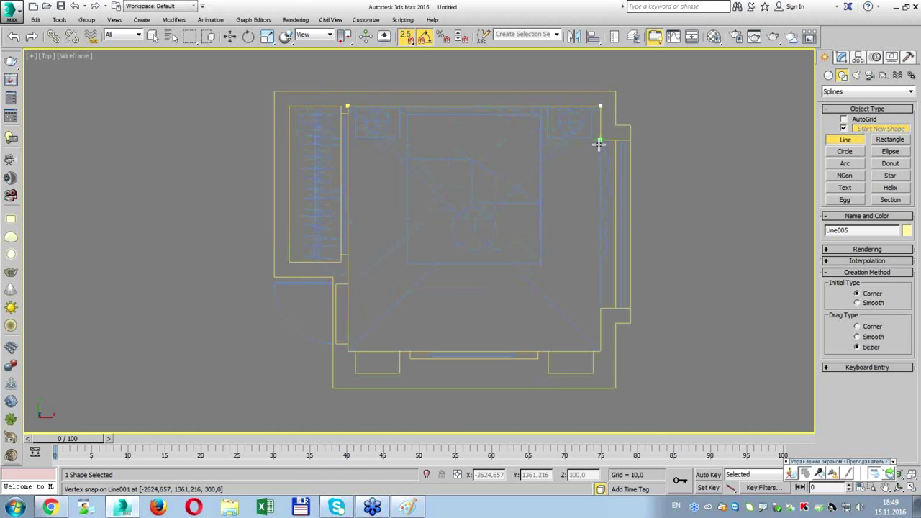
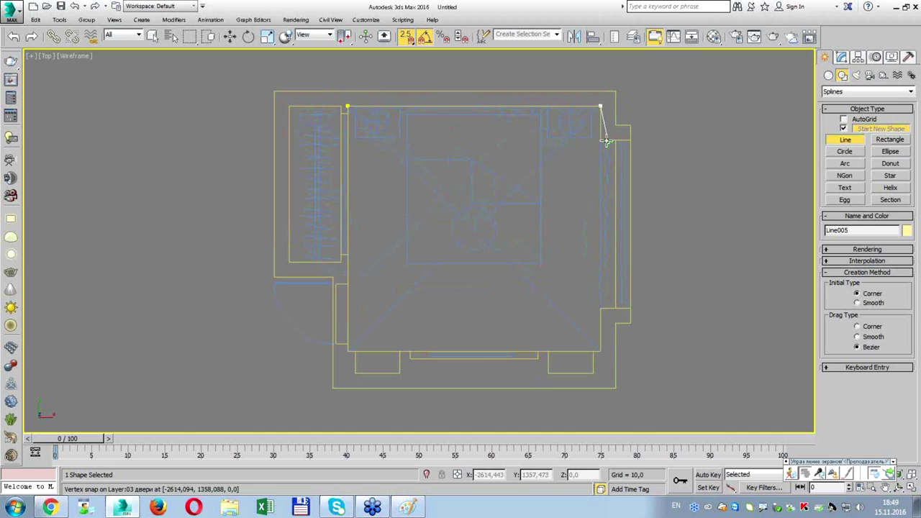
Trace the room's inner corners with a closed four-corner line, Line005, in the Top view.
click(600, 351)
click(348, 351)
click(347, 107)
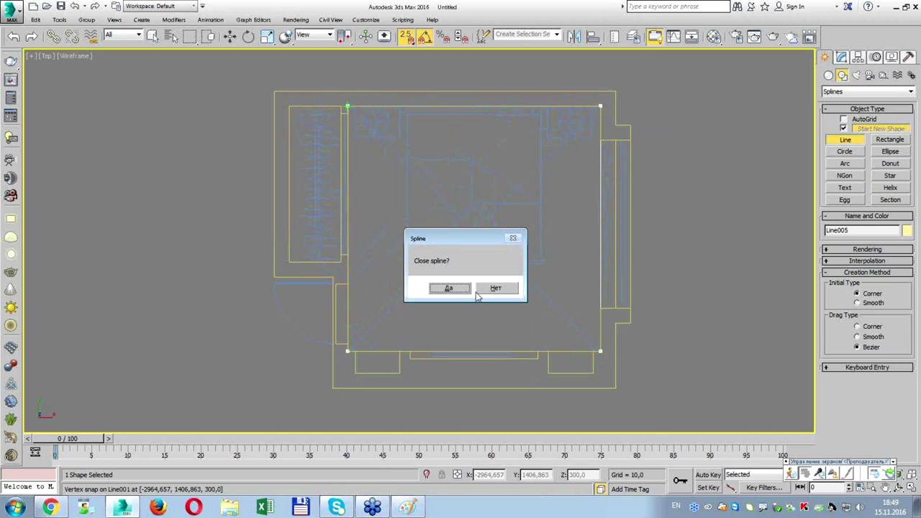
click(462, 290)
click(841, 57)
text(carniz)
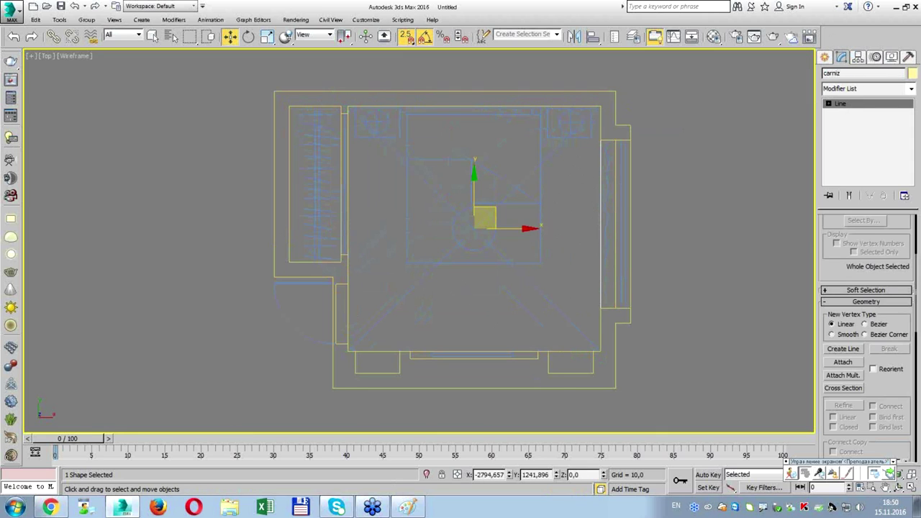
Lift the cornice line upward in the Front view.
key(alt+w)
click(693, 186)
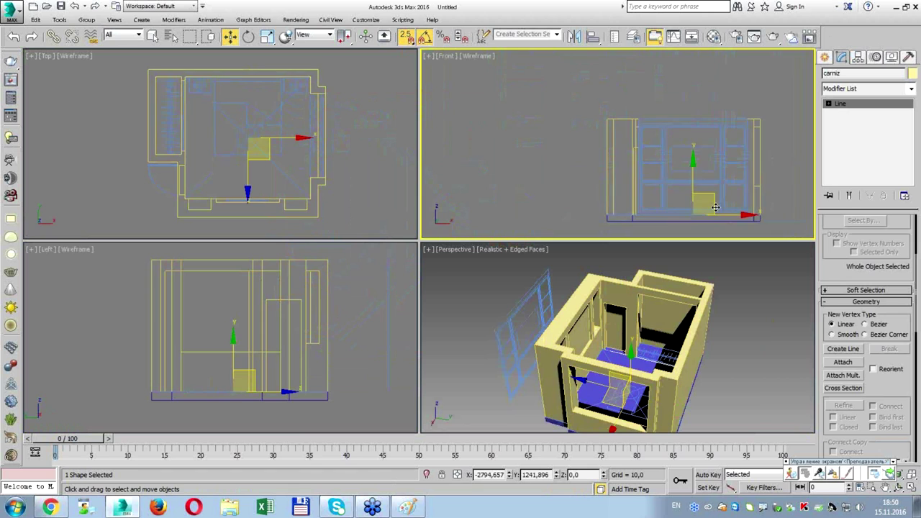
drag(693, 186, 684, 108)
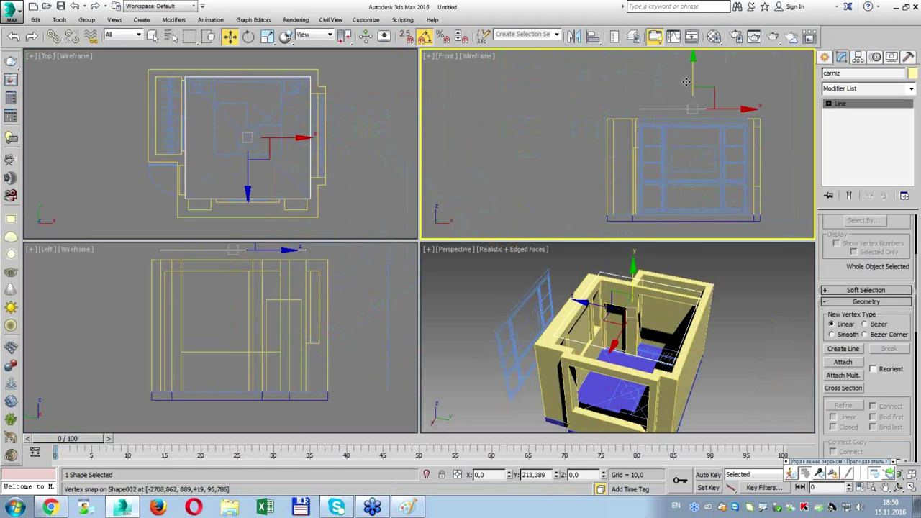
key(alt+w)
scroll(699, 121, up, 5)
Align the line's Y position to the wall top (Maximum to Minimum) and check it in Perspective.
key(alt+a)
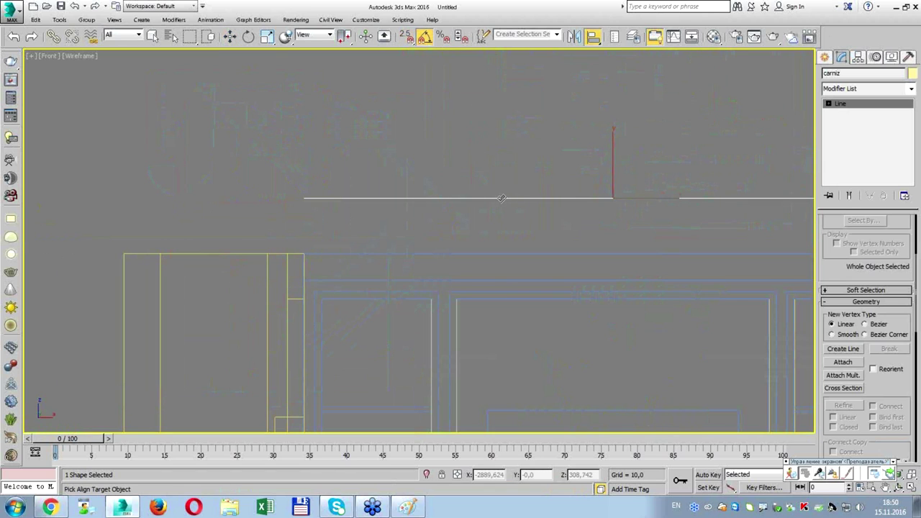
click(503, 200)
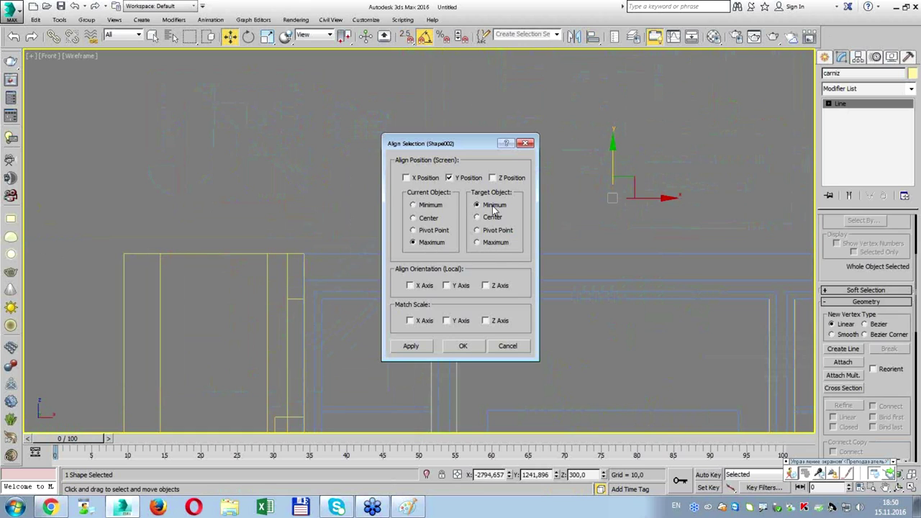
click(466, 349)
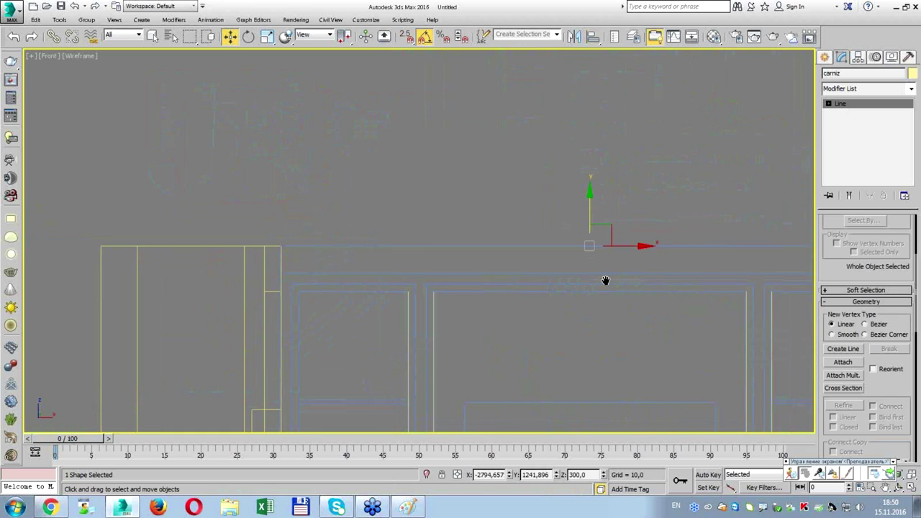
drag(592, 206, 582, 180)
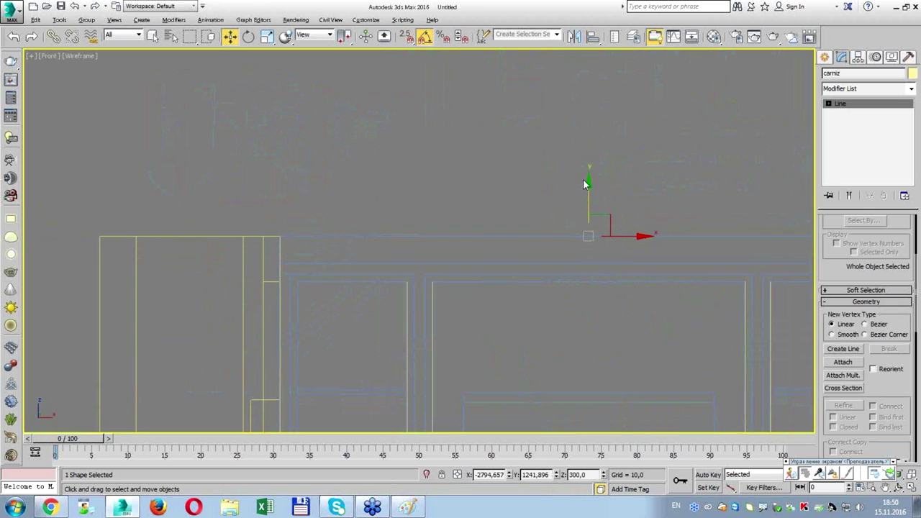
key(alt+w)
key(alt+w)
mouse_move(508, 279)
alt+middle_down()
mouse_move(618, 287)
mouse_move(596, 263)
alt+middle_up()
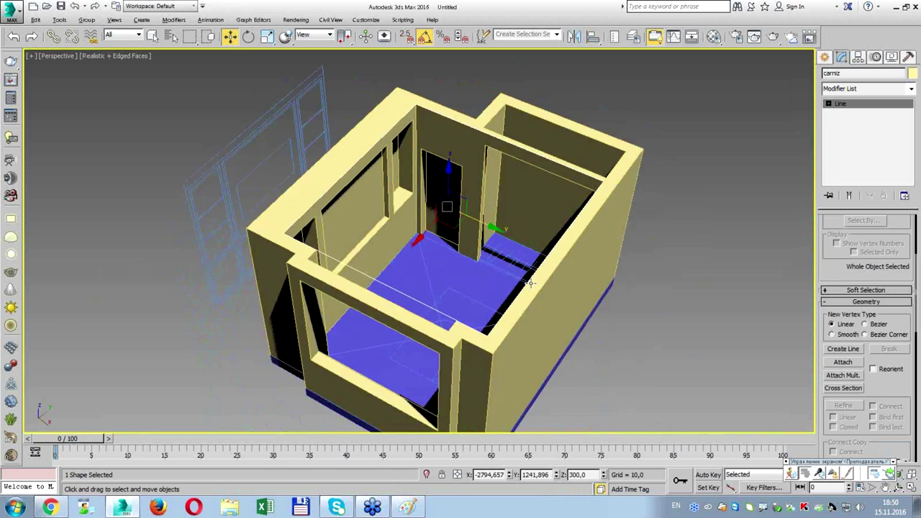
alt+middle_drag(670, 251, 701, 254)
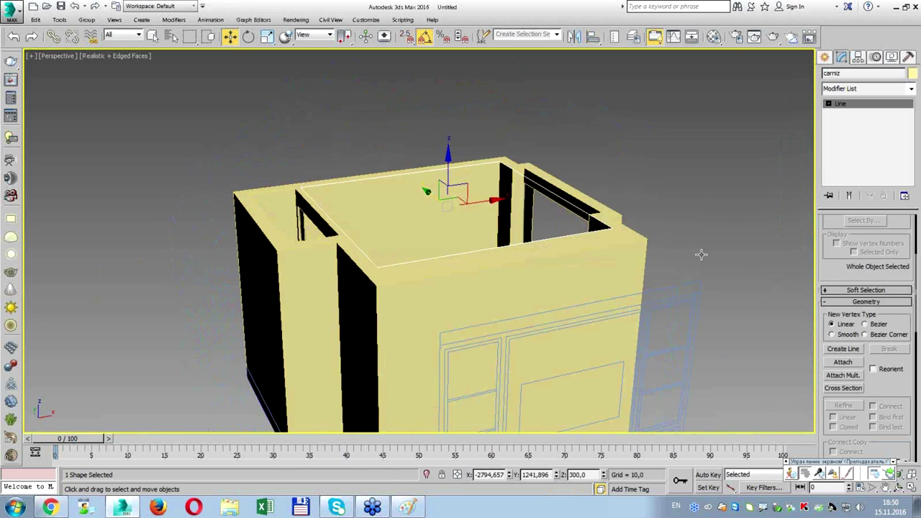
Open Group001, hide its right-hand panel spline, and close the group again.
click(675, 312)
mouse_move(673, 307)
alt+middle_down()
mouse_move(634, 215)
mouse_move(408, 143)
mouse_move(493, 216)
alt+middle_up()
right_click(634, 215)
middle_drag(286, 170, 273, 154)
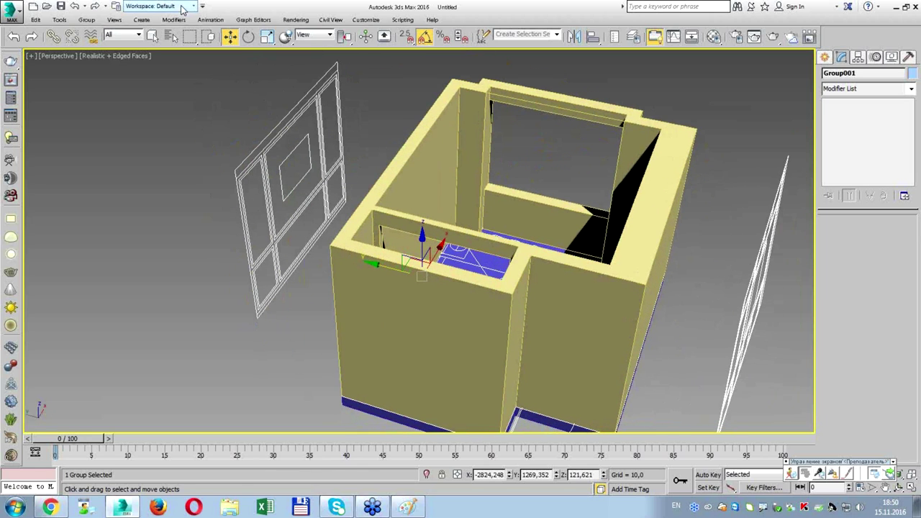
click(87, 19)
click(101, 48)
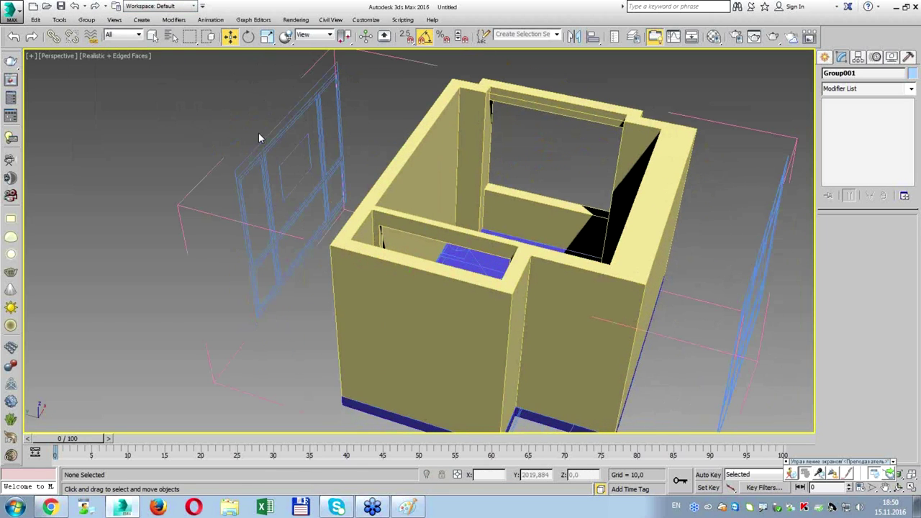
click(761, 230)
right_click(763, 230)
click(775, 207)
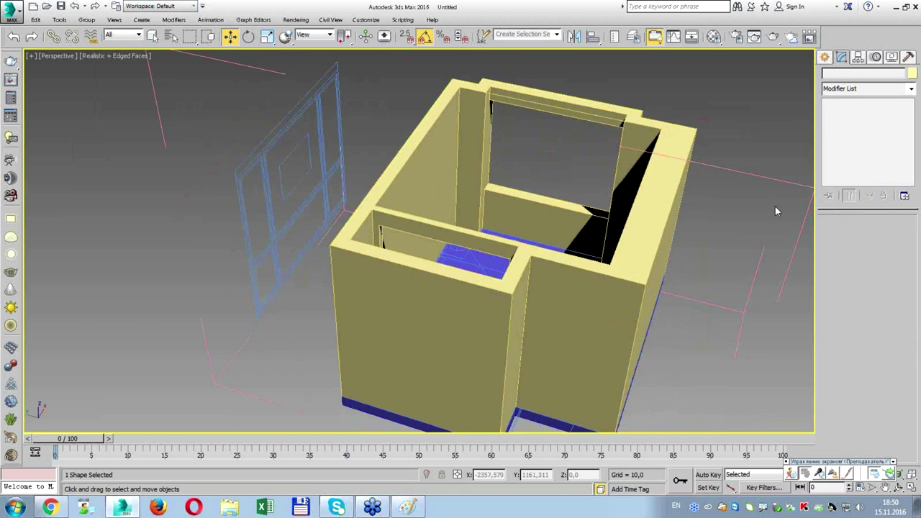
click(302, 140)
click(87, 19)
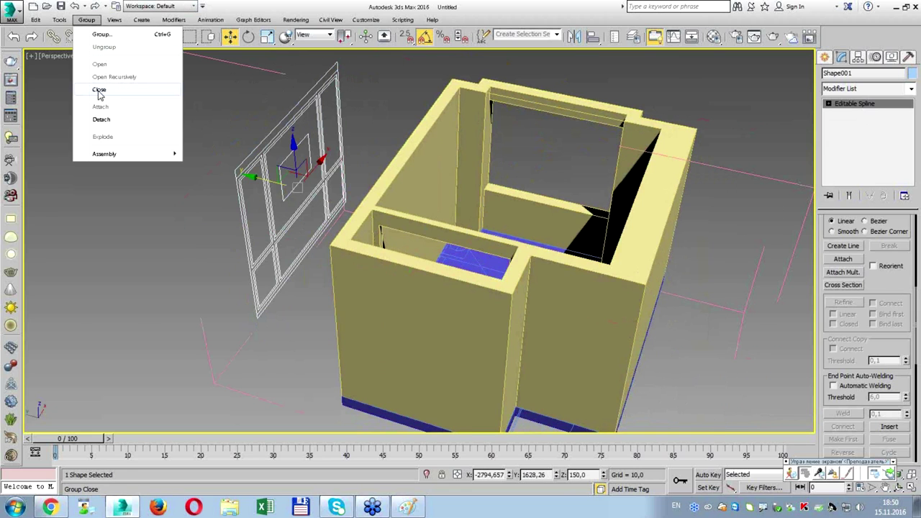
click(114, 95)
Maximize the Front view, zoom to the panel group and hide everything else.
key(alt+w)
click(537, 173)
key(alt+w)
key(z)
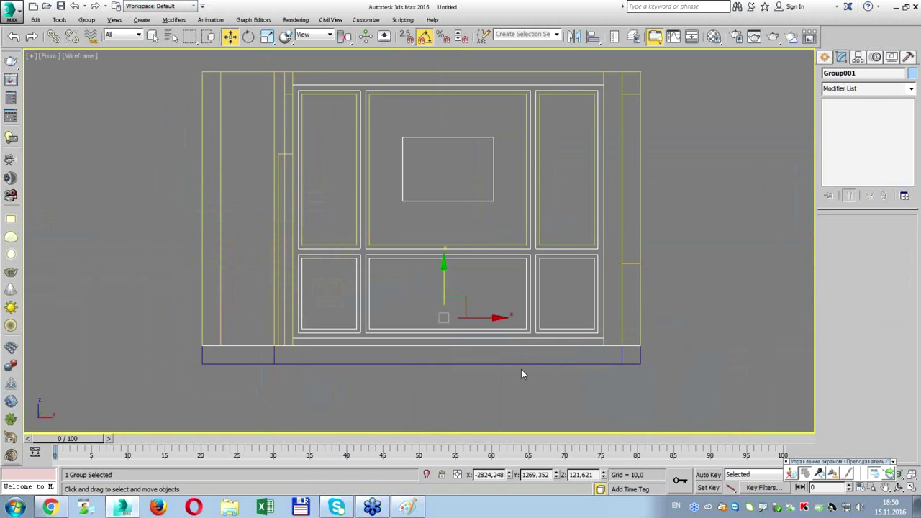
right_click(472, 255)
click(526, 215)
click(739, 153)
click(824, 57)
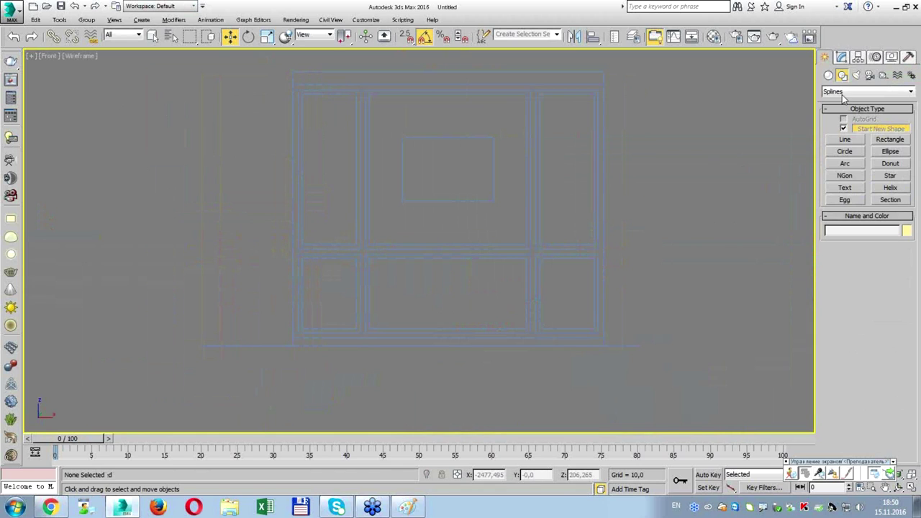
click(890, 141)
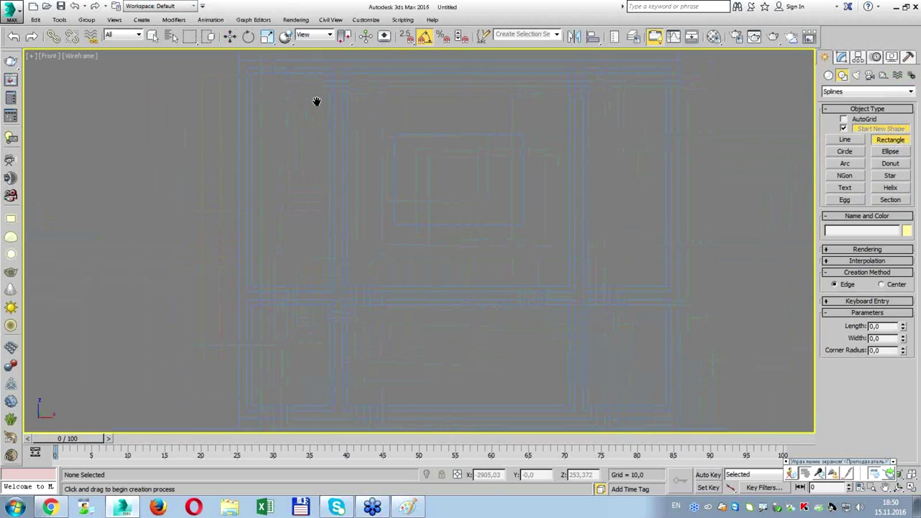
With vertex snap on, draw six rectangles over the three upper and three lower wall panels.
key(s)
drag(272, 81, 325, 231)
drag(342, 82, 495, 232)
drag(509, 81, 563, 231)
drag(508, 245, 563, 316)
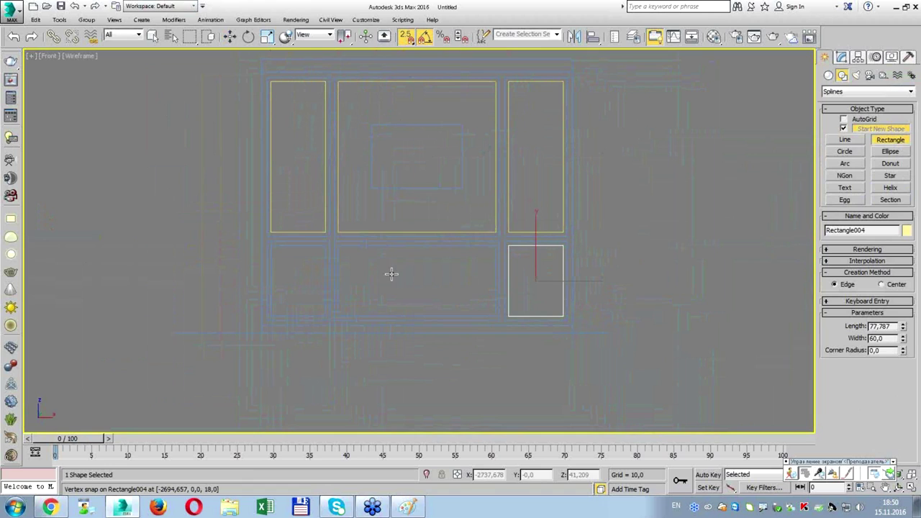
drag(338, 245, 495, 316)
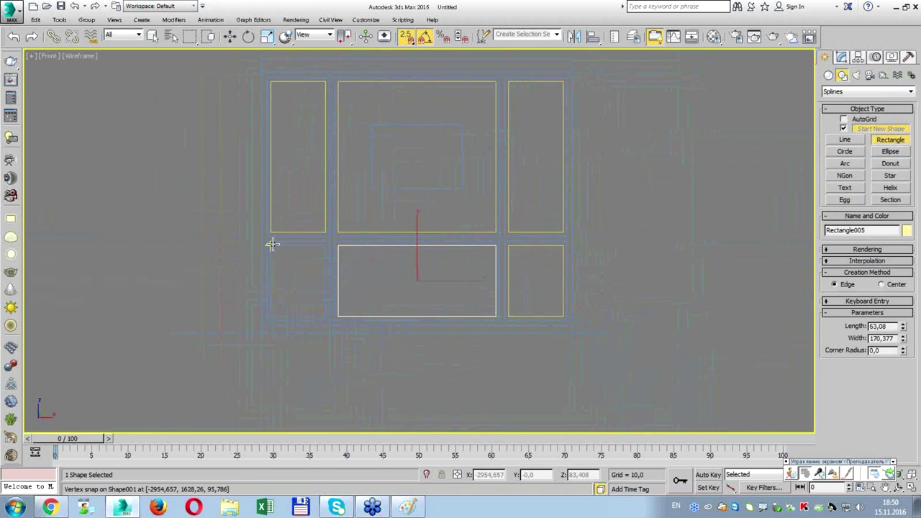
drag(270, 245, 325, 316)
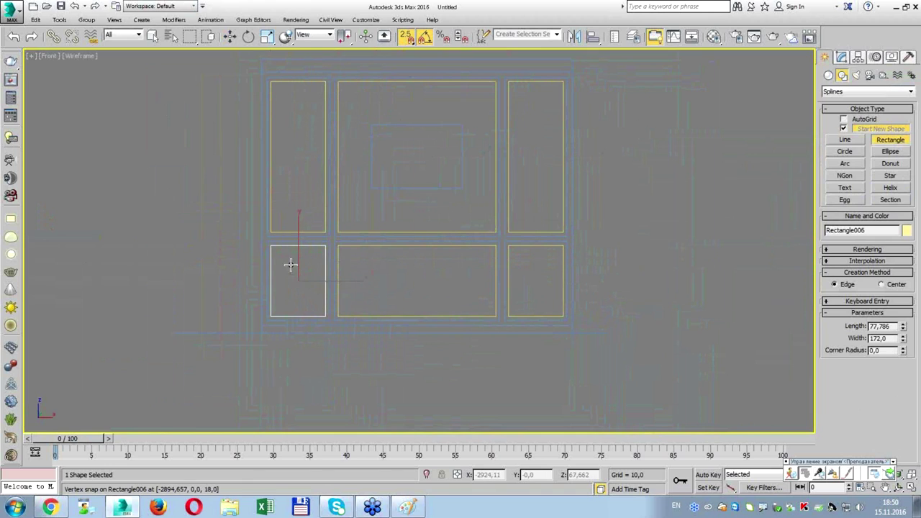
mouse_move(282, 254)
mouse_down()
mouse_move(318, 308)
mouse_move(328, 279)
mouse_up()
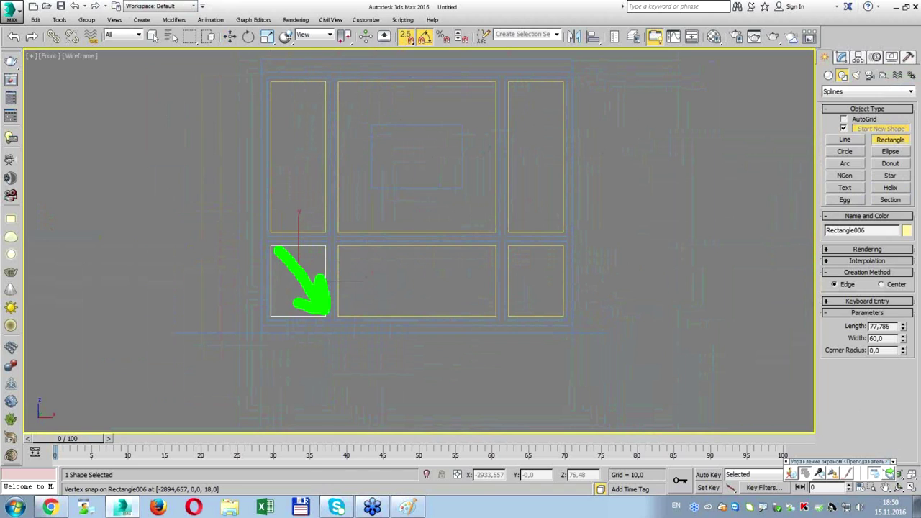
key(Escape)
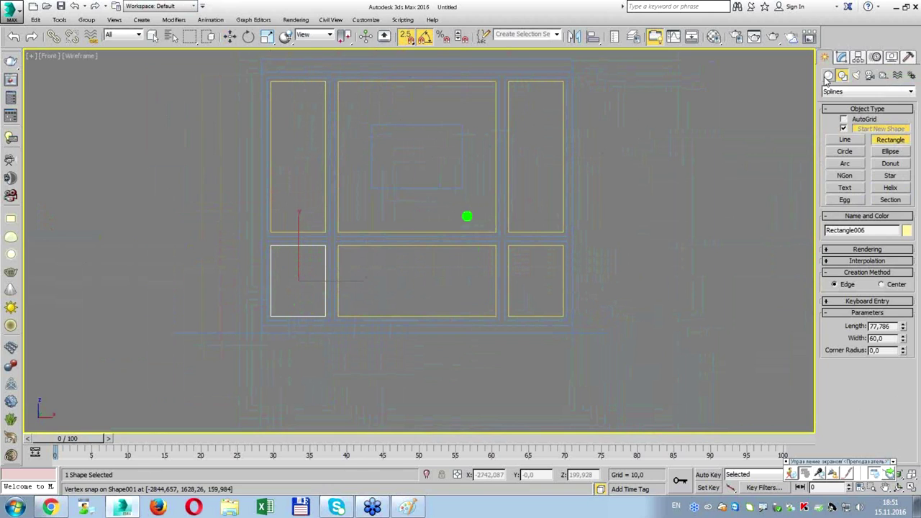
Convert the top-middle panel rectangle to an editable spline.
click(841, 57)
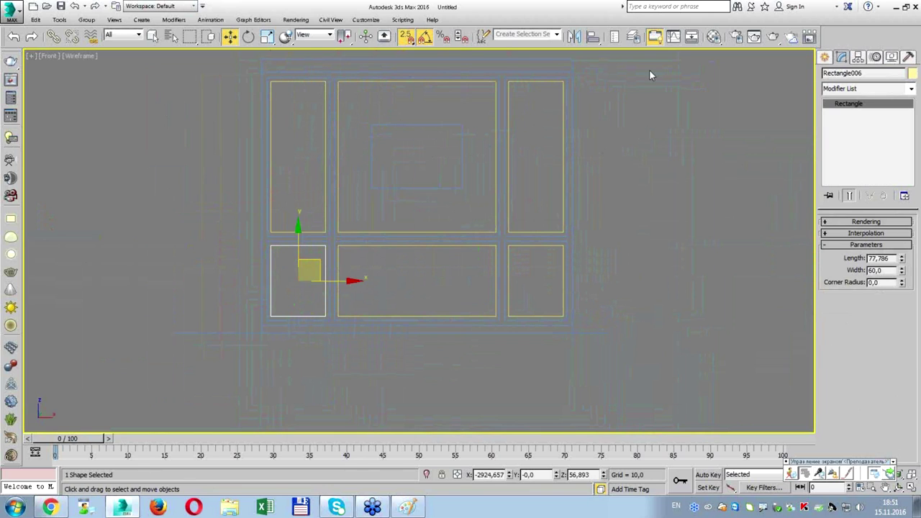
click(421, 82)
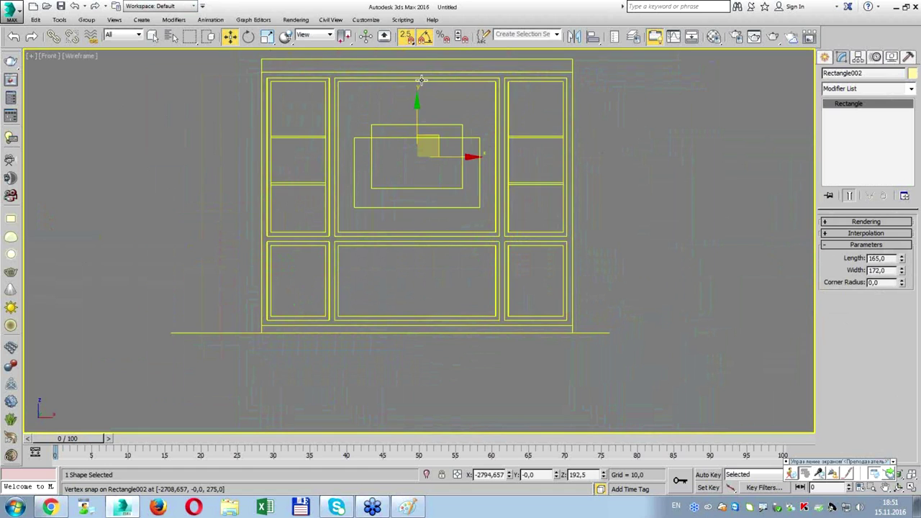
right_click(421, 81)
click(416, 81)
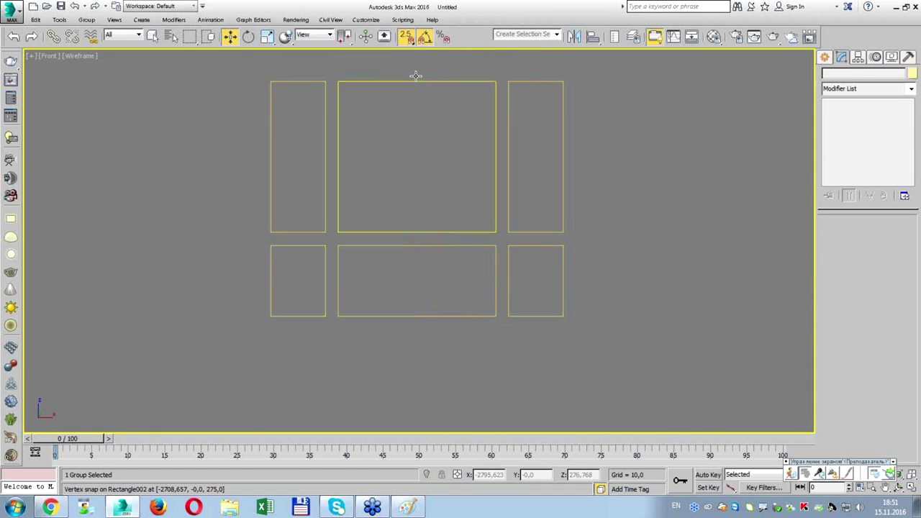
click(416, 80)
right_click(416, 80)
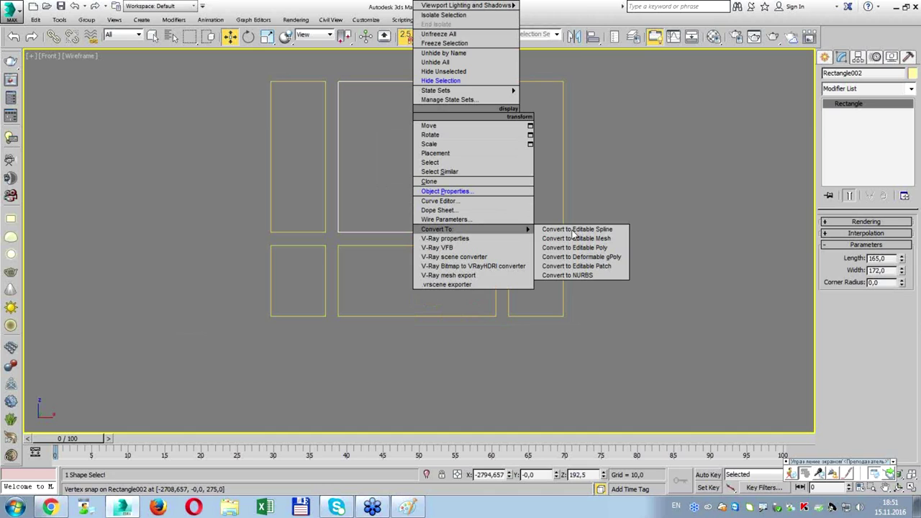
click(576, 229)
Attach the other panel rectangles to it, forming one spline, Rectangle002.
click(843, 259)
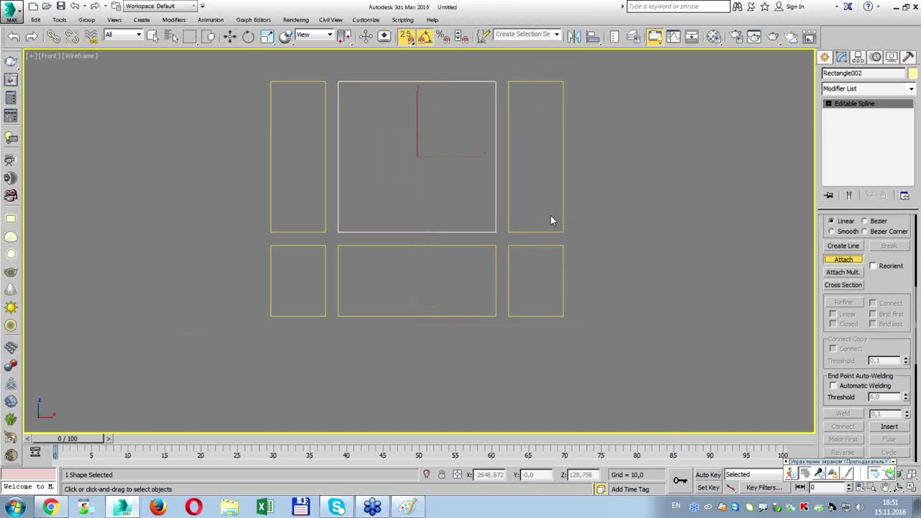
click(482, 245)
click(310, 235)
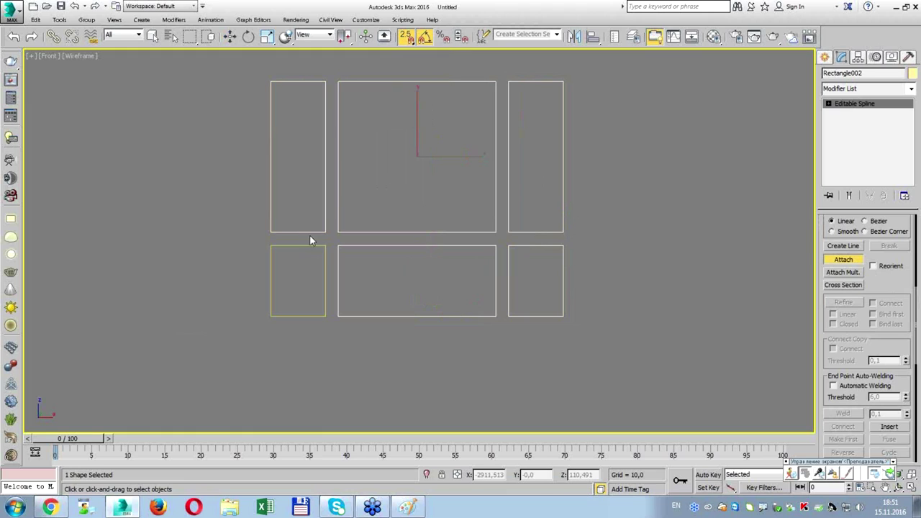
click(307, 246)
right_click(306, 249)
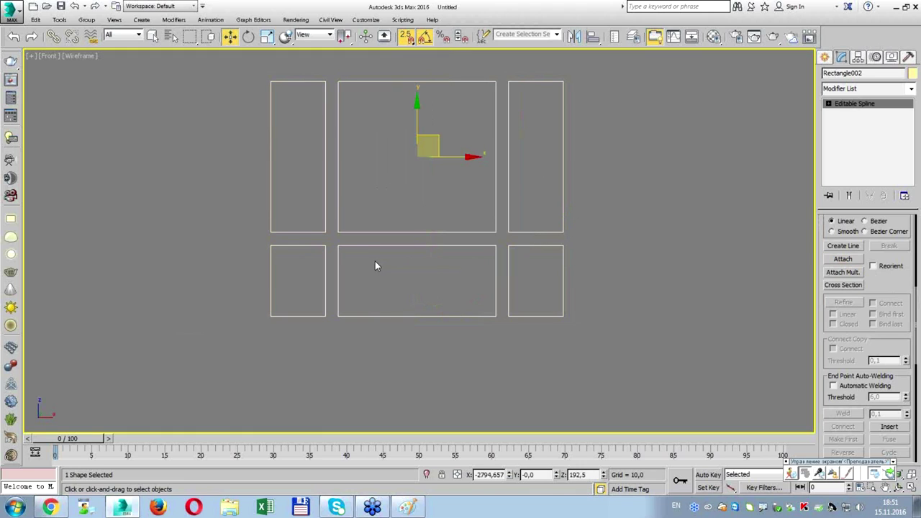
mouse_move(336, 247)
mouse_down()
mouse_move(493, 283)
mouse_move(495, 313)
mouse_move(346, 314)
mouse_move(333, 250)
mouse_up()
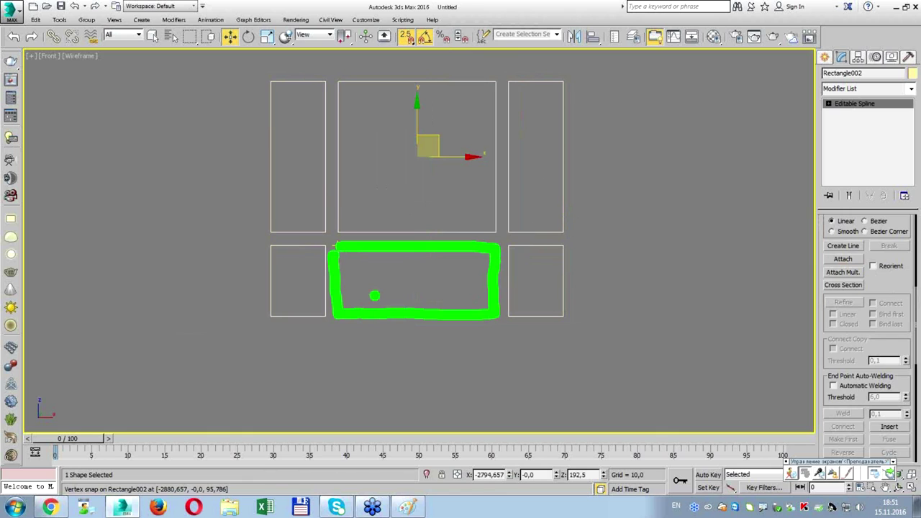
key(Escape)
key(alt+w)
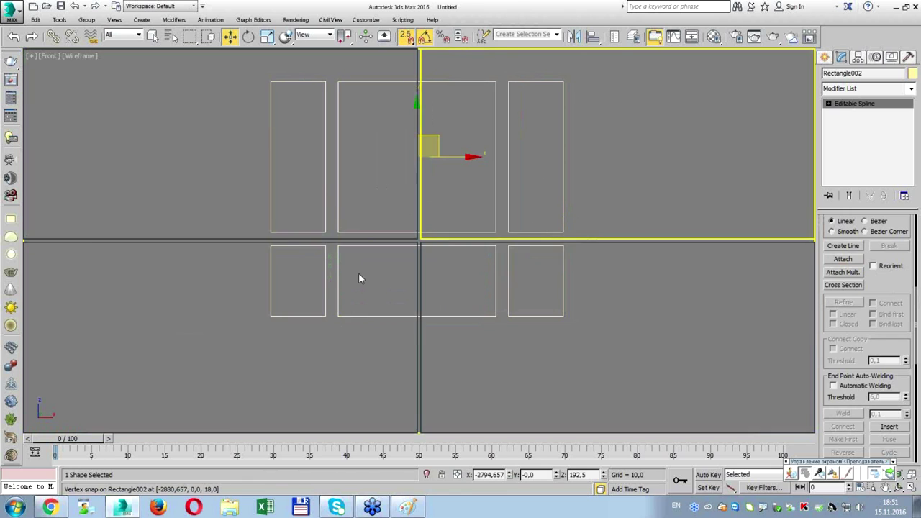
right_click(551, 201)
Unhide all objects in the scene.
click(590, 158)
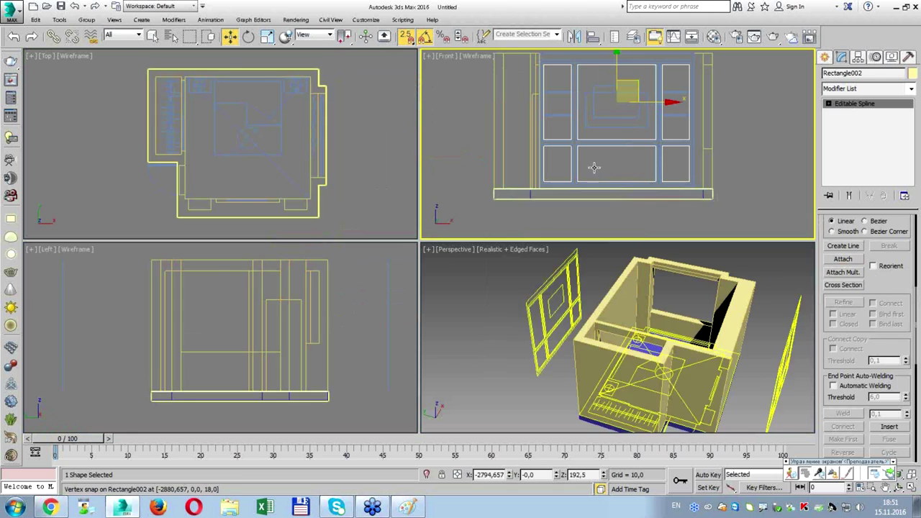
scroll(714, 313, up, 3)
scroll(715, 313, down, 3)
In the Top view, move Rectangle002 onto the back wall's line.
right_click(294, 161)
key(alt+w)
scroll(424, 286, down, 3)
scroll(424, 286, down, 2)
middle_drag(420, 411, 425, 384)
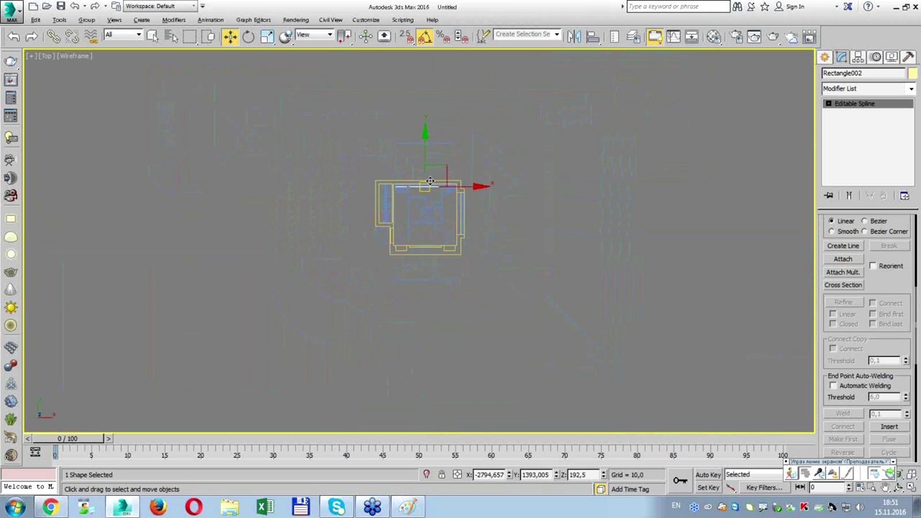
scroll(430, 185, up, 5)
drag(398, 195, 398, 178)
scroll(399, 178, up, 2)
scroll(389, 194, up, 2)
drag(368, 201, 377, 196)
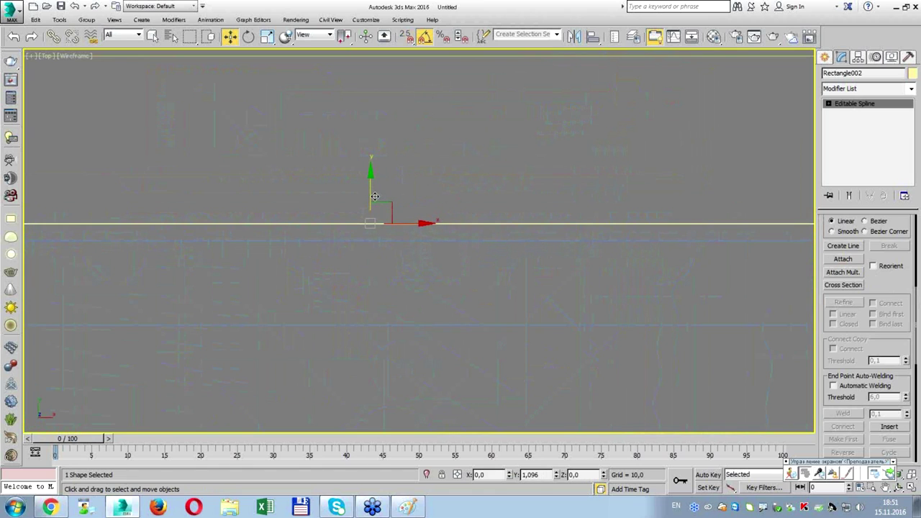
scroll(414, 200, down, 3)
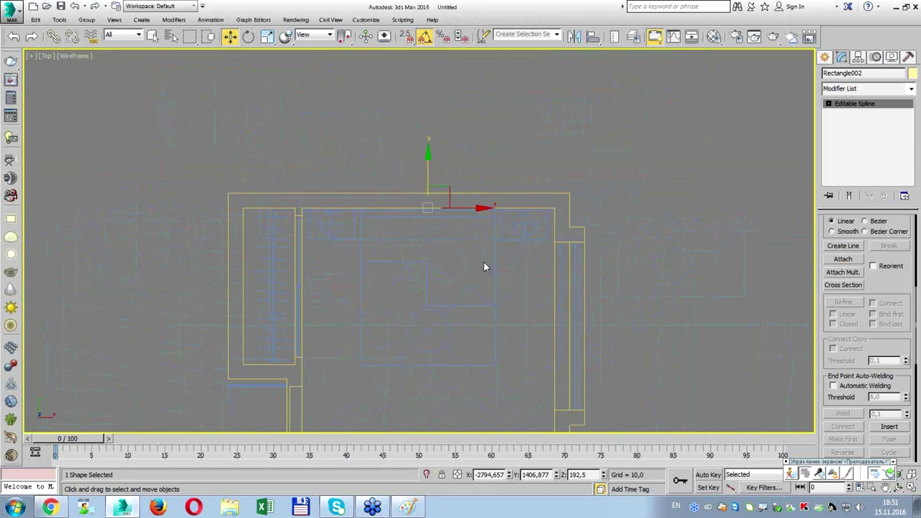
Select the room shell, Line001, and hide everything else.
key(alt+w)
middle_click(522, 288)
key(alt+w)
mouse_move(522, 288)
alt+middle_down()
mouse_move(416, 293)
mouse_move(468, 304)
mouse_move(667, 277)
mouse_move(755, 280)
mouse_move(472, 218)
mouse_move(453, 181)
alt+middle_up()
mouse_move(453, 181)
mouse_down()
mouse_move(452, 333)
mouse_move(575, 203)
mouse_up()
click(405, 147)
right_click(405, 148)
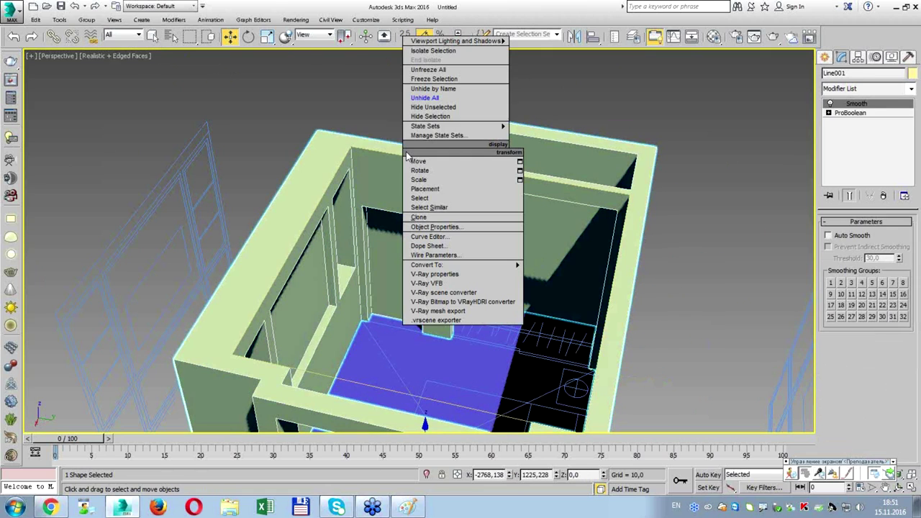
click(425, 107)
key(alt+w)
right_click(486, 203)
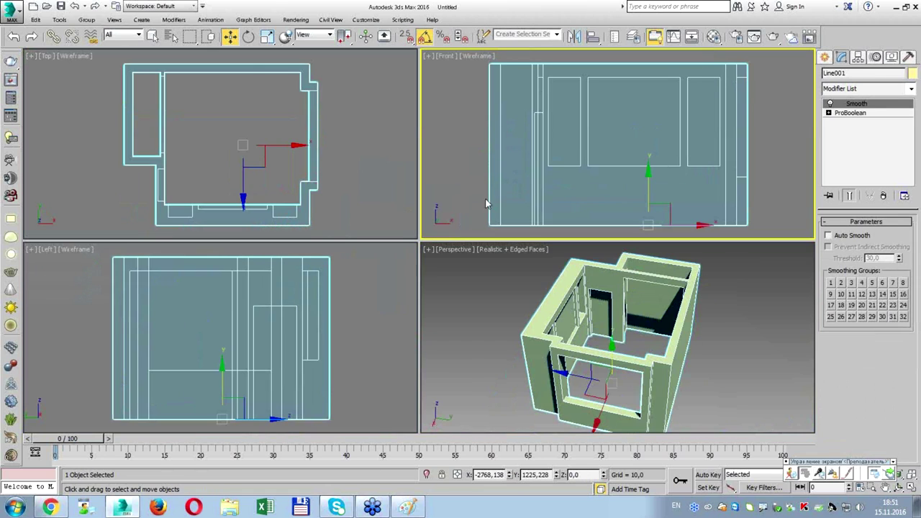
click(394, 282)
click(825, 57)
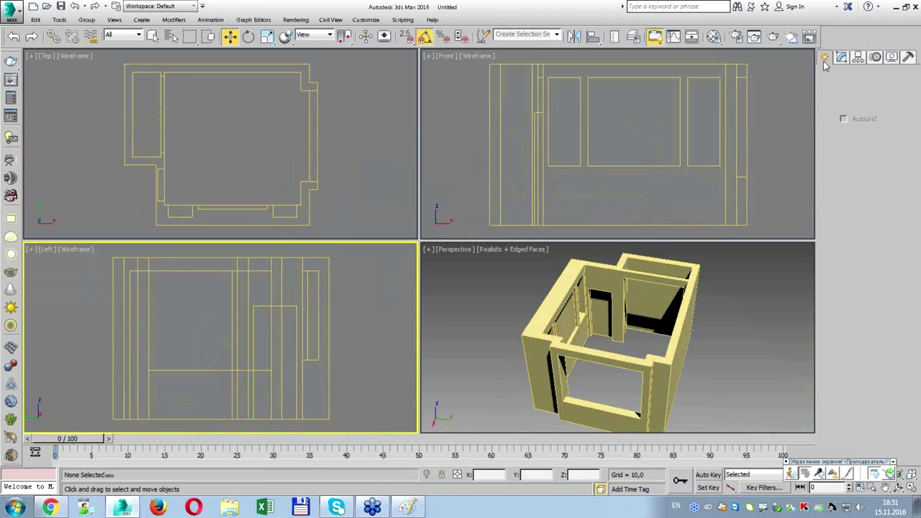
Draw two door rectangles in the Left view, 275×190 and 210×80.
click(842, 75)
click(890, 140)
middle_drag(374, 276, 347, 283)
key(s)
drag(121, 263, 221, 410)
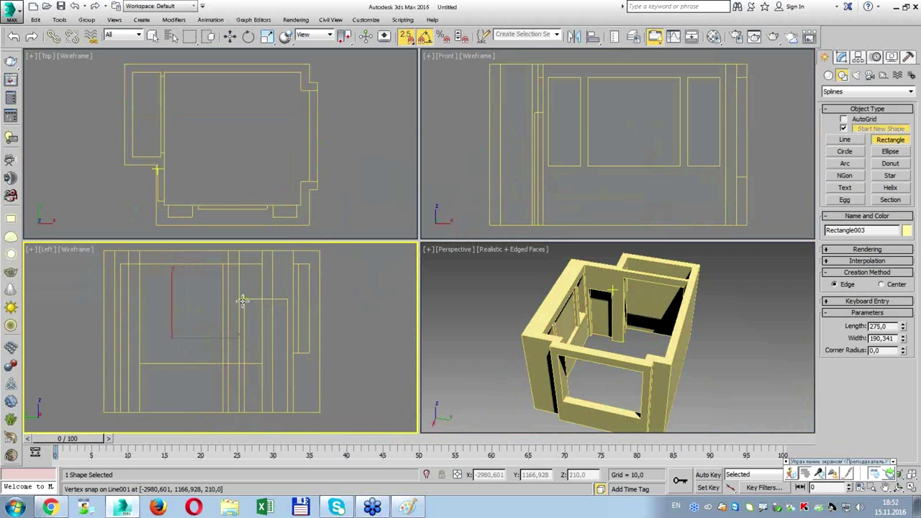
drag(244, 299, 286, 410)
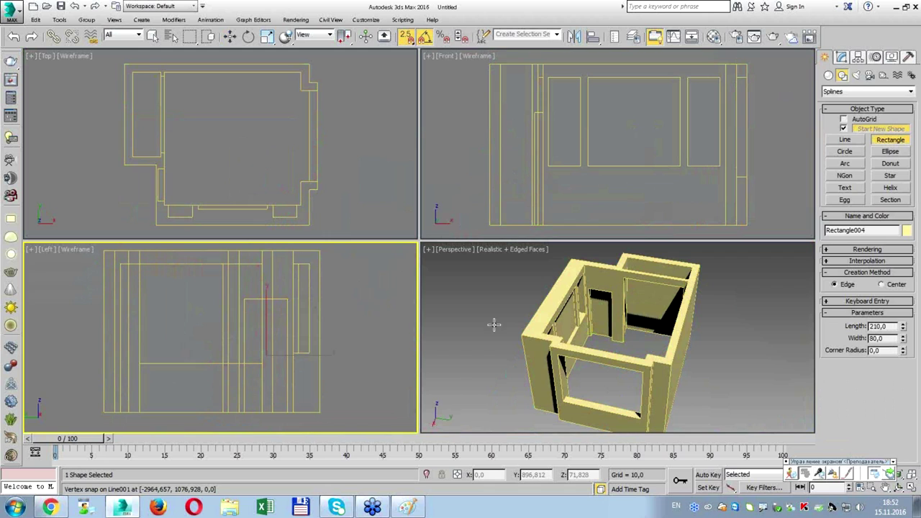
Hide the room shell so only the door outlines show.
click(546, 296)
key(w)
right_click(663, 295)
click(561, 264)
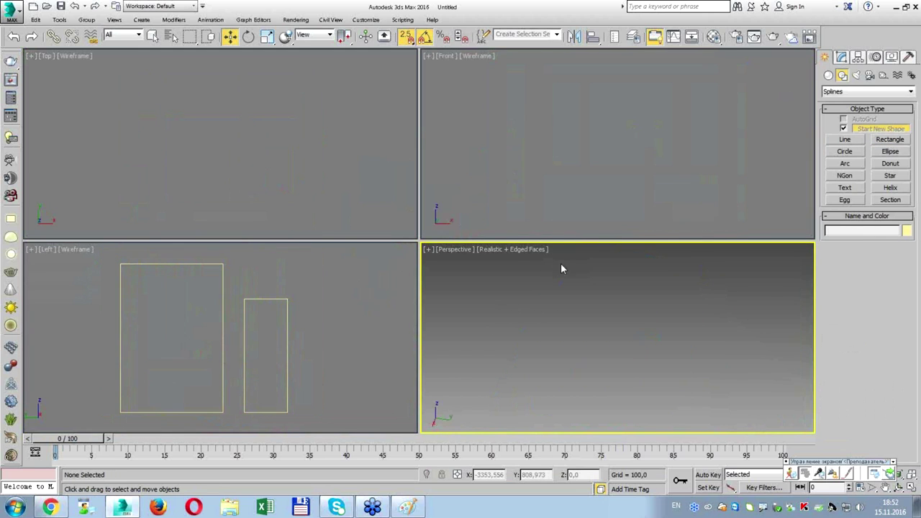
Add Edit Spline to the larger door outline and attach the narrow one.
click(258, 272)
click(841, 56)
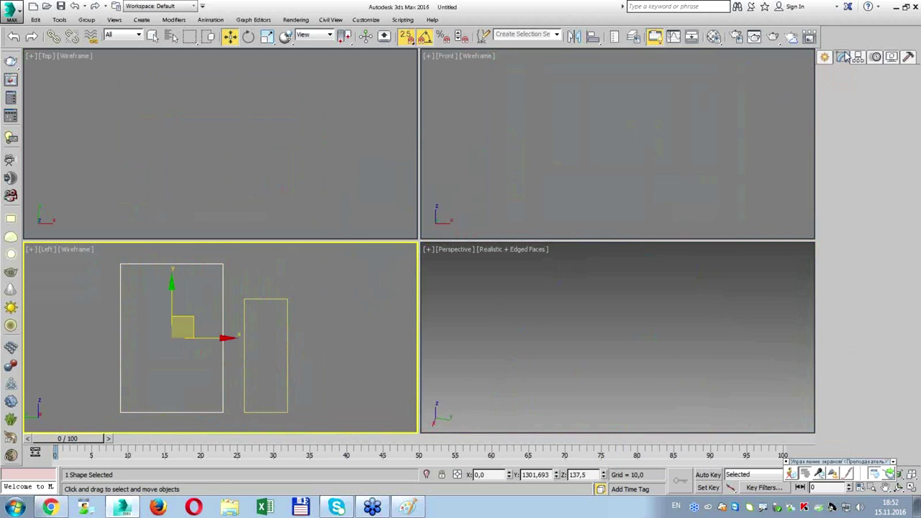
click(847, 88)
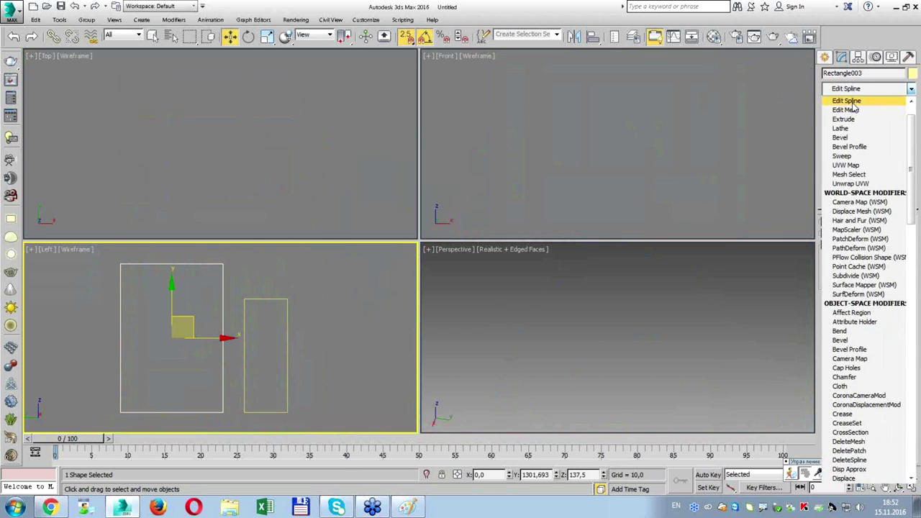
click(845, 98)
drag(842, 289, 828, 176)
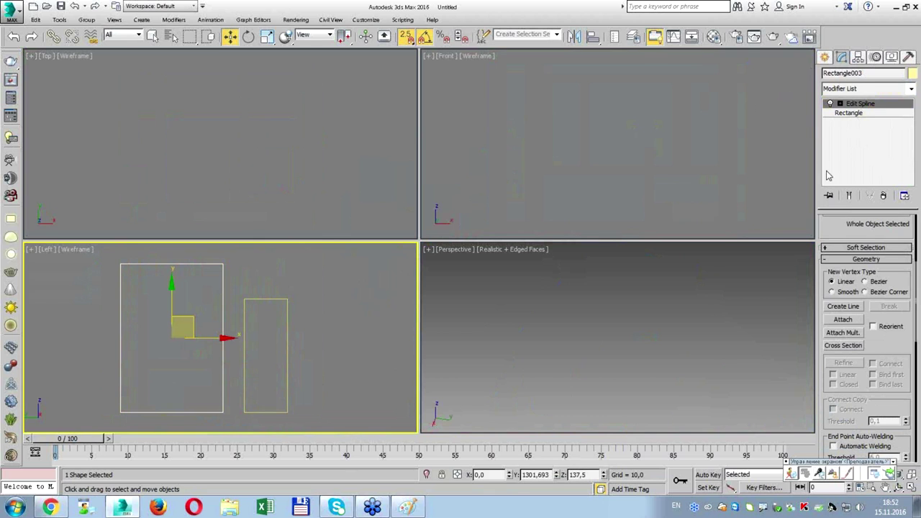
click(842, 319)
click(287, 300)
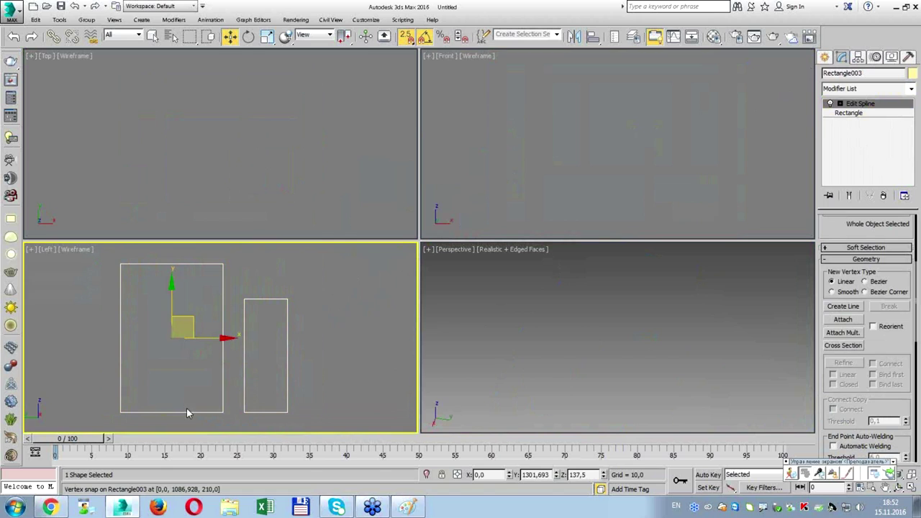
Select and remove the bottom segments of both door outlines.
key(1)
drag(185, 391, 224, 446)
key(2)
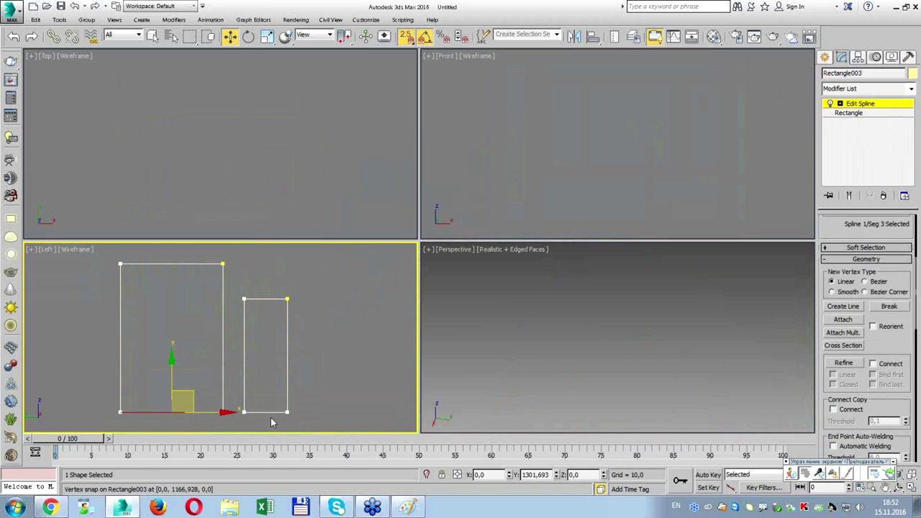
click(272, 412)
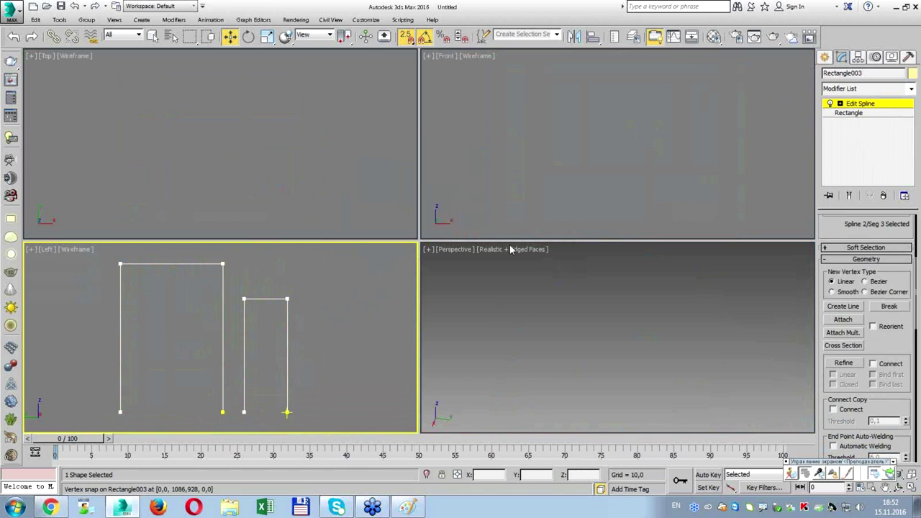
click(870, 104)
right_click(644, 318)
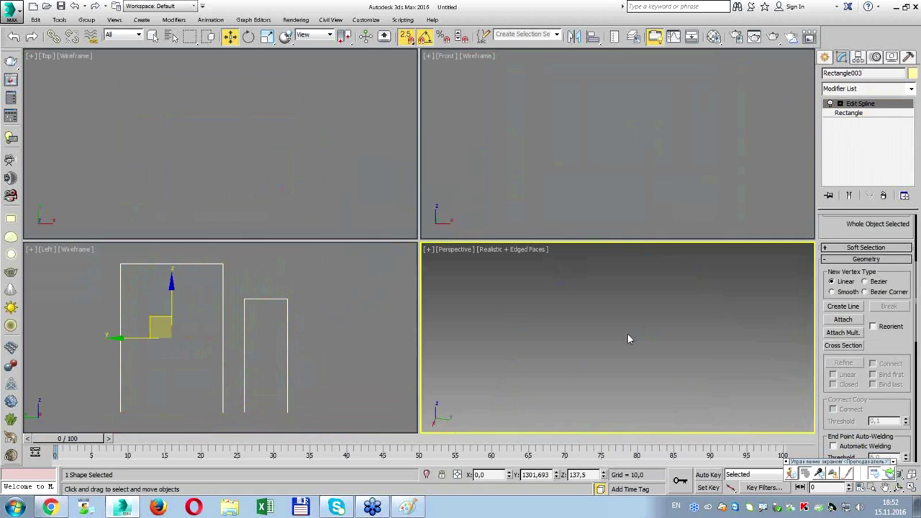
Rename the door outline shape to doorframes.
right_click(626, 312)
click(876, 73)
text(doorframes)
Unhide all scene objects.
right_click(289, 280)
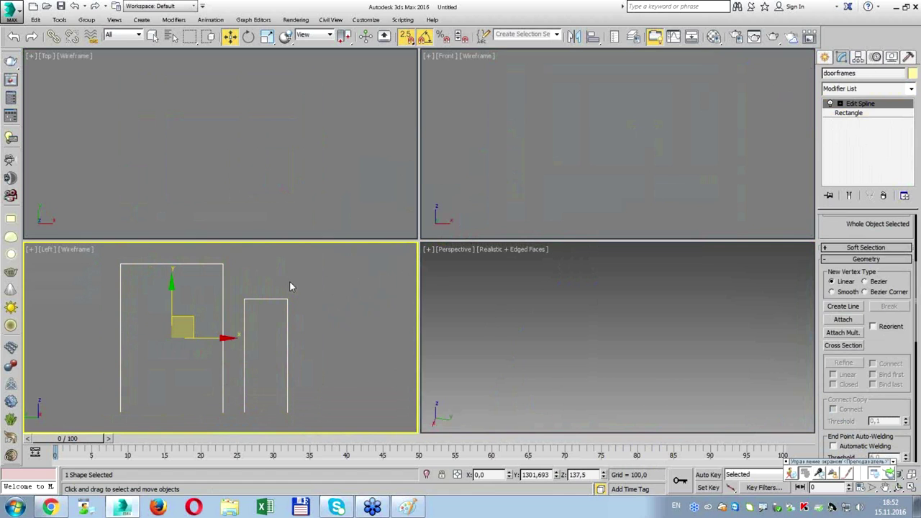
right_click(334, 302)
click(360, 253)
In the Top view, move the six room objects to the scene origin 0,0.
middle_click(242, 196)
scroll(247, 181, down, 5)
middle_drag(249, 191, 269, 146)
mouse_move(327, 150)
middle_down()
mouse_move(284, 172)
mouse_move(274, 144)
middle_up()
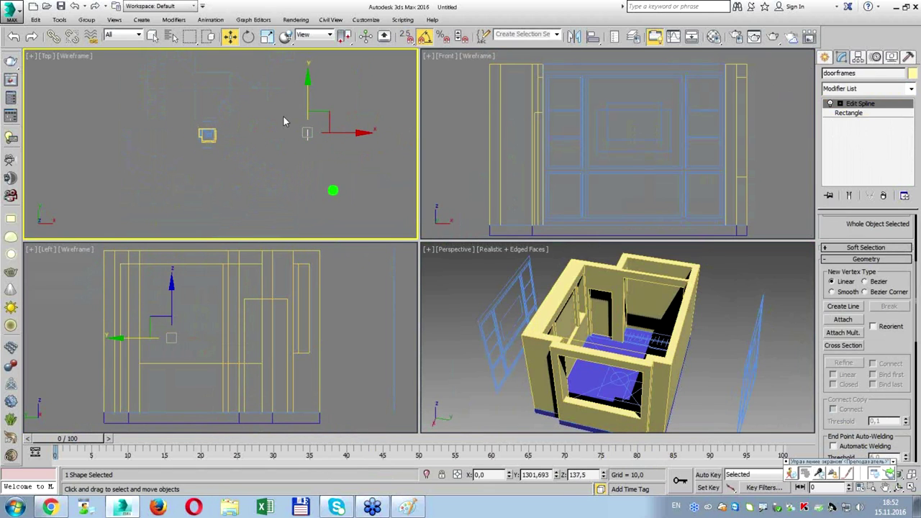
key(g)
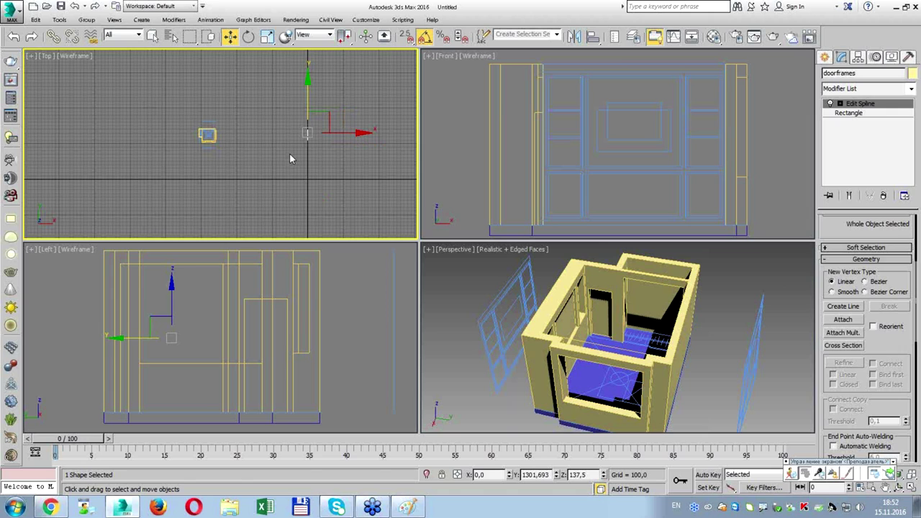
click(290, 155)
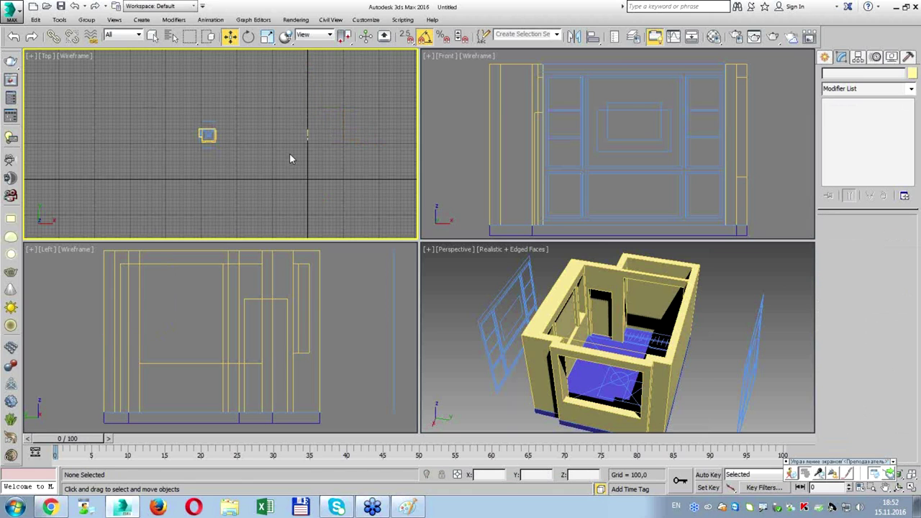
middle_drag(290, 154, 268, 132)
click(186, 113)
drag(186, 110, 305, 139)
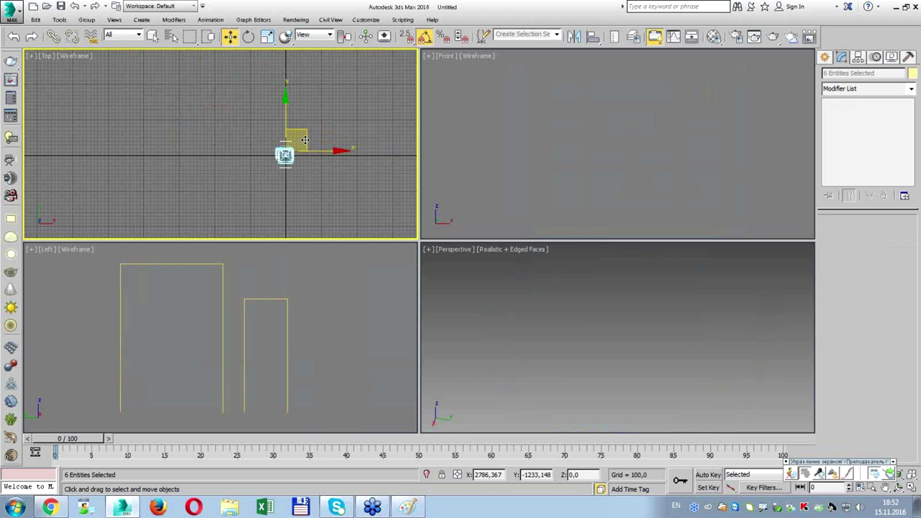
Select the doorframes shape and move it into the room.
key(z)
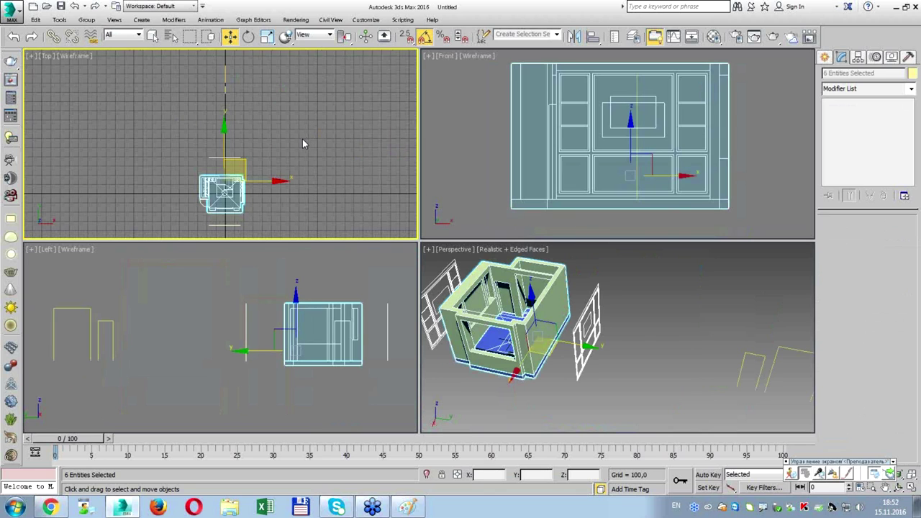
click(269, 106)
click(124, 303)
click(124, 273)
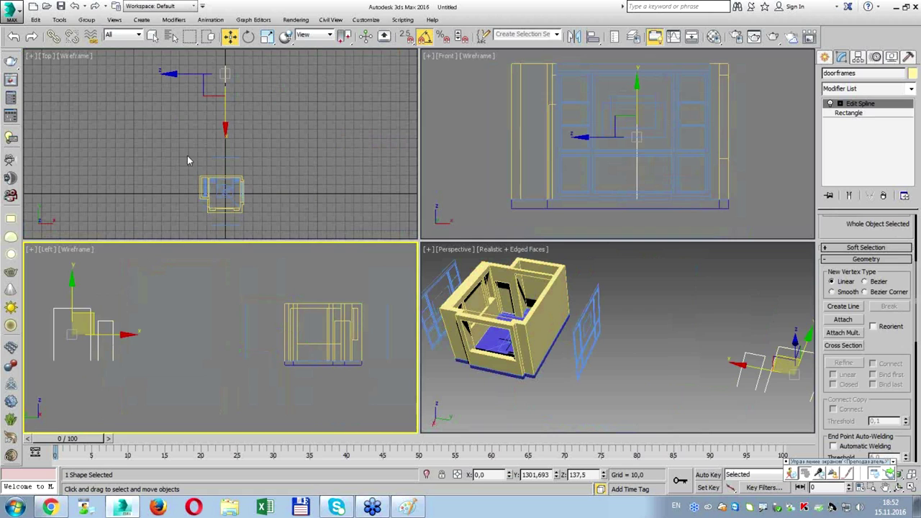
middle_drag(185, 140, 188, 139)
drag(251, 63, 240, 180)
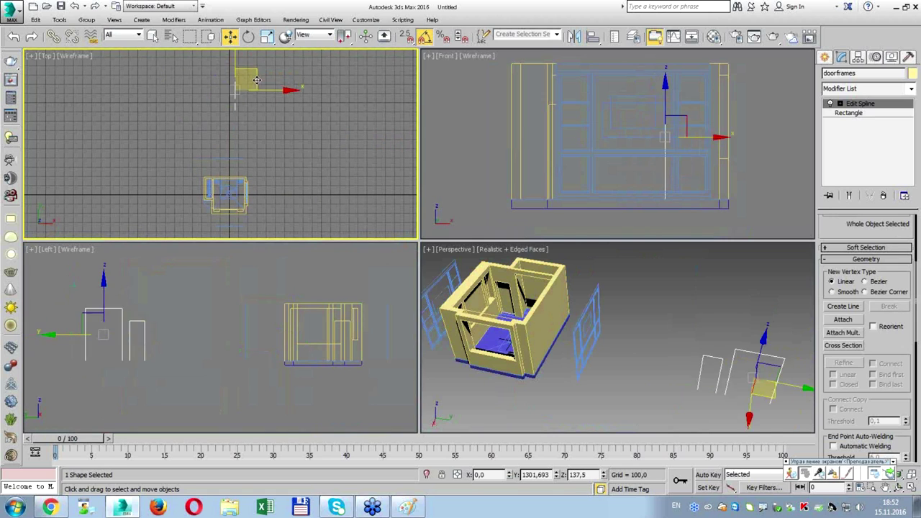
key(z)
In a maximized Top view, snap the doorframes onto the wall opening's edge with vertex snapping.
scroll(219, 167, up, 3)
key(alt+w)
drag(424, 166, 355, 123)
scroll(355, 295, up, 3)
key(s)
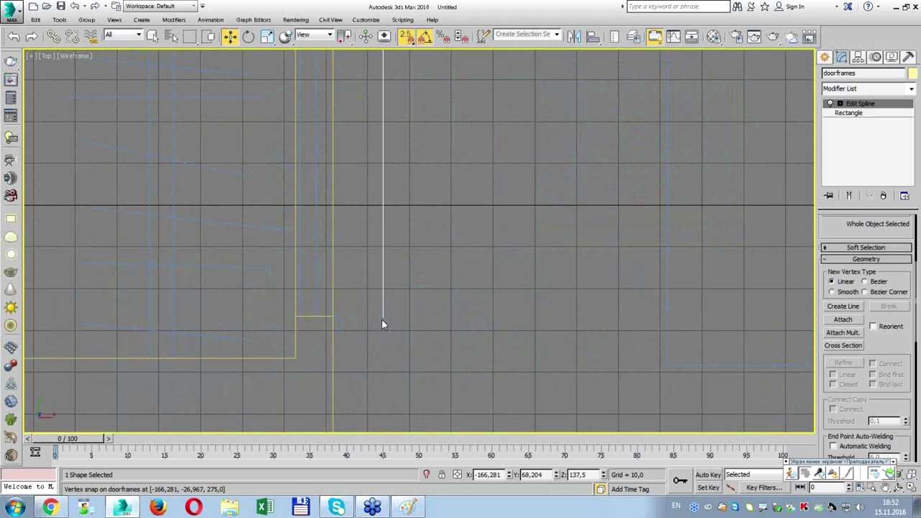
drag(382, 316, 330, 315)
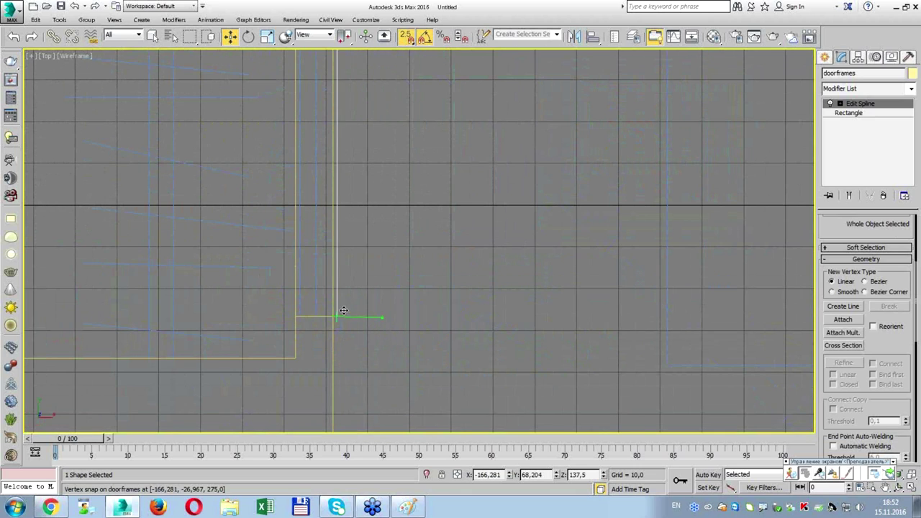
key(alt+w)
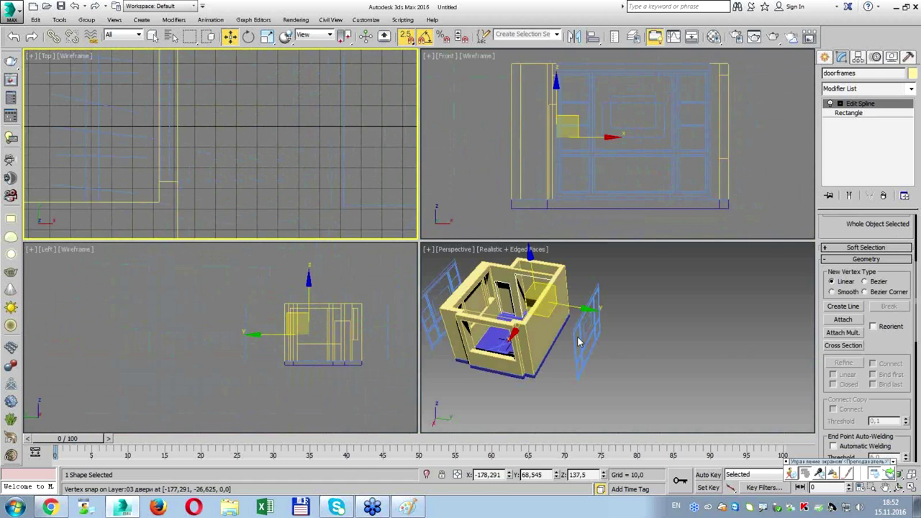
Orbit the maximized Perspective view, deselect the door frames and open the application menu.
right_click(576, 350)
key(alt+w)
mouse_move(579, 343)
middle_down()
mouse_move(293, 224)
mouse_move(323, 280)
middle_up()
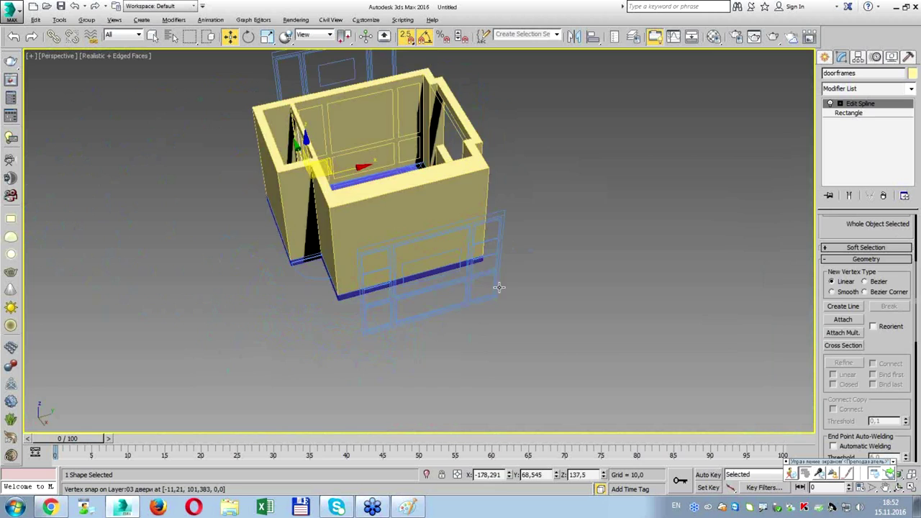
alt+middle_drag(323, 280, 587, 368)
click(586, 368)
scroll(550, 169, up, 3)
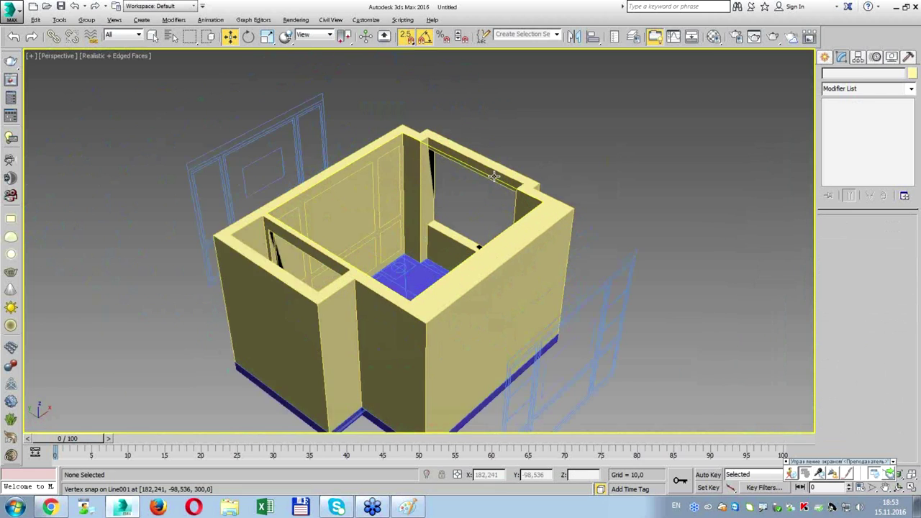
scroll(518, 170, up, 3)
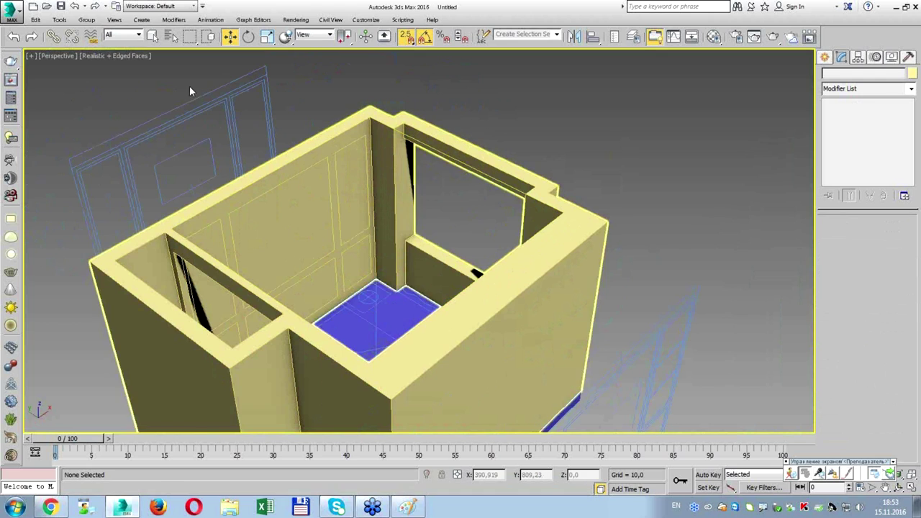
click(10, 13)
mouse_move(40, 163)
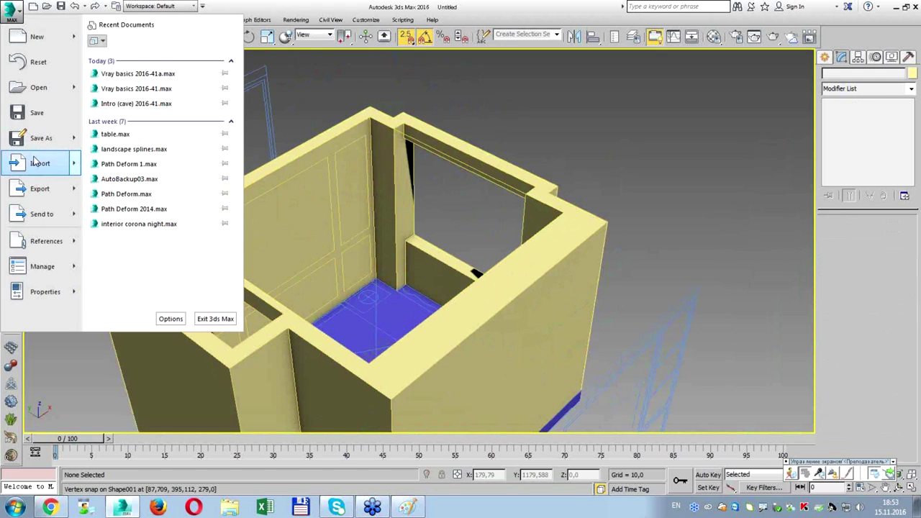
Merge the first three profile shapes from D:\90minutesRoom\classic shapes.max into the scene.
click(135, 106)
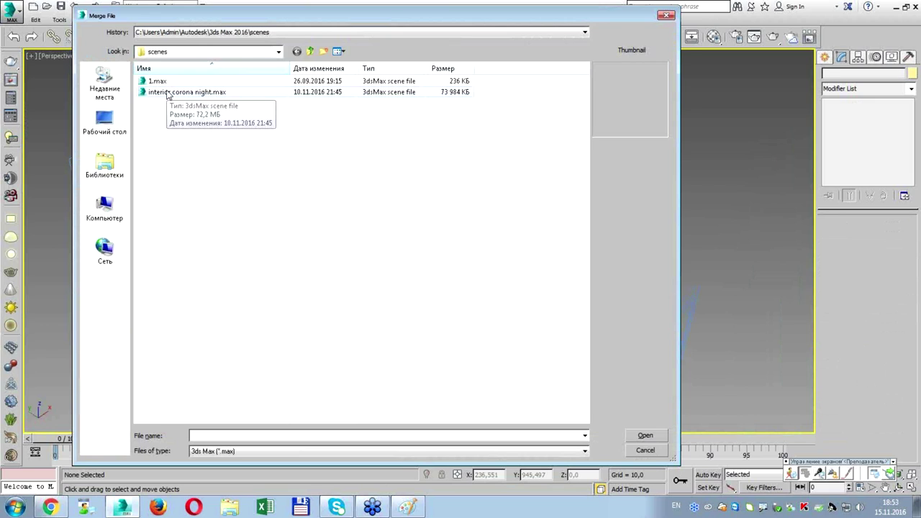
click(202, 53)
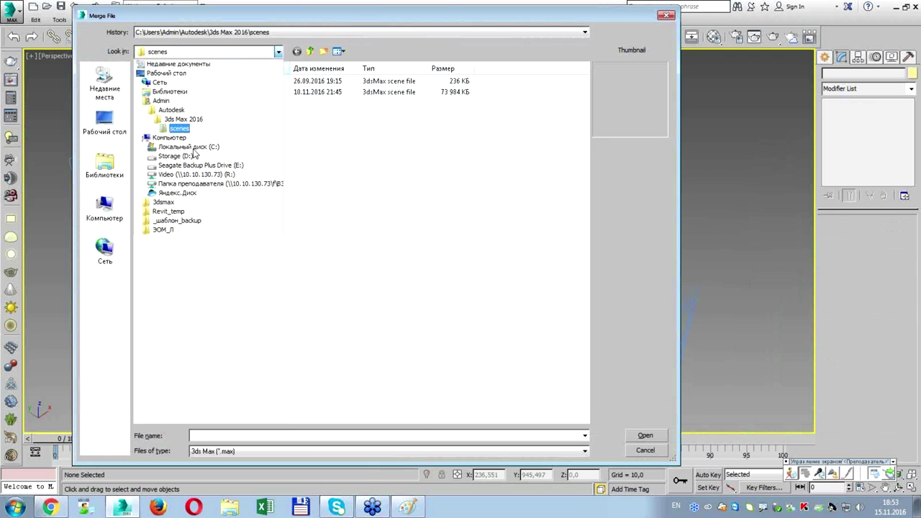
click(176, 156)
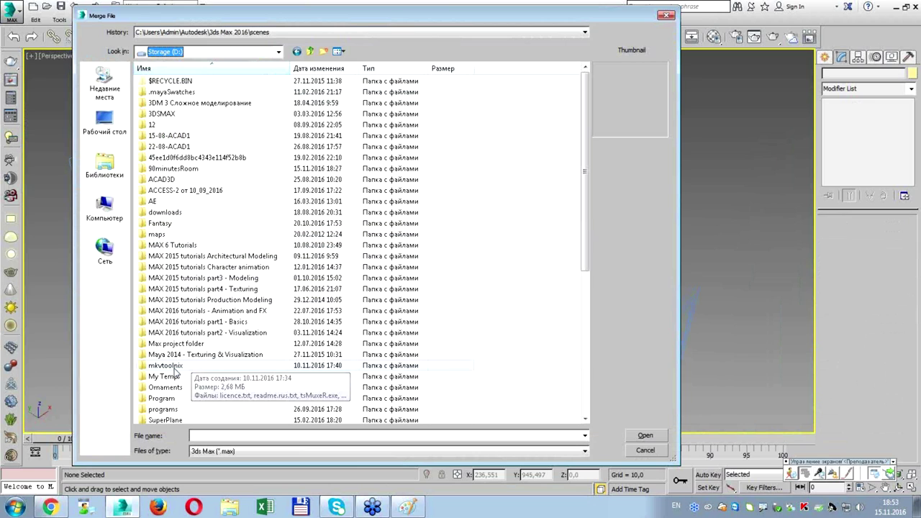
double_click(186, 171)
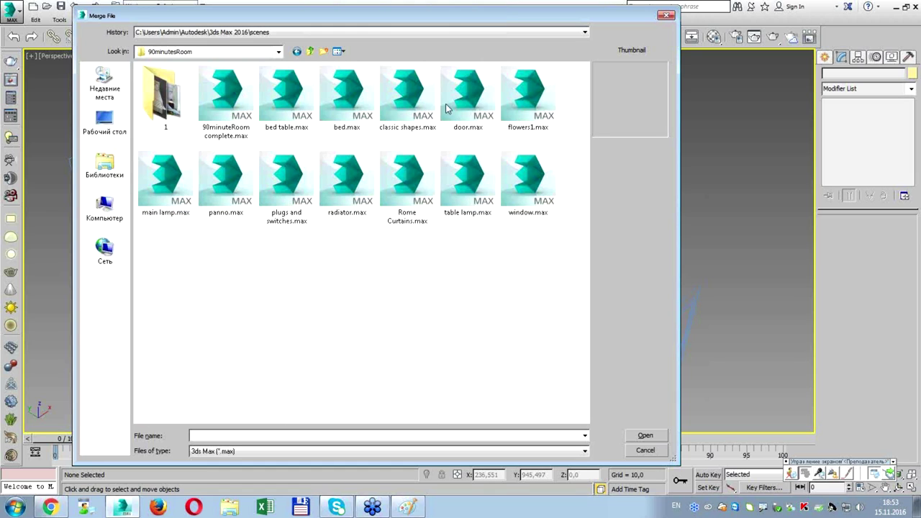
click(412, 109)
double_click(412, 108)
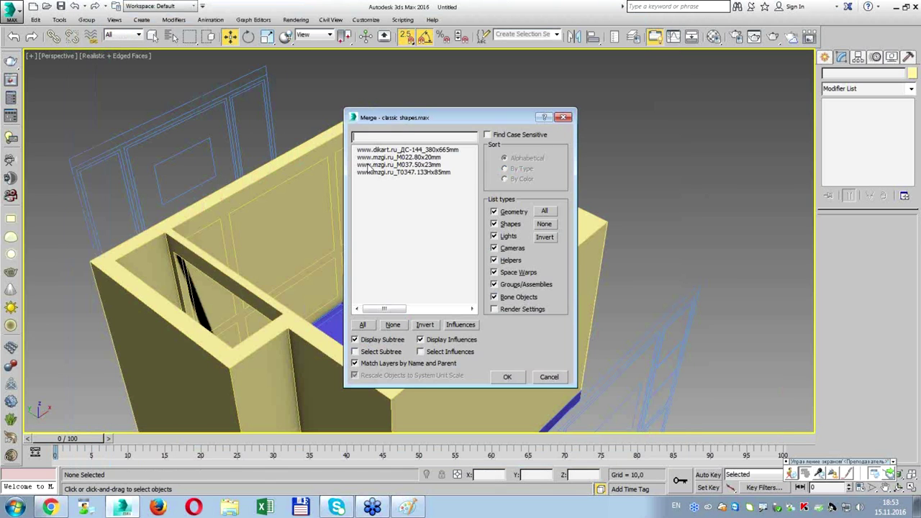
drag(385, 151, 389, 164)
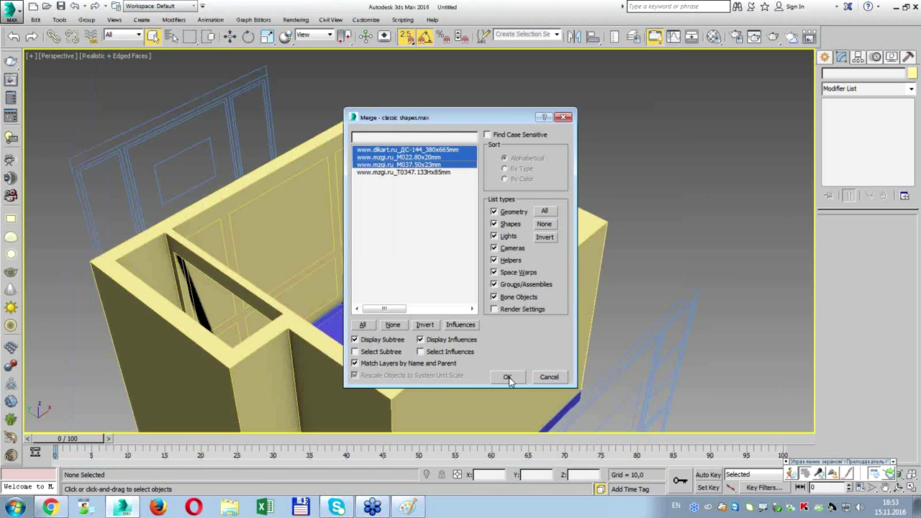
click(507, 377)
key(alt+w)
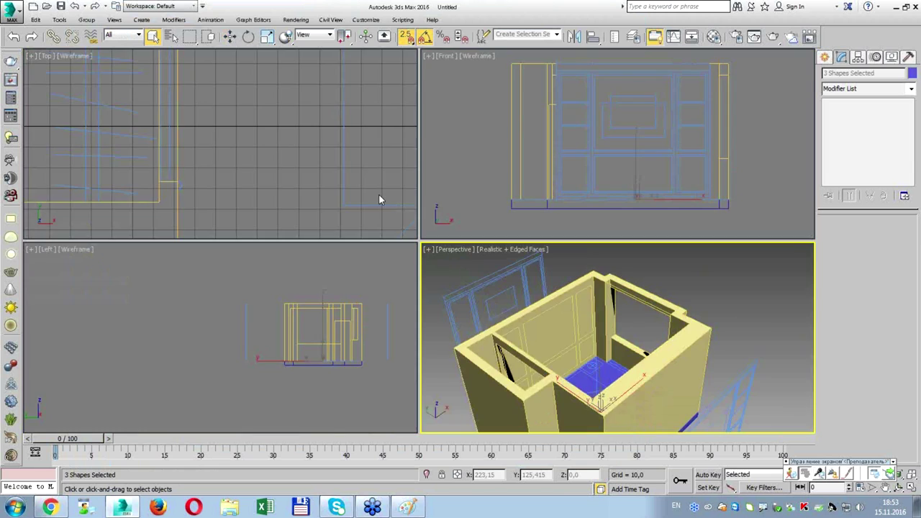
Move the three merged profiles to the room's wall corner in the maximized Top view.
right_click(365, 184)
key(alt+w)
key(z)
scroll(409, 191, down, 5)
scroll(409, 191, down, 3)
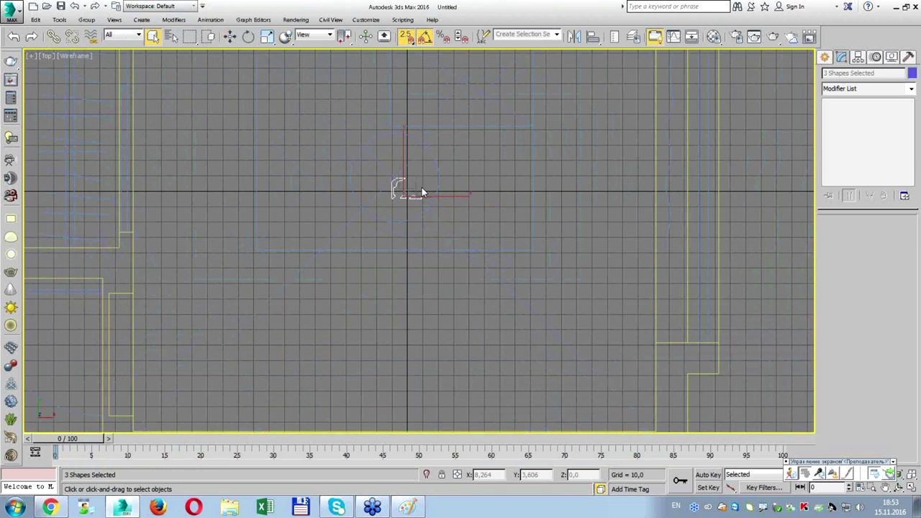
key(w)
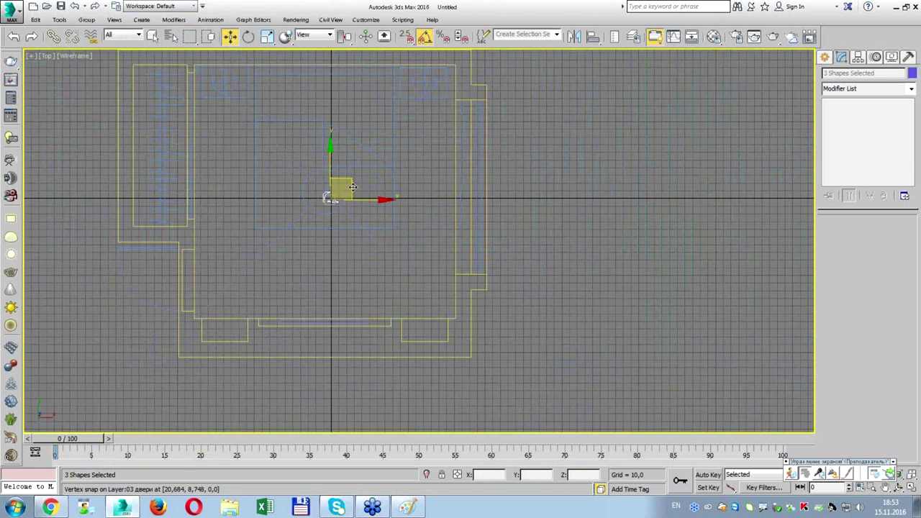
drag(343, 193, 524, 294)
Move the dome profile up toward the cornice profile and the wide lower profile left.
scroll(495, 314, up, 10)
key(alt+w)
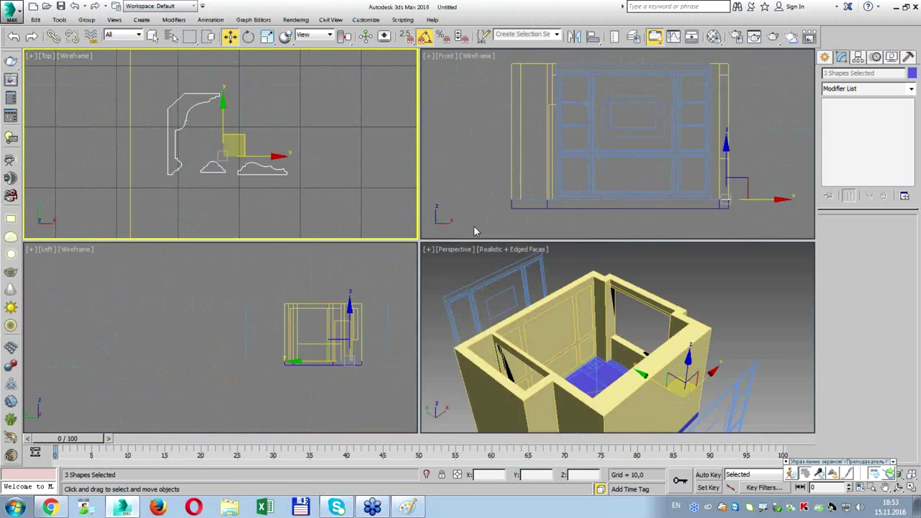
key(alt+w)
key(alt+w)
middle_click(338, 206)
key(alt+w)
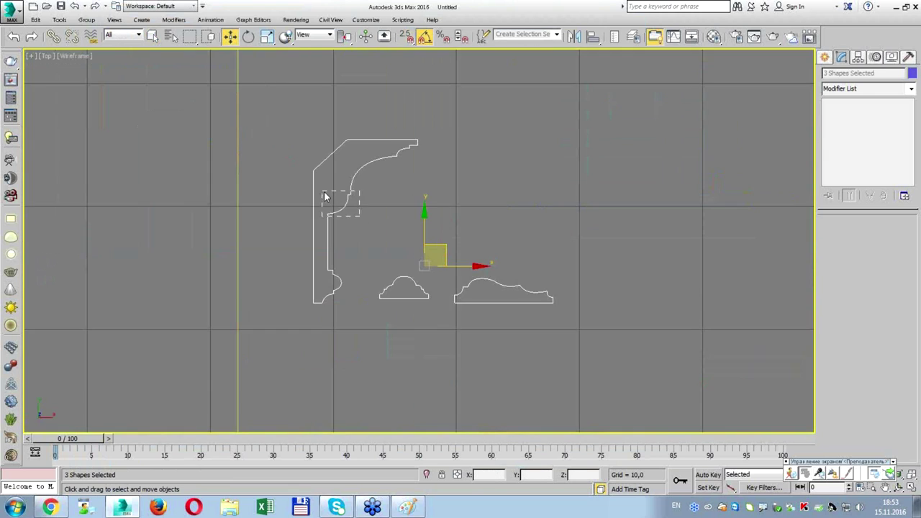
click(363, 223)
click(406, 298)
drag(421, 282, 427, 216)
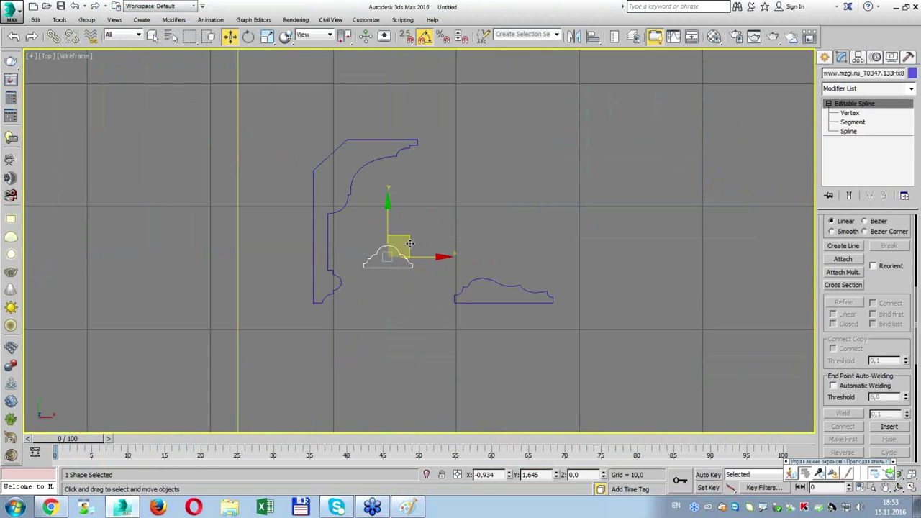
drag(463, 287, 381, 294)
scroll(403, 299, up, 3)
click(541, 166)
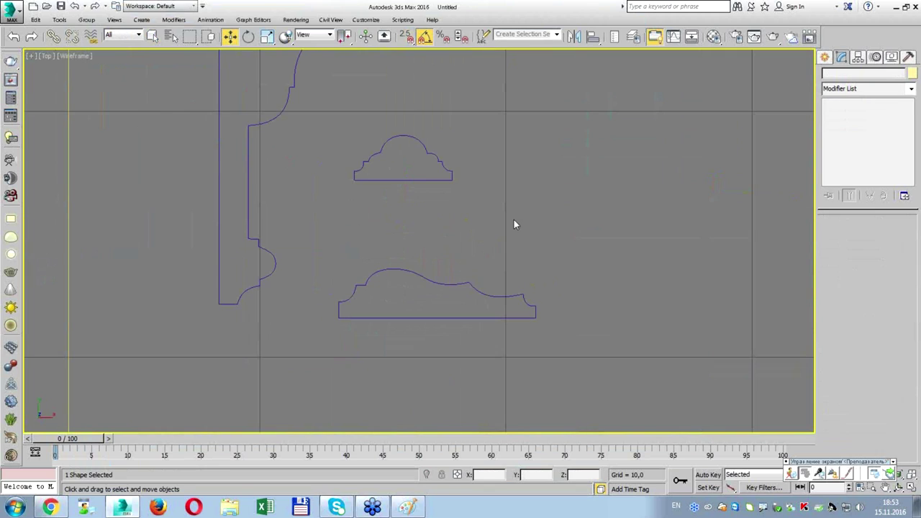
Reposition the profile shapes further in the Top view so they sit apart.
middle_drag(542, 166, 523, 205)
mouse_move(504, 137)
mouse_down()
mouse_move(507, 274)
mouse_move(543, 232)
mouse_move(491, 133)
mouse_up()
mouse_move(623, 194)
mouse_down()
mouse_move(587, 248)
mouse_move(568, 180)
mouse_up()
drag(666, 155, 705, 229)
drag(651, 244, 659, 260)
drag(505, 57, 529, 97)
drag(553, 94, 569, 114)
mouse_move(558, 45)
mouse_down()
mouse_move(582, 72)
mouse_move(619, 22)
mouse_up()
mouse_move(658, 115)
mouse_down()
mouse_move(680, 115)
mouse_move(734, 162)
mouse_move(741, 238)
mouse_move(680, 237)
mouse_up()
drag(669, 122, 687, 327)
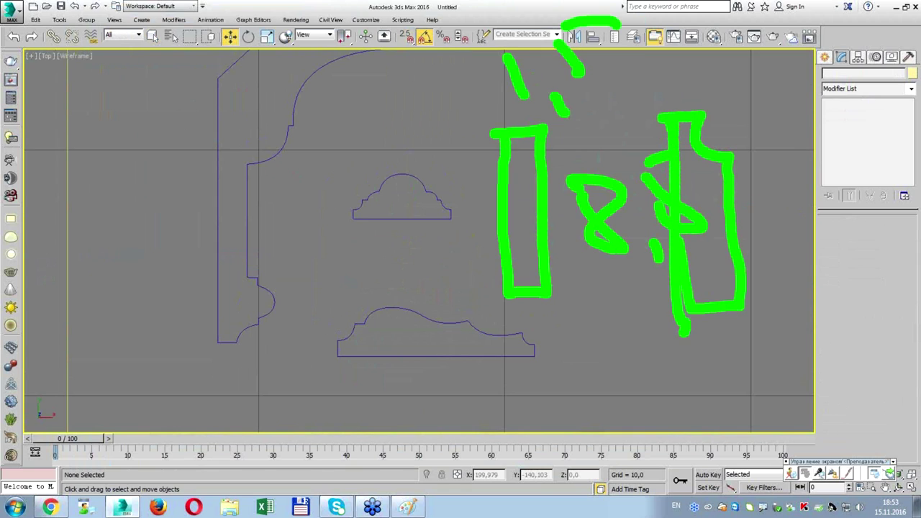
mouse_move(743, 66)
mouse_down()
mouse_move(768, 122)
mouse_move(772, 277)
mouse_up()
click(764, 289)
key(Escape)
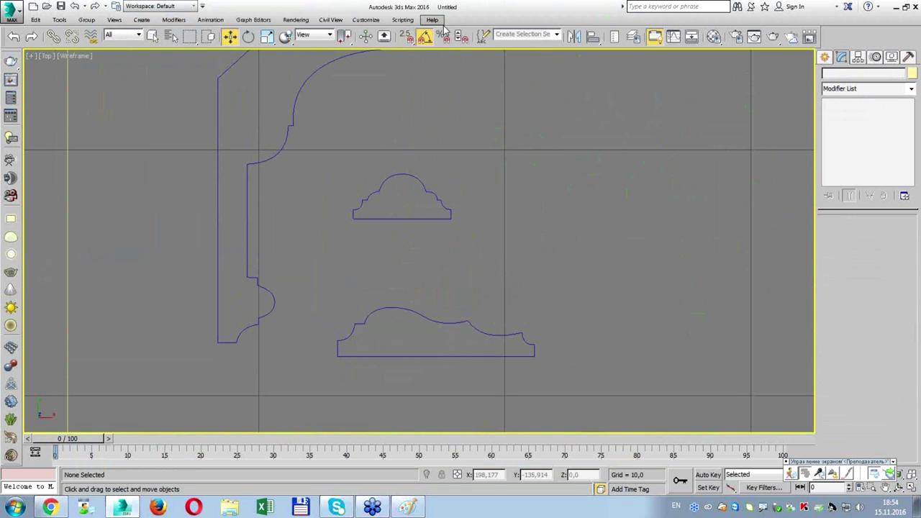
Draw a tall Rectangle beside the profiles with Length 8,5 and Width 1,5.
click(824, 57)
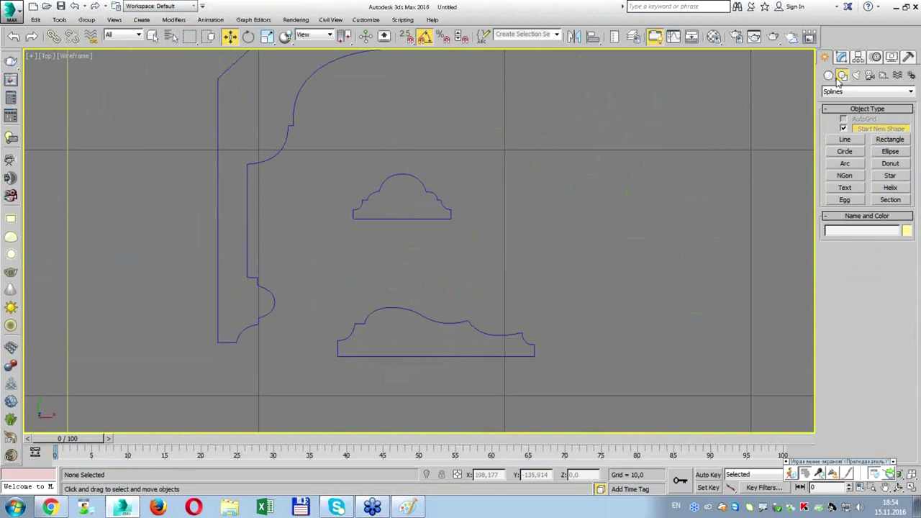
click(884, 142)
drag(515, 93, 550, 244)
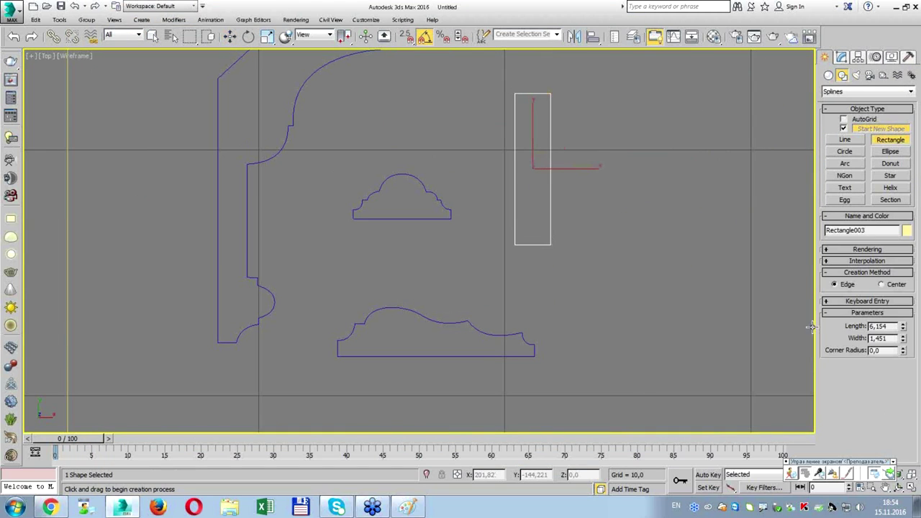
click(903, 324)
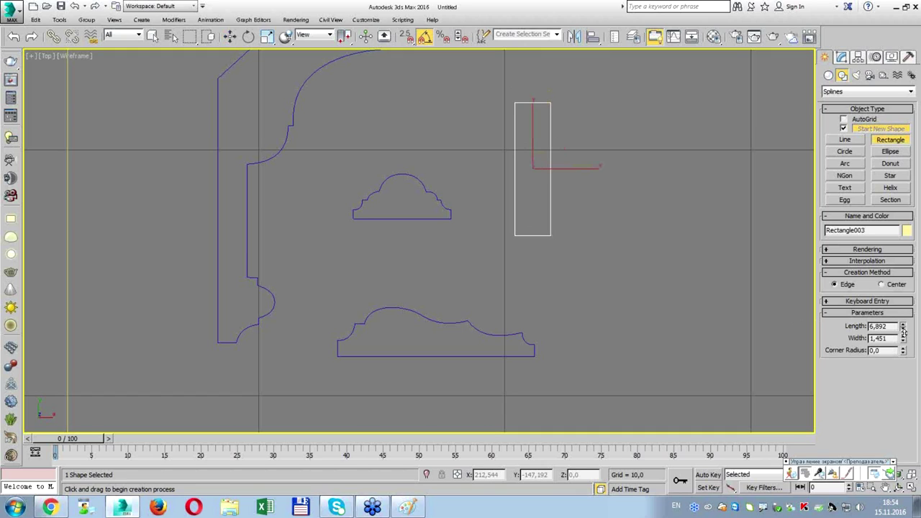
click(903, 323)
key(Return)
text(8,5)
key(Tab)
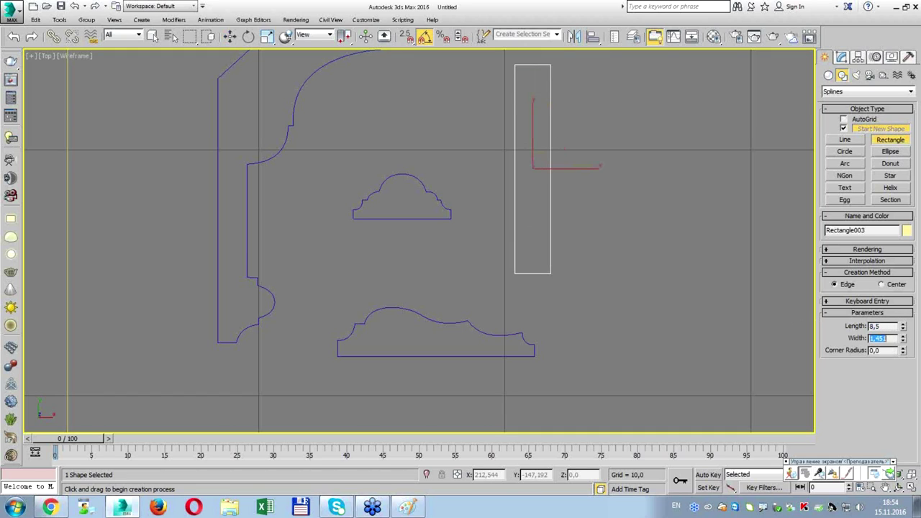
text(1)
key(Return)
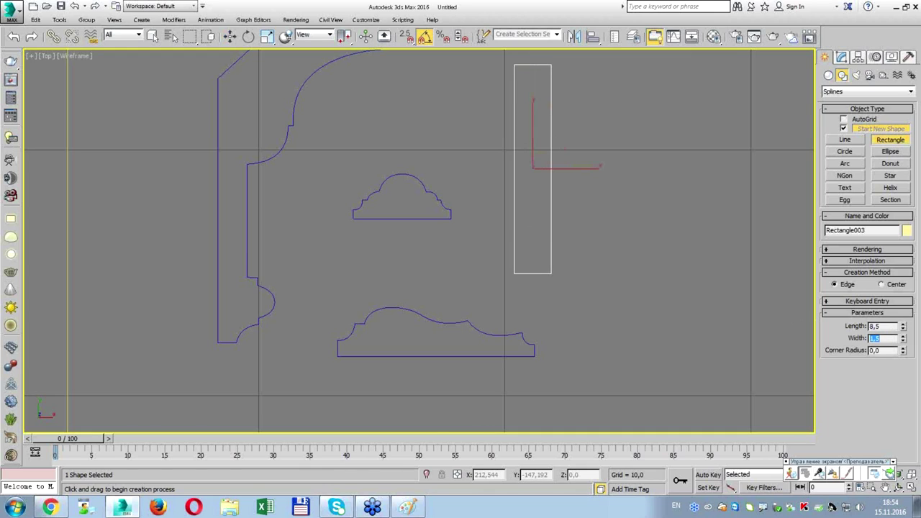
middle_drag(631, 169, 604, 188)
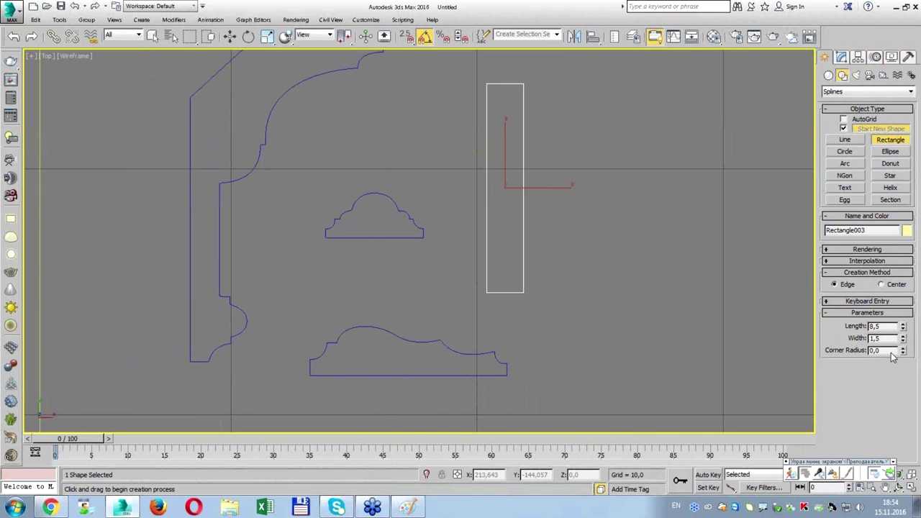
click(845, 139)
Draw a closed line profile snapped to the rectangle, with an angled notch near the top.
scroll(481, 72, up, 3)
key(s)
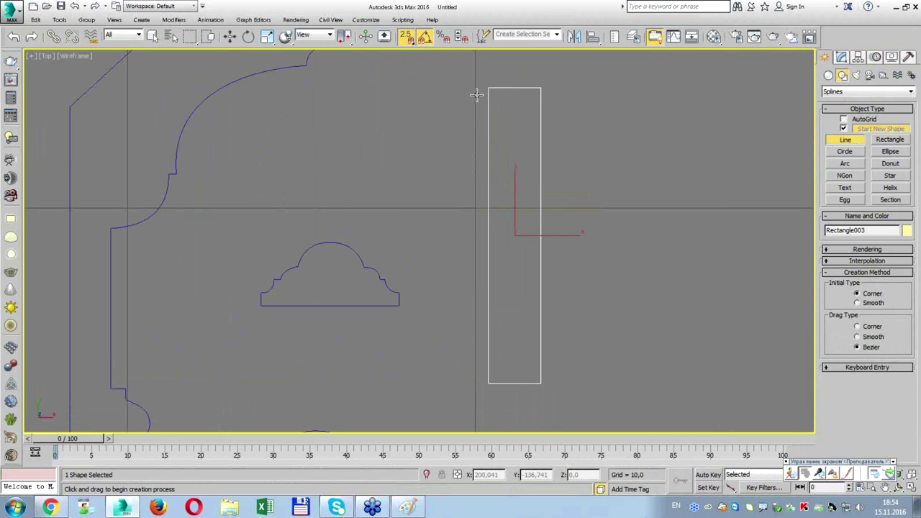
click(486, 86)
click(508, 87)
click(508, 103)
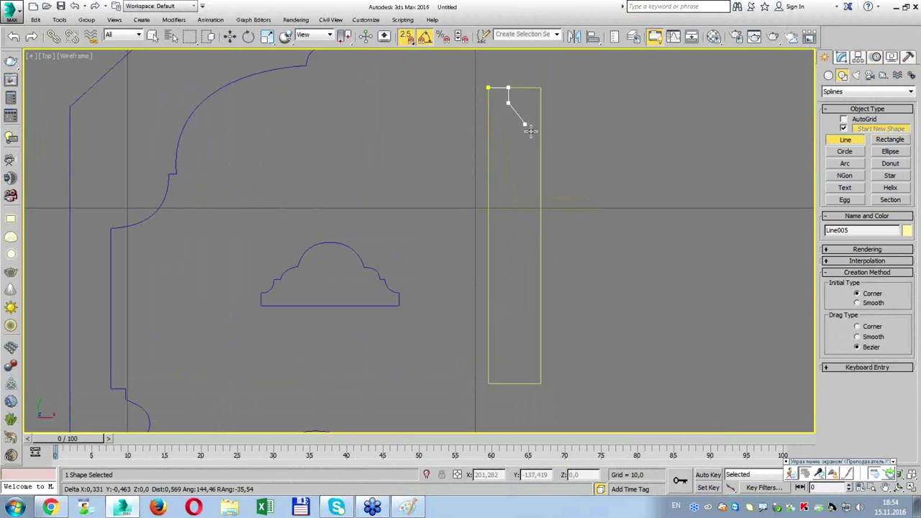
click(531, 134)
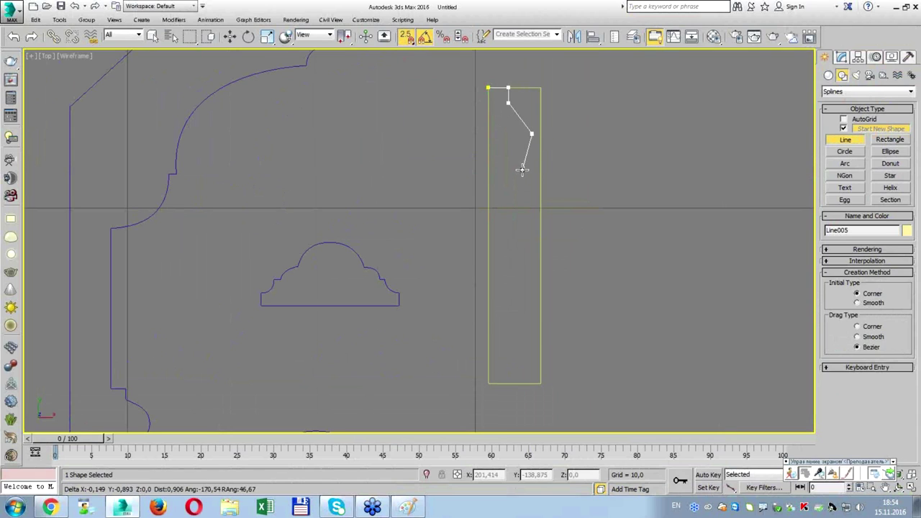
click(519, 167)
click(518, 174)
click(538, 175)
click(498, 387)
click(485, 383)
click(488, 88)
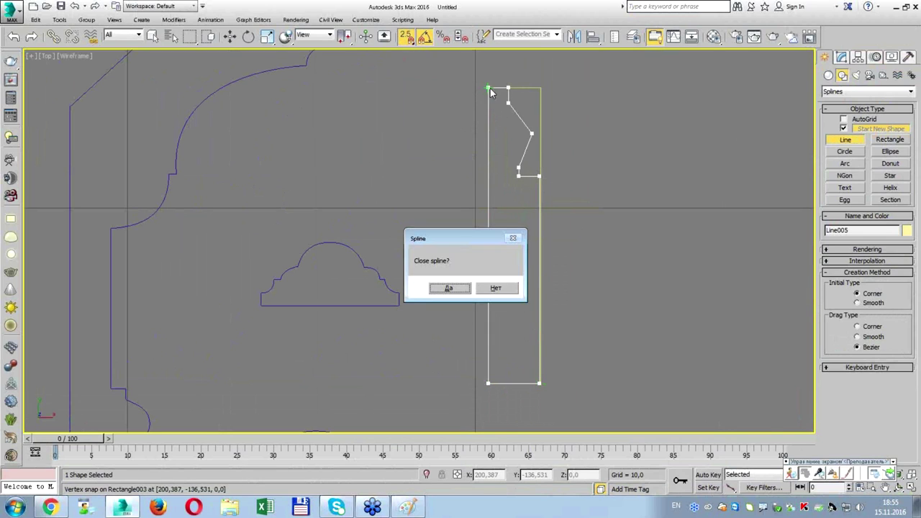
click(467, 290)
Convert the notch's outer corner vertex to Bezier and pull it up and right.
key(w)
click(541, 97)
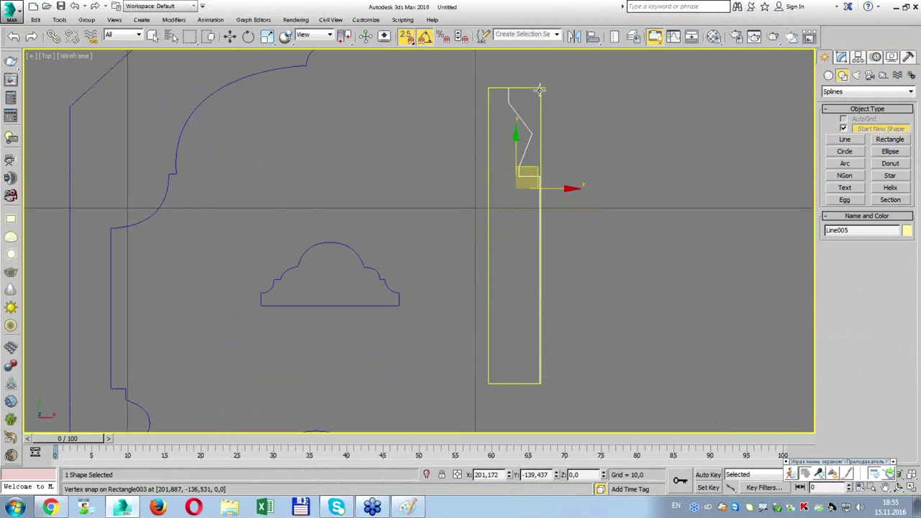
click(558, 101)
click(531, 135)
scroll(532, 137, up, 2)
key(1)
click(531, 135)
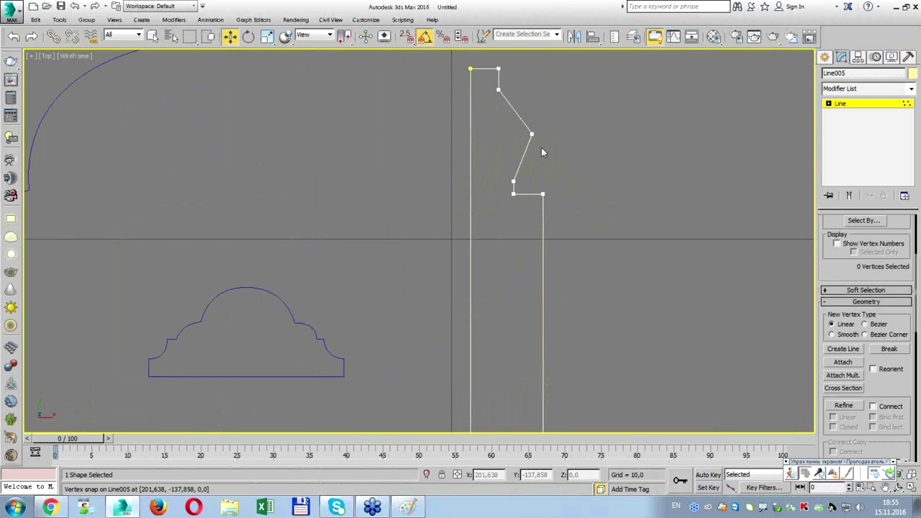
right_click(541, 148)
click(522, 66)
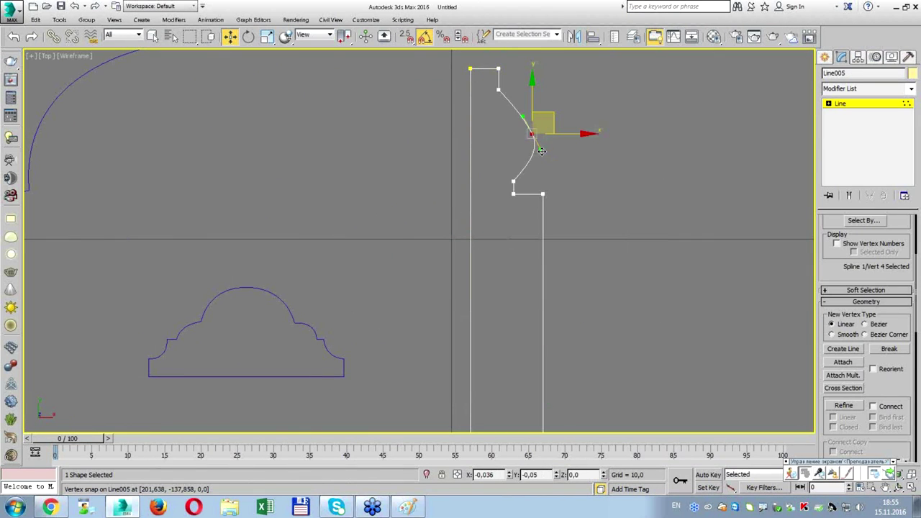
drag(554, 121, 559, 109)
Make the lower notch vertex Bezier, then raise the upper curve and shift the middle vertex right.
click(515, 183)
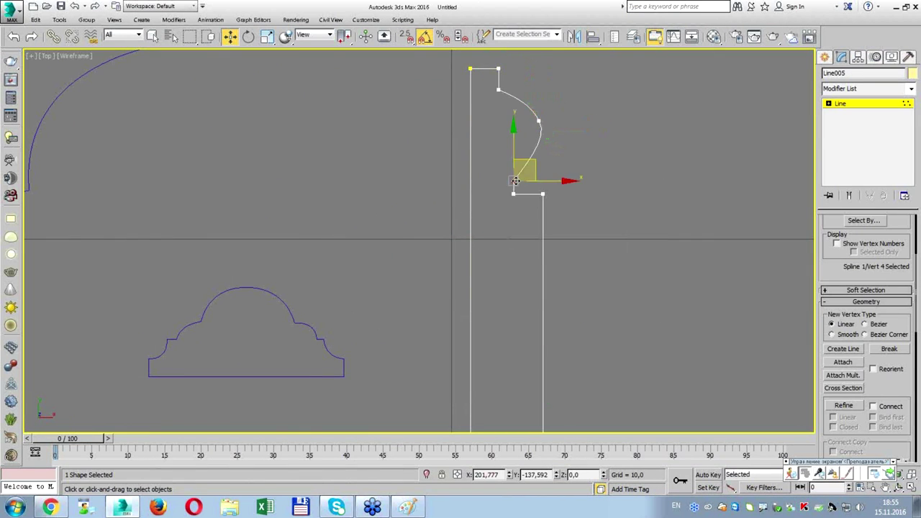
right_click(525, 173)
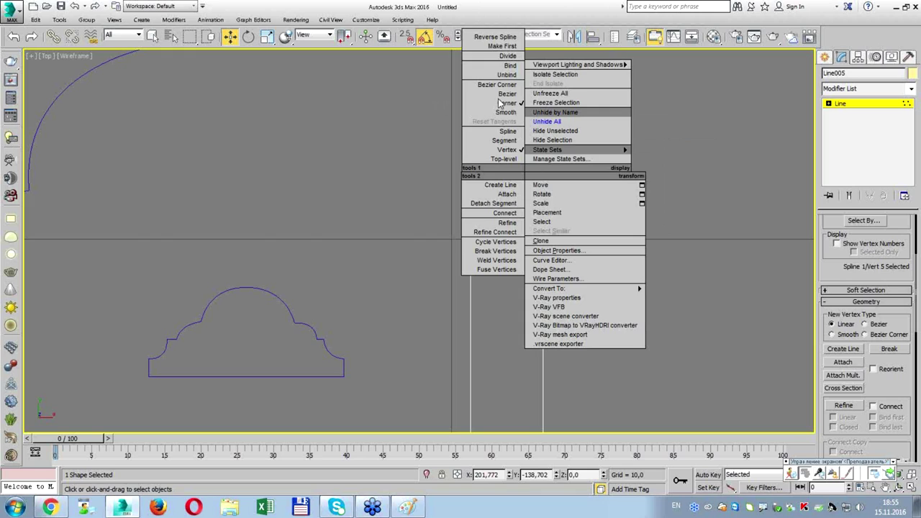
click(501, 103)
drag(536, 163, 542, 166)
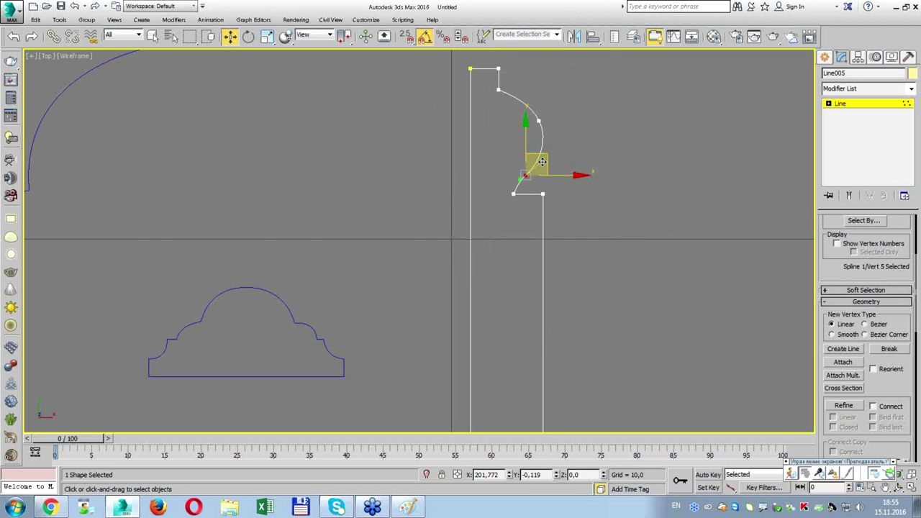
click(545, 148)
click(538, 121)
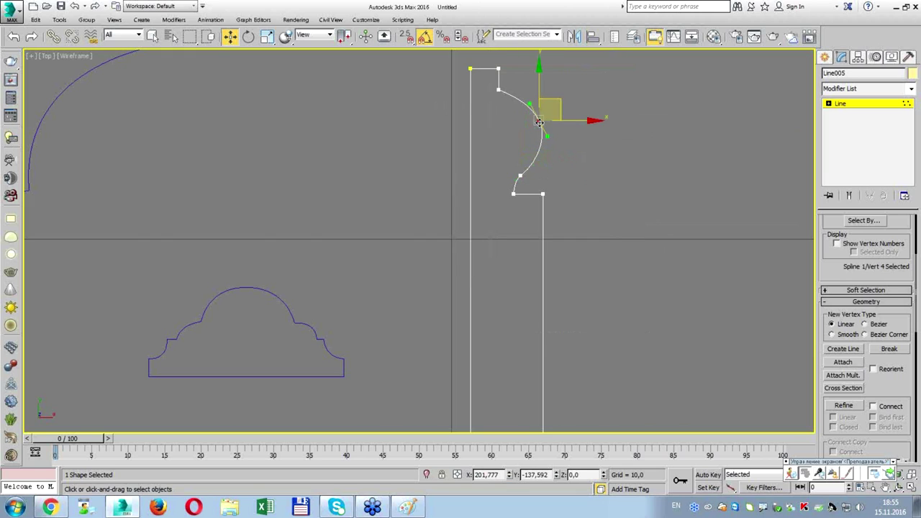
drag(500, 92, 500, 83)
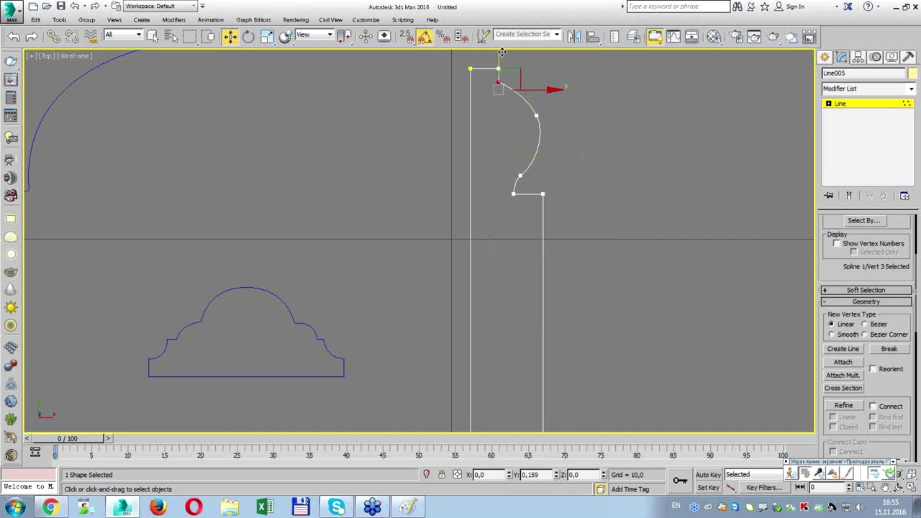
click(535, 112)
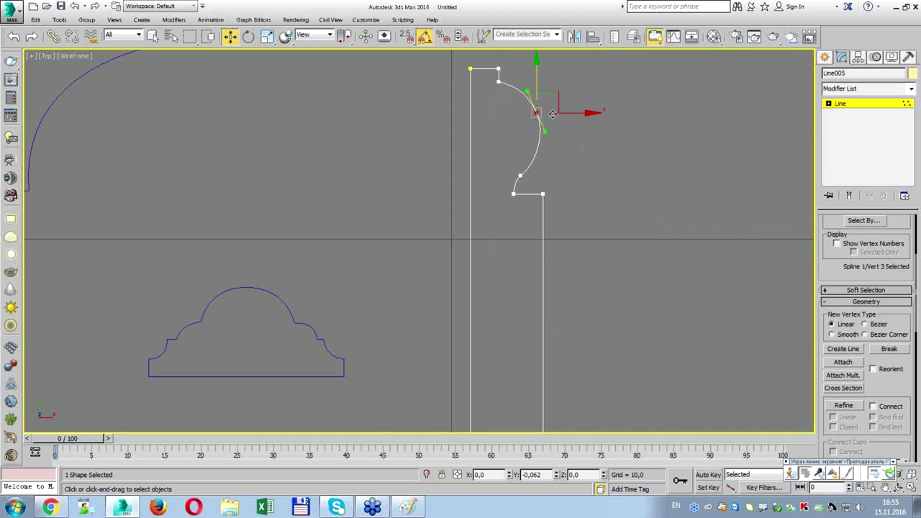
mouse_move(554, 106)
mouse_down()
mouse_move(572, 106)
mouse_move(568, 147)
mouse_up()
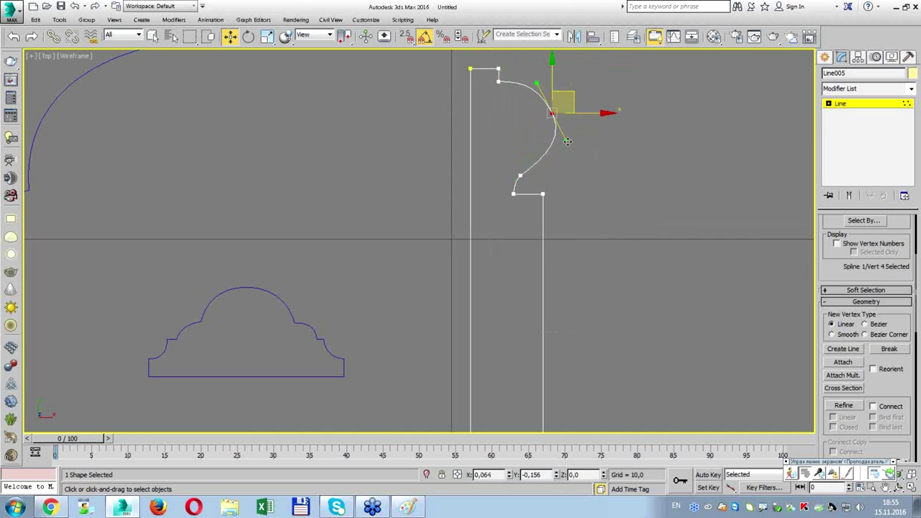
click(522, 175)
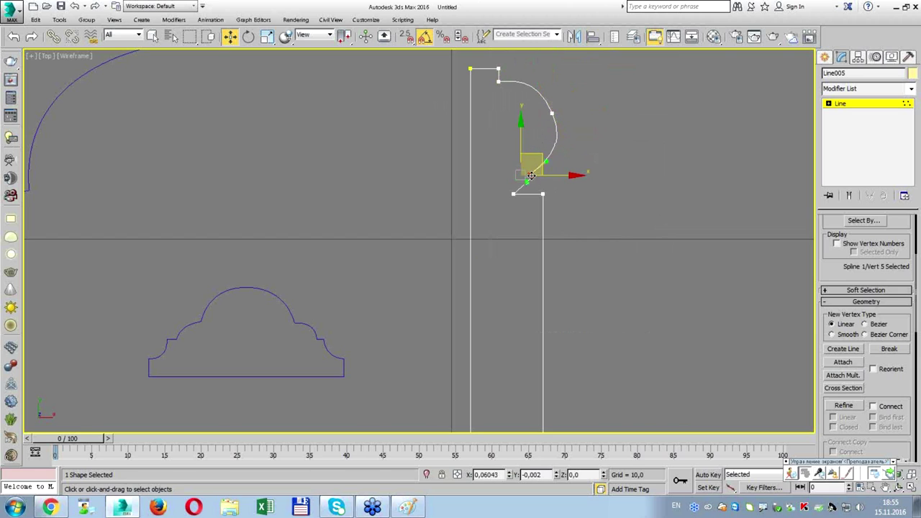
Nudge the middle and lower curve vertices and shift the notch's lower-left vertex right.
scroll(530, 174, down, 3)
drag(554, 296, 531, 165)
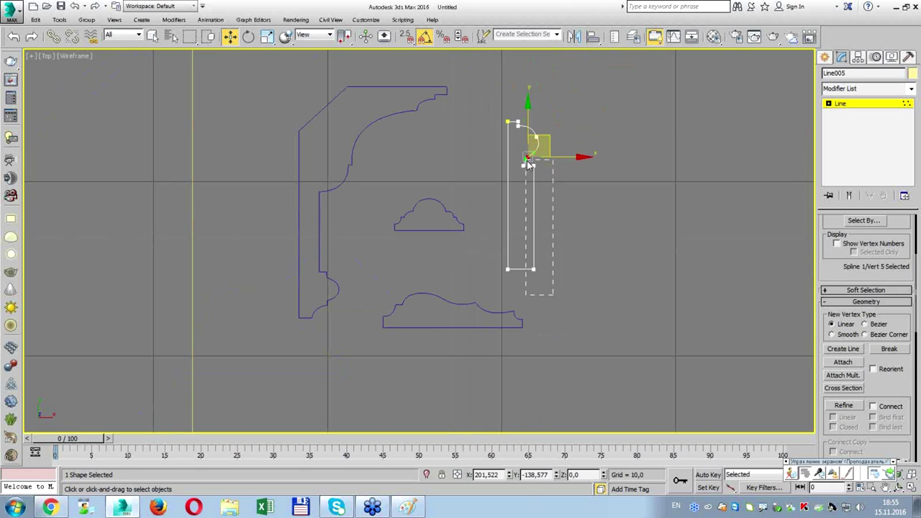
scroll(534, 187, up, 2)
click(540, 115)
scroll(540, 115, up, 3)
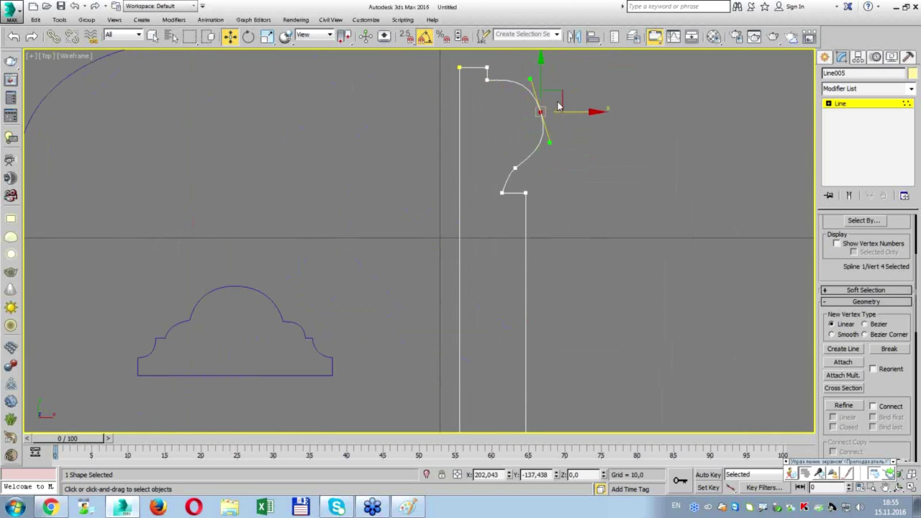
drag(549, 144, 550, 118)
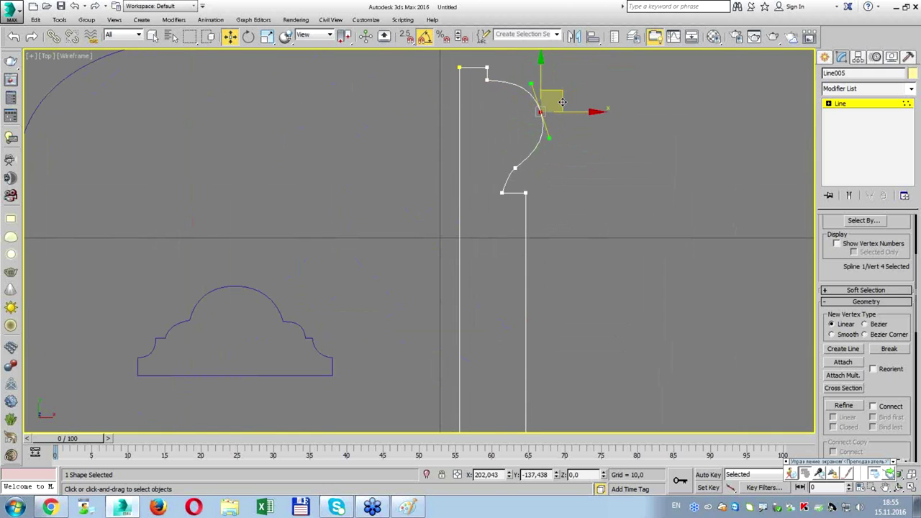
click(514, 168)
drag(513, 169, 507, 173)
click(537, 190)
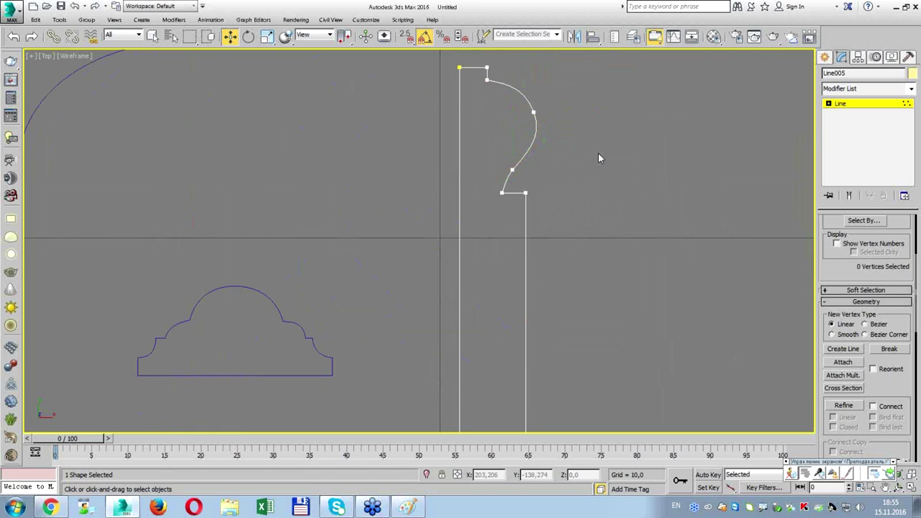
click(501, 193)
drag(537, 194, 542, 195)
click(671, 126)
Fine-tune the middle vertex's tangent into a smooth S-curve and leave vertex editing.
key(1)
key(1)
click(533, 111)
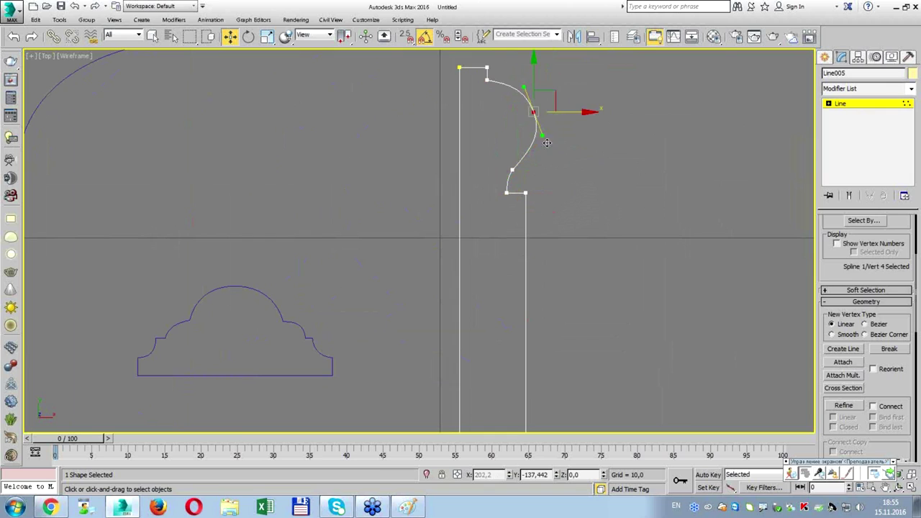
drag(540, 134, 563, 155)
click(683, 115)
click(852, 105)
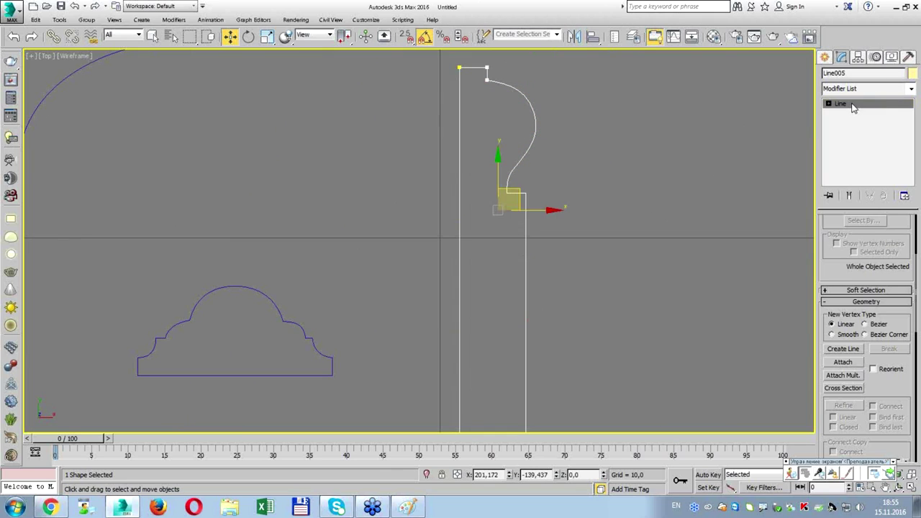
scroll(594, 154, down, 8)
click(605, 170)
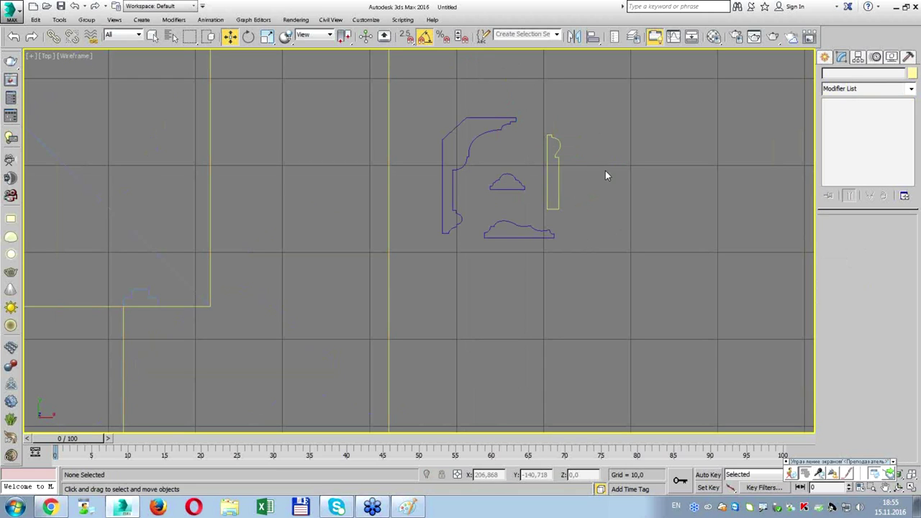
Maximize the Perspective view, orbit the room and select the carniz path.
key(alt+w)
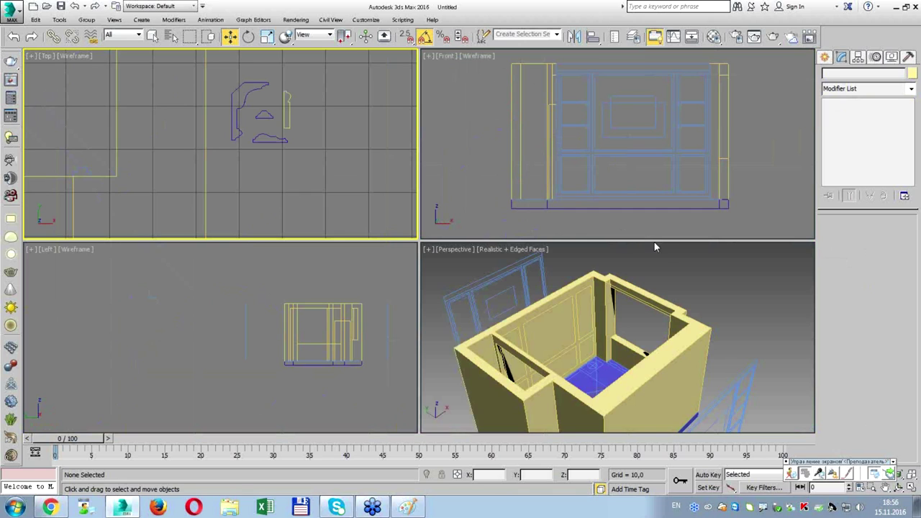
click(671, 261)
key(alt+w)
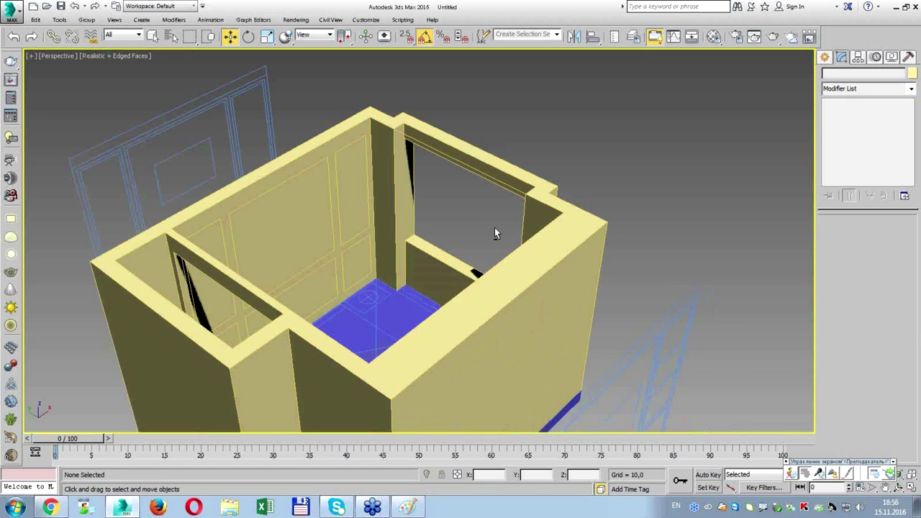
mouse_move(473, 240)
alt+middle_down()
mouse_move(454, 240)
mouse_move(460, 126)
alt+middle_up()
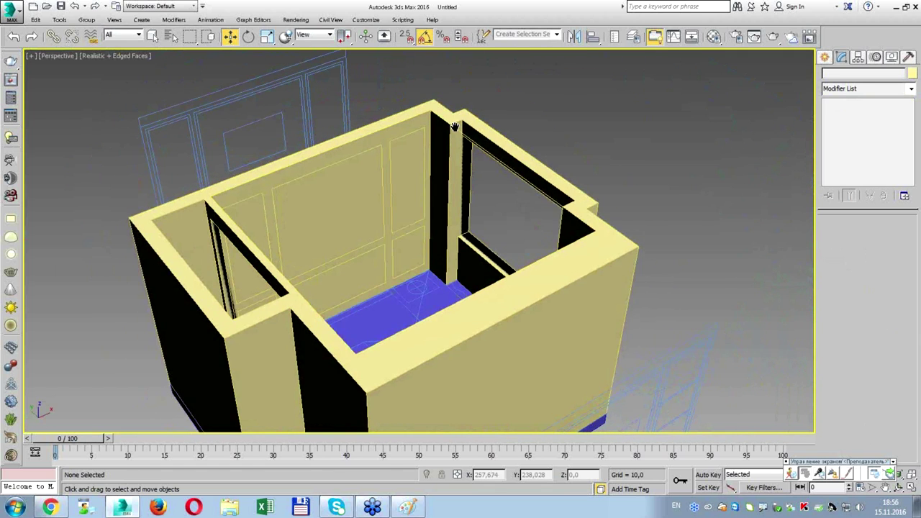
scroll(468, 156, up, 4)
scroll(467, 155, down, 2)
click(466, 153)
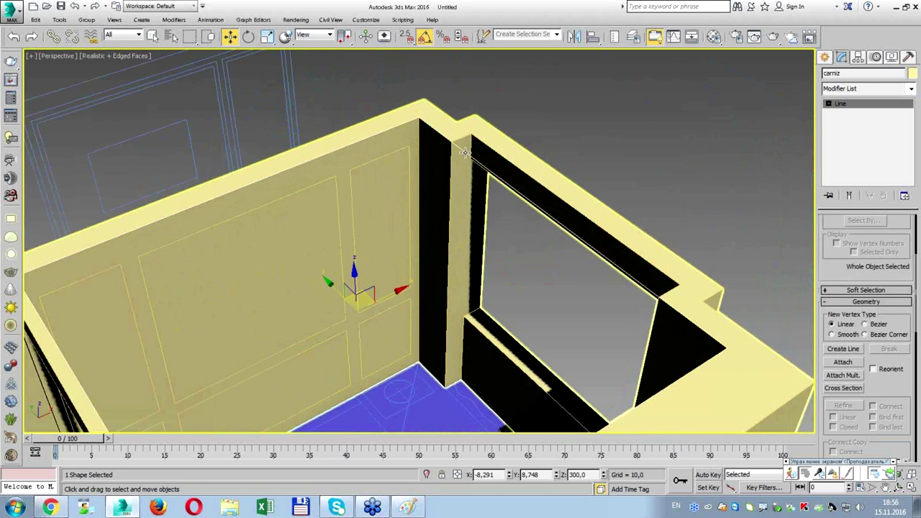
Apply a Sweep modifier to the carniz and switch it to a custom section.
scroll(466, 152, down, 2)
drag(489, 128, 529, 85)
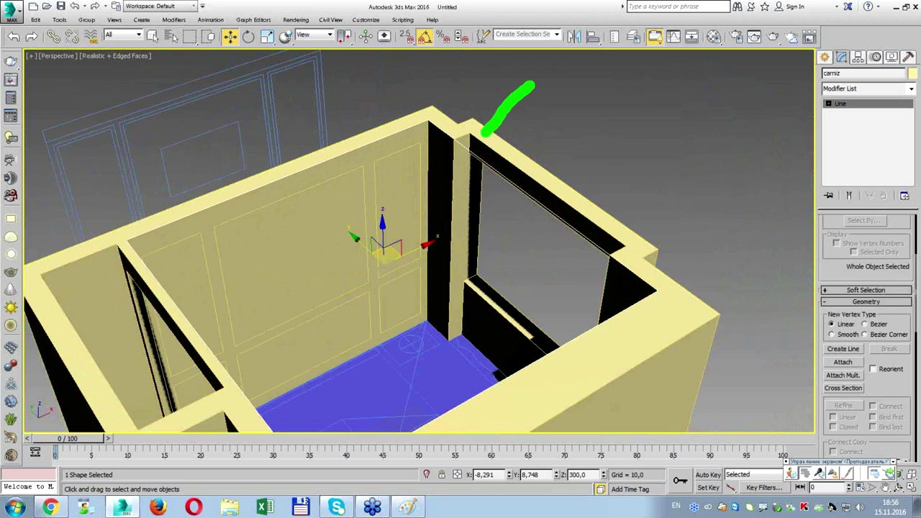
drag(469, 115, 516, 90)
click(873, 90)
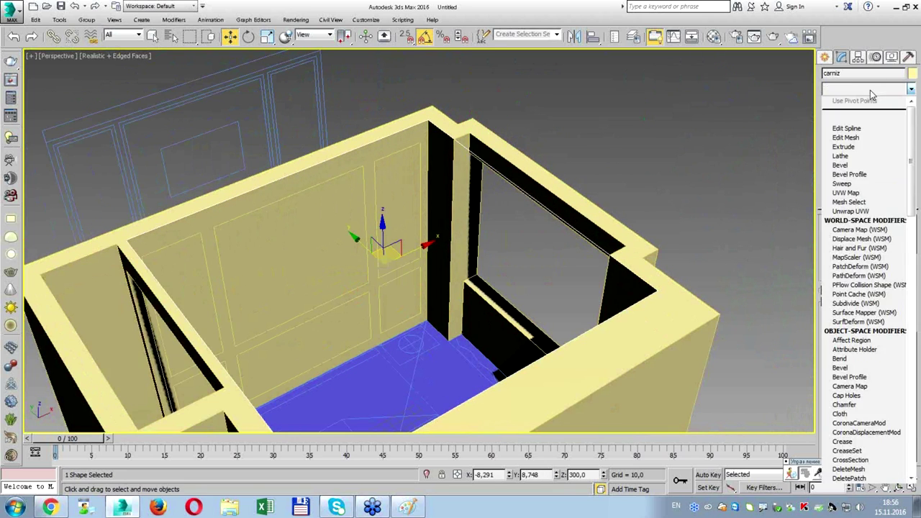
click(853, 184)
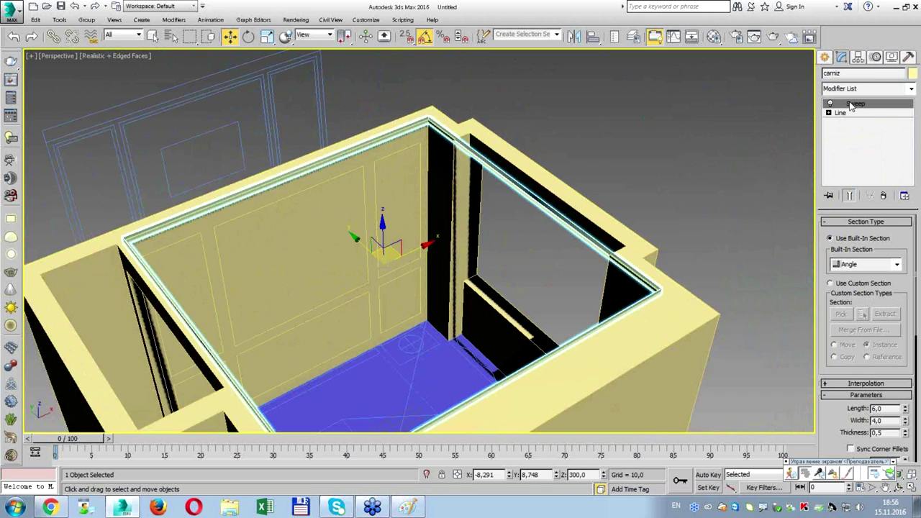
click(847, 283)
Pick the cornice profile in the Top view as the carniz sweep's custom section.
click(842, 314)
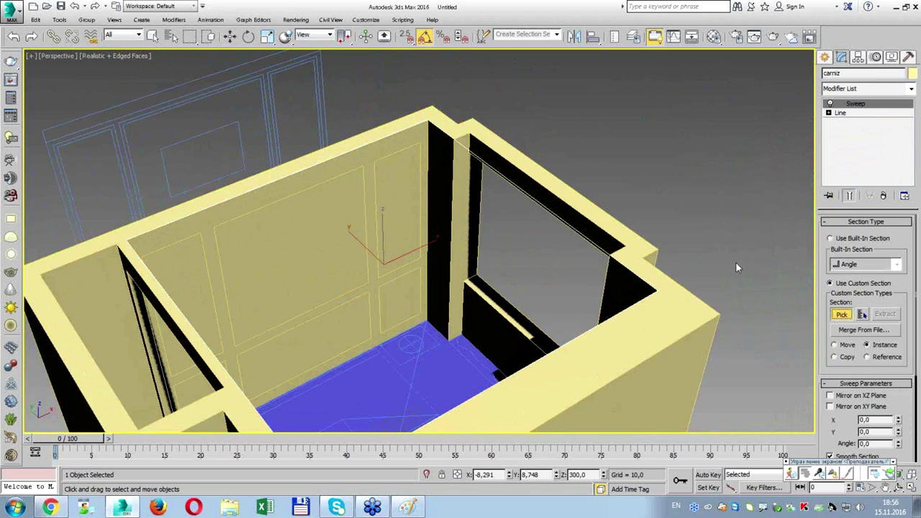
key(alt+w)
scroll(287, 131, up, 3)
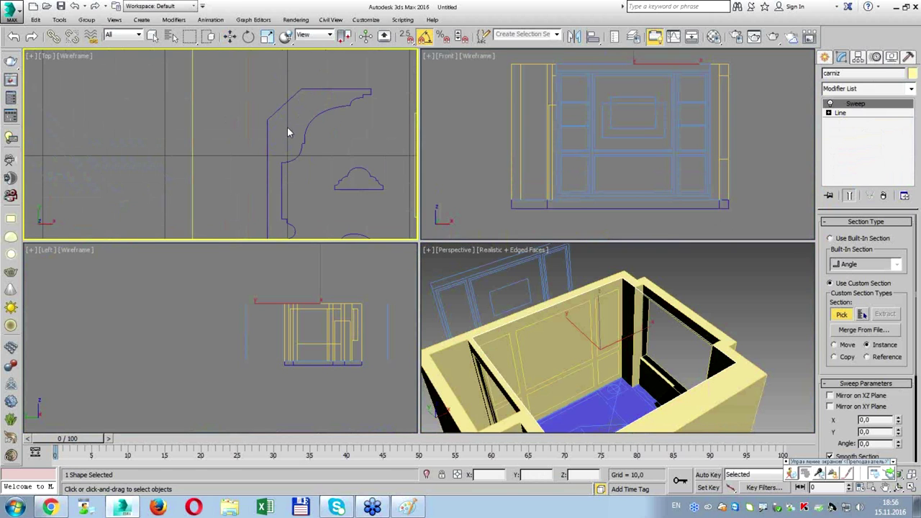
click(300, 142)
Orbit the Perspective view close to the molded cornice, with edged faces turned off.
key(w)
key(alt+w)
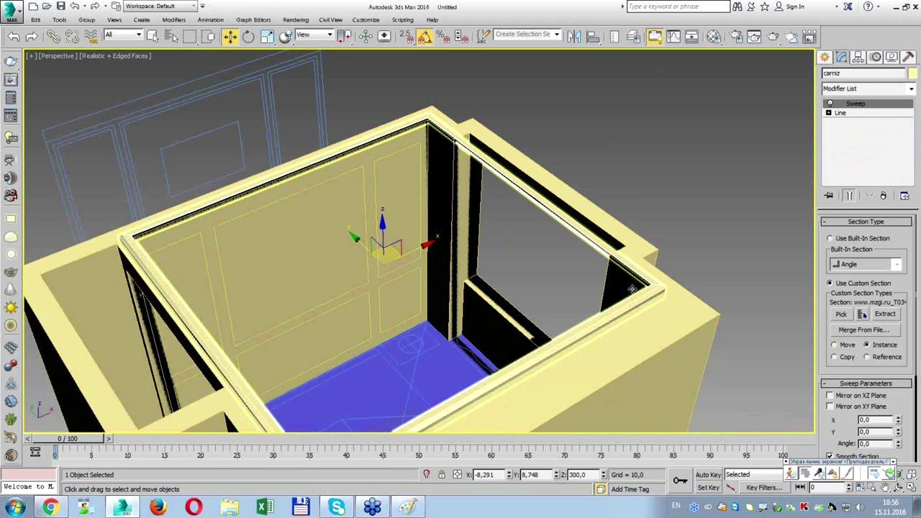
alt+middle_drag(532, 245, 620, 314)
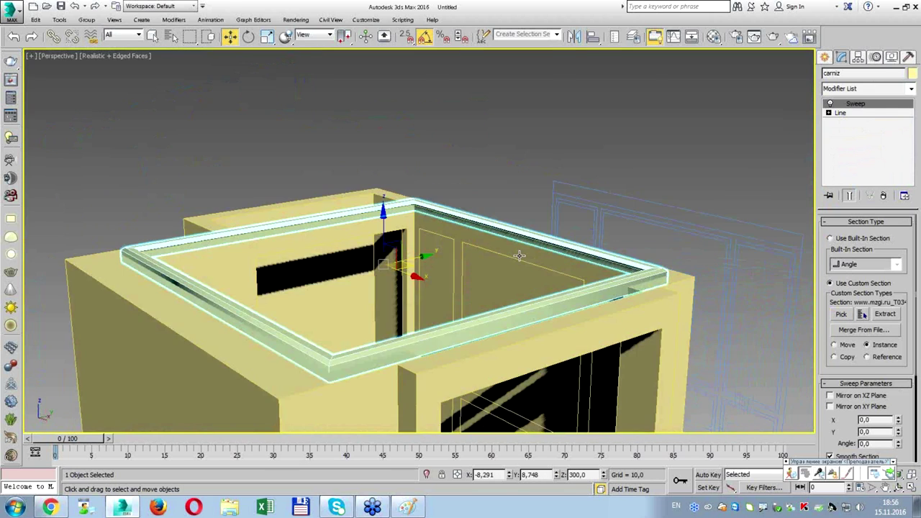
mouse_move(620, 315)
alt+middle_down()
mouse_move(403, 237)
mouse_move(766, 350)
alt+middle_up()
scroll(490, 275, up, 2)
key(F4)
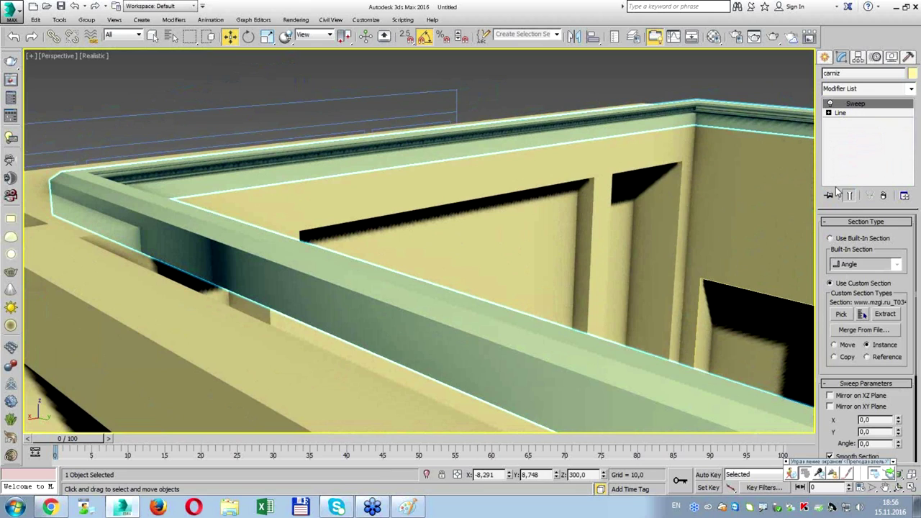
scroll(834, 186, down, 2)
scroll(834, 181, down, 2)
scroll(831, 177, down, 1)
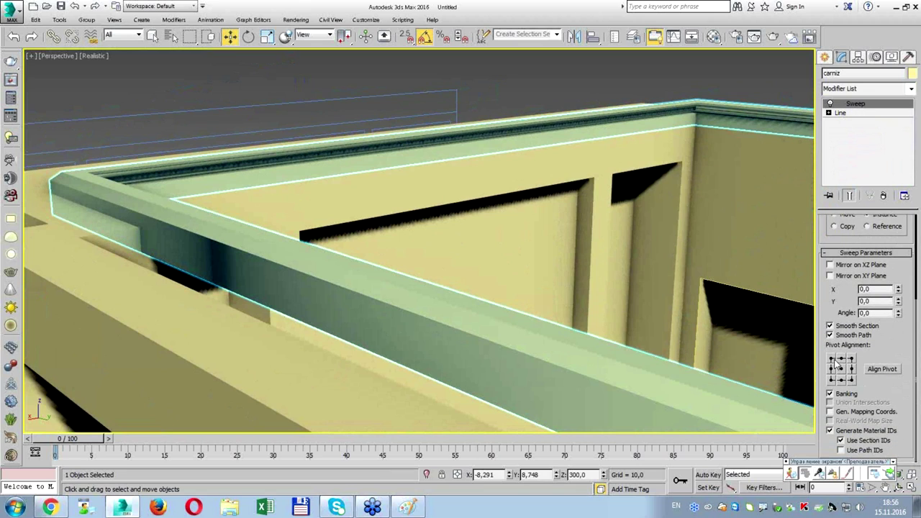
key(alt+w)
scroll(741, 122, up, 2)
scroll(740, 122, up, 3)
scroll(677, 134, up, 1)
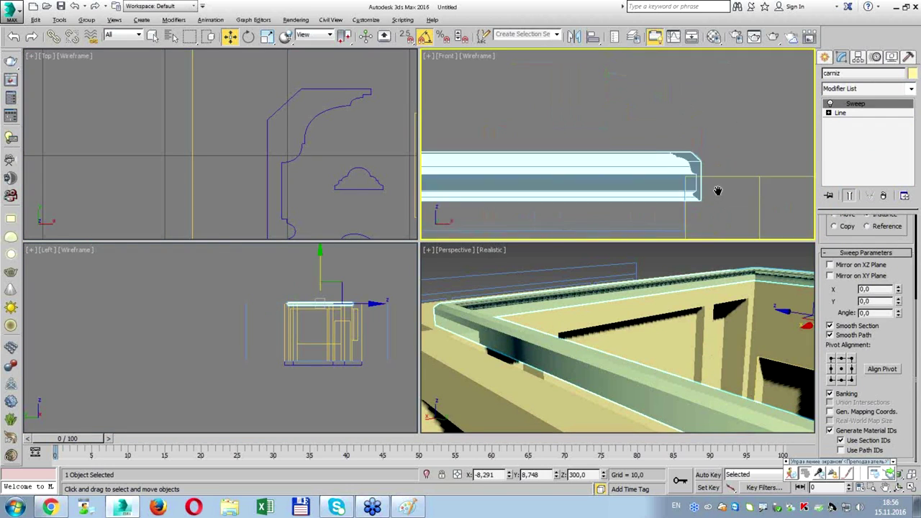
Set the cornice sweep's pivot alignment to top-left so it sits tight under the ceiling.
key(alt+w)
scroll(548, 271, up, 1)
scroll(585, 181, up, 2)
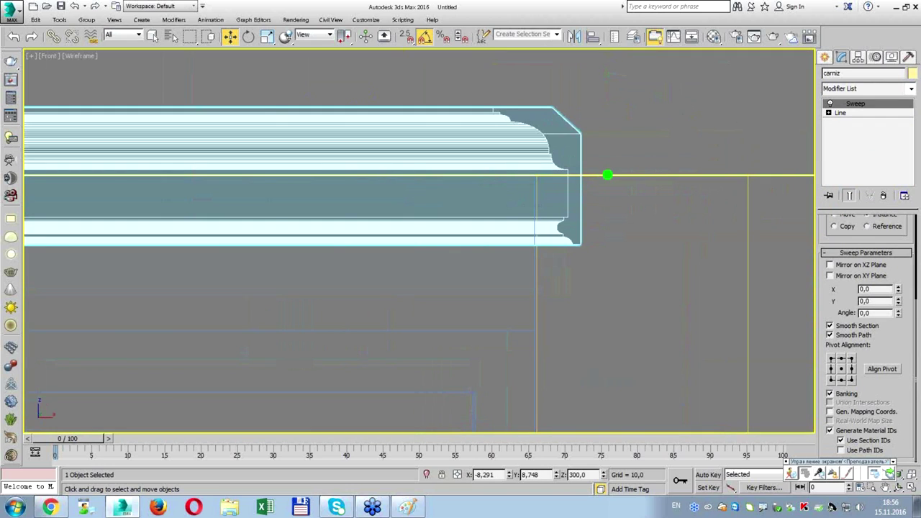
mouse_move(595, 171)
mouse_down()
mouse_move(535, 172)
mouse_move(537, 271)
mouse_up()
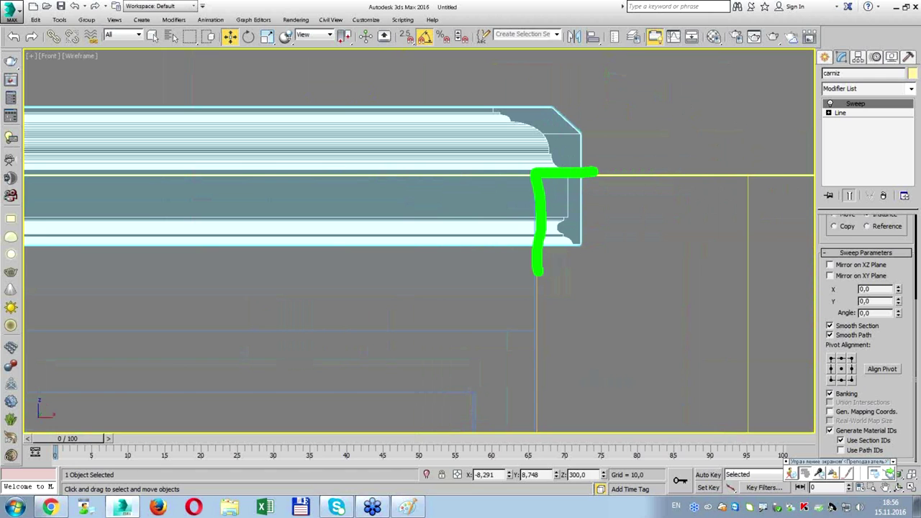
mouse_move(475, 177)
mouse_down()
mouse_move(525, 175)
mouse_move(481, 295)
mouse_move(517, 306)
mouse_up()
drag(535, 166, 541, 324)
key(Escape)
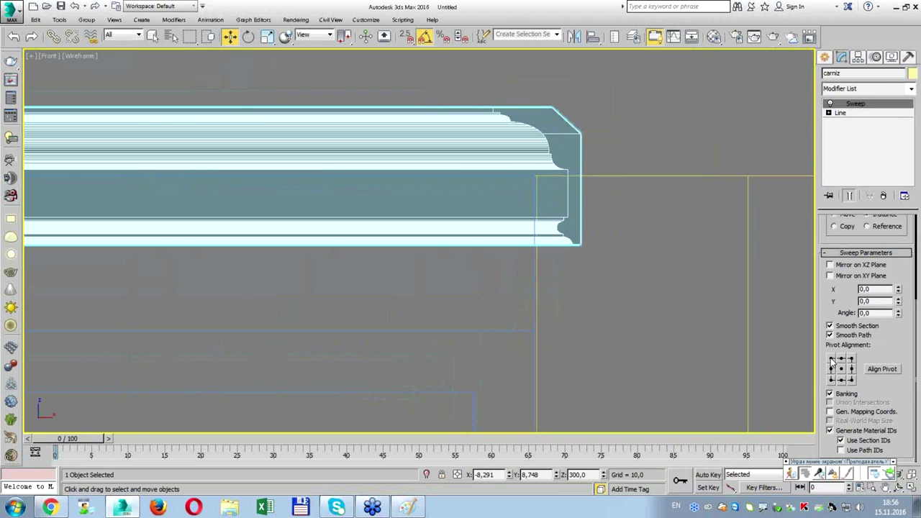
click(831, 359)
Turn off Smooth Path on the cornice sweep.
key(alt+w)
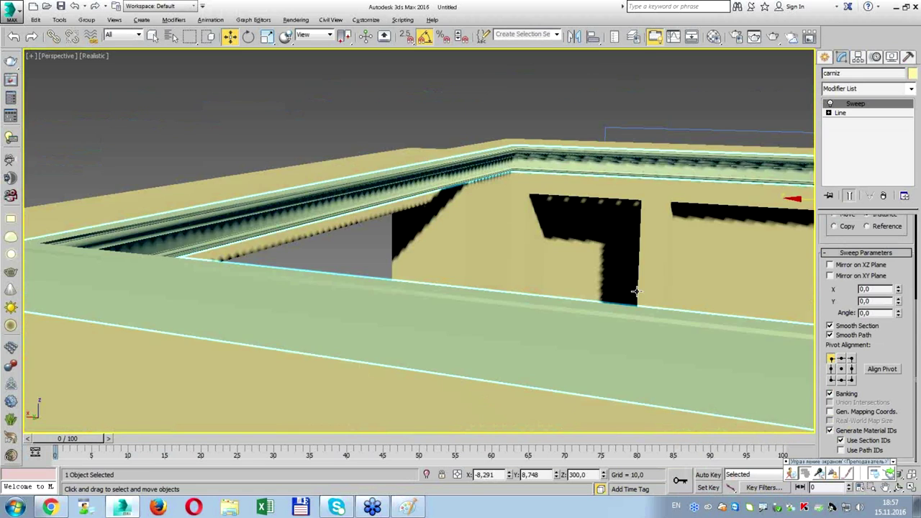
alt+middle_drag(730, 296, 612, 259)
scroll(506, 302, up, 3)
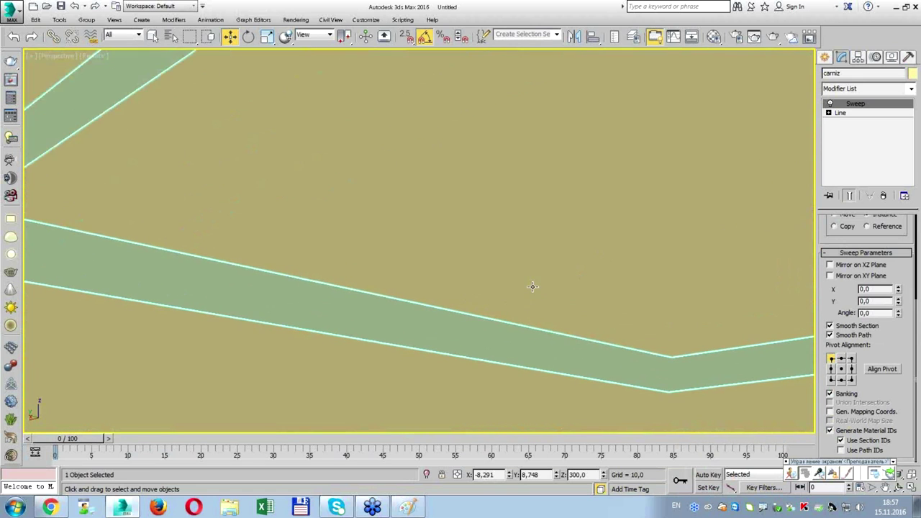
key(shift+z)
key(shift+z)
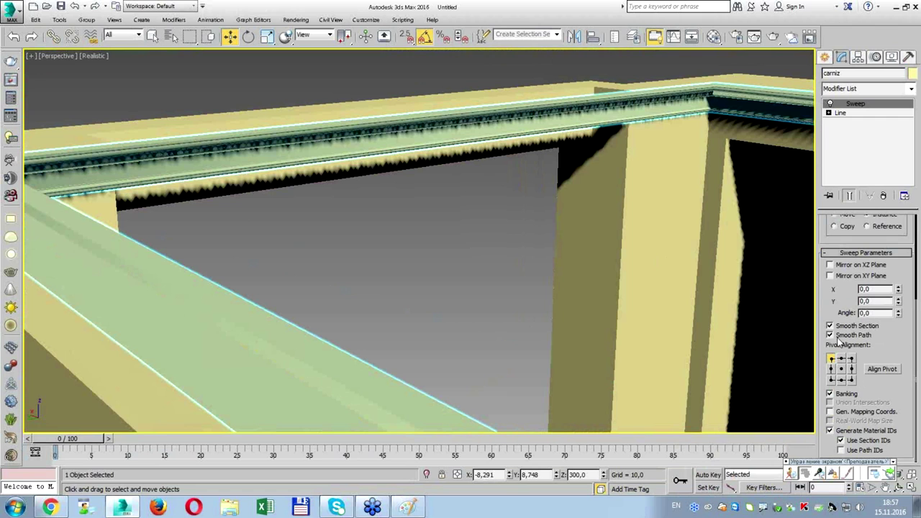
click(837, 336)
Deselect the cornice and orbit the Perspective view into the room to inspect it.
mouse_move(606, 185)
alt+middle_down()
mouse_move(769, 178)
mouse_move(643, 81)
alt+middle_up()
click(639, 100)
mouse_move(636, 115)
alt+middle_down()
mouse_move(589, 249)
mouse_move(603, 227)
mouse_move(327, 261)
mouse_move(448, 252)
mouse_move(690, 197)
mouse_move(643, 220)
alt+middle_up()
scroll(589, 250, down, 5)
key(alt+w)
middle_drag(411, 181, 396, 163)
scroll(396, 163, up, 4)
mouse_move(547, 338)
alt+middle_down()
mouse_move(618, 273)
mouse_move(765, 249)
mouse_move(244, 238)
alt+middle_up()
scroll(627, 264, up, 2)
key(alt+w)
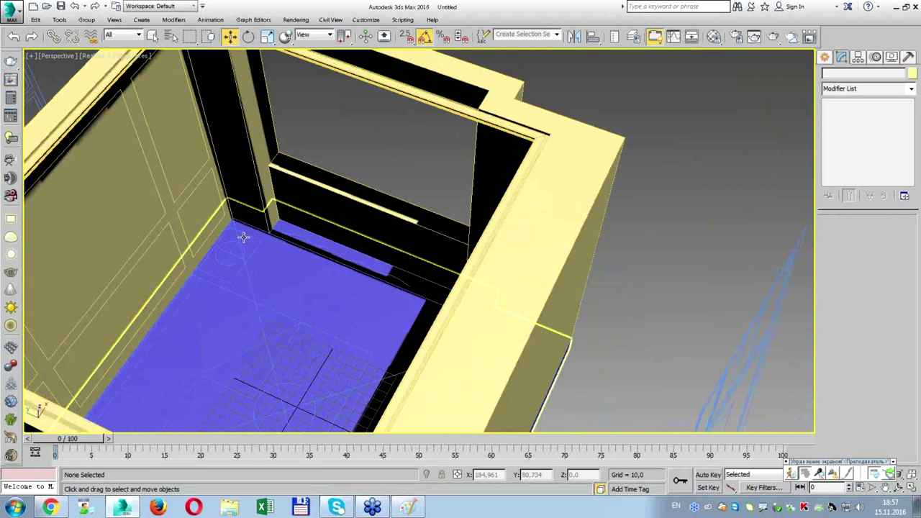
Select the plintus baseboard path and orbit out to see the whole room.
click(504, 197)
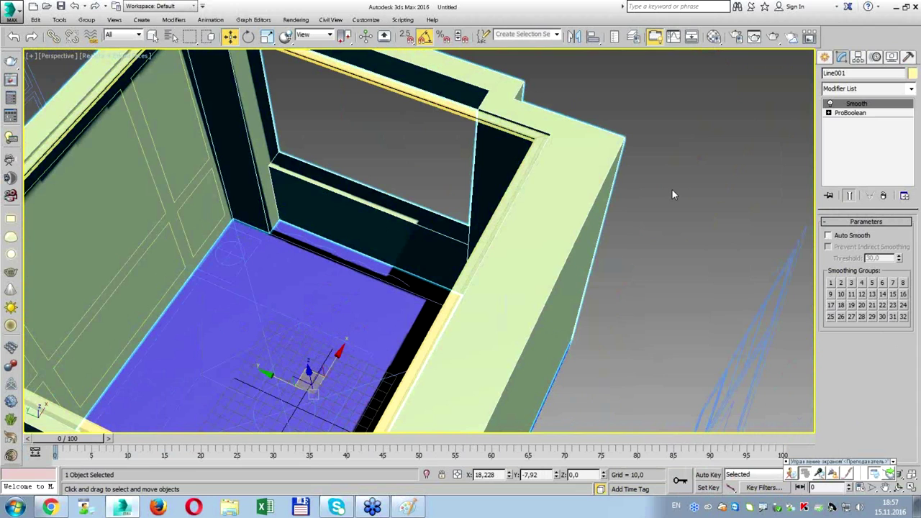
click(286, 223)
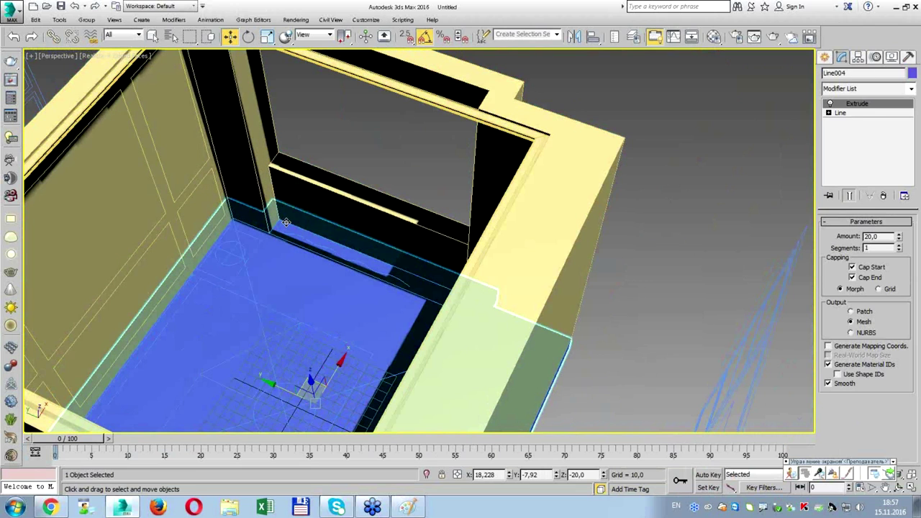
click(287, 224)
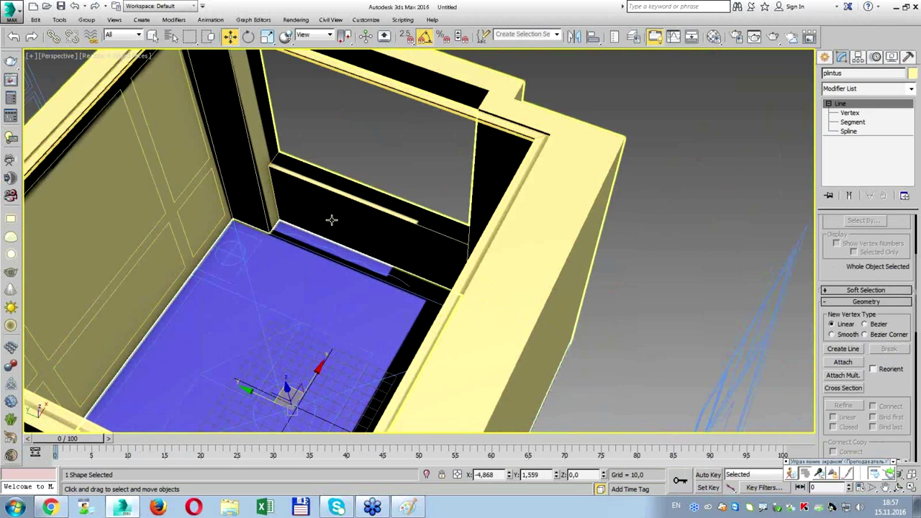
scroll(737, 162, down, 3)
alt+middle_drag(738, 161, 688, 164)
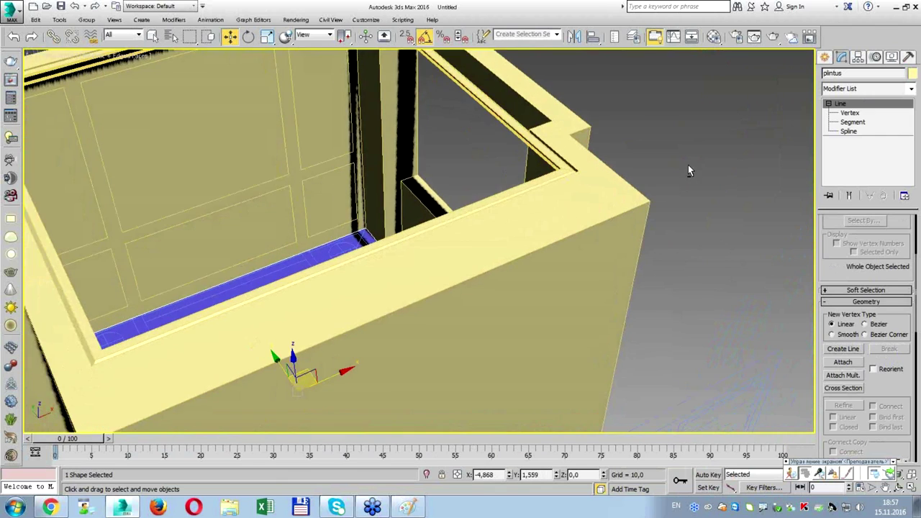
scroll(686, 148, down, 5)
scroll(686, 148, up, 3)
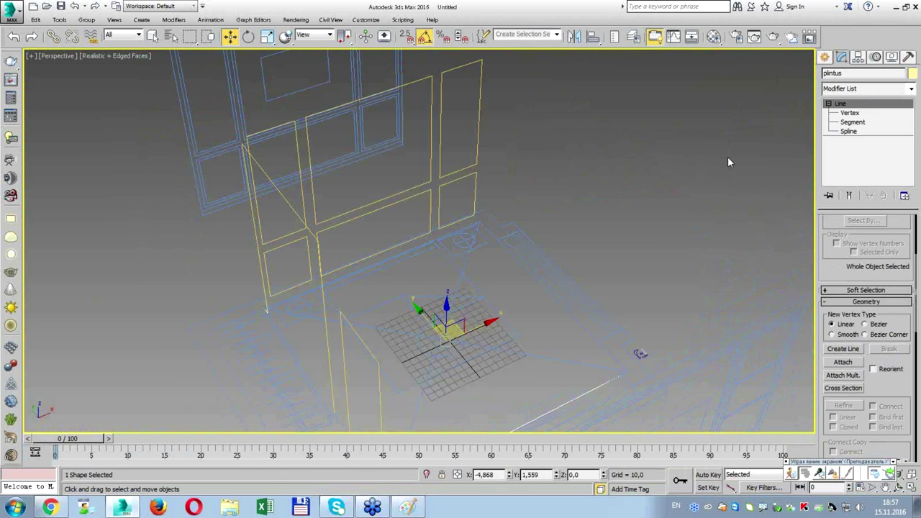
Hide the blue profile shapes, reselect plintus with walls restored, and open the Modifier List.
click(727, 162)
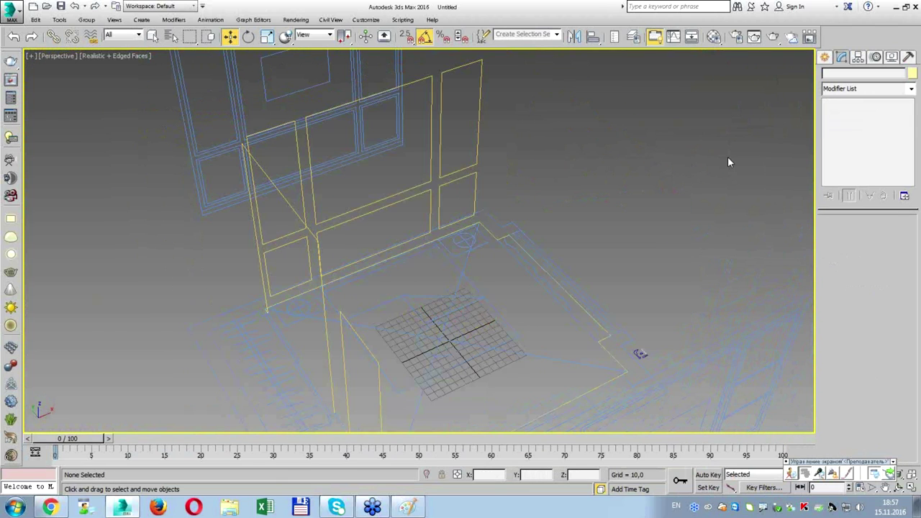
click(553, 259)
right_click(549, 254)
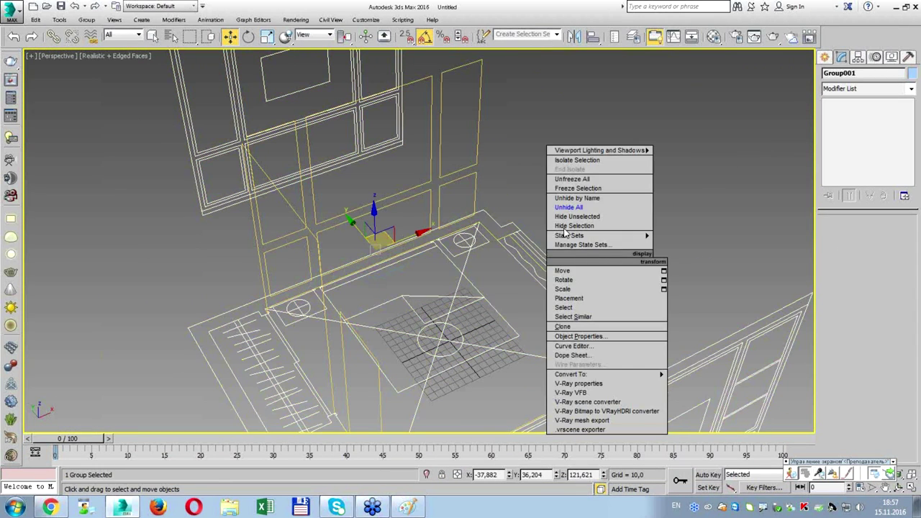
click(585, 221)
click(526, 253)
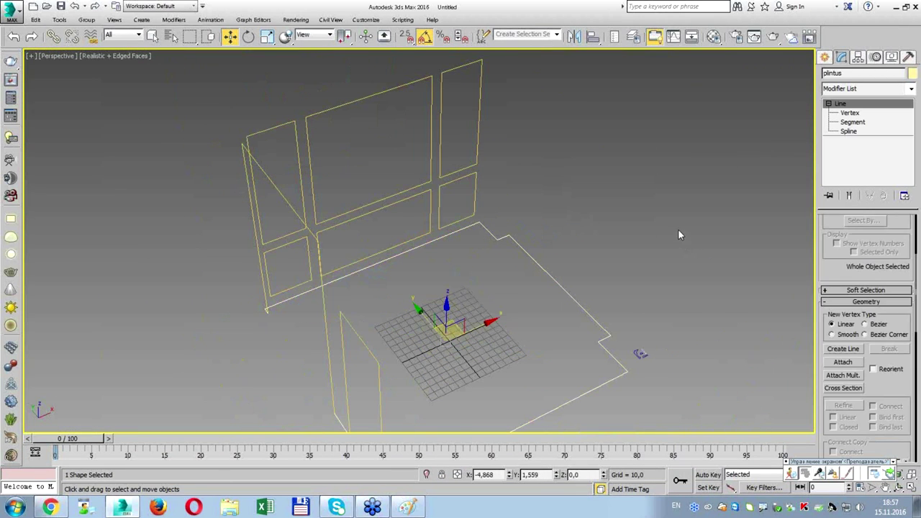
key(alt+q)
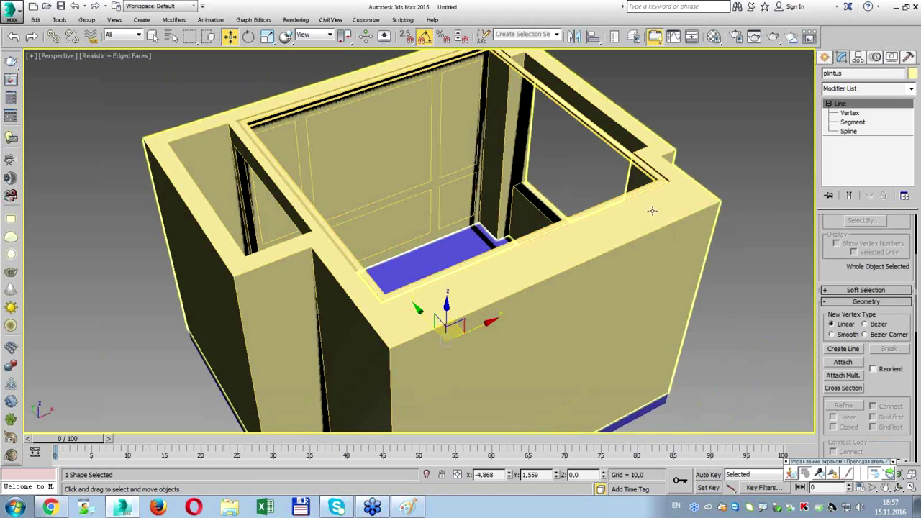
click(851, 89)
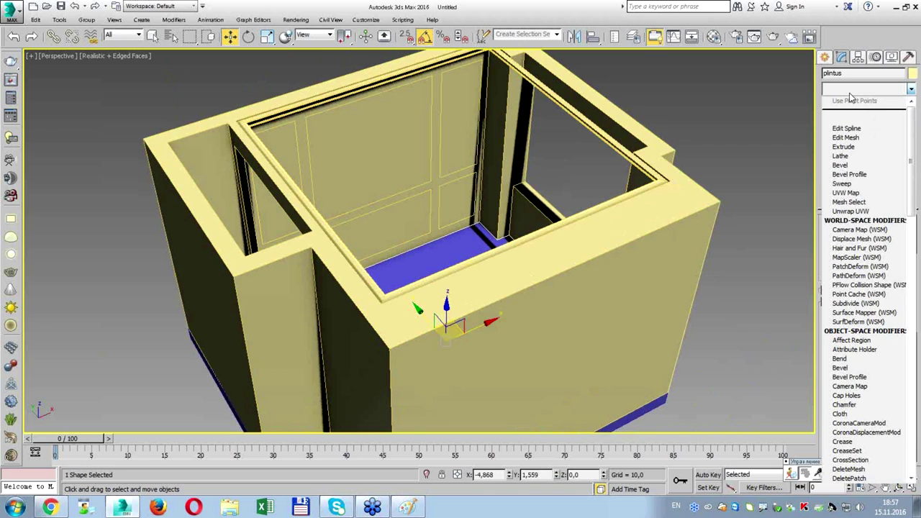
Apply a Sweep to plintus using the baseboard profile as its custom section.
click(842, 183)
drag(838, 257, 827, 396)
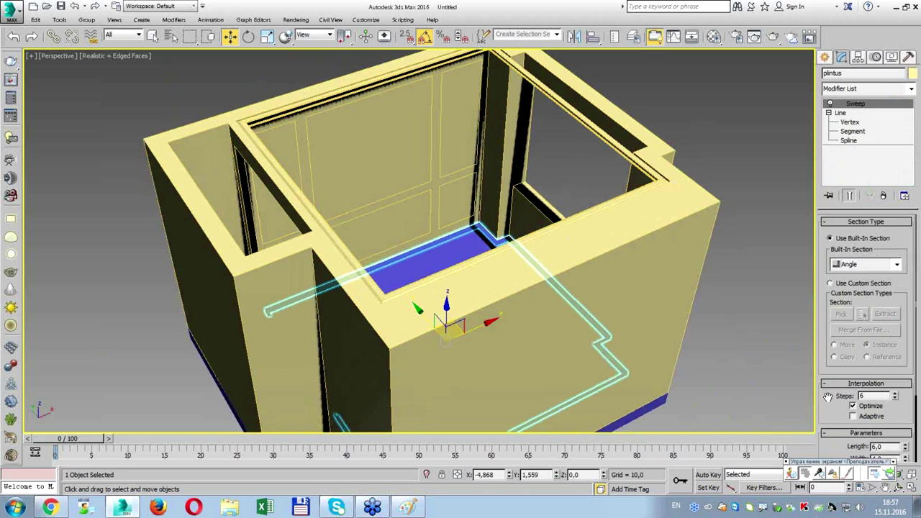
click(830, 282)
click(841, 314)
key(alt+w)
click(360, 167)
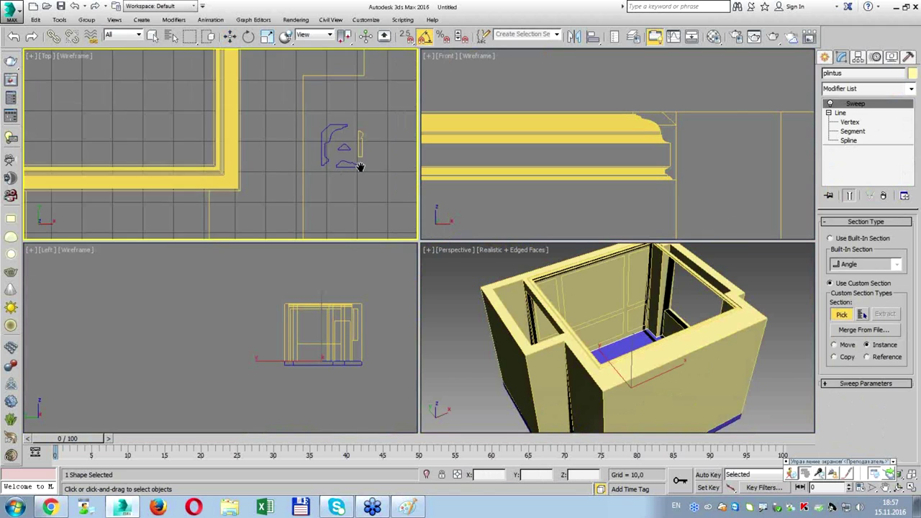
scroll(359, 147, up, 5)
click(378, 124)
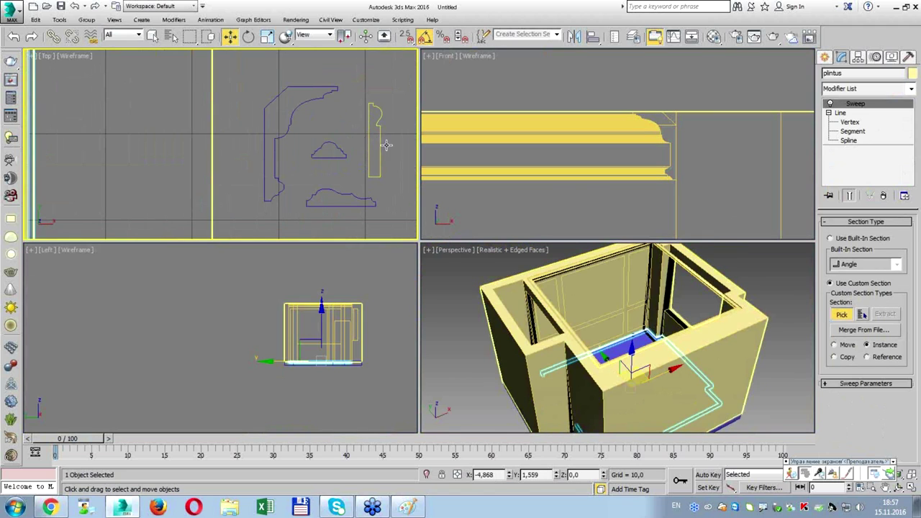
Set the baseboard sweep's pivot alignment to bottom-left.
key(alt+w)
mouse_move(703, 211)
middle_down()
mouse_move(672, 363)
mouse_move(549, 302)
middle_up()
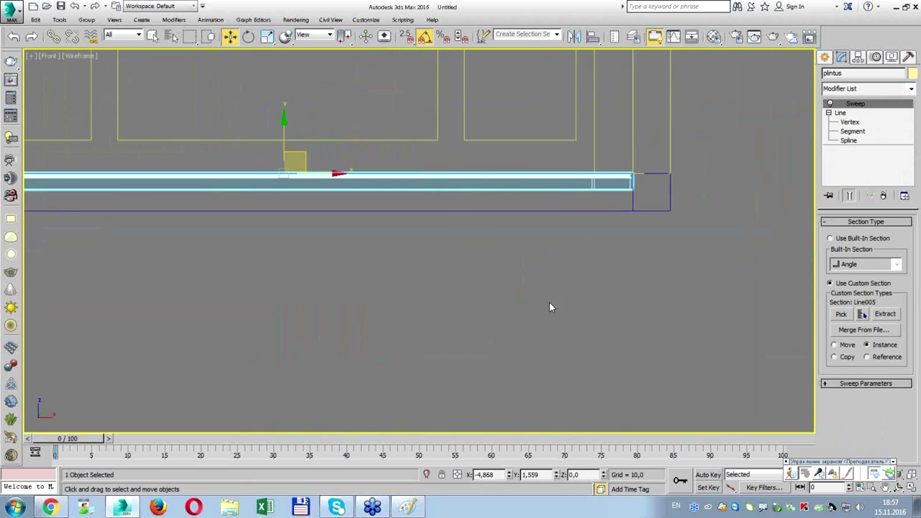
scroll(660, 178, up, 10)
scroll(581, 282, down, 6)
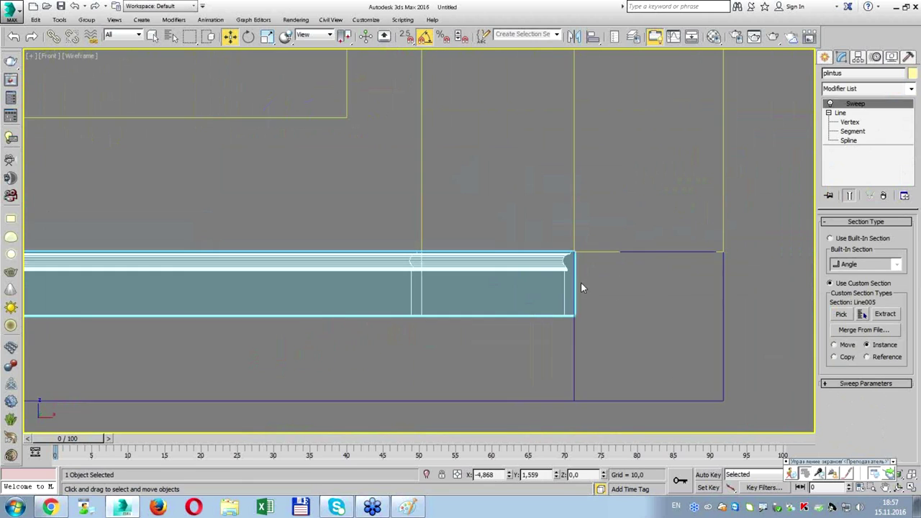
scroll(608, 264, up, 2)
click(838, 383)
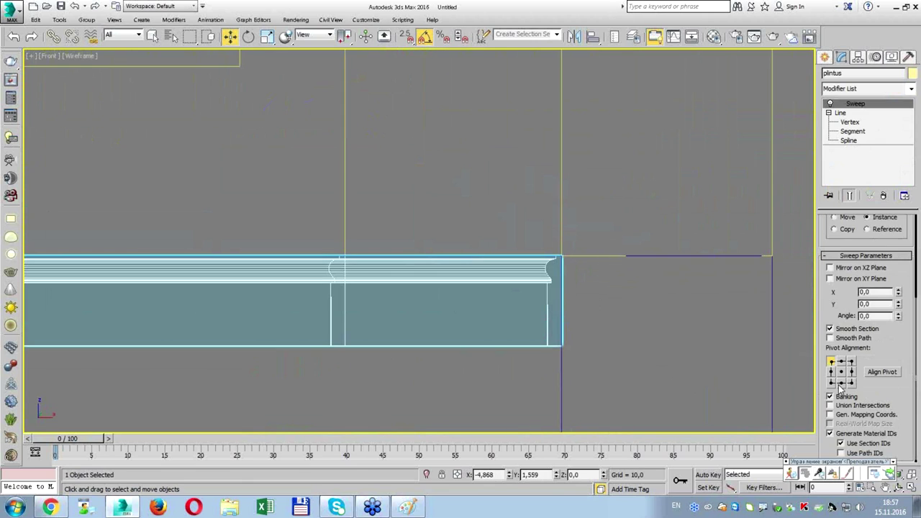
click(832, 383)
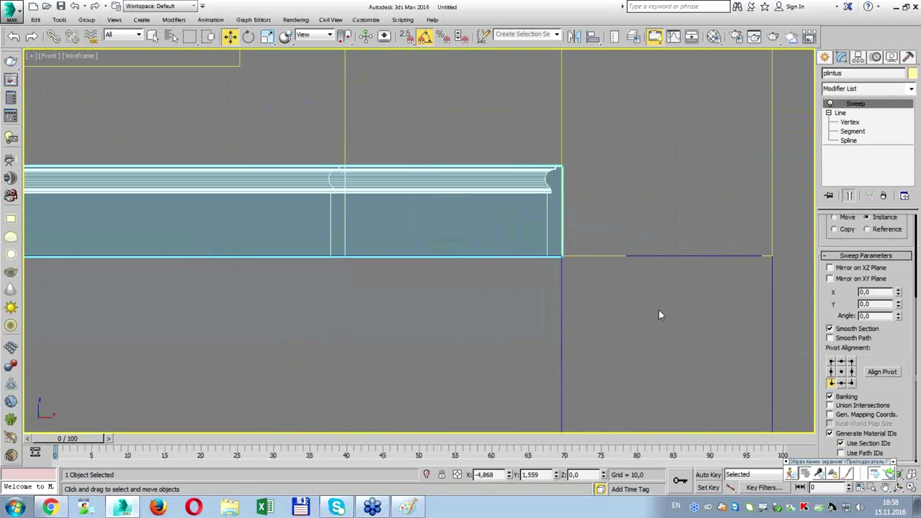
Orbit the Perspective view down into the room and deselect the baseboard.
key(alt+w)
middle_click(624, 319)
key(alt+w)
mouse_move(633, 293)
alt+middle_down()
mouse_move(624, 319)
mouse_move(423, 222)
mouse_move(431, 214)
alt+middle_up()
click(670, 274)
scroll(429, 243, up, 5)
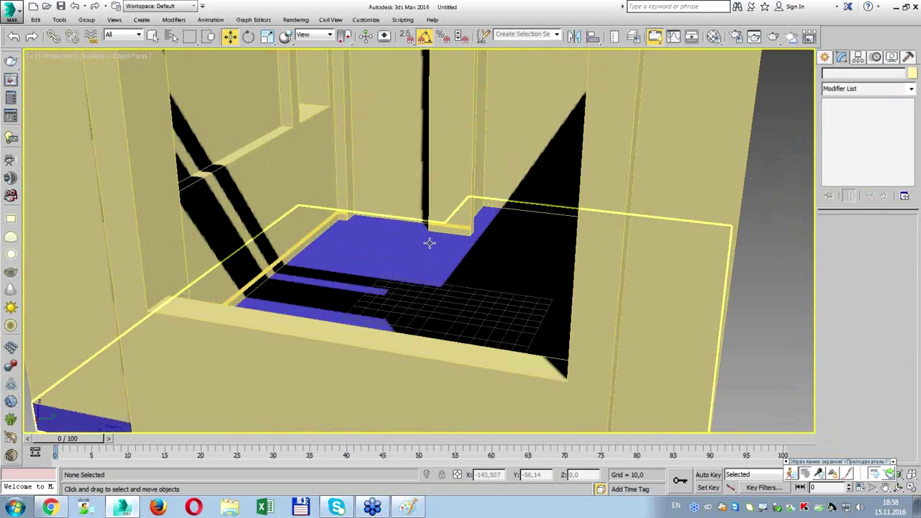
scroll(429, 243, up, 3)
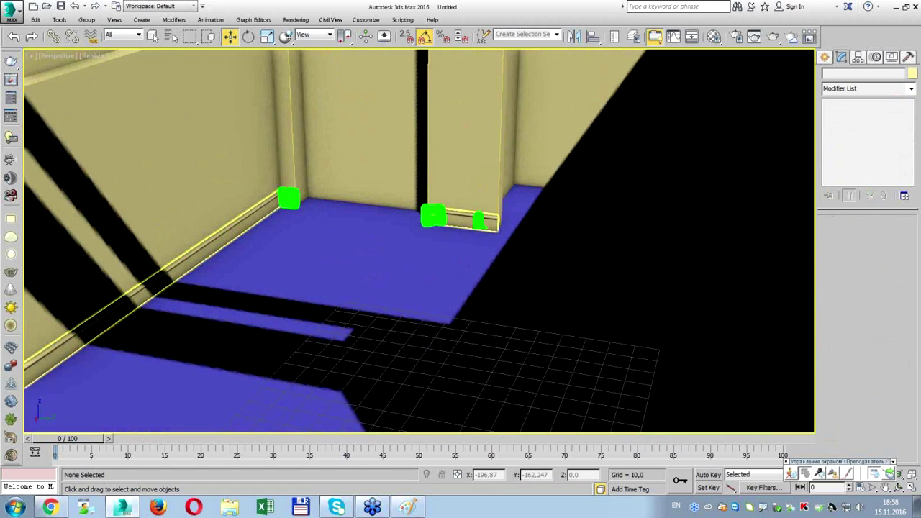
Mark the two door-frame bases for plinth blocks and recheck the swept baseboard.
drag(496, 104, 477, 209)
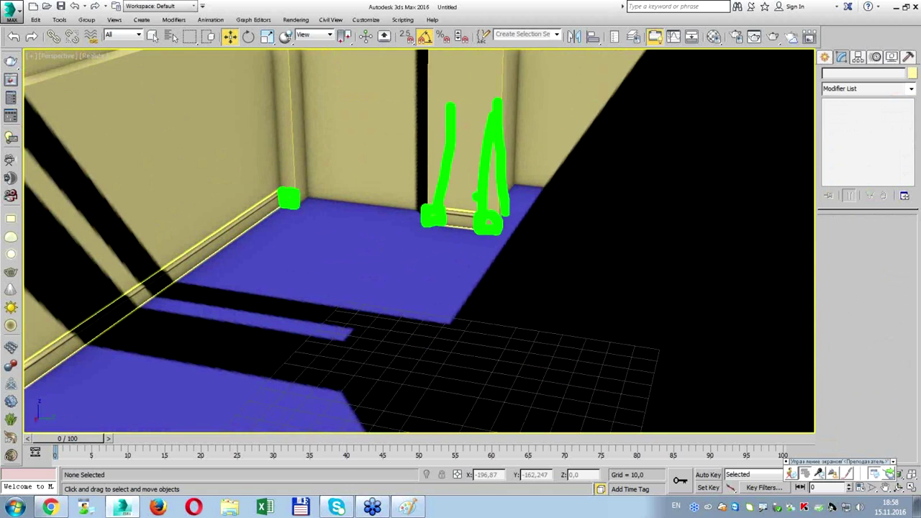
drag(426, 109, 424, 198)
key(Escape)
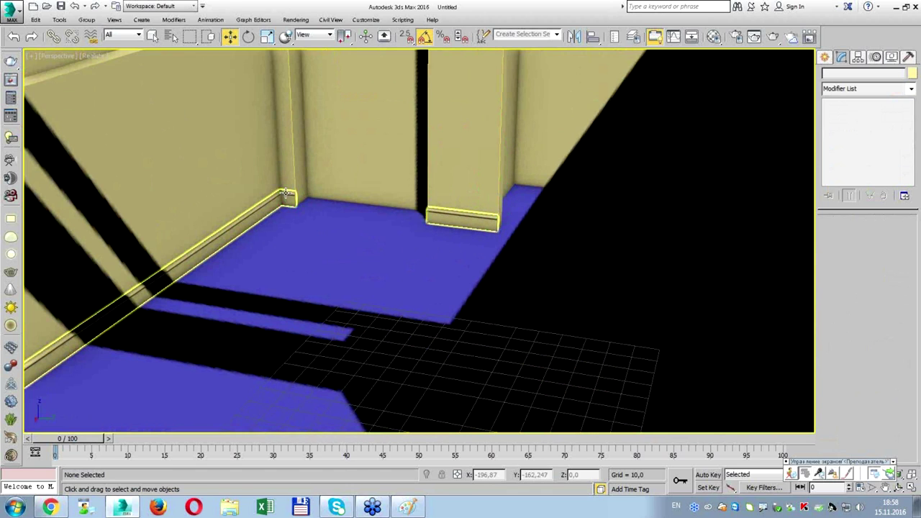
key(alt+w)
key(alt+w)
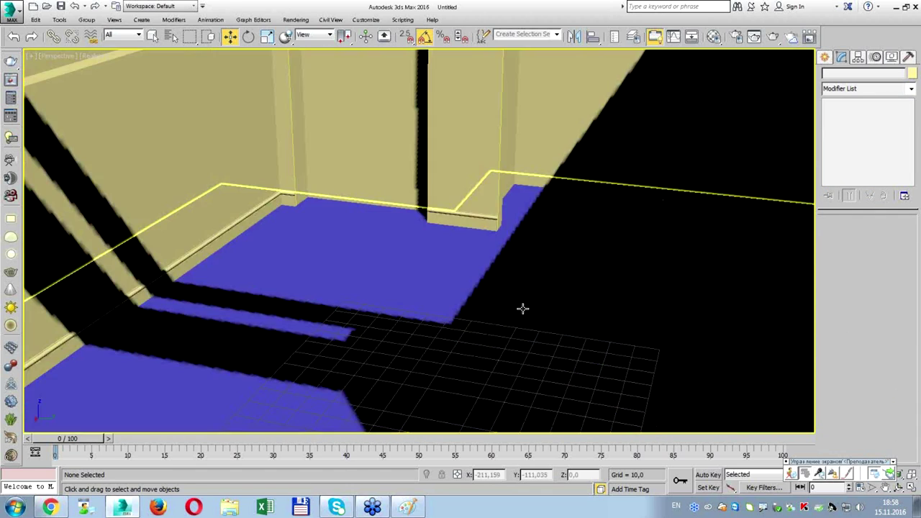
click(284, 205)
key(alt+w)
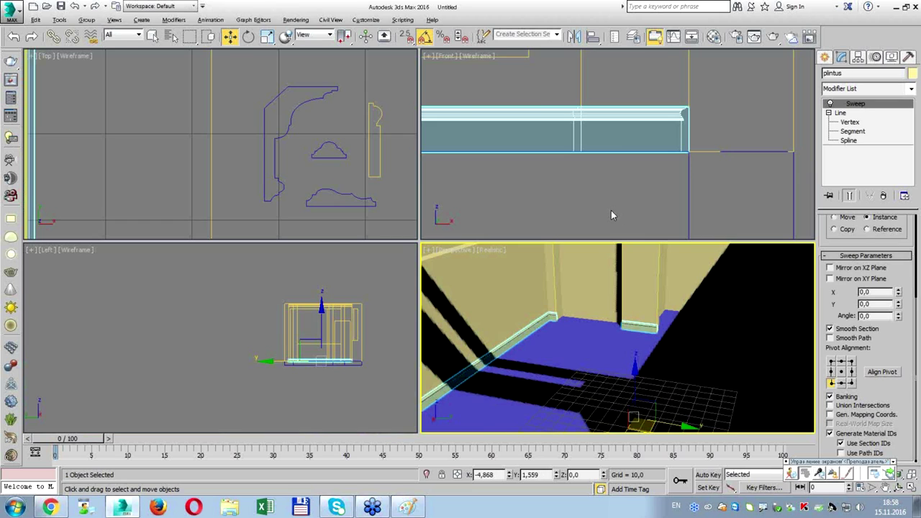
click(455, 194)
scroll(606, 148, down, 3)
Select the Rectangle002 wall-panel frames, orbiting the Perspective view onto the panelled wall.
scroll(568, 120, down, 3)
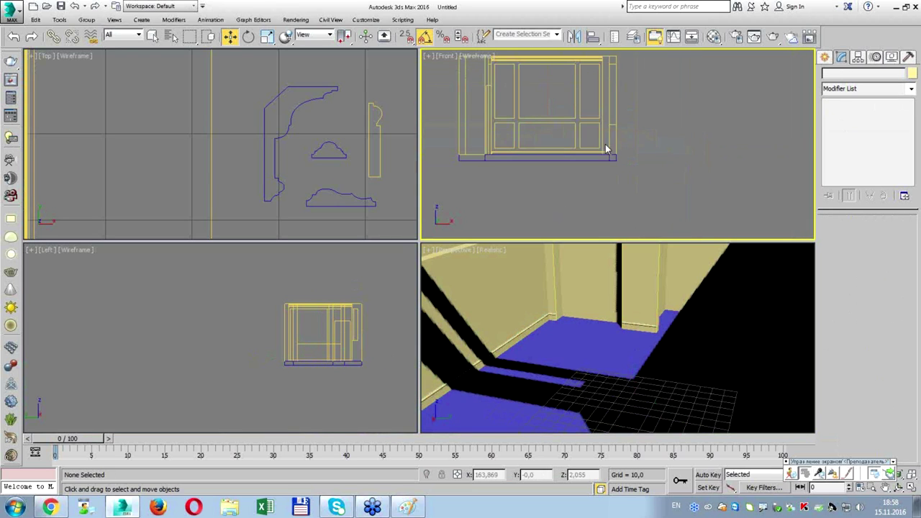
click(569, 120)
scroll(515, 112, up, 3)
scroll(589, 116, up, 2)
key(alt+w)
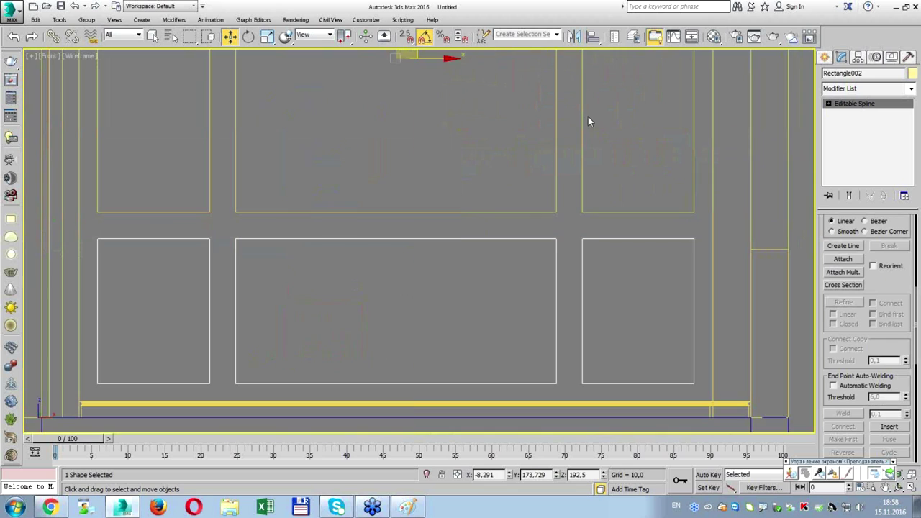
click(582, 192)
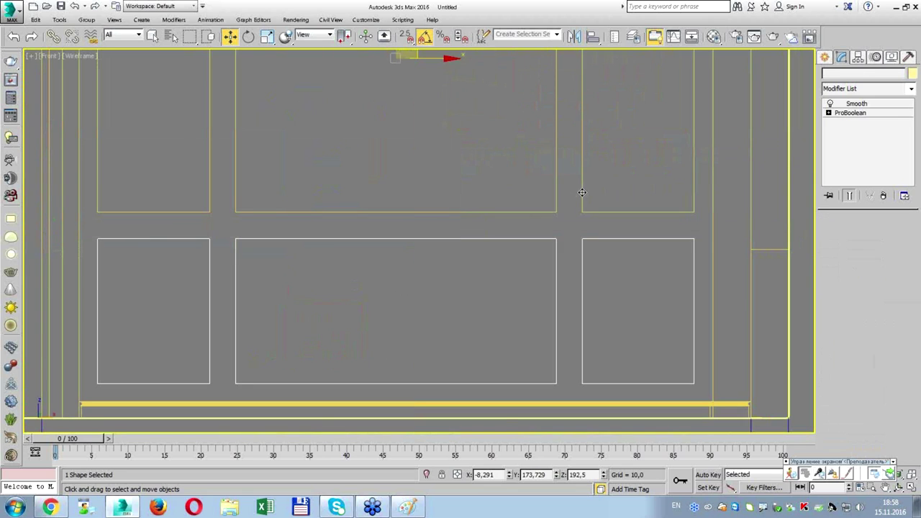
scroll(579, 190, down, 5)
key(alt+w)
click(641, 305)
key(alt+w)
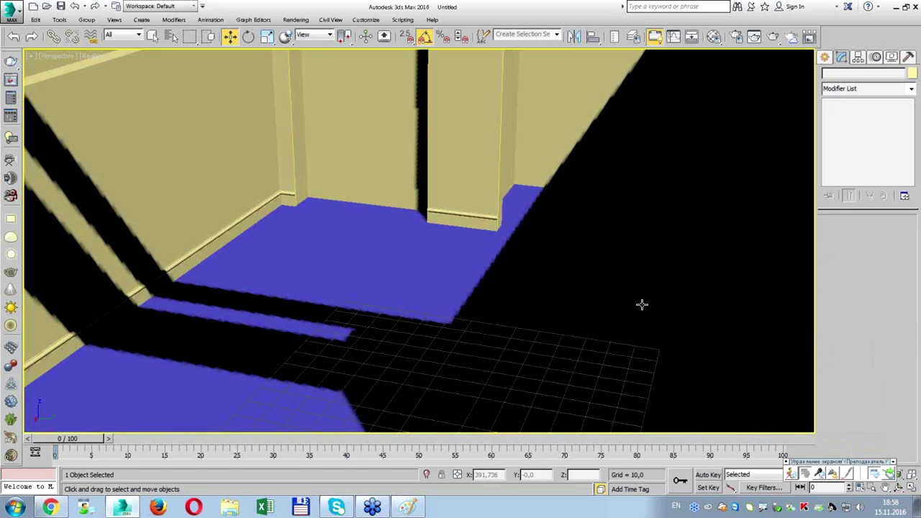
scroll(644, 289, down, 5)
mouse_move(499, 246)
alt+middle_down()
mouse_move(646, 257)
mouse_move(614, 269)
mouse_move(552, 219)
alt+middle_up()
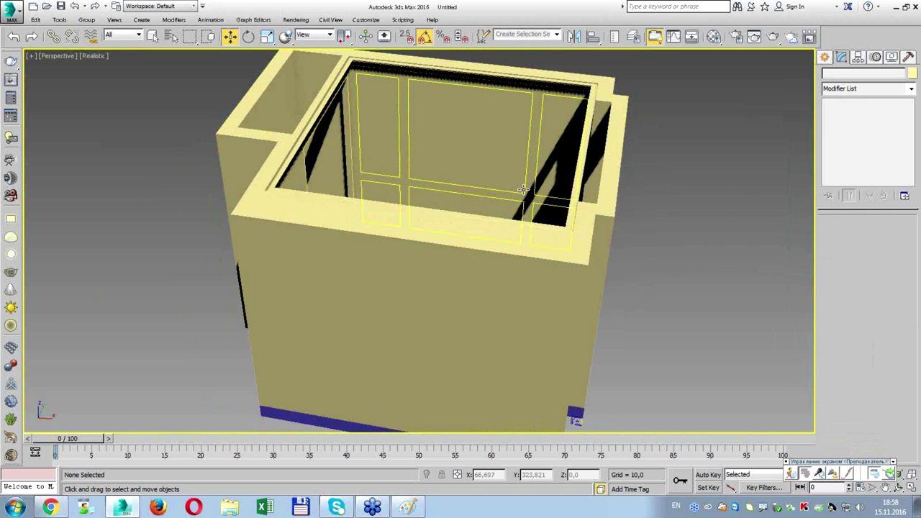
click(456, 191)
alt+middle_drag(456, 191, 555, 167)
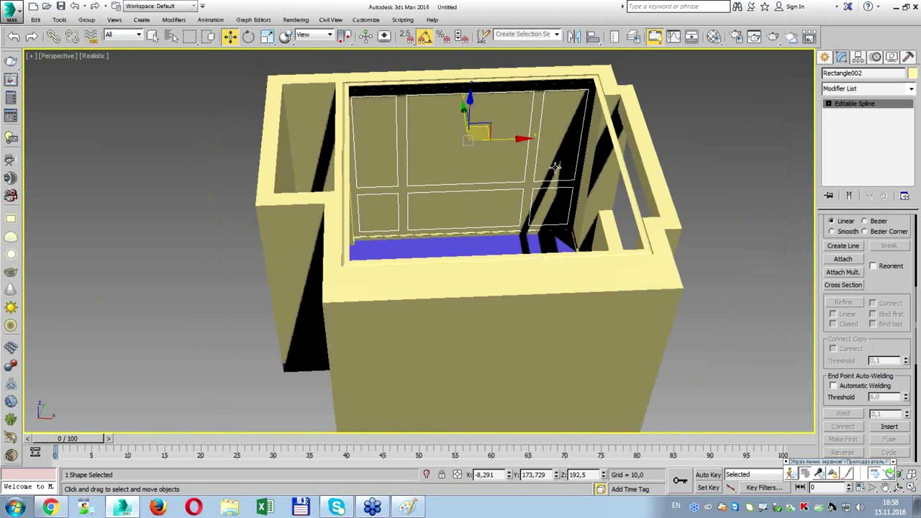
Add a Sweep to Rectangle002 with the cloud shape as its custom section.
click(848, 89)
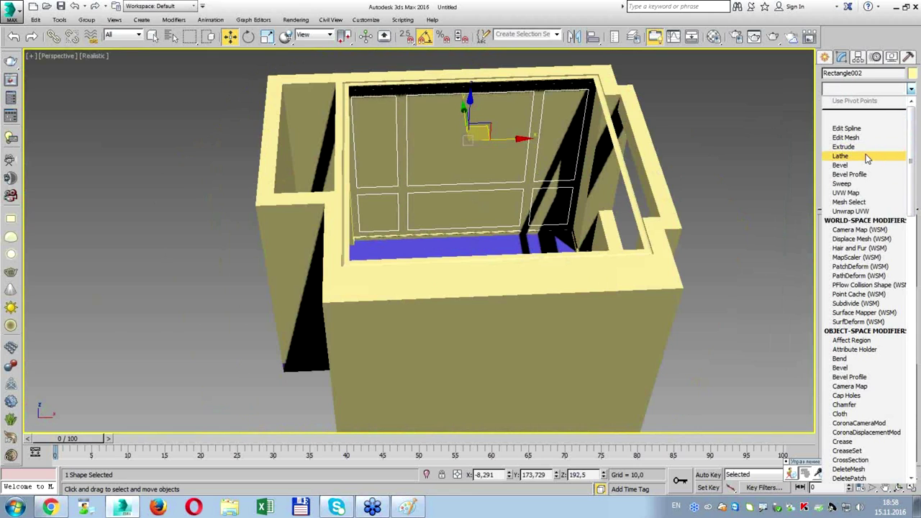
click(856, 183)
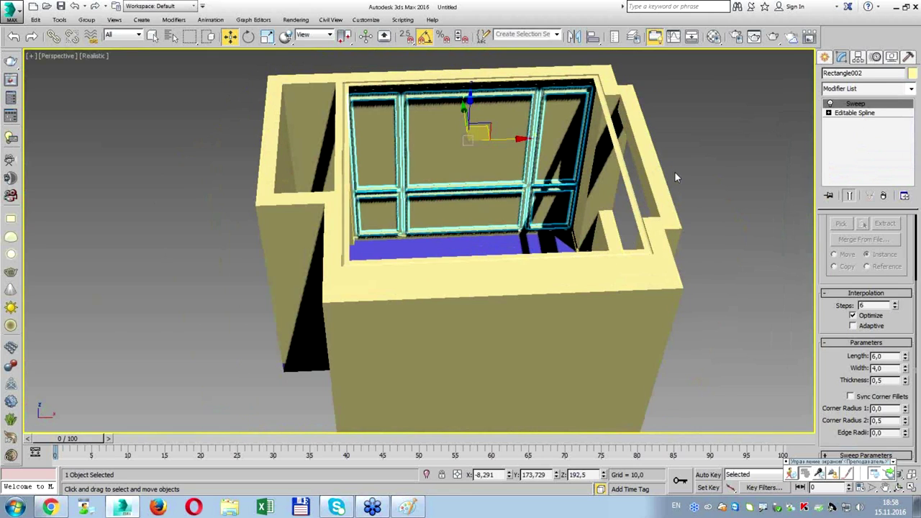
key(alt+w)
drag(828, 299, 840, 418)
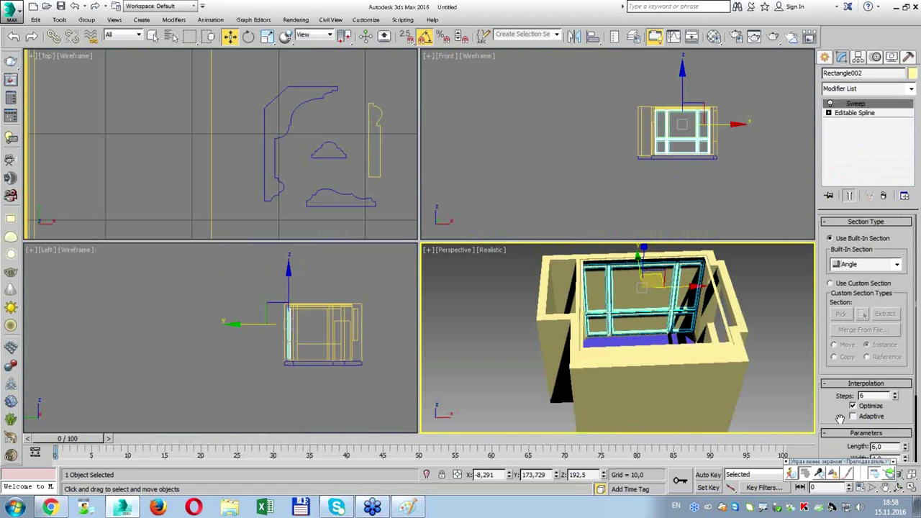
click(839, 282)
click(841, 315)
scroll(339, 151, up, 3)
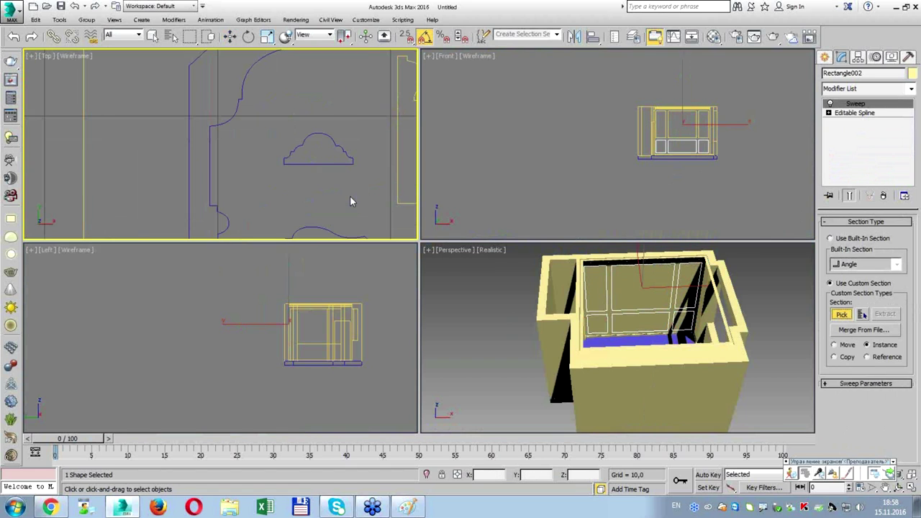
click(344, 153)
Zoom and pan the Front view to the top corner of the panel moldings.
key(w)
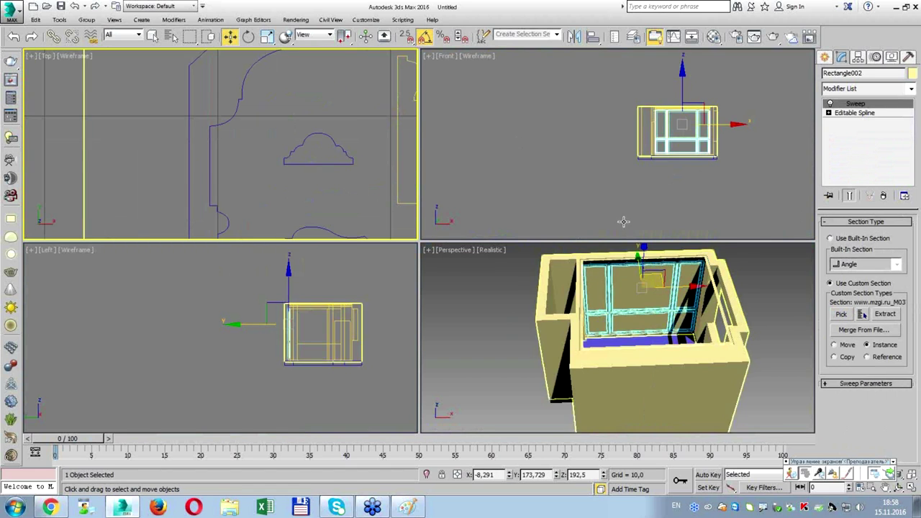
scroll(621, 163, up, 2)
scroll(671, 141, up, 3)
key(alt+w)
middle_drag(469, 216, 569, 142)
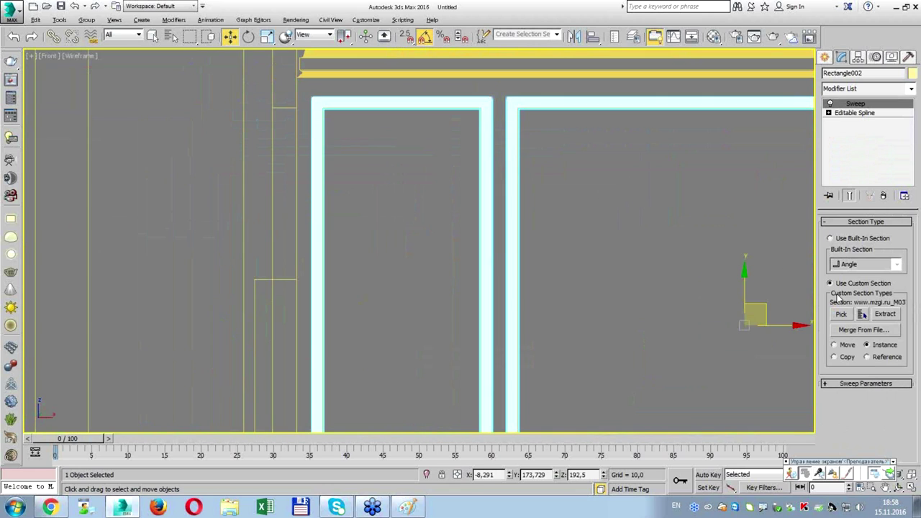
Set the panel molding's pivot alignment to bottom-left and unhide all objects.
click(857, 384)
click(851, 383)
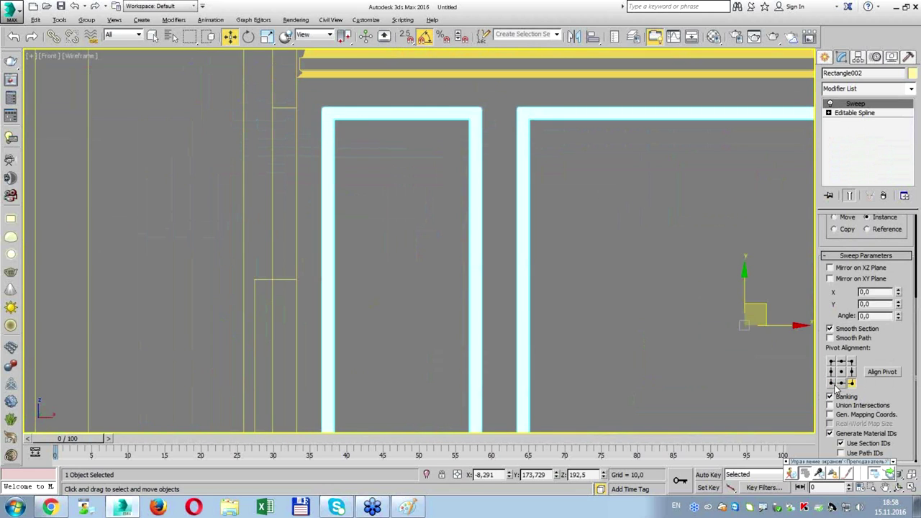
click(831, 383)
right_click(733, 263)
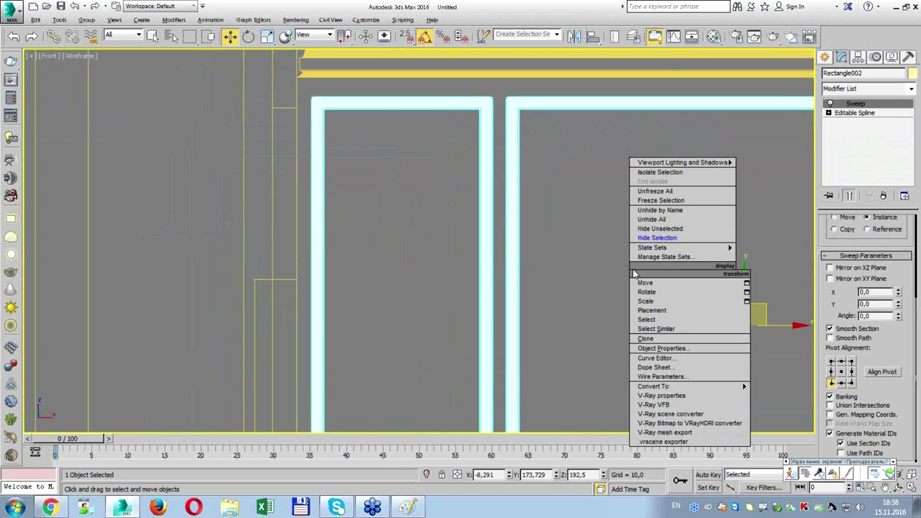
click(640, 219)
click(851, 383)
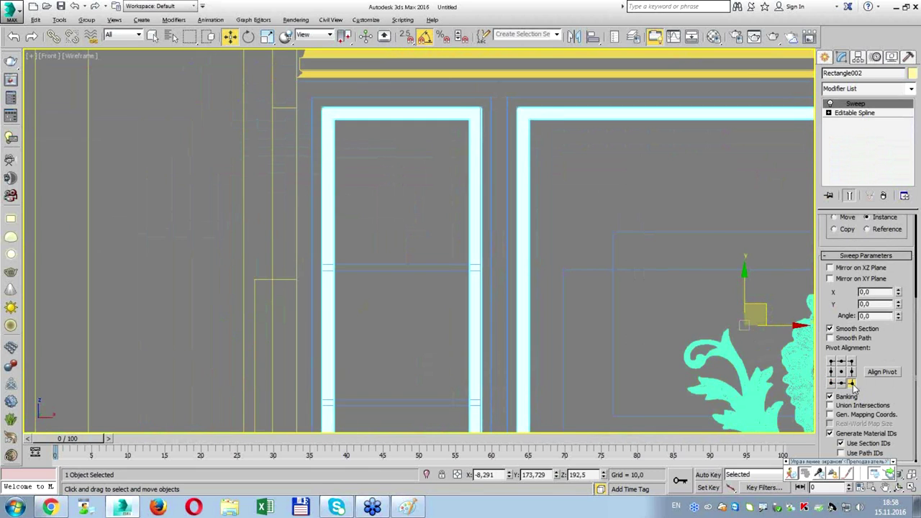
click(831, 383)
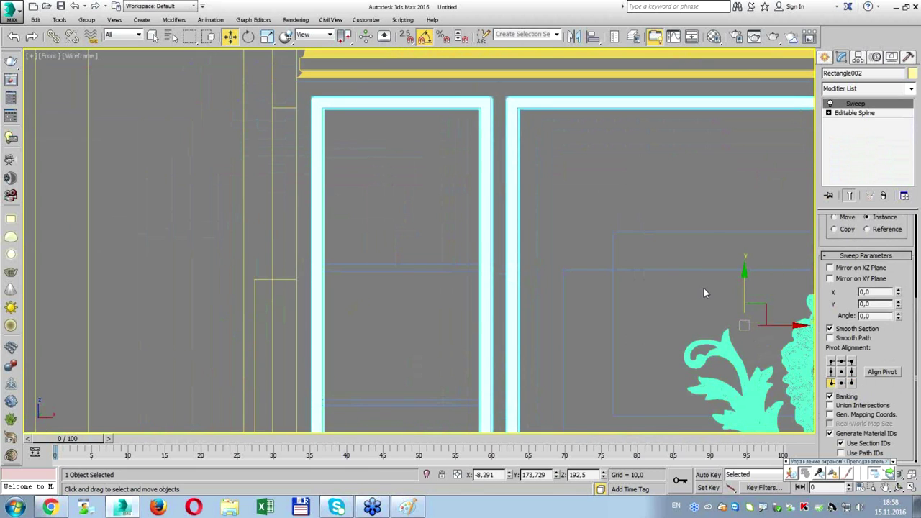
Select the stray swept line in the Top view and hide it.
click(585, 202)
click(463, 101)
key(alt+w)
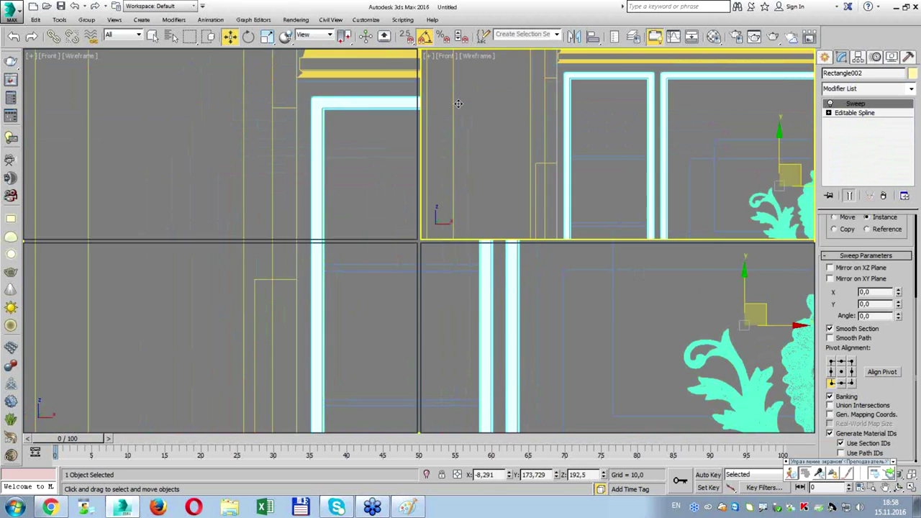
key(alt+w)
scroll(314, 136, down, 2)
scroll(441, 182, down, 5)
scroll(442, 177, down, 4)
scroll(442, 172, up, 10)
click(451, 190)
right_click(451, 190)
click(460, 174)
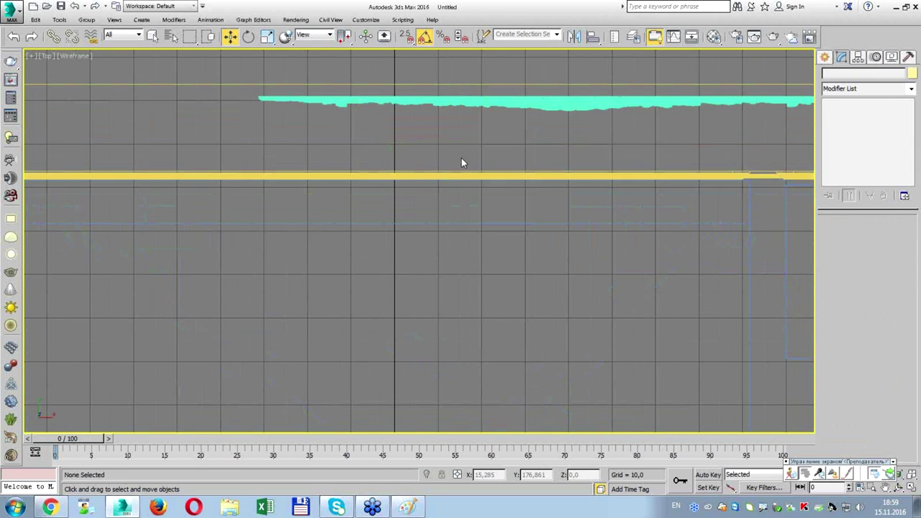
Check the panel molding, clear the selection and orbit to view the whole room.
click(454, 178)
scroll(762, 173, up, 5)
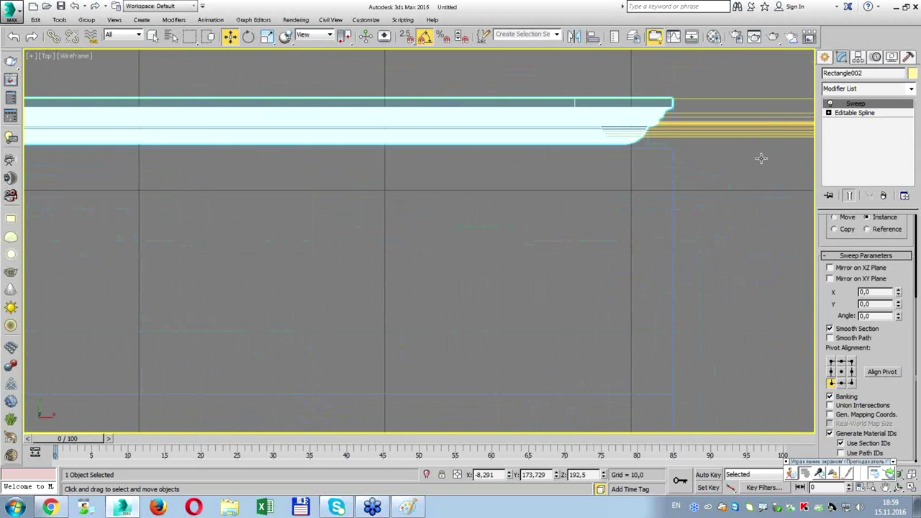
scroll(673, 115, up, 4)
click(694, 74)
scroll(695, 79, down, 5)
scroll(689, 123, down, 5)
key(alt+w)
key(alt+w)
mouse_move(703, 254)
alt+middle_down()
mouse_move(598, 292)
mouse_move(510, 182)
alt+middle_up()
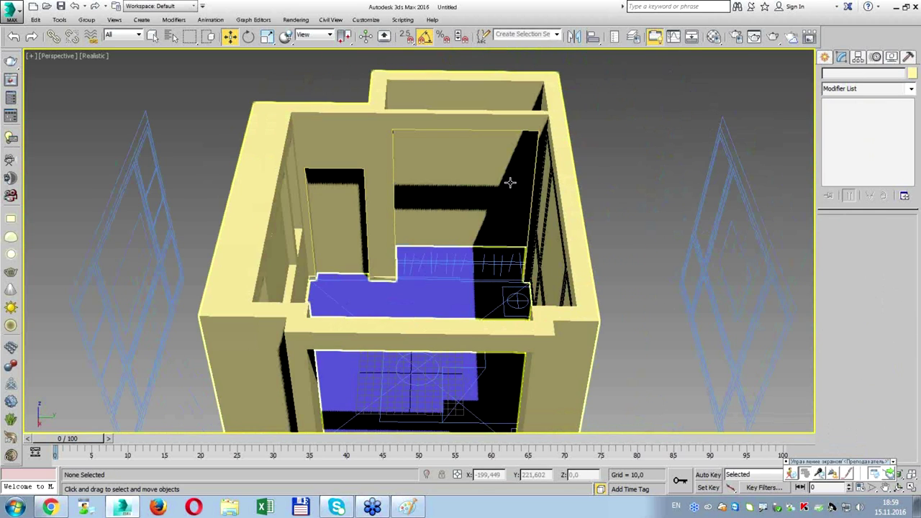
Apply a Sweep to the doorframes rectangle, using the casing profile as its custom section.
click(472, 130)
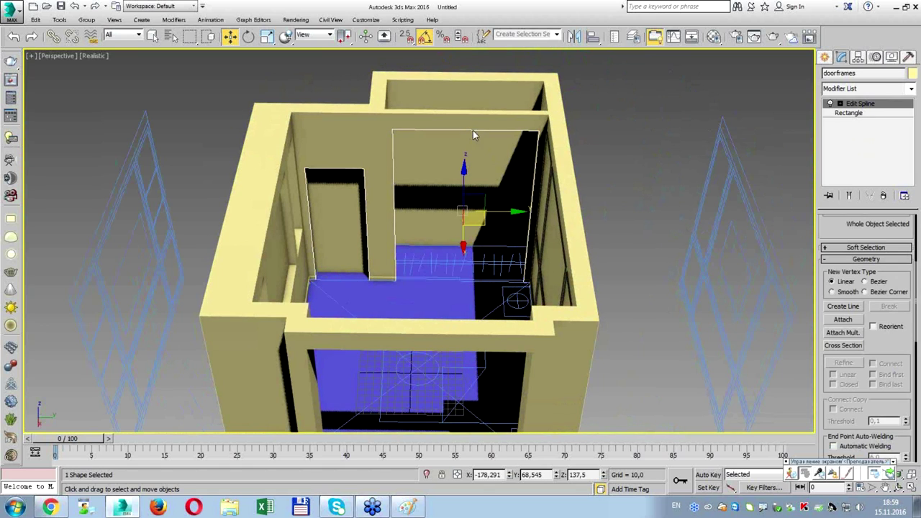
click(885, 89)
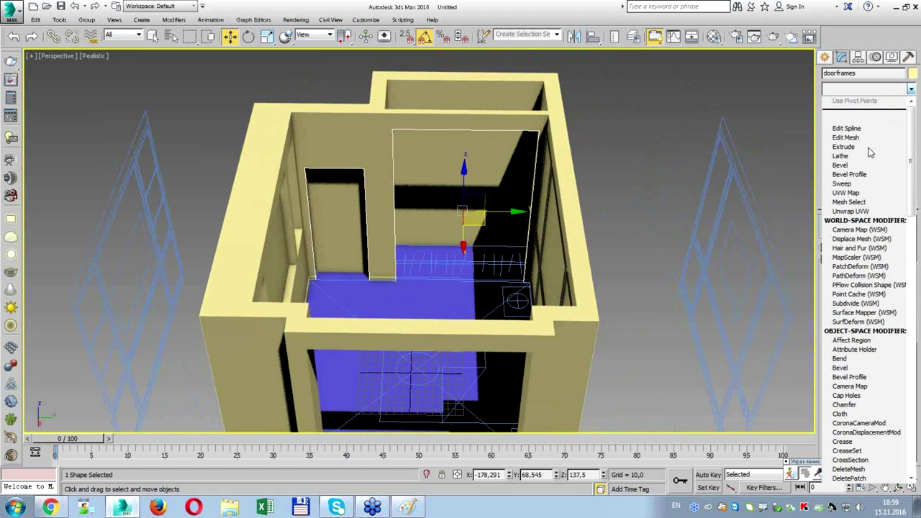
click(858, 184)
key(alt+w)
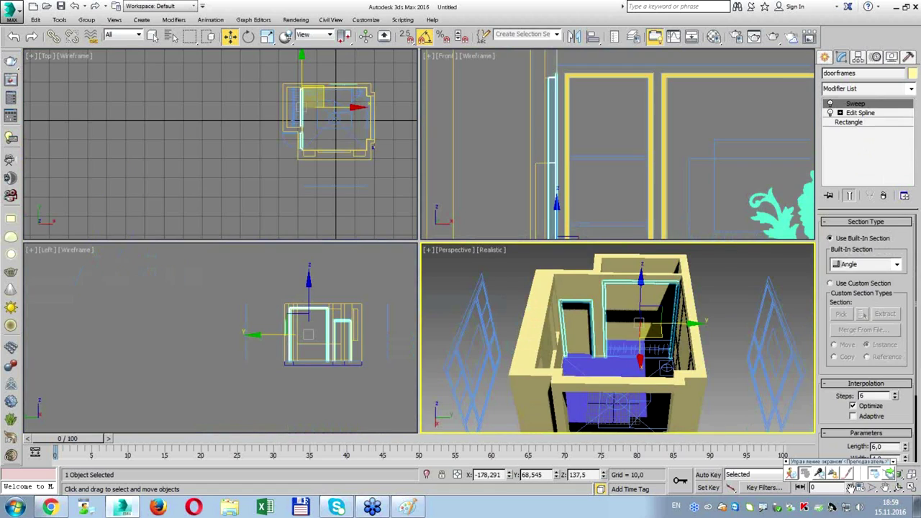
click(846, 281)
click(840, 314)
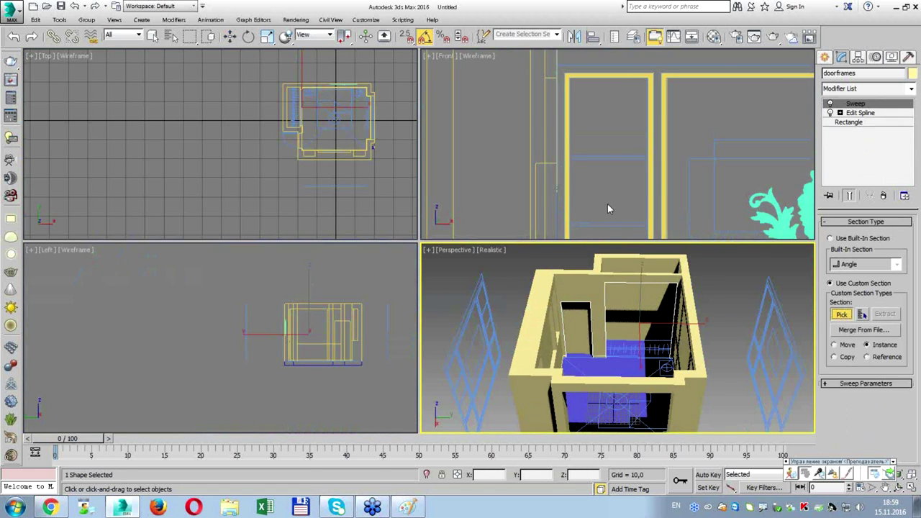
scroll(336, 147, up, 1)
scroll(336, 147, up, 3)
scroll(315, 141, up, 3)
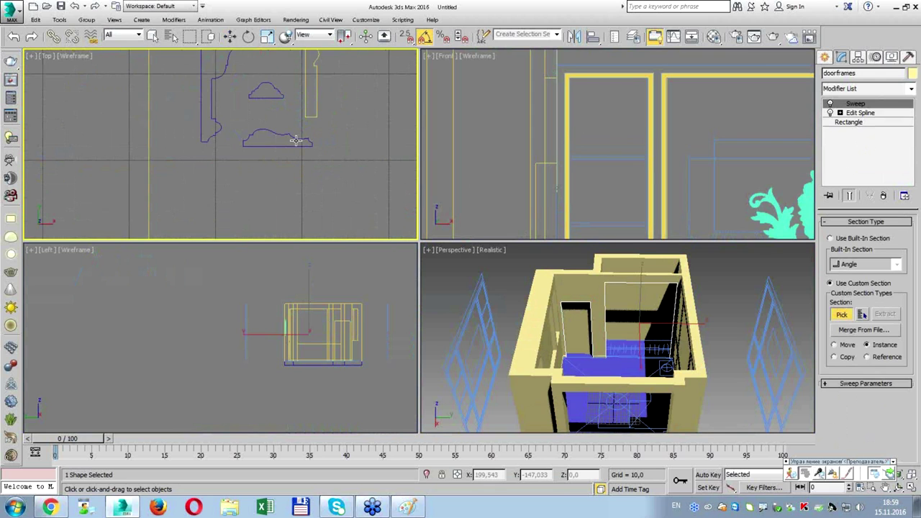
click(298, 137)
key(alt+w)
scroll(488, 232, up, 3)
scroll(619, 265, up, 3)
scroll(614, 305, up, 2)
scroll(602, 288, up, 2)
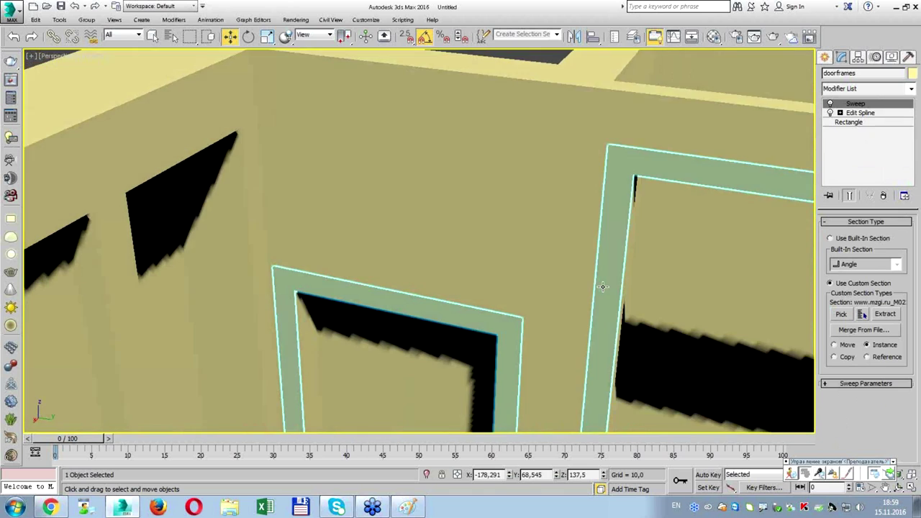
scroll(582, 219, up, 2)
Set the door frame sweep's Pivot Alignment to the profile's corner.
key(alt+w)
scroll(305, 155, up, 2)
scroll(227, 138, up, 2)
scroll(212, 145, up, 2)
scroll(213, 130, up, 2)
scroll(262, 136, up, 2)
scroll(323, 148, up, 2)
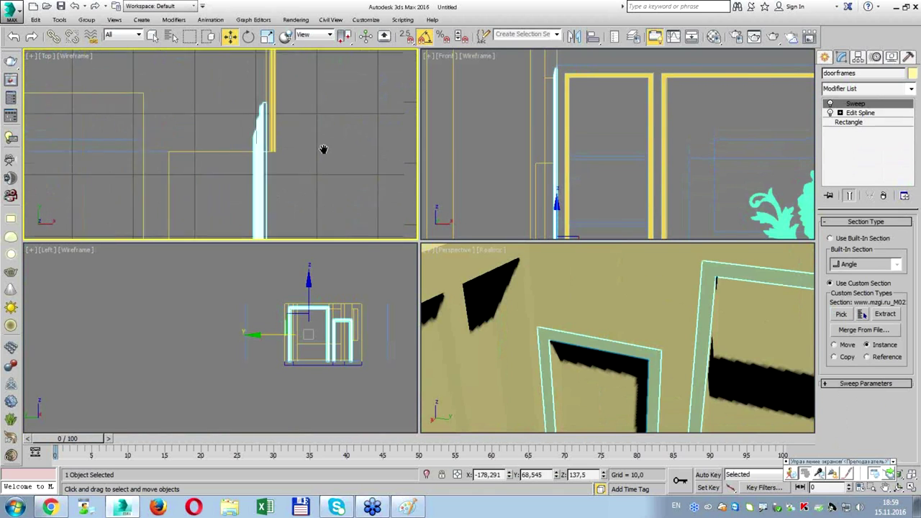
key(alt+w)
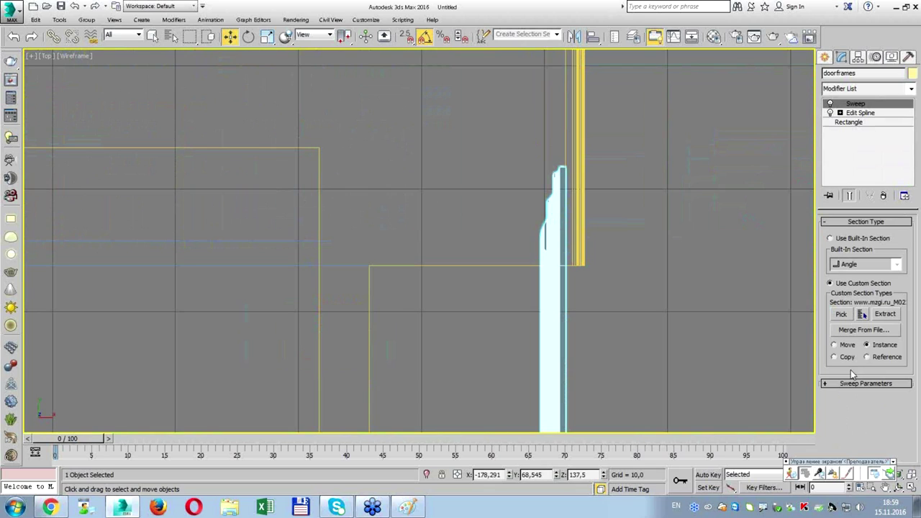
click(854, 384)
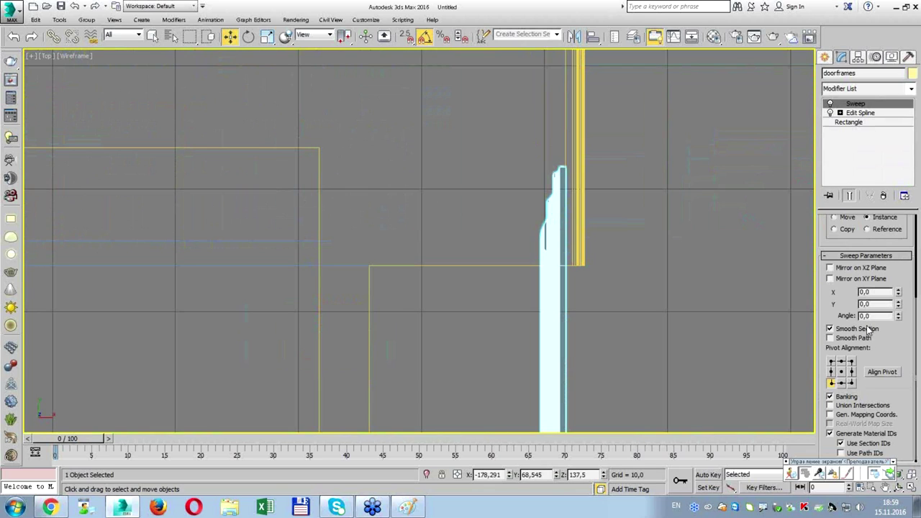
click(852, 384)
click(831, 362)
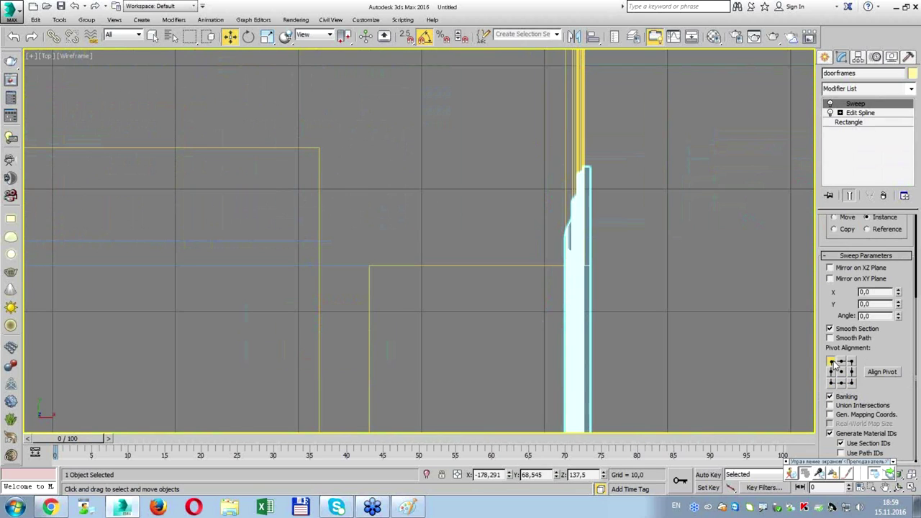
key(alt+w)
click(739, 336)
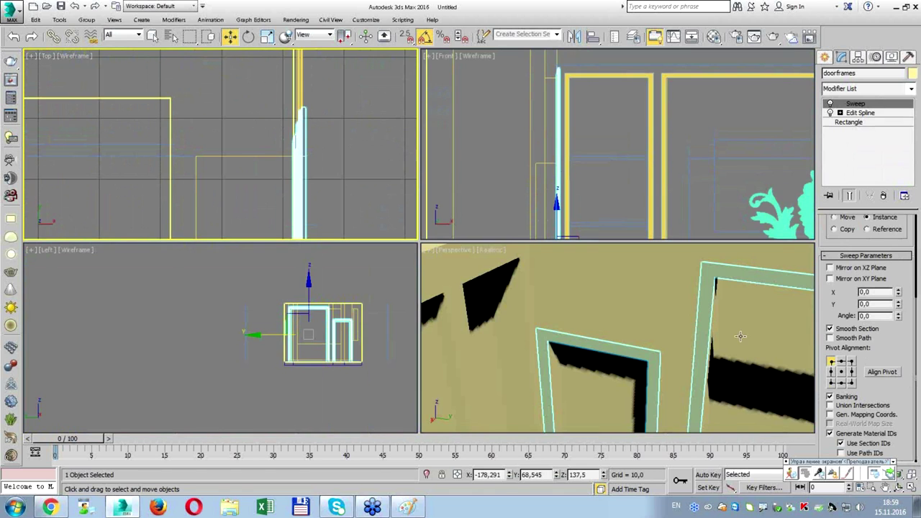
key(alt+w)
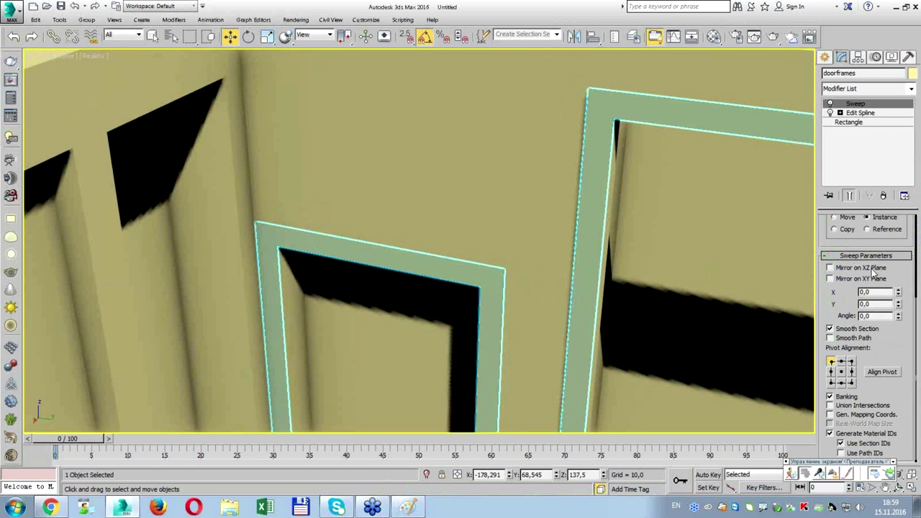
Mirror the frame profile so the moldings face outward, then check both door openings.
click(869, 279)
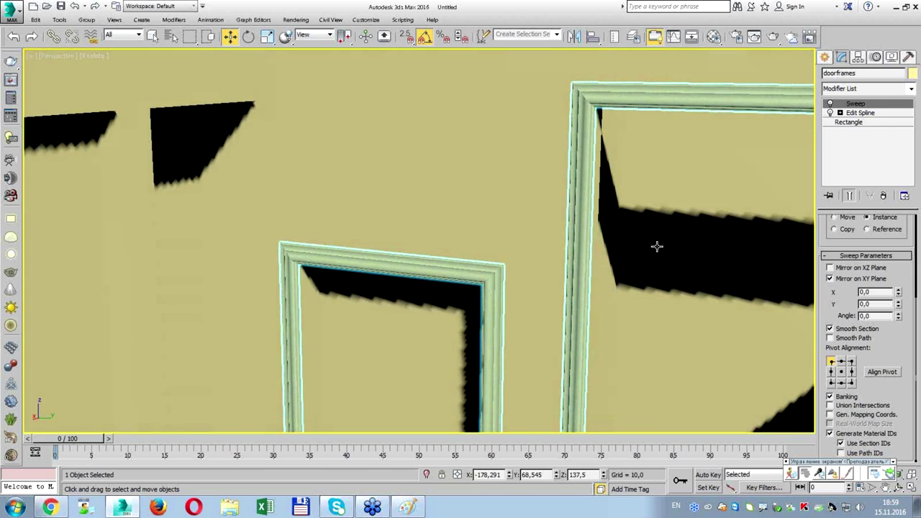
alt+middle_drag(659, 254, 677, 249)
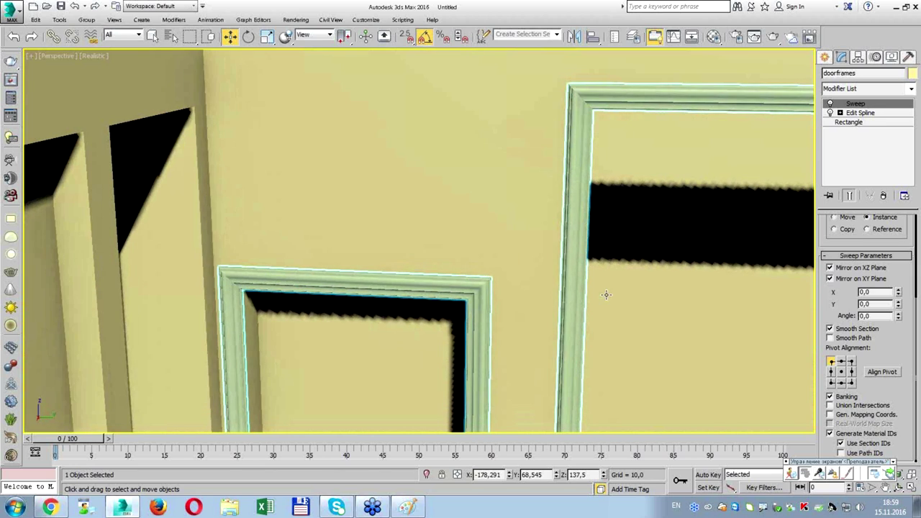
scroll(601, 281, down, 5)
alt+middle_drag(616, 310, 563, 267)
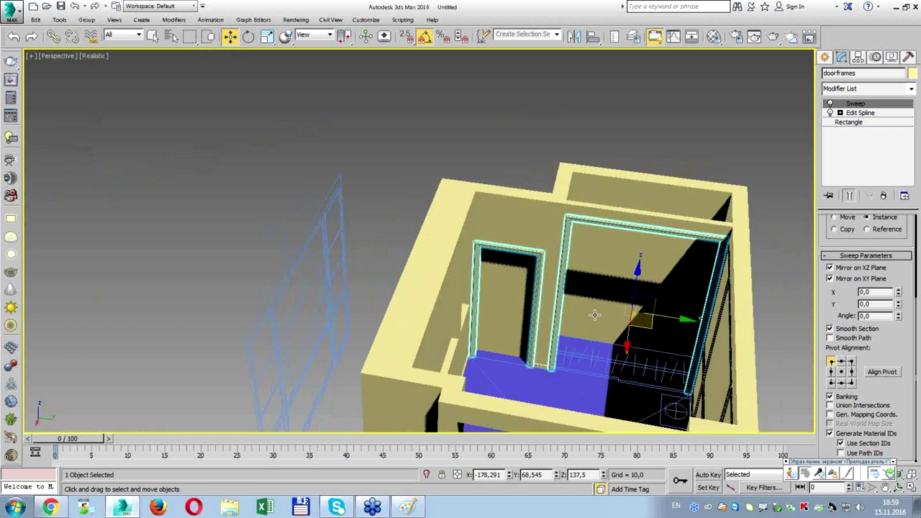
ctrl+click(518, 319)
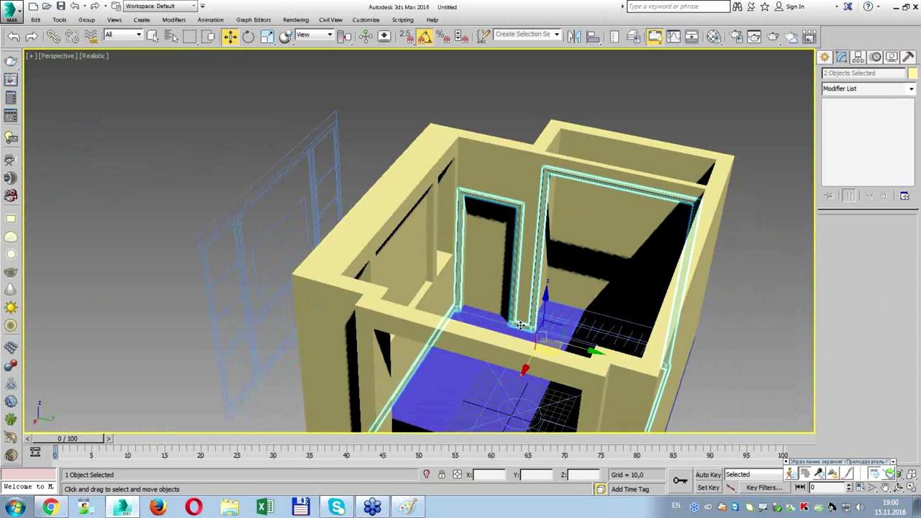
Hide everything except the selected door frames with Hide Unselected.
right_click(518, 318)
click(536, 278)
click(632, 387)
middle_drag(632, 388, 777, 289)
scroll(453, 274, up, 5)
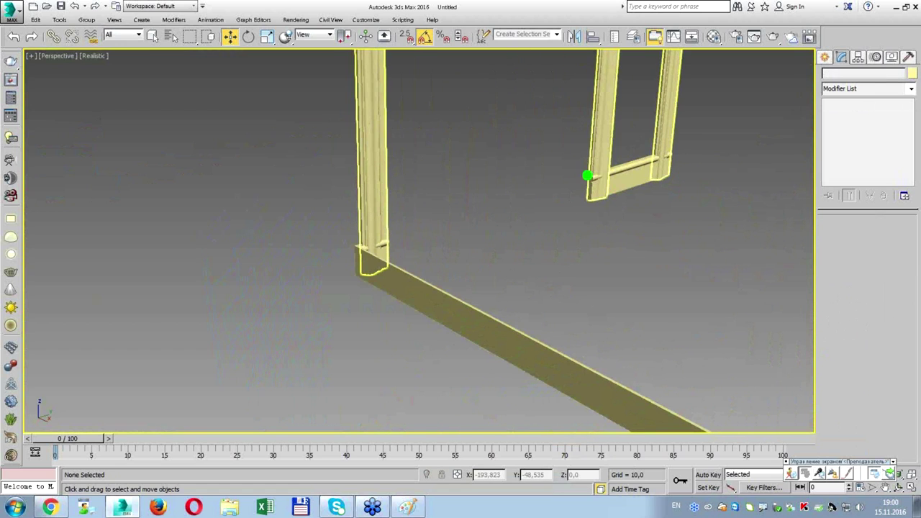
Maximize the Left viewport and zoom in on the door frame bases.
key(alt+w)
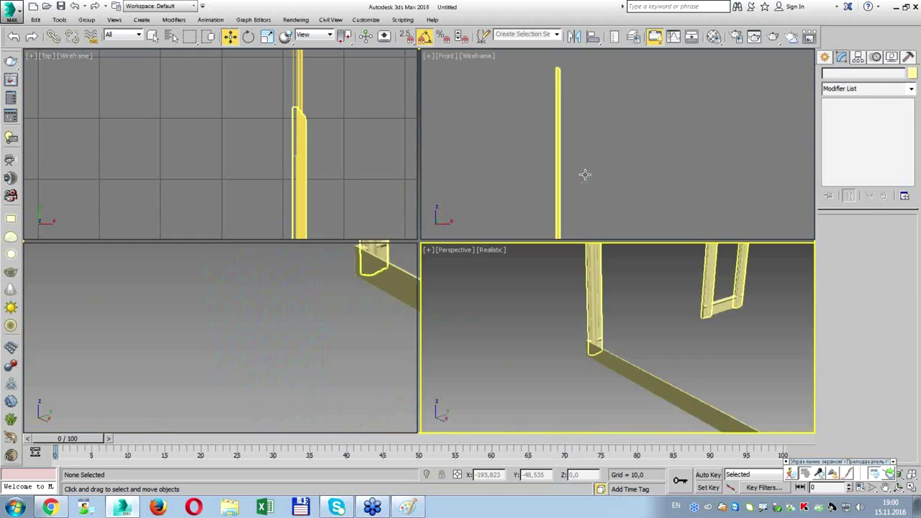
click(352, 167)
click(315, 329)
key(alt+w)
scroll(504, 308, up, 4)
scroll(591, 299, up, 2)
scroll(504, 303, up, 3)
scroll(477, 281, up, 3)
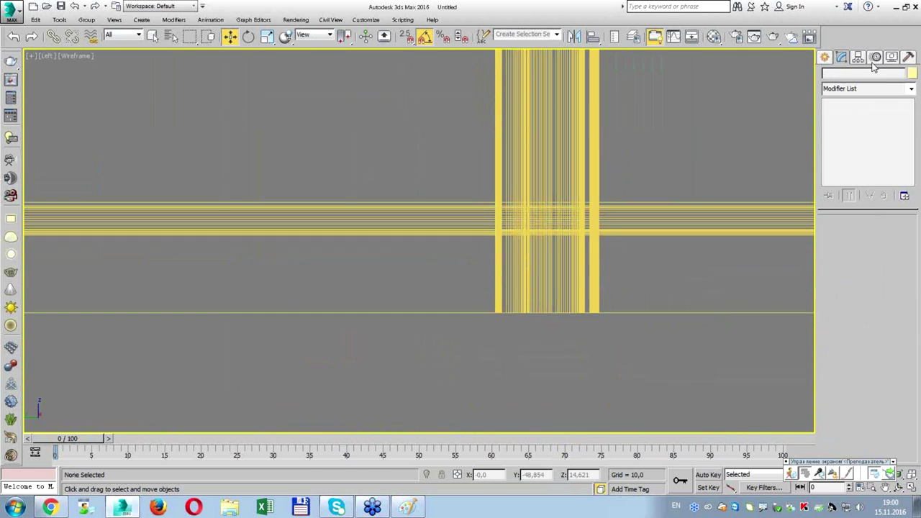
click(842, 75)
Switch to Extended Primitives and make a first ChamferBox attempt, then cancel it.
click(828, 74)
click(863, 91)
click(848, 100)
click(840, 91)
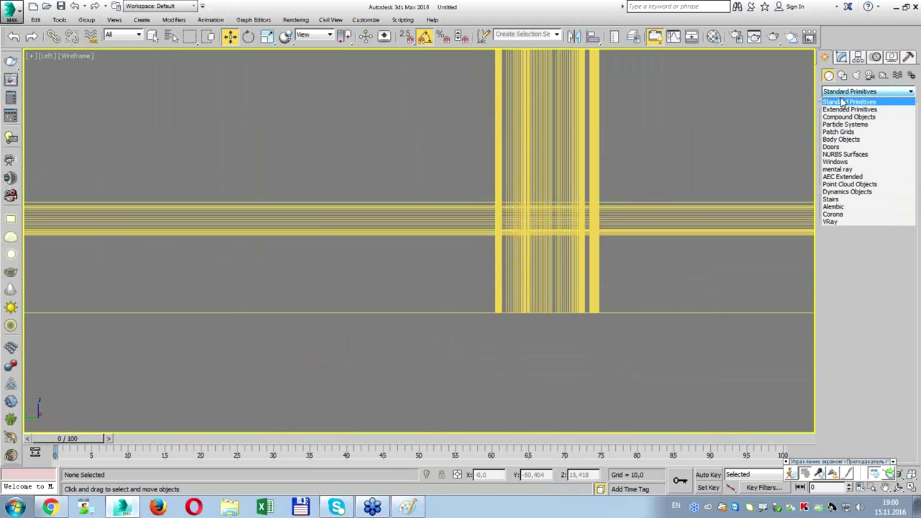
click(844, 101)
click(845, 143)
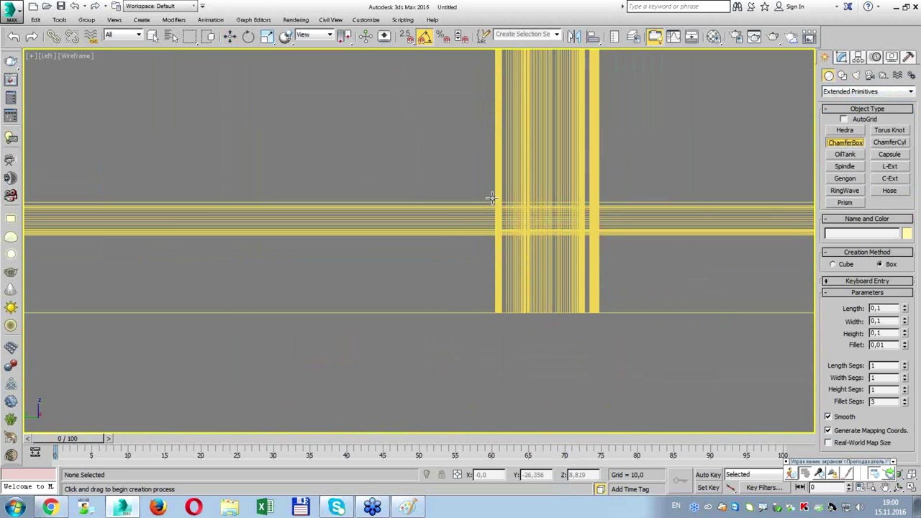
drag(505, 225, 597, 323)
drag(598, 313, 602, 314)
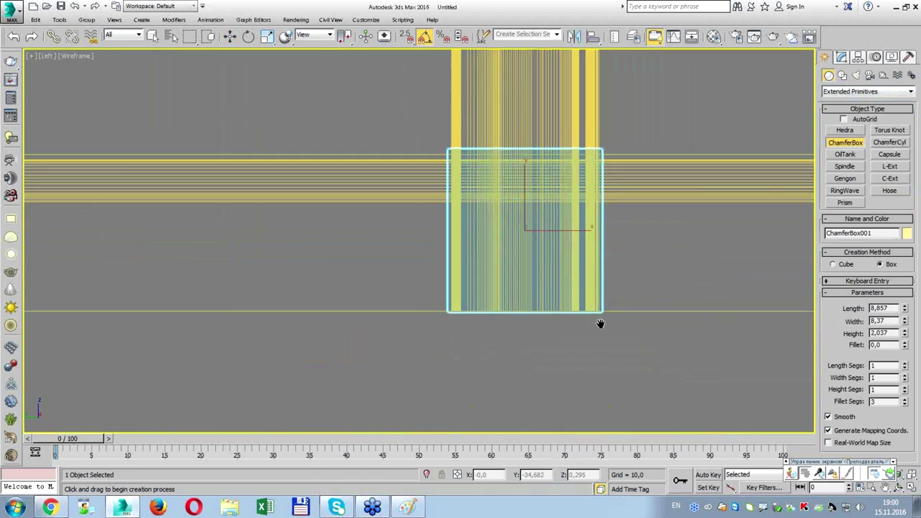
key(w)
click(694, 272)
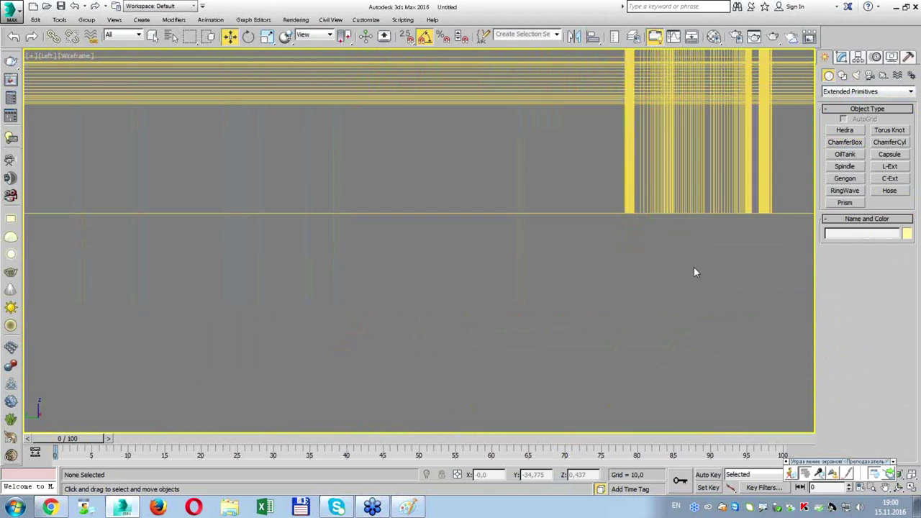
Draw a ChamferBox over the frame bottom with fillet 0,1, width 9 and length 10.
click(847, 144)
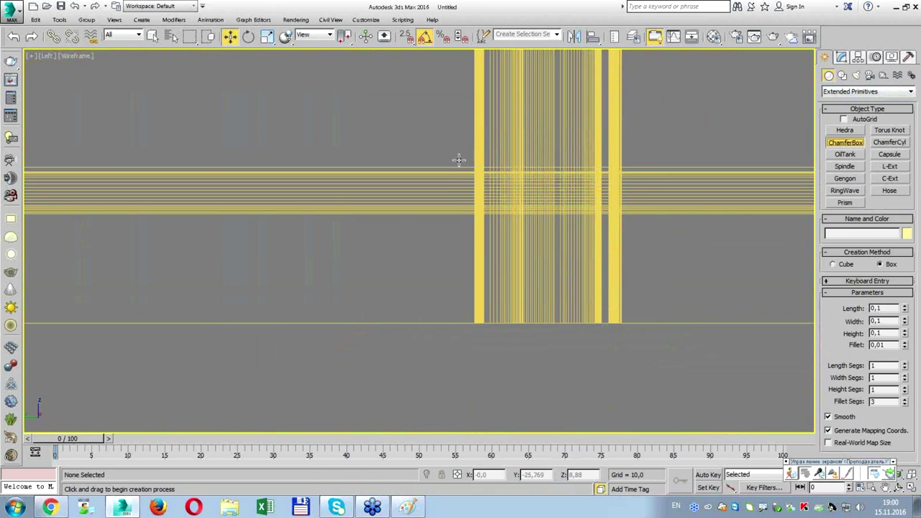
drag(469, 163, 623, 323)
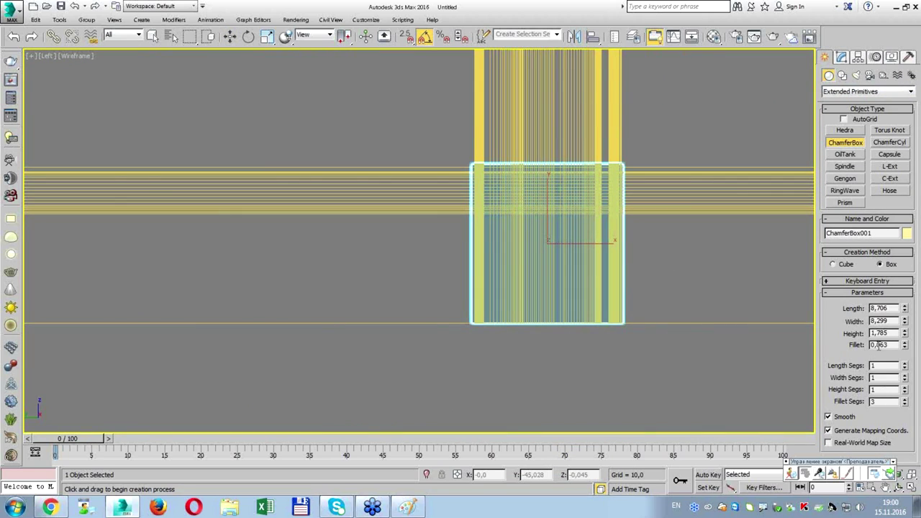
text(0,1)
click(634, 281)
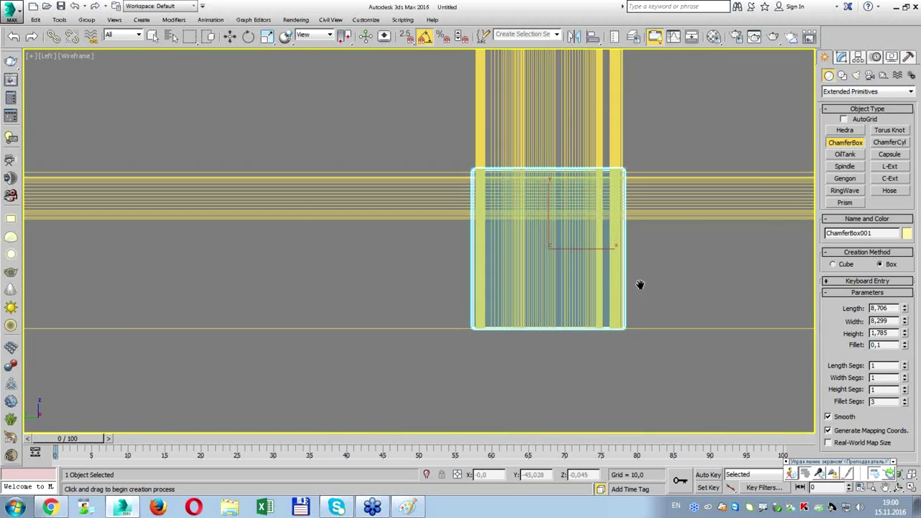
key(alt+w)
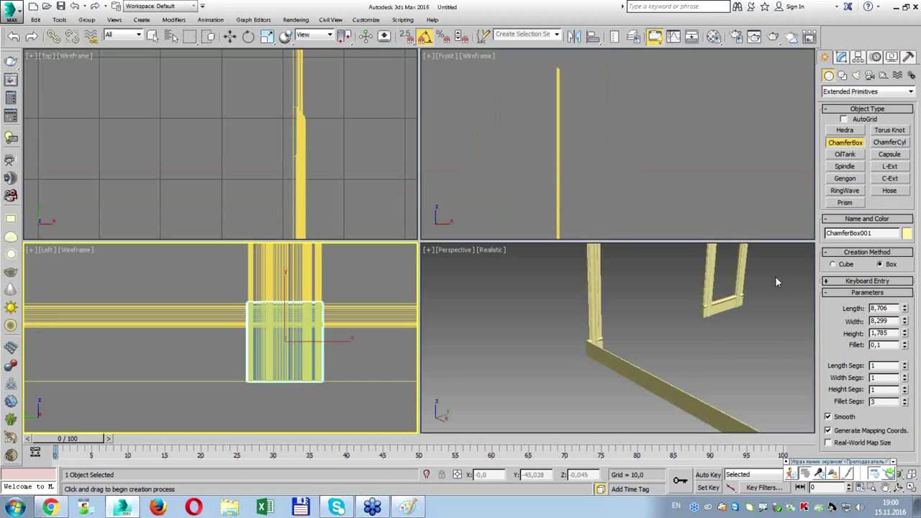
text(7)
click(904, 306)
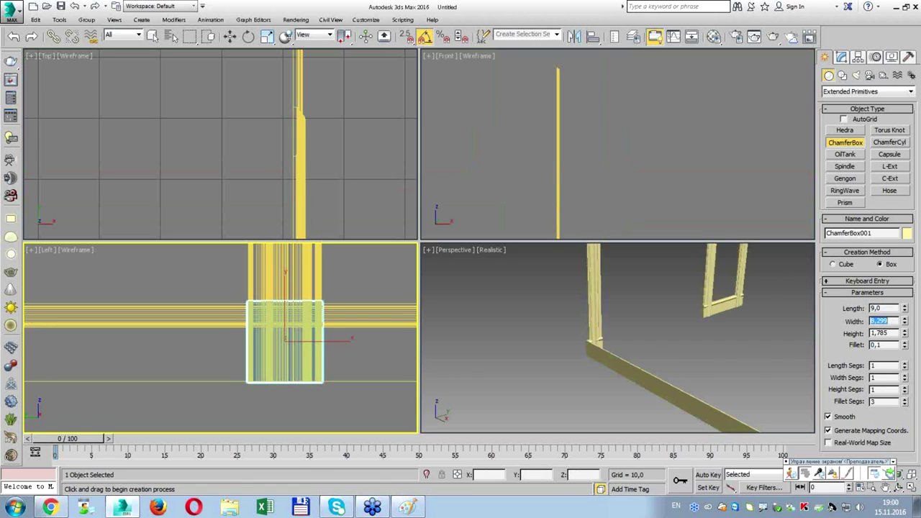
text(9)
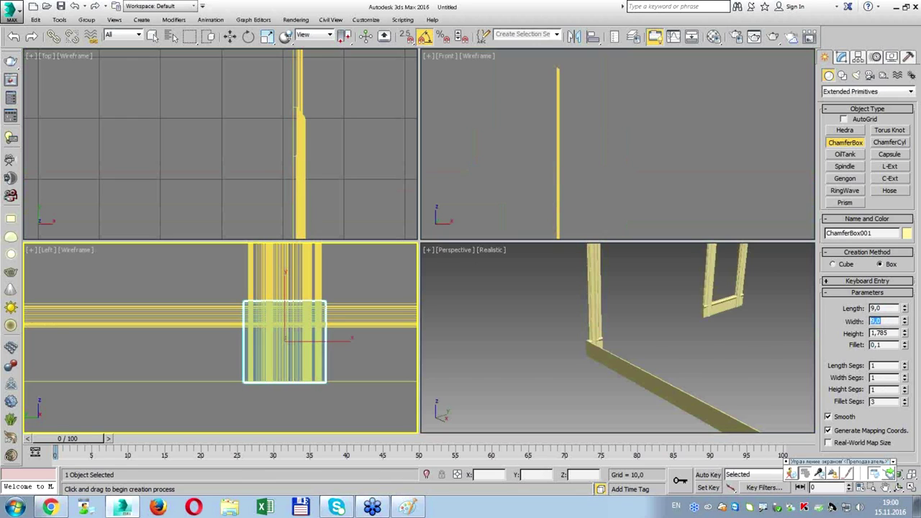
key(Tab)
text(10)
key(Return)
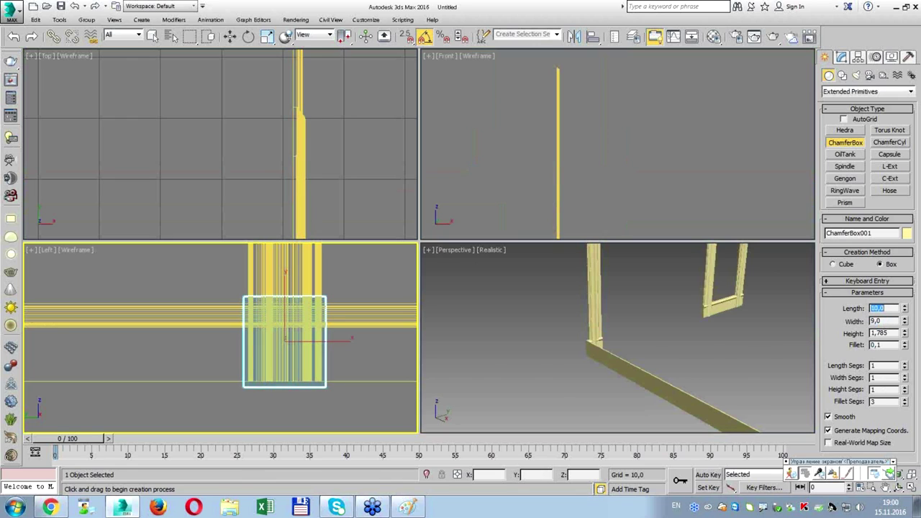
Move the chamfer box onto the door frame base in the Top view.
middle_drag(554, 205, 600, 187)
middle_drag(288, 333, 299, 345)
key(w)
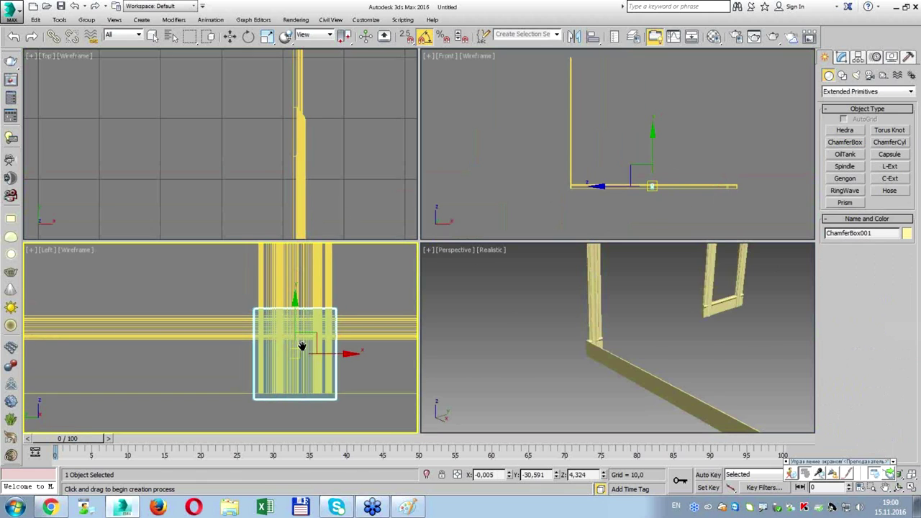
scroll(299, 344, up, 2)
scroll(248, 399, up, 3)
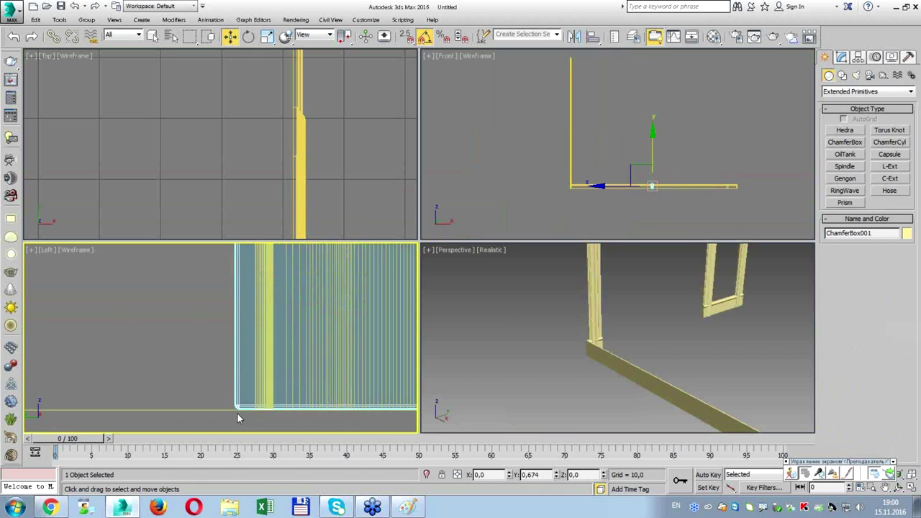
scroll(373, 166, down, 1)
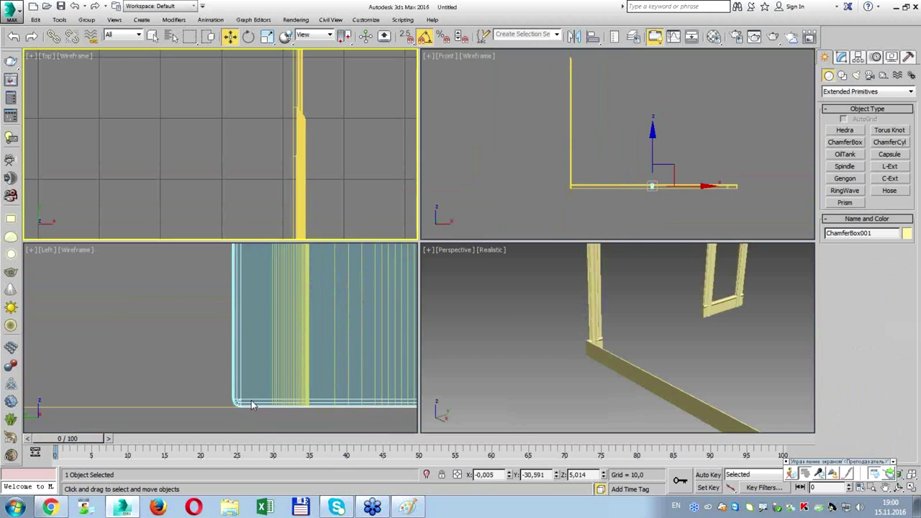
scroll(372, 167, down, 3)
scroll(373, 166, down, 3)
middle_drag(374, 165, 362, 177)
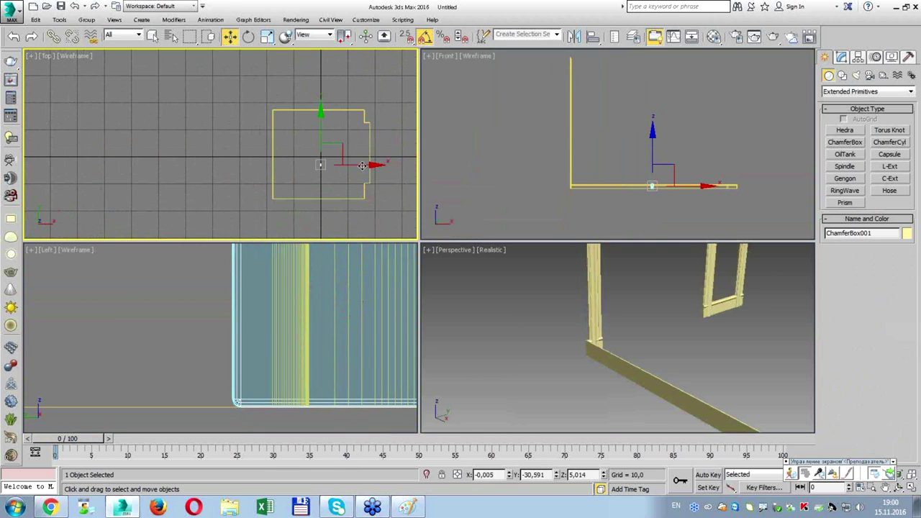
key(alt+w)
alt+middle_drag(482, 288, 412, 274)
drag(454, 271, 458, 272)
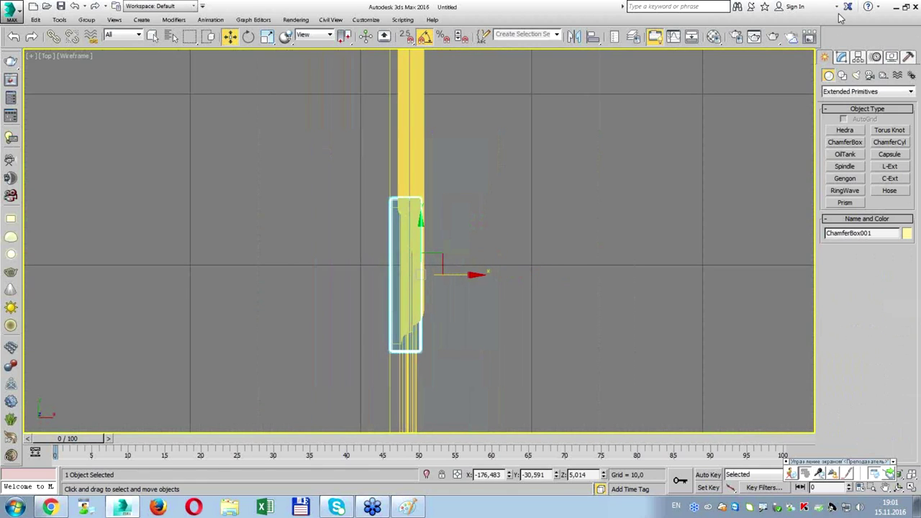
Raise the chamfer box height to 2,5 and shift it right to line up.
click(841, 58)
drag(906, 263, 905, 238)
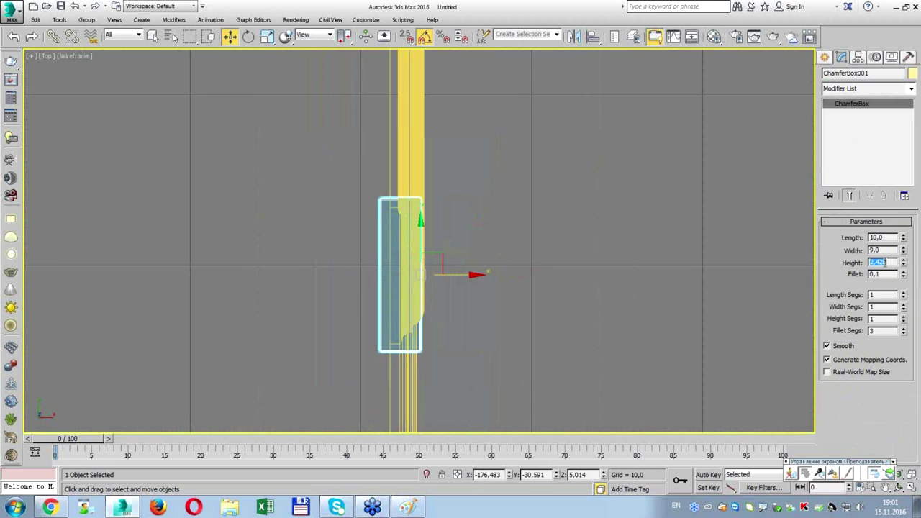
text(2,5)
key(Return)
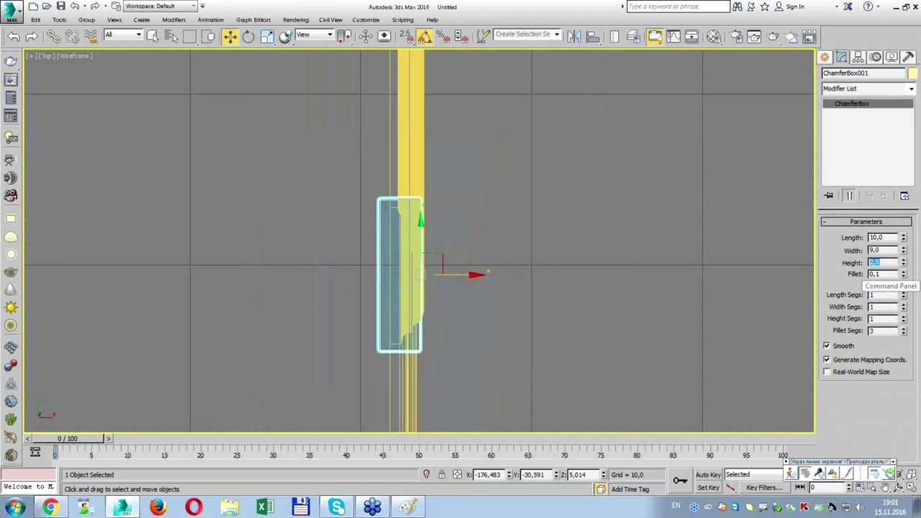
scroll(513, 295, up, 1)
drag(439, 273, 441, 272)
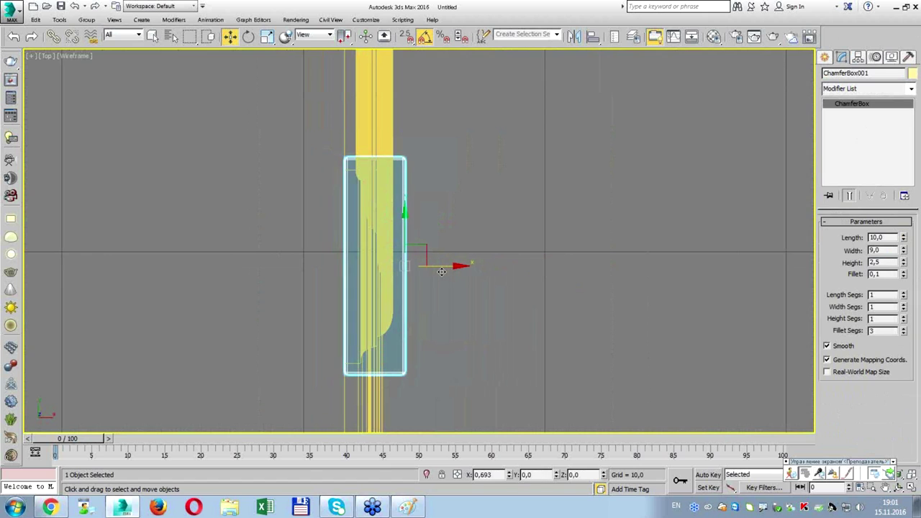
key(alt+w)
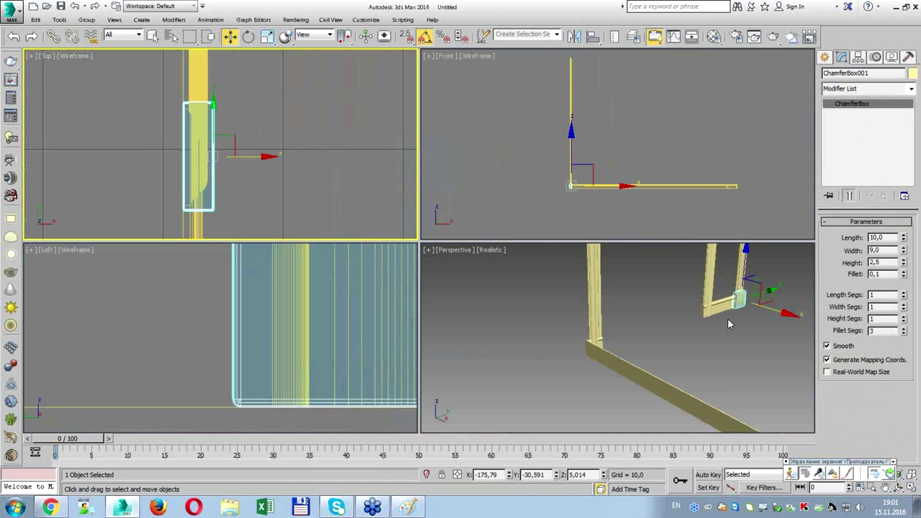
right_click(666, 322)
key(alt+w)
mouse_move(665, 321)
alt+middle_down()
mouse_move(655, 274)
mouse_move(631, 274)
mouse_move(626, 211)
mouse_move(648, 173)
mouse_move(621, 261)
alt+middle_up()
Change the plinth block height to 2,0 and nudge it into position.
key(z)
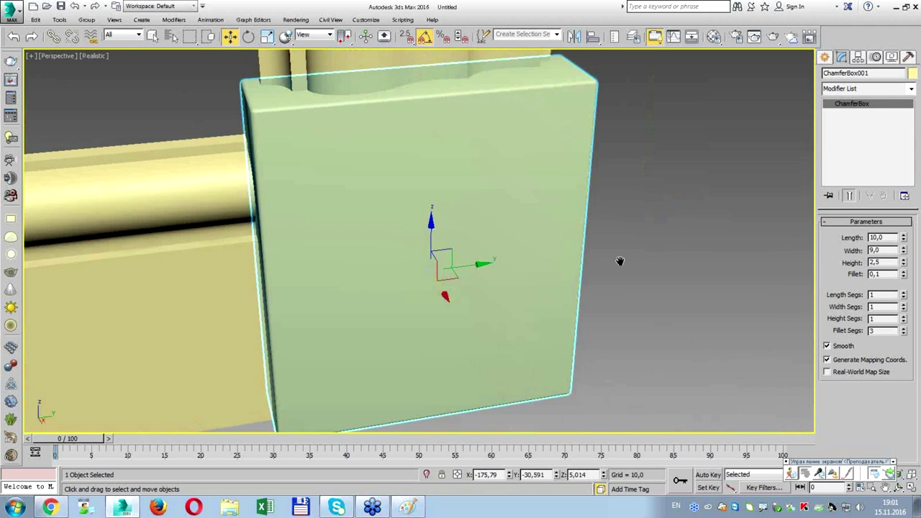
scroll(621, 261, down, 5)
mouse_move(677, 283)
alt+middle_down()
mouse_move(681, 275)
mouse_move(720, 283)
alt+middle_up()
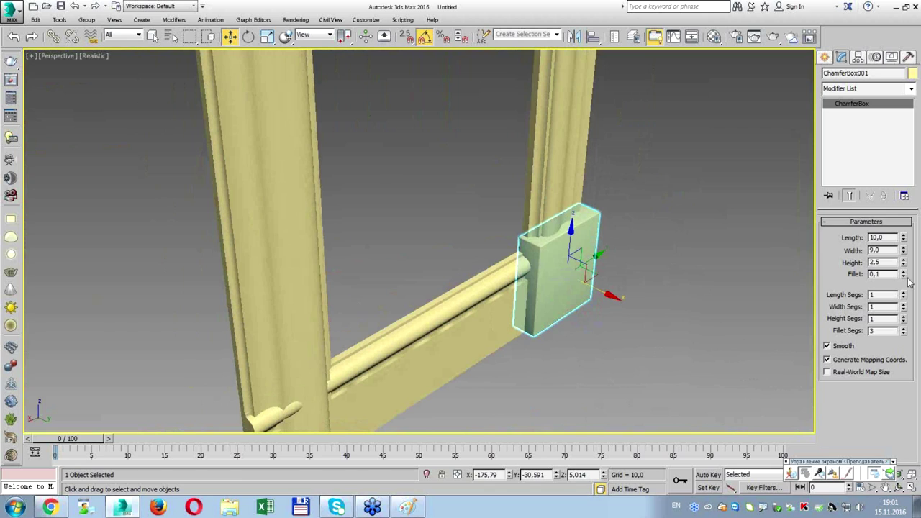
double_click(891, 263)
text(2)
key(Return)
key(alt+w)
click(237, 189)
drag(244, 161, 239, 161)
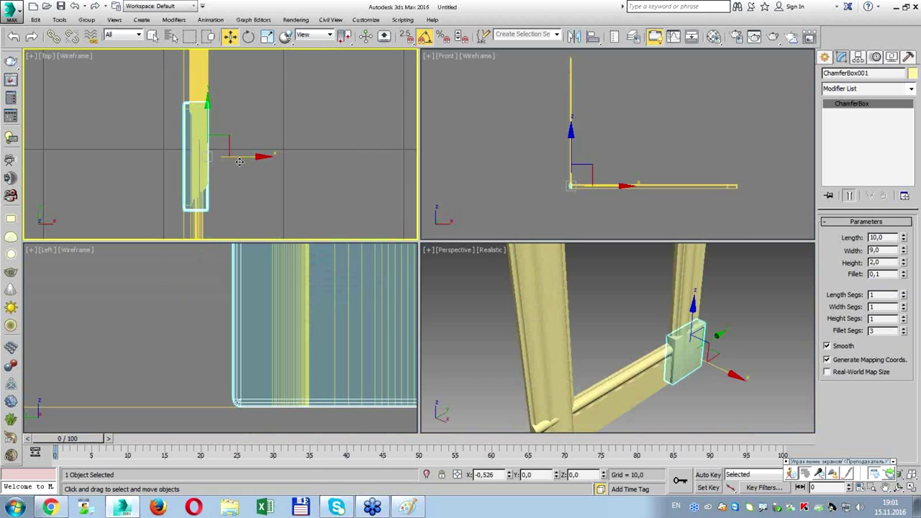
drag(239, 162, 241, 162)
Set the block's fillet to 0,05 and width to 8,473, then drag a copy toward the next post.
key(alt+w)
mouse_move(660, 323)
alt+middle_down()
mouse_move(590, 249)
mouse_move(590, 288)
mouse_move(629, 297)
alt+middle_up()
key(alt+w)
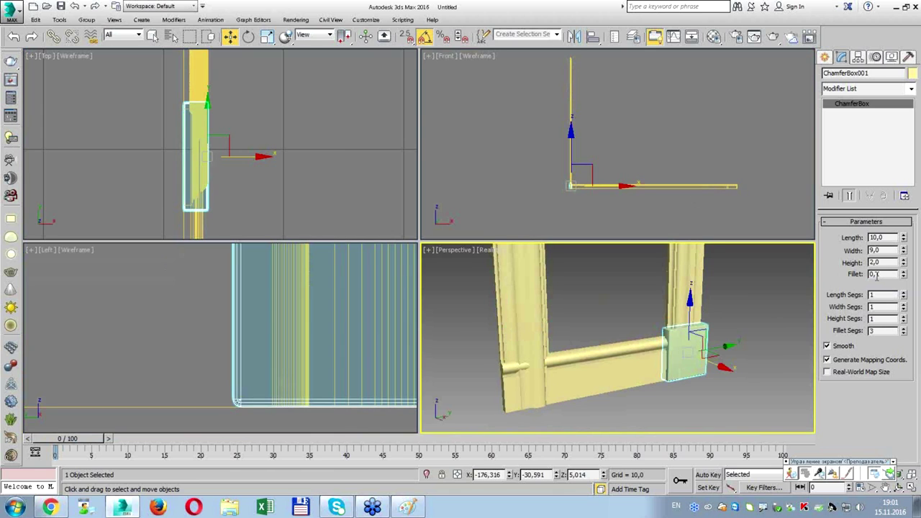
text(0,05)
key(Return)
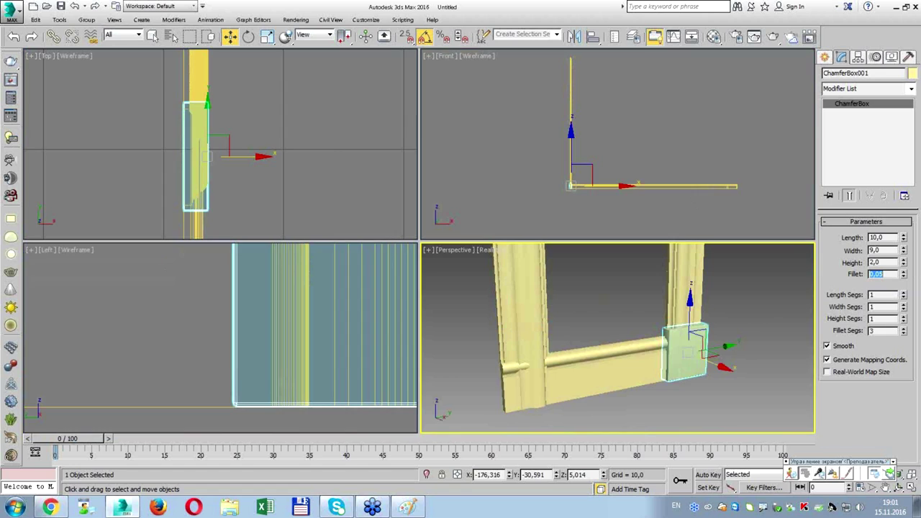
key(alt+w)
scroll(345, 361, down, 2)
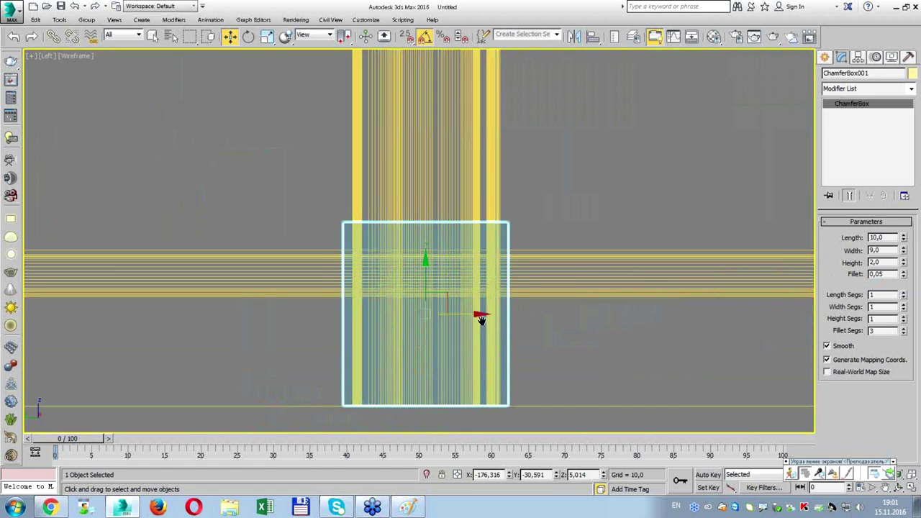
middle_drag(480, 319, 461, 327)
drag(902, 251, 904, 252)
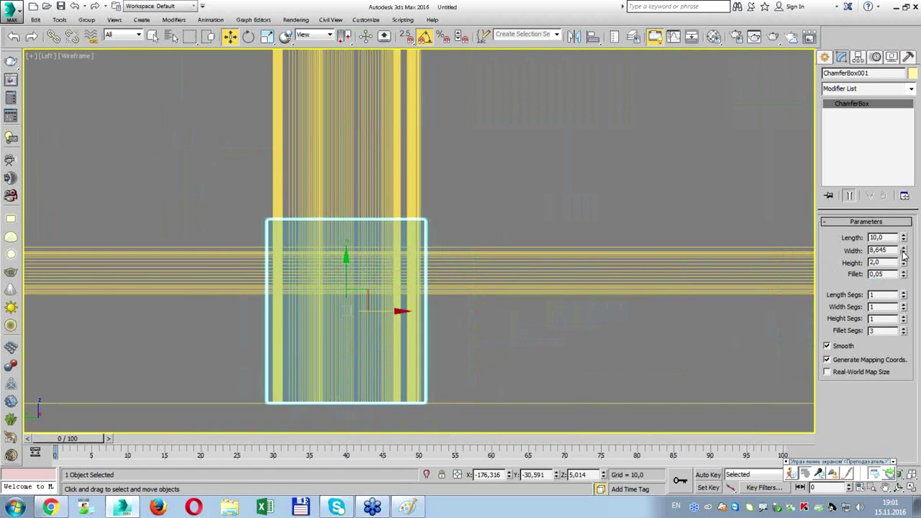
middle_drag(640, 294, 557, 294)
drag(459, 281, 665, 287)
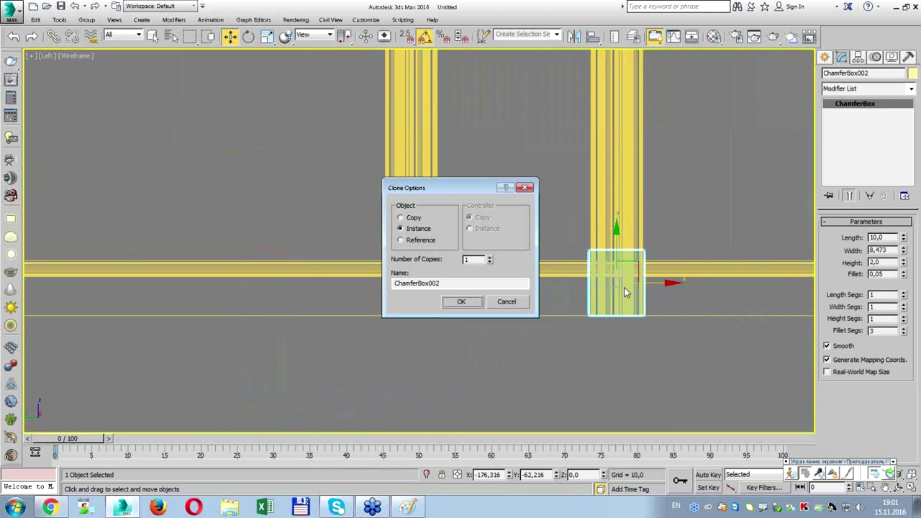
Confirm the instanced plinth copy and add another instance at the far left post.
click(462, 301)
scroll(529, 310, down, 4)
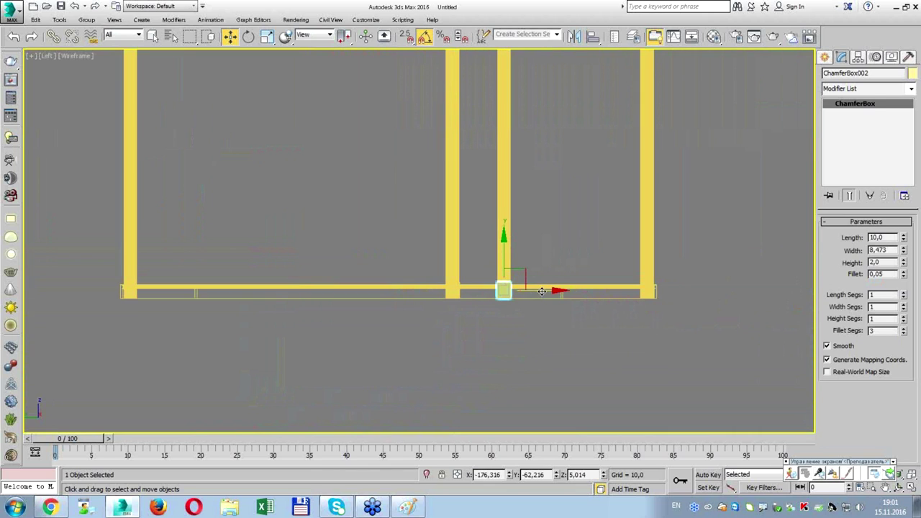
key(alt+w)
right_click(600, 348)
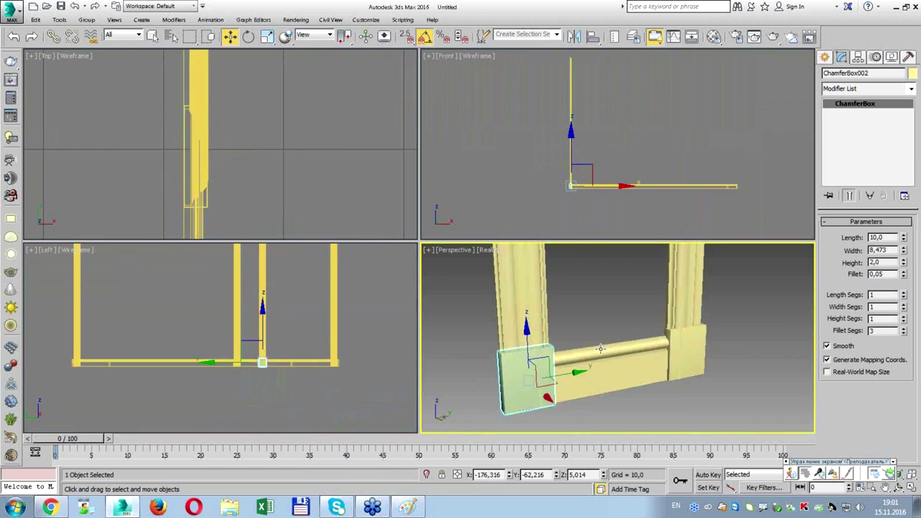
key(alt+w)
alt+middle_drag(577, 321, 579, 315)
shift+drag(568, 316, 436, 335)
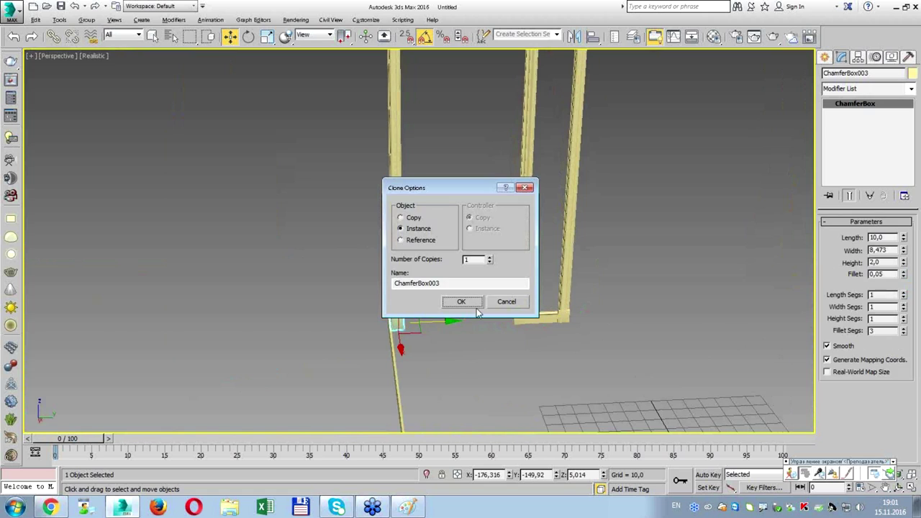
click(467, 302)
In the Left view, clone another instance to the left end post and fine-tune its position.
key(alt+w)
right_click(612, 210)
key(alt+w)
key(l)
key(z)
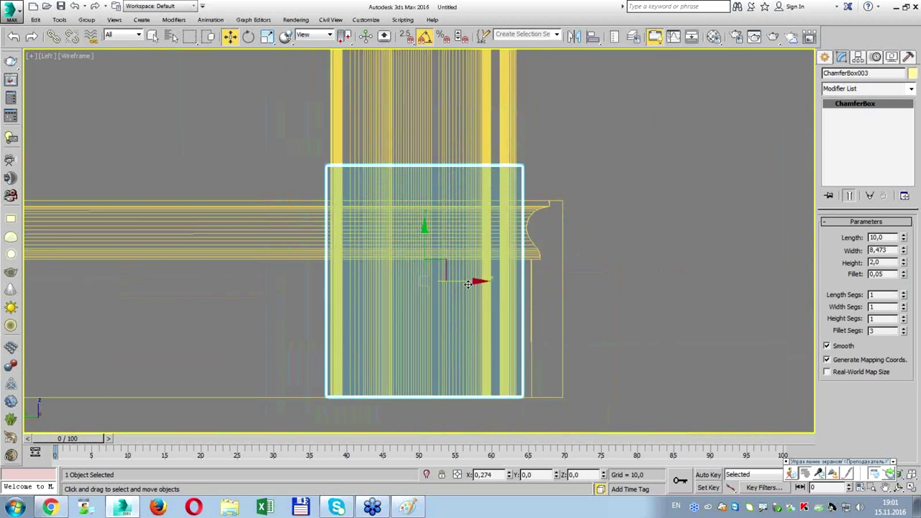
scroll(466, 284, down, 3)
scroll(466, 285, down, 2)
middle_drag(466, 285, 470, 285)
shift+drag(546, 296, 315, 319)
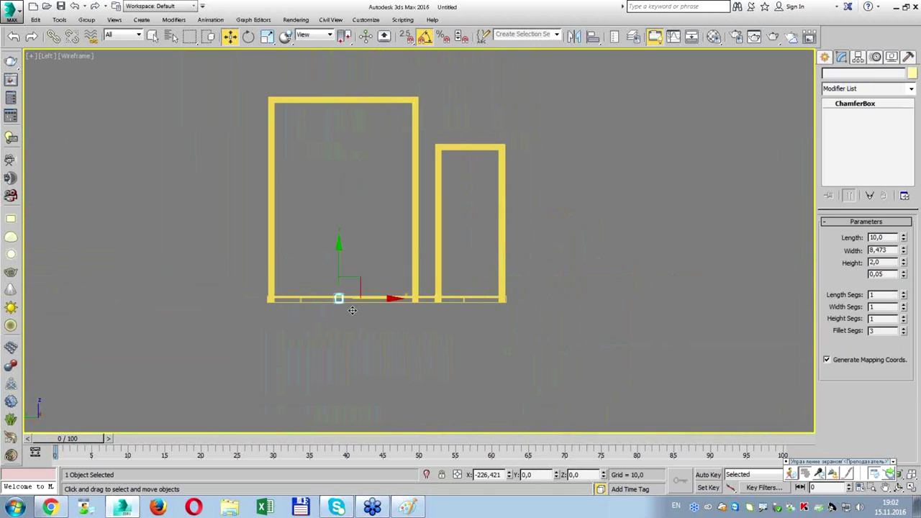
click(460, 301)
key(z)
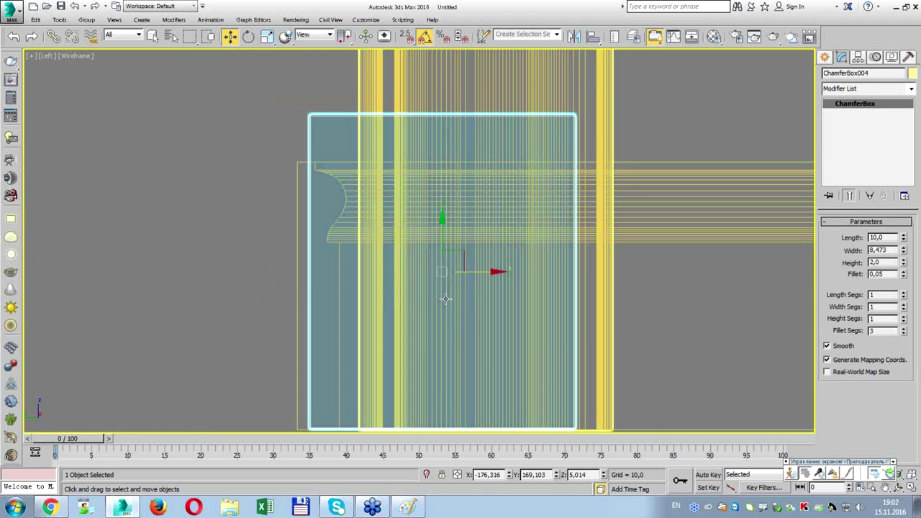
middle_drag(489, 275, 531, 273)
drag(531, 273, 533, 274)
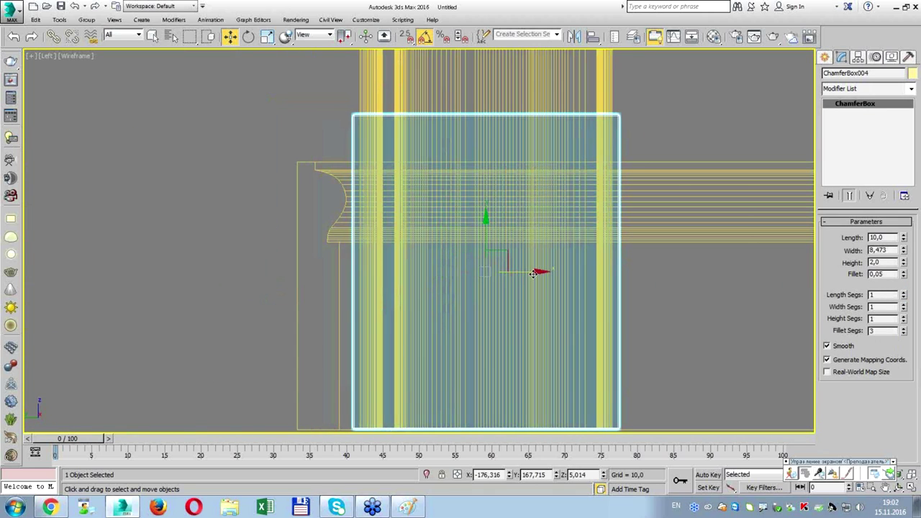
Orbit the perspective view to review the plinths at the door frame bases.
key(alt+w)
right_click(634, 322)
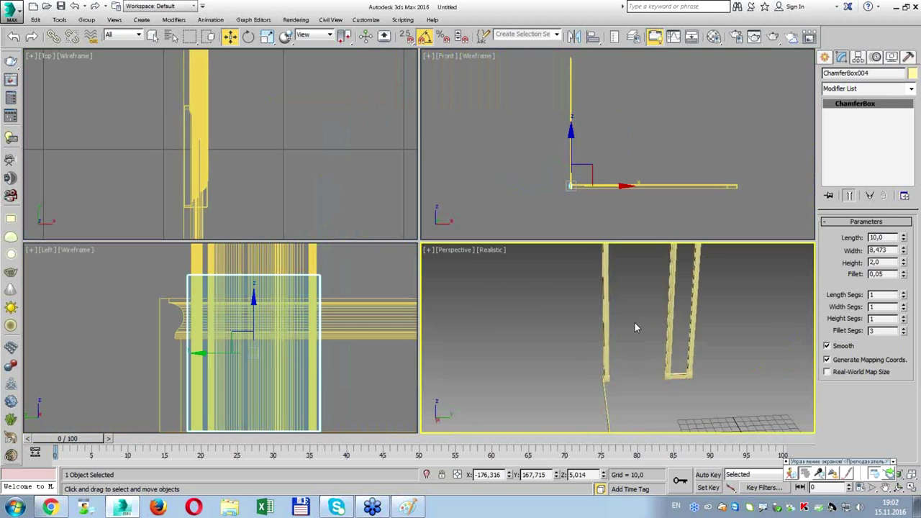
key(alt+w)
click(800, 466)
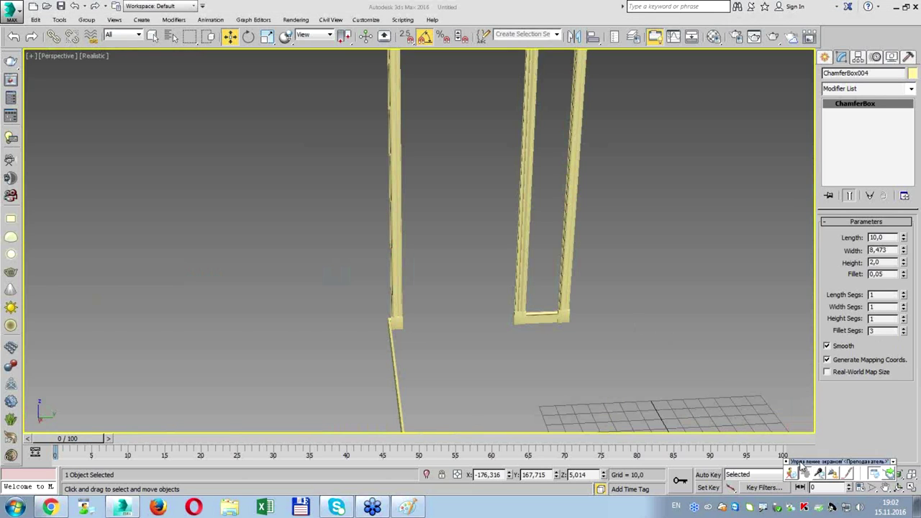
scroll(676, 346, down, 3)
mouse_move(660, 321)
alt+middle_down()
mouse_move(506, 328)
mouse_move(549, 325)
mouse_move(527, 335)
alt+middle_up()
scroll(513, 321, up, 3)
click(515, 315)
Select the doorframes spline and raise its four bottom vertices up to the plinth block tops.
click(440, 270)
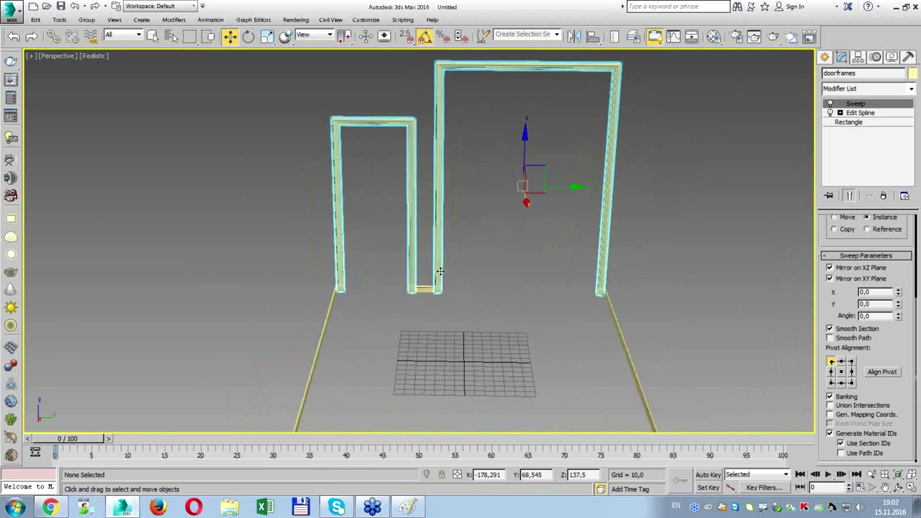
scroll(440, 270, up, 4)
key(alt+w)
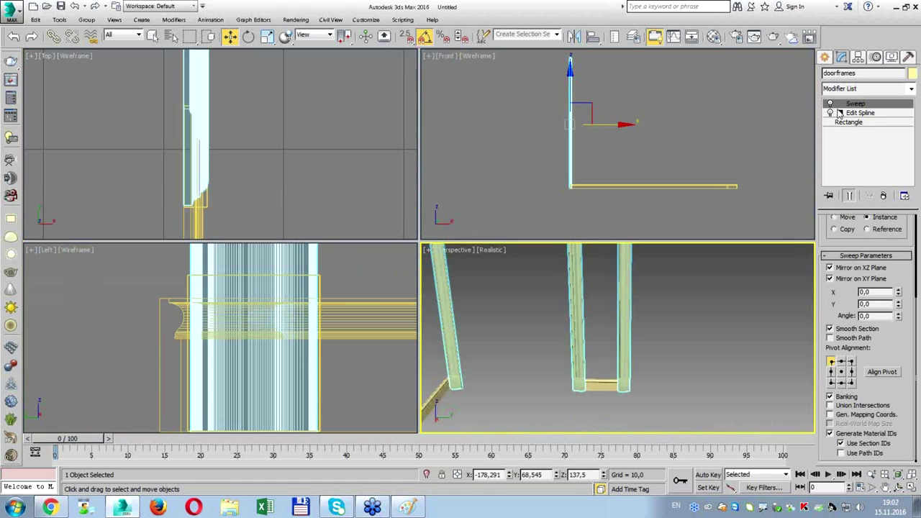
click(840, 113)
click(860, 122)
scroll(590, 189, up, 1)
scroll(586, 183, up, 3)
scroll(576, 172, up, 2)
mouse_move(575, 172)
mouse_down()
mouse_move(541, 144)
mouse_move(549, 103)
mouse_move(560, 119)
mouse_up()
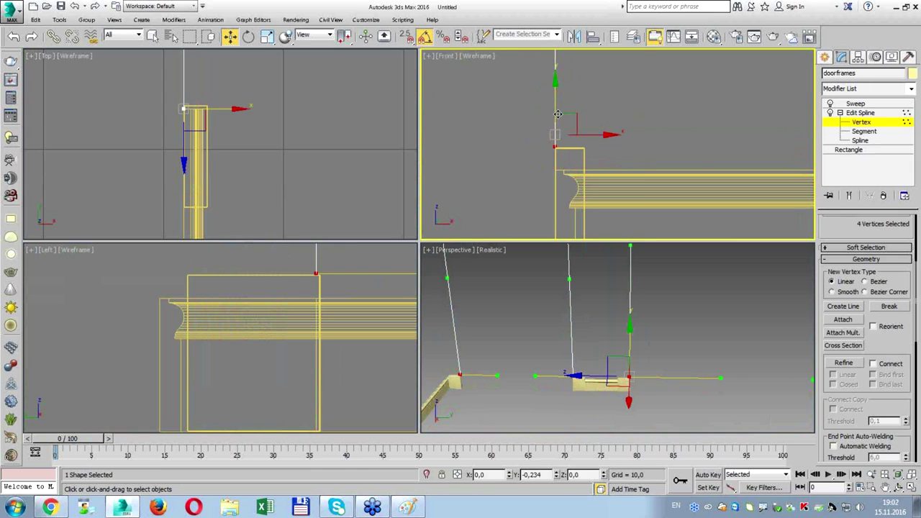
Return to the Sweep level, check the shortened casings in a maximized perspective view, then unhide all objects.
click(860, 113)
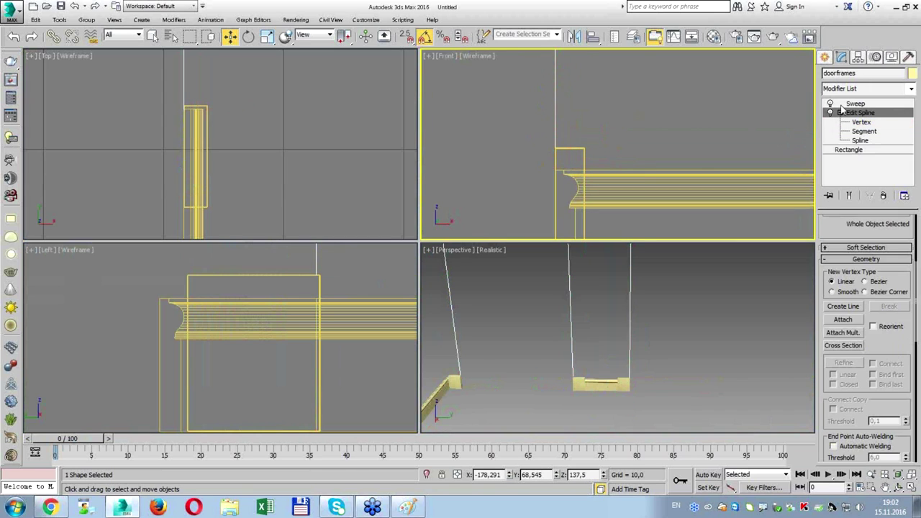
click(855, 104)
click(753, 131)
click(676, 257)
key(alt+w)
scroll(429, 302, up, 2)
scroll(441, 273, up, 2)
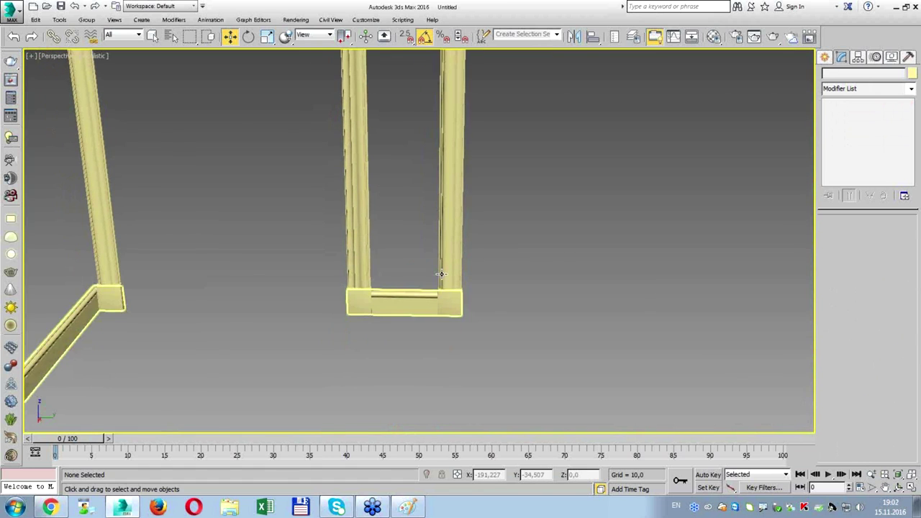
scroll(441, 273, down, 3)
alt+middle_drag(425, 302, 501, 314)
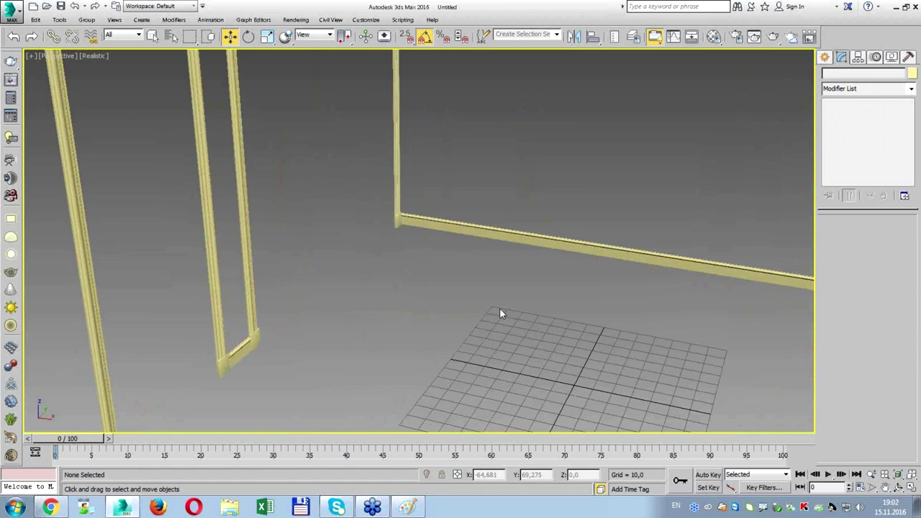
right_click(473, 291)
click(502, 232)
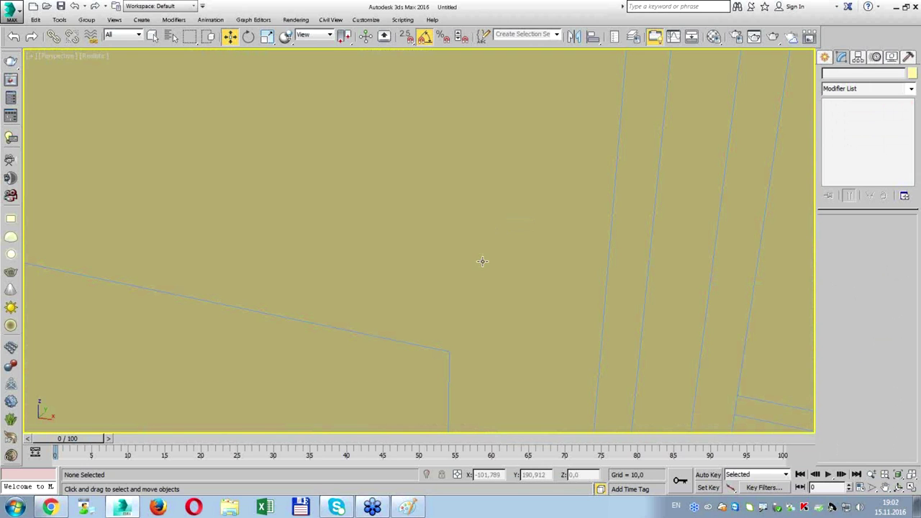
Zoom out and orbit down over the building to view the restored walls and floor.
scroll(482, 259, down, 5)
mouse_move(483, 259)
alt+middle_down()
mouse_move(473, 304)
mouse_move(595, 306)
mouse_move(554, 294)
mouse_move(429, 303)
mouse_move(448, 289)
alt+middle_up()
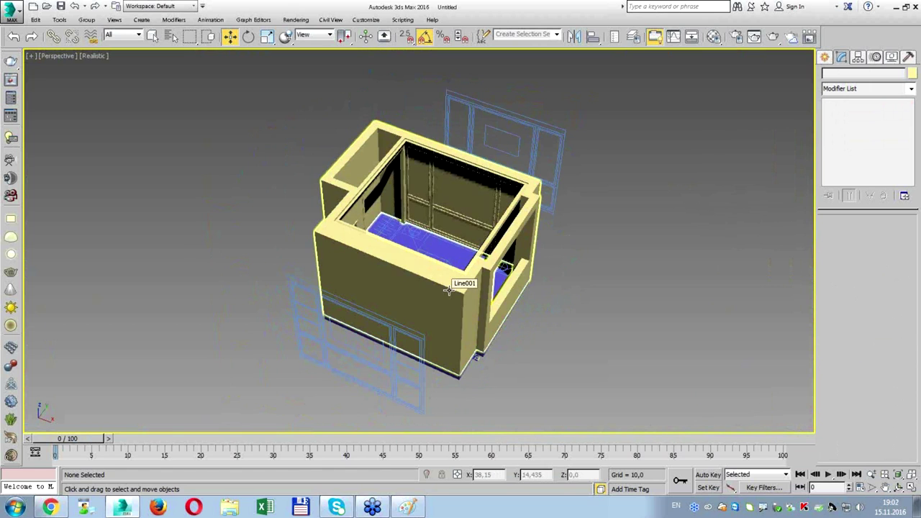
mouse_move(484, 291)
alt+middle_down()
mouse_move(409, 278)
mouse_move(439, 289)
mouse_move(397, 307)
mouse_move(267, 290)
mouse_move(425, 294)
mouse_move(506, 248)
mouse_move(539, 249)
mouse_move(586, 309)
alt+middle_up()
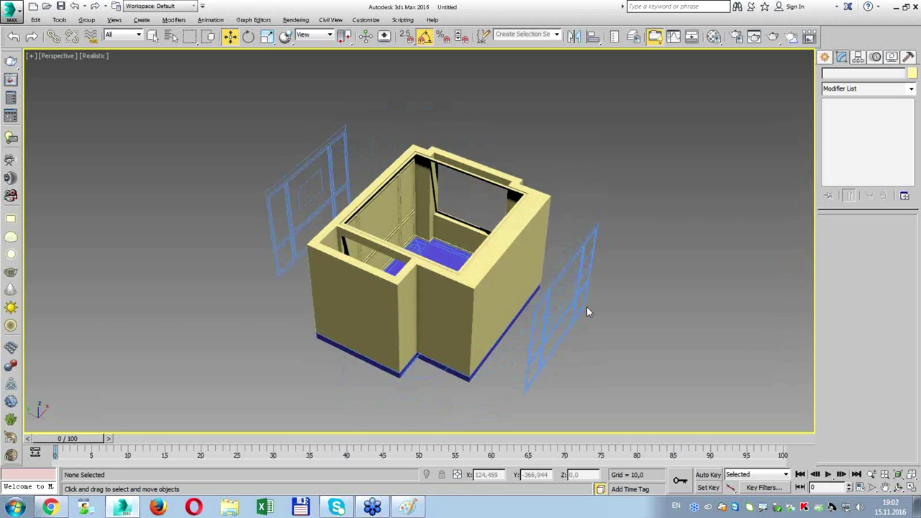
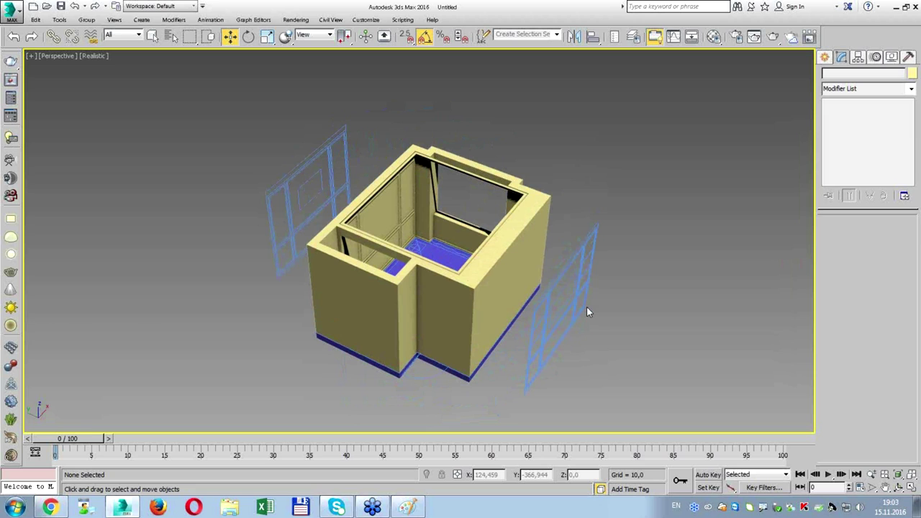
Merge all objects from window.max into the room scene.
click(18, 9)
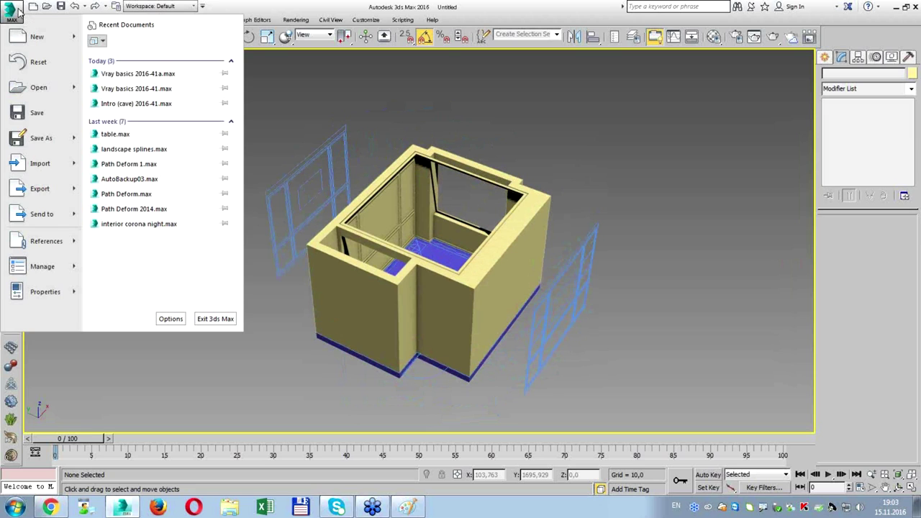
mouse_move(40, 164)
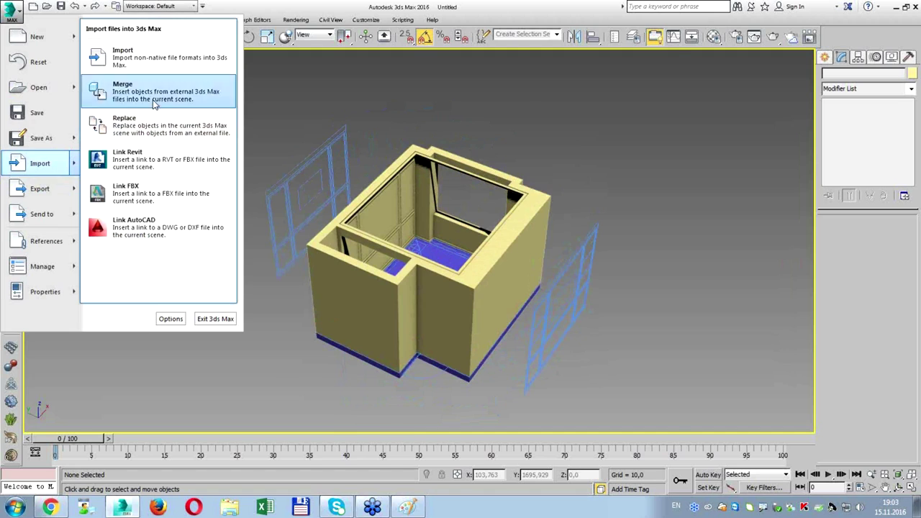
click(153, 104)
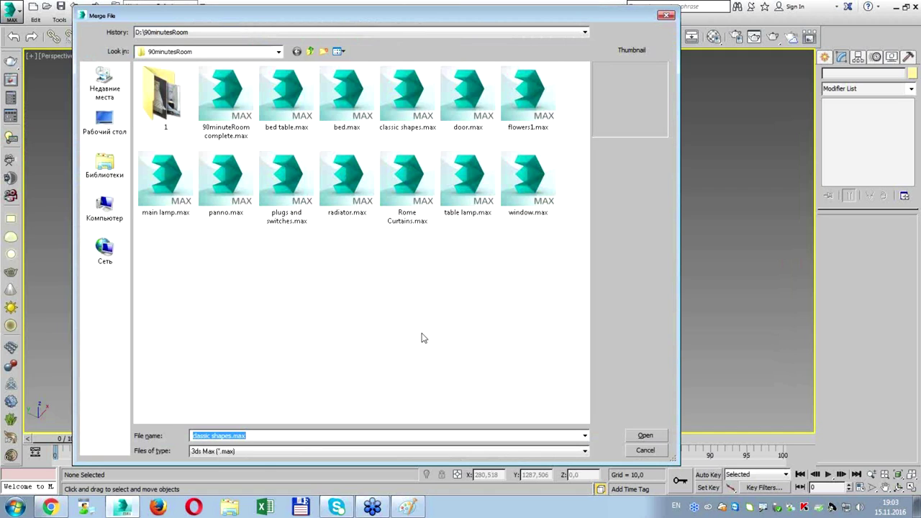
double_click(519, 206)
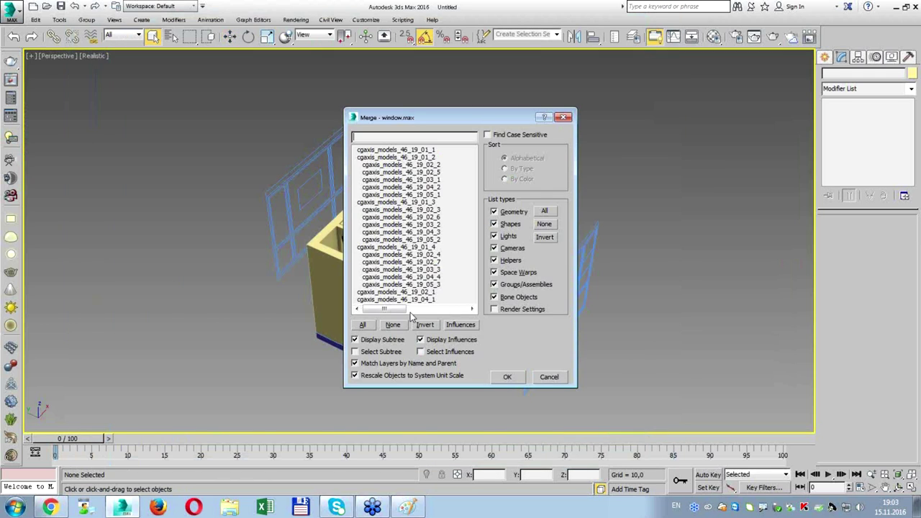
click(365, 325)
click(507, 377)
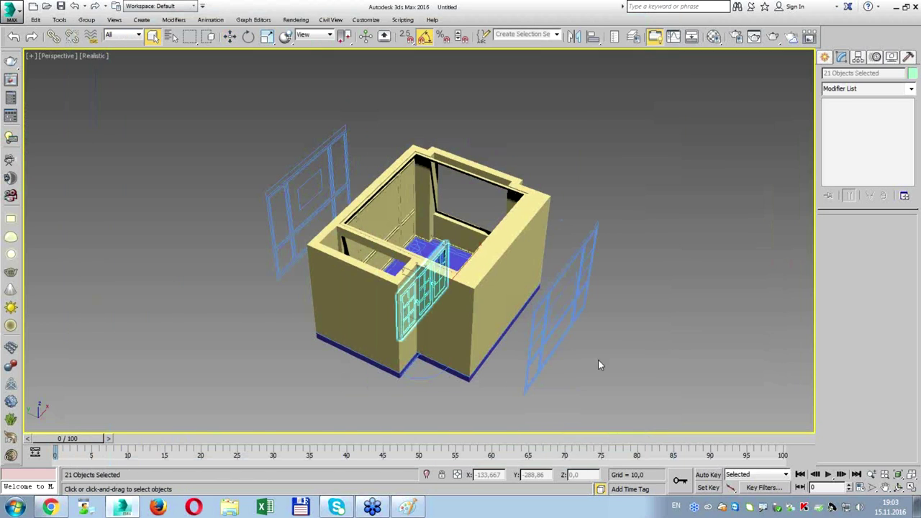
Group the merged objects as 'window' and frame it in a maximized Top view.
click(87, 21)
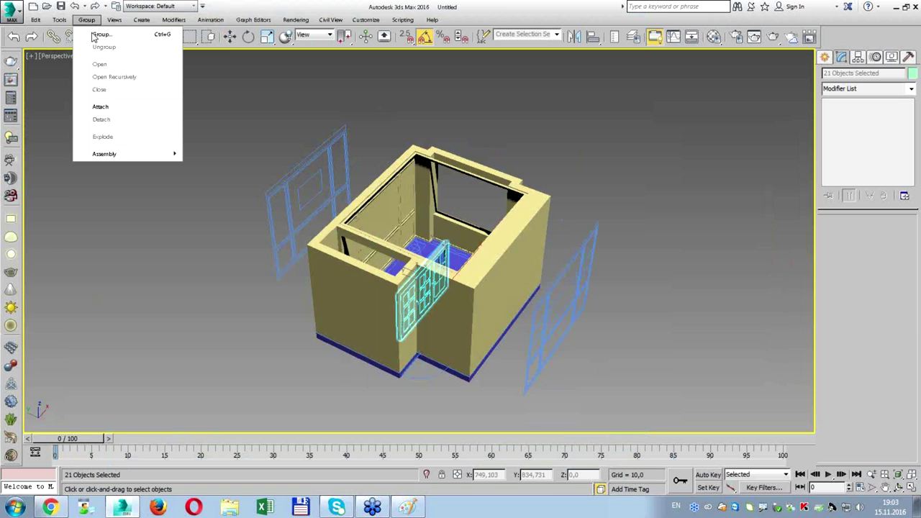
click(94, 35)
text(window)
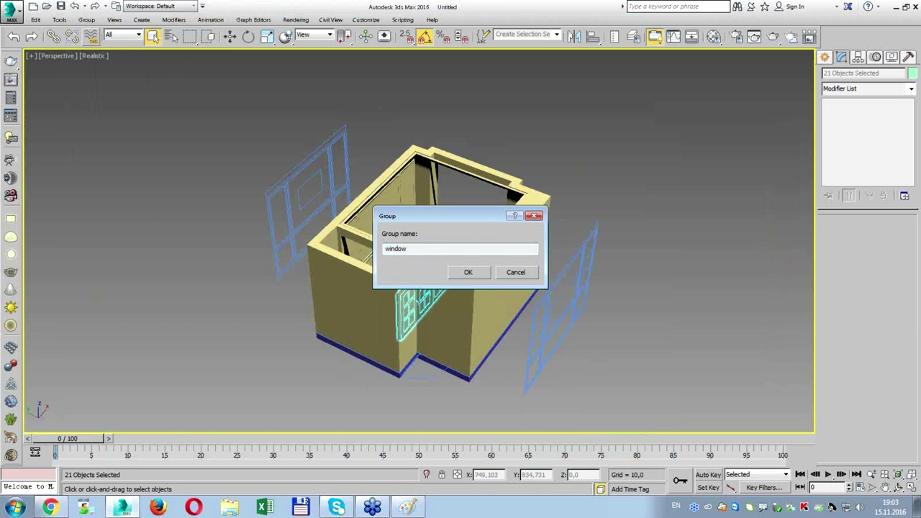
key(Return)
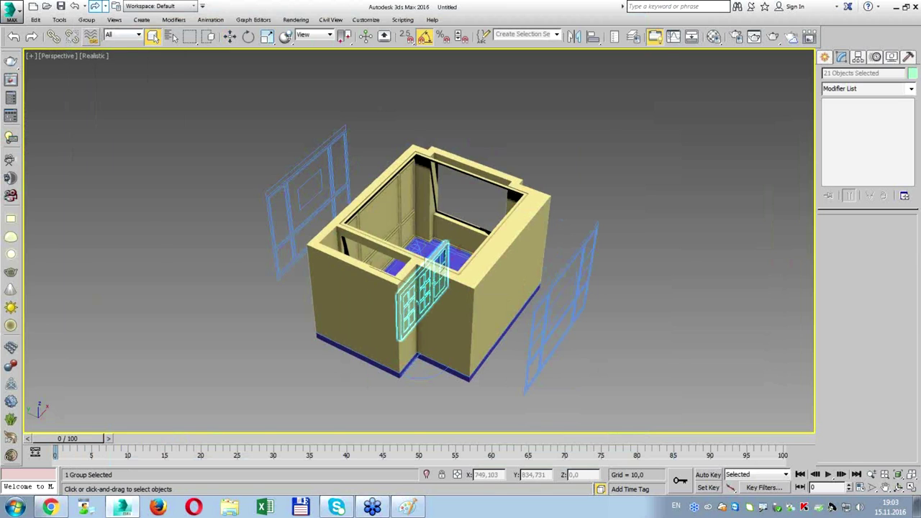
key(alt+w)
key(t)
key(z)
scroll(388, 223, down, 5)
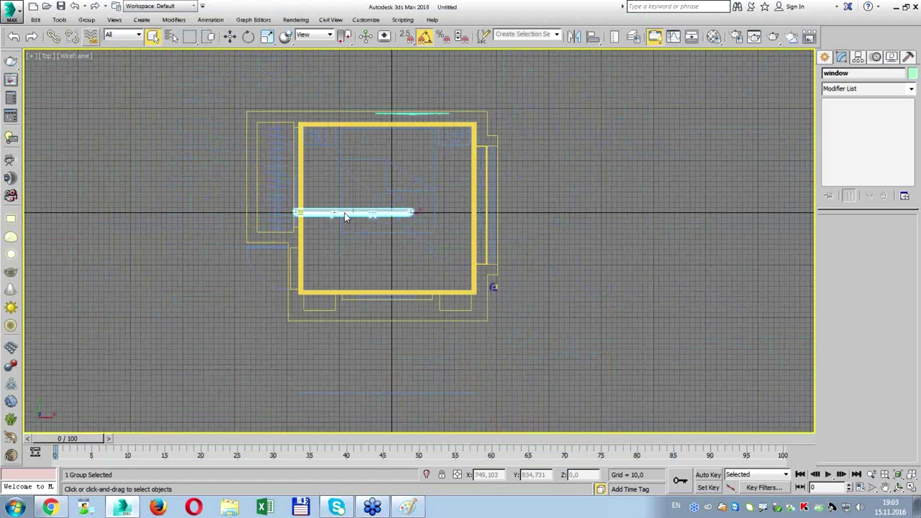
Move the window group to the right and rotate it 90° in the Top view.
key(w)
mouse_move(447, 201)
mouse_down()
mouse_move(525, 201)
mouse_move(609, 226)
mouse_move(581, 207)
mouse_up()
scroll(475, 216, up, 3)
key(e)
scroll(608, 227, down, 3)
key(w)
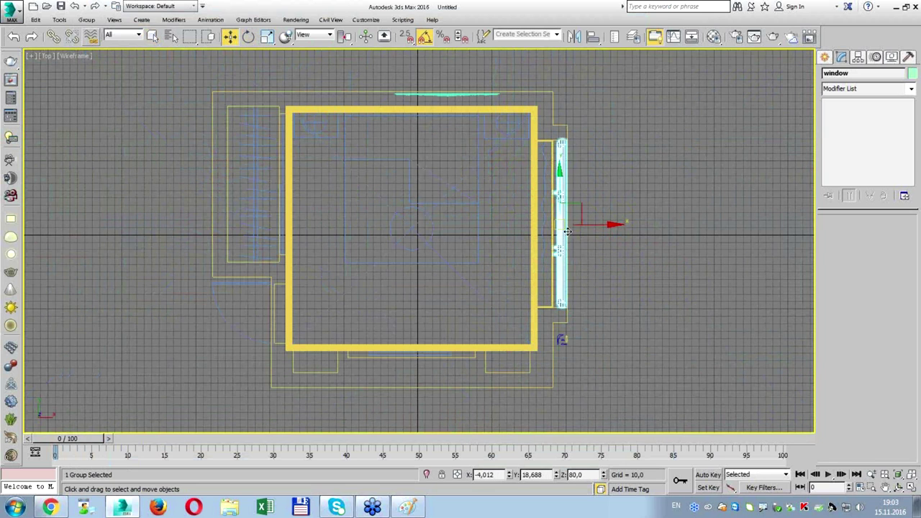
scroll(572, 264, up, 3)
scroll(570, 172, up, 2)
scroll(538, 326, up, 2)
scroll(539, 338, up, 2)
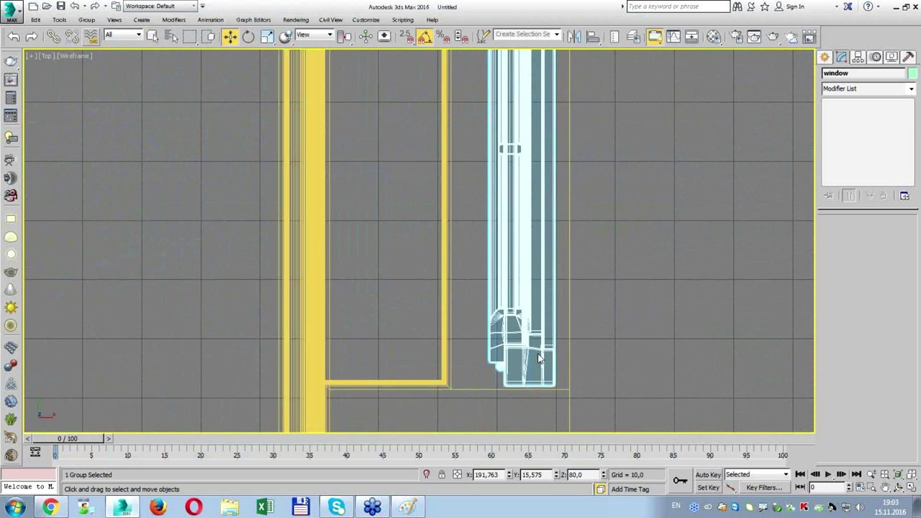
Slide the window group flush against the right wall, at X 194,267, Y 14,972.
drag(542, 349, 550, 351)
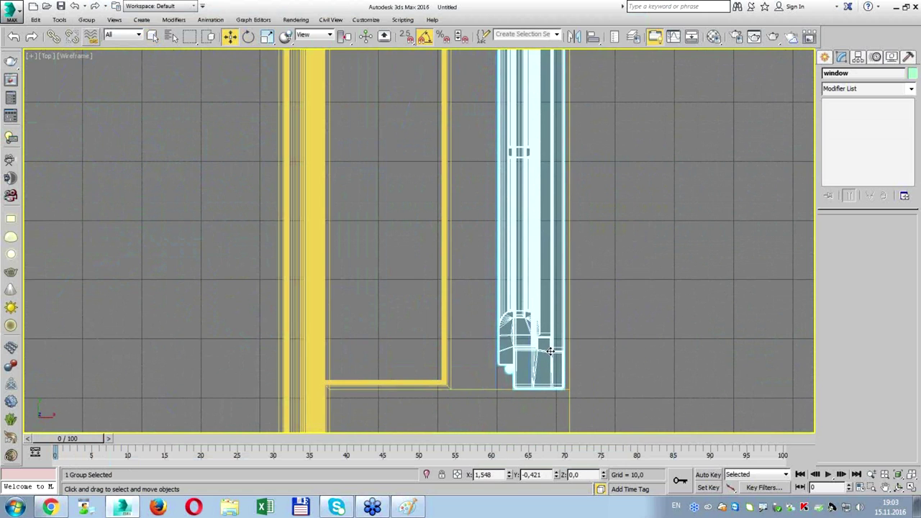
scroll(543, 395, up, 4)
scroll(544, 392, up, 2)
drag(545, 377, 568, 377)
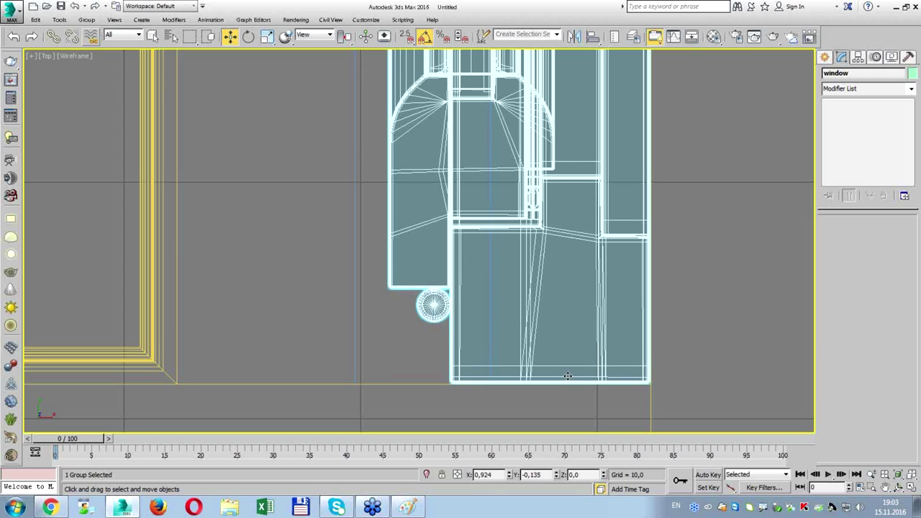
scroll(566, 356, up, 5)
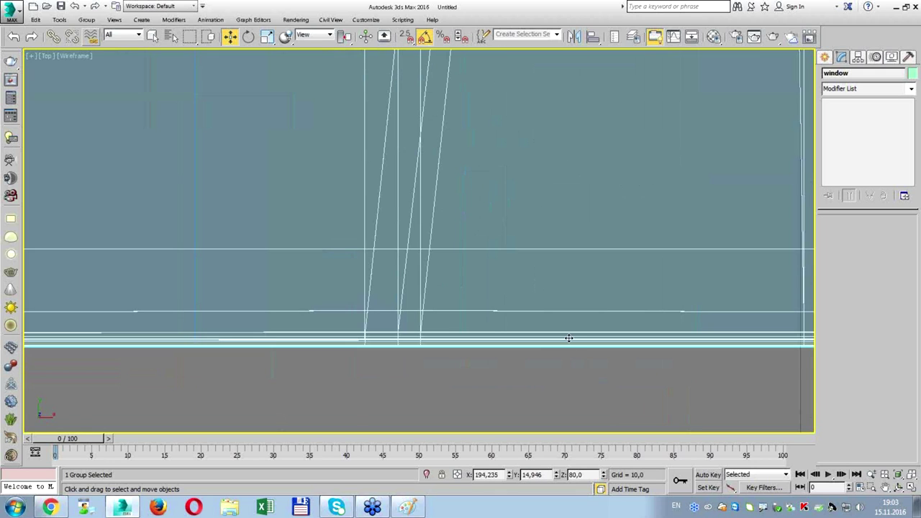
drag(568, 338, 573, 316)
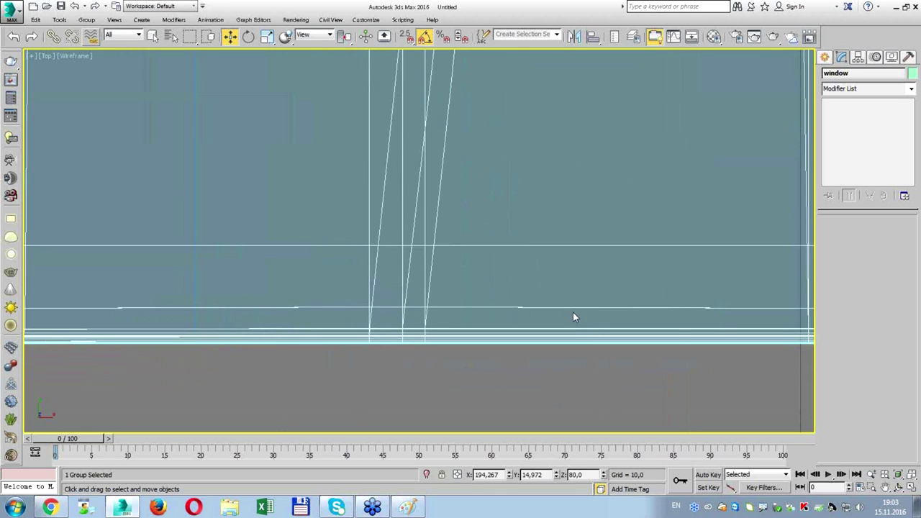
scroll(573, 317, down, 2)
scroll(422, 298, down, 3)
scroll(487, 171, down, 5)
scroll(504, 384, up, 2)
scroll(502, 381, up, 2)
scroll(504, 288, up, 2)
scroll(505, 192, up, 2)
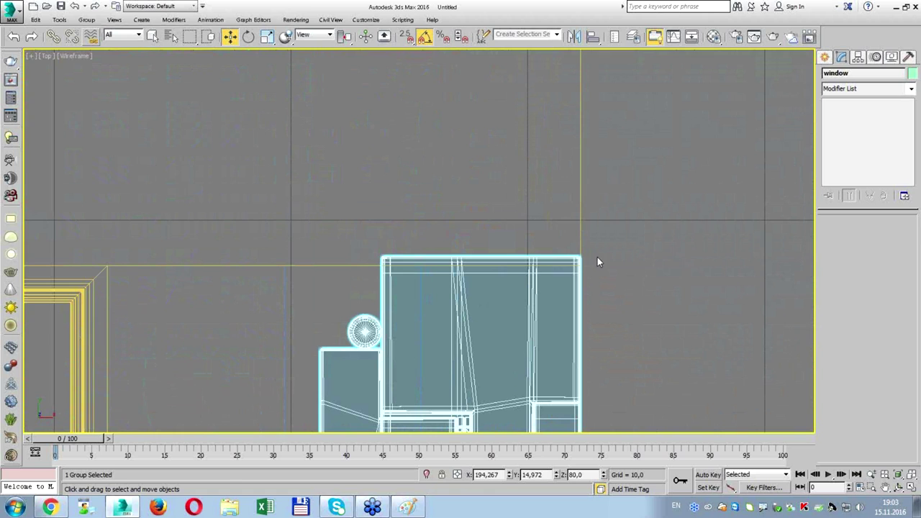
click(844, 88)
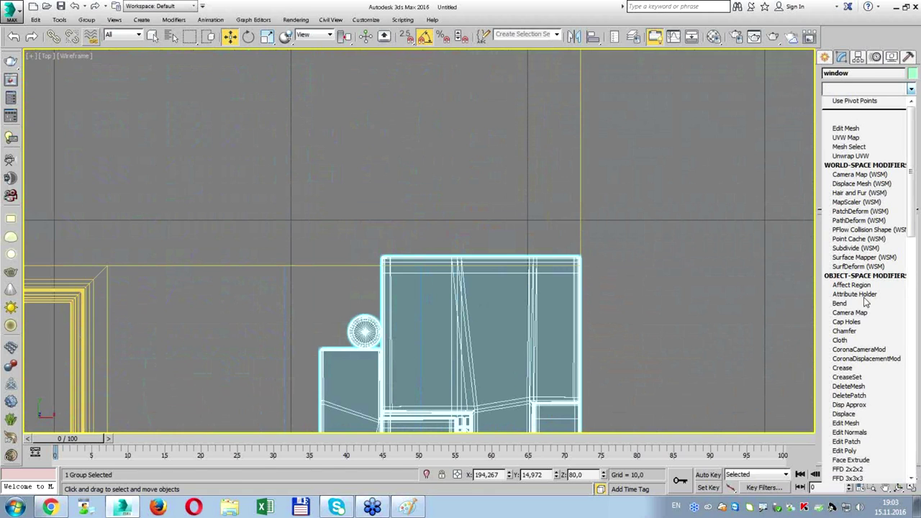
Add an Edit Mesh modifier to the window and nudge its top vertices slightly.
click(863, 423)
click(836, 237)
scroll(334, 144, down, 2)
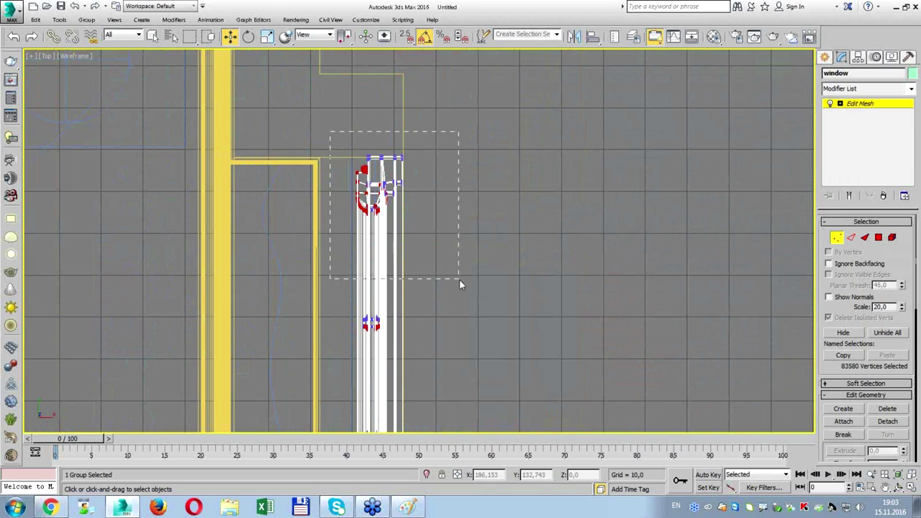
drag(456, 335, 459, 353)
scroll(367, 203, up, 8)
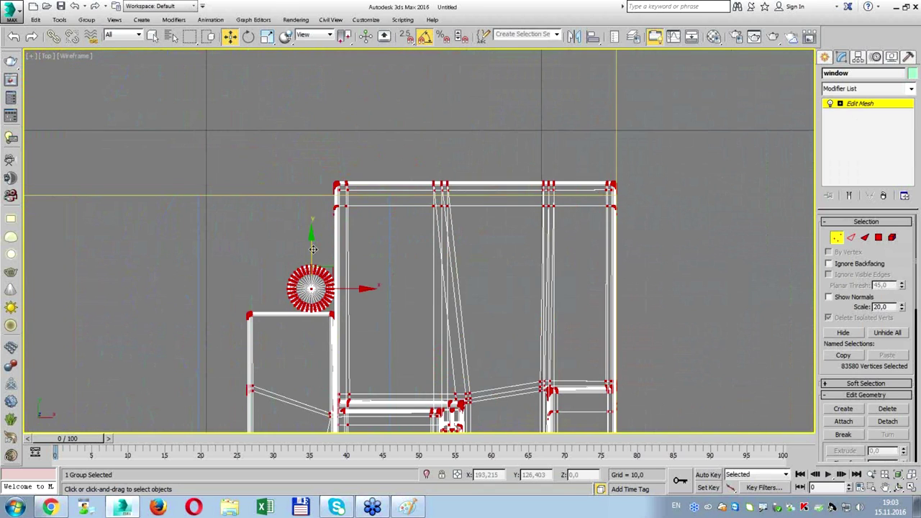
drag(313, 249, 323, 269)
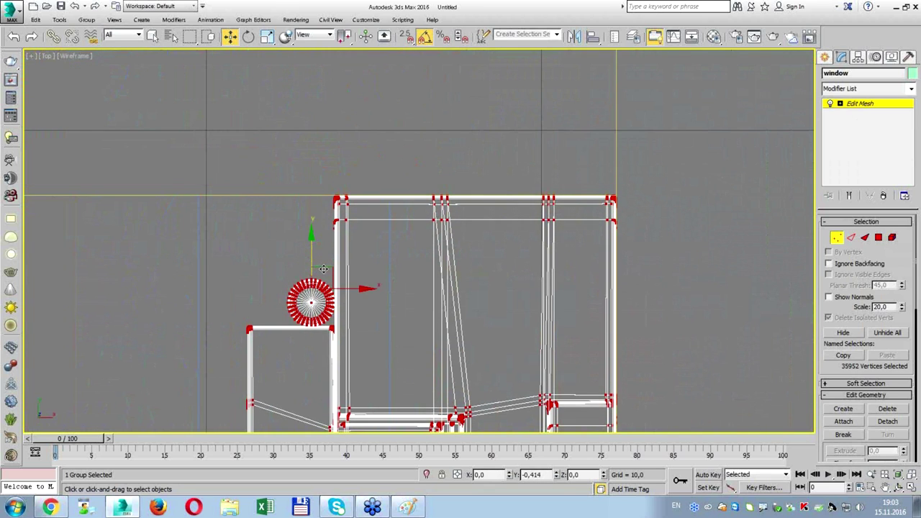
key(ctrl+z)
click(850, 108)
Maximize the Left viewport and zoom in on the window.
key(alt+w)
key(alt+w)
key(alt+w)
right_click(345, 353)
key(alt+w)
key(z)
scroll(377, 318, down, 2)
scroll(444, 234, down, 2)
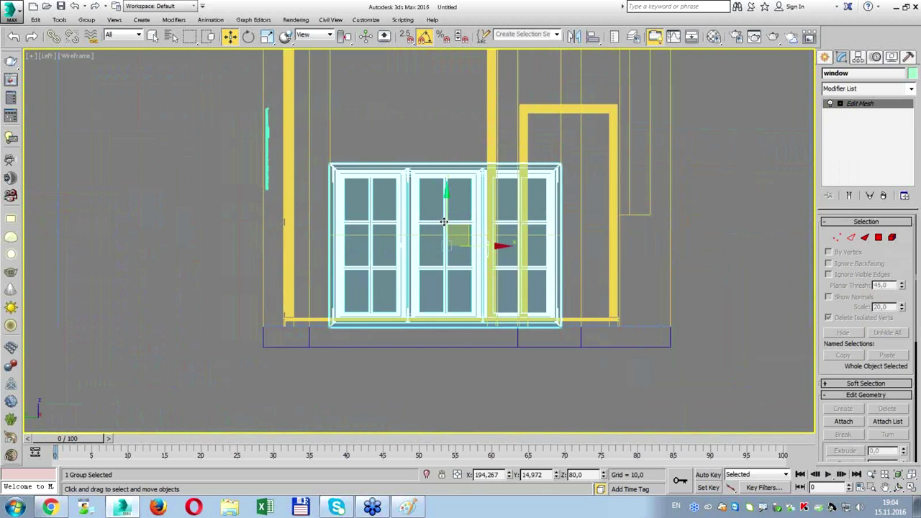
Raise the window group up the wall to about Z 170.
drag(444, 234, 435, 119)
scroll(407, 253, down, 1)
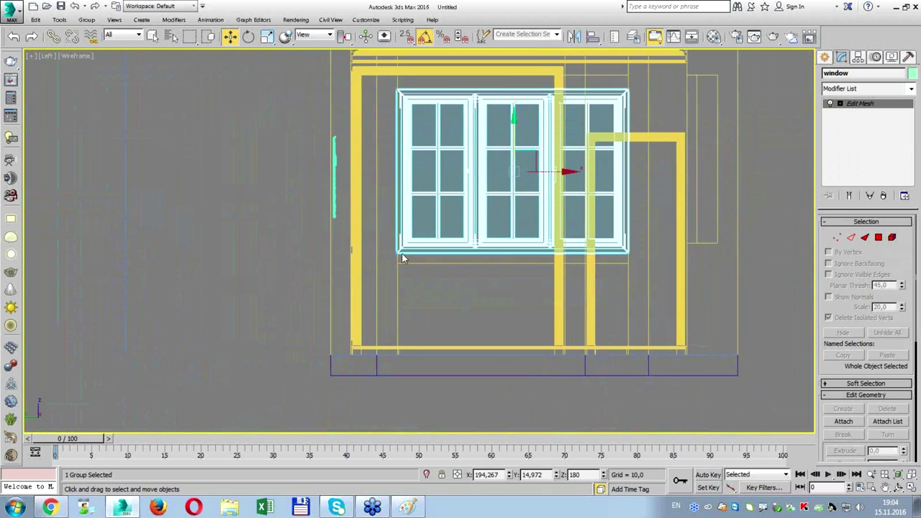
scroll(407, 253, up, 5)
drag(400, 249, 405, 312)
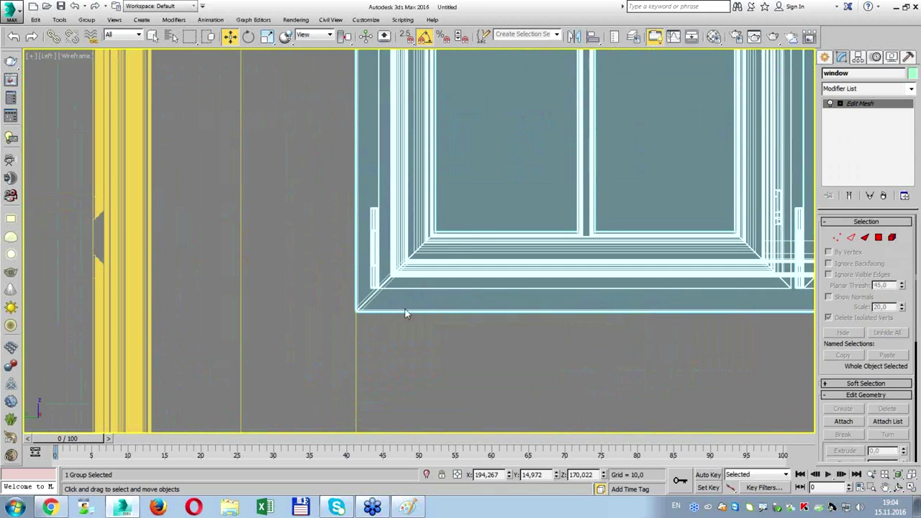
scroll(405, 312, up, 4)
middle_drag(333, 248, 345, 223)
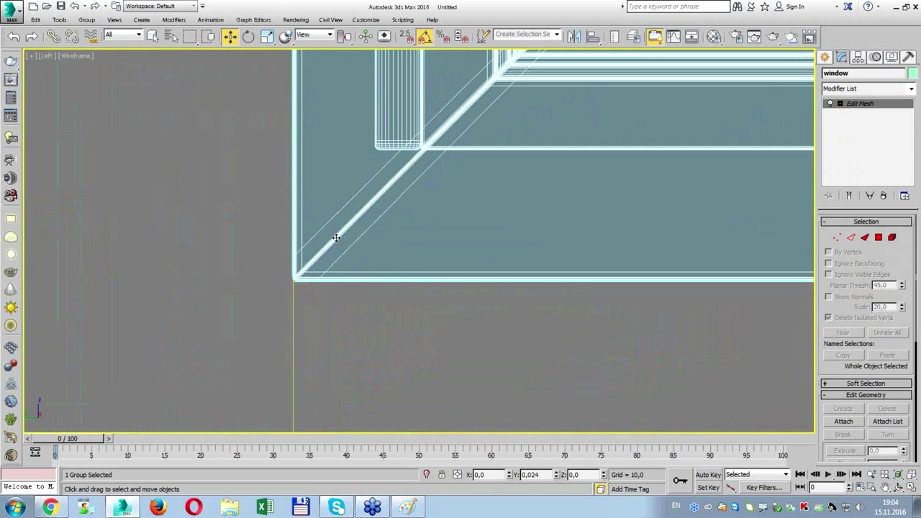
scroll(403, 238, down, 3)
scroll(460, 252, down, 3)
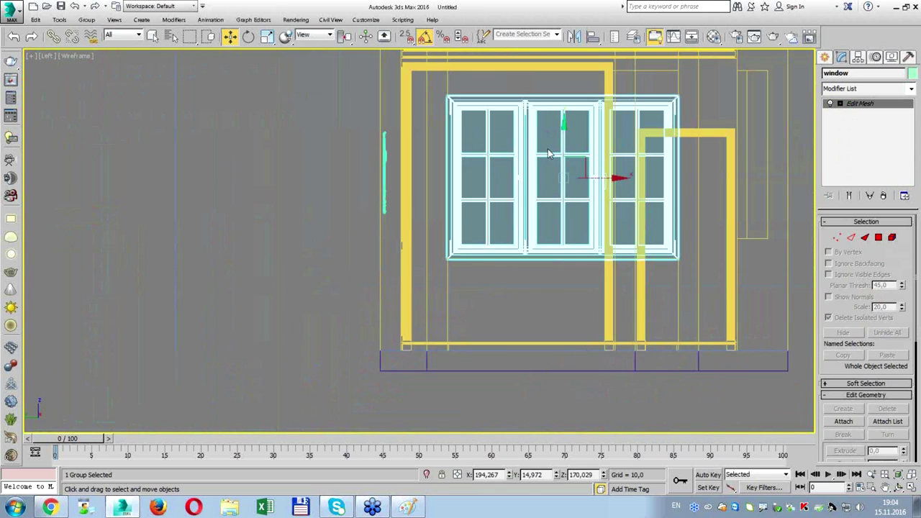
scroll(469, 255, down, 1)
scroll(598, 160, up, 3)
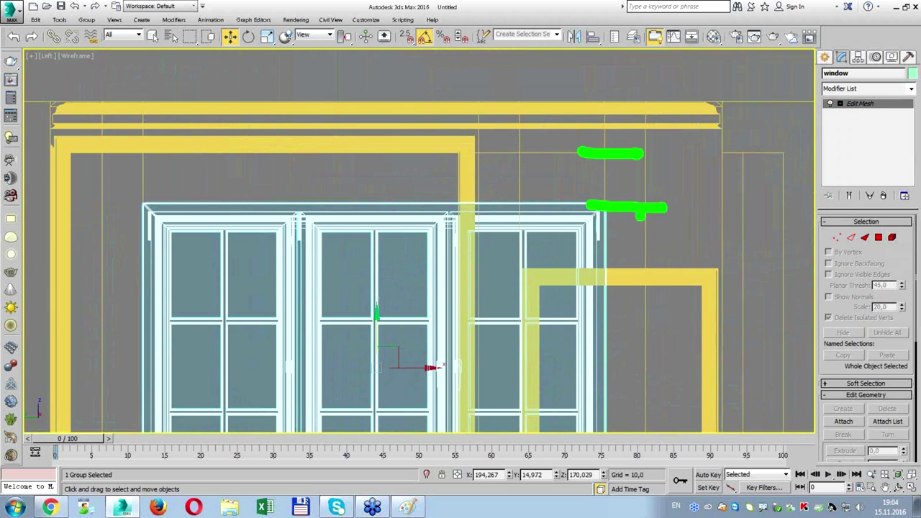
scroll(599, 173, down, 2)
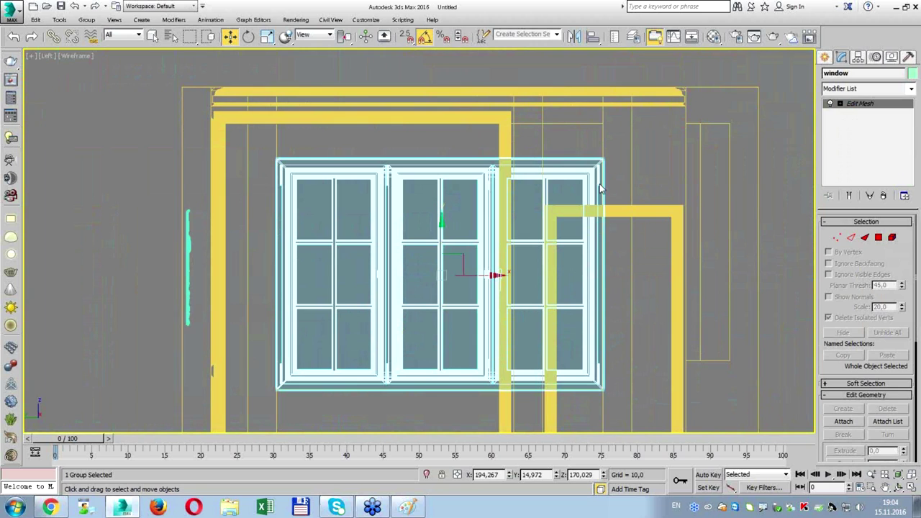
Stretch the window's top vertices up to meet the frame's upper corner, then exit vertex mode.
click(836, 237)
drag(250, 138, 653, 204)
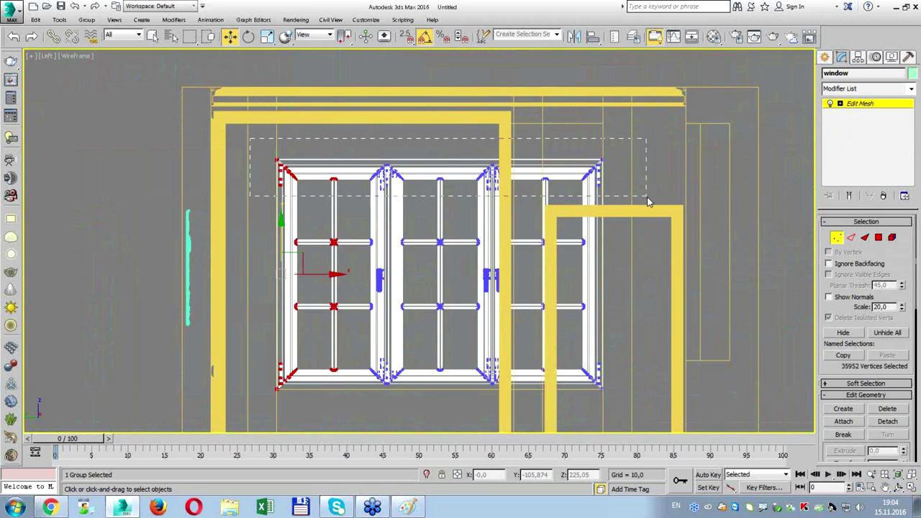
drag(443, 147, 455, 116)
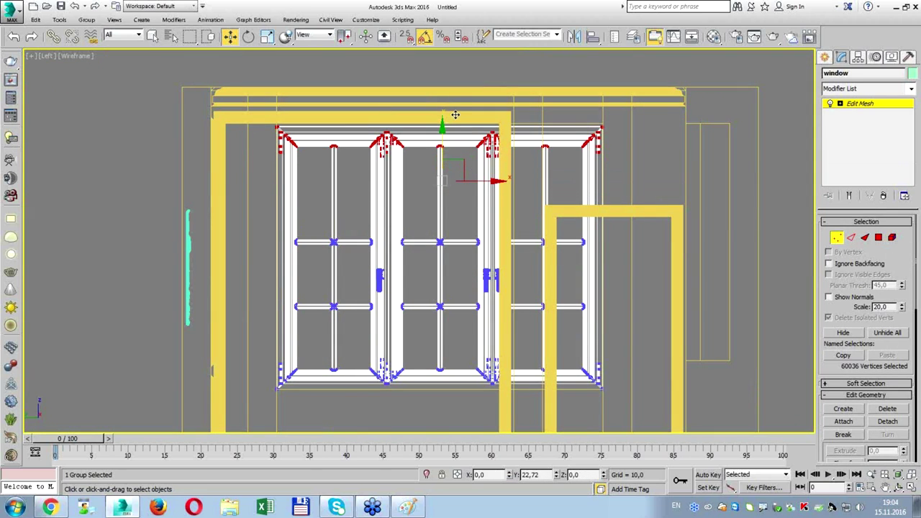
scroll(619, 128, up, 2)
scroll(604, 126, up, 3)
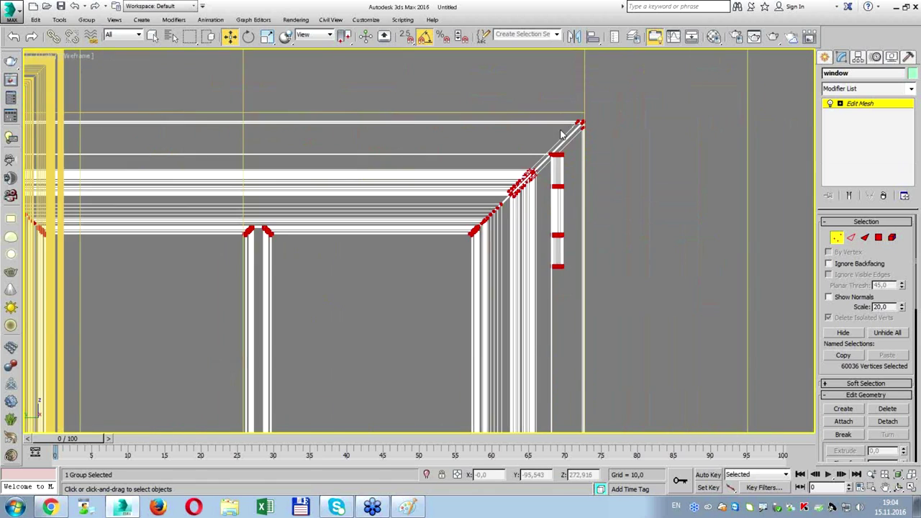
scroll(589, 124, up, 2)
mouse_move(602, 109)
middle_down()
mouse_move(609, 88)
mouse_move(633, 104)
middle_up()
scroll(639, 75, up, 2)
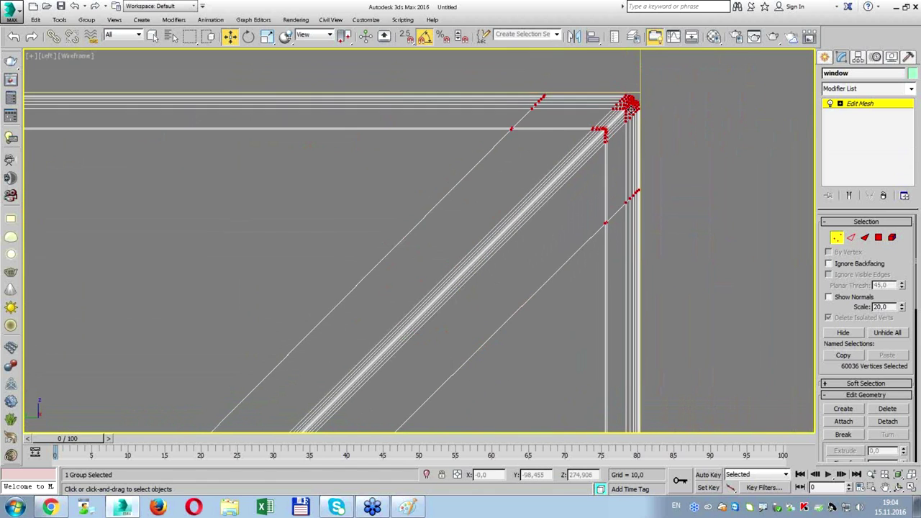
click(667, 111)
scroll(480, 95, down, 2)
scroll(463, 222, down, 3)
scroll(463, 222, down, 3)
middle_drag(496, 388, 507, 172)
scroll(508, 173, up, 1)
scroll(388, 156, up, 2)
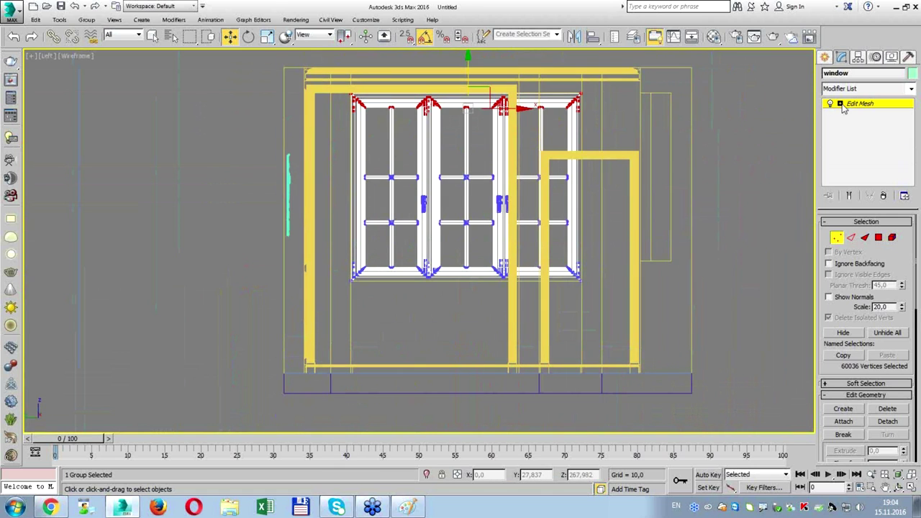
click(863, 105)
click(824, 57)
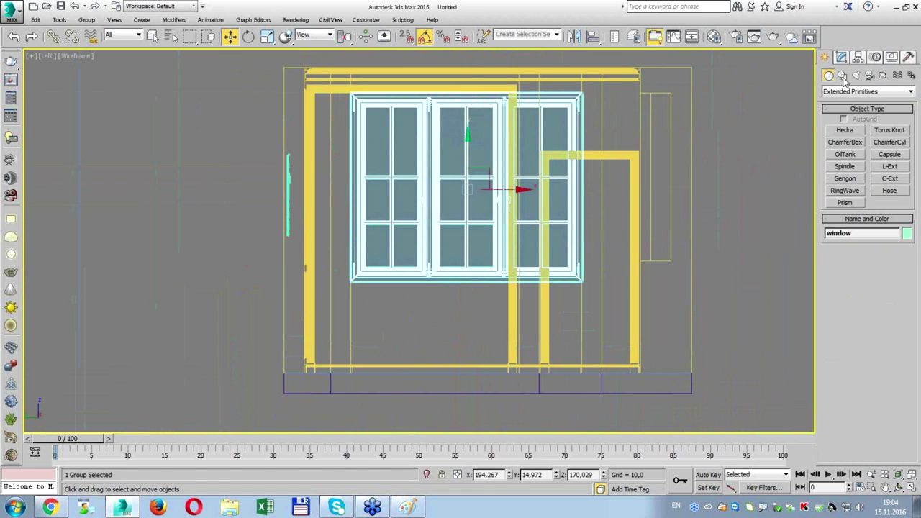
Draw a vertex-snapped rectangle over the left window pane.
click(842, 74)
click(890, 140)
scroll(372, 103, up, 2)
scroll(356, 113, up, 2)
scroll(356, 113, down, 1)
scroll(350, 116, down, 1)
key(s)
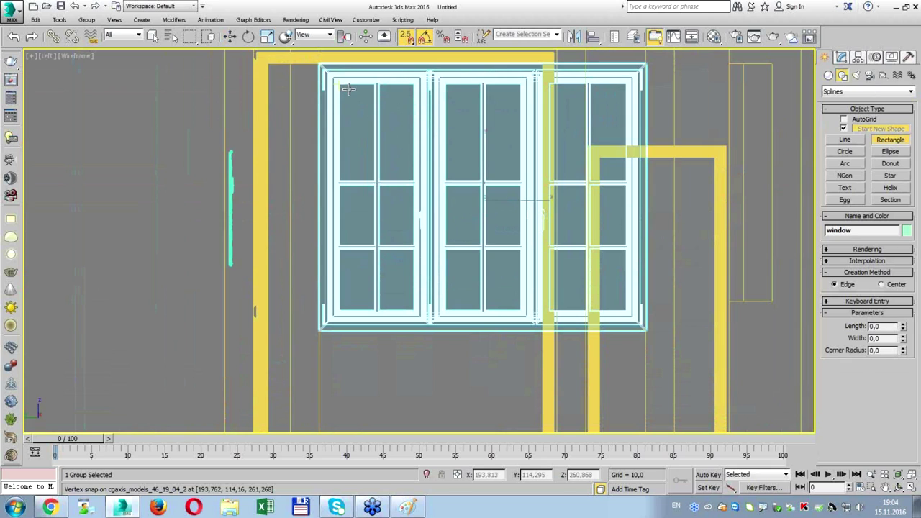
drag(348, 89, 411, 310)
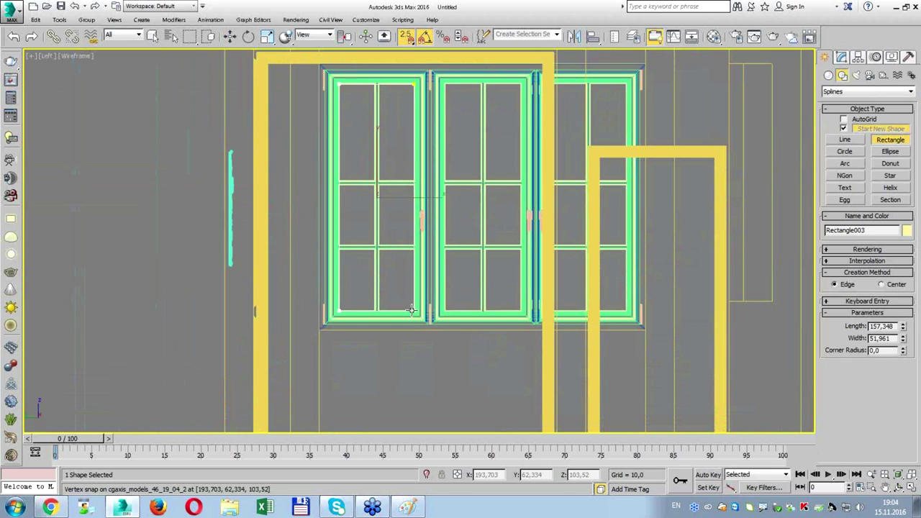
Set the rectangle's length to 52, one third of 157.
click(842, 57)
text(157/3)
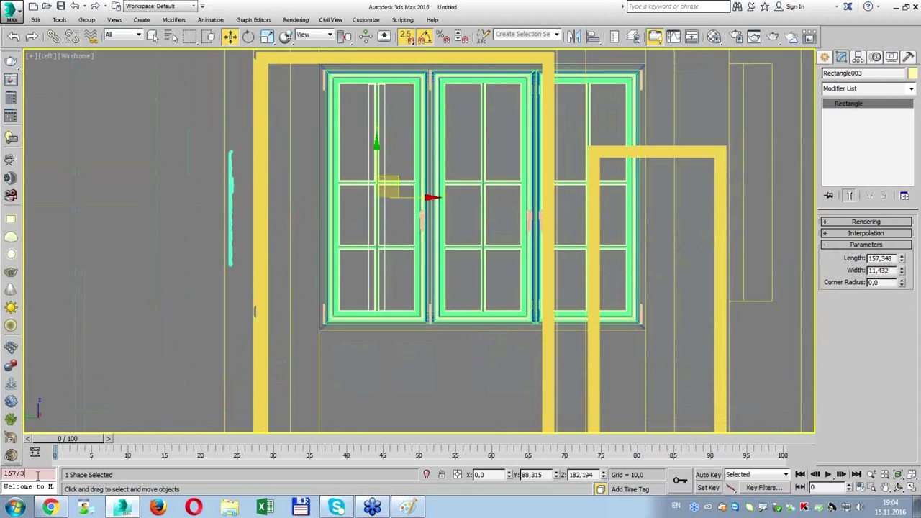
key(Return)
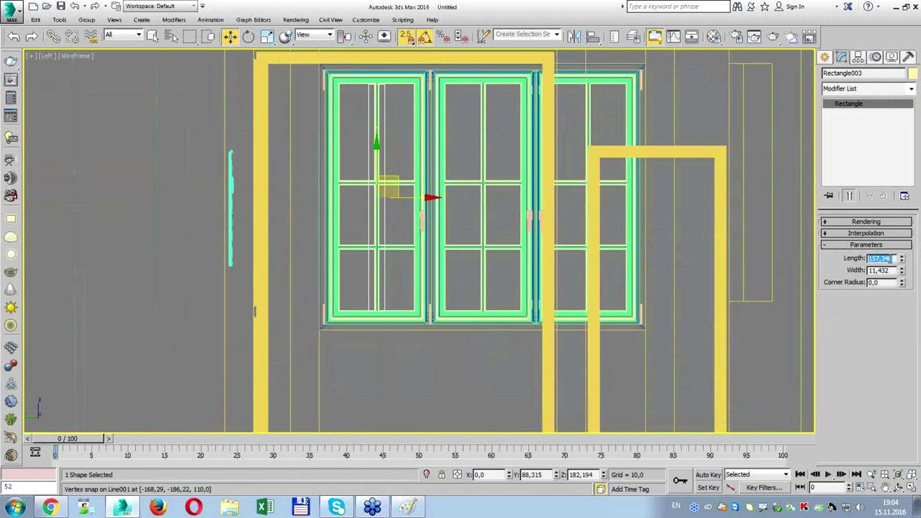
text(52)
key(Return)
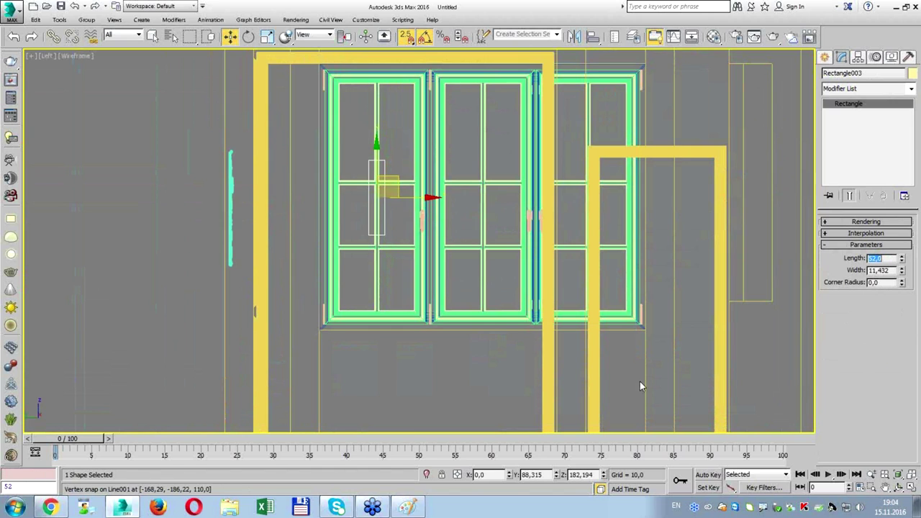
scroll(445, 154, up, 2)
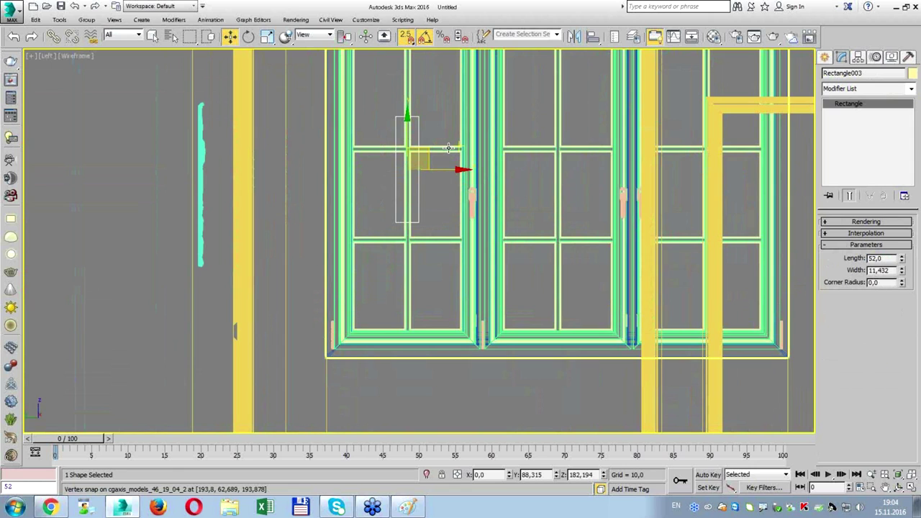
click(448, 147)
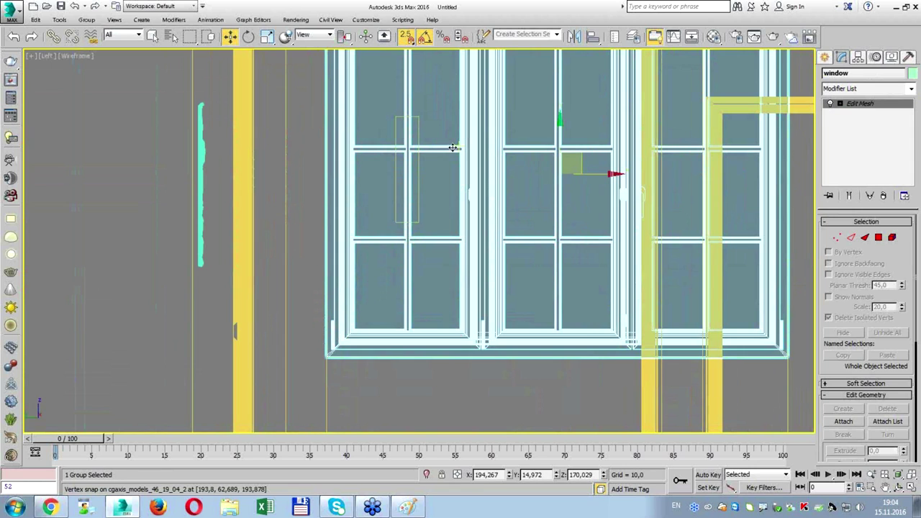
Raise the window's upper and lower crossbar vertex rows to new heights.
click(836, 238)
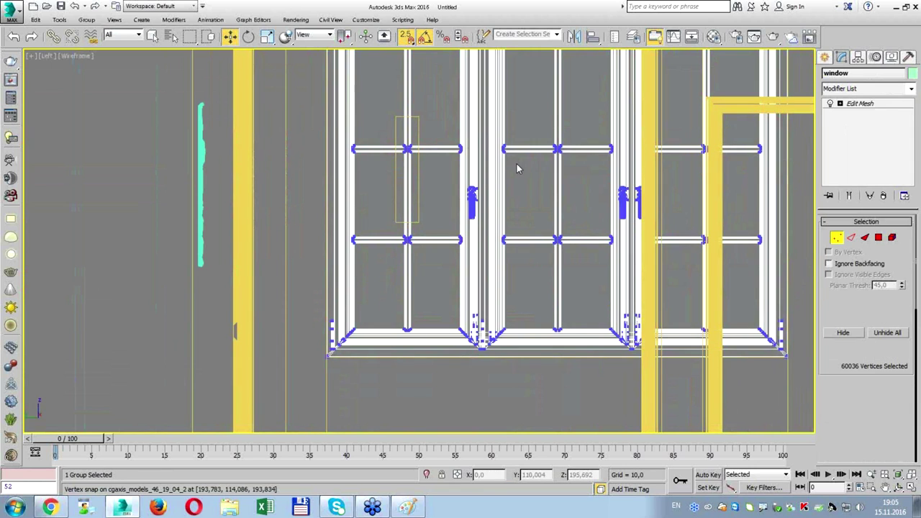
drag(315, 144, 764, 160)
middle_drag(532, 139, 479, 170)
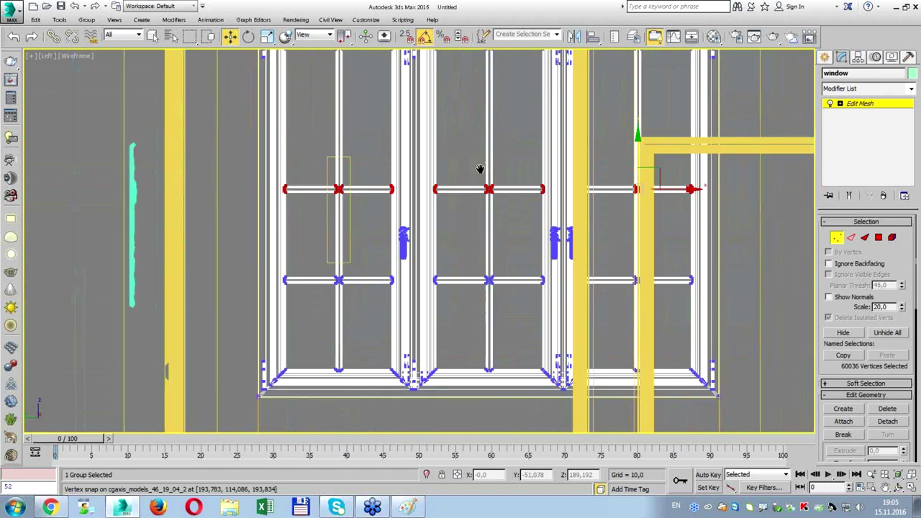
scroll(480, 171, down, 2)
drag(597, 149, 601, 127)
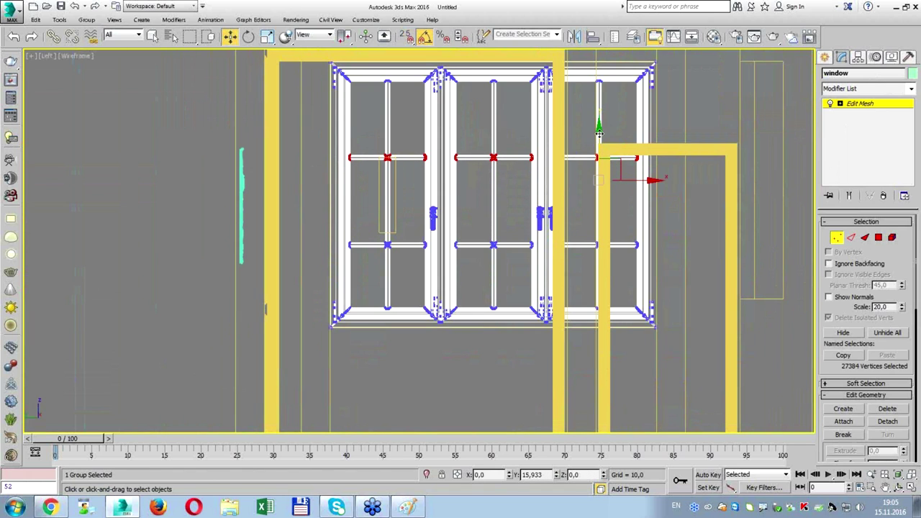
drag(719, 257, 450, 221)
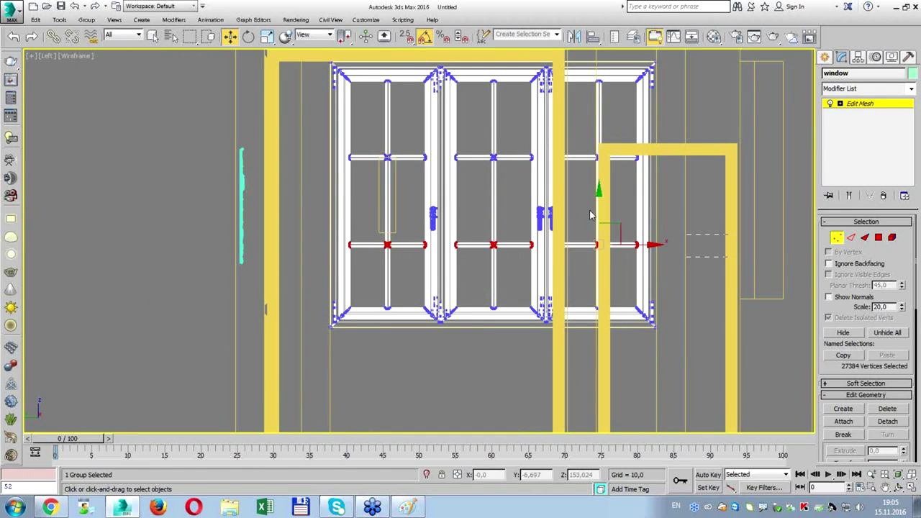
drag(597, 211, 601, 197)
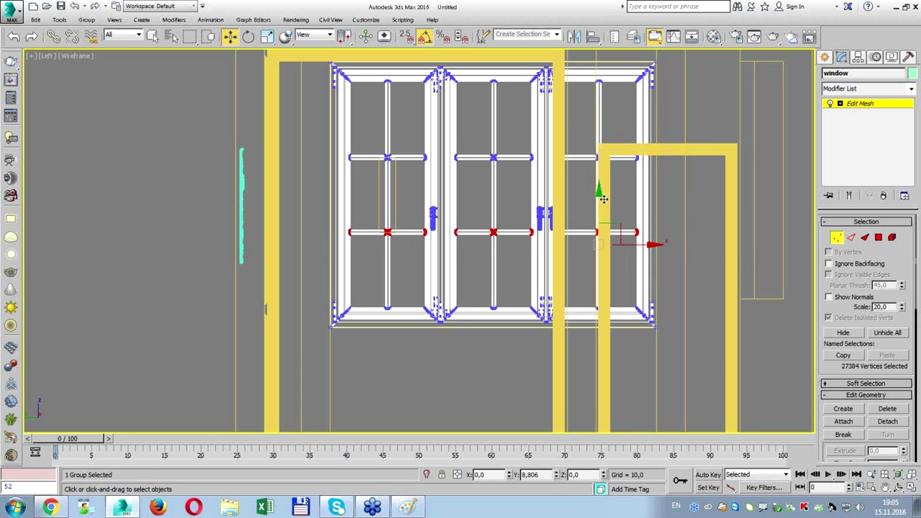
click(858, 105)
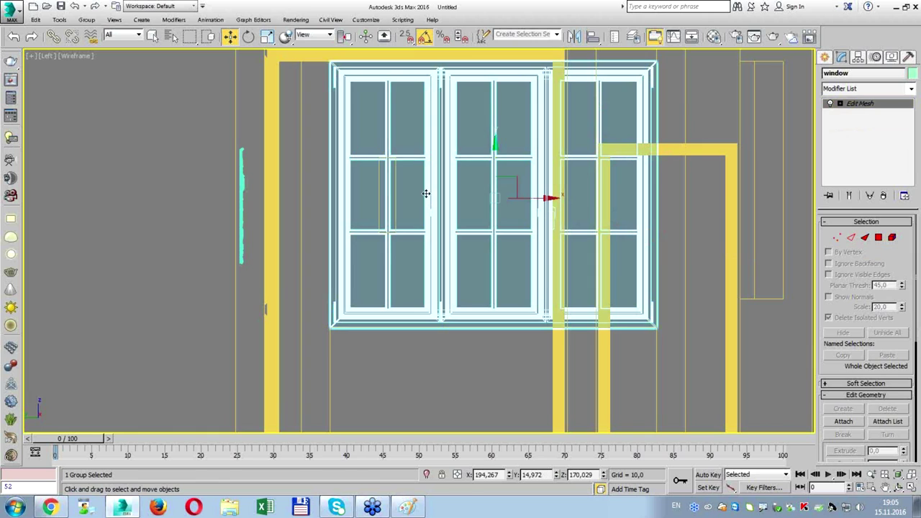
Clear the selection and frame the whole wall panel in the Front view.
click(394, 189)
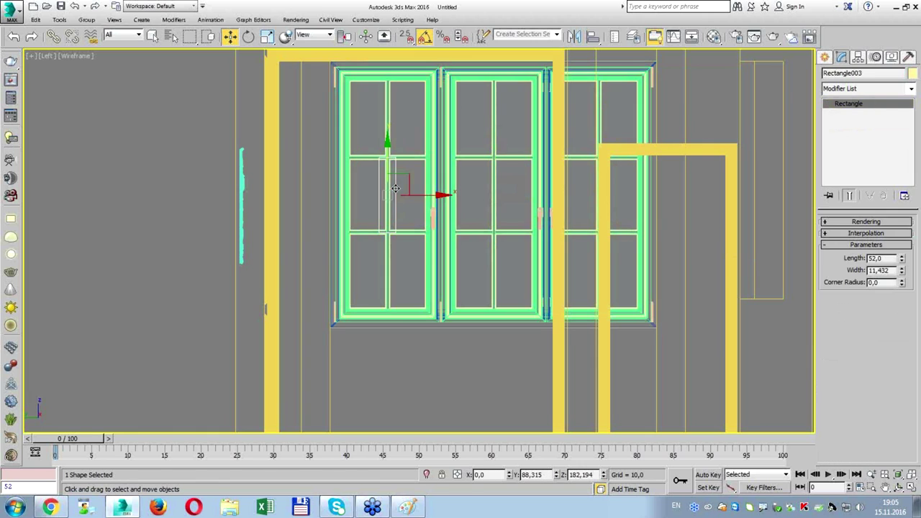
key(ctrl+d)
key(alt+w)
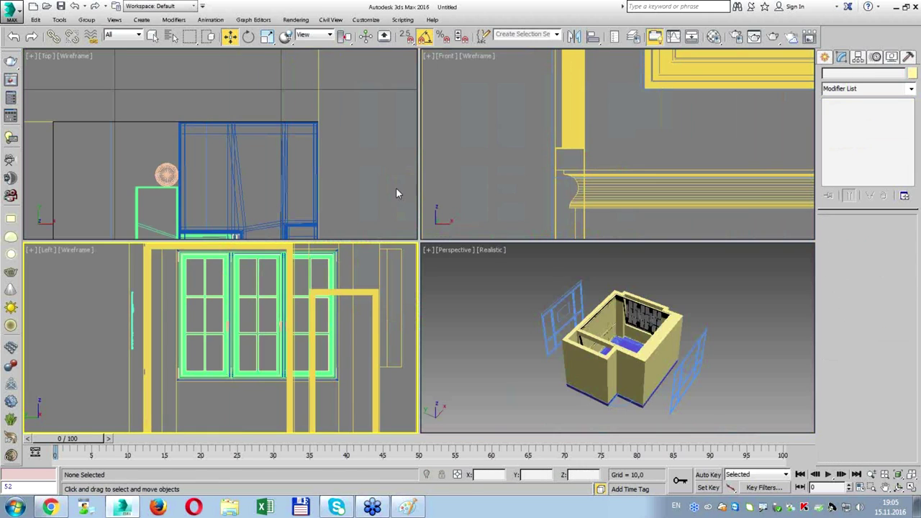
click(517, 192)
key(alt+w)
key(z)
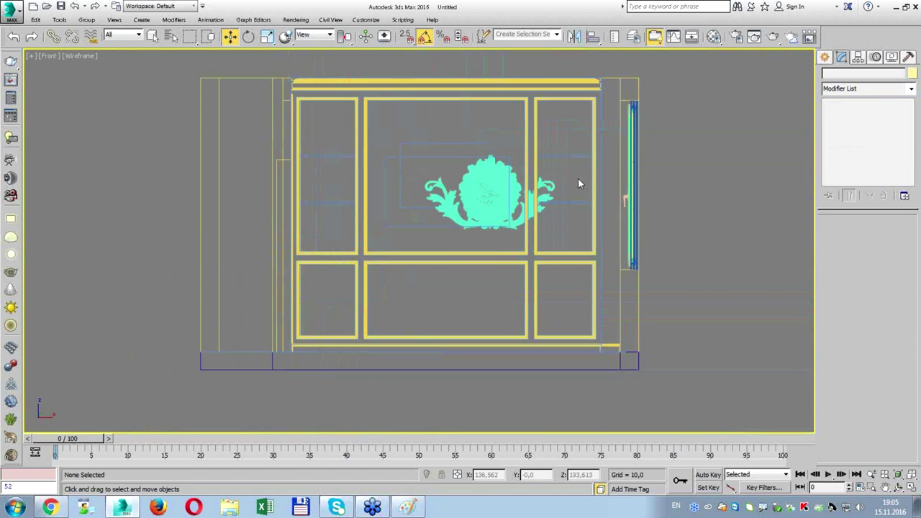
key(alt+w)
Hide the ornamental carving group (Group001) on the wall panel.
click(660, 113)
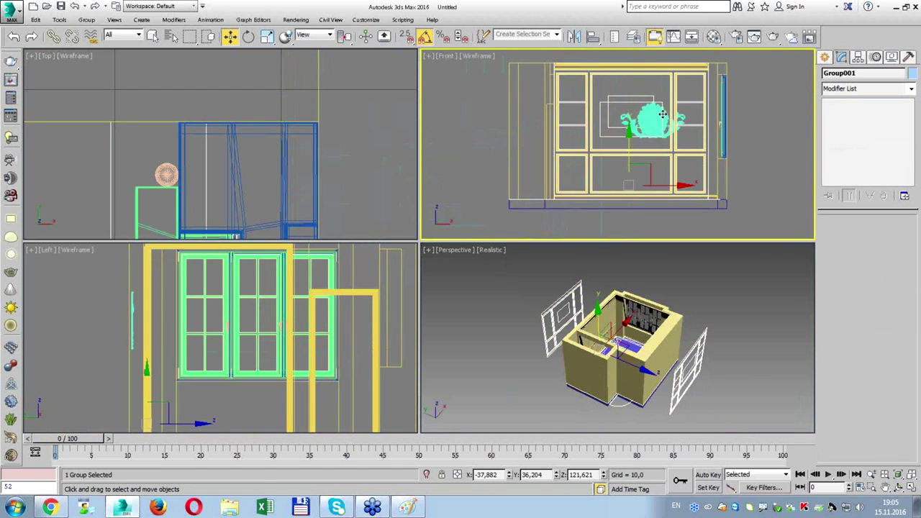
key(Delete)
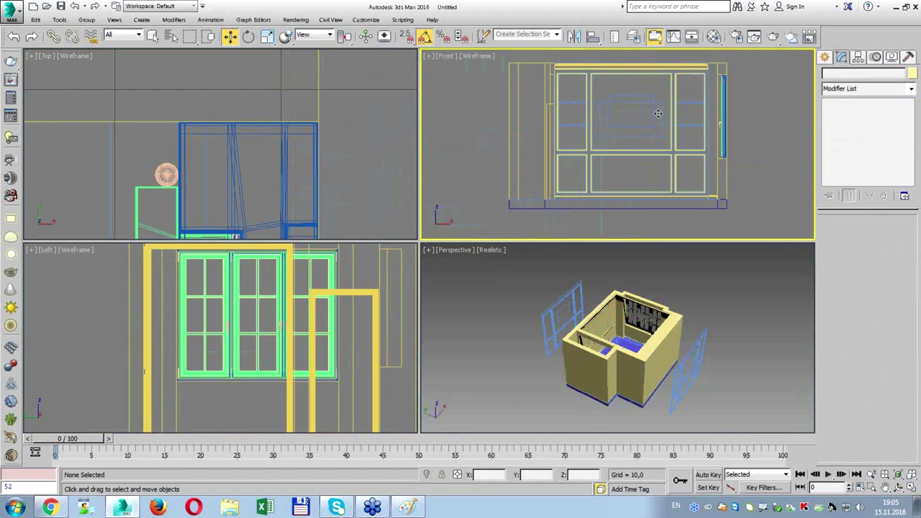
scroll(332, 215, up, 3)
scroll(335, 131, up, 3)
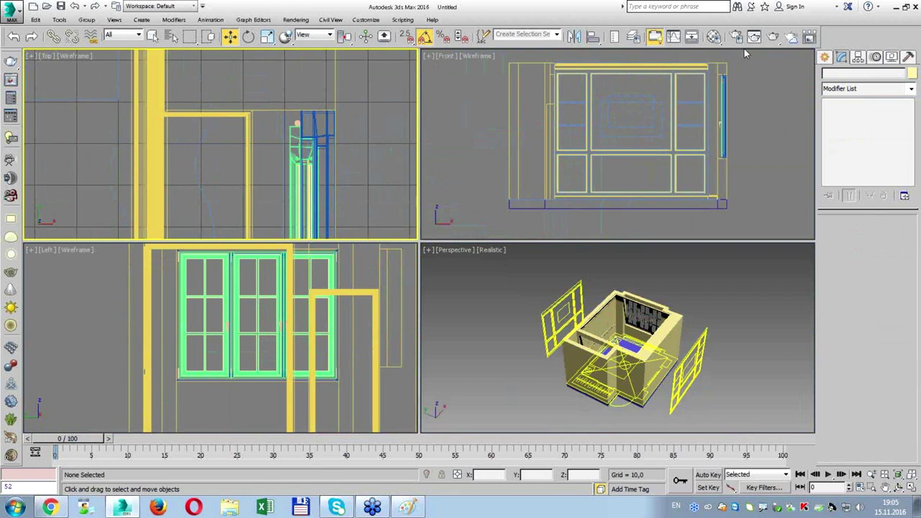
click(827, 58)
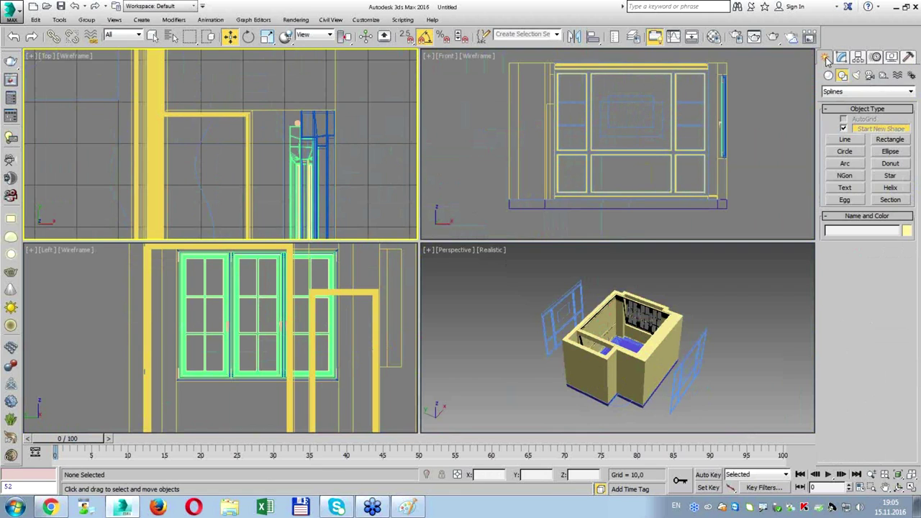
click(889, 139)
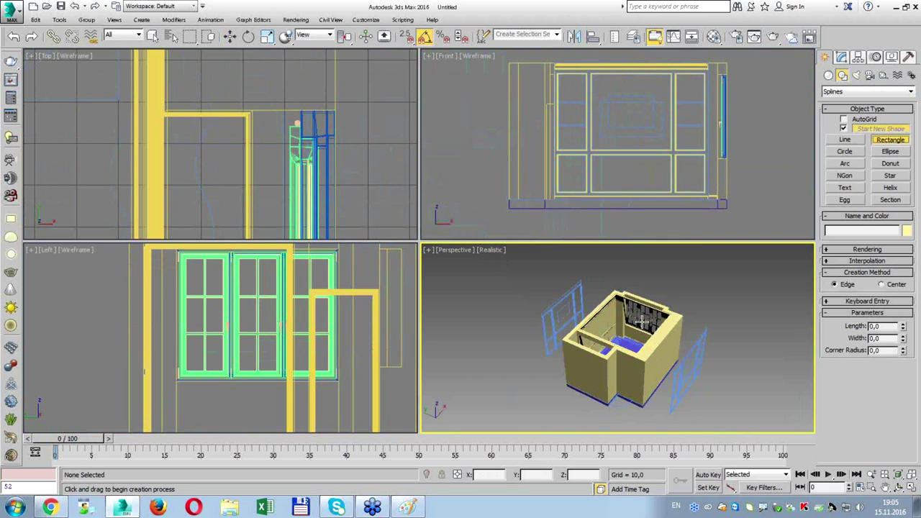
Orbit the room view and pick the ChamferBox tool from Extended Primitives.
alt+middle_drag(647, 323, 669, 322)
key(alt+w)
alt+middle_drag(551, 323, 461, 200)
scroll(461, 200, up, 5)
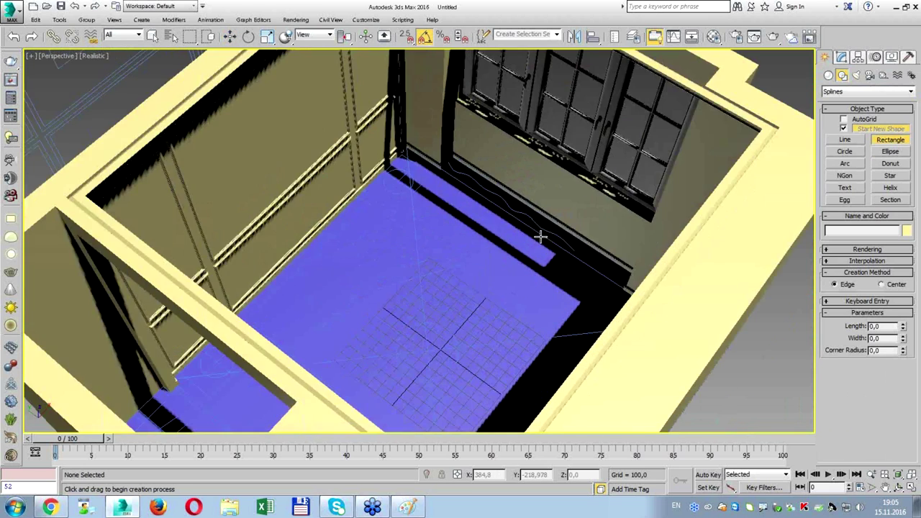
alt+middle_drag(540, 236, 546, 216)
click(828, 75)
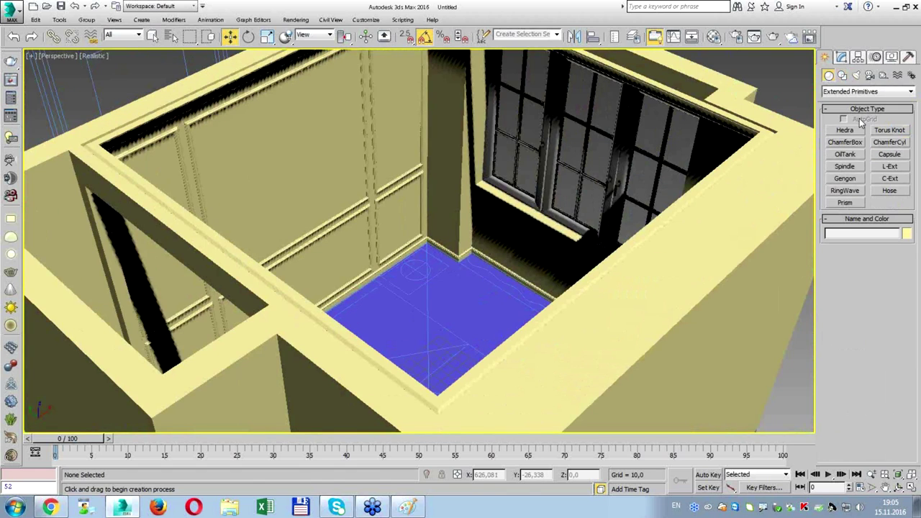
click(842, 92)
click(846, 100)
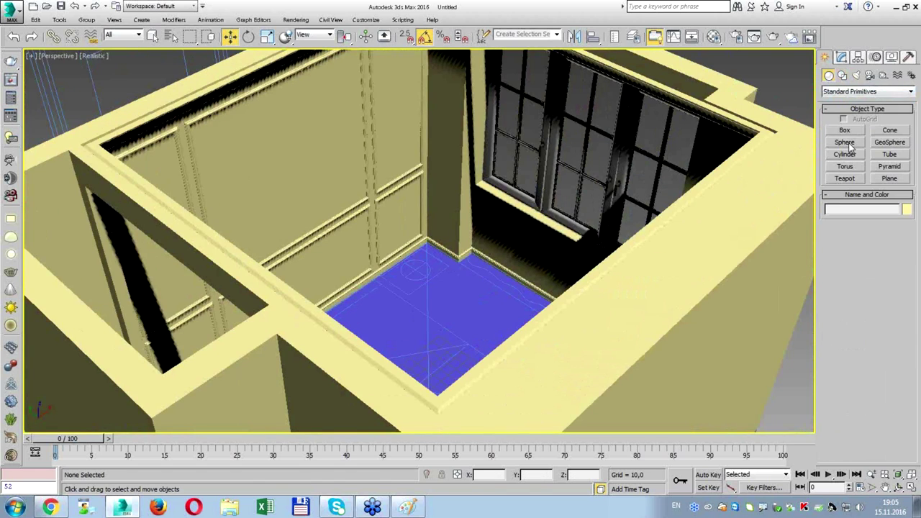
click(849, 92)
click(851, 110)
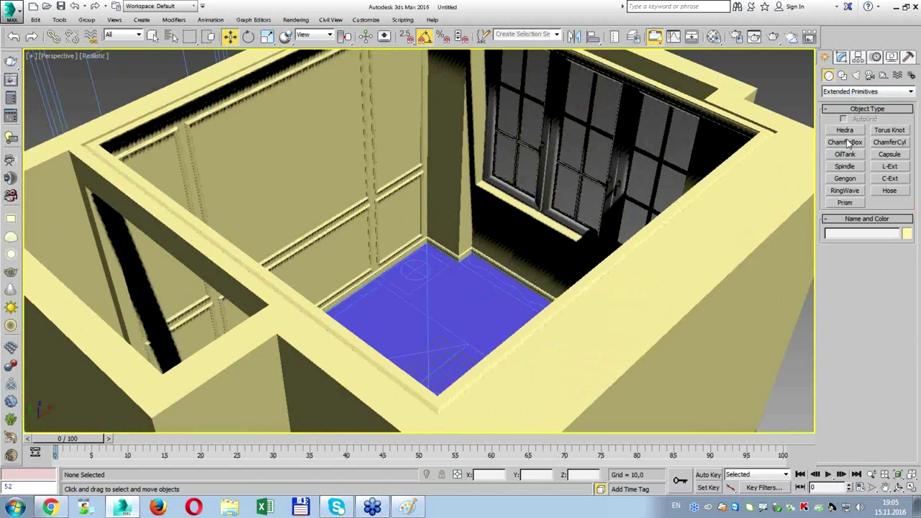
click(848, 143)
Draw a 226.542 by 11.94 chamfered box in the Top view, snapped along the window frame.
key(alt+w)
scroll(377, 148, down, 2)
key(alt+w)
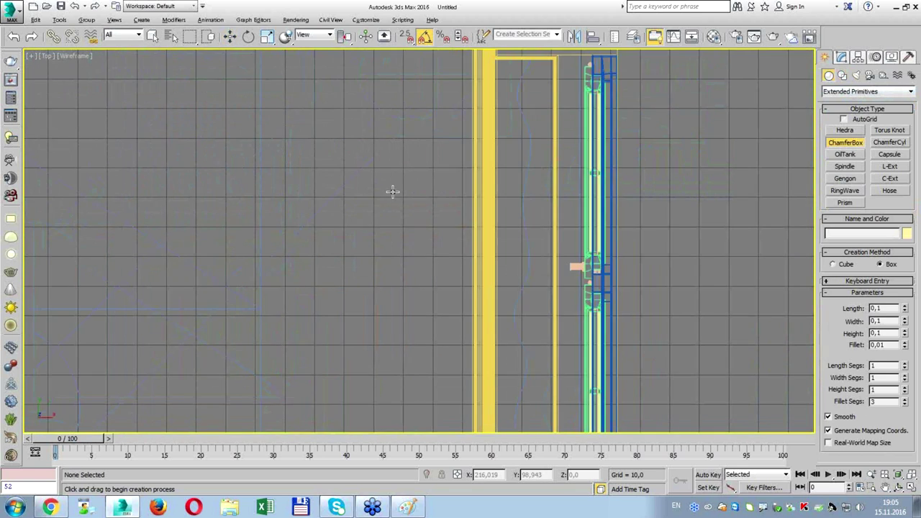
scroll(393, 191, down, 1)
scroll(533, 68, up, 2)
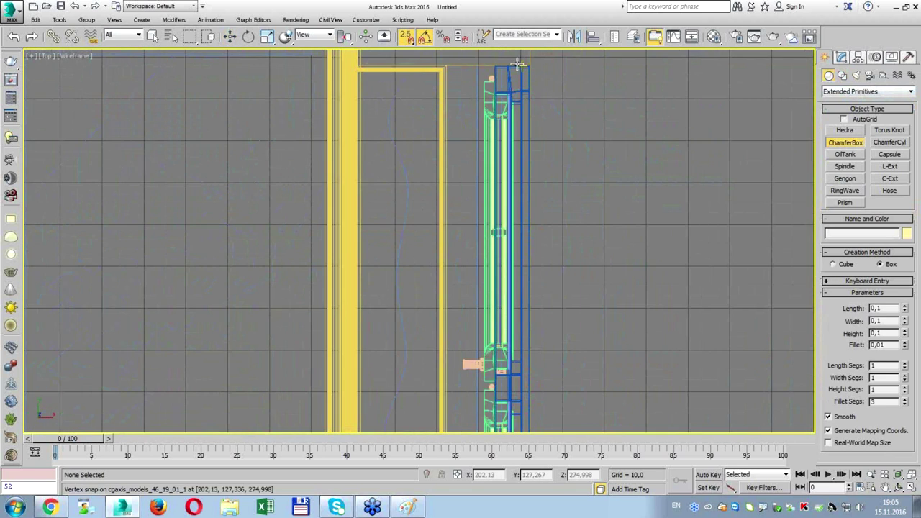
scroll(517, 64, up, 2)
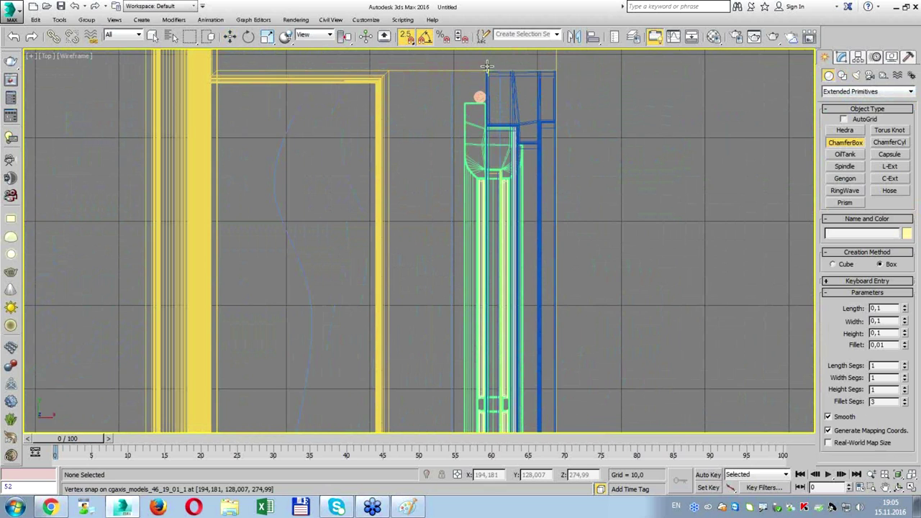
drag(487, 66, 423, 422)
scroll(438, 384, down, 2)
scroll(438, 384, down, 1)
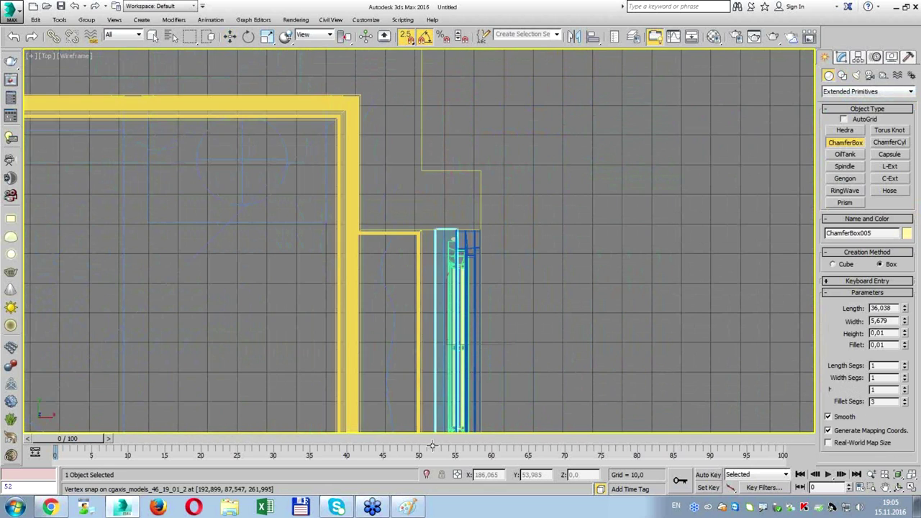
key(i)
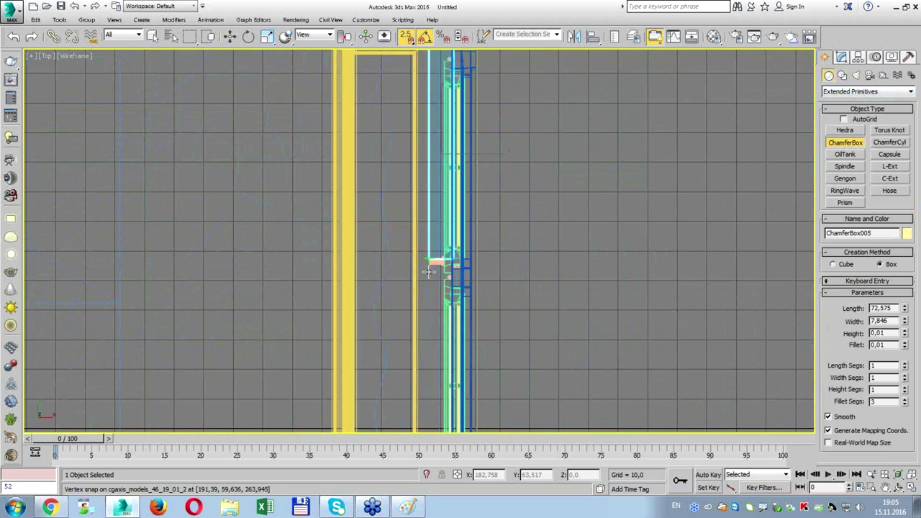
key(i)
key(i)
scroll(421, 330, down, 1)
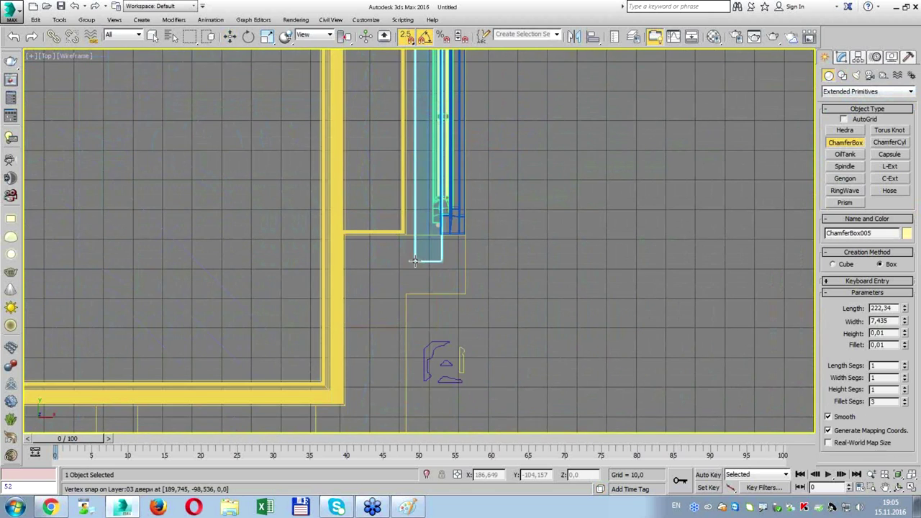
scroll(422, 381, up, 2)
drag(401, 230, 399, 229)
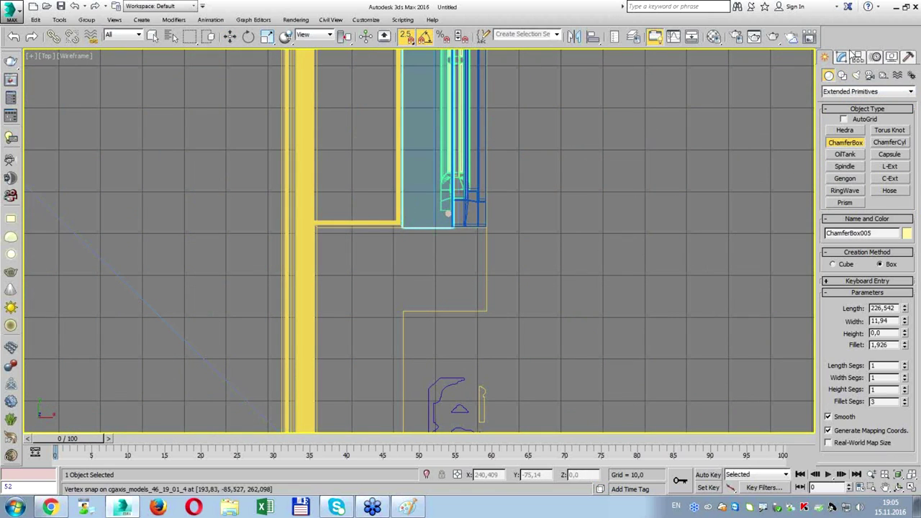
Set ChamferBox005's height to 4 and fillet to 0.5.
click(841, 58)
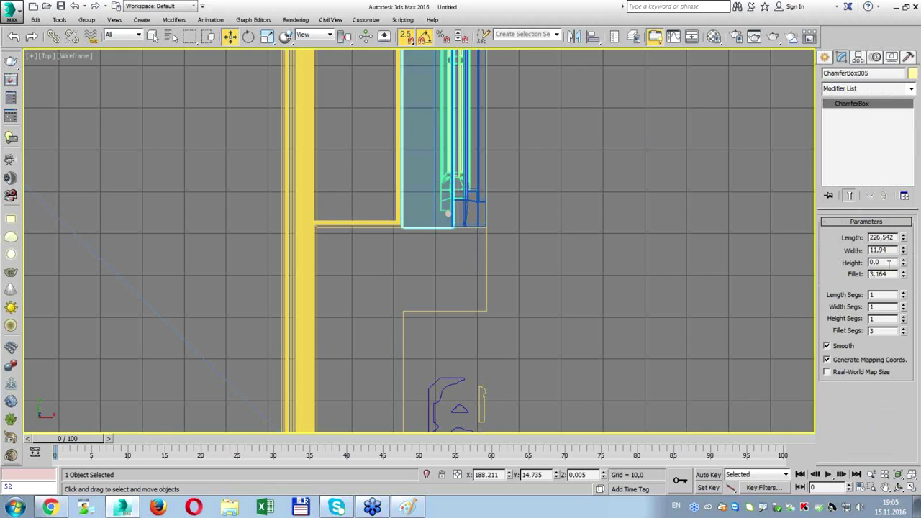
text(4)
key(Return)
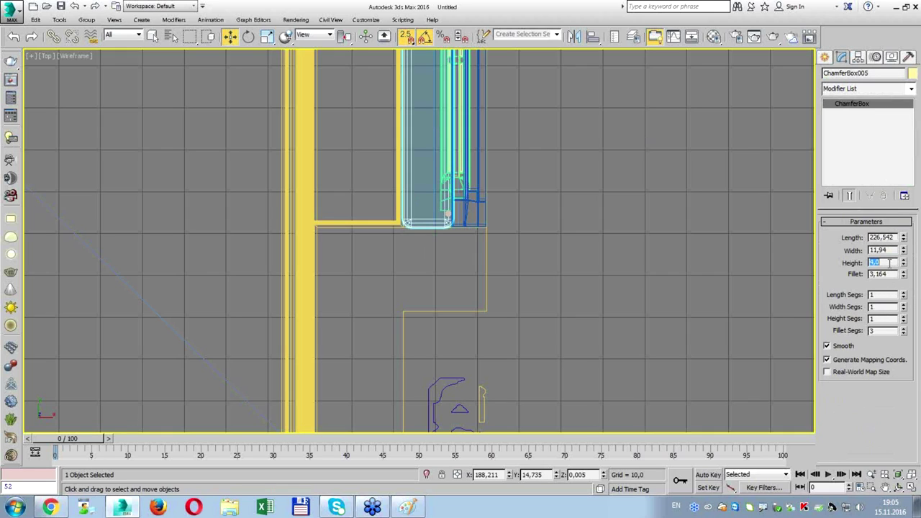
text(1)
key(Return)
text(,5)
key(alt+w)
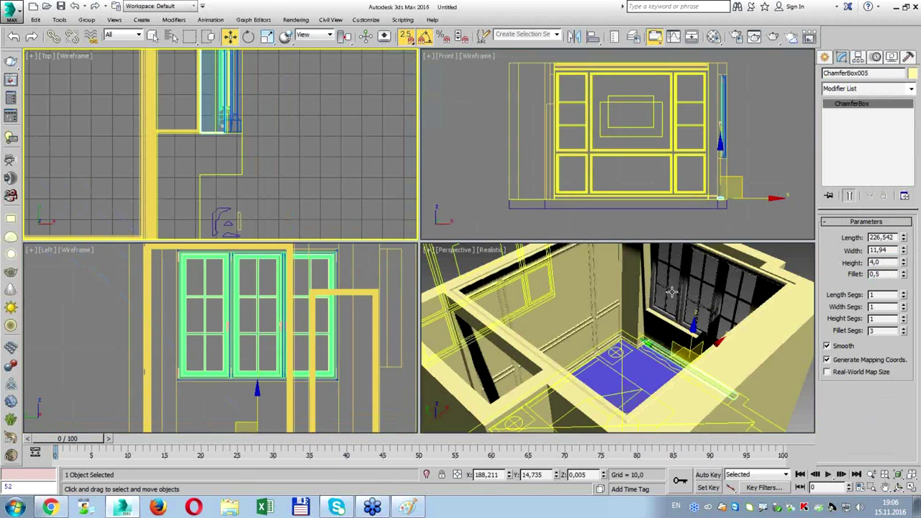
Move ChamferBox005 in the Front view onto the window frame's bottom edge.
key(alt+w)
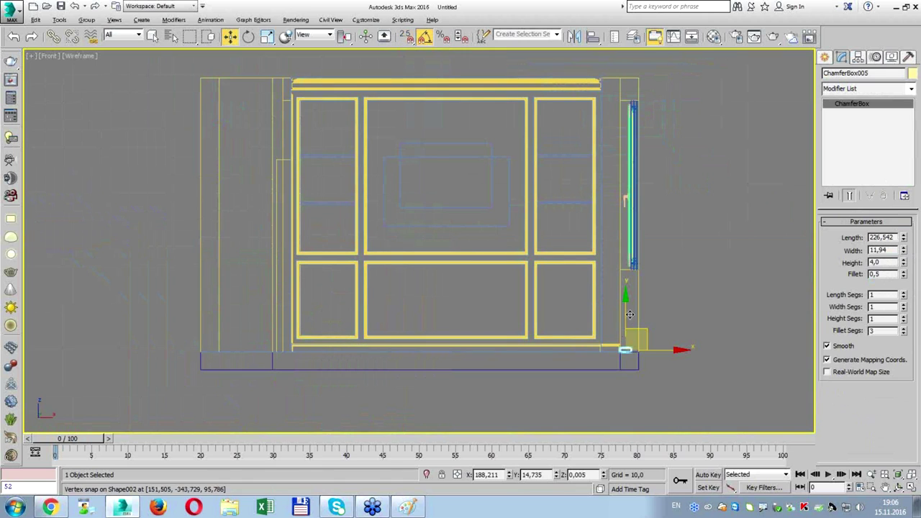
drag(631, 315, 636, 241)
scroll(636, 241, up, 3)
scroll(618, 267, up, 3)
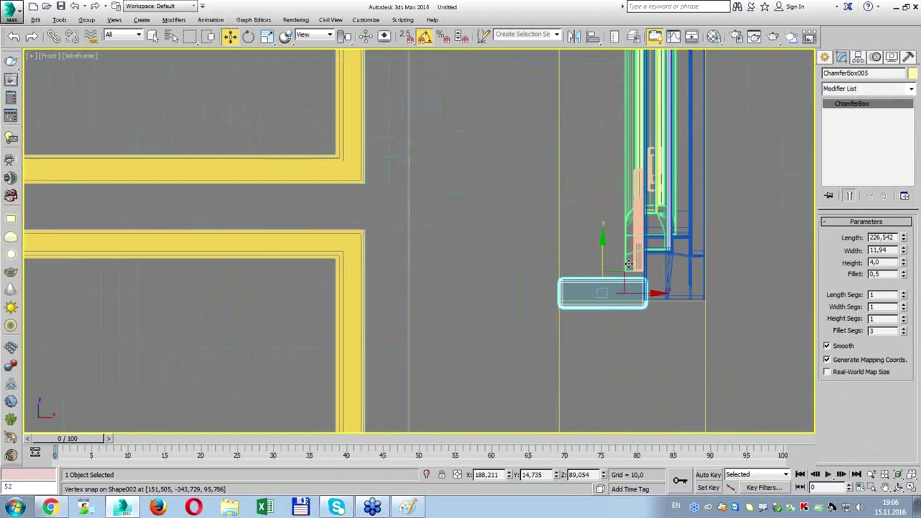
drag(589, 275, 591, 297)
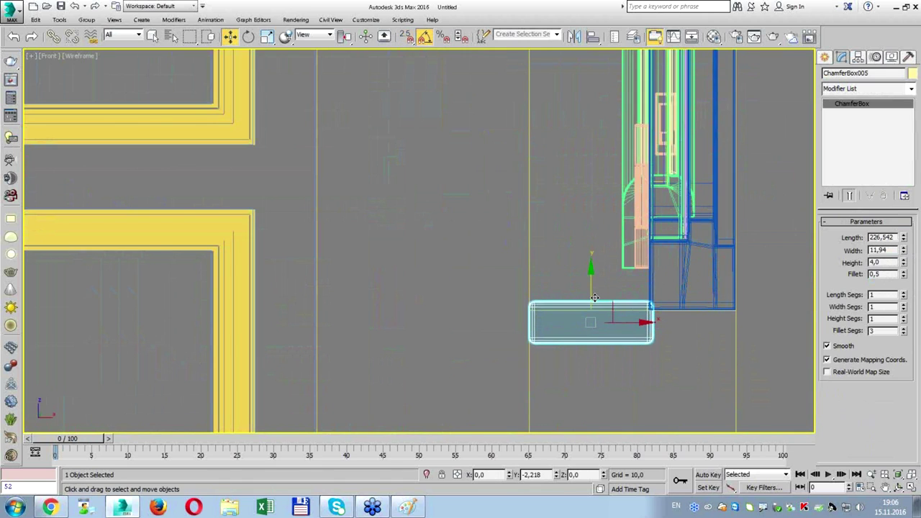
scroll(667, 270, down, 3)
scroll(627, 180, down, 2)
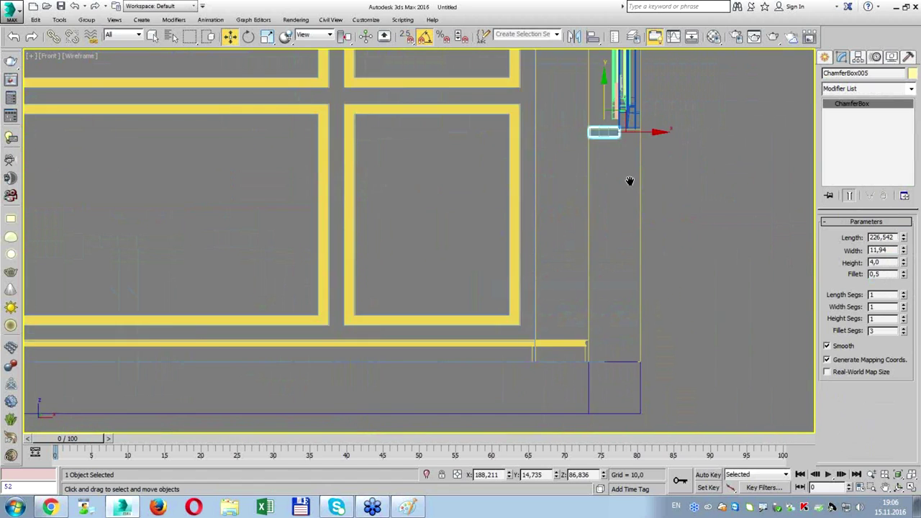
scroll(621, 312, down, 2)
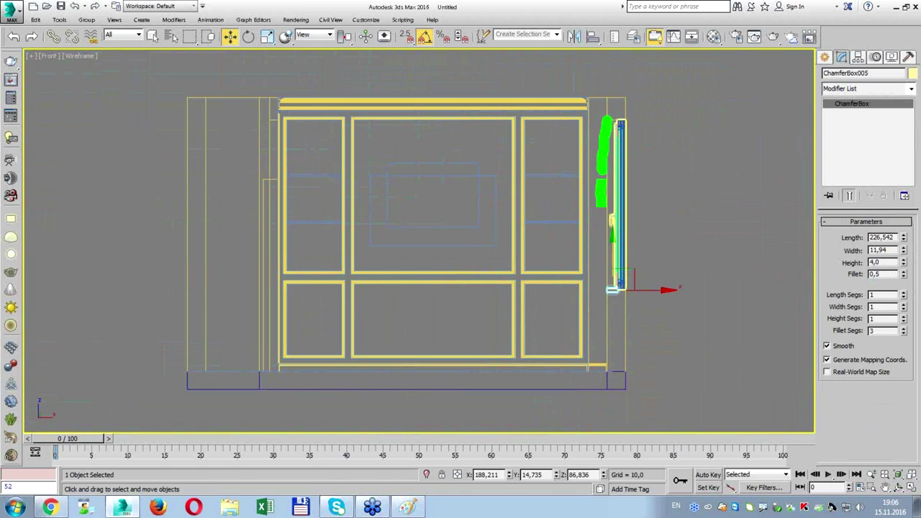
Add an Edit Mesh modifier to ChamferBox005.
middle_drag(624, 198, 620, 185)
scroll(620, 185, up, 3)
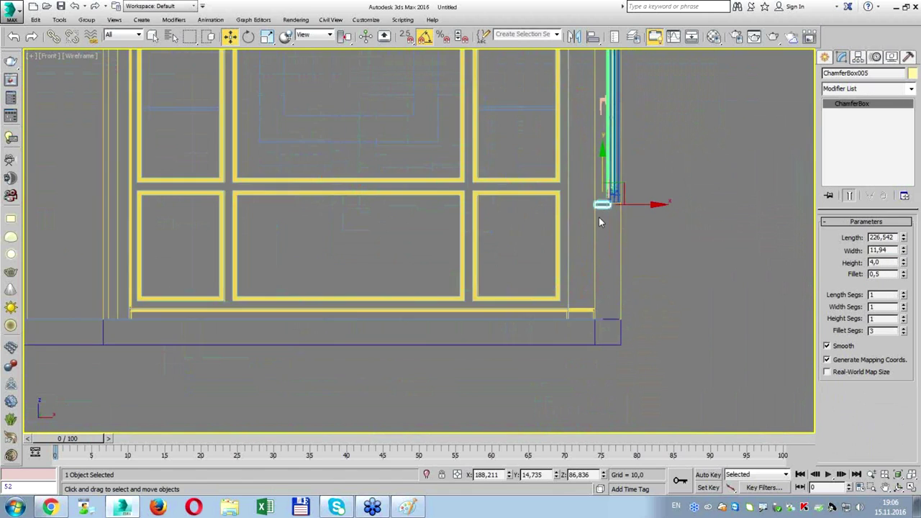
scroll(598, 217, up, 2)
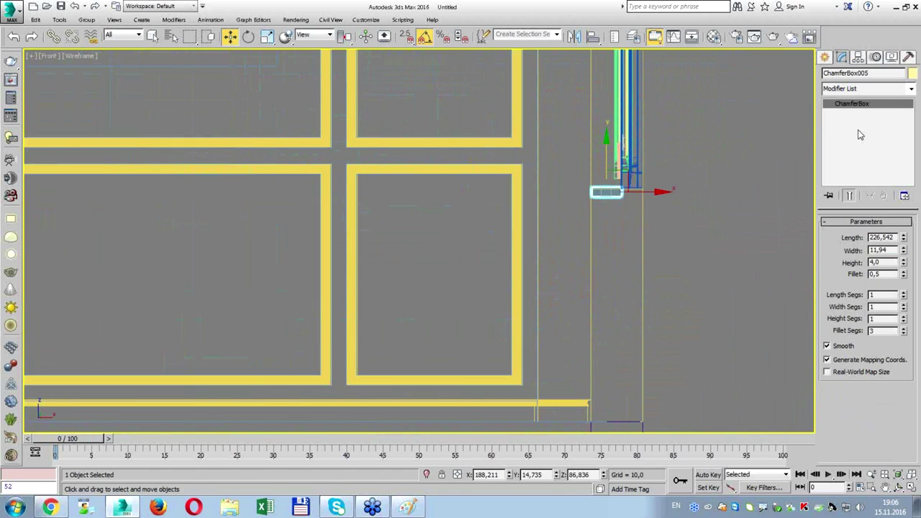
click(861, 89)
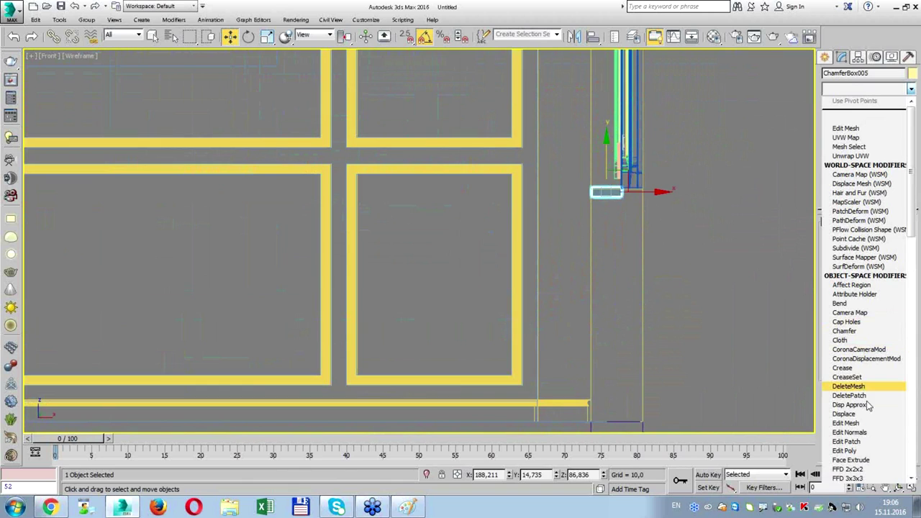
click(845, 423)
Select the sill's end vertices and stretch them along X.
key(1)
drag(638, 191, 592, 192)
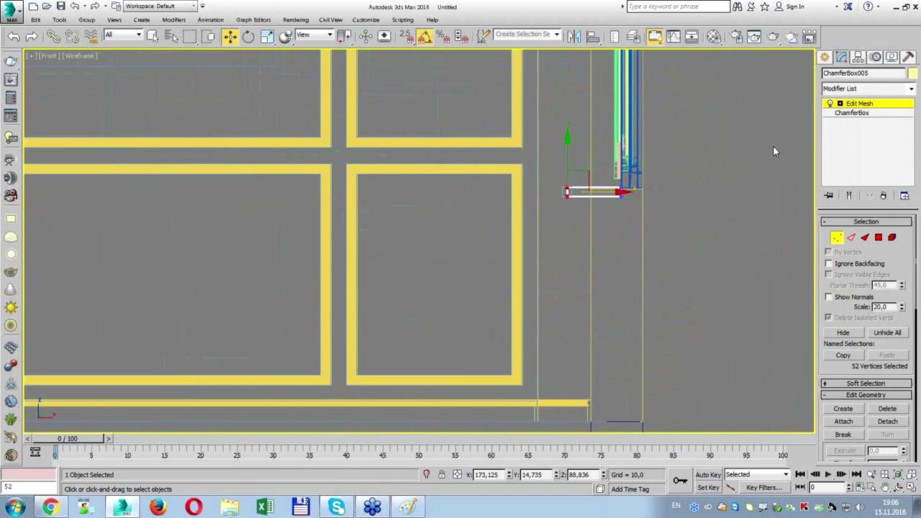
click(851, 108)
key(1)
mouse_move(551, 175)
mouse_down()
mouse_move(596, 194)
mouse_move(581, 210)
mouse_up()
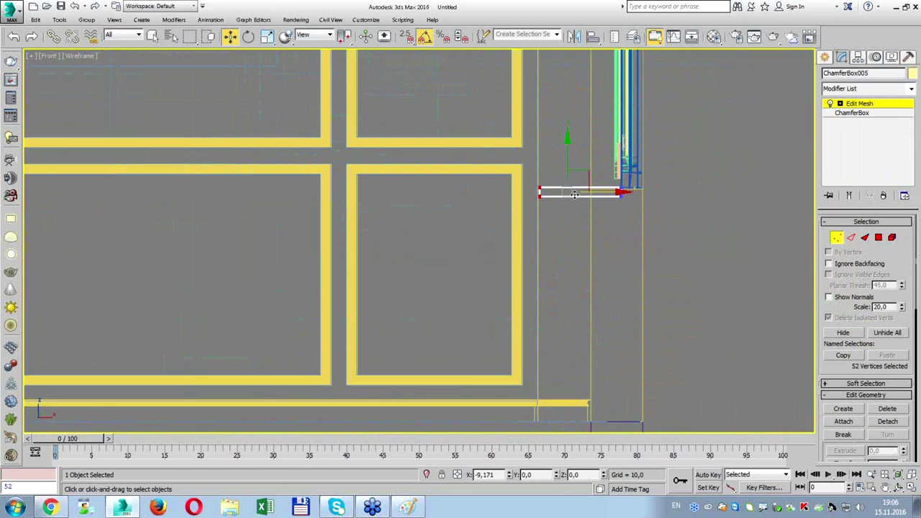
scroll(574, 197, down, 2)
scroll(562, 177, down, 3)
drag(586, 288, 593, 289)
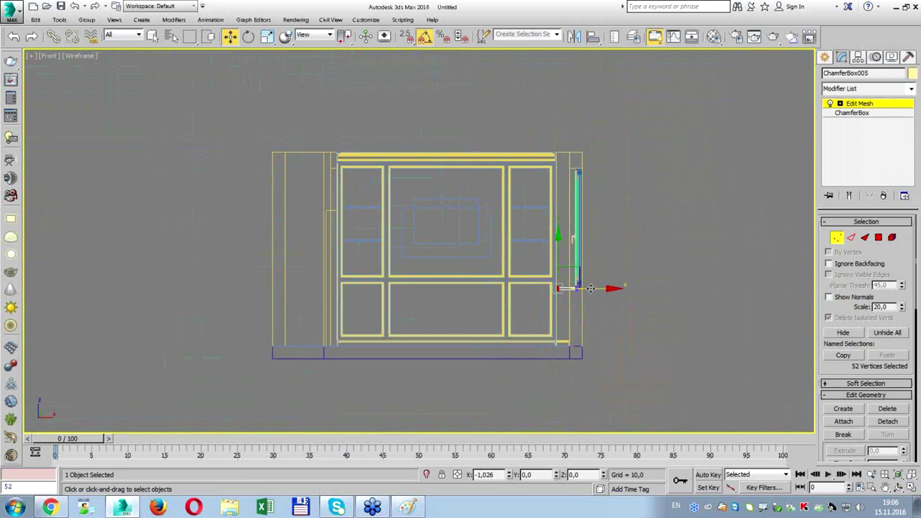
In the Top view, nudge the sill's vertices further along X and clear the selection.
key(alt+w)
right_click(674, 353)
key(alt+w)
scroll(576, 301, up, 3)
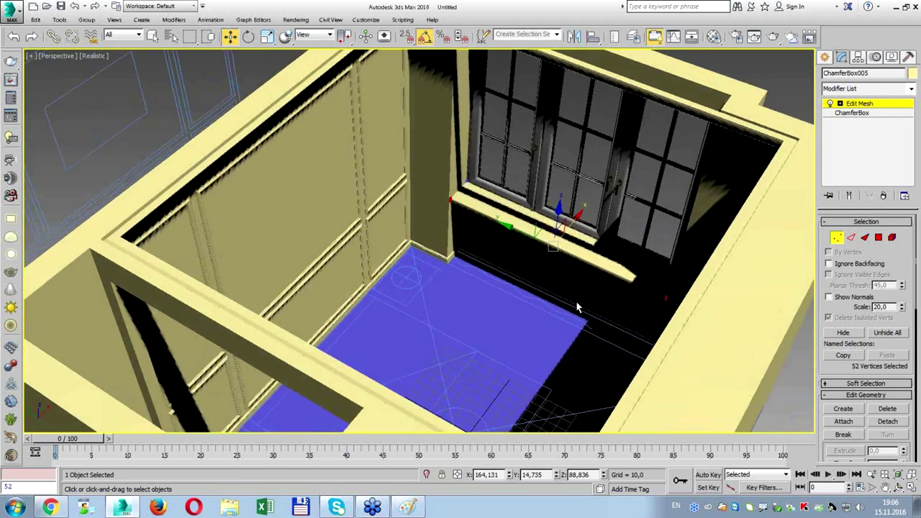
key(alt+w)
right_click(332, 166)
key(alt+w)
mouse_move(312, 137)
middle_down()
mouse_move(458, 166)
mouse_move(457, 113)
middle_up()
scroll(458, 113, up, 3)
middle_drag(395, 84, 451, 235)
drag(450, 207, 437, 207)
click(723, 186)
Orbit the Perspective view to face the panelled wall, then open the Import menu.
key(alt+w)
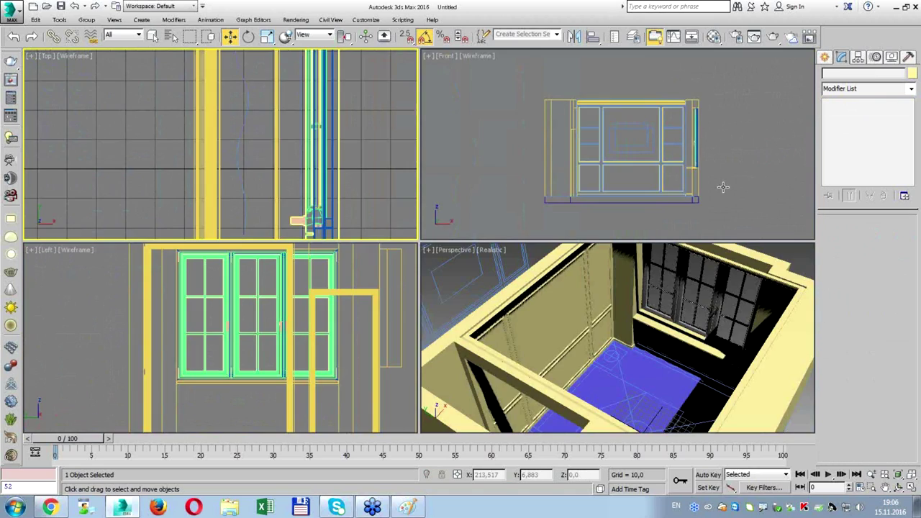
key(alt+w)
mouse_move(574, 232)
alt+middle_down()
mouse_move(637, 236)
mouse_move(460, 241)
alt+middle_up()
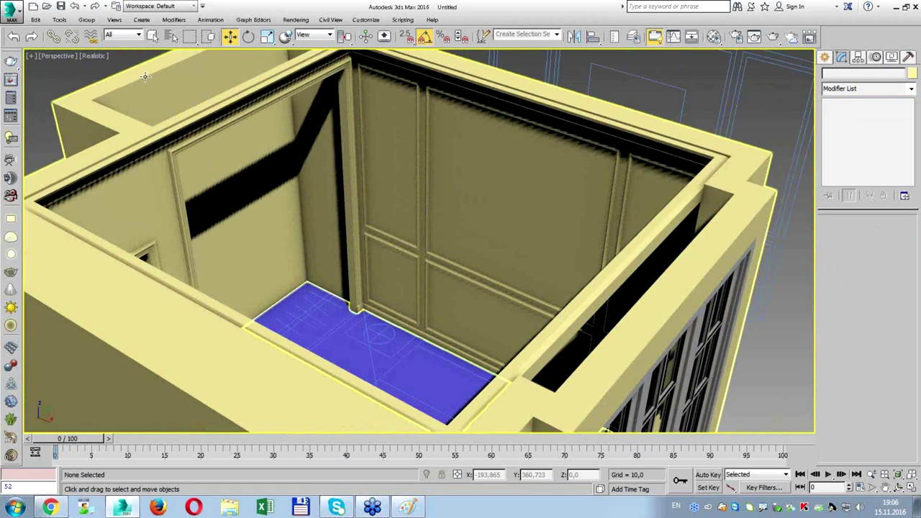
click(15, 11)
mouse_move(40, 164)
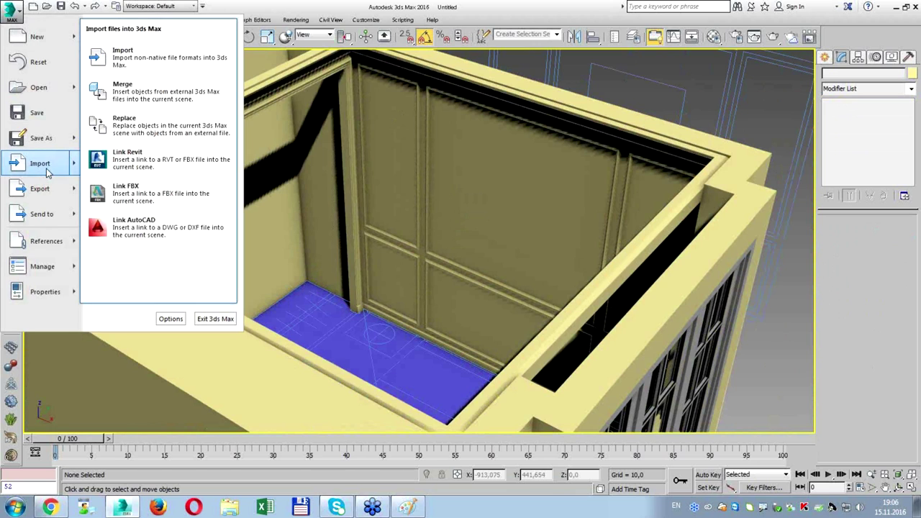
Merge the door and frame objects from door.max and isolate them with Alt+Q.
click(124, 91)
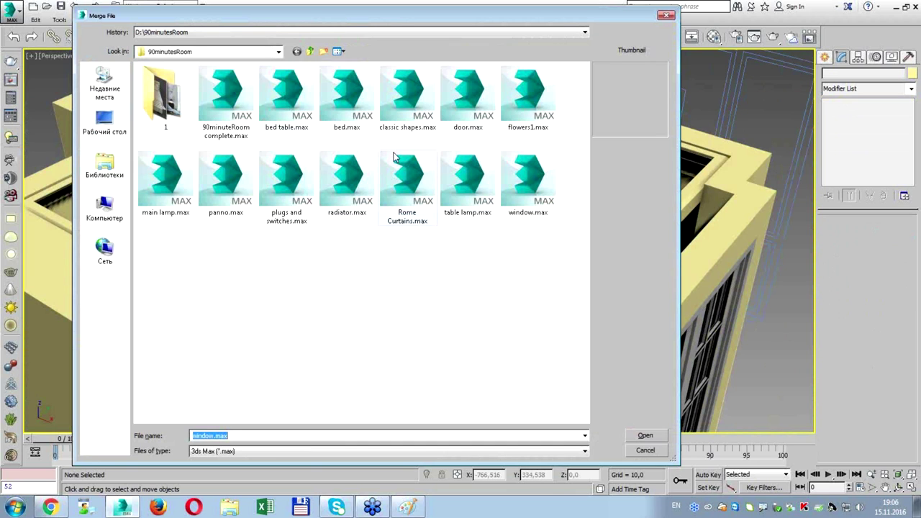
double_click(461, 108)
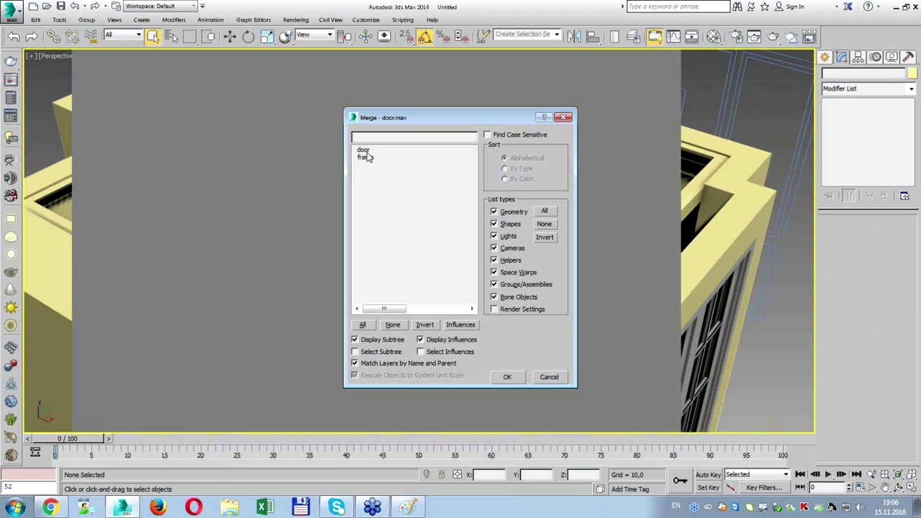
drag(366, 155, 371, 171)
click(509, 377)
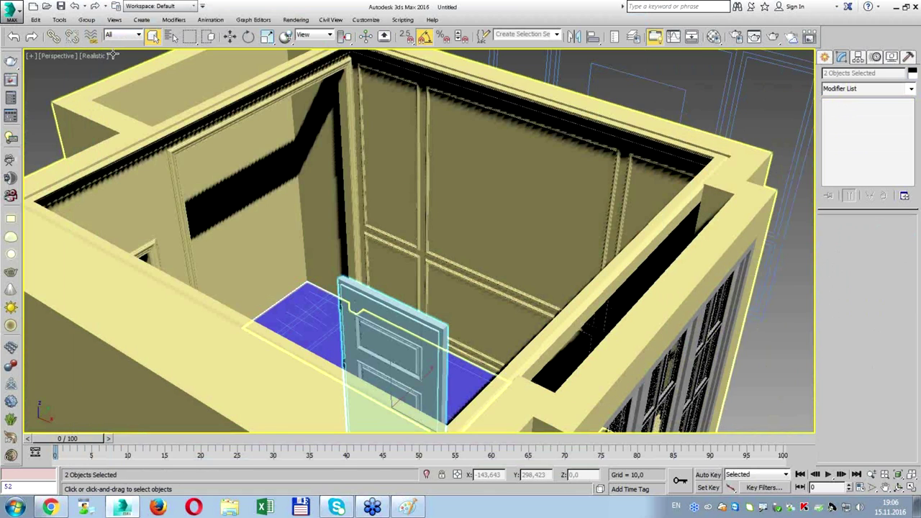
alt+middle_drag(294, 256, 411, 306)
mouse_move(402, 300)
alt+middle_down()
mouse_move(388, 323)
mouse_move(410, 331)
mouse_move(400, 316)
mouse_move(408, 332)
alt+middle_up()
key(alt+q)
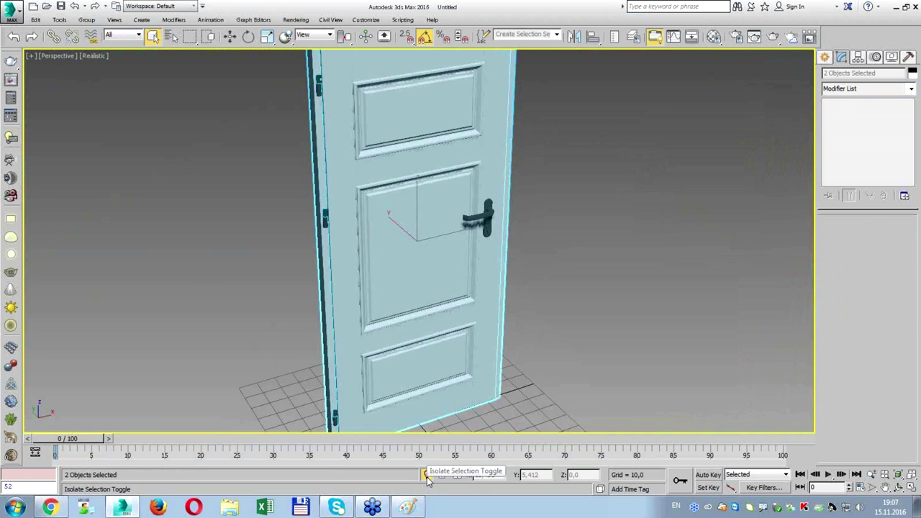
In the Top view, move one copy of the door outside the room.
click(428, 475)
key(z)
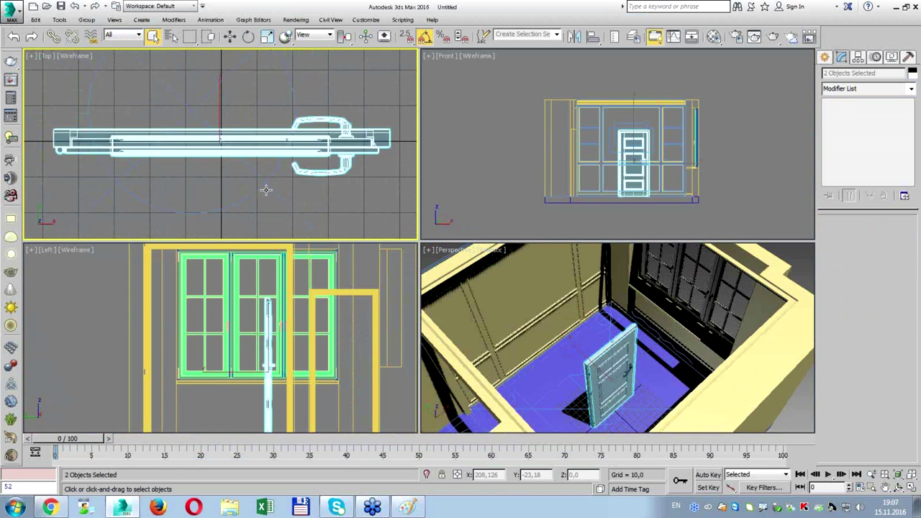
key(alt+w)
key(w)
scroll(403, 176, down, 5)
scroll(404, 177, down, 3)
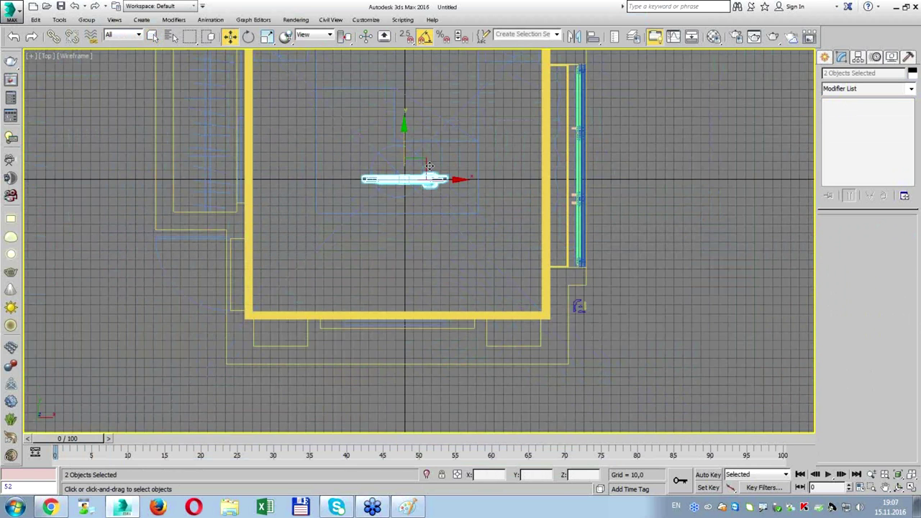
mouse_move(424, 165)
mouse_down()
mouse_move(728, 150)
mouse_move(365, 231)
mouse_up()
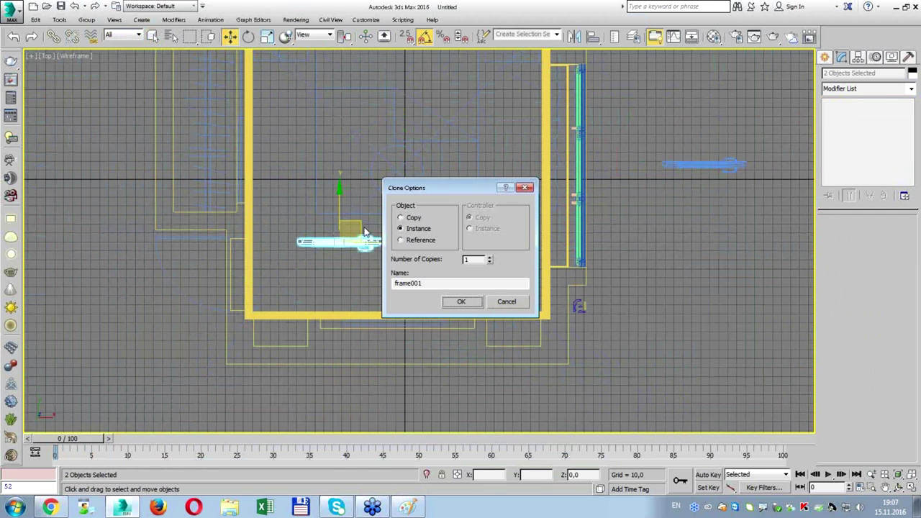
click(455, 305)
Group the door and frame, then rotate the group 90 degrees.
click(87, 19)
click(101, 34)
click(468, 272)
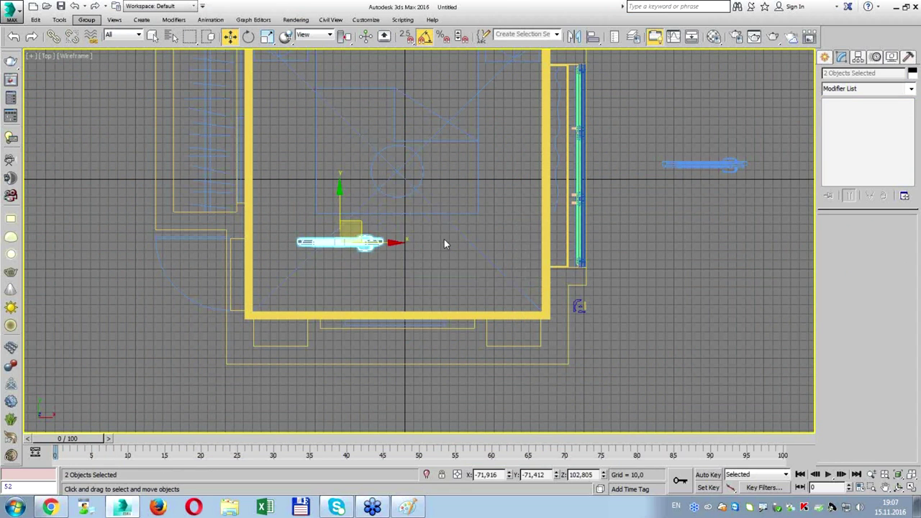
key(e)
drag(385, 225, 282, 248)
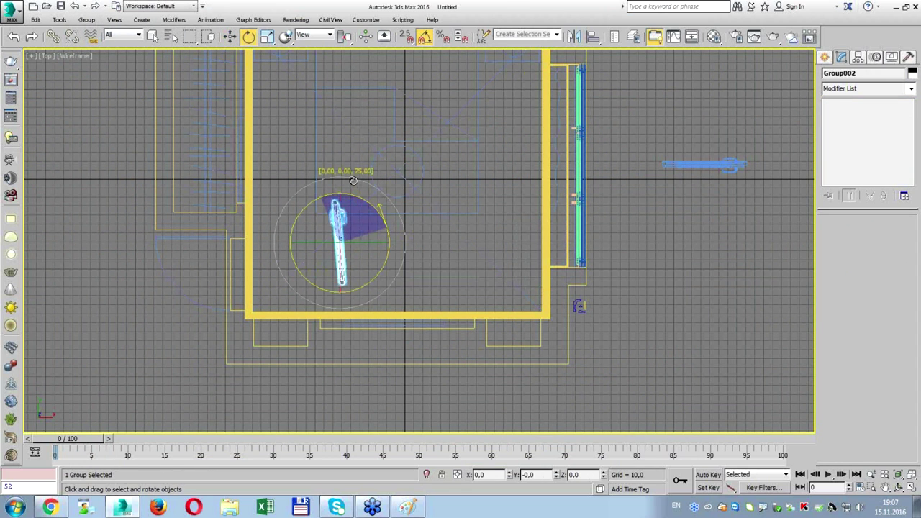
scroll(281, 242, up, 3)
scroll(230, 263, up, 2)
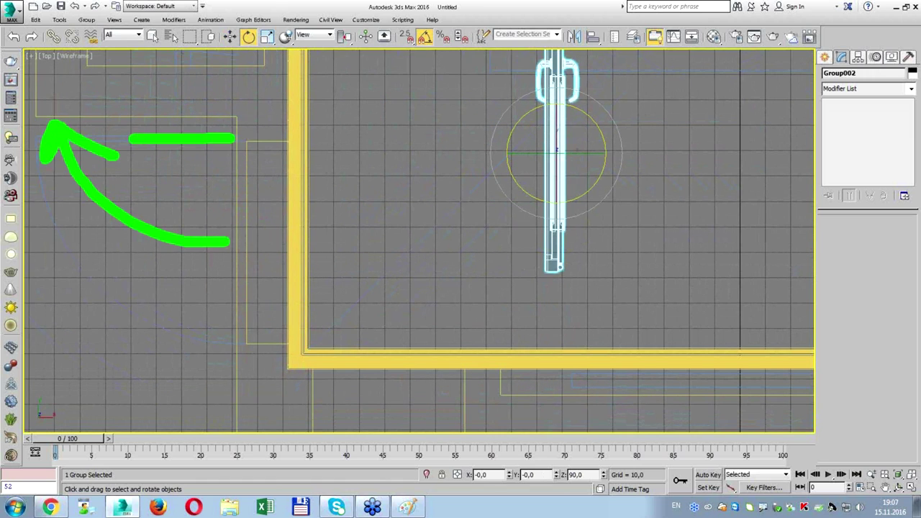
Move Group002 to the wall corner at X -137.936, Y -99.58 and reselect it.
key(w)
drag(568, 144, 418, 236)
scroll(413, 241, up, 3)
scroll(424, 324, down, 4)
middle_drag(424, 324, 431, 267)
click(435, 355)
scroll(421, 323, up, 2)
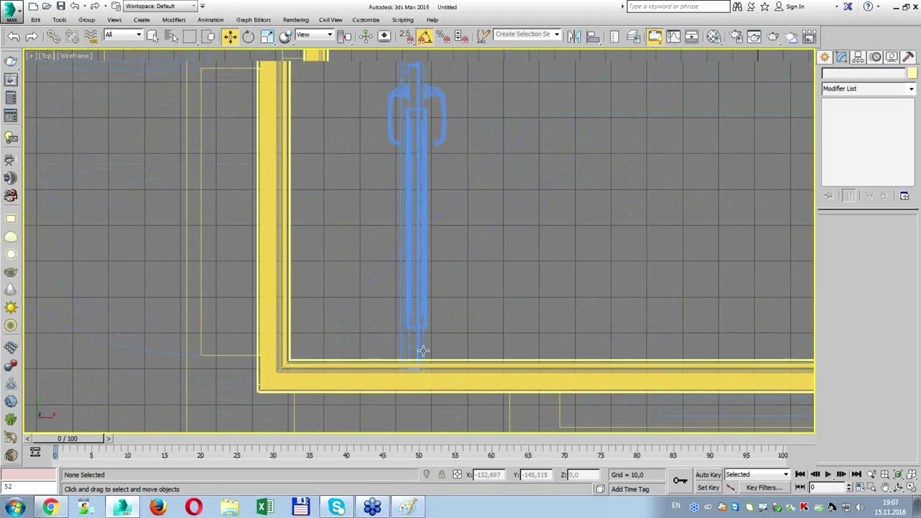
click(410, 302)
scroll(410, 302, down, 3)
scroll(417, 304, down, 1)
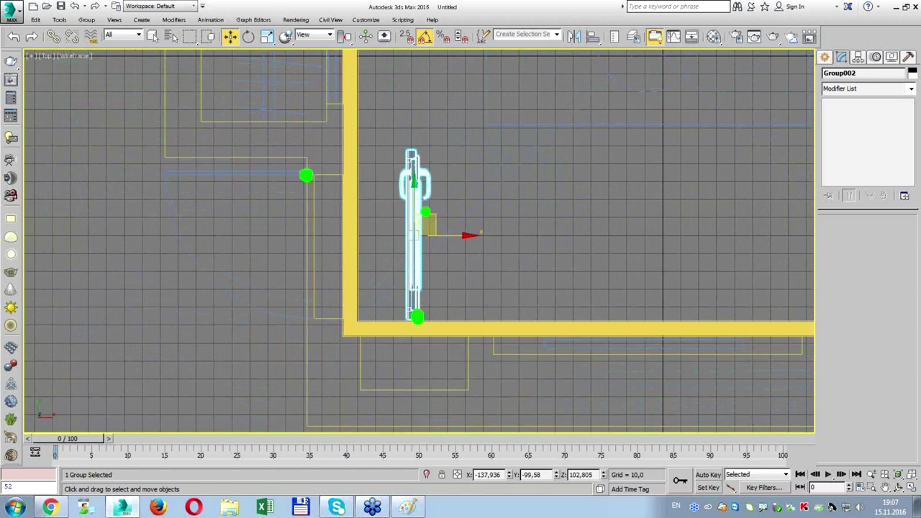
Mirror the door group on the XY axis with No Clone.
click(568, 41)
drag(449, 151, 592, 125)
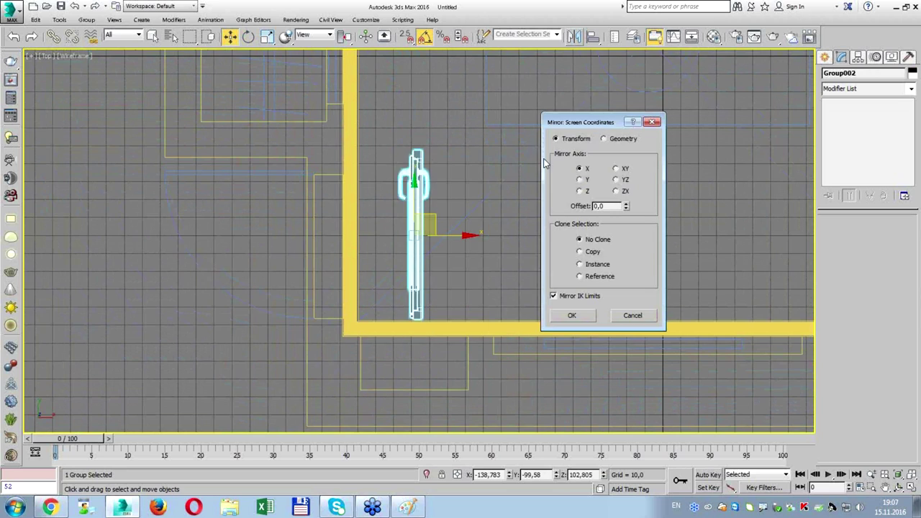
click(616, 169)
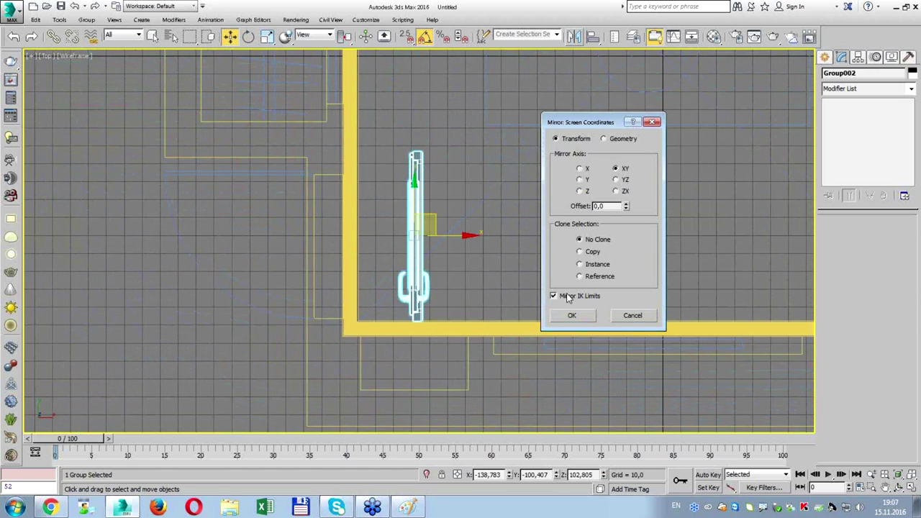
click(572, 317)
Slide Group002 snug against the yellow wall, to X -193.752, Y -113.283.
drag(423, 228, 339, 244)
scroll(340, 246, up, 5)
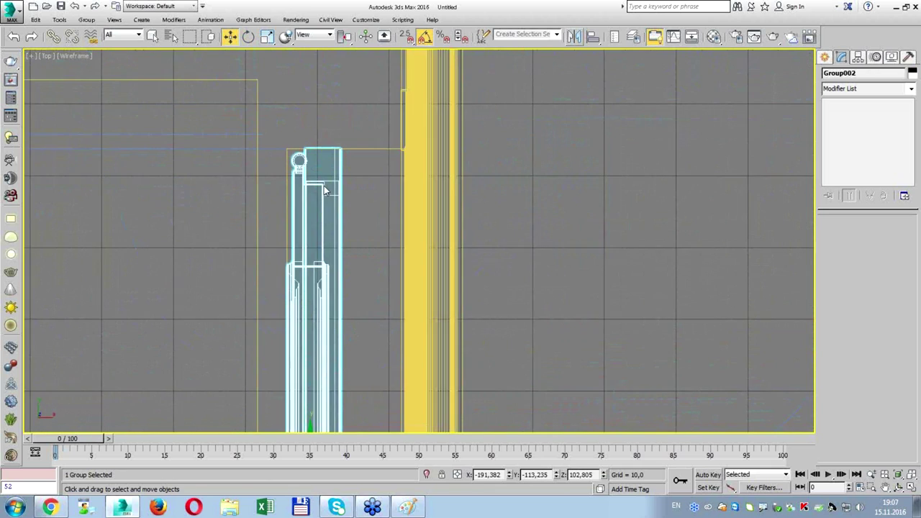
scroll(324, 185, up, 2)
drag(319, 189, 307, 191)
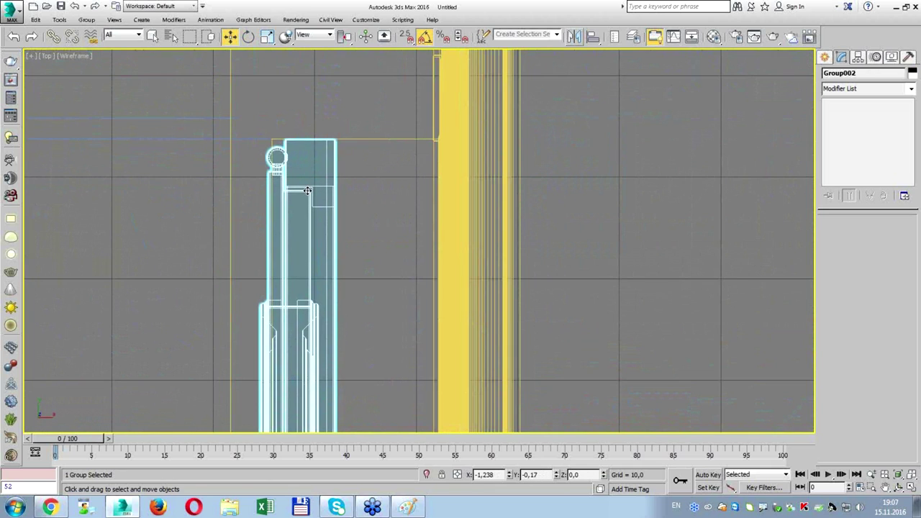
scroll(299, 156, up, 3)
drag(270, 161, 224, 161)
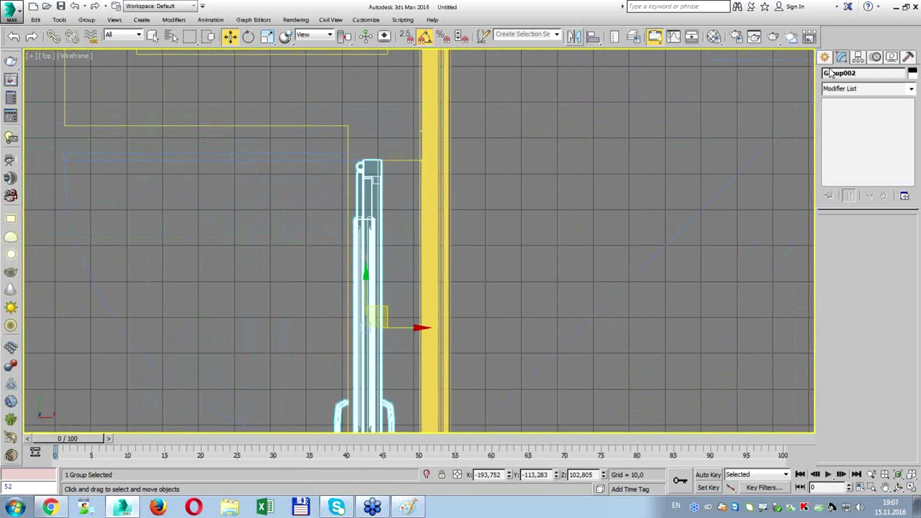
Add an Edit Mesh modifier to Group002 and stretch the frame's vertices along Y through the wall.
click(848, 88)
click(846, 127)
click(840, 104)
click(860, 113)
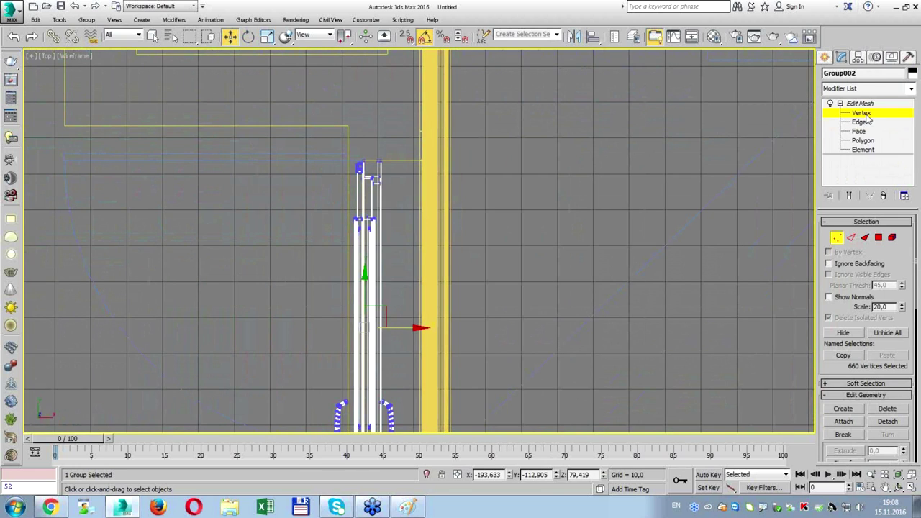
middle_drag(403, 403, 425, 165)
scroll(393, 158, up, 2)
drag(323, 103, 461, 199)
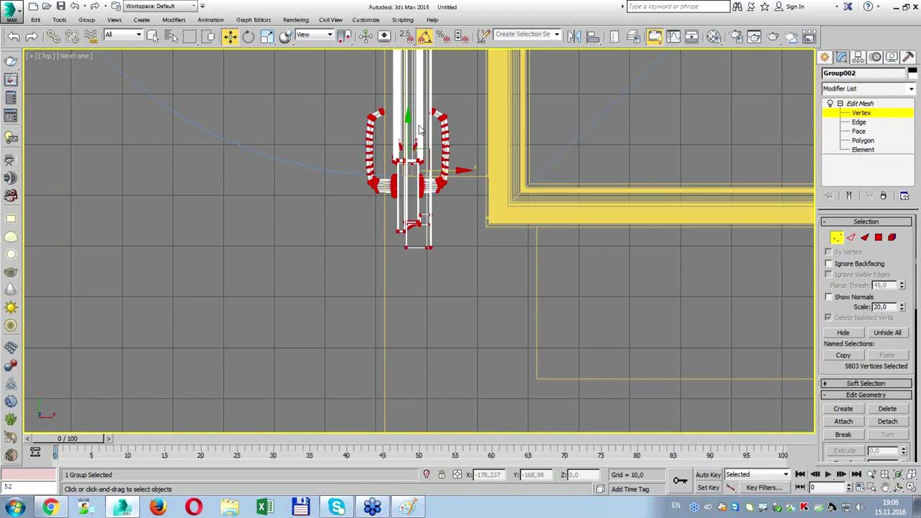
middle_drag(421, 129, 406, 215)
drag(407, 216, 403, 145)
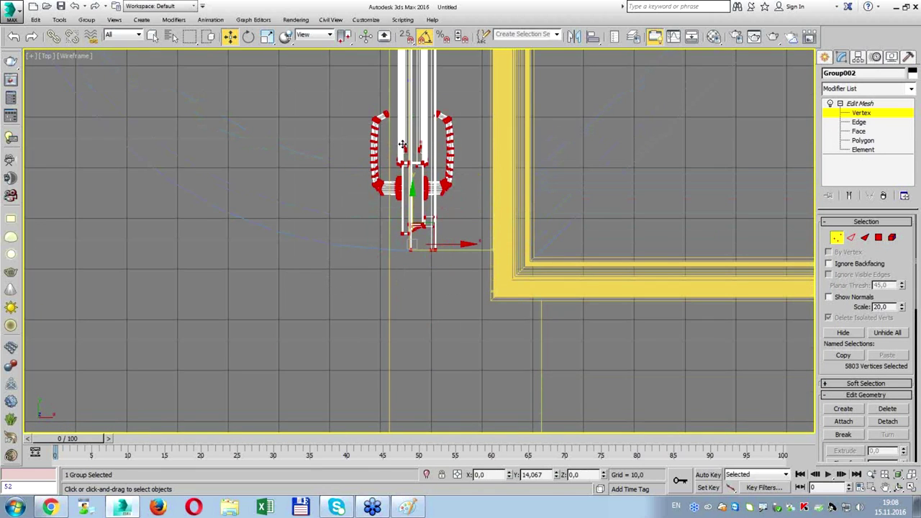
scroll(442, 259, up, 4)
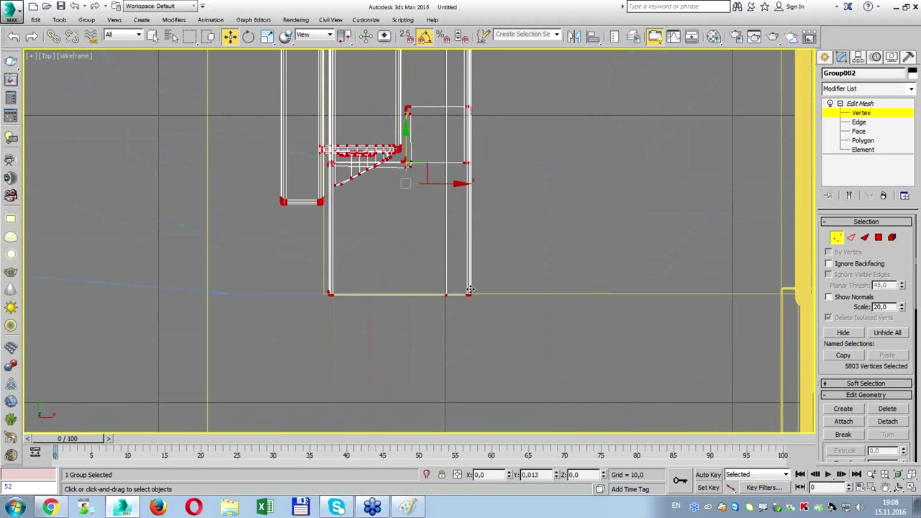
drag(469, 289, 473, 288)
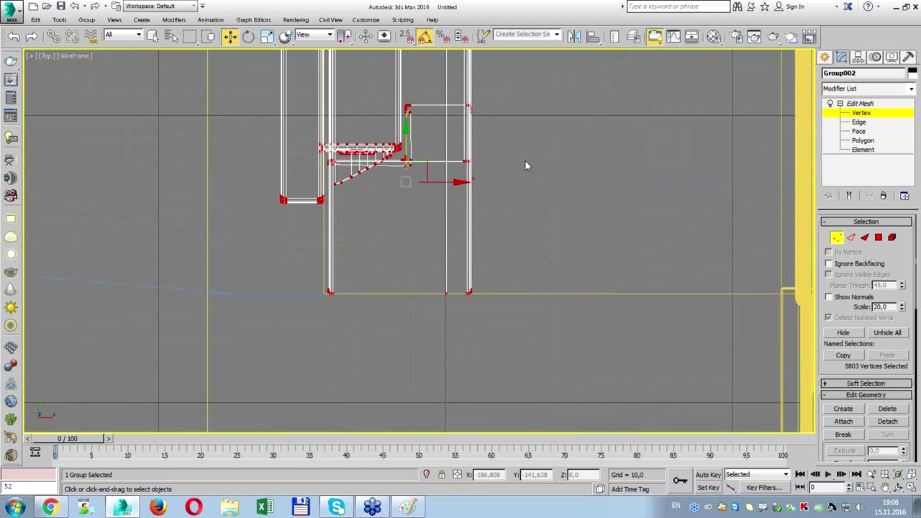
Select the vertices at the top of the frame and raise them in the side view.
key(alt+w)
click(591, 211)
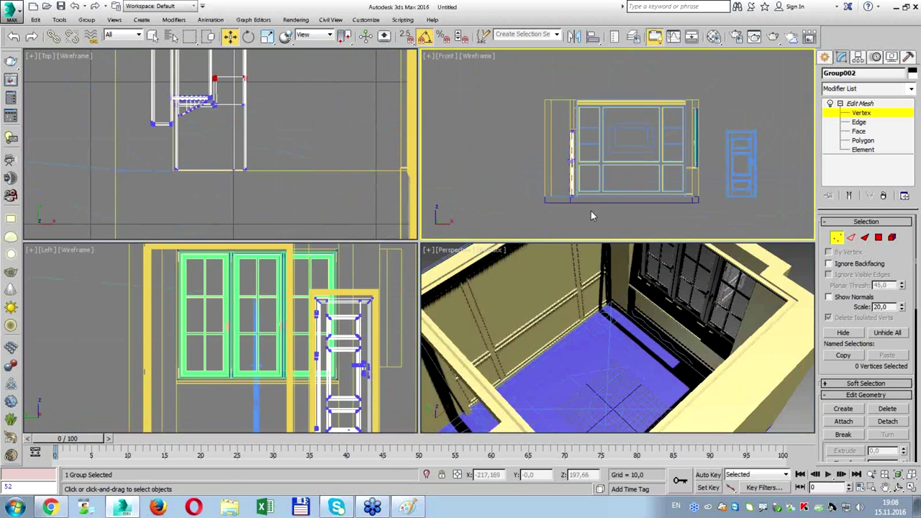
scroll(585, 143, up, 3)
scroll(593, 120, up, 3)
drag(583, 111, 625, 146)
right_click(294, 275)
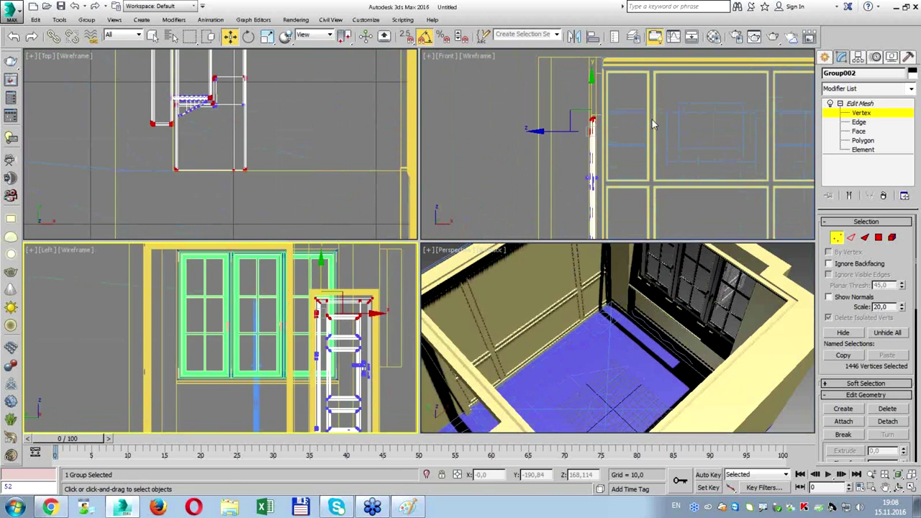
scroll(612, 137, up, 3)
scroll(572, 176, up, 2)
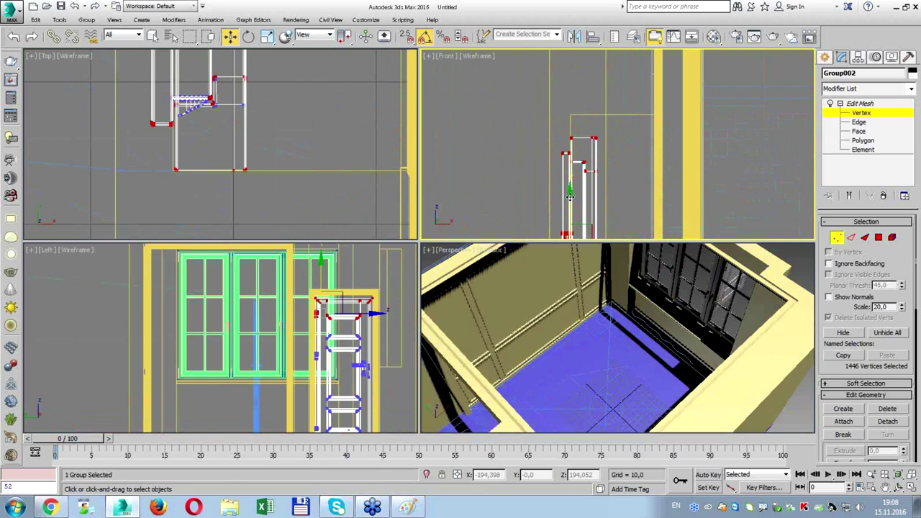
drag(569, 194, 569, 172)
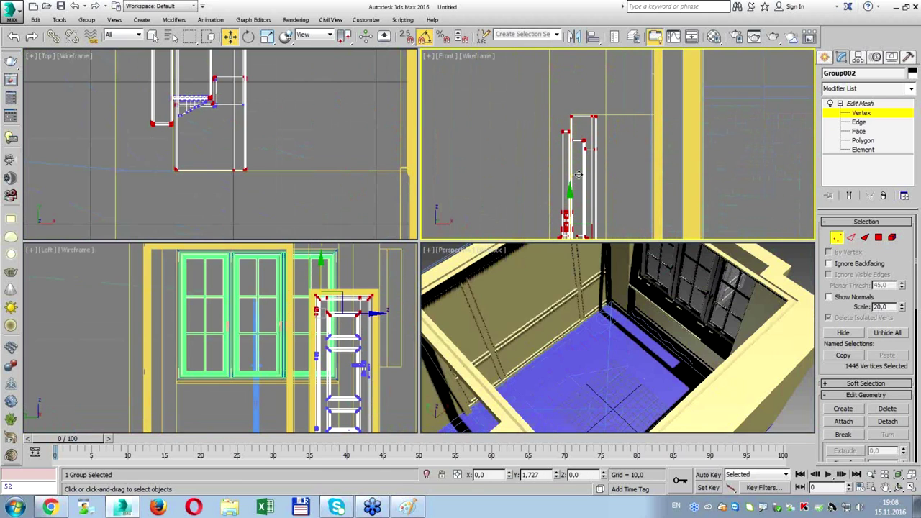
Exit vertex editing, deselect the group and orbit the Perspective view to check the door.
click(851, 113)
click(355, 167)
click(599, 282)
key(alt+w)
mouse_move(600, 282)
alt+middle_down()
mouse_move(403, 257)
mouse_move(407, 242)
mouse_move(425, 263)
mouse_move(387, 247)
alt+middle_up()
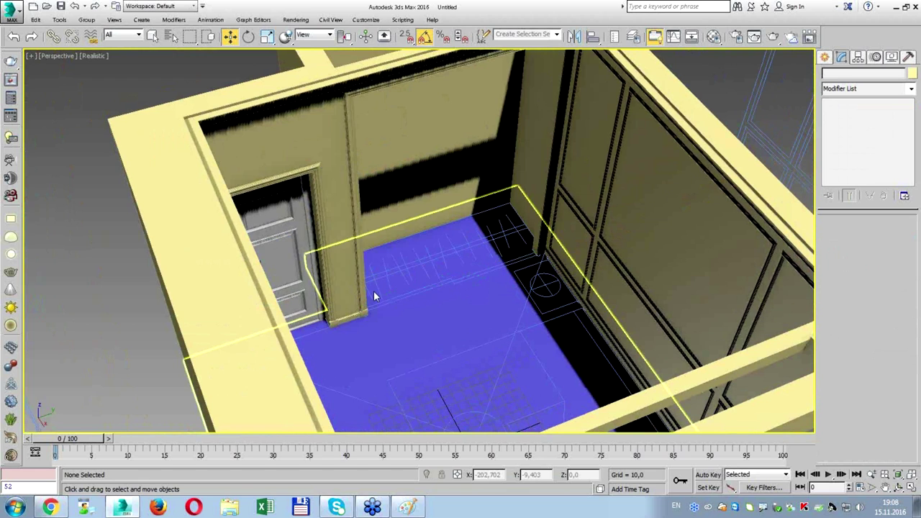
Find the window and door in the Top view and select the door.
key(alt+w)
click(297, 151)
scroll(297, 152, down, 3)
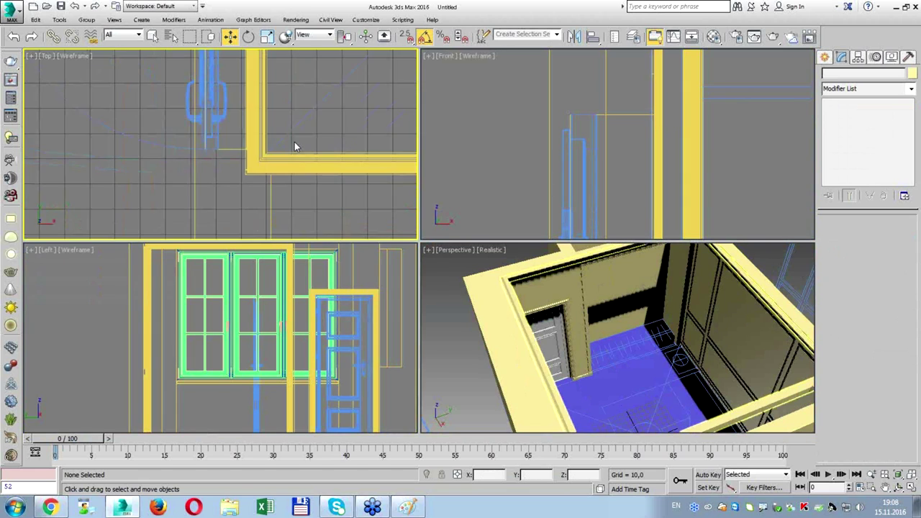
scroll(294, 142, down, 3)
middle_drag(380, 114, 248, 152)
scroll(248, 152, up, 2)
scroll(248, 153, up, 4)
click(260, 130)
Maximize Perspective, orbit close to the door and select the door leaf.
right_click(511, 280)
key(alt+w)
right_click(510, 281)
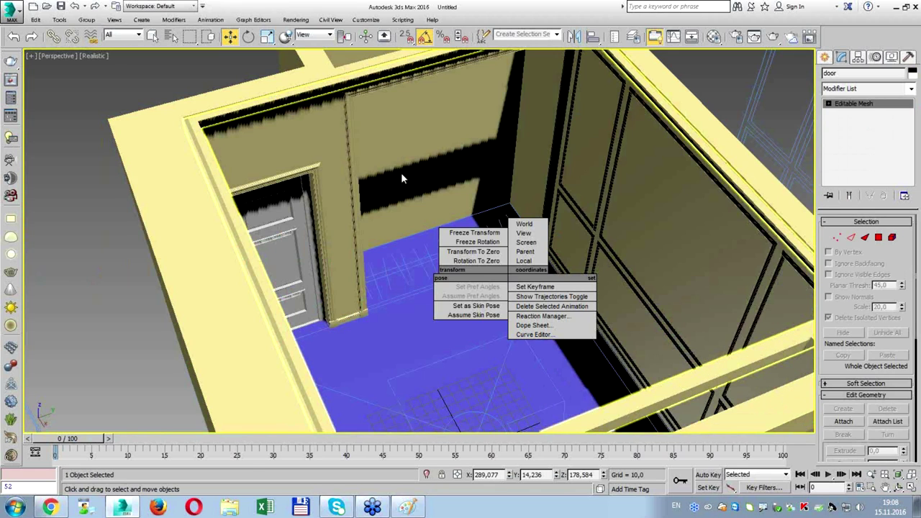
alt+middle_drag(401, 178, 657, 216)
click(472, 72)
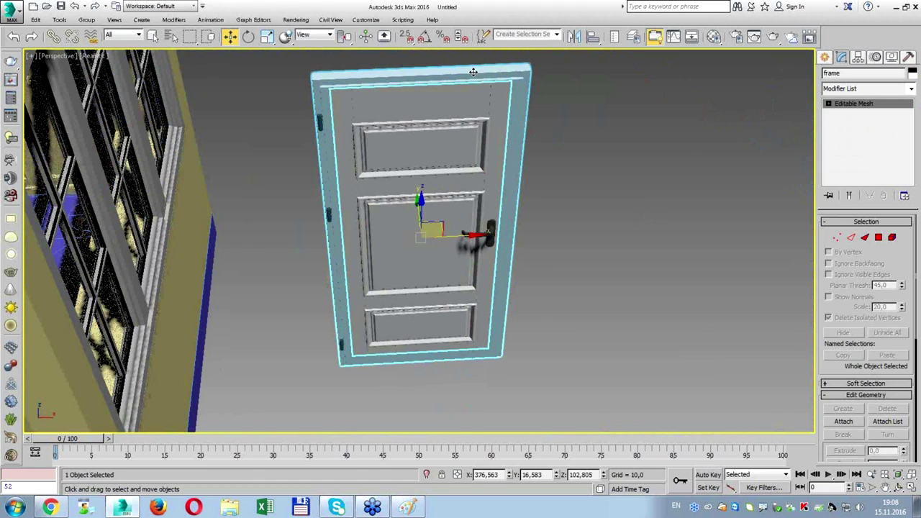
click(437, 92)
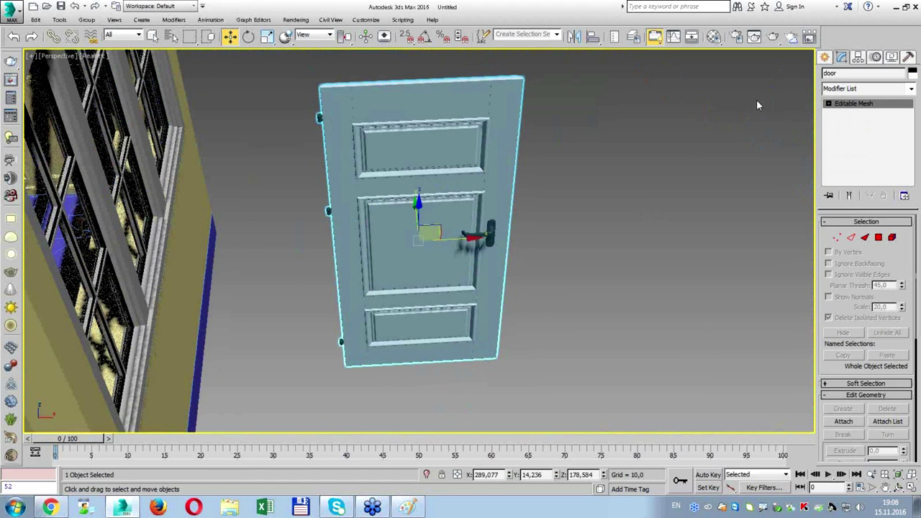
In Element mode, select the hinges and front handle and delete them.
key(5)
drag(354, 450, 356, 309)
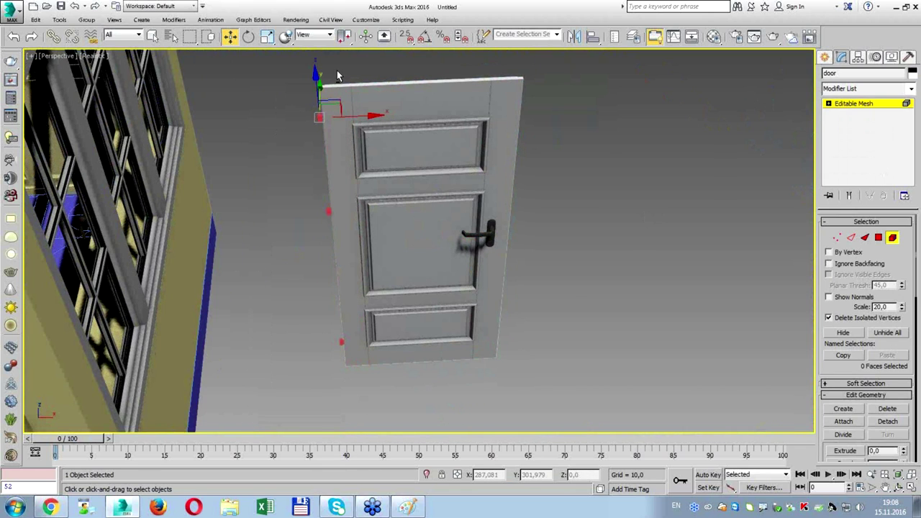
click(386, 179)
drag(454, 275, 455, 274)
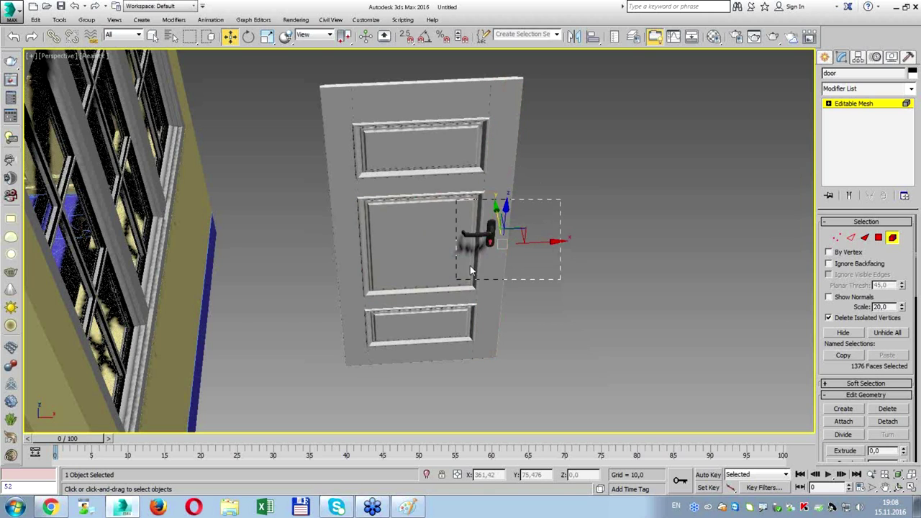
ctrl+click(436, 220)
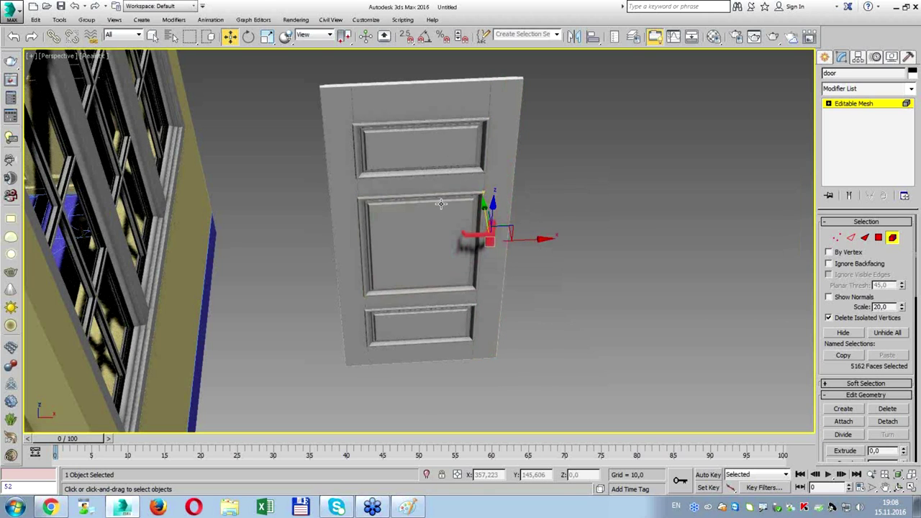
key(ctrl+d)
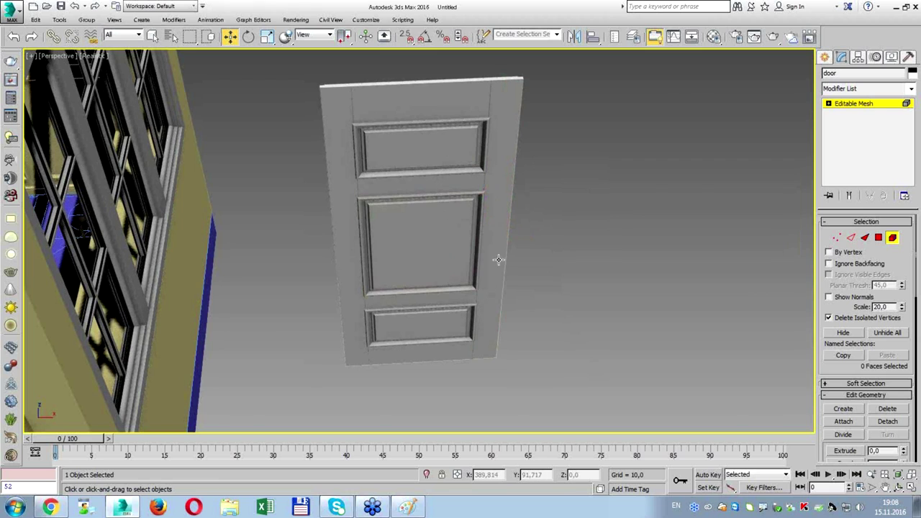
click(866, 107)
key(alt+w)
right_click(308, 167)
key(alt+w)
Delete the remaining handle on the door's back in Element mode.
middle_drag(300, 163, 389, 182)
scroll(389, 187, up, 2)
key(5)
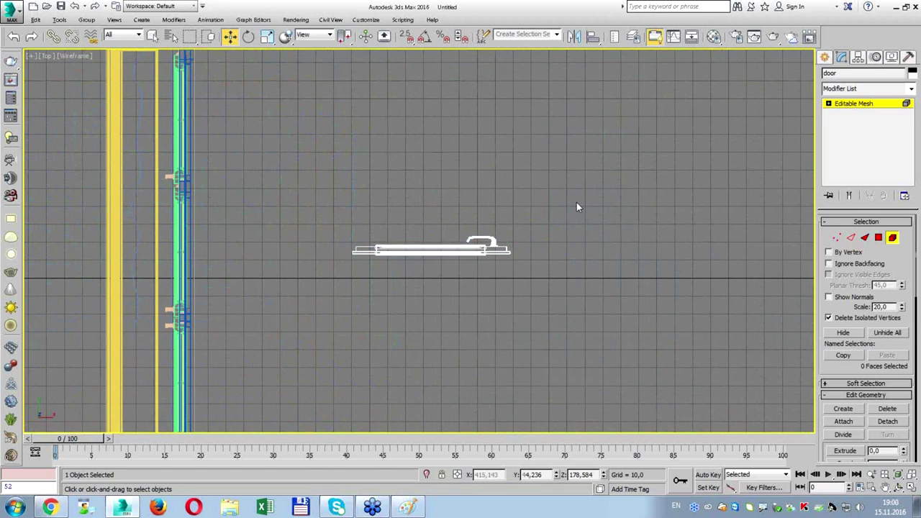
click(464, 253)
drag(524, 273, 479, 253)
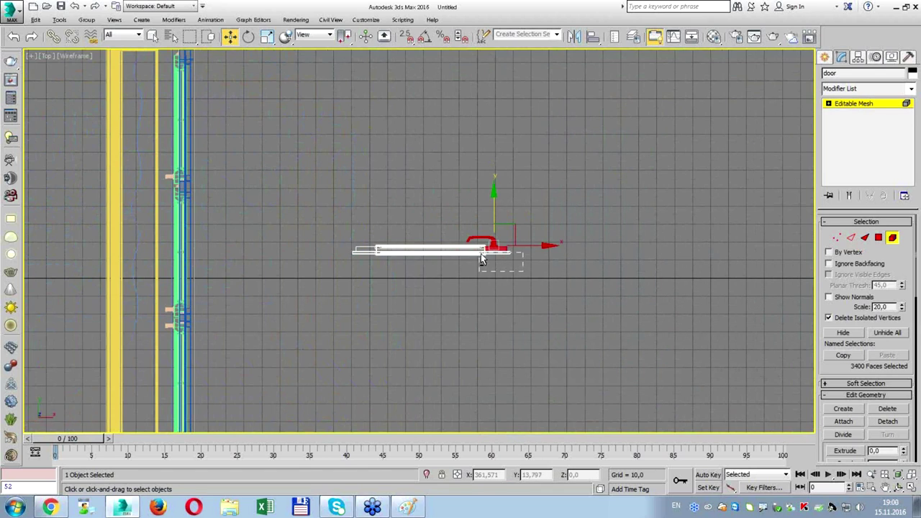
key(ctrl+d)
click(892, 238)
Rotate the door 90 degrees with angle snap to align it with the wall.
scroll(523, 229, down, 5)
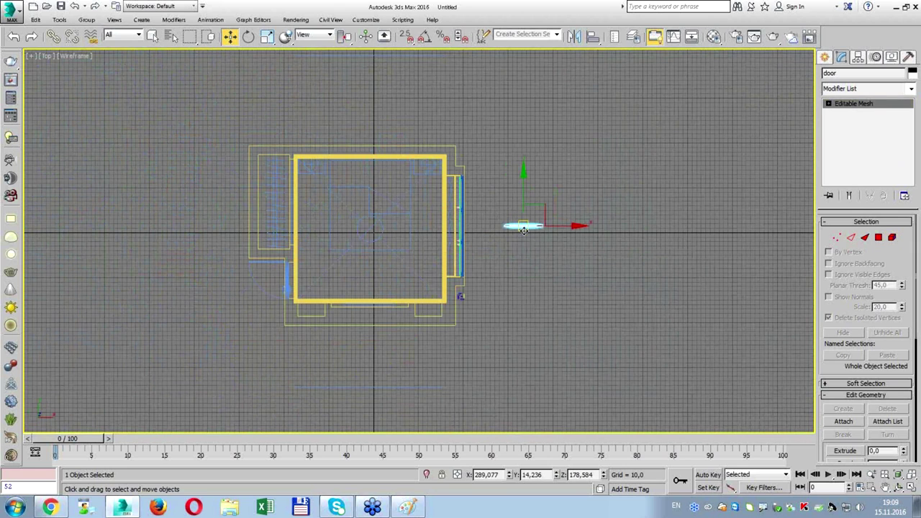
mouse_move(545, 220)
mouse_down()
mouse_move(360, 203)
mouse_move(298, 123)
mouse_up()
key(e)
right_click(298, 123)
key(a)
drag(328, 158, 294, 139)
scroll(292, 189, up, 5)
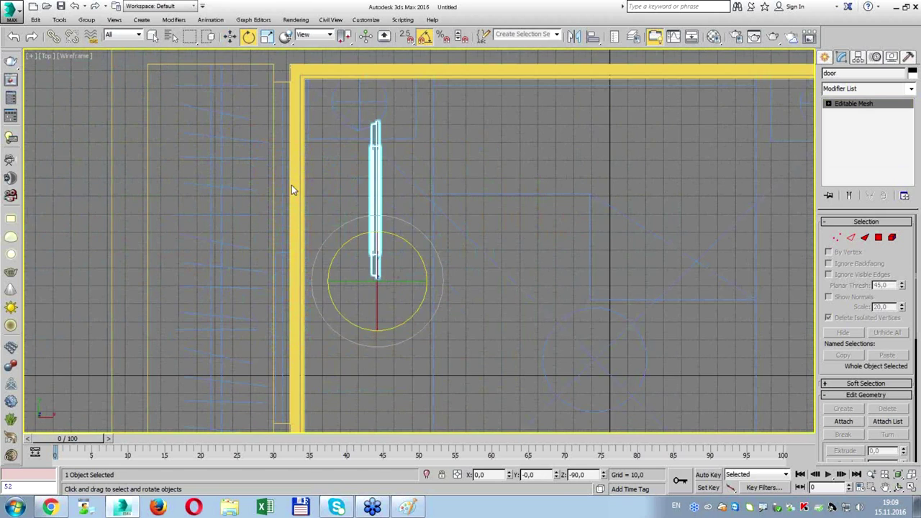
Move the door against the yellow wall in the Top view.
key(w)
drag(394, 186, 302, 149)
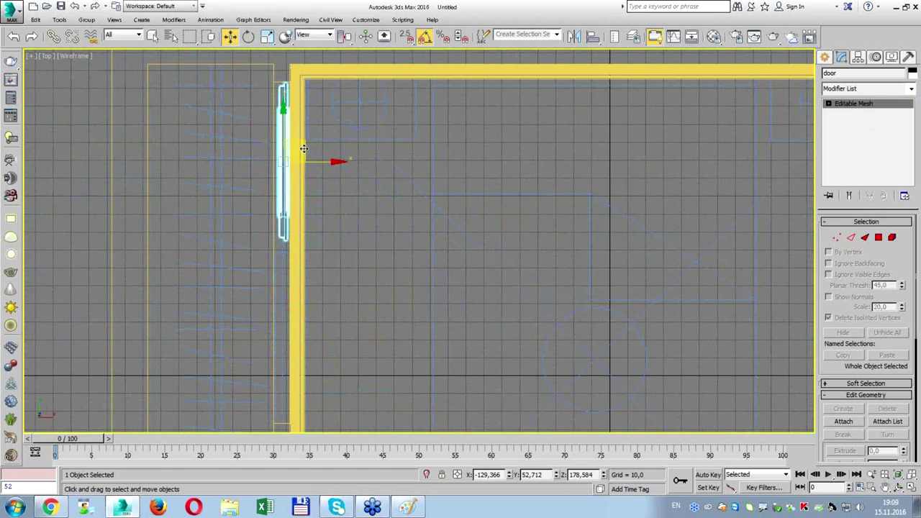
scroll(275, 107, up, 3)
scroll(275, 106, down, 2)
scroll(275, 107, down, 2)
drag(305, 192, 305, 192)
Fine-tune the door at the wall corner to X -179,681, Y 74,518.
scroll(309, 144, up, 3)
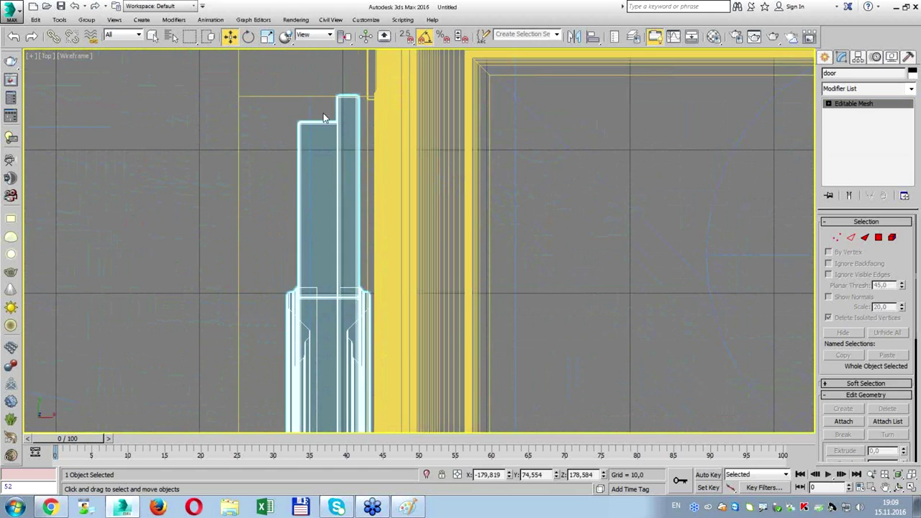
drag(334, 118, 334, 123)
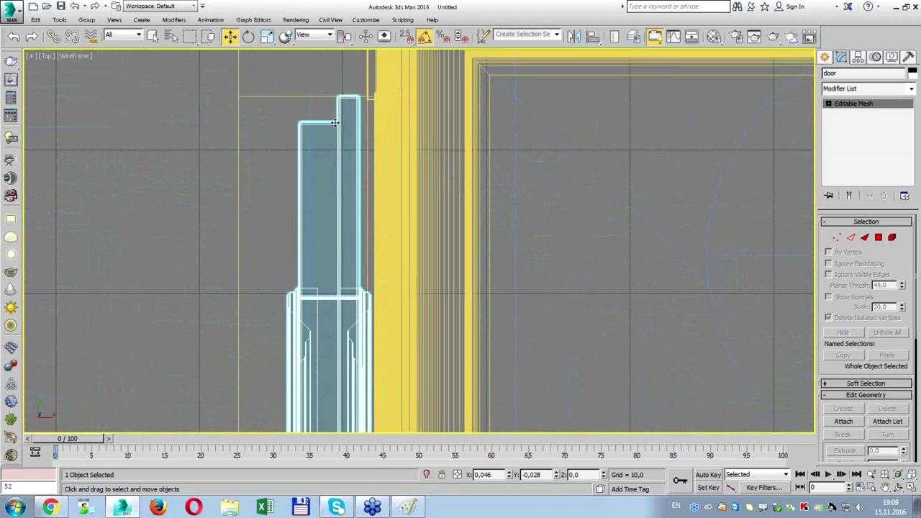
drag(335, 123, 336, 123)
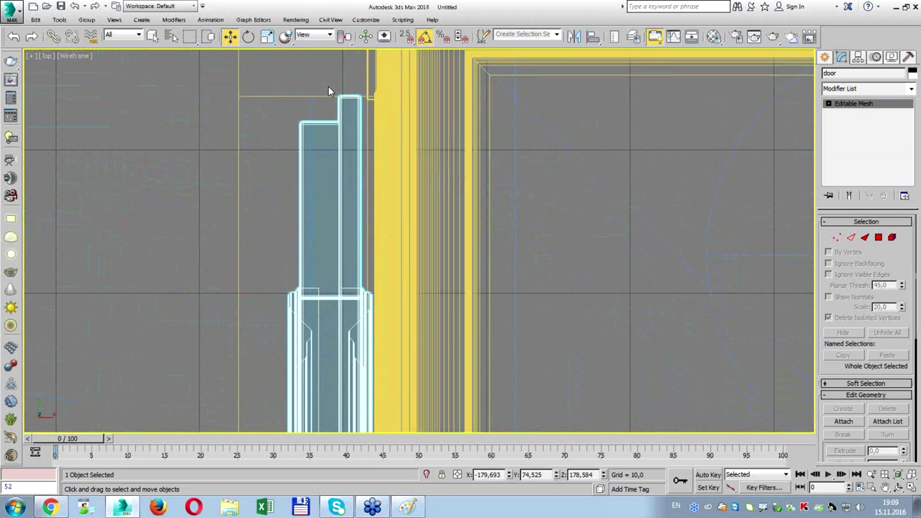
scroll(328, 91, up, 5)
drag(333, 123, 333, 124)
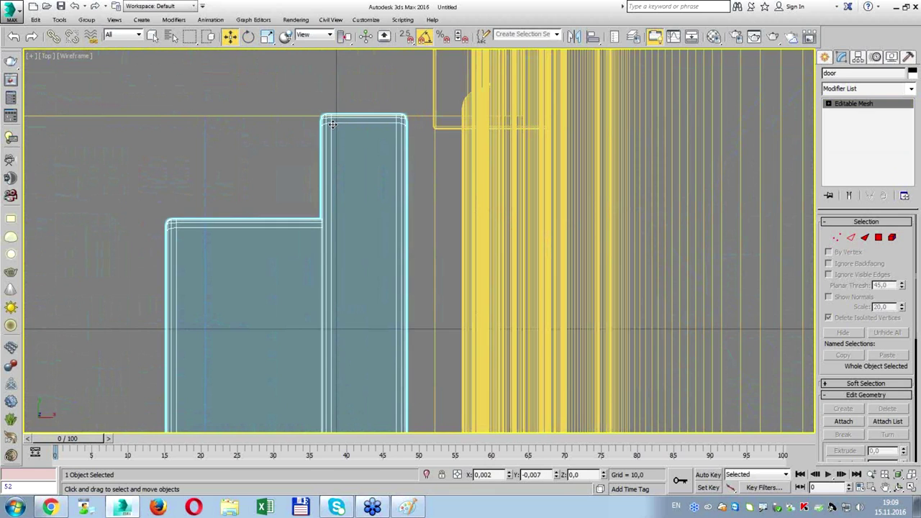
scroll(338, 151, down, 3)
scroll(346, 177, down, 2)
scroll(399, 322, down, 2)
middle_drag(345, 268, 346, 220)
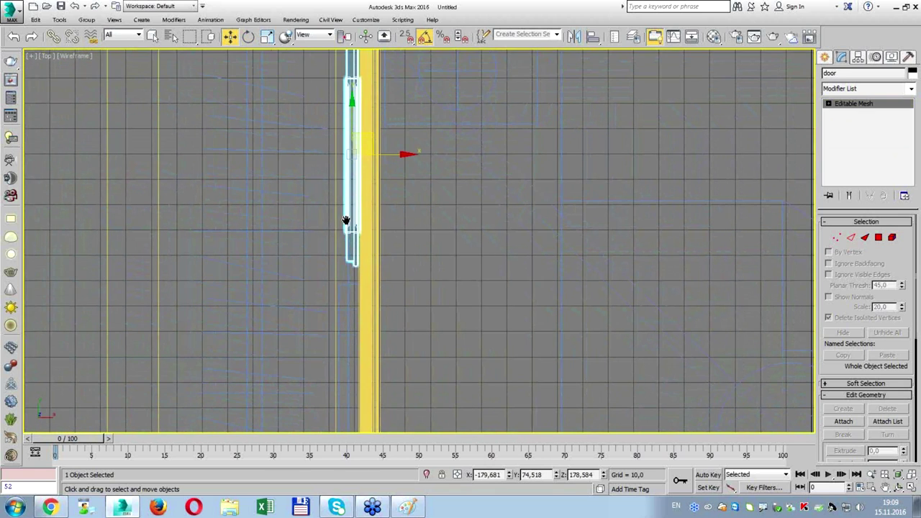
Lower the door's bottom vertices to the frame and check it in Perspective.
click(838, 238)
drag(448, 282, 269, 189)
scroll(346, 231, up, 3)
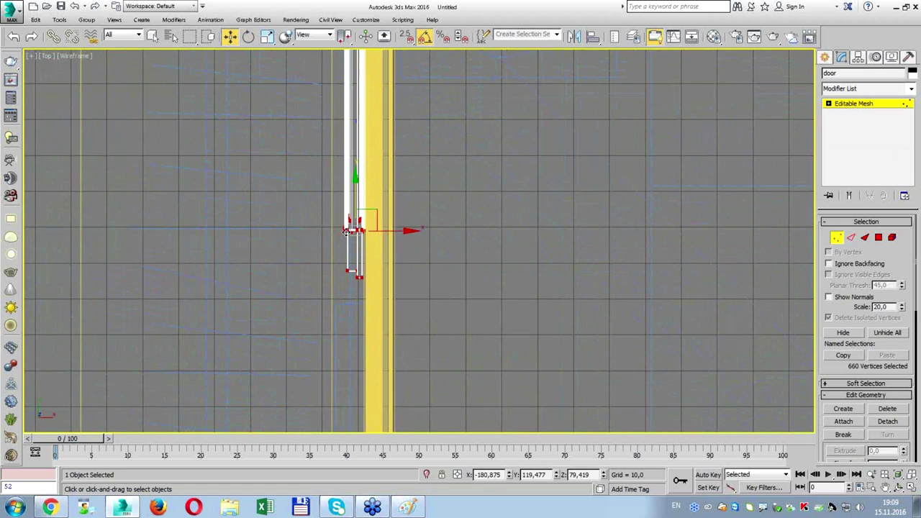
drag(353, 198, 357, 263)
key(alt+w)
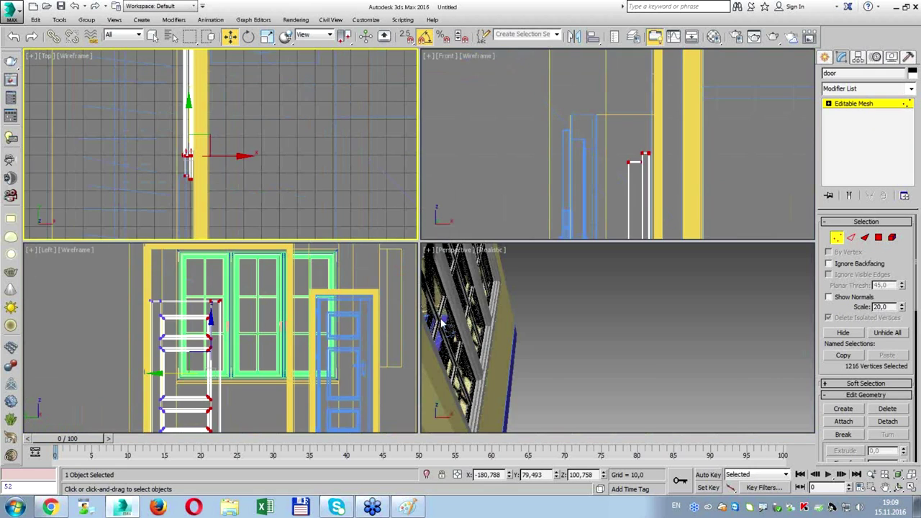
key(alt+w)
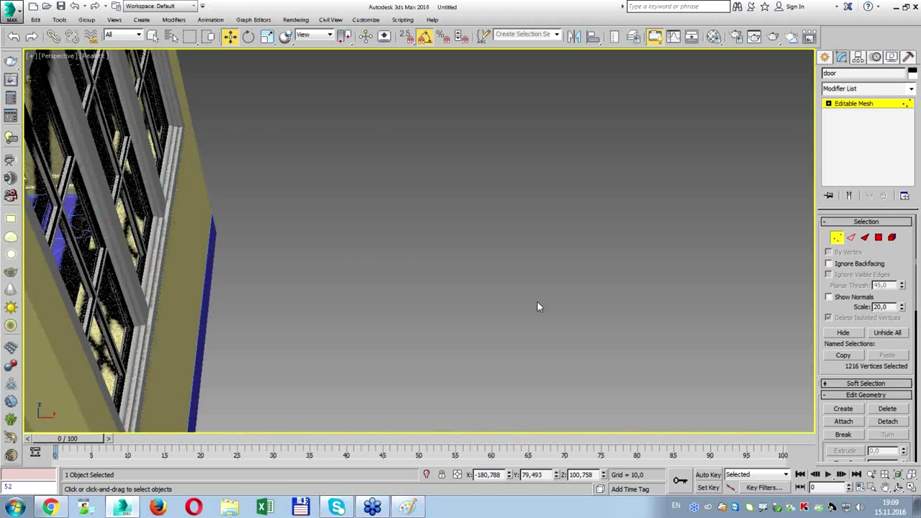
alt+middle_drag(536, 300, 422, 268)
scroll(301, 249, down, 5)
mouse_move(300, 248)
alt+middle_down()
mouse_move(245, 249)
mouse_move(277, 259)
alt+middle_up()
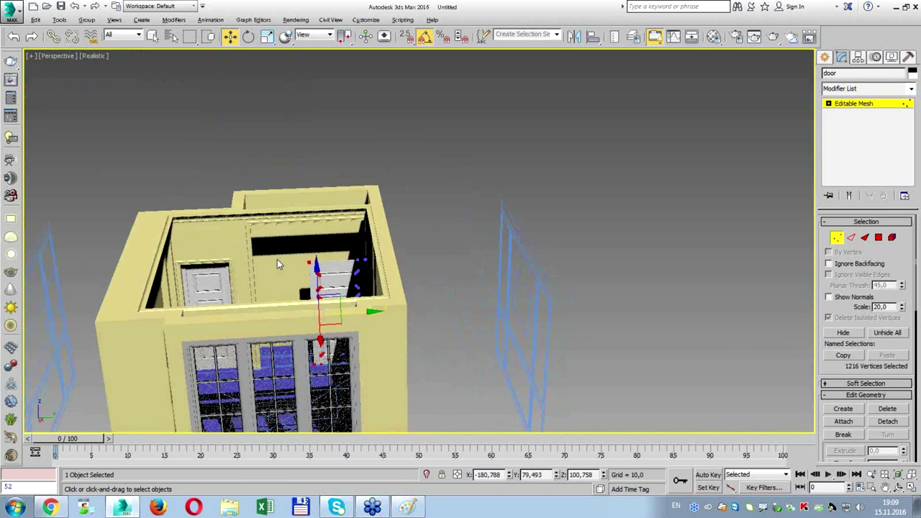
scroll(310, 259, up, 4)
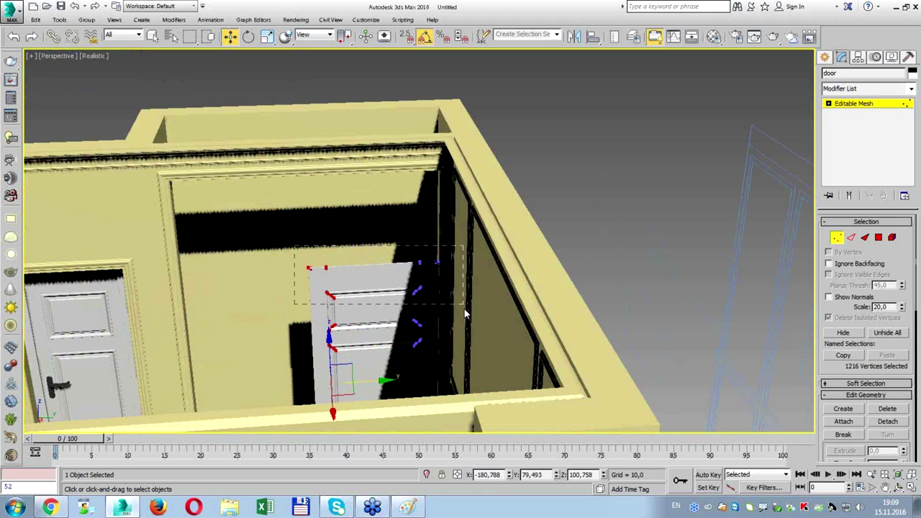
alt+middle_drag(464, 315, 414, 286)
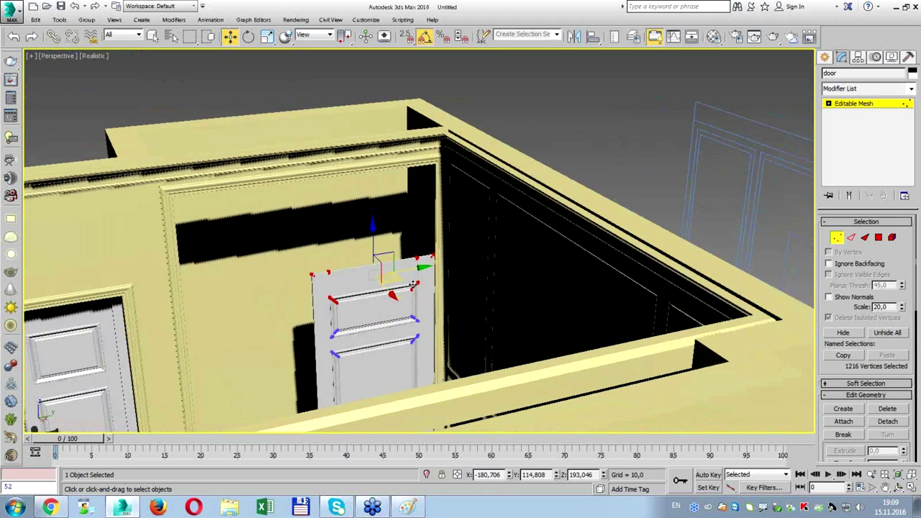
Raise the door's top vertices to the frame edge in the side view.
drag(366, 246, 366, 156)
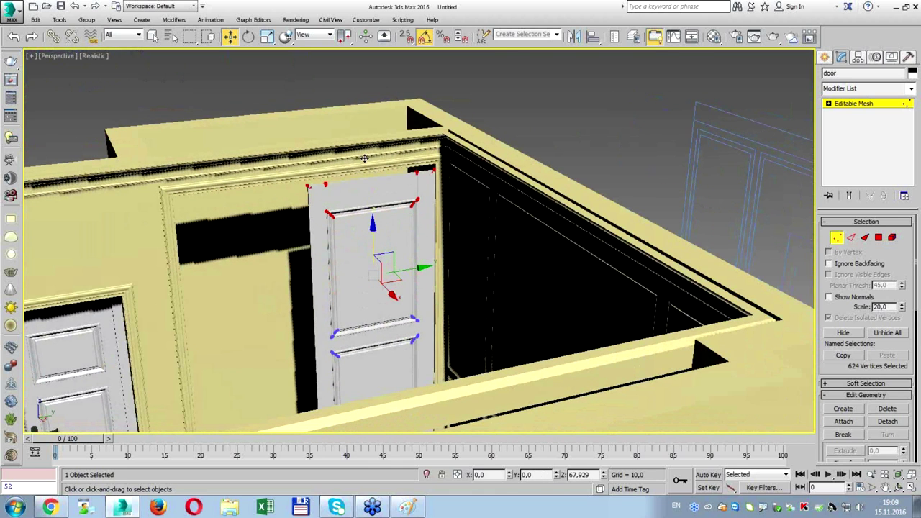
right_click(365, 156)
key(alt+w)
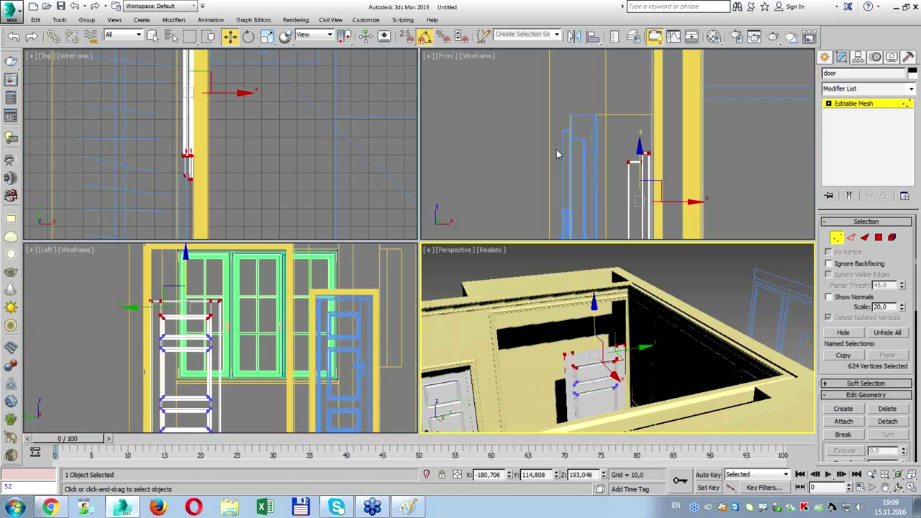
right_click(267, 273)
key(alt+w)
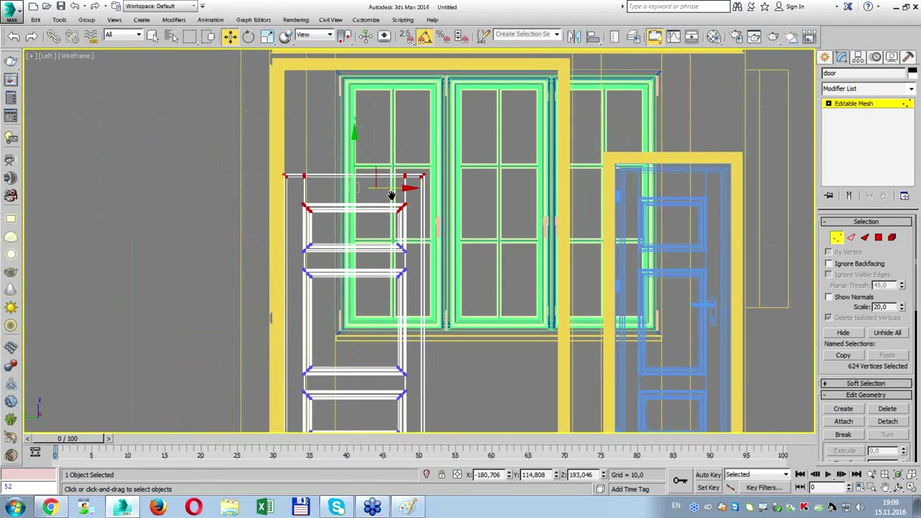
middle_drag(385, 187, 416, 249)
drag(379, 217, 389, 122)
scroll(352, 126, up, 5)
scroll(369, 151, up, 3)
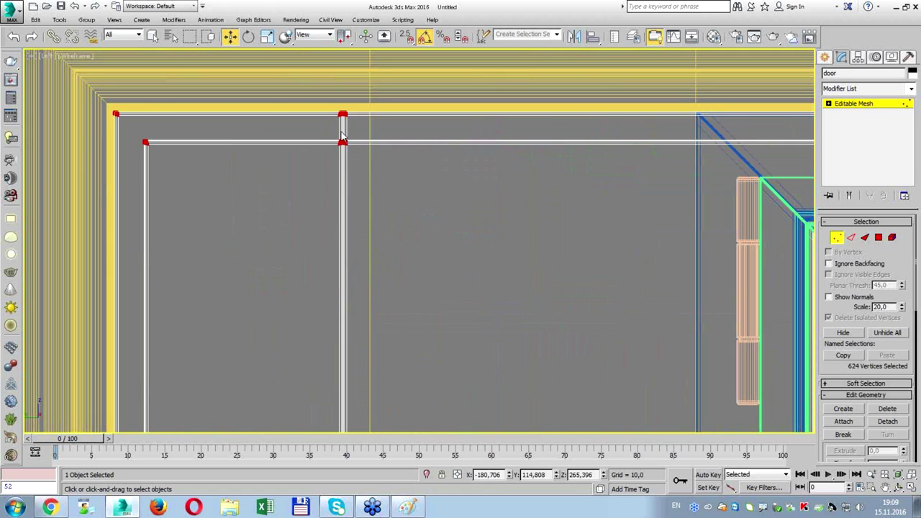
drag(343, 141, 348, 139)
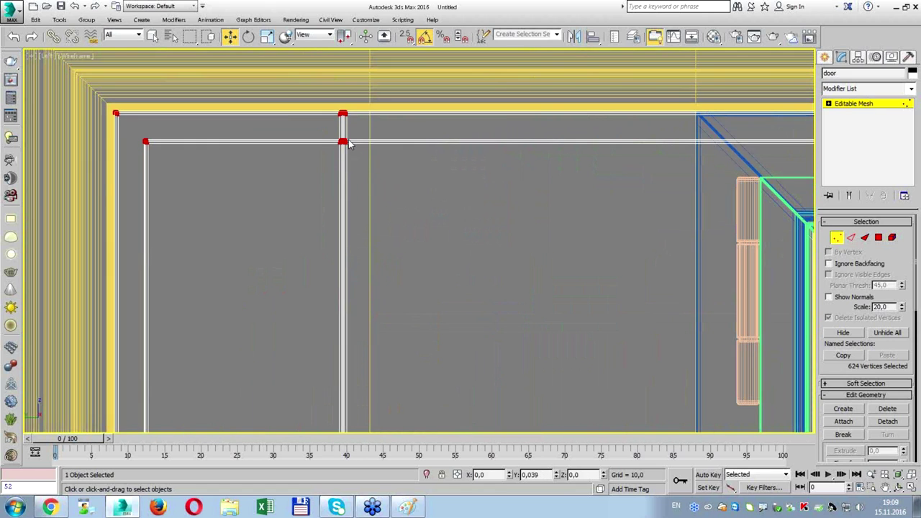
scroll(350, 129, up, 3)
drag(366, 148, 367, 157)
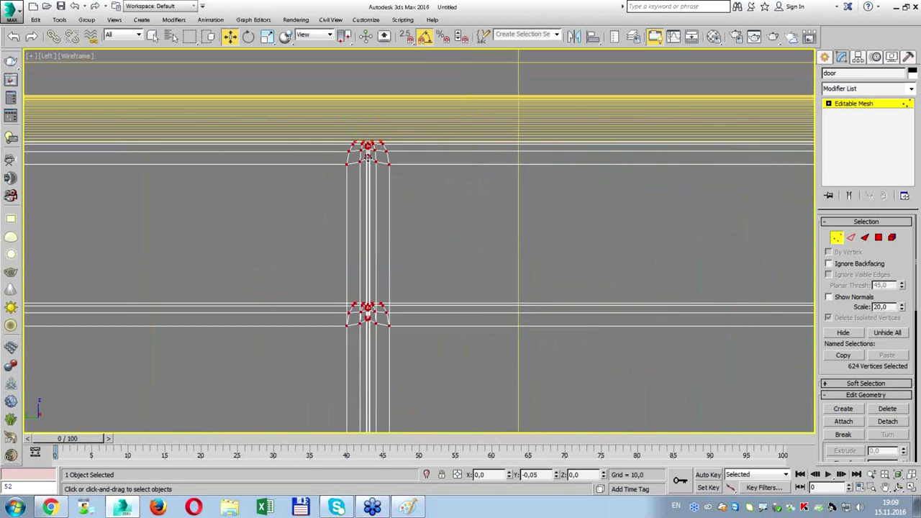
Exit vertex mode and Shift-drag a clone, door002, in the Top view.
key(1)
key(alt+w)
right_click(292, 162)
key(alt+w)
scroll(291, 162, down, 5)
shift+drag(360, 140, 356, 219)
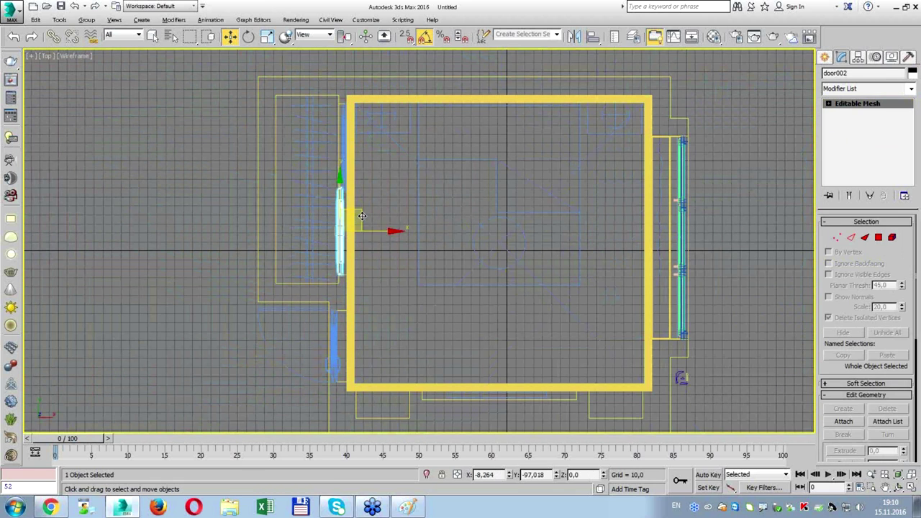
key(Return)
Move the copied door002 against the wall beside the first leaf.
scroll(304, 263, up, 3)
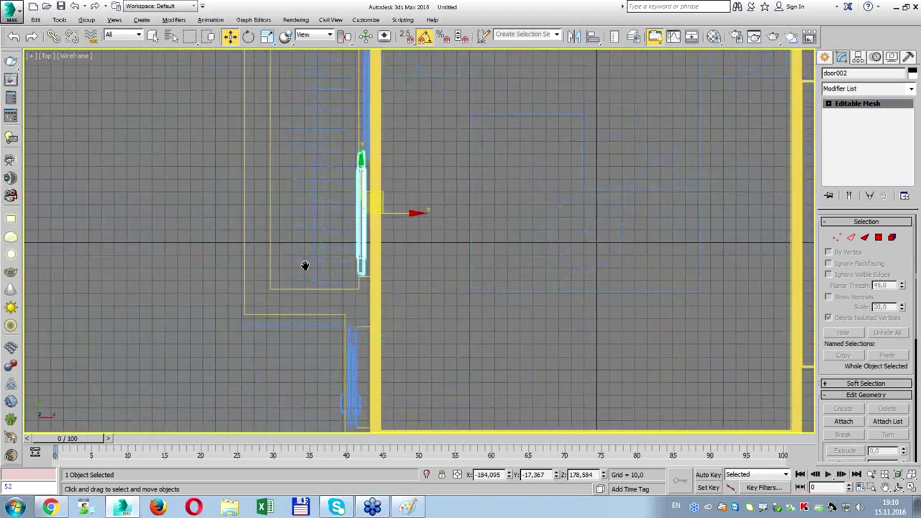
scroll(465, 248, up, 4)
middle_drag(459, 58, 459, 184)
scroll(449, 147, up, 2)
scroll(448, 147, up, 2)
drag(458, 185, 472, 186)
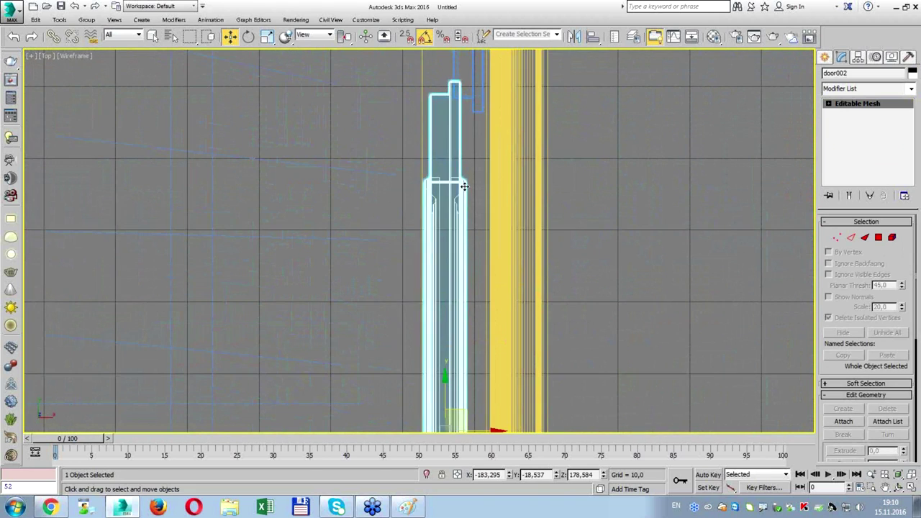
scroll(475, 238, down, 3)
scroll(474, 238, up, 3)
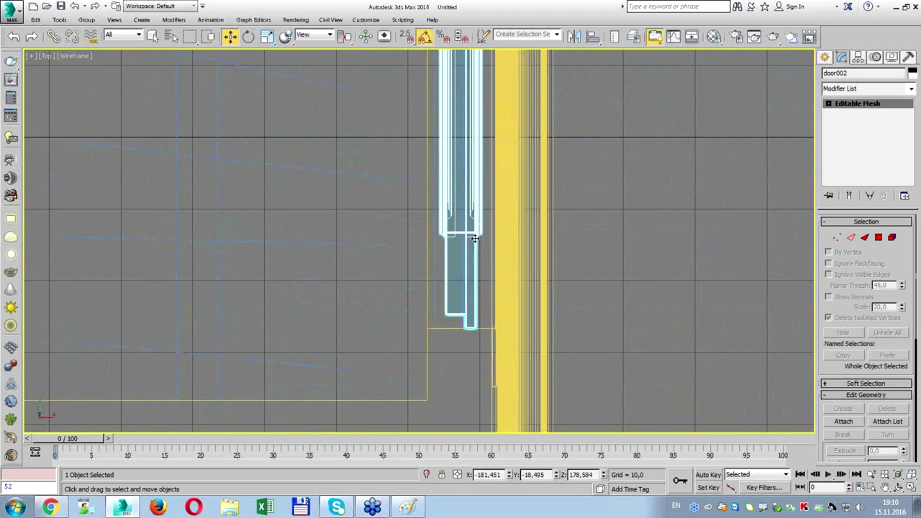
drag(478, 229, 476, 229)
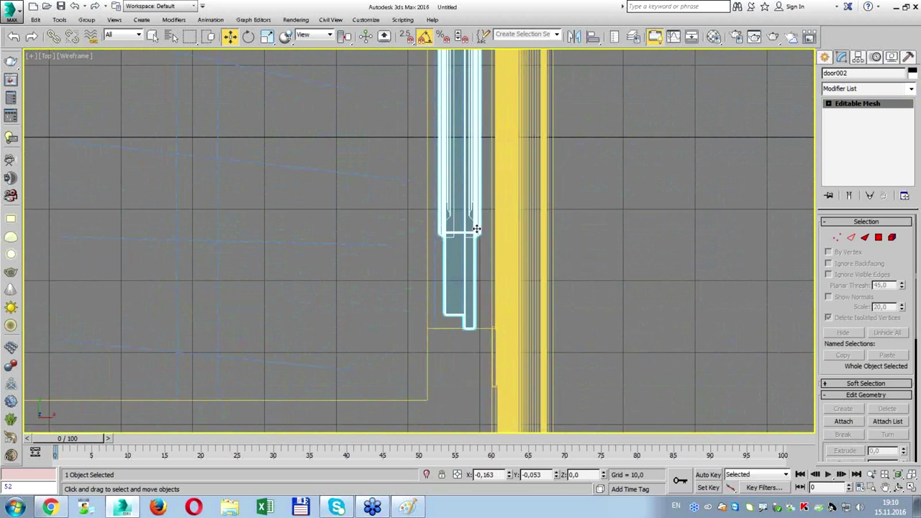
Fine-tune door002's position further, then deselect it.
scroll(480, 130, down, 3)
scroll(482, 132, up, 2)
scroll(482, 132, up, 1)
drag(484, 133, 496, 137)
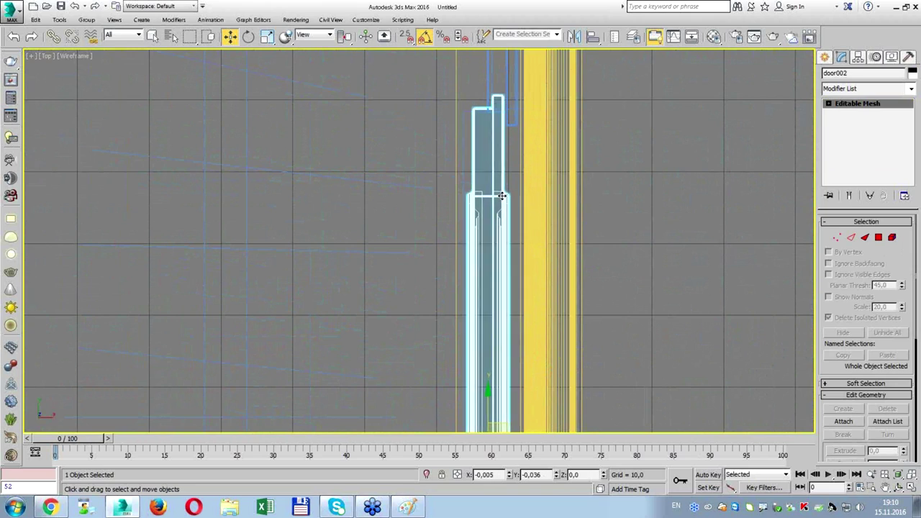
click(621, 156)
key(alt+w)
middle_click(459, 318)
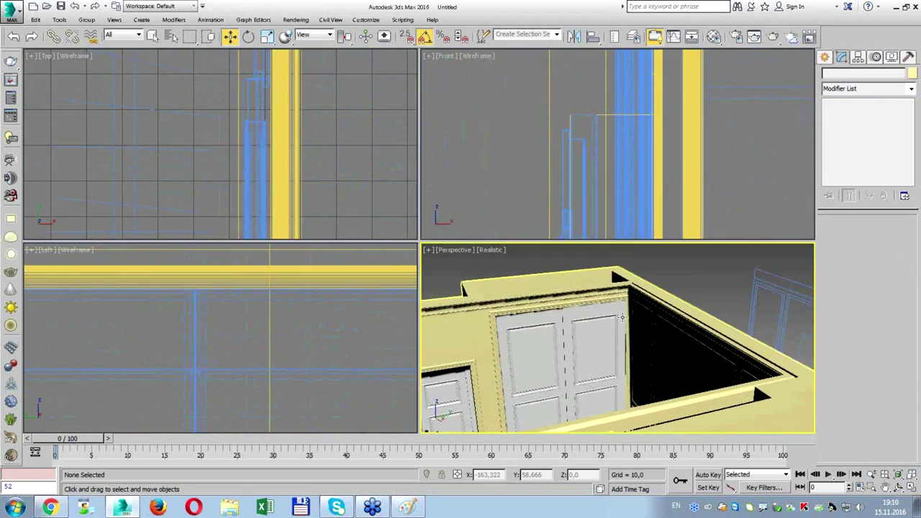
Nudge door002 slightly along X in Perspective, then deselect and orbit outside the room.
key(alt+w)
scroll(459, 318, up, 3)
mouse_move(459, 318)
alt+middle_down()
mouse_move(446, 325)
mouse_move(465, 304)
mouse_move(458, 324)
alt+middle_up()
middle_drag(457, 326, 363, 350)
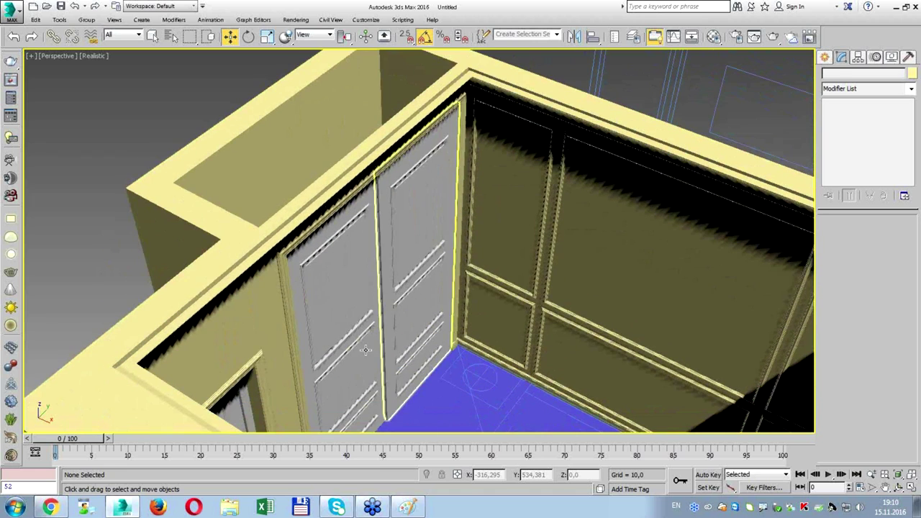
click(363, 350)
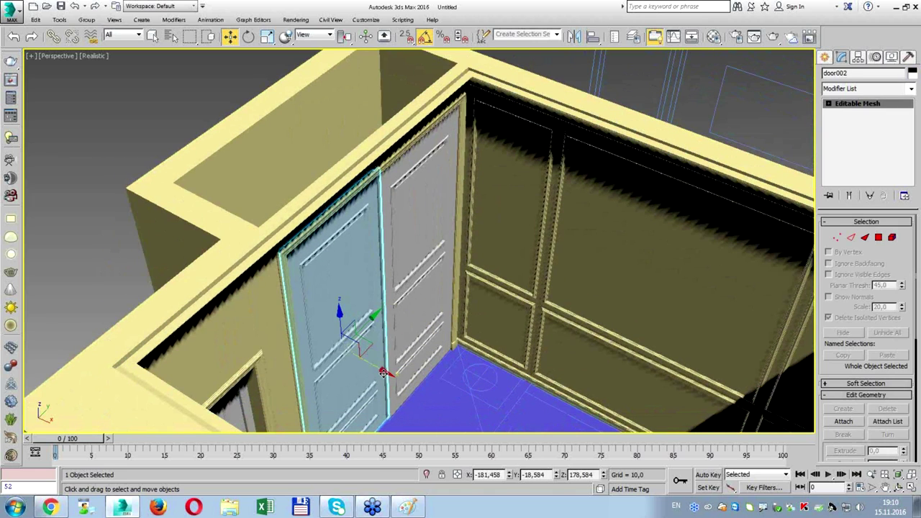
drag(385, 371, 276, 347)
scroll(96, 267, down, 3)
click(96, 266)
mouse_move(96, 266)
alt+middle_down()
mouse_move(415, 262)
mouse_move(452, 289)
mouse_move(302, 280)
mouse_move(314, 247)
mouse_move(226, 255)
mouse_move(349, 214)
alt+middle_up()
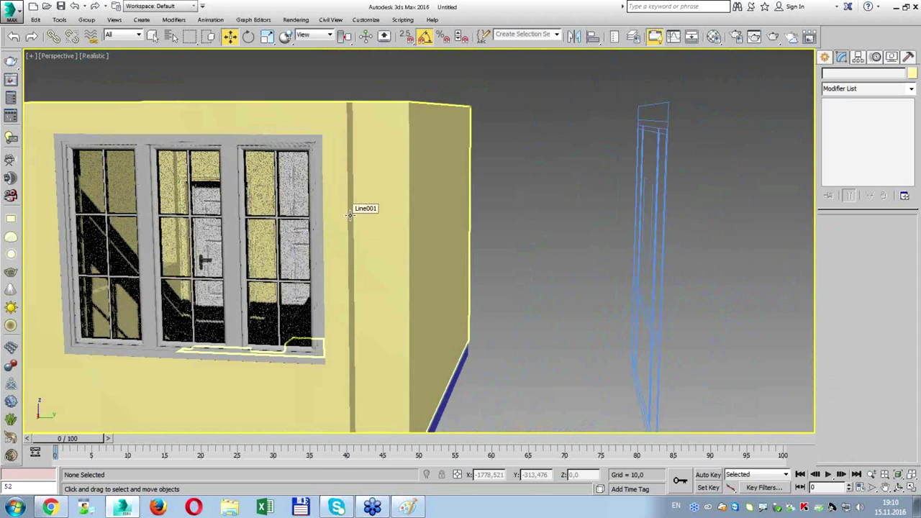
key(alt+w)
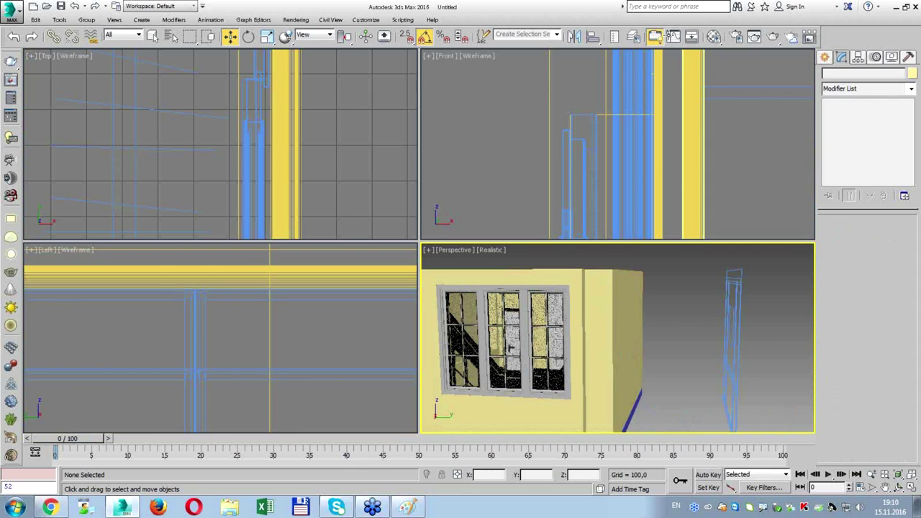
Copy the floor slab upward as a ceiling and align it to the walls' top.
key(shift+ctrl+z)
click(594, 210)
scroll(594, 209, down, 2)
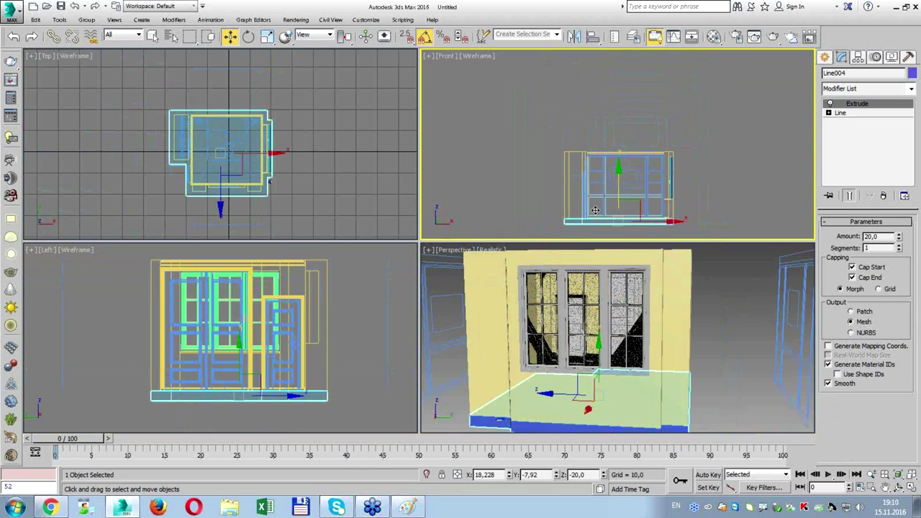
shift+drag(595, 214, 595, 133)
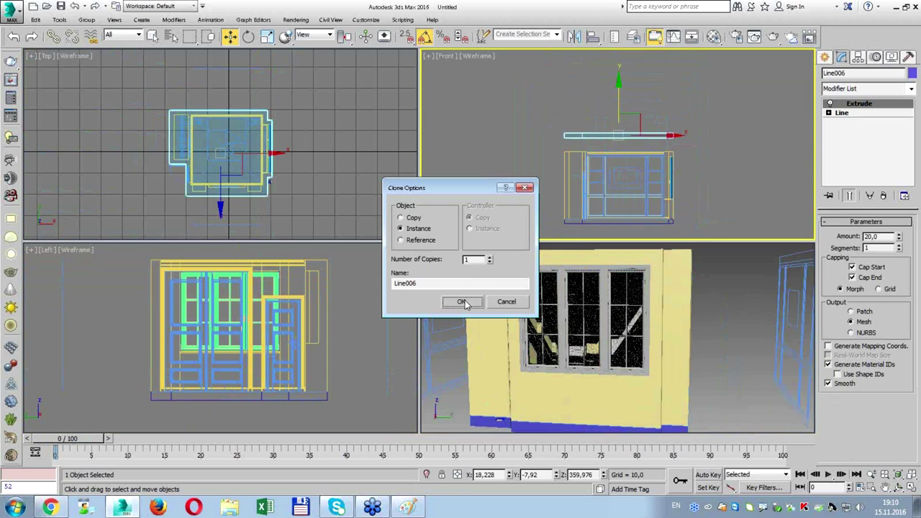
click(461, 302)
scroll(584, 131, up, 1)
scroll(584, 130, up, 1)
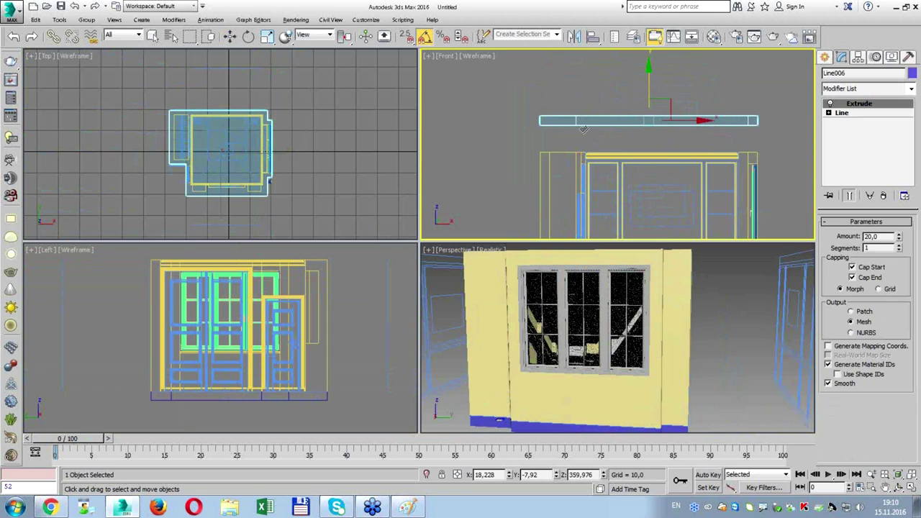
click(578, 188)
click(413, 205)
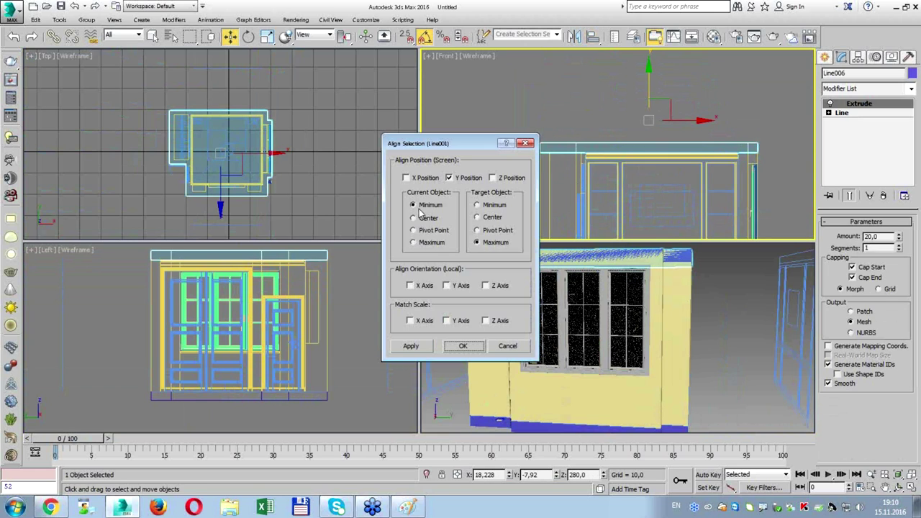
Select all the wall pieces and set their object colour to blue.
click(477, 347)
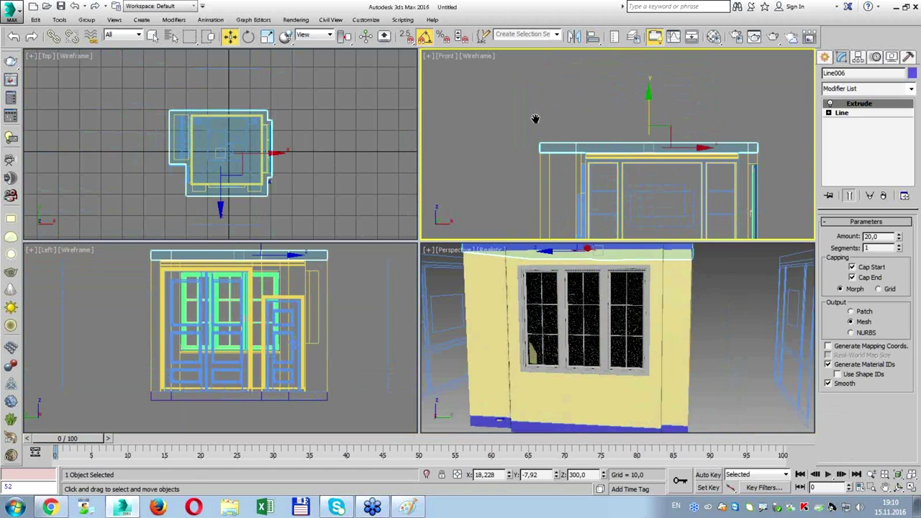
scroll(551, 91, down, 2)
ctrl+click(552, 140)
ctrl+drag(537, 157, 577, 191)
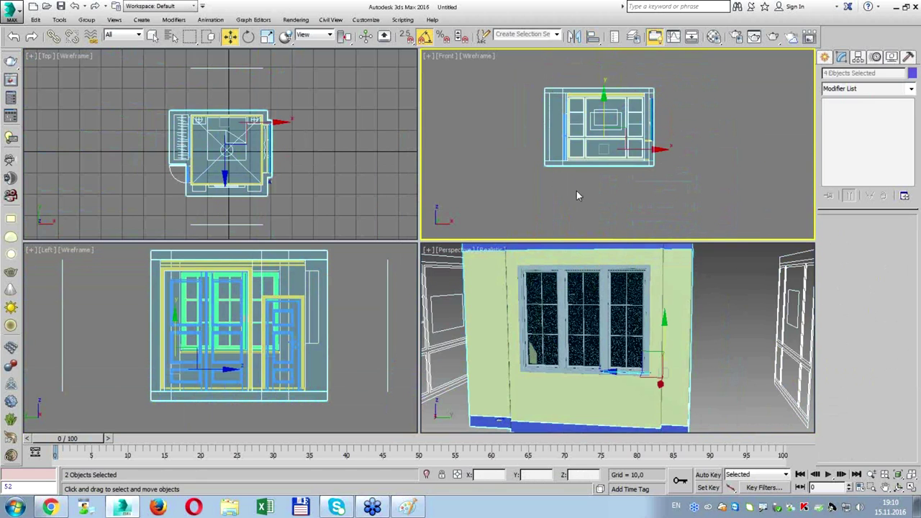
click(912, 72)
double_click(527, 149)
click(539, 202)
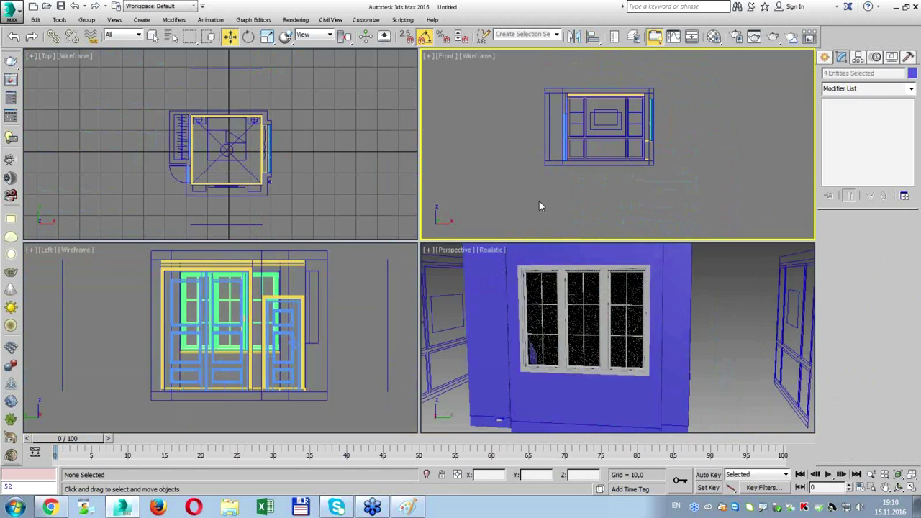
Select the extruded wall object in the Top view and open its context menu.
alt+middle_drag(584, 270, 552, 293)
click(322, 197)
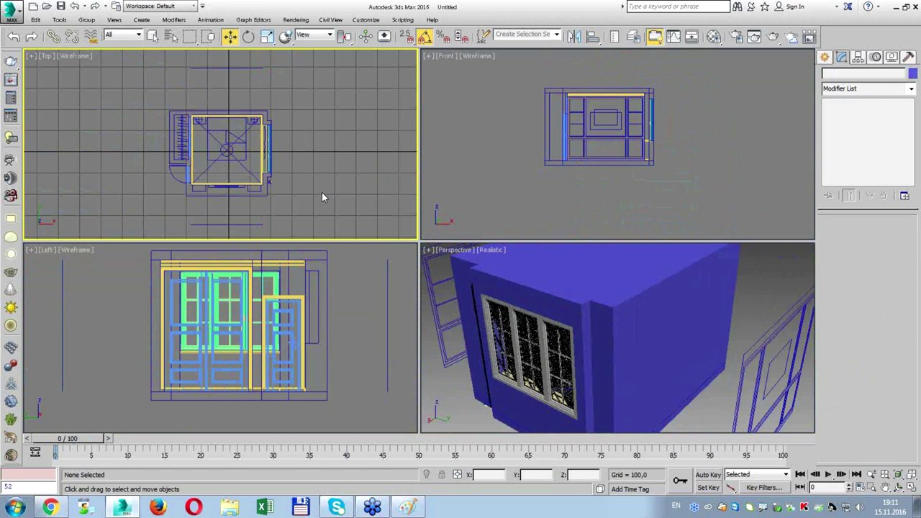
click(599, 261)
right_click(596, 259)
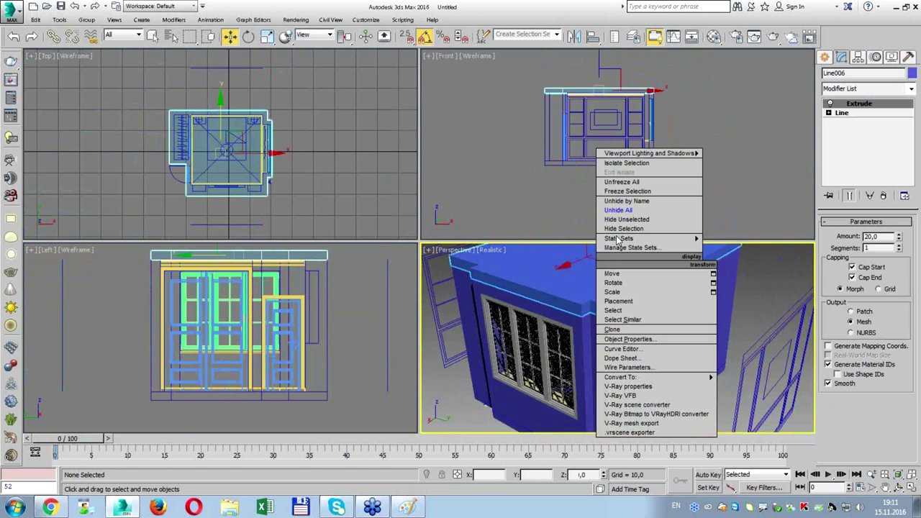
click(649, 375)
scroll(649, 374, down, 3)
key(alt+w)
mouse_move(439, 176)
alt+middle_down()
mouse_move(410, 216)
mouse_move(383, 198)
alt+middle_up()
scroll(383, 198, up, 3)
mouse_move(317, 176)
mouse_down()
mouse_move(319, 226)
mouse_move(349, 232)
mouse_move(432, 191)
mouse_move(322, 174)
mouse_up()
mouse_move(384, 255)
alt+middle_down()
mouse_move(411, 263)
mouse_move(383, 265)
mouse_move(366, 206)
alt+middle_up()
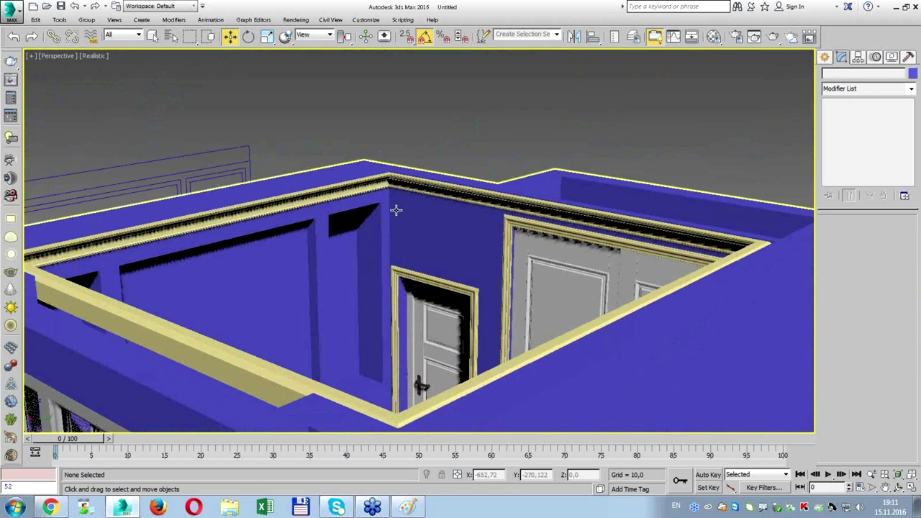
mouse_move(390, 204)
mouse_down()
mouse_move(330, 286)
mouse_move(338, 382)
mouse_up()
key(alt+w)
mouse_move(619, 338)
alt+middle_down()
mouse_move(662, 281)
mouse_move(613, 179)
alt+middle_up()
key(alt+w)
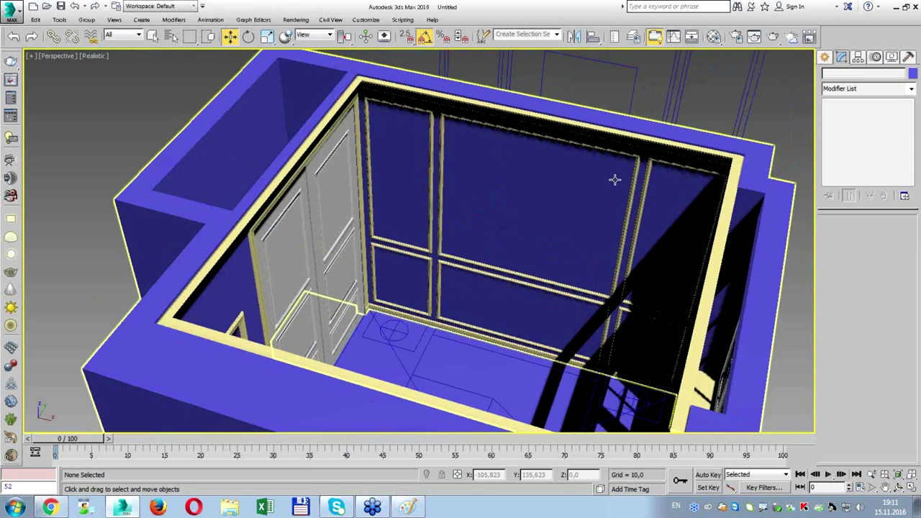
click(618, 180)
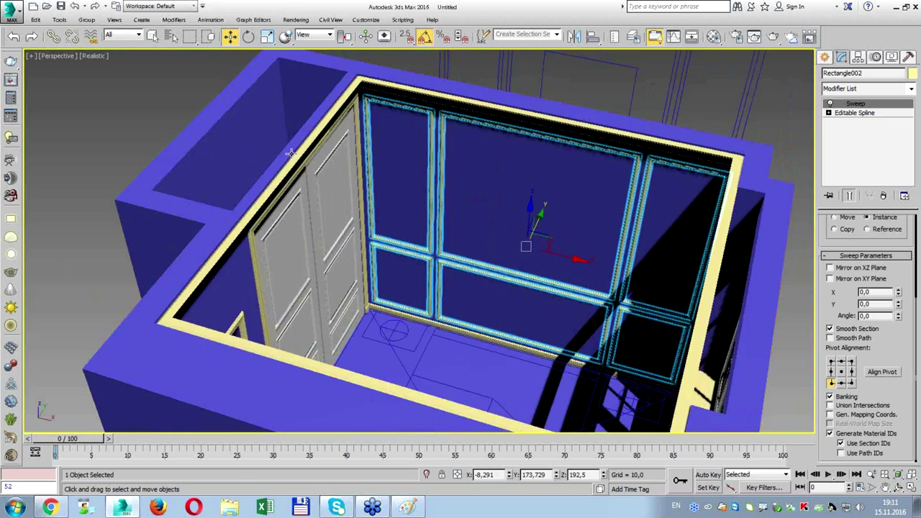
Mirror the wall panel mouldings (Rectangle002) as a copy in a full-screen Top view.
key(alt+w)
right_click(291, 153)
key(alt+w)
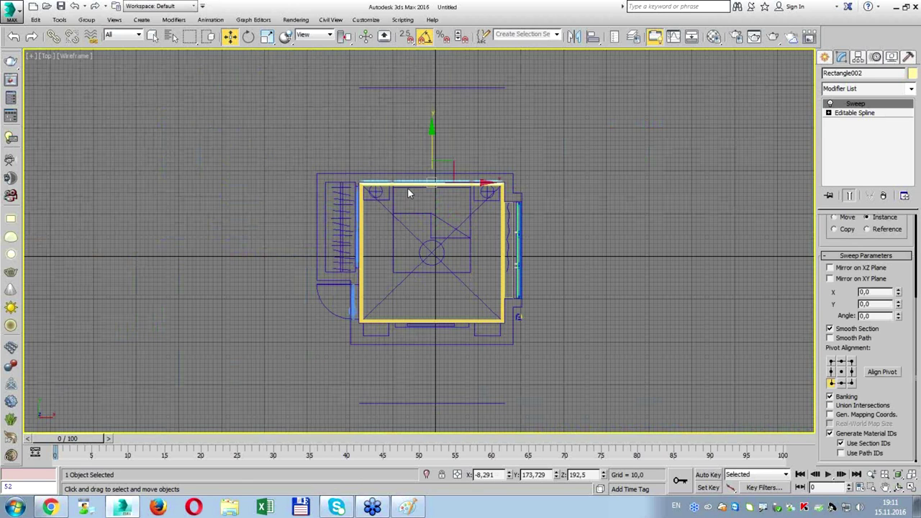
scroll(389, 186, up, 4)
scroll(354, 182, up, 3)
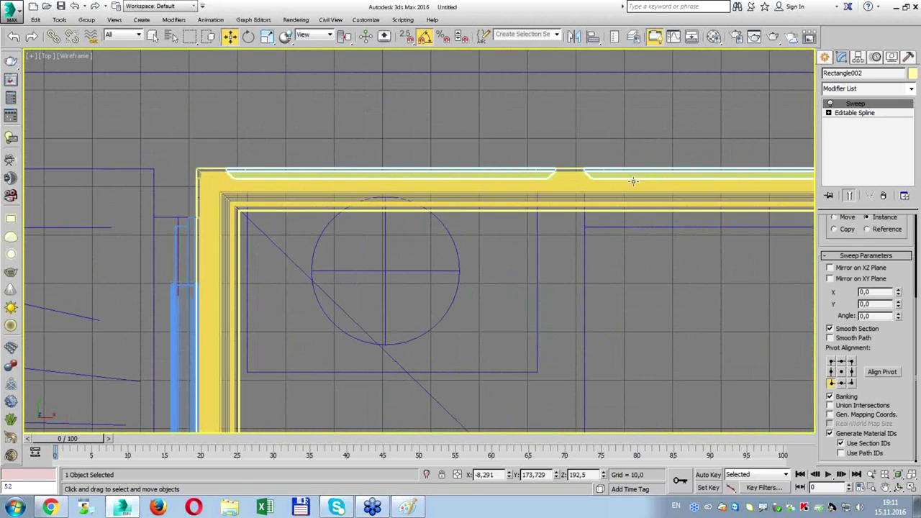
scroll(633, 180, down, 7)
click(573, 37)
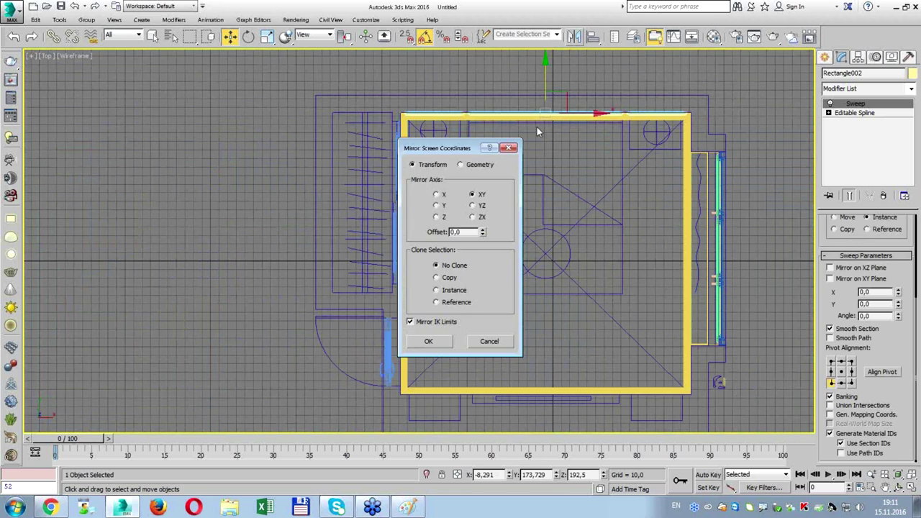
click(442, 288)
click(438, 342)
Move the mirrored copy toward the room's middle and hide the cornice and skirting frames.
drag(549, 66, 548, 213)
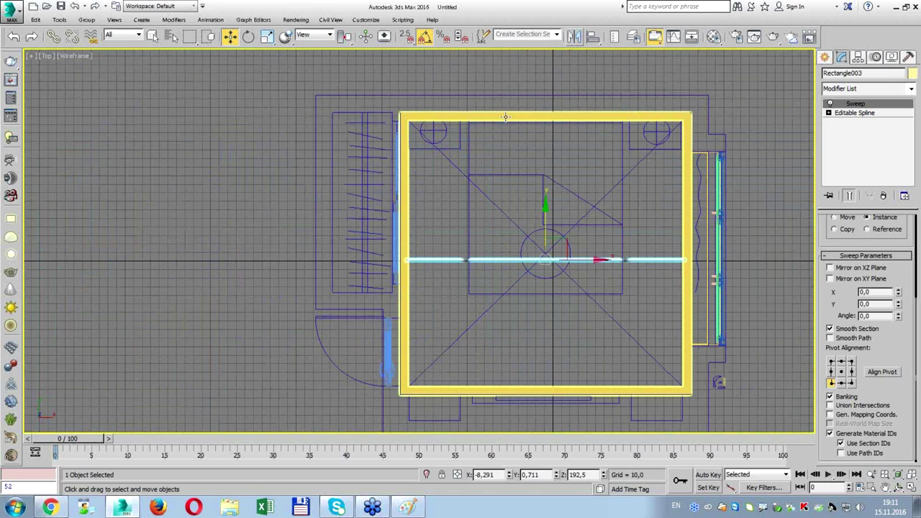
click(507, 116)
right_click(507, 116)
click(529, 81)
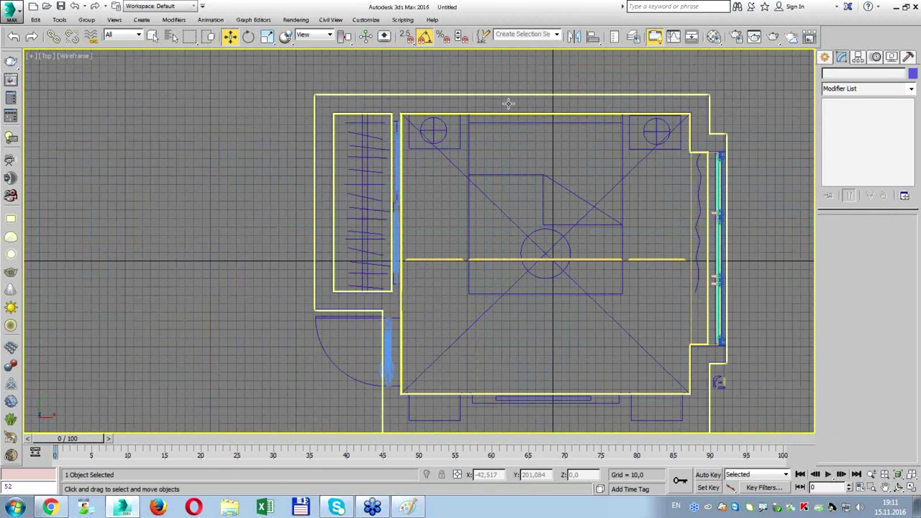
click(447, 393)
right_click(446, 318)
click(467, 288)
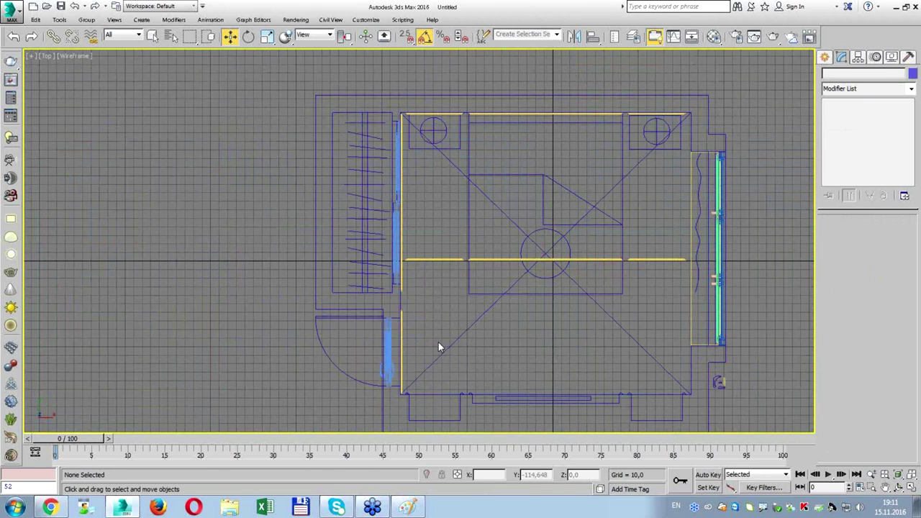
Position the mirrored moulding copy against the opposite wall and check it in Perspective.
click(424, 261)
drag(536, 224, 544, 353)
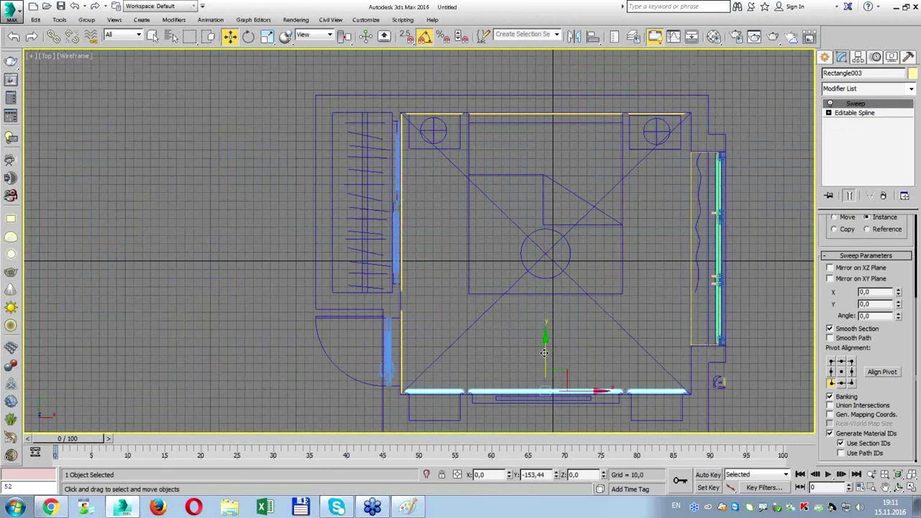
scroll(544, 354, up, 3)
scroll(503, 371, up, 4)
drag(497, 323, 502, 369)
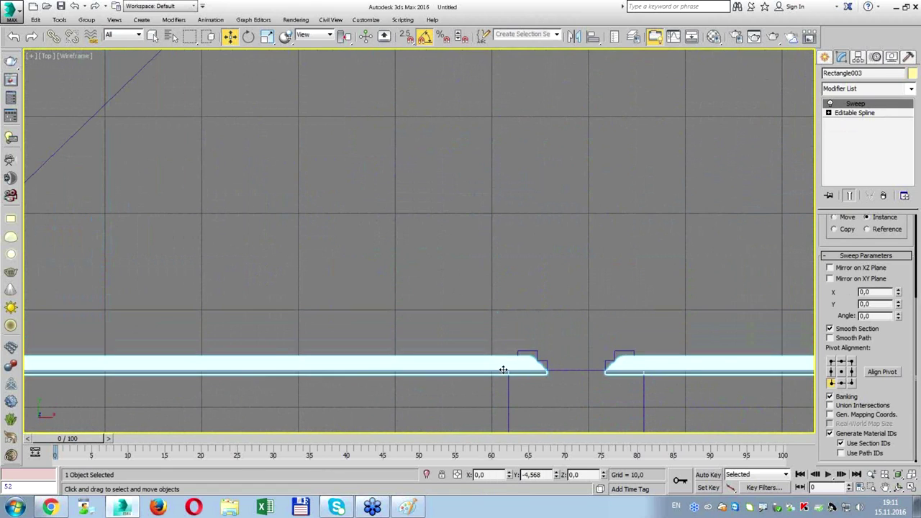
scroll(533, 356, up, 5)
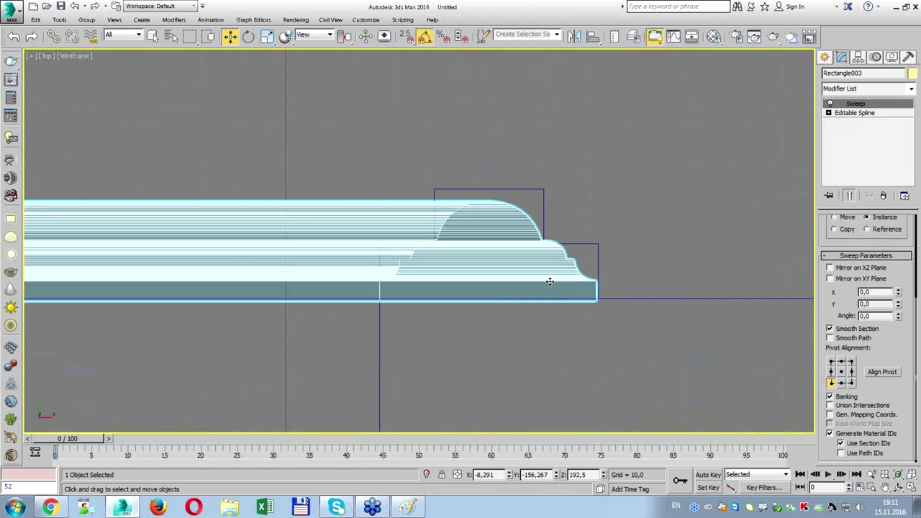
drag(552, 279, 554, 277)
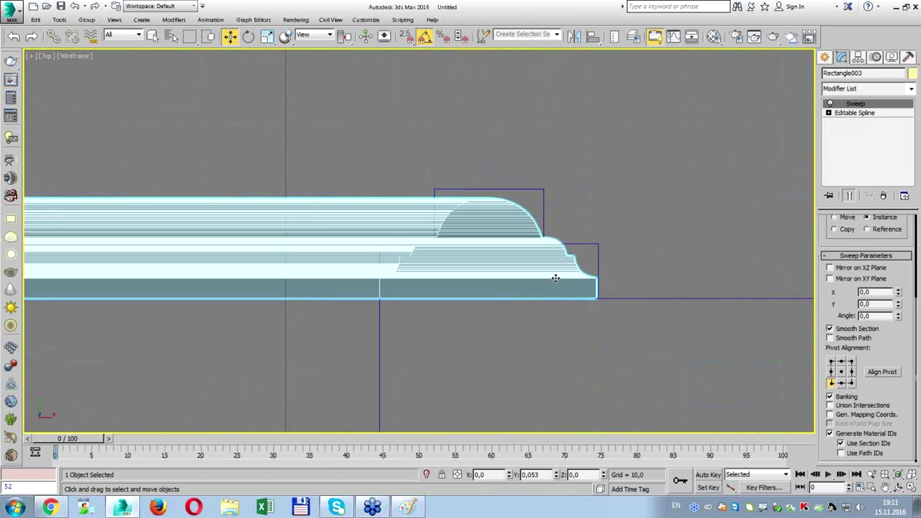
key(alt+w)
right_click(696, 332)
key(alt+w)
mouse_move(567, 305)
alt+middle_down()
mouse_move(722, 172)
mouse_move(496, 230)
alt+middle_up()
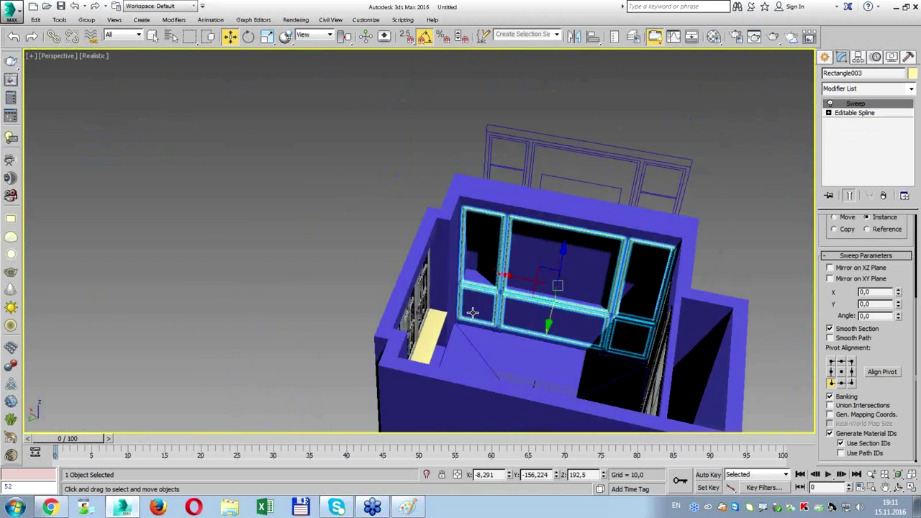
Delete the lower middle rectangle at Rectangle002's Spline level and return to the Sweep result.
scroll(496, 230, up, 5)
scroll(496, 230, down, 10)
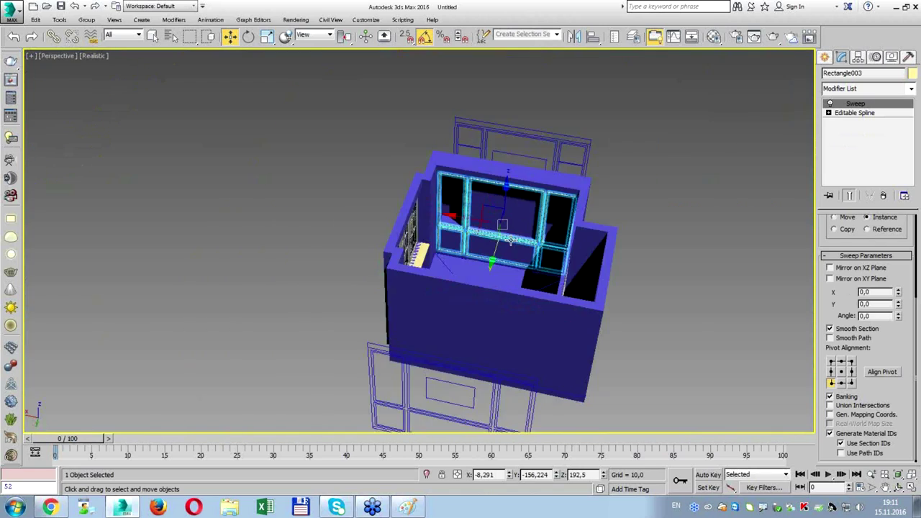
alt+middle_drag(496, 231, 373, 279)
scroll(438, 263, up, 4)
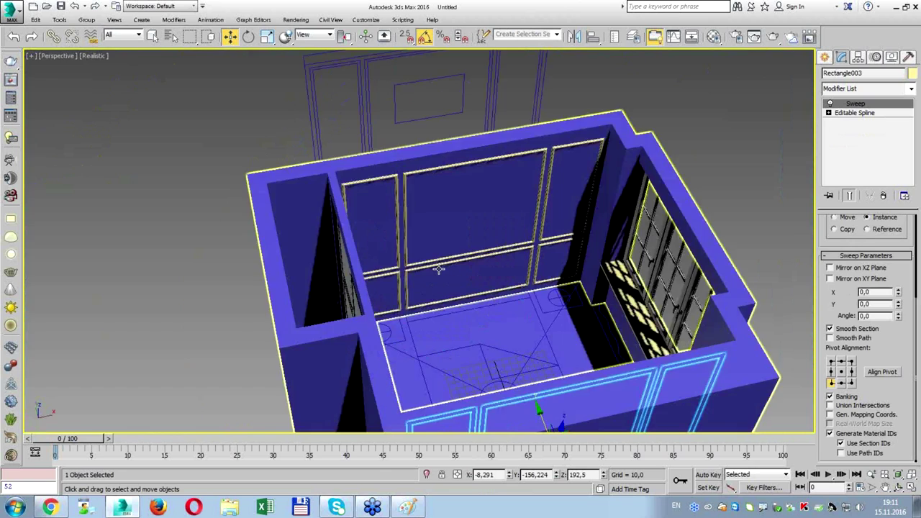
scroll(437, 263, up, 4)
click(437, 258)
click(829, 113)
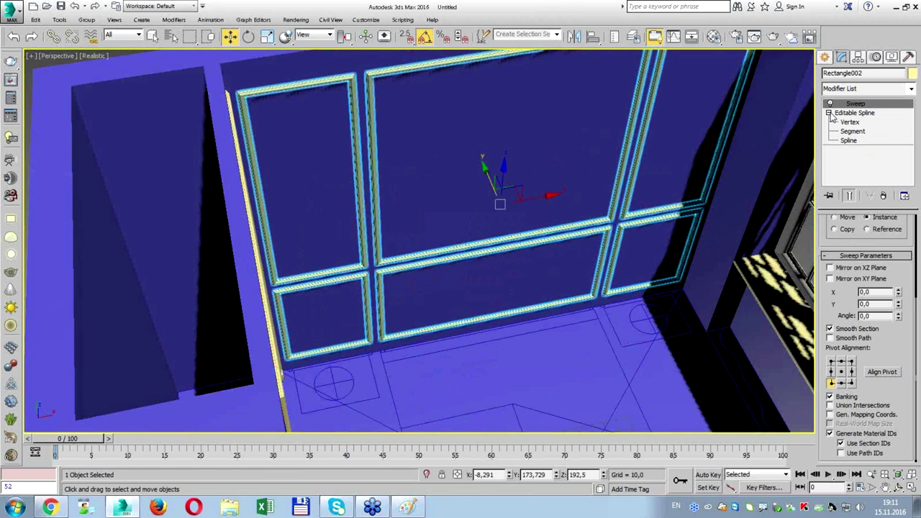
click(862, 141)
click(532, 243)
key(Delete)
click(856, 140)
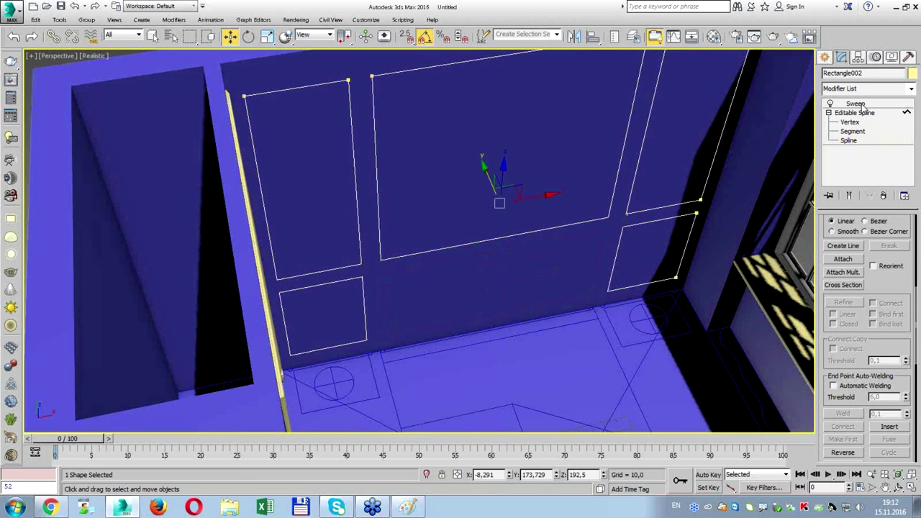
click(863, 104)
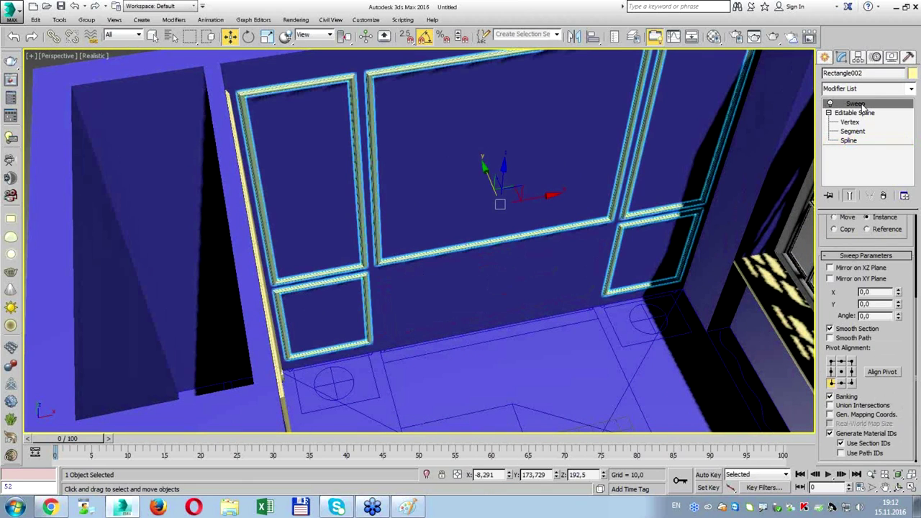
Inspect the doors and window, then maximize the Left view and select the wall object.
scroll(477, 286, down, 2)
scroll(477, 286, down, 5)
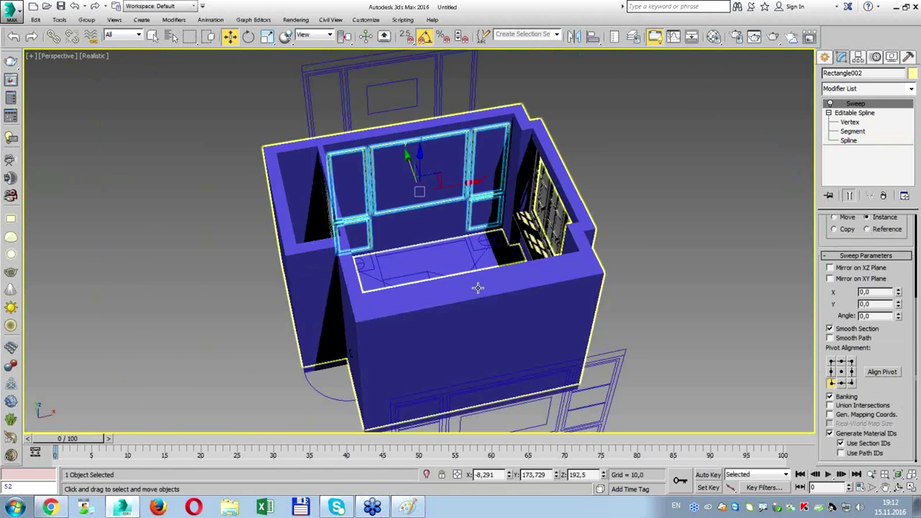
alt+middle_drag(477, 285, 475, 367)
scroll(431, 199, up, 4)
scroll(326, 168, down, 1)
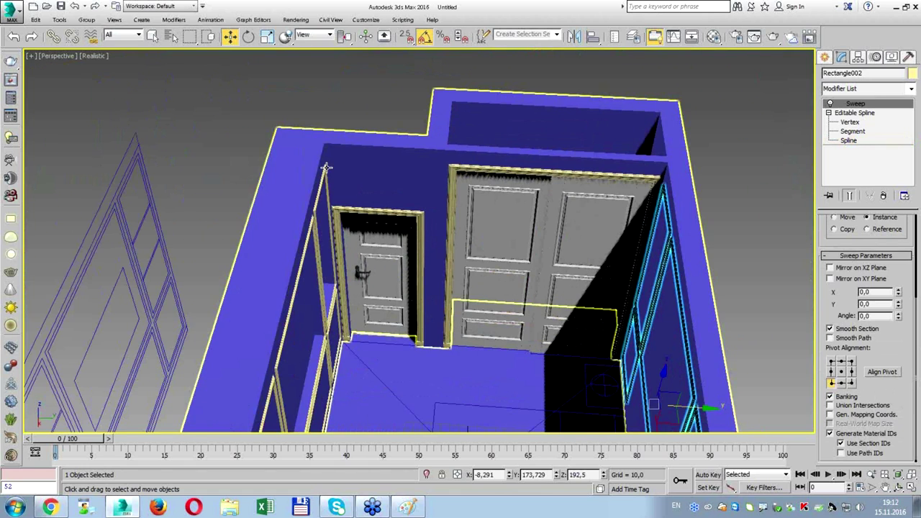
key(alt+w)
right_click(341, 277)
key(alt+w)
click(466, 103)
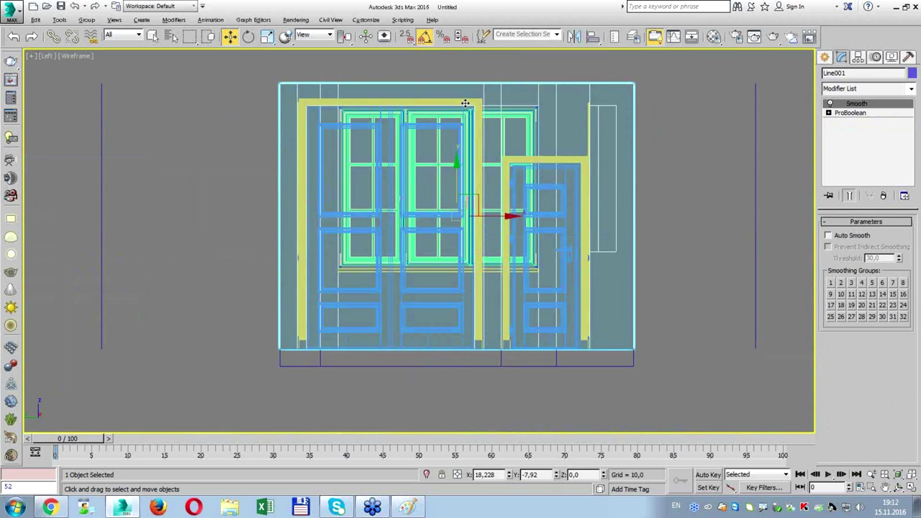
Isolate the door frames and turn off their Sweep to show the frame outlines.
click(465, 103)
right_click(591, 113)
click(524, 79)
scroll(602, 111, up, 3)
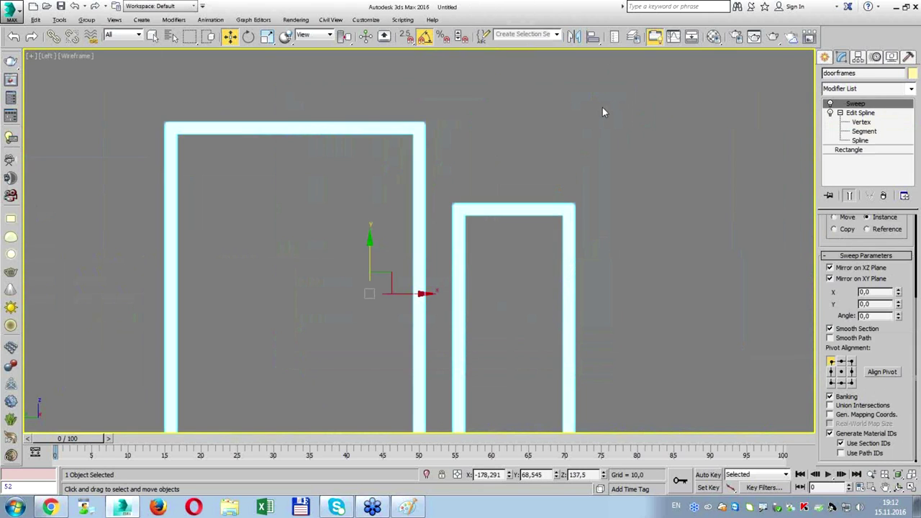
click(832, 104)
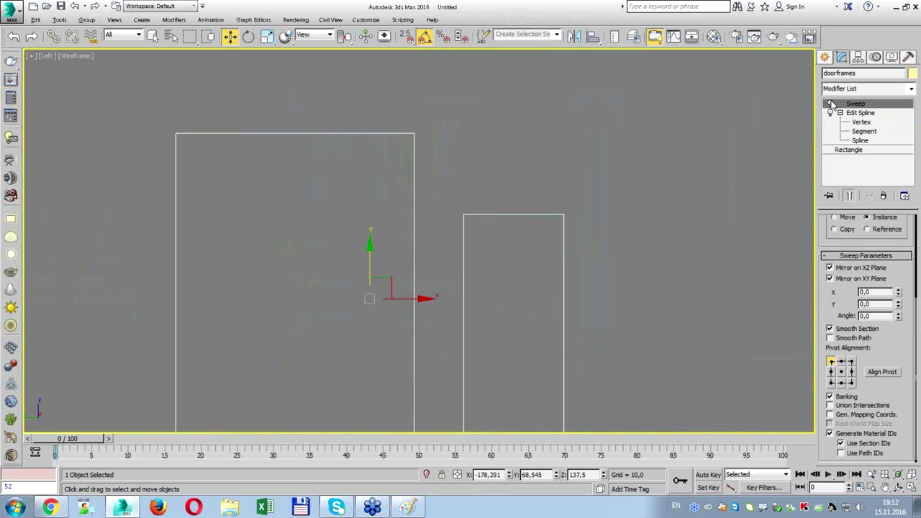
Enable vertex snapping and draw a vertical guide line up from the small frame's top corner.
click(825, 56)
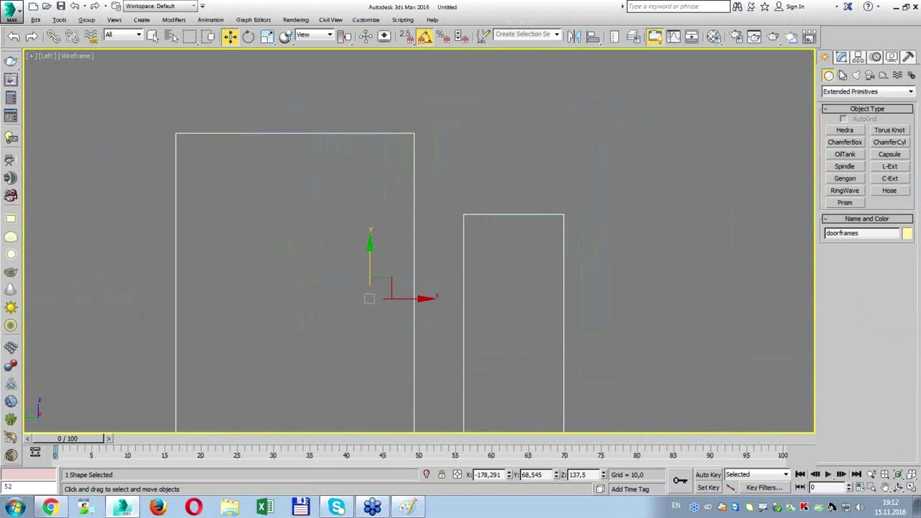
click(842, 76)
click(890, 139)
key(s)
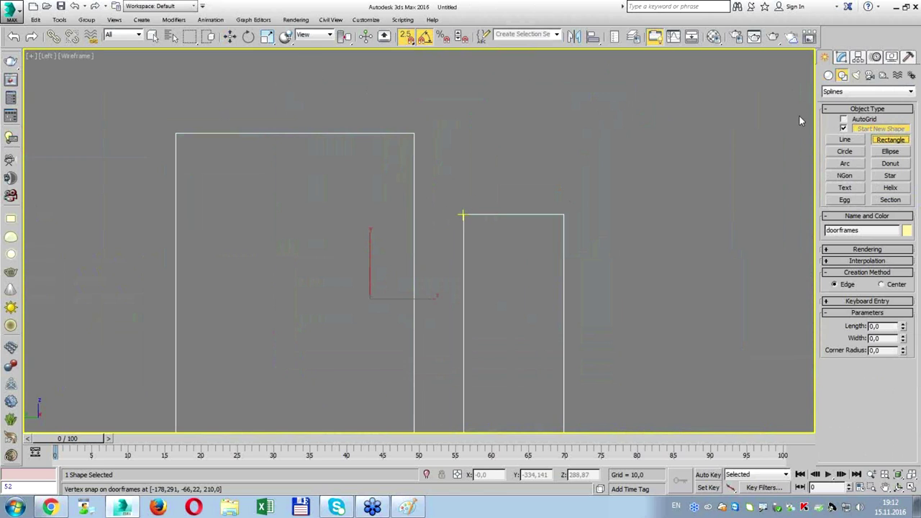
click(844, 140)
click(565, 212)
click(564, 84)
right_click(682, 96)
Draw a second vertical guide line up from the other frame's corner.
middle_drag(539, 283, 537, 172)
scroll(540, 187, down, 2)
scroll(545, 209, up, 2)
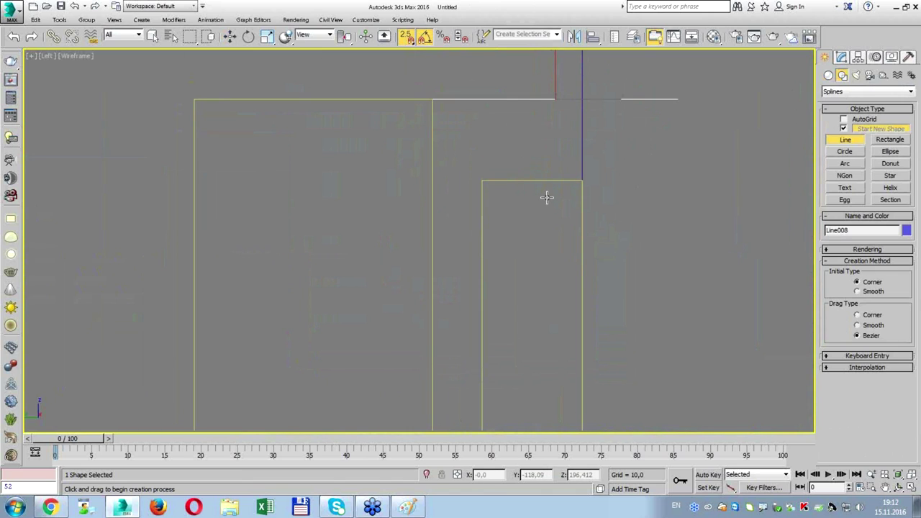
middle_drag(543, 197, 535, 231)
click(890, 140)
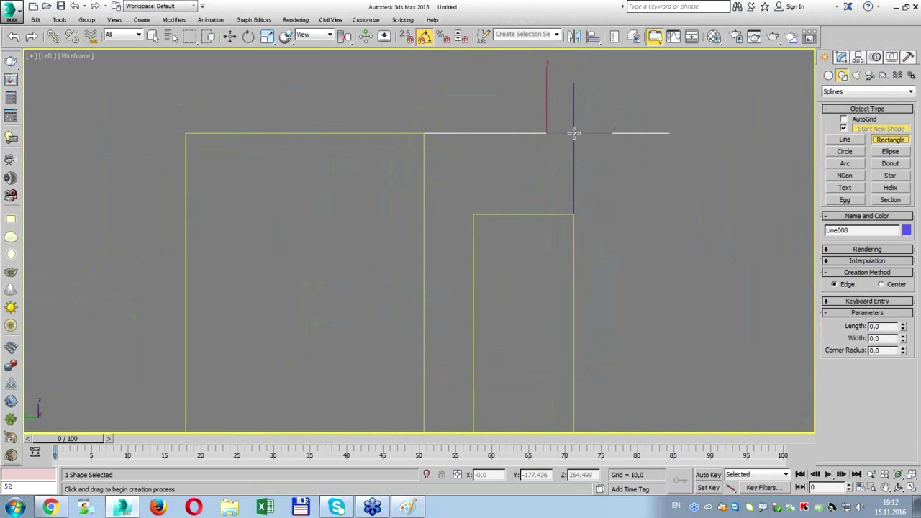
scroll(499, 173, up, 2)
click(845, 140)
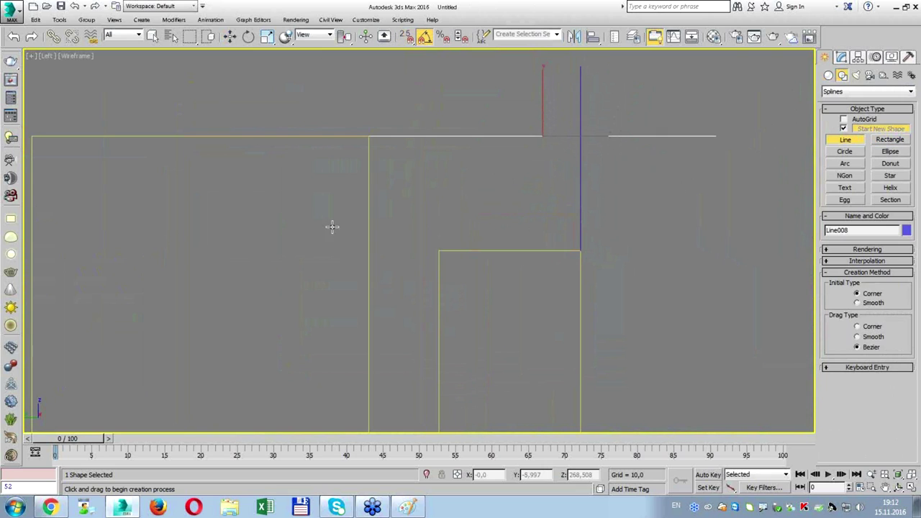
key(s)
click(438, 251)
click(438, 91)
right_click(637, 108)
Draw Rectangle004, about 51,065 by 80,278, above the narrow door frame.
click(890, 139)
scroll(626, 136, up, 2)
key(s)
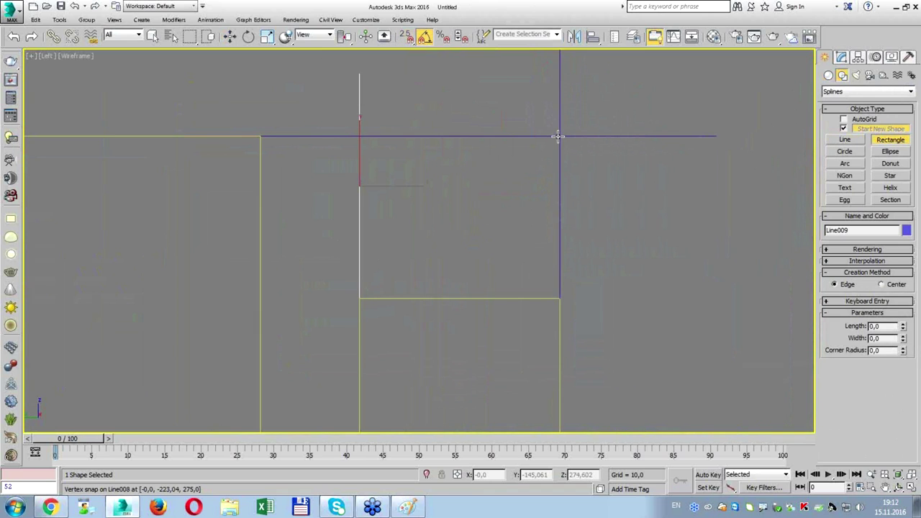
mouse_move(559, 135)
mouse_down()
mouse_move(360, 274)
mouse_move(359, 264)
mouse_up()
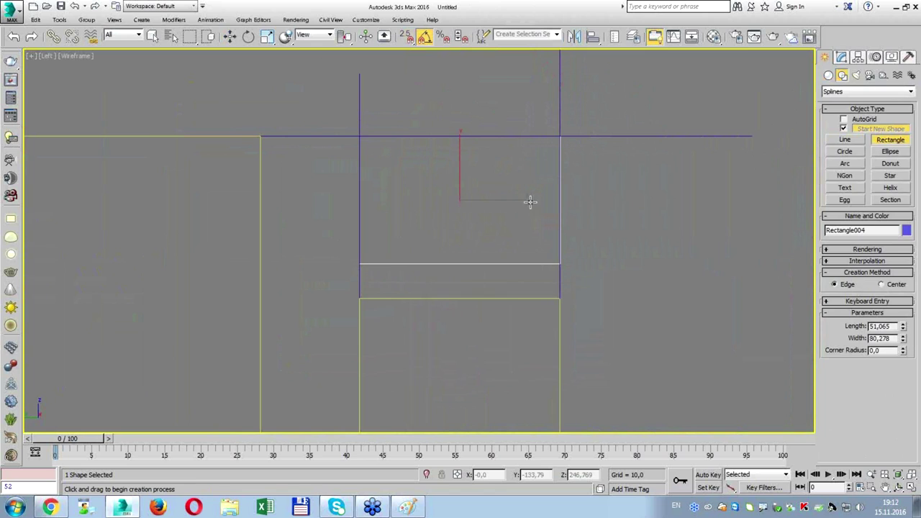
key(w)
right_click(592, 193)
click(562, 268)
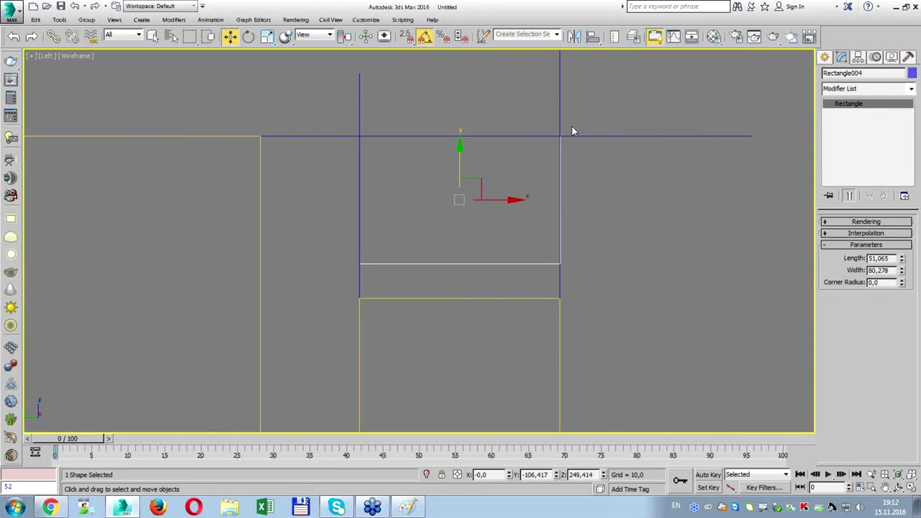
Select Rectangle004 and start Align (Alt+A) with all four viewports shown.
click(616, 129)
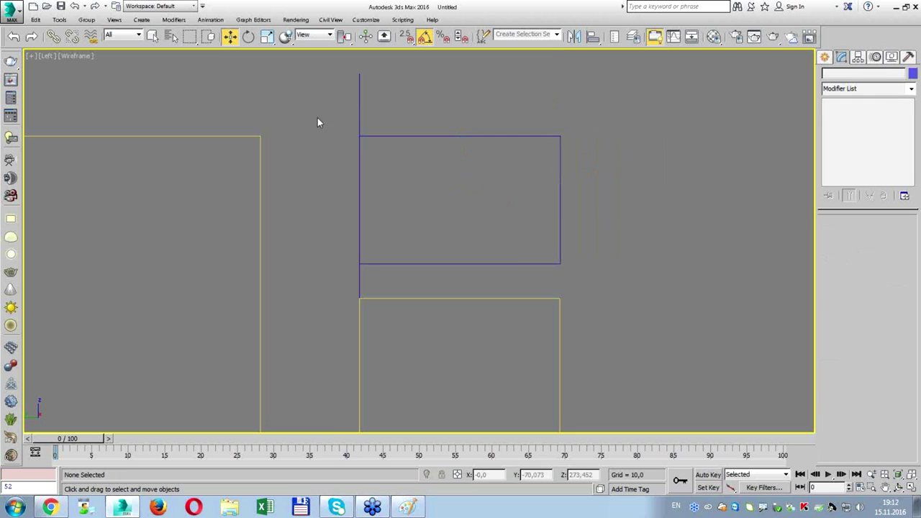
click(541, 135)
scroll(596, 283, down, 3)
click(585, 248)
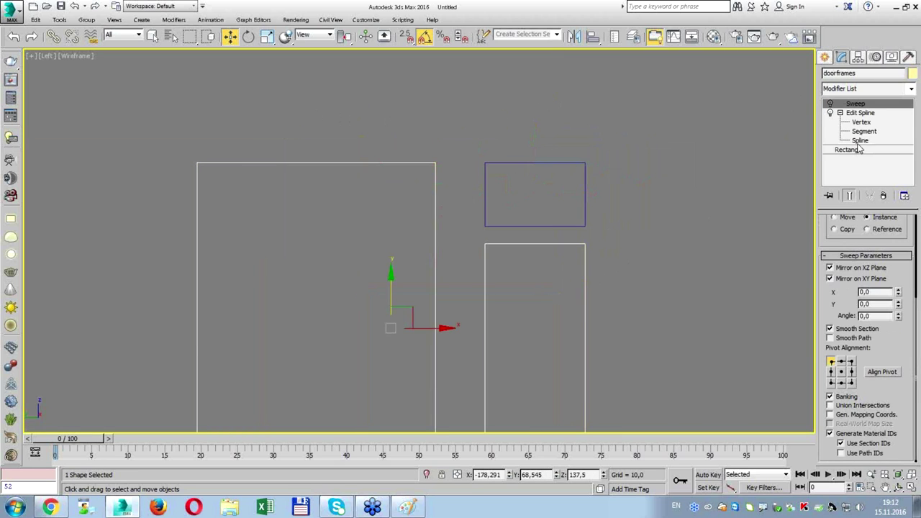
click(584, 210)
key(alt+a)
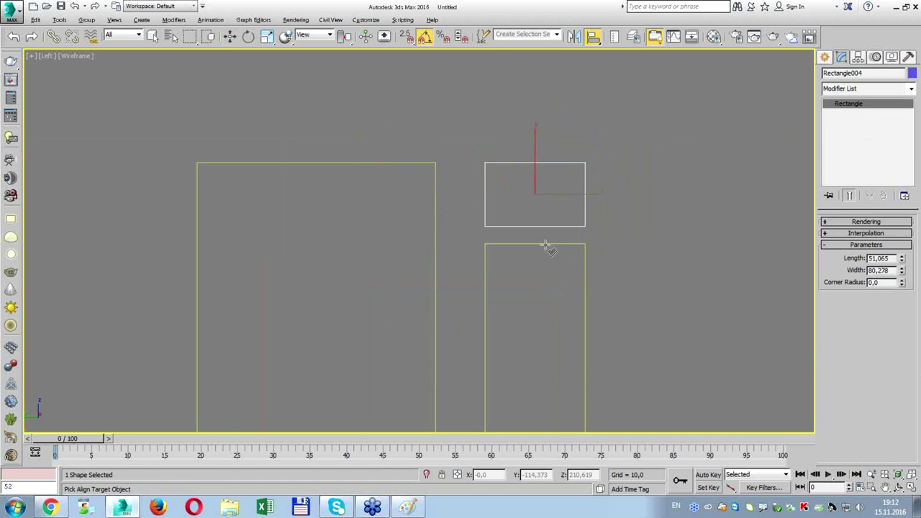
key(alt+w)
alt+middle_drag(590, 329, 297, 273)
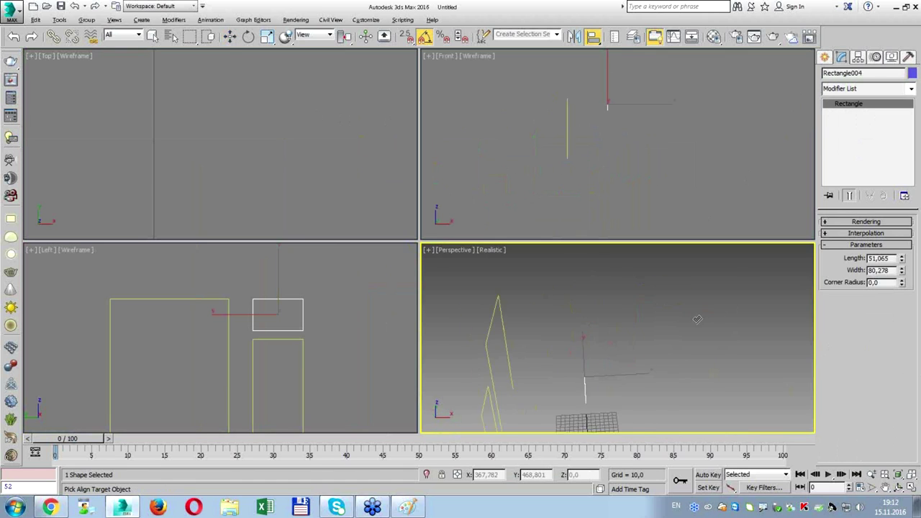
scroll(240, 169, up, 2)
scroll(251, 152, up, 2)
scroll(262, 144, up, 2)
scroll(270, 140, up, 2)
Align Rectangle004 to the doorframes on X Position only, Center to Center.
click(270, 140)
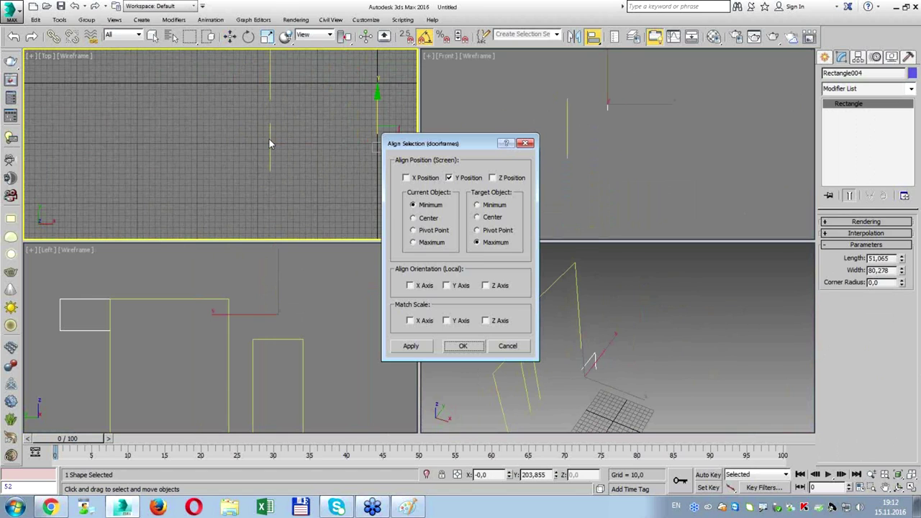
click(424, 178)
click(423, 218)
click(492, 218)
click(452, 178)
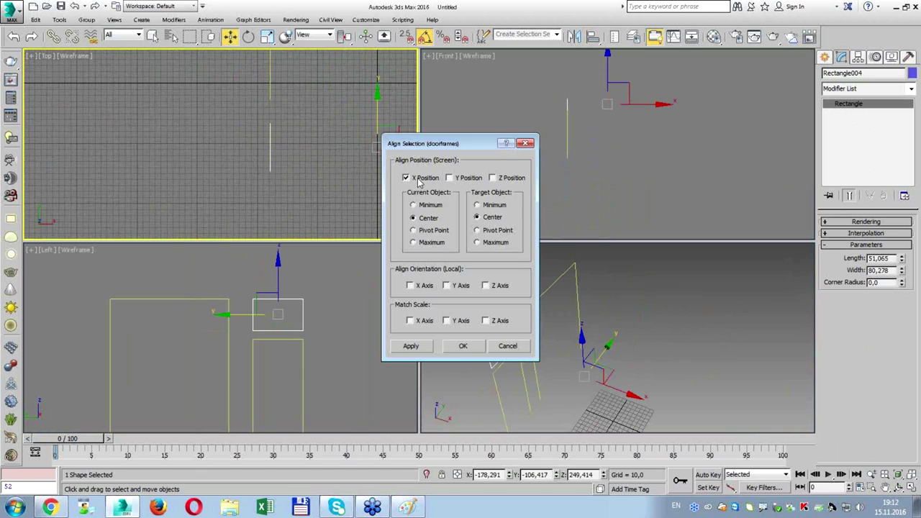
click(462, 346)
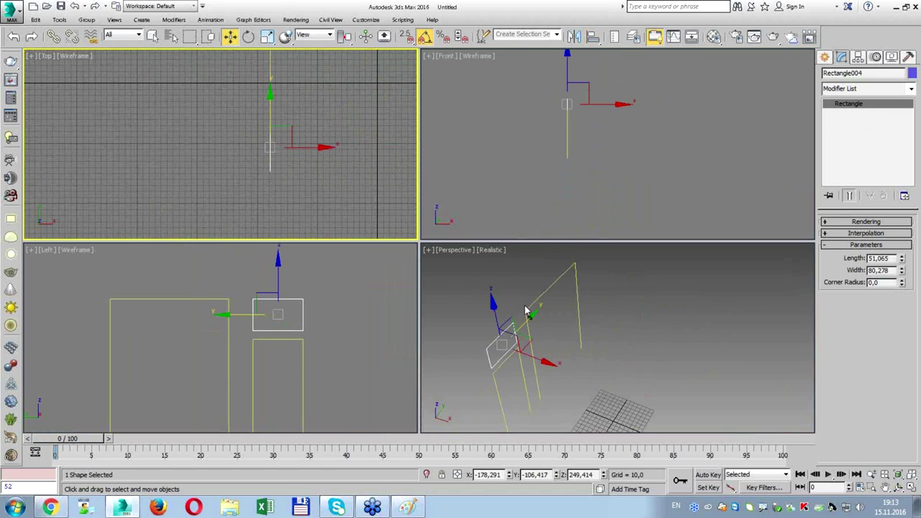
click(525, 310)
key(alt+w)
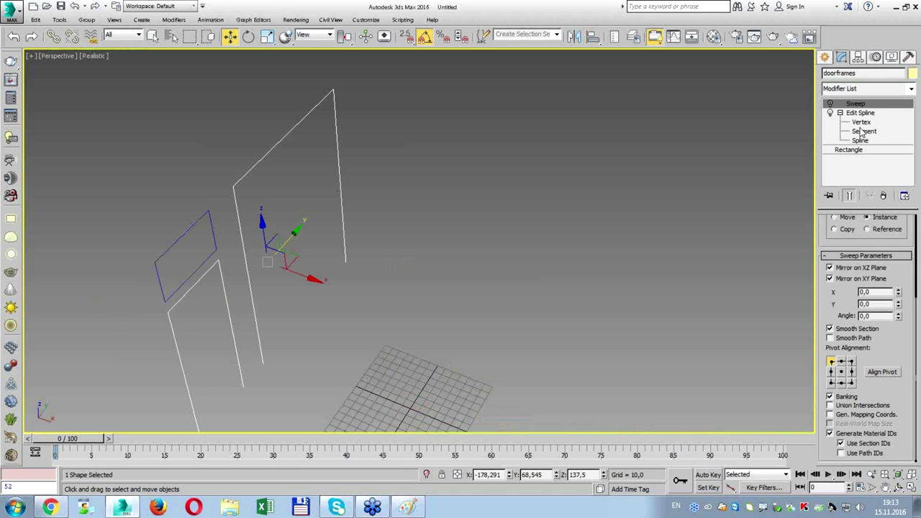
Attach Rectangle004 to the doorframes spline so it shares the swept moulding.
click(861, 113)
click(842, 319)
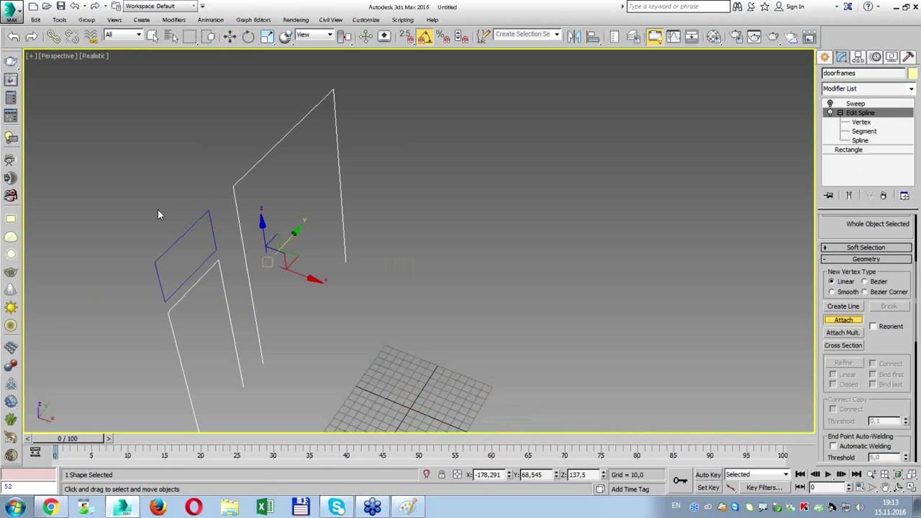
click(180, 236)
key(w)
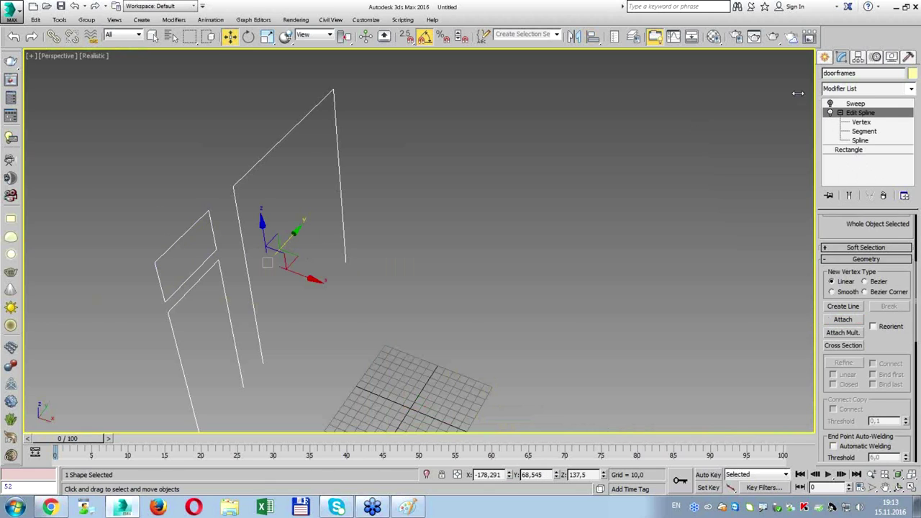
click(854, 104)
click(829, 103)
mouse_move(374, 238)
alt+middle_down()
mouse_move(318, 252)
mouse_move(259, 223)
alt+middle_up()
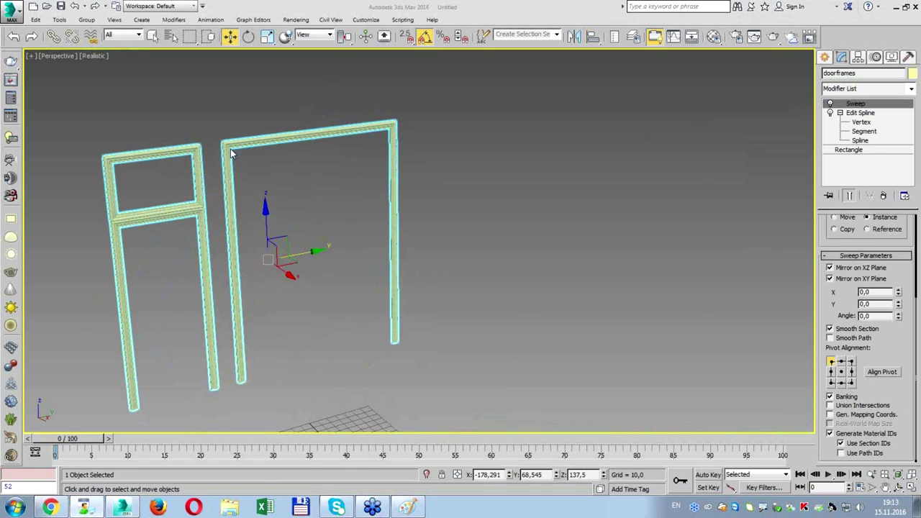
At Segment level, move the transom's bottom segment slightly down in the Left view.
click(867, 132)
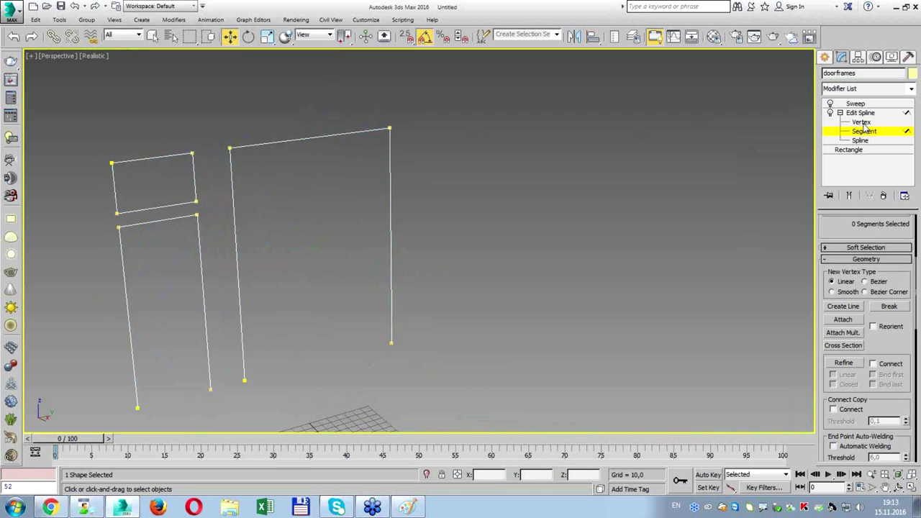
click(850, 195)
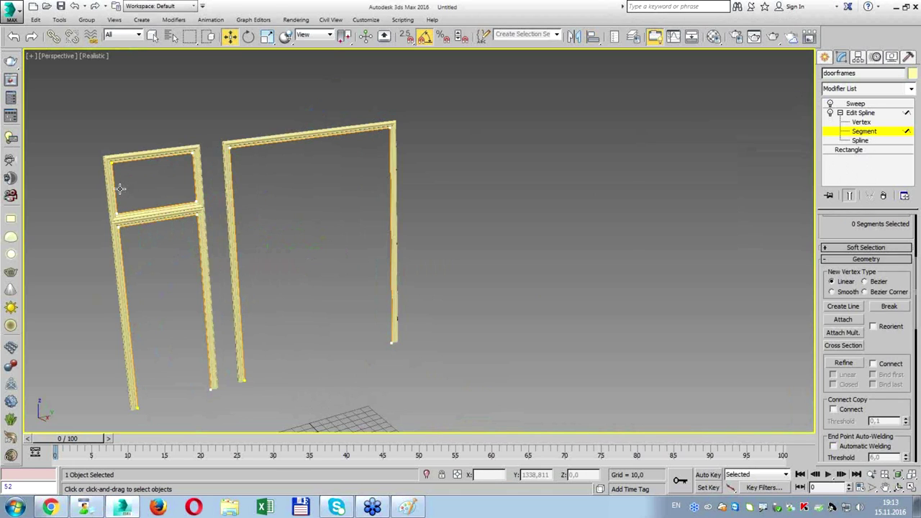
click(154, 206)
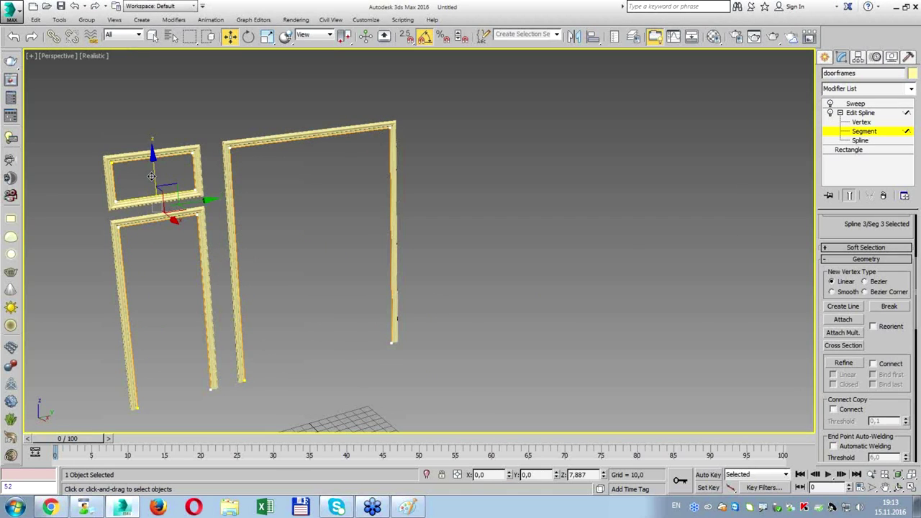
key(alt+w)
click(271, 325)
key(alt+w)
scroll(512, 227, up, 2)
mouse_move(535, 188)
mouse_down()
mouse_move(541, 204)
mouse_move(543, 186)
mouse_up()
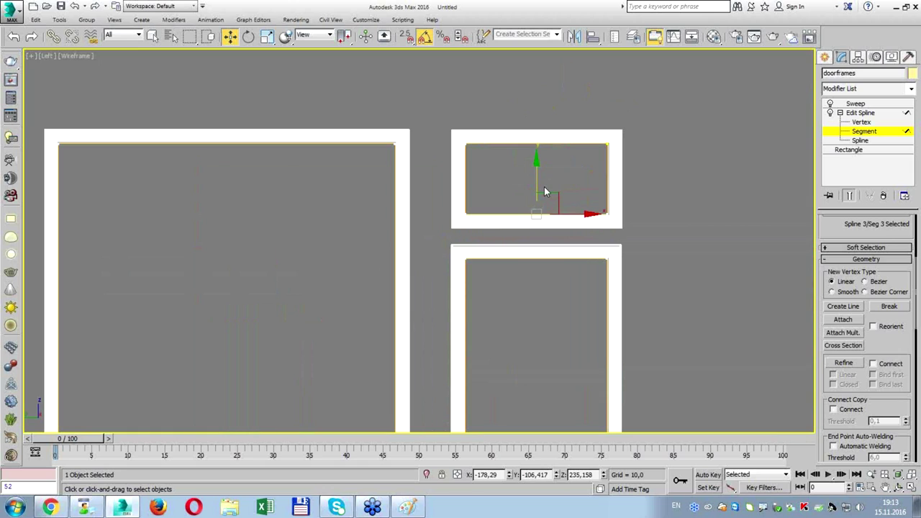
drag(536, 186, 537, 186)
scroll(534, 205, up, 2)
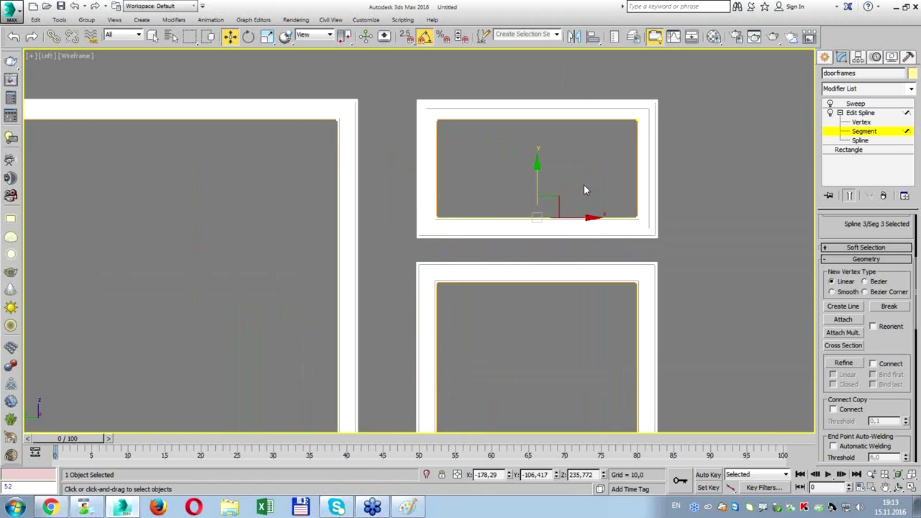
key(alt+w)
key(alt+w)
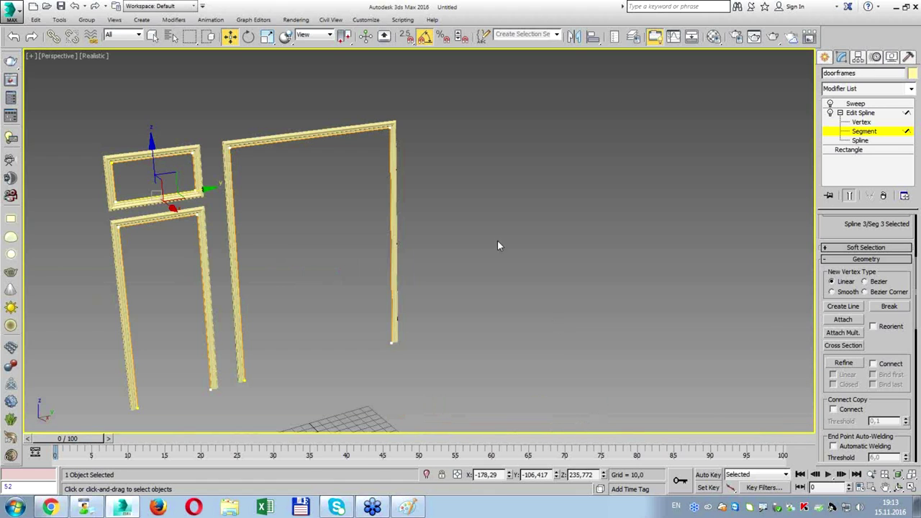
click(862, 132)
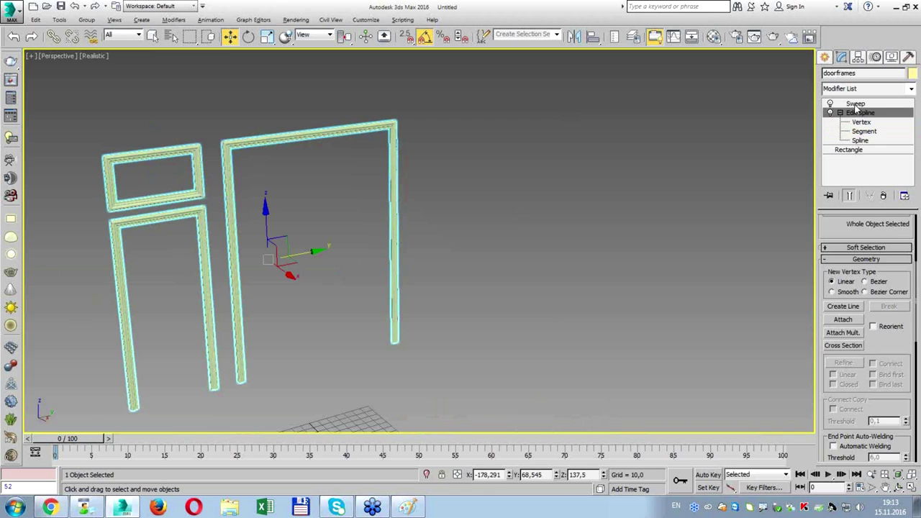
Unhide all objects to bring back the walls and windows.
click(855, 104)
right_click(365, 248)
click(386, 199)
mouse_move(387, 199)
alt+middle_down()
mouse_move(541, 248)
mouse_move(479, 267)
alt+middle_up()
scroll(477, 271, up, 3)
scroll(485, 267, up, 3)
scroll(458, 247, down, 8)
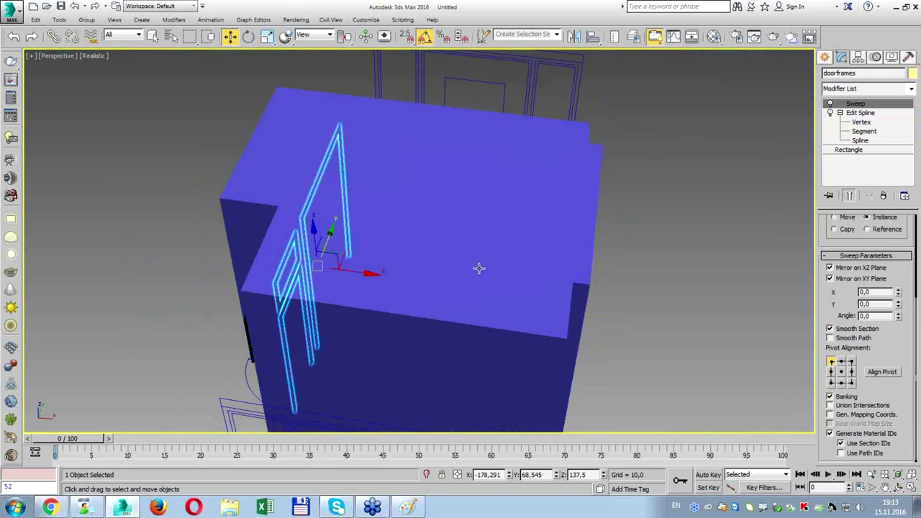
Hide the roof slab and look down into the room interior.
click(479, 267)
right_click(462, 208)
click(498, 188)
alt+middle_drag(434, 182, 437, 189)
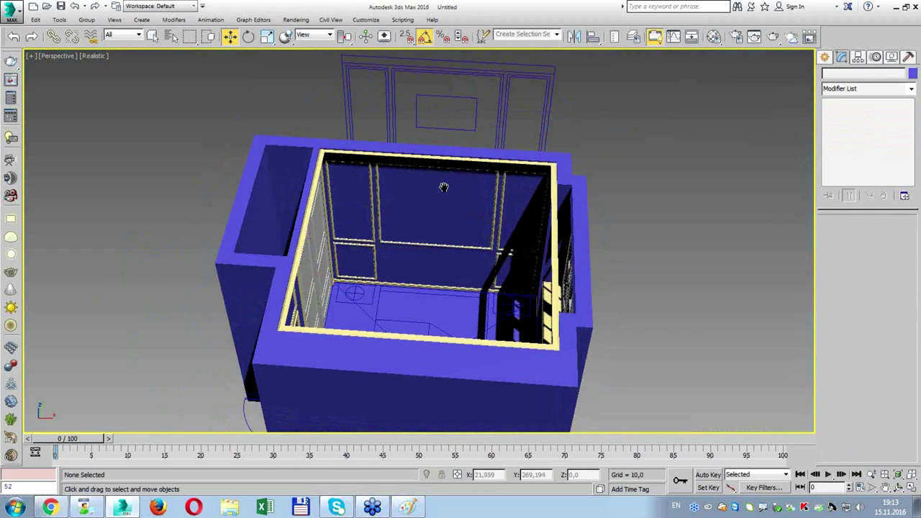
mouse_move(383, 169)
mouse_down()
mouse_move(389, 246)
mouse_move(491, 173)
mouse_move(383, 170)
mouse_move(435, 225)
mouse_move(442, 184)
mouse_move(440, 203)
mouse_up()
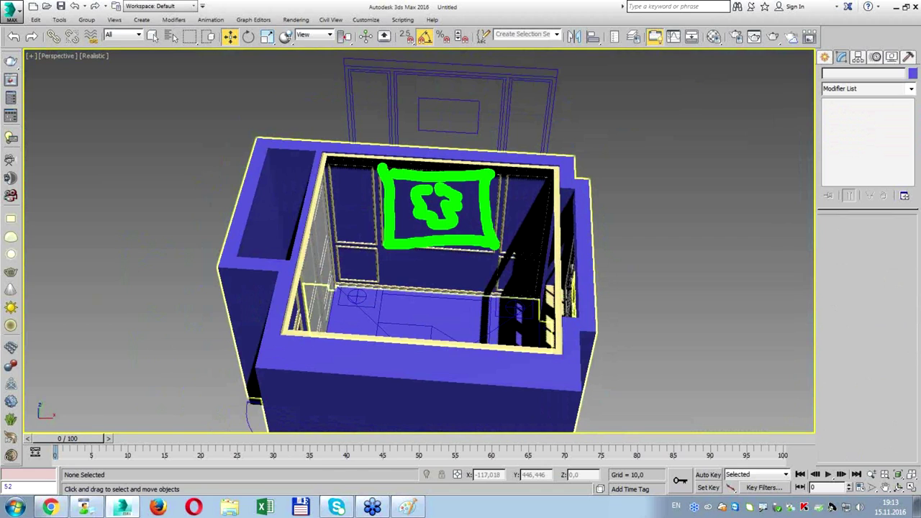
key(Escape)
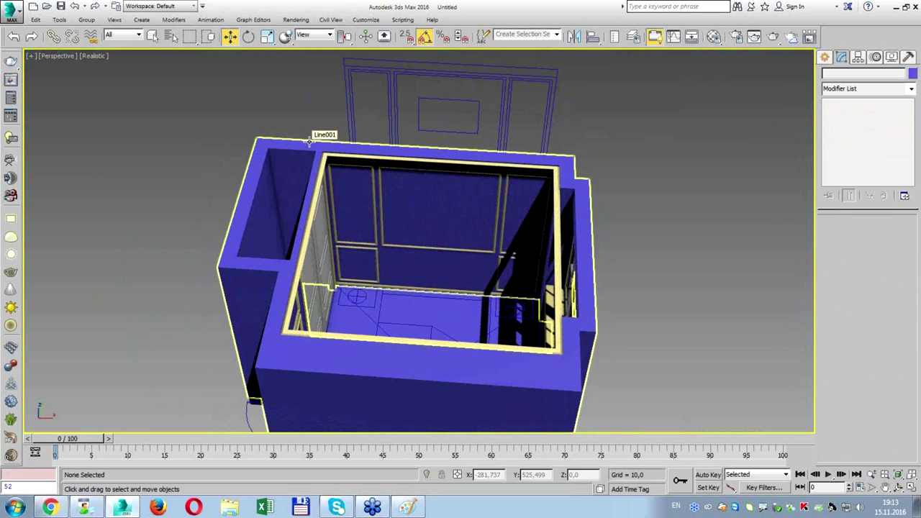
click(13, 14)
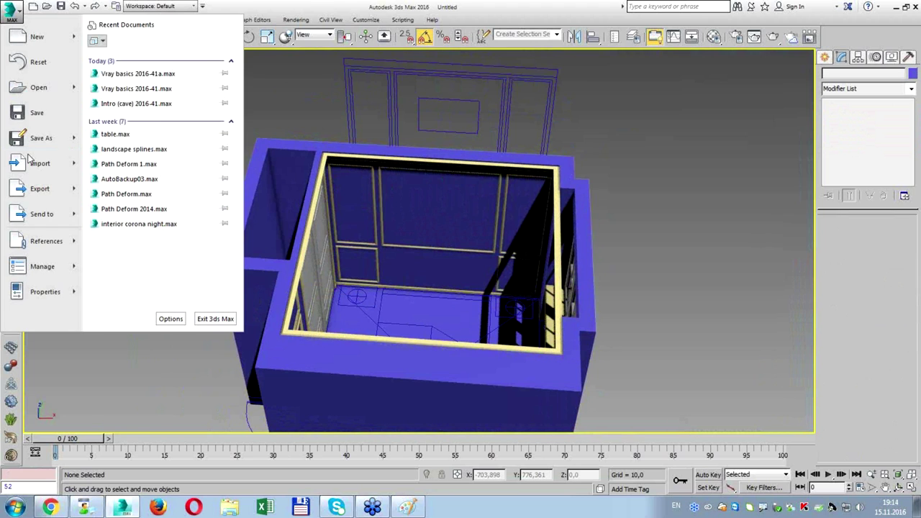
Merge the Панно-7 ornate panel object from panno.max into the room scene.
click(115, 104)
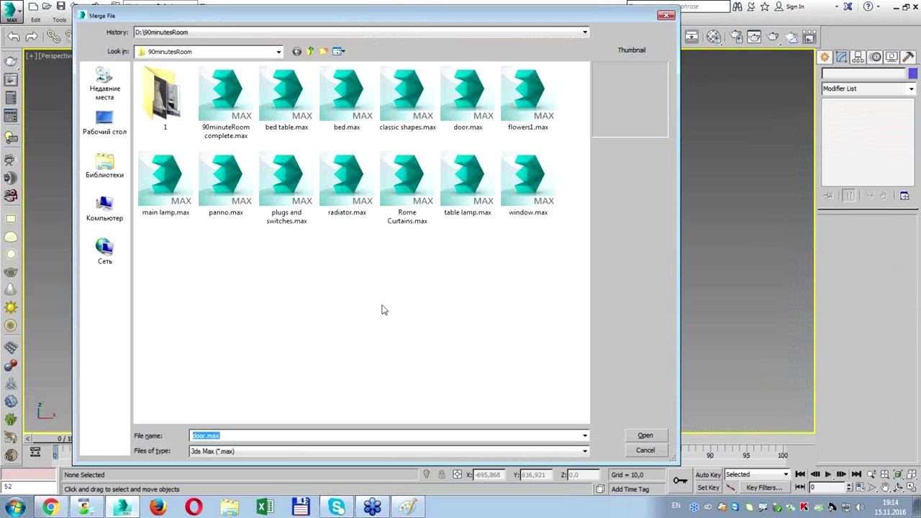
click(236, 206)
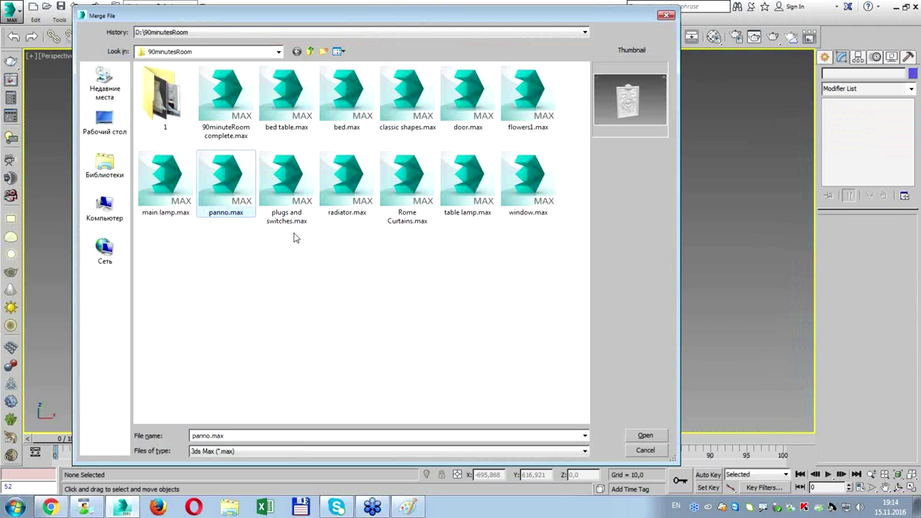
double_click(233, 201)
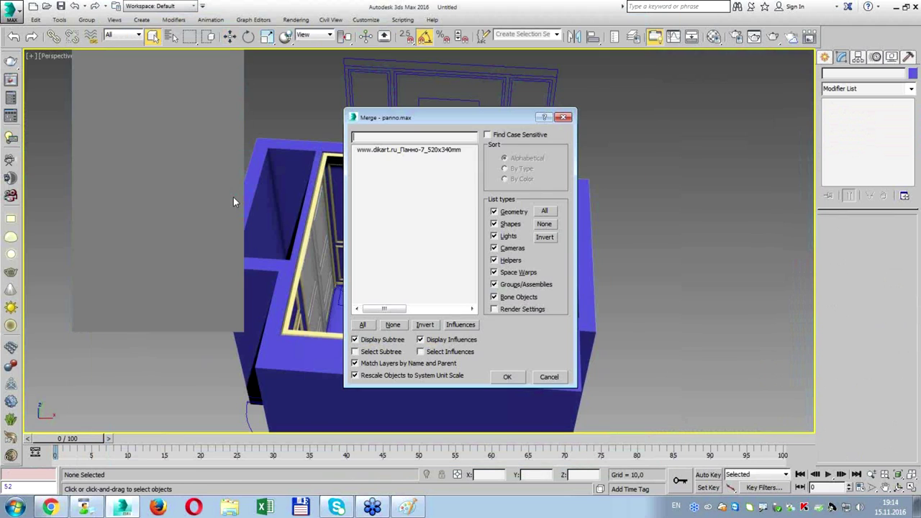
click(381, 152)
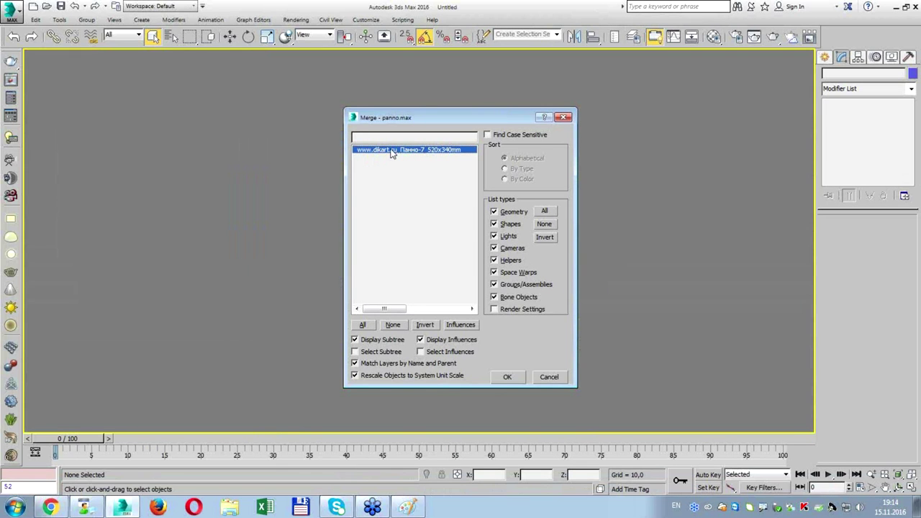
click(507, 377)
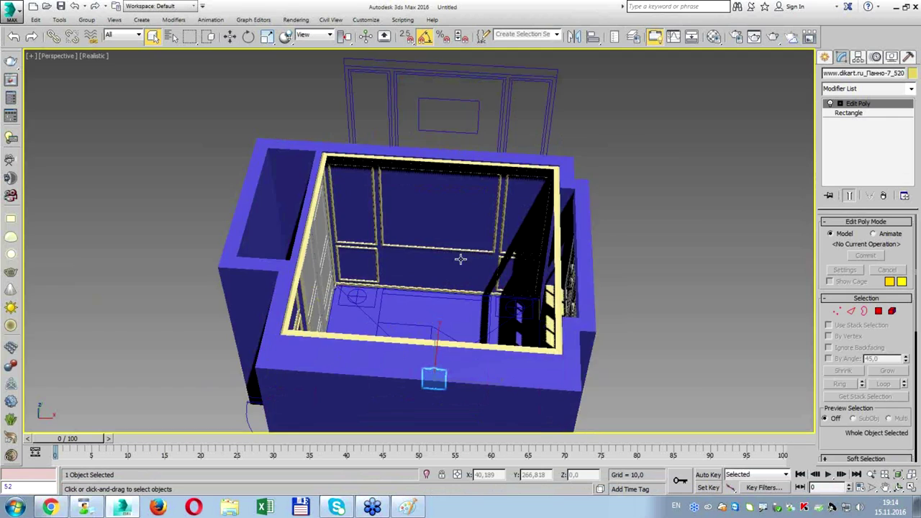
Raise the ornate panel up the wall and scale it uniformly to about 232% in the Front view.
key(alt+w)
scroll(554, 191, up, 1)
scroll(575, 169, up, 3)
key(w)
drag(570, 183, 568, 126)
scroll(575, 127, up, 2)
key(alt+w)
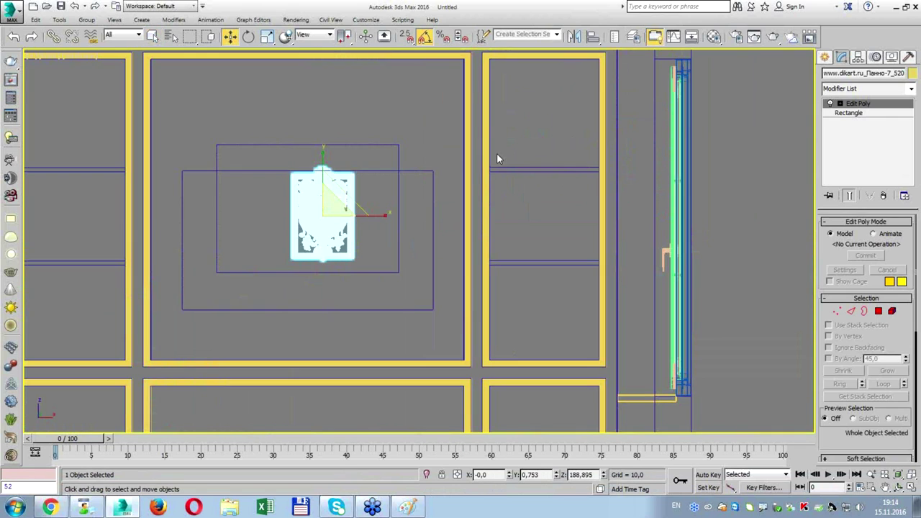
key(r)
drag(335, 187, 425, 126)
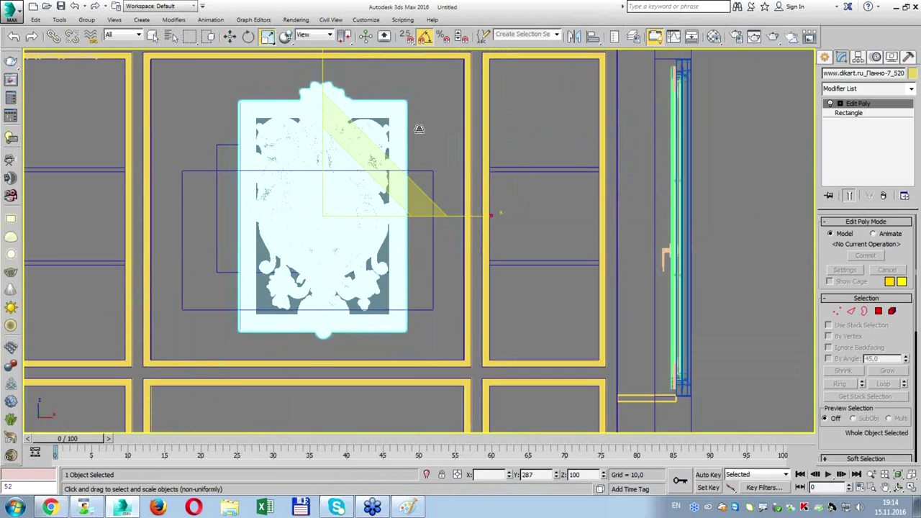
drag(425, 125, 403, 140)
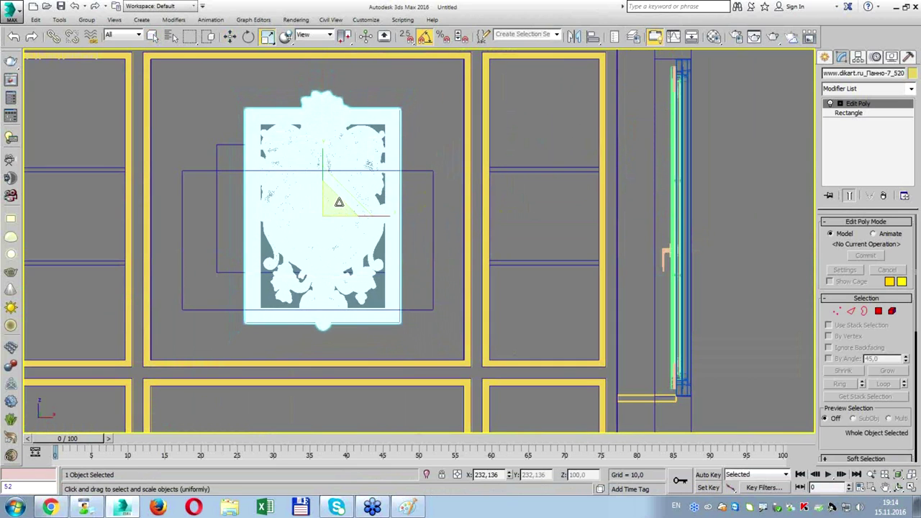
key(w)
drag(345, 197, 335, 195)
Align the panel centre-to-centre on X and Y with the middle wall moulding frame.
key(alt+a)
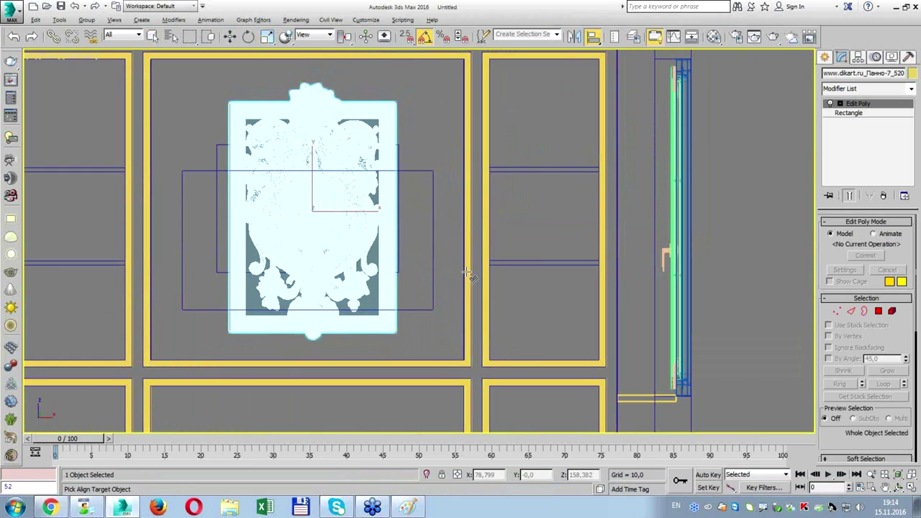
click(466, 273)
click(461, 178)
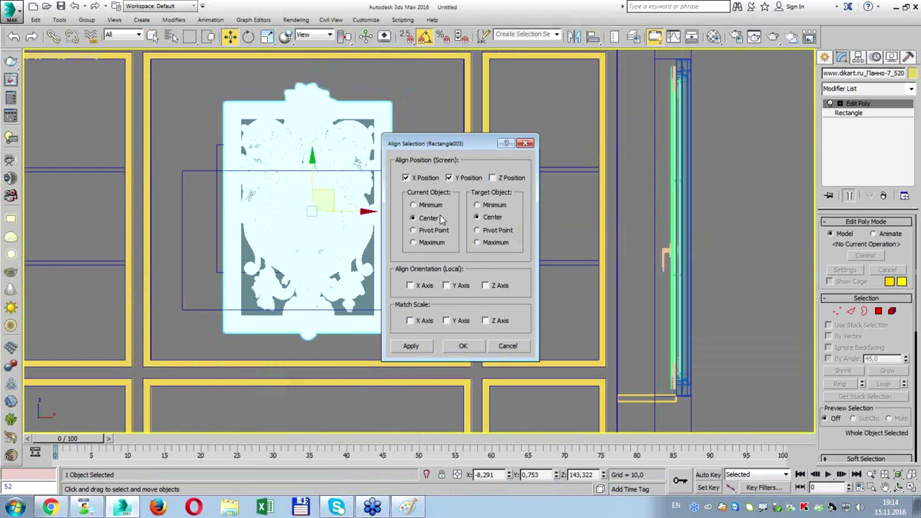
click(462, 347)
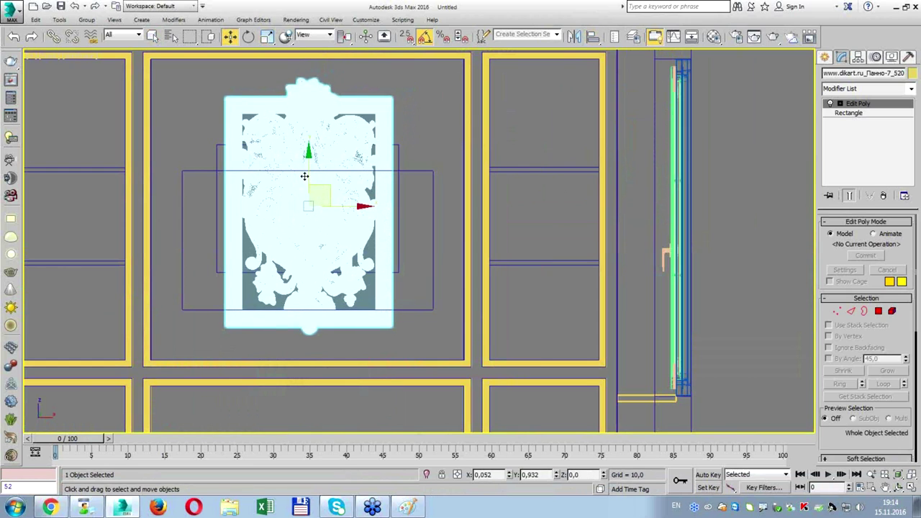
drag(305, 173, 305, 166)
Push the panel back until it sits flush against the back wall.
key(alt+w)
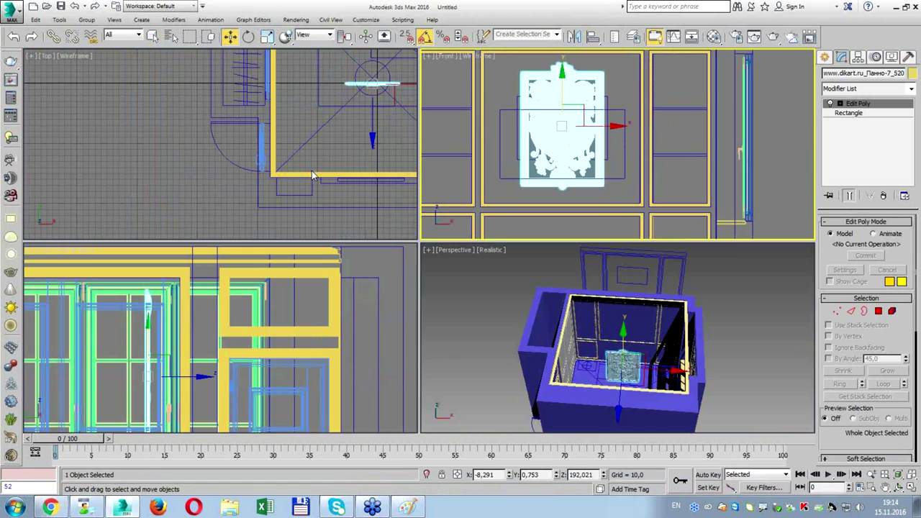
key(alt+w)
key(alt+w)
right_click(454, 250)
key(alt+w)
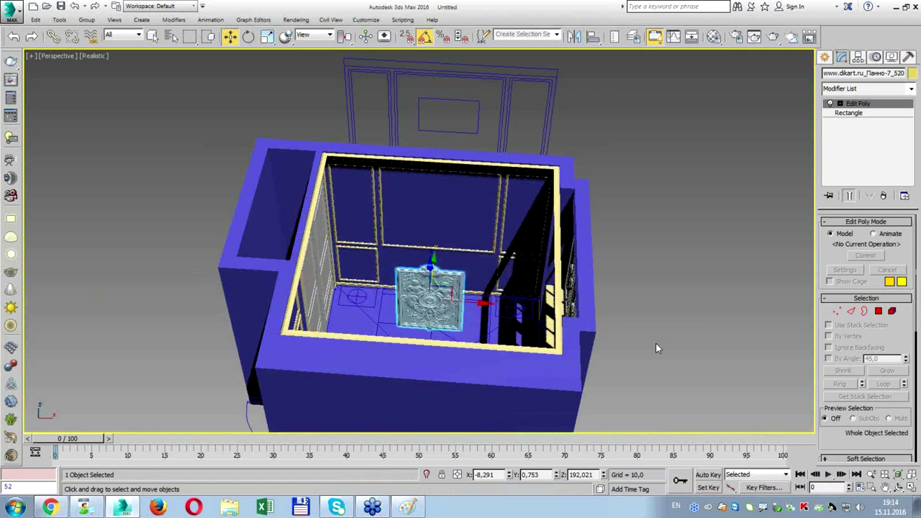
key(alt+w)
scroll(308, 184, down, 3)
scroll(308, 182, up, 2)
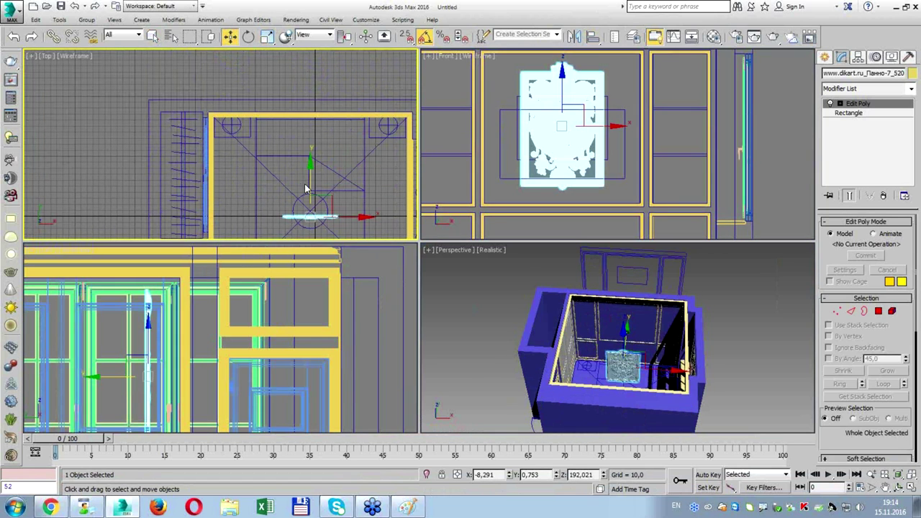
drag(308, 183, 309, 83)
scroll(308, 80, up, 3)
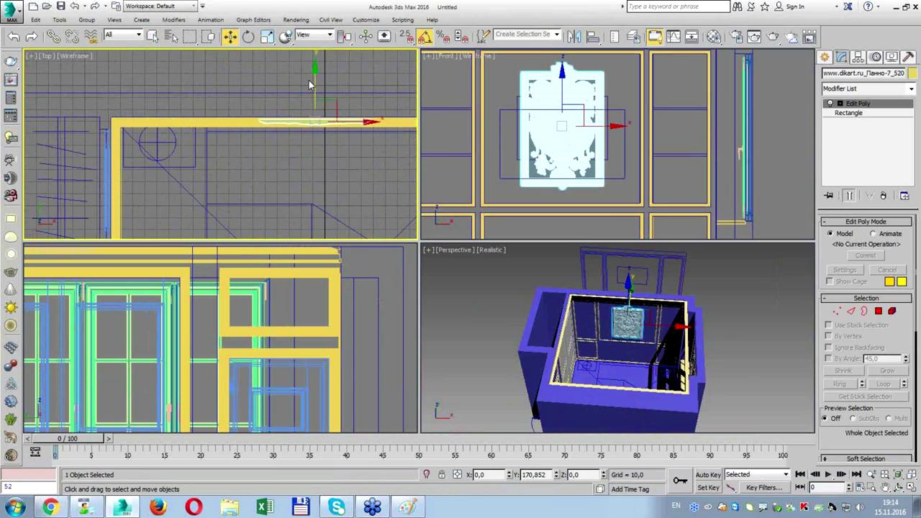
scroll(332, 163, up, 2)
drag(333, 163, 334, 144)
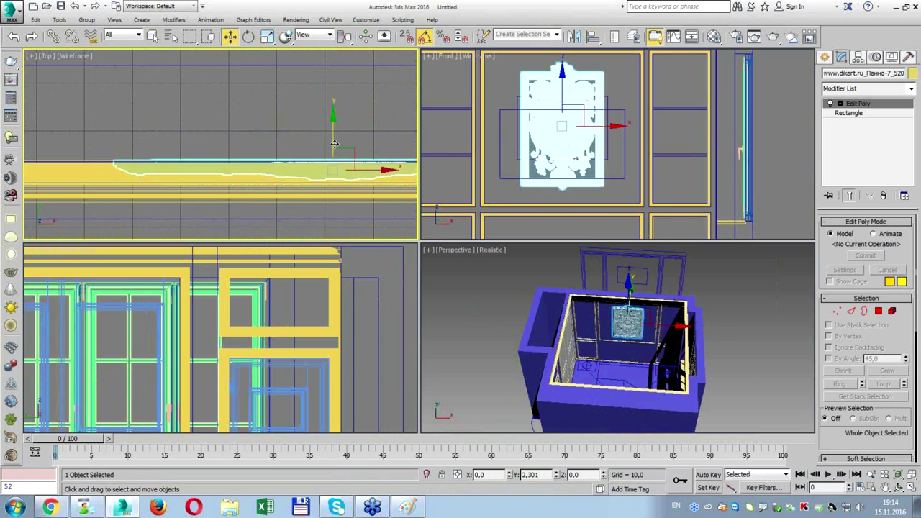
key(r)
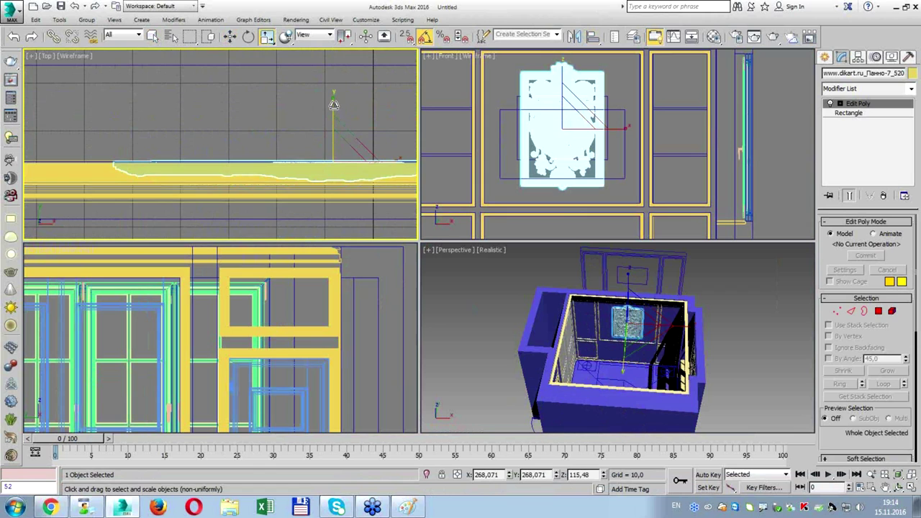
scroll(331, 148, up, 2)
key(w)
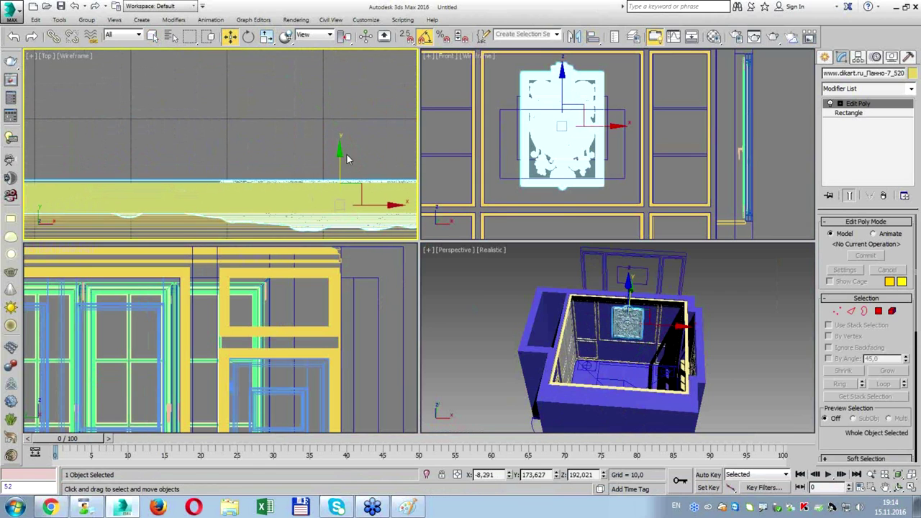
Orbit the Perspective view to check the panel's placement, then select the wall mouldings for visibility options.
click(482, 268)
key(alt+w)
alt+middle_drag(461, 288, 481, 268)
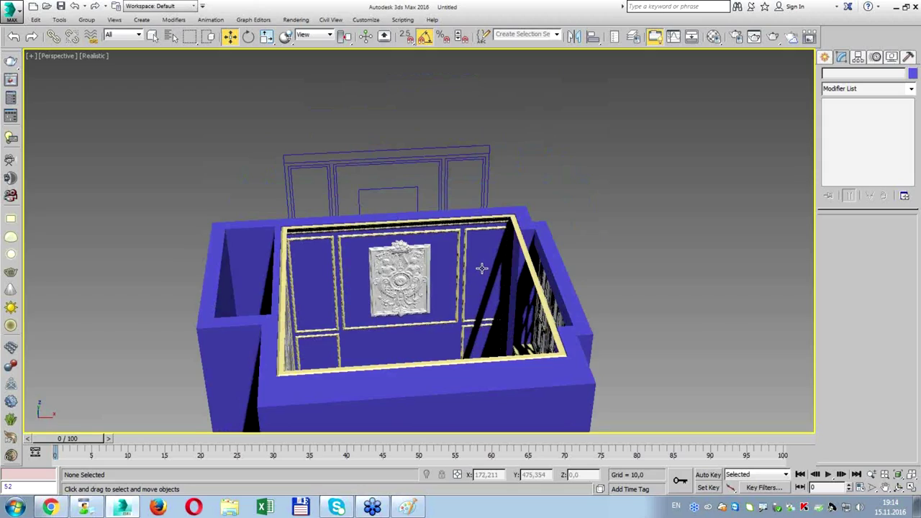
scroll(475, 263, up, 2)
scroll(431, 244, up, 2)
scroll(395, 224, up, 4)
click(395, 223)
mouse_move(395, 223)
alt+middle_down()
mouse_move(427, 250)
mouse_move(372, 216)
mouse_move(356, 220)
mouse_move(383, 234)
alt+middle_up()
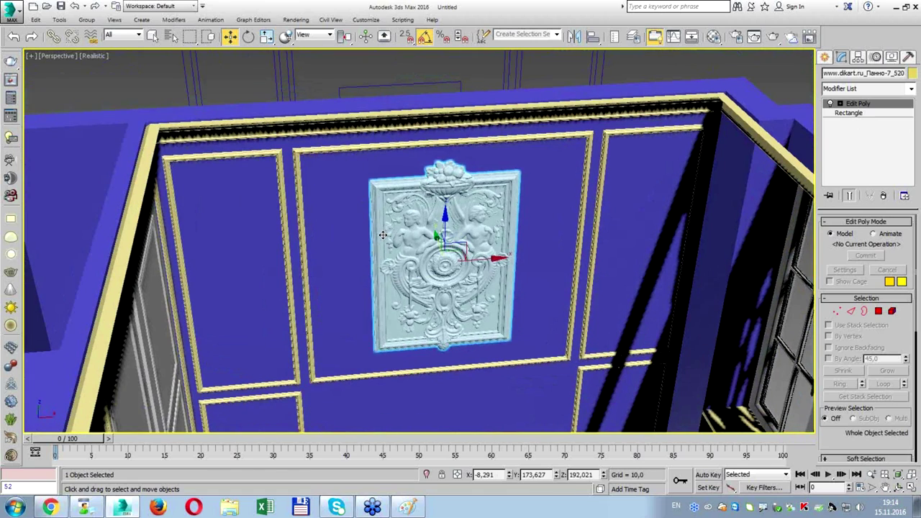
scroll(420, 305, down, 5)
alt+middle_drag(421, 305, 734, 85)
click(734, 85)
click(460, 152)
right_click(461, 153)
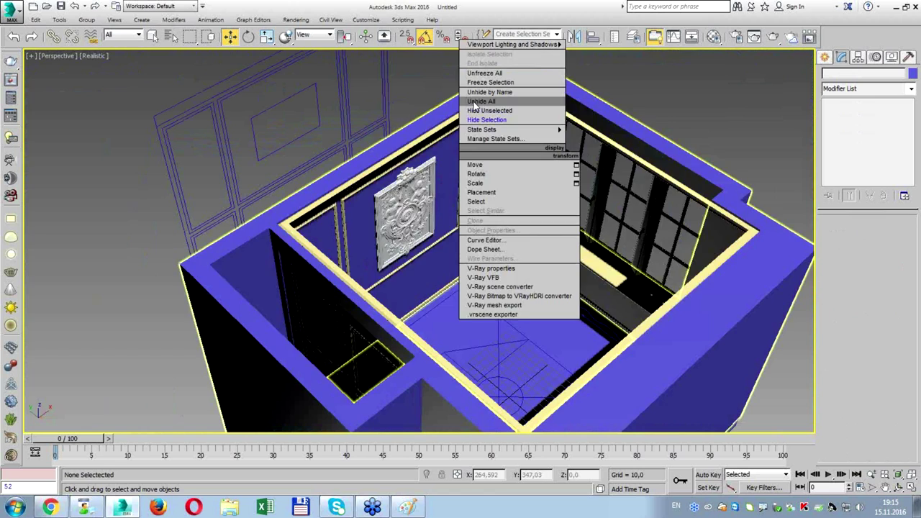
Unhide all objects, including the ceiling, and zoom every view to fit the whole model.
click(504, 108)
key(z)
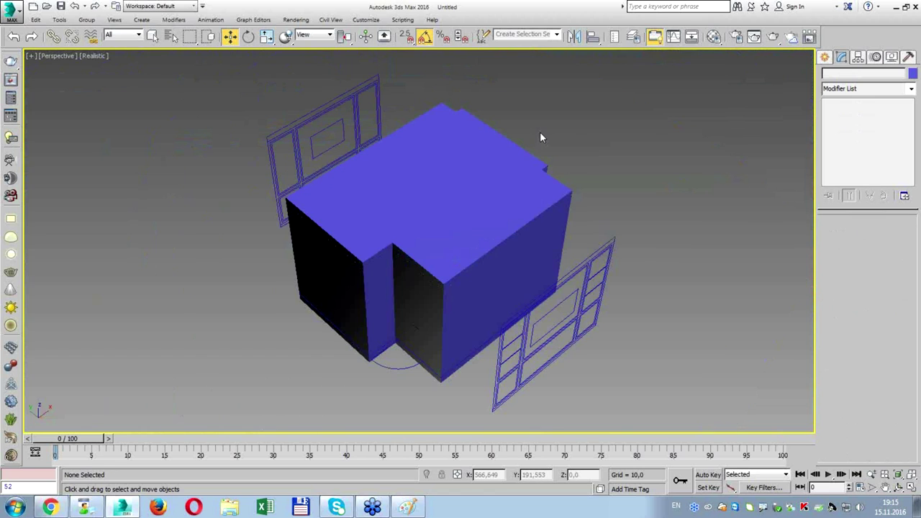
click(825, 57)
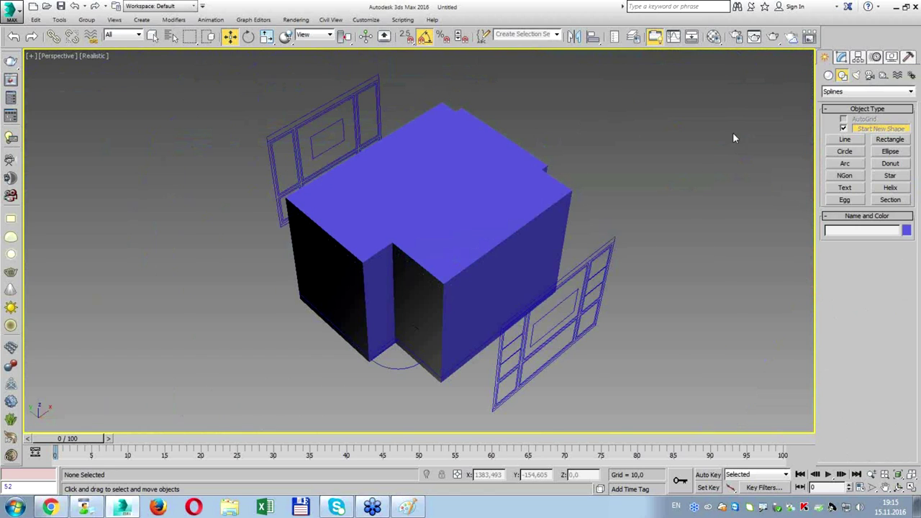
key(alt+w)
click(695, 151)
key(ctrl+shift+z)
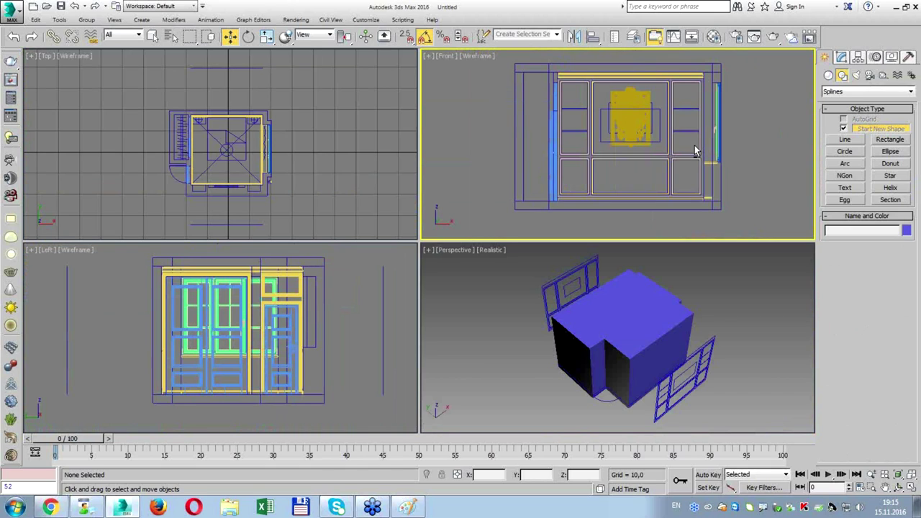
Create a physical camera in the Top view just below the room, aimed up into it.
click(870, 75)
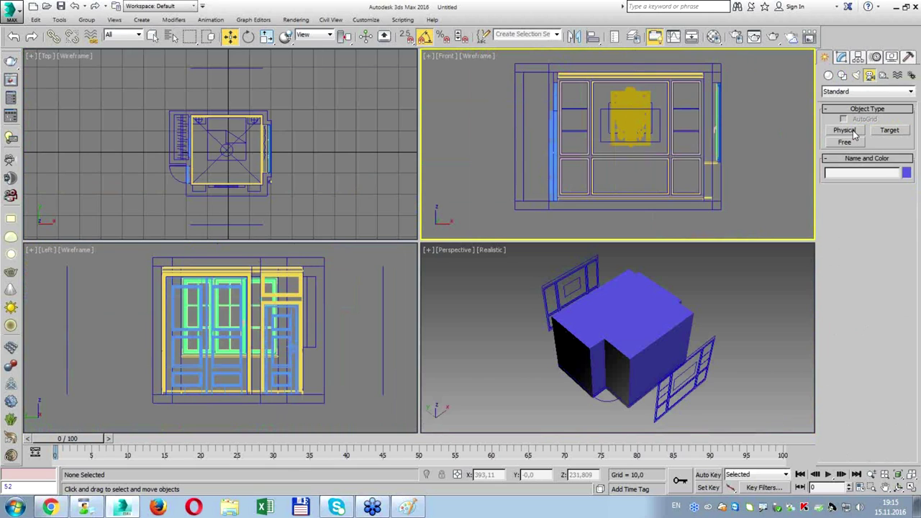
click(852, 134)
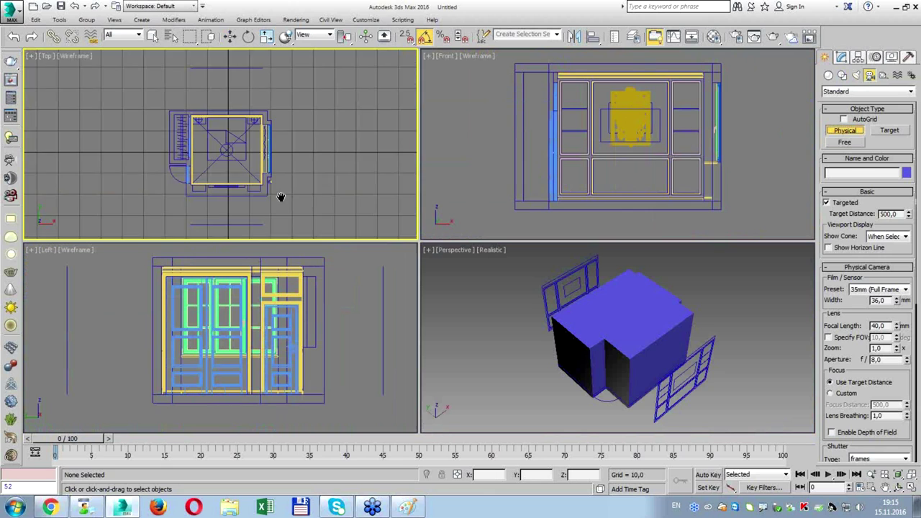
scroll(280, 200, up, 3)
drag(208, 154, 282, 150)
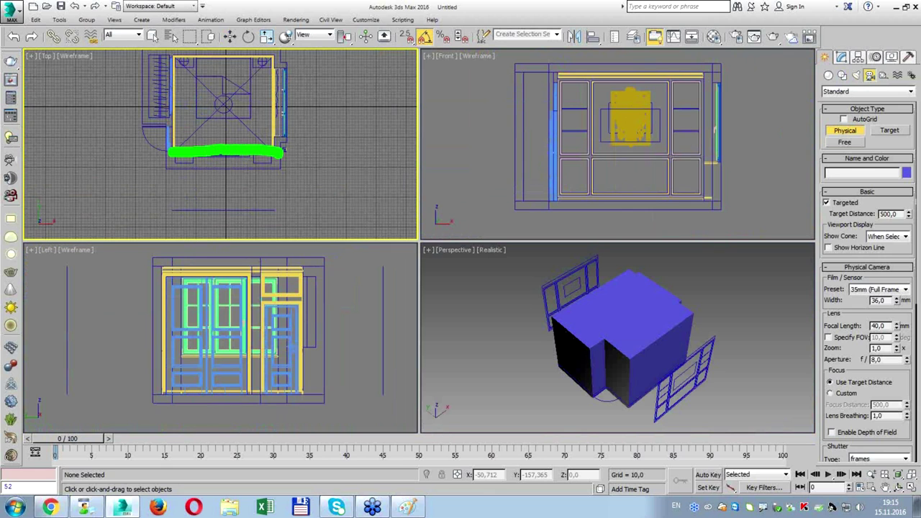
key(alt+w)
scroll(448, 335, up, 2)
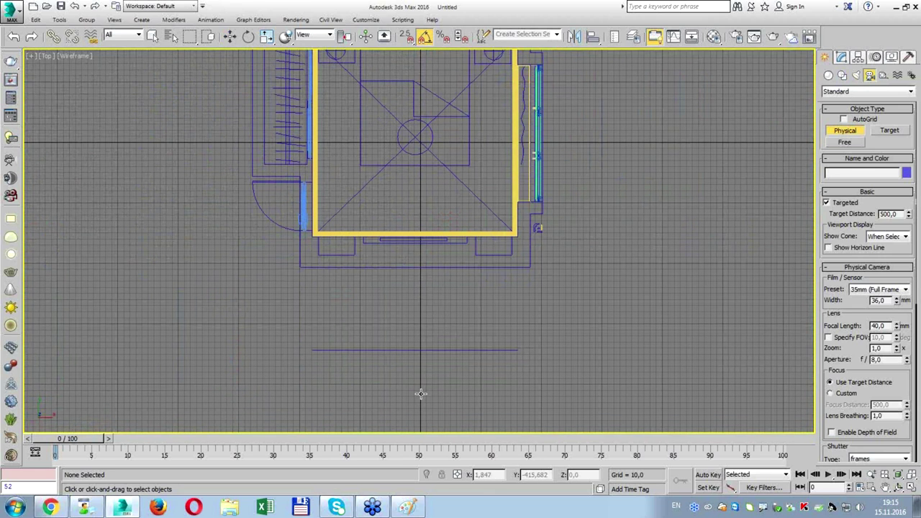
drag(421, 393, 420, 141)
key(g)
Change the camera's focal length from 35 mm to 30 mm.
click(842, 62)
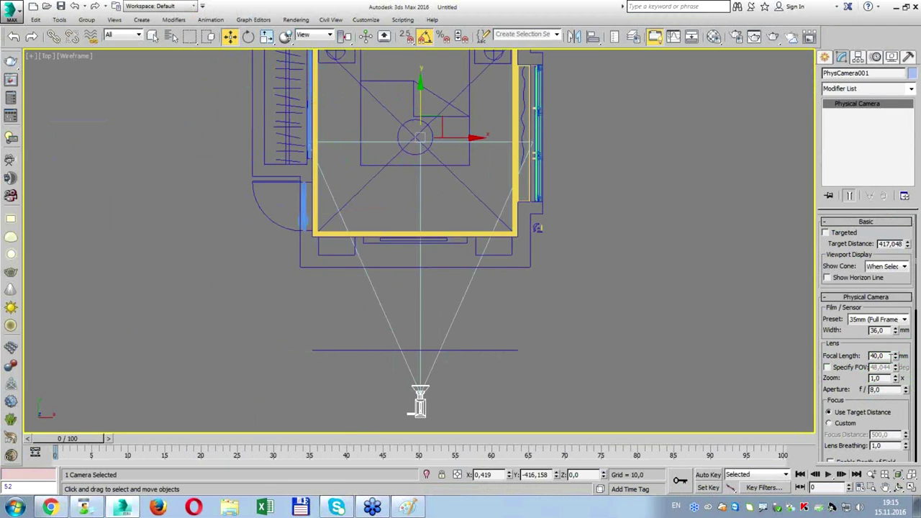
text(35)
key(Return)
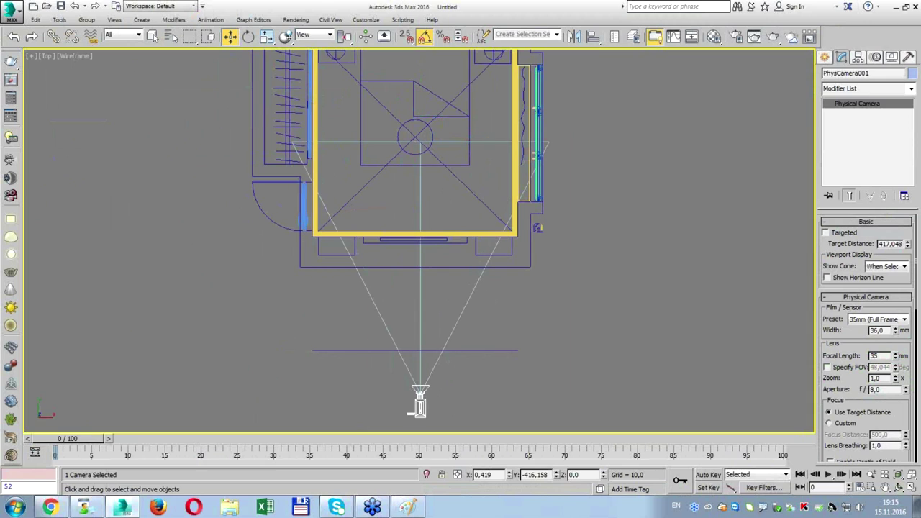
text(30)
key(Return)
Nudge PhysCamera001 slightly farther south of the room in the Top view.
middle_drag(375, 428, 378, 398)
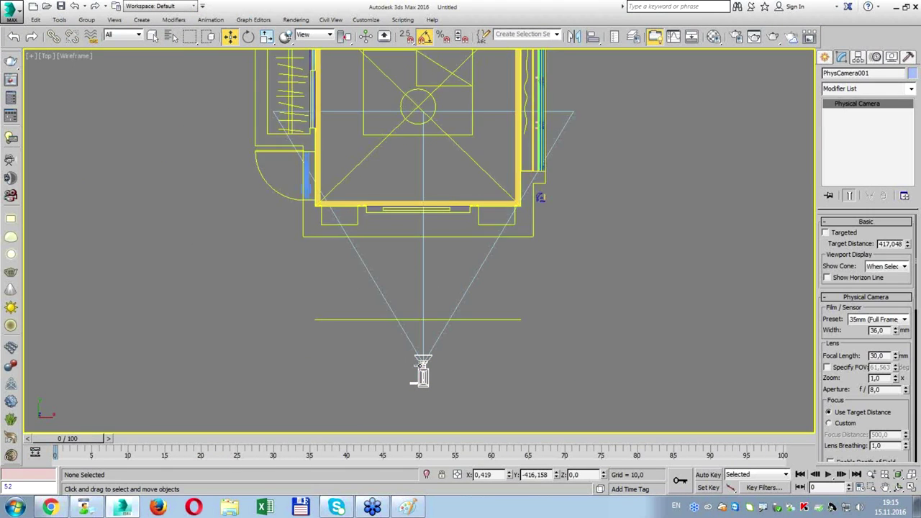
scroll(437, 294, down, 3)
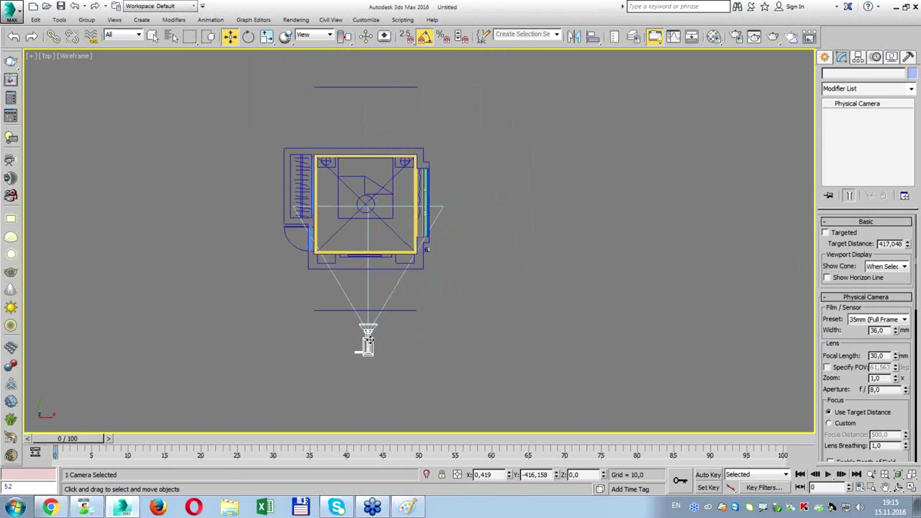
drag(344, 36, 344, 58)
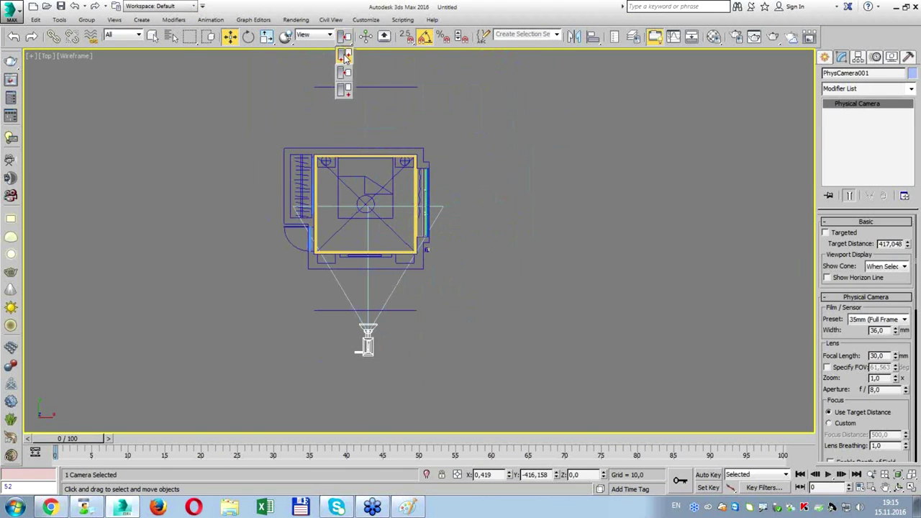
drag(365, 307, 367, 315)
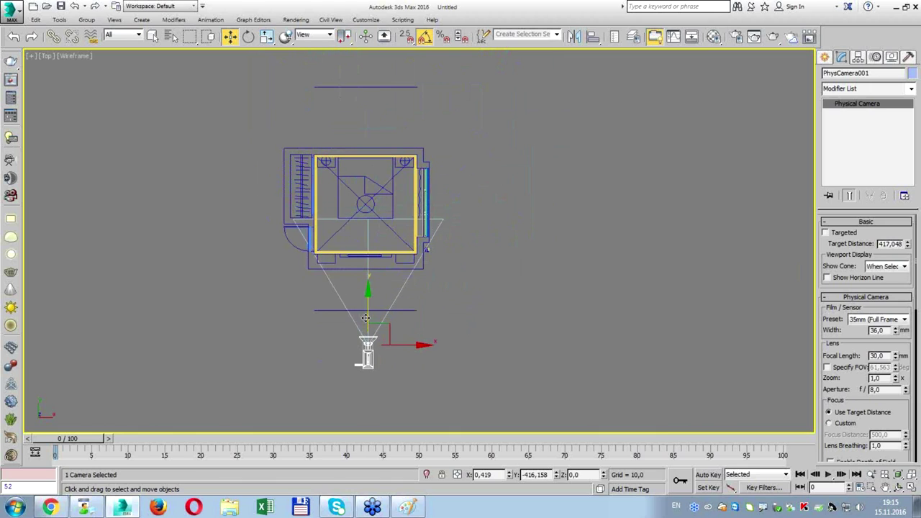
scroll(367, 314, up, 2)
drag(398, 340, 386, 321)
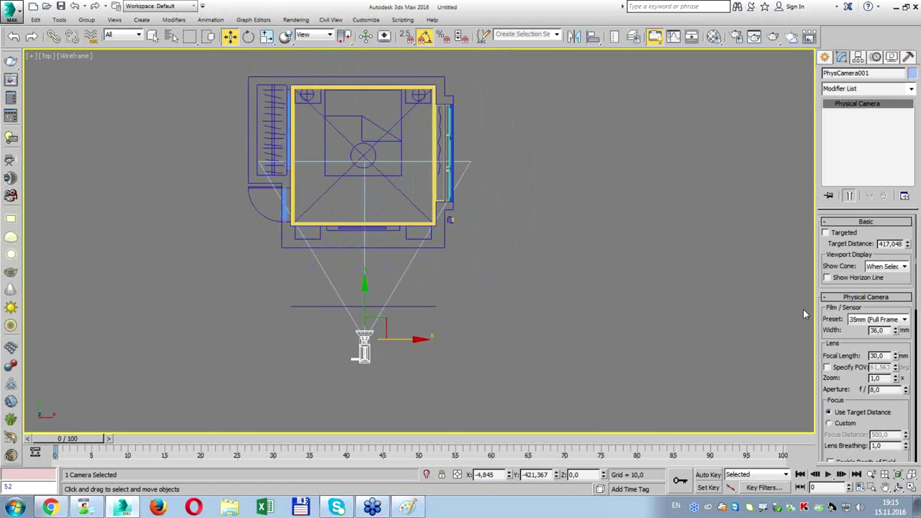
drag(835, 338, 829, 8)
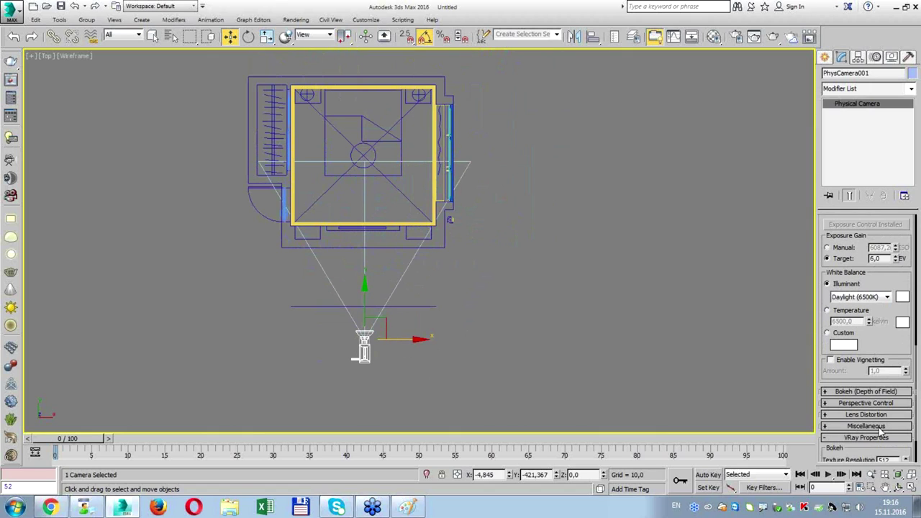
Enable PhysCamera001's clipping planes with the near clip at 275,4, framing the room in Top view.
click(860, 426)
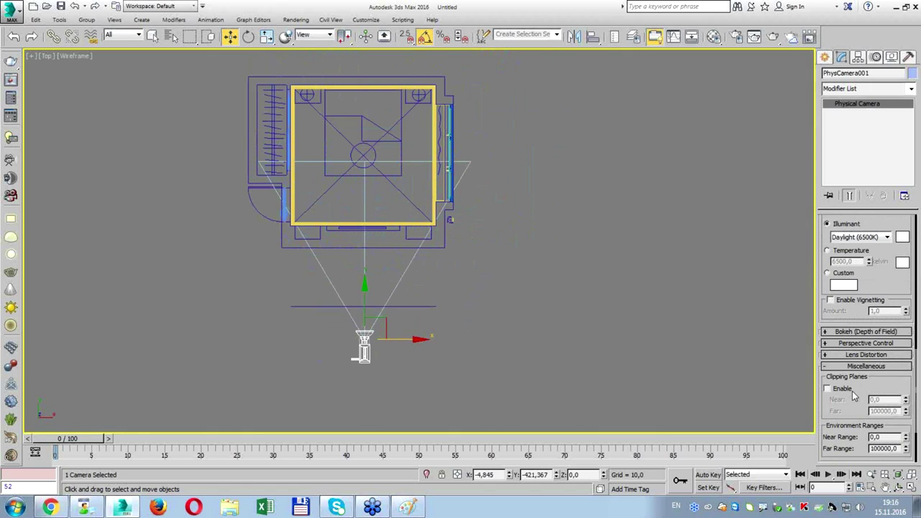
click(854, 389)
scroll(410, 247, up, 4)
scroll(410, 247, up, 3)
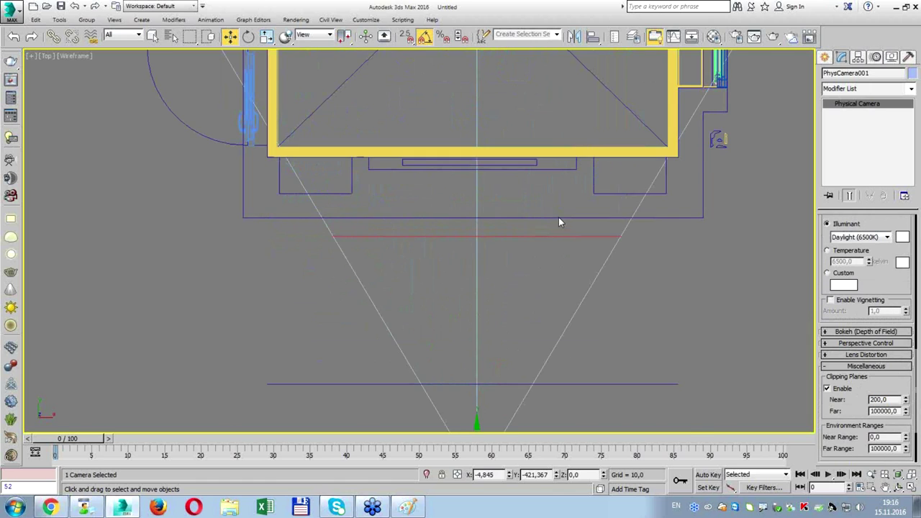
middle_drag(558, 217, 558, 286)
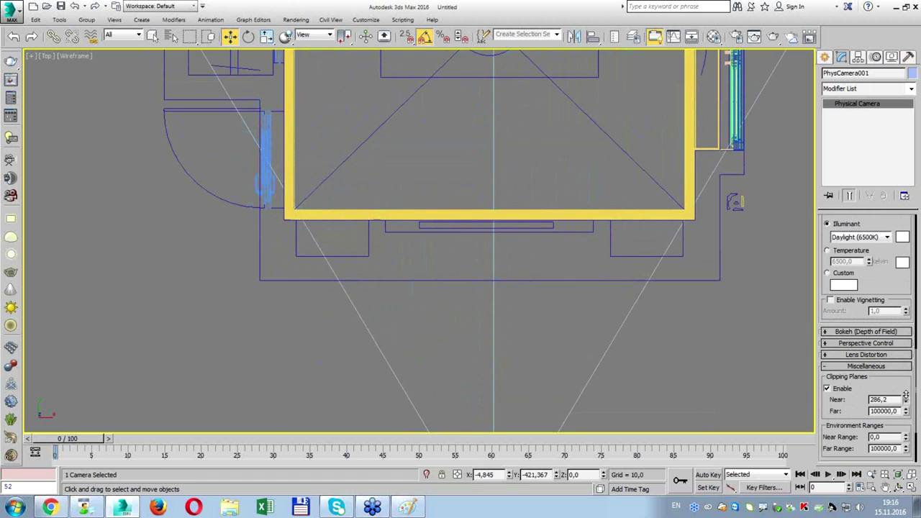
middle_drag(785, 240, 688, 236)
scroll(602, 210, up, 3)
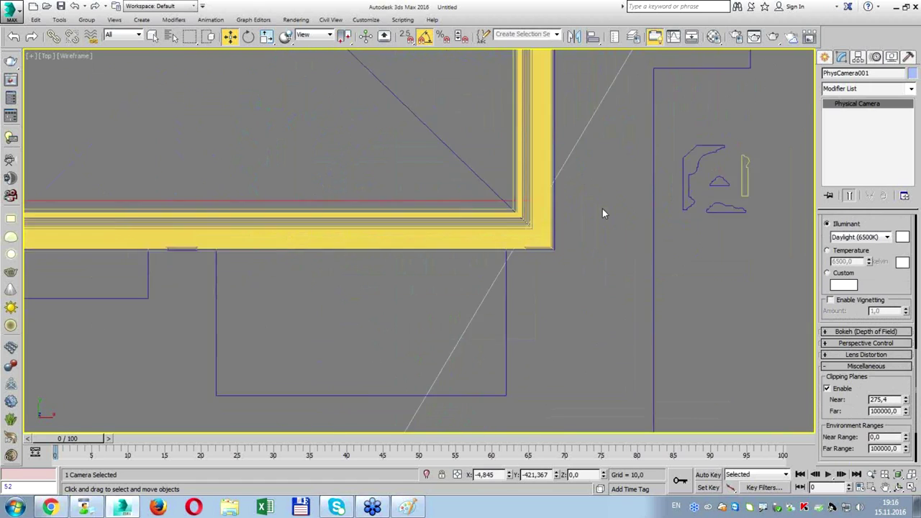
scroll(594, 206, up, 3)
scroll(547, 212, up, 3)
Switch the Perspective viewport to look through PhysCamera001.
key(alt+w)
right_click(643, 320)
key(alt+w)
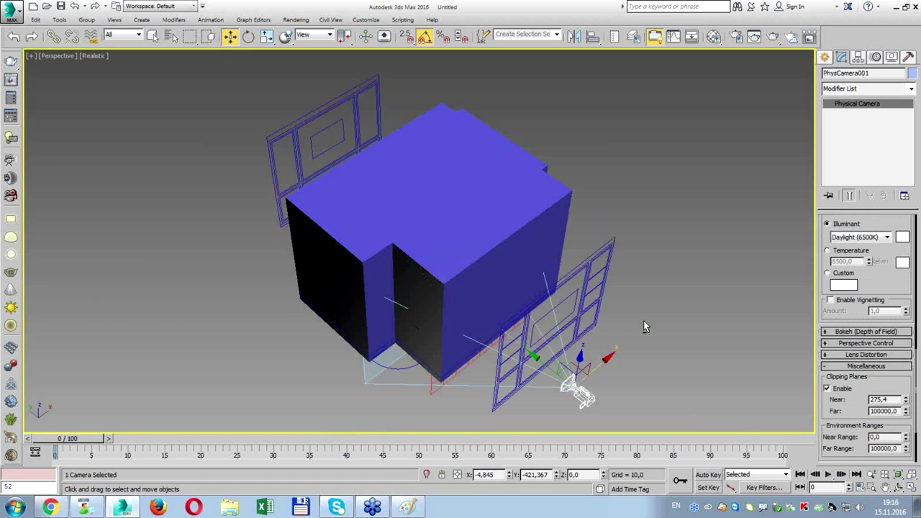
key(c)
key(alt+w)
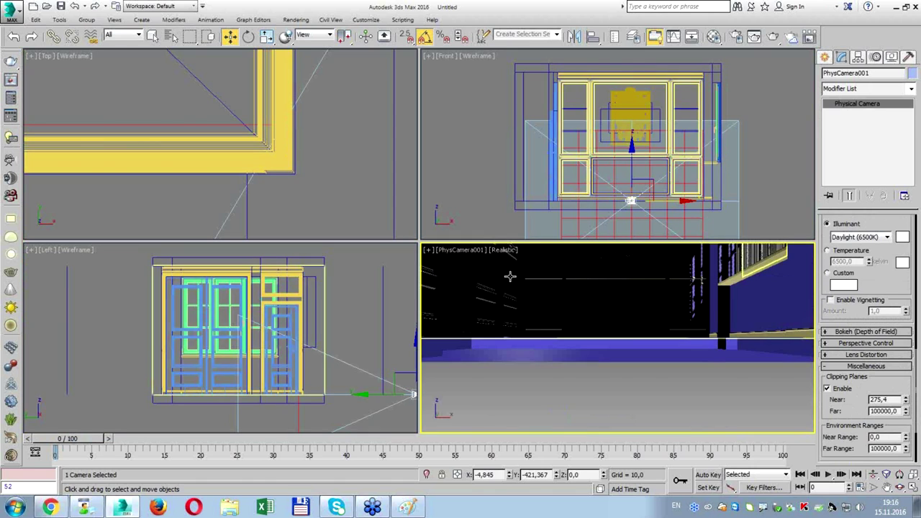
Shade the camera view and raise the camera until the whole back wall is visible.
click(501, 254)
click(508, 269)
scroll(349, 363, down, 2)
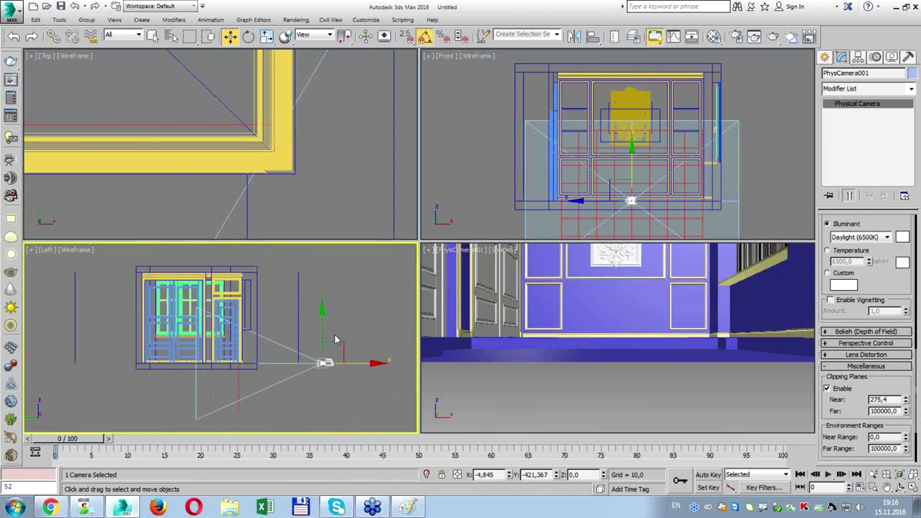
mouse_move(325, 332)
mouse_down()
mouse_move(325, 291)
mouse_move(341, 289)
mouse_up()
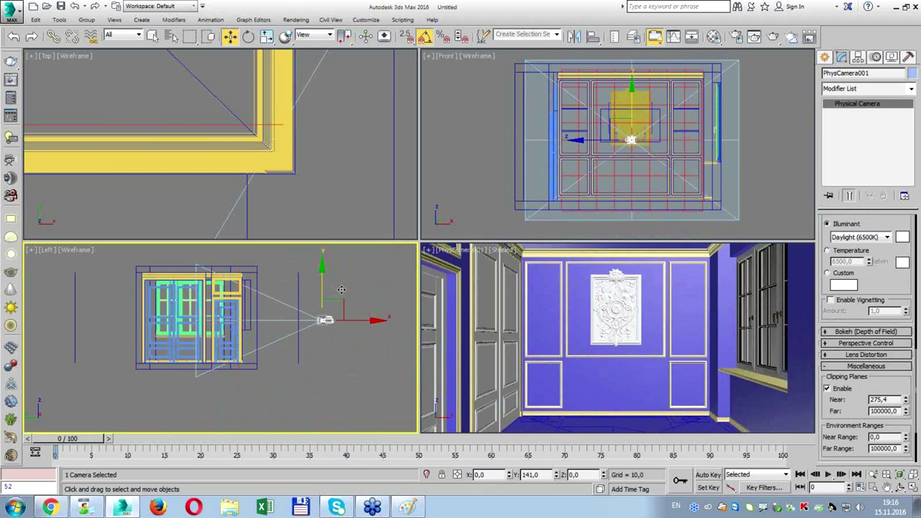
middle_click(637, 350)
key(alt+w)
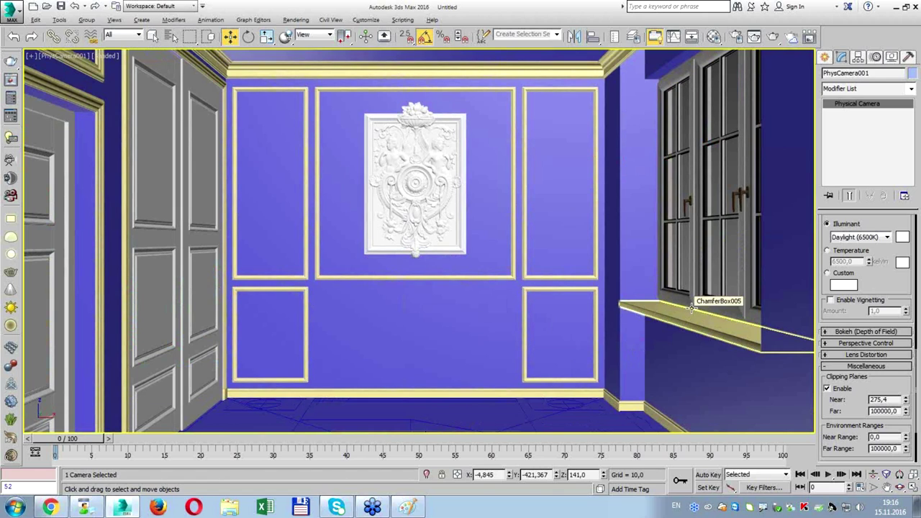
Set the camera's exposure gain target to 10 EV and review the framed camera view.
click(853, 366)
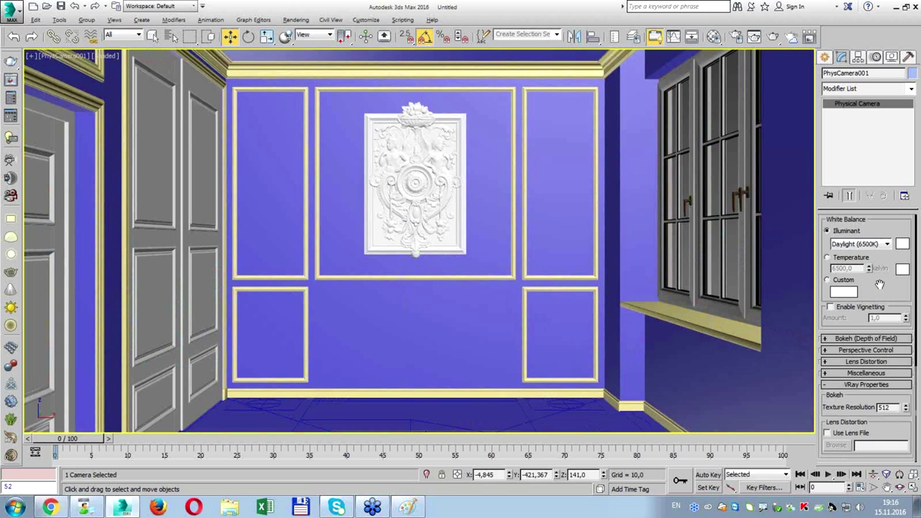
scroll(882, 275, up, 5)
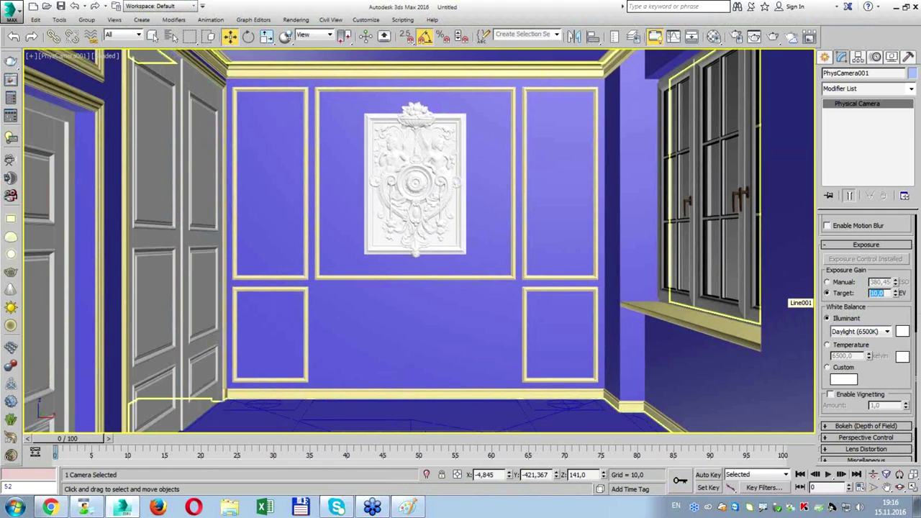
key(Return)
key(alt+w)
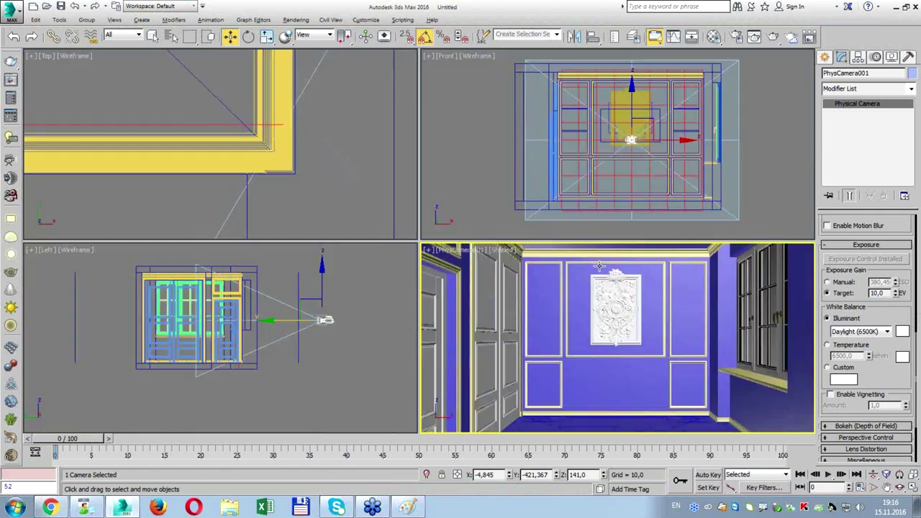
click(471, 230)
right_click(561, 335)
key(alt+w)
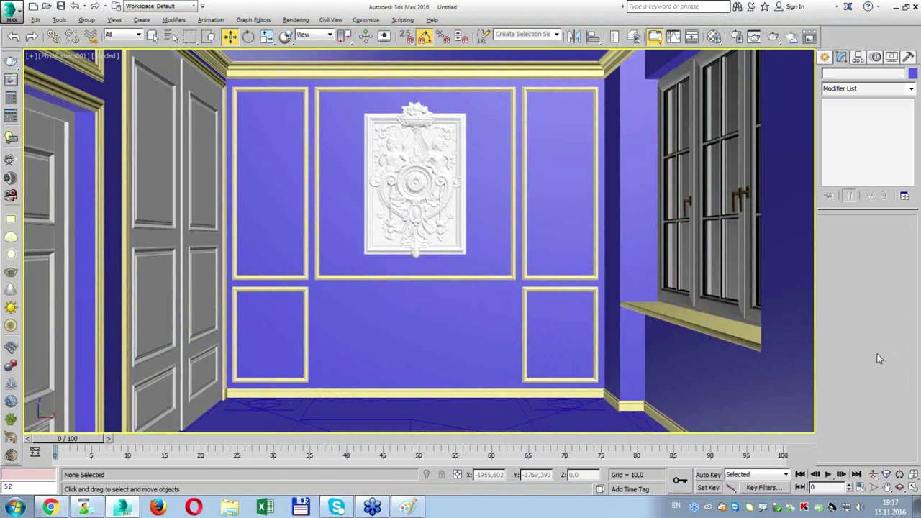
key(alt+w)
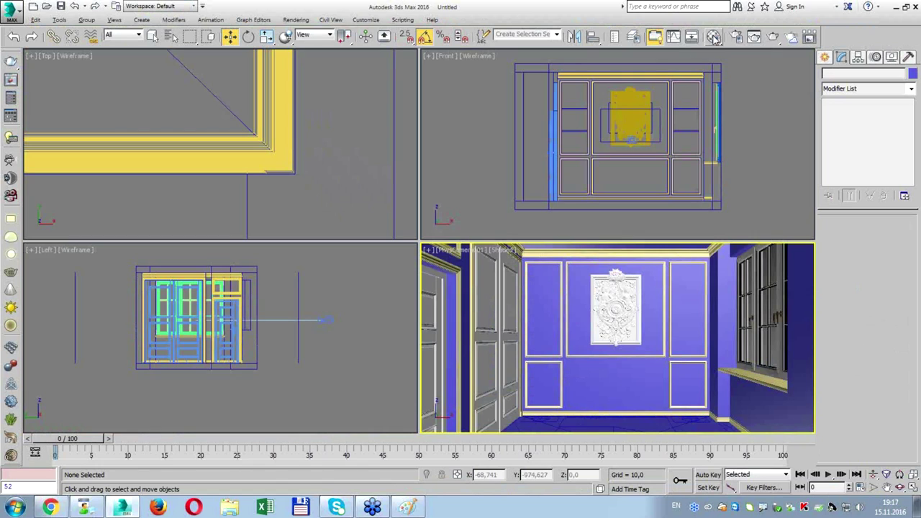
key(ctrl+shift+z)
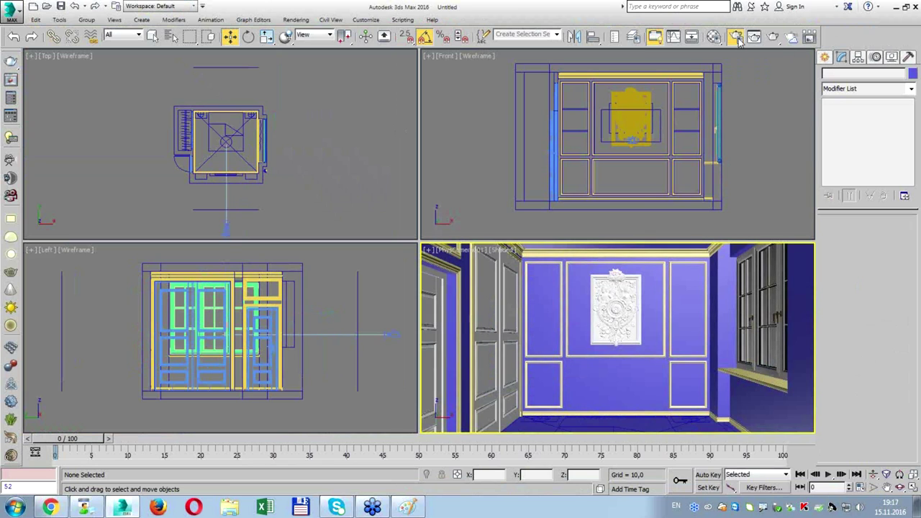
Choose V-Ray Adv as the renderer, then try ActiveShade mode with V-Ray RT 3.40.01.
click(735, 36)
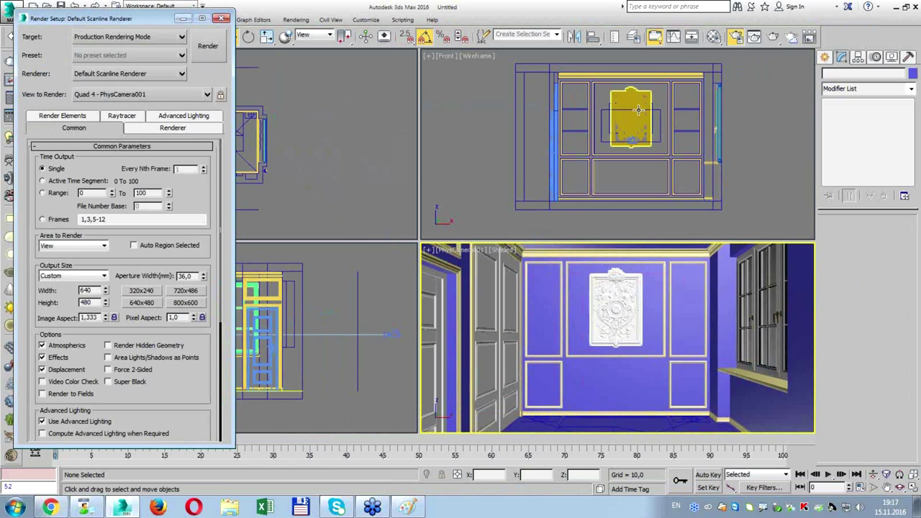
click(108, 76)
click(103, 167)
click(108, 37)
click(107, 75)
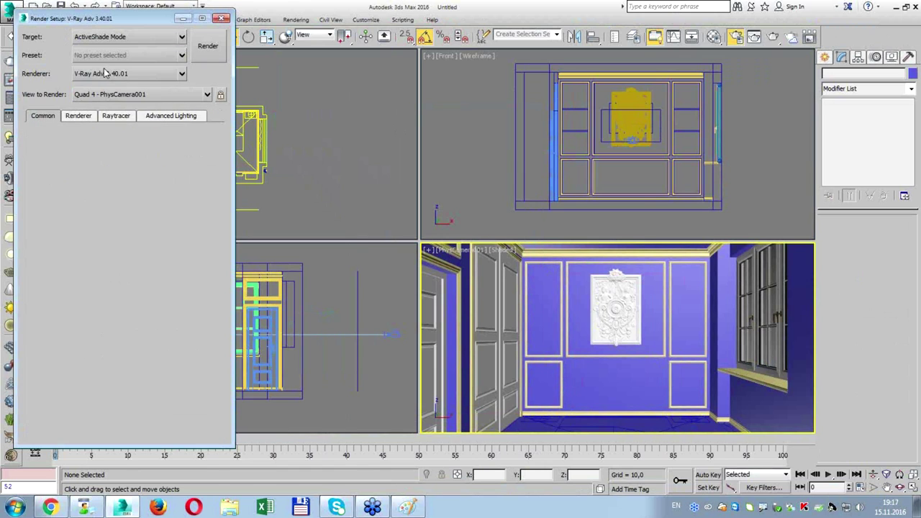
click(107, 75)
click(108, 122)
Disable VRayProxy, X-Ref, displacement and motion blur in V-Ray RT, then return to Production Rendering Mode.
click(84, 118)
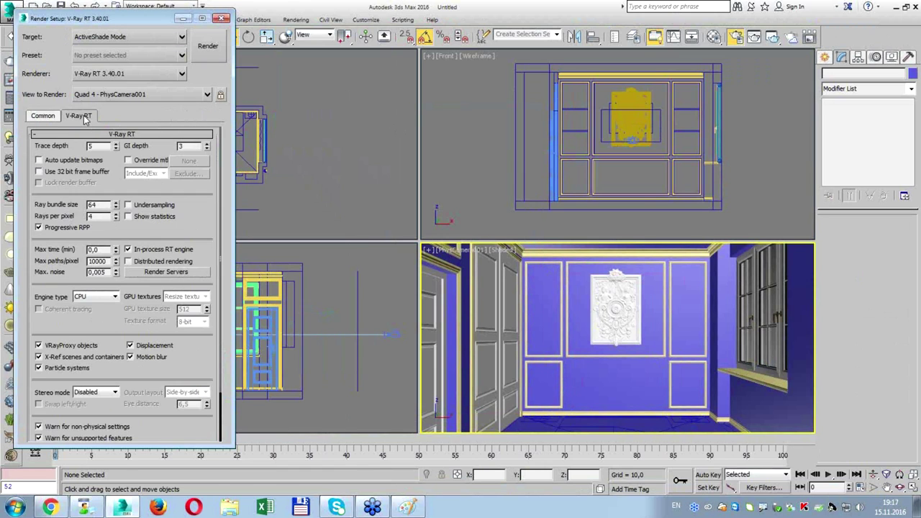
click(50, 358)
click(50, 346)
click(130, 346)
click(130, 356)
click(44, 115)
drag(112, 22, 163, 21)
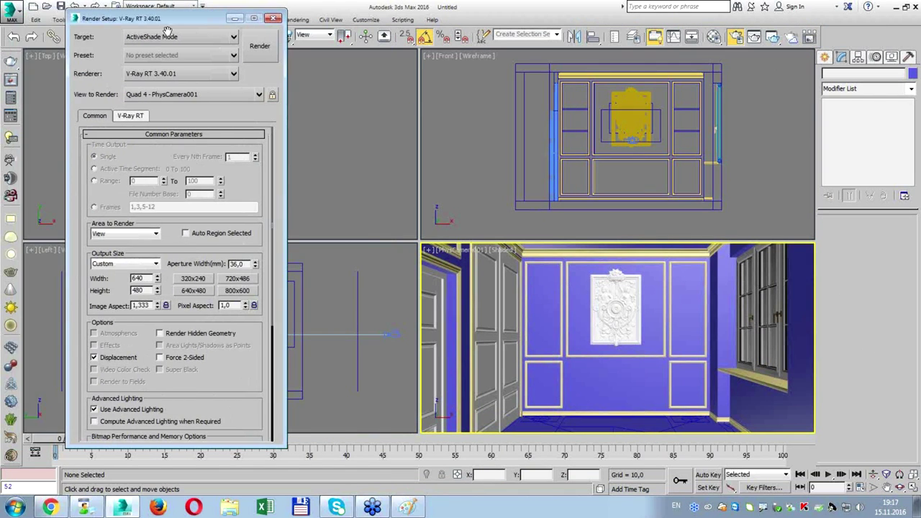
click(165, 37)
click(165, 49)
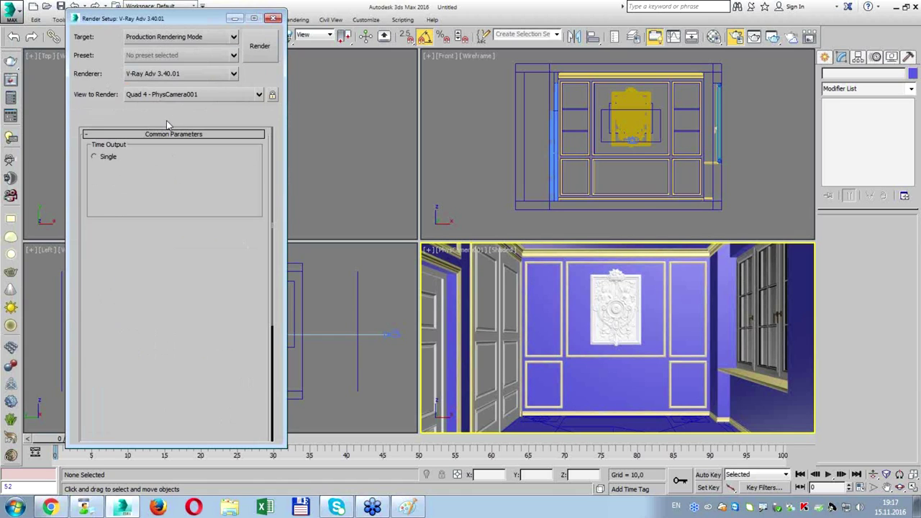
Set the colour-mapping burn value to 0,75 and run a brief test render of the camera view.
click(133, 118)
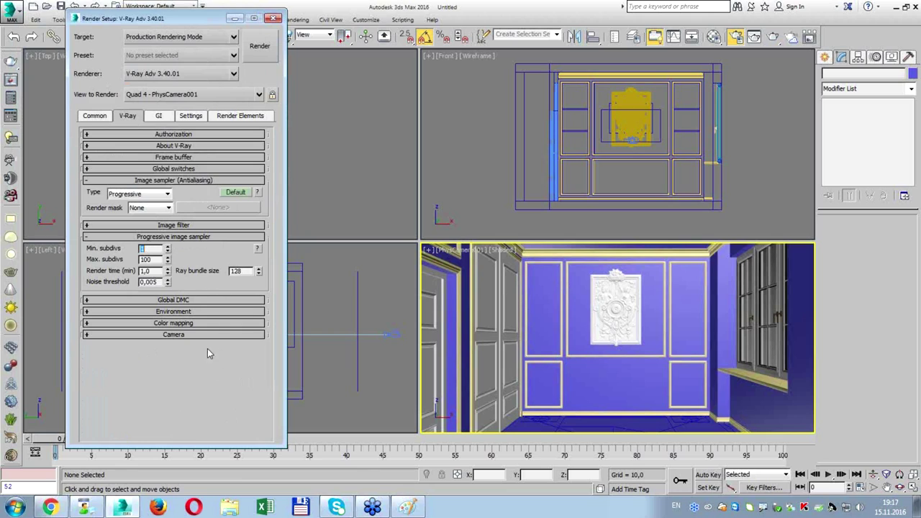
click(201, 325)
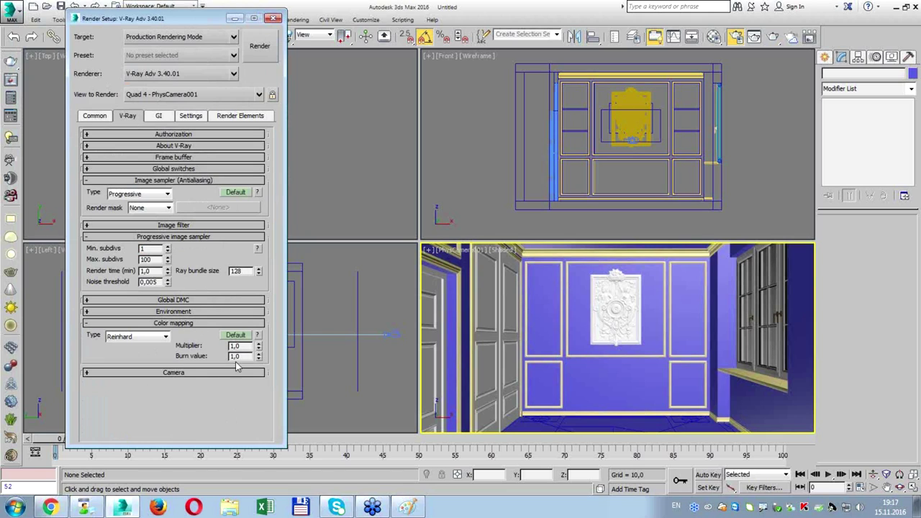
double_click(230, 356)
text(,75)
click(263, 54)
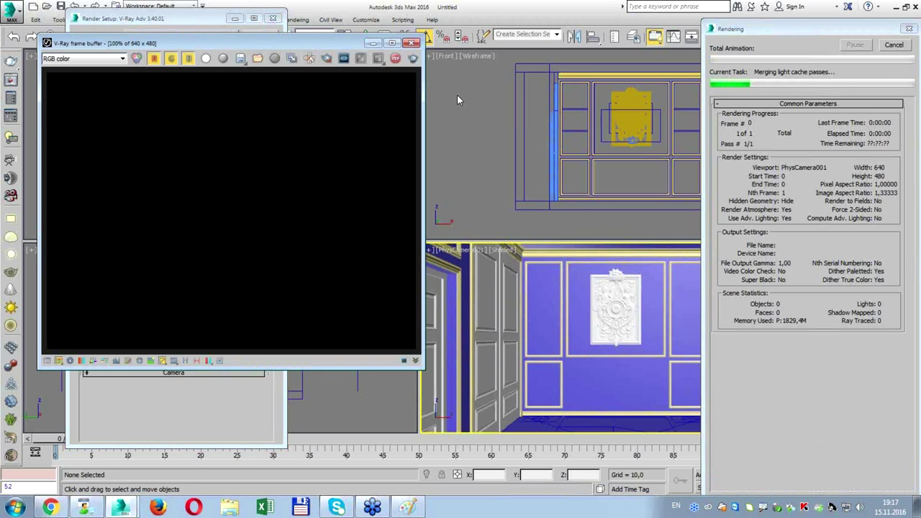
key(Escape)
click(412, 43)
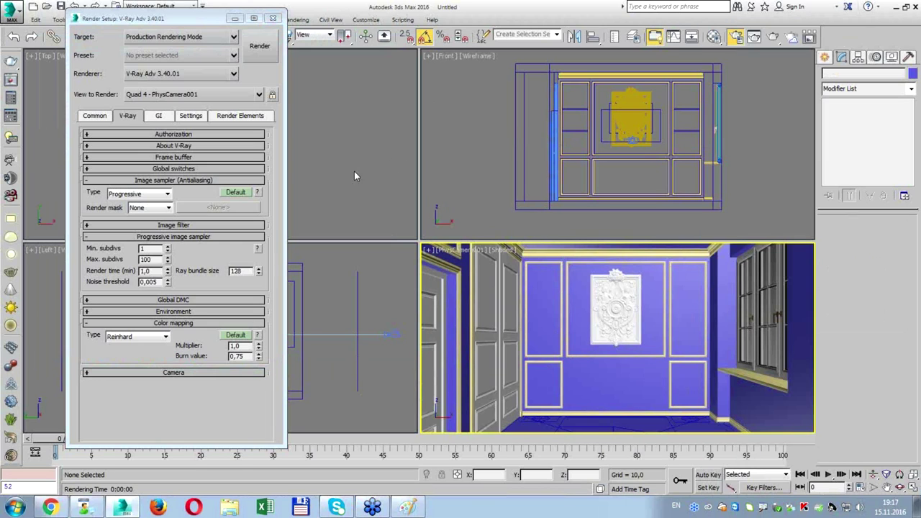
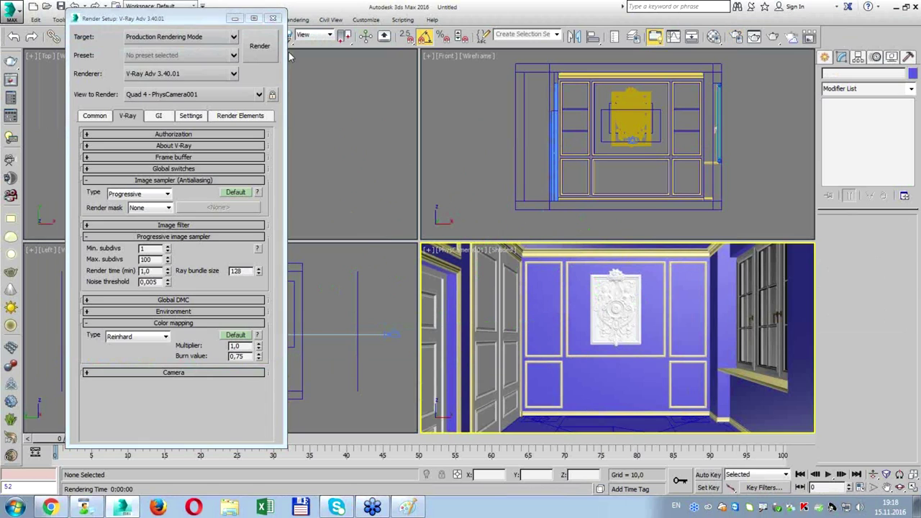
Close Render Setup and create a VRaySun in the Top view with an automatic VRaySky environment.
click(274, 18)
click(347, 130)
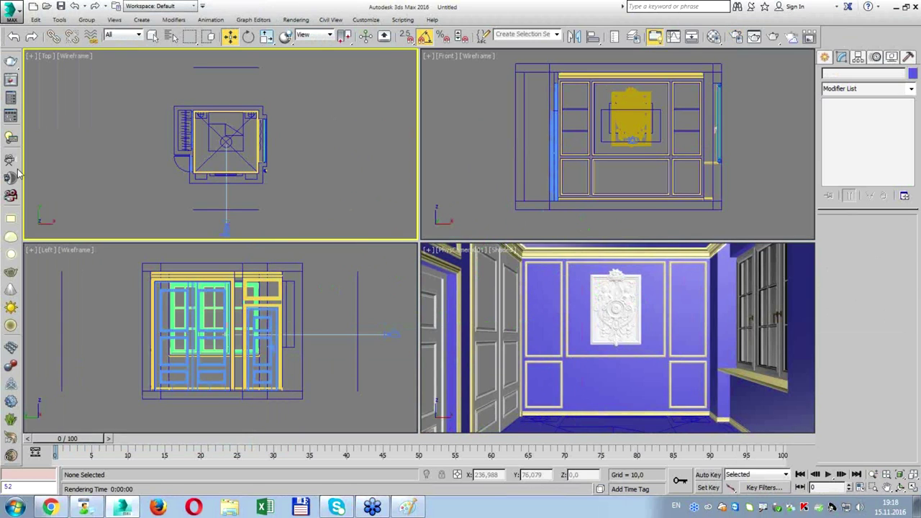
click(11, 309)
drag(329, 194, 226, 140)
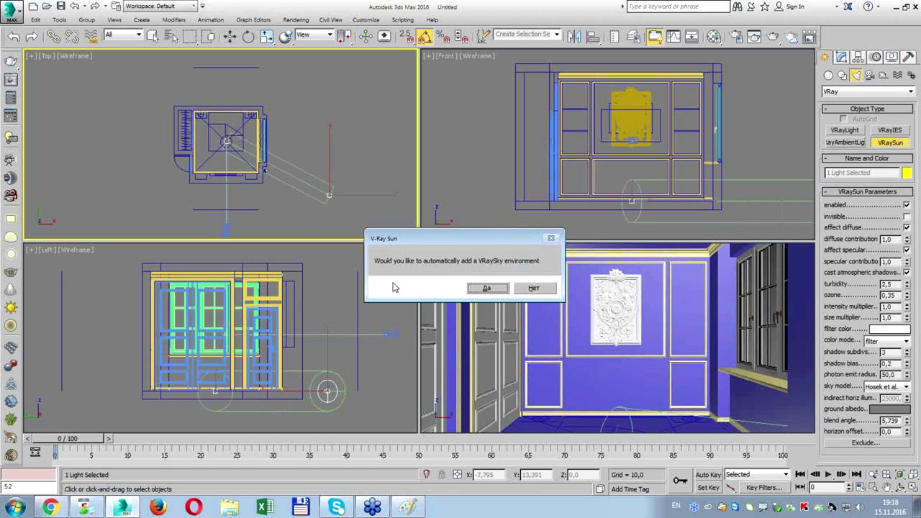
click(477, 287)
Raise the sun high above the room in the Front view.
scroll(569, 172, down, 2)
scroll(569, 172, down, 3)
key(w)
drag(621, 185, 621, 134)
Start a test render of the camera view, then cancel it and close the frame buffer.
right_click(647, 330)
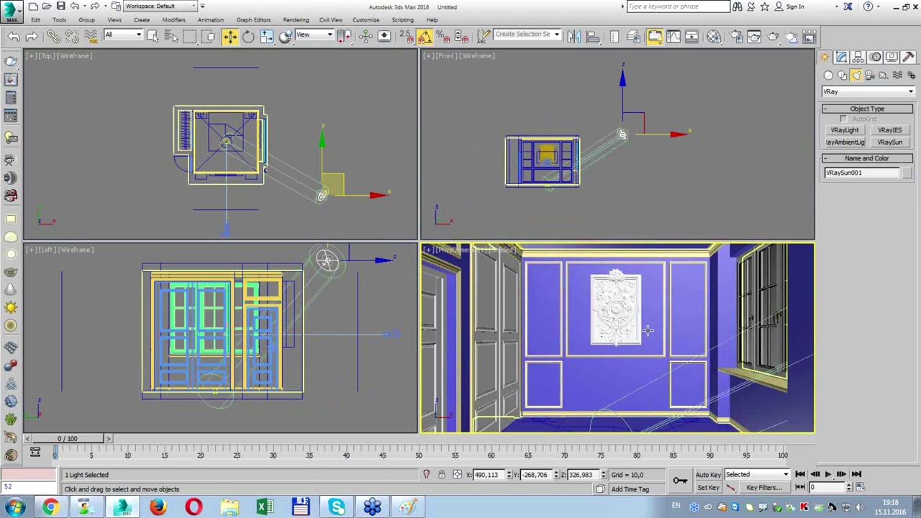
click(774, 37)
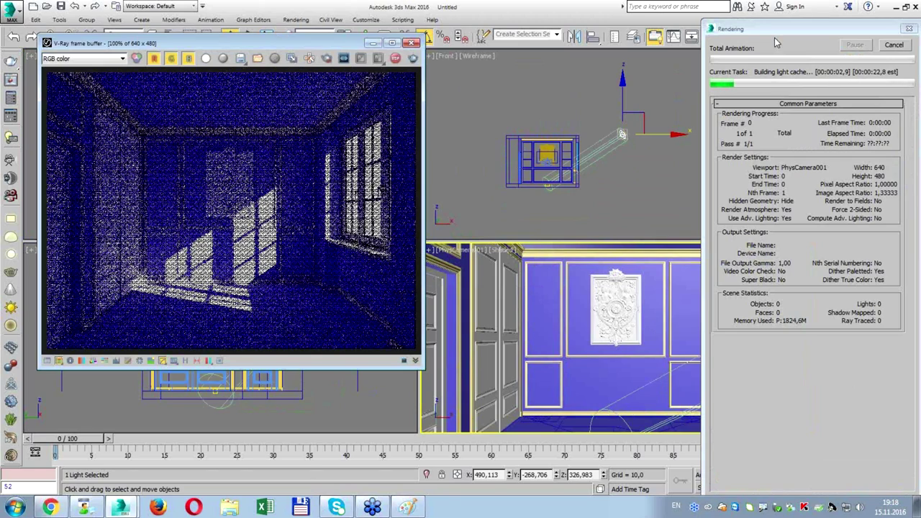
key(Escape)
click(412, 43)
Clear the selection and maximize the camera view.
mouse_move(507, 133)
mouse_down()
mouse_move(494, 172)
mouse_move(487, 164)
mouse_up()
right_click(548, 222)
click(514, 220)
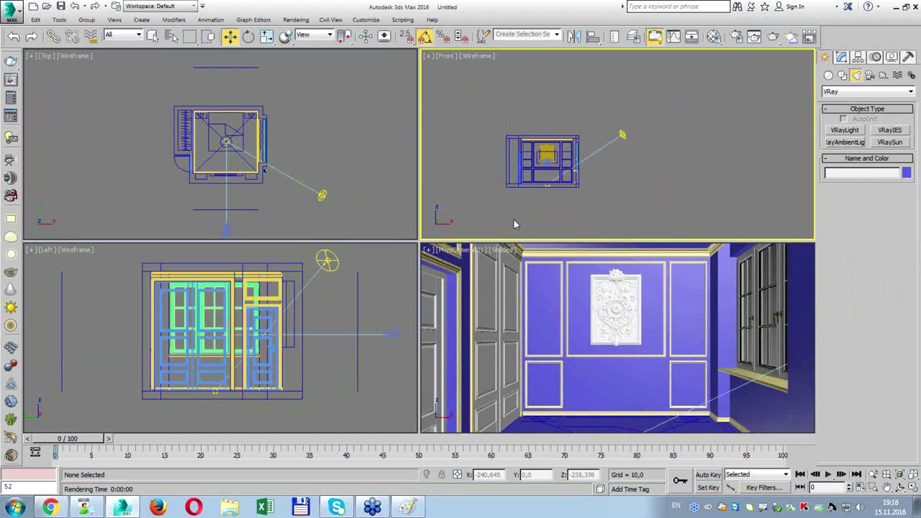
click(619, 291)
key(alt+w)
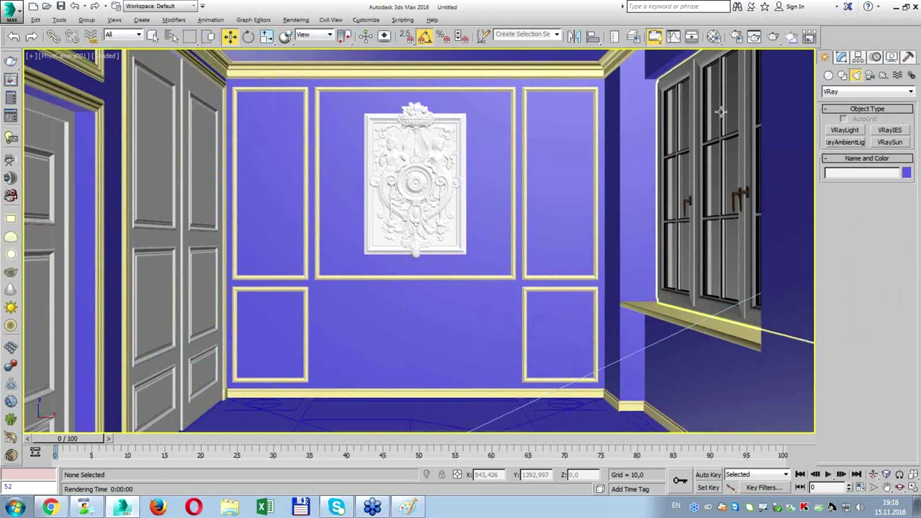
Restore the four viewports and show VRaySun001's parameters in the Modify panel, framing it in Front view.
key(alt+w)
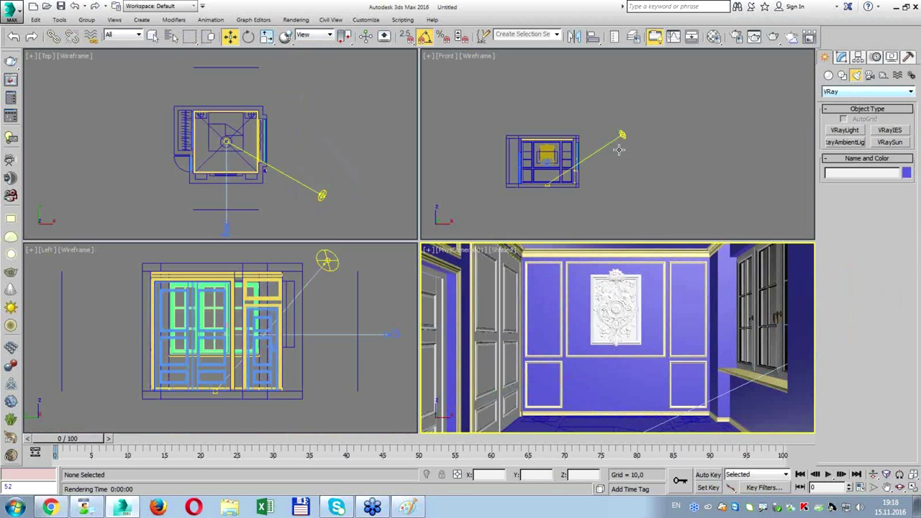
click(622, 135)
click(841, 57)
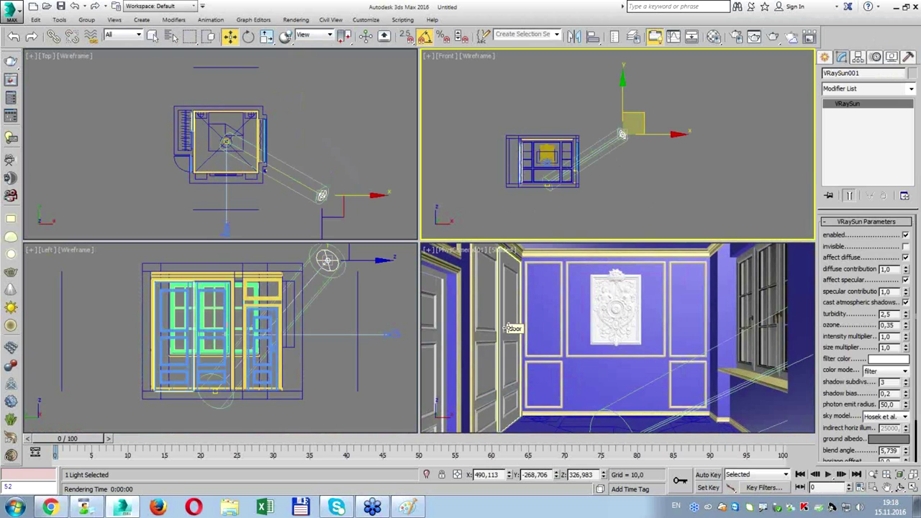
middle_drag(589, 202, 657, 145)
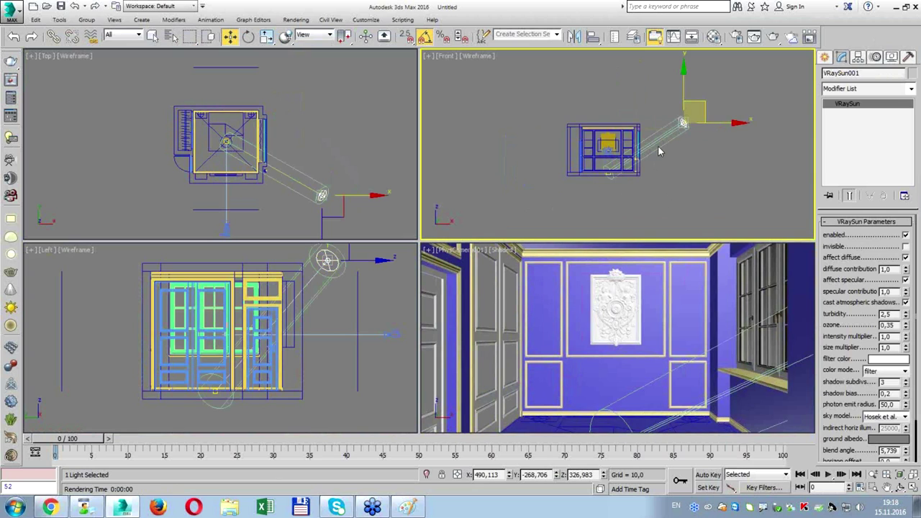
scroll(658, 146, up, 4)
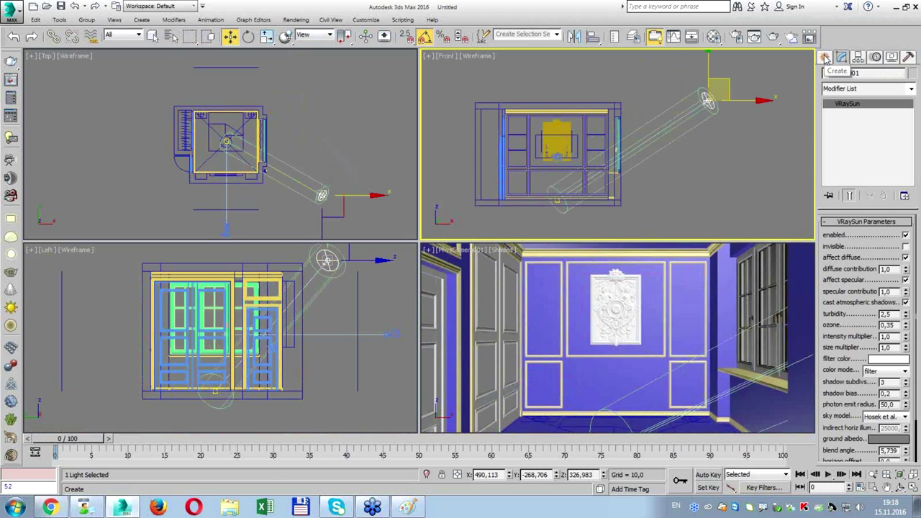
Draw a VRayLight plane over the window in the Left view.
click(825, 57)
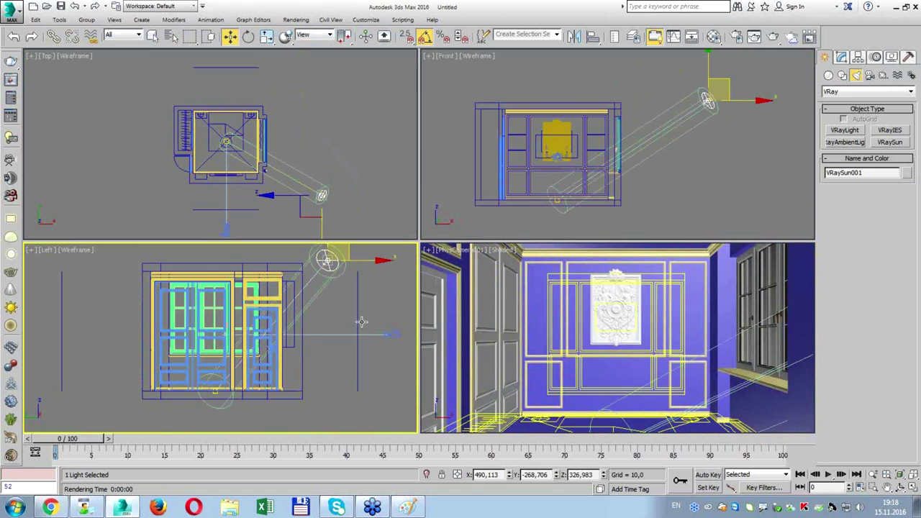
middle_drag(360, 323, 367, 324)
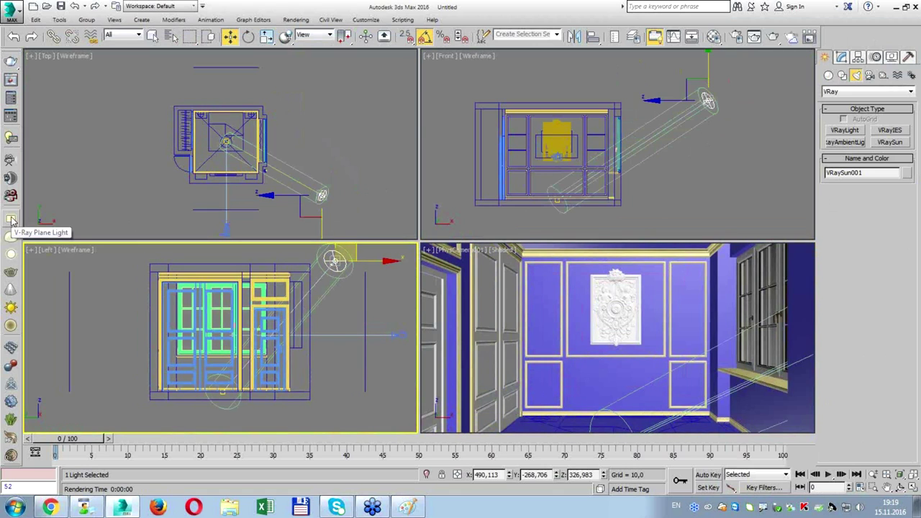
click(11, 218)
scroll(200, 295, up, 2)
scroll(200, 294, up, 1)
scroll(134, 266, up, 1)
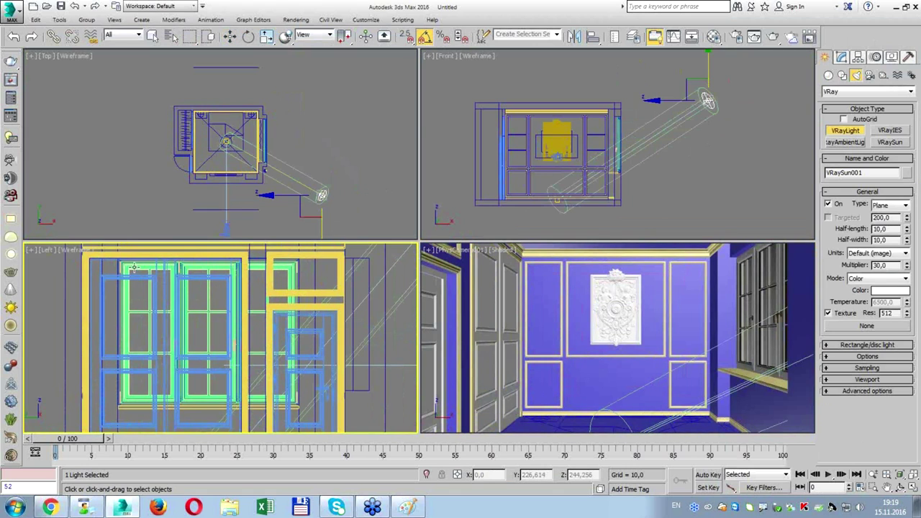
drag(128, 266, 294, 400)
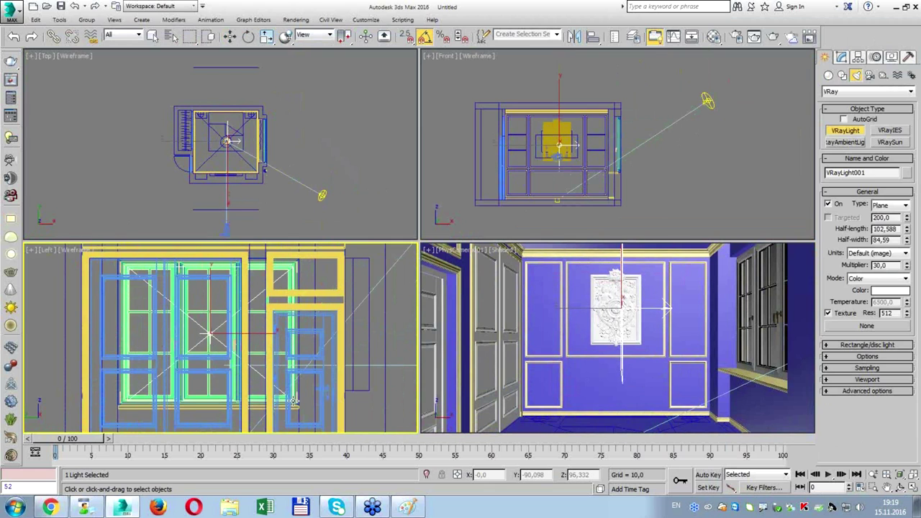
Move and rotate the plane light into the window opening, facing into the room.
scroll(238, 129, up, 3)
key(w)
mouse_move(307, 113)
mouse_down()
mouse_move(336, 113)
mouse_move(402, 166)
mouse_up()
key(e)
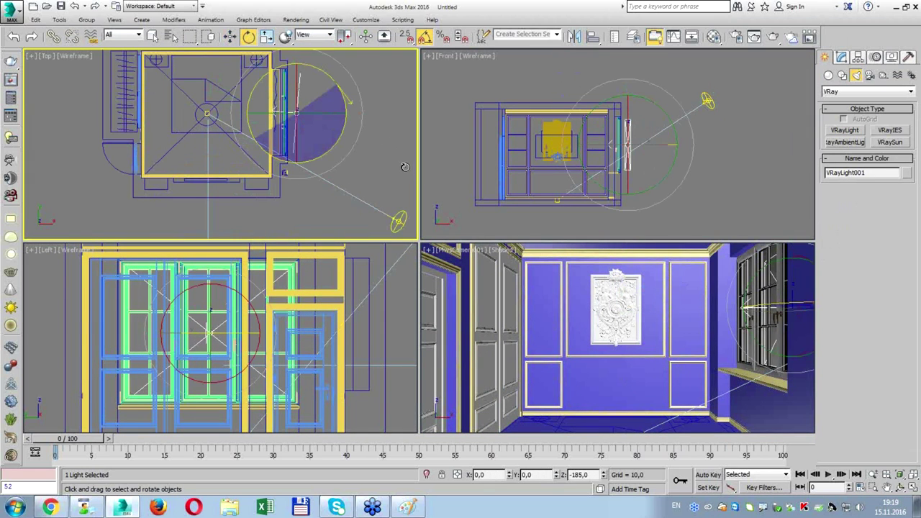
key(w)
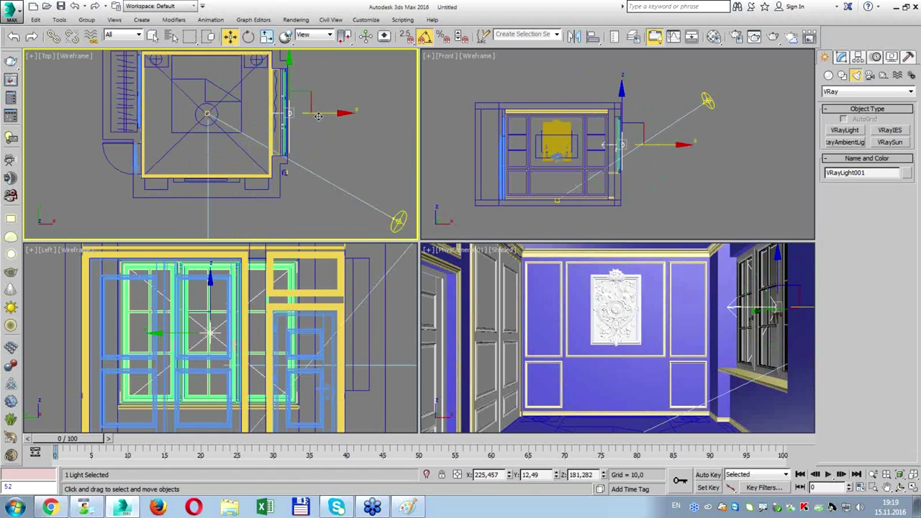
drag(398, 229, 250, 164)
mouse_move(403, 223)
mouse_down()
mouse_move(215, 116)
mouse_move(373, 198)
mouse_up()
drag(265, 108, 389, 205)
mouse_move(284, 75)
mouse_down()
mouse_move(229, 45)
mouse_move(205, 92)
mouse_up()
drag(219, 108, 176, 119)
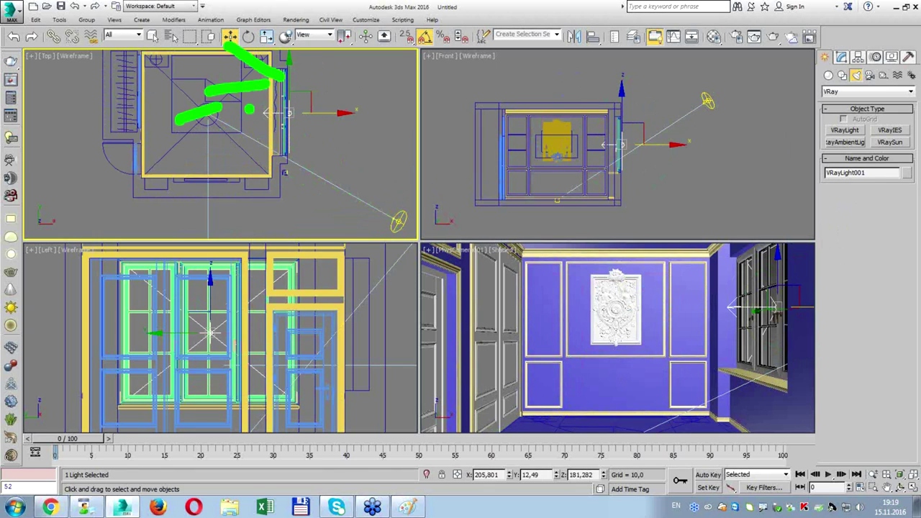
drag(248, 114, 164, 160)
drag(255, 120, 215, 166)
drag(277, 137, 237, 183)
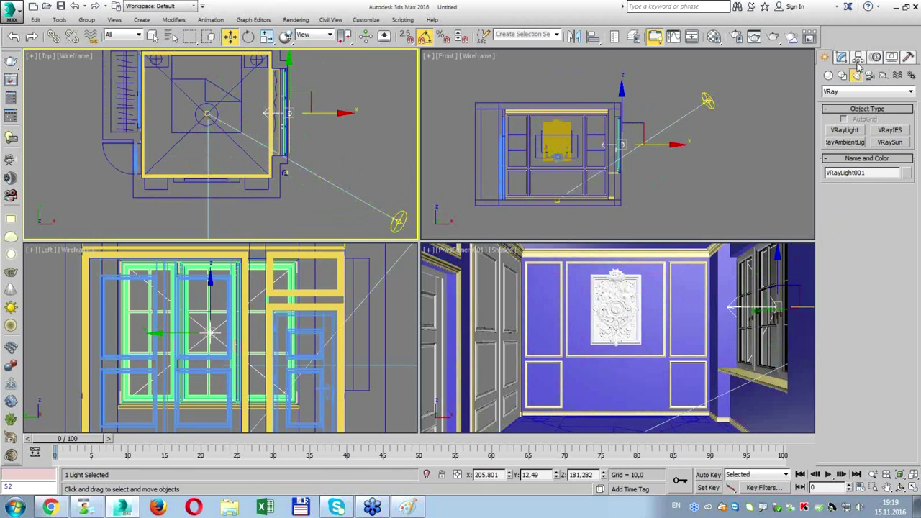
Make VRayLight001 a simple Skylight portal and start a test render.
click(841, 58)
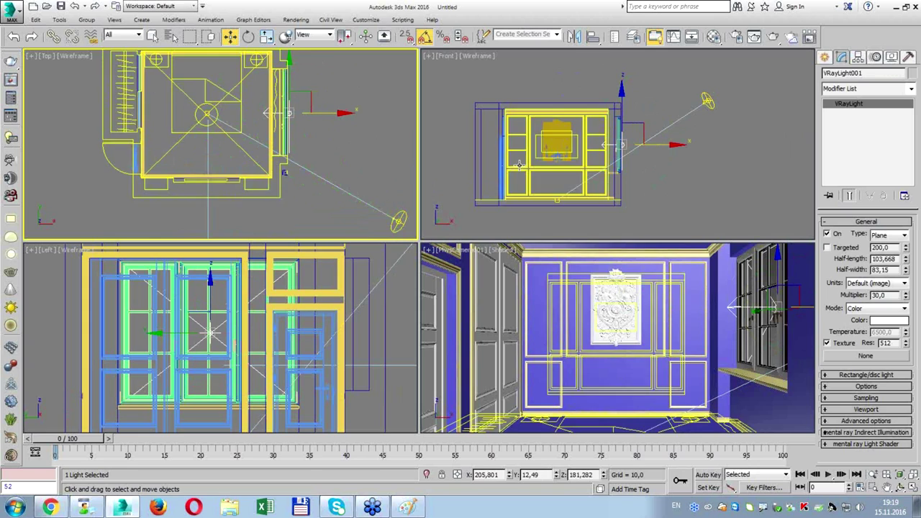
click(886, 392)
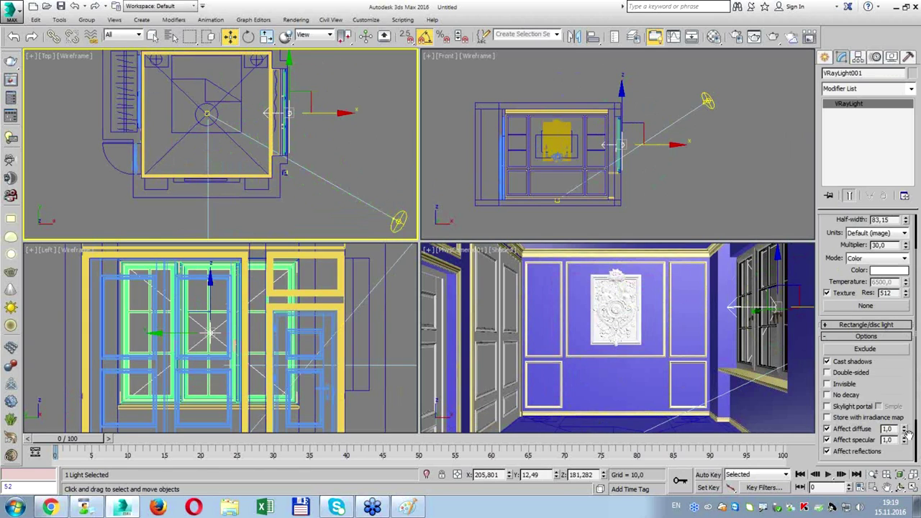
drag(899, 399, 897, 361)
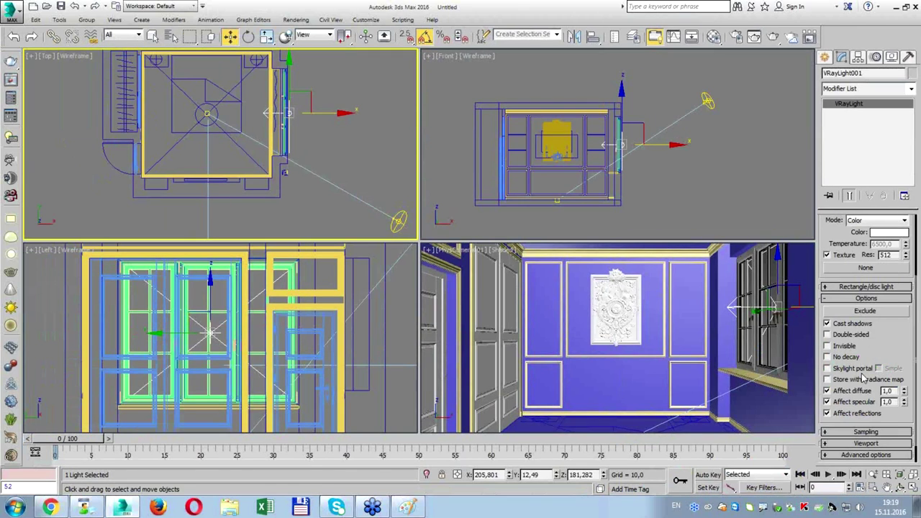
click(862, 368)
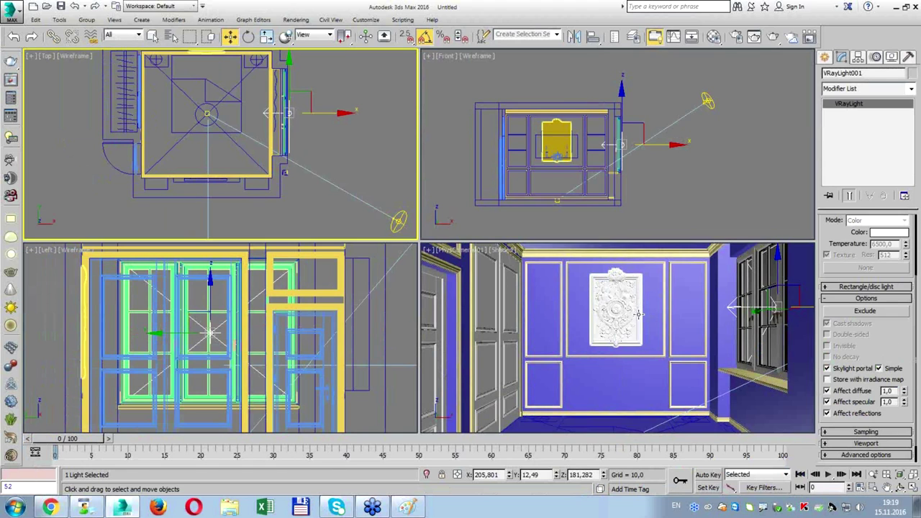
click(767, 39)
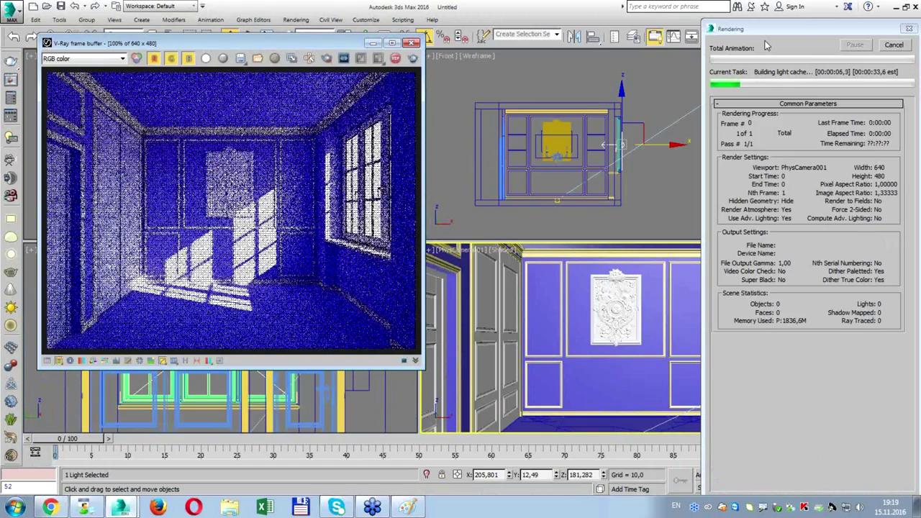
Close the frame buffer, deselect, activate the camera view and open the Slate Material Editor.
click(414, 43)
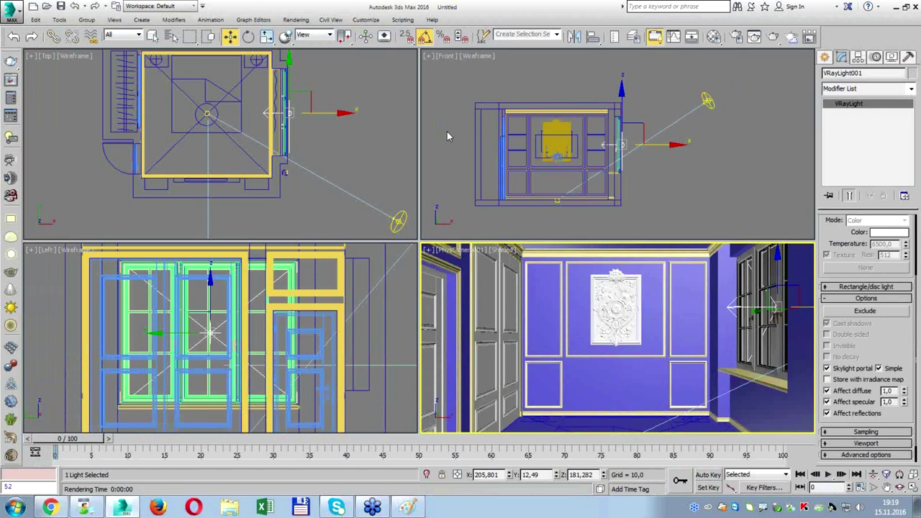
click(449, 133)
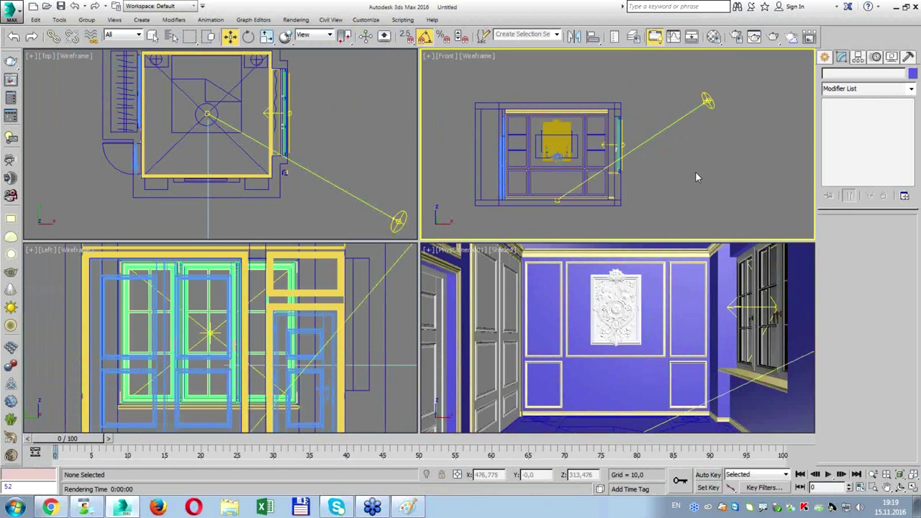
click(592, 287)
drag(713, 37, 714, 72)
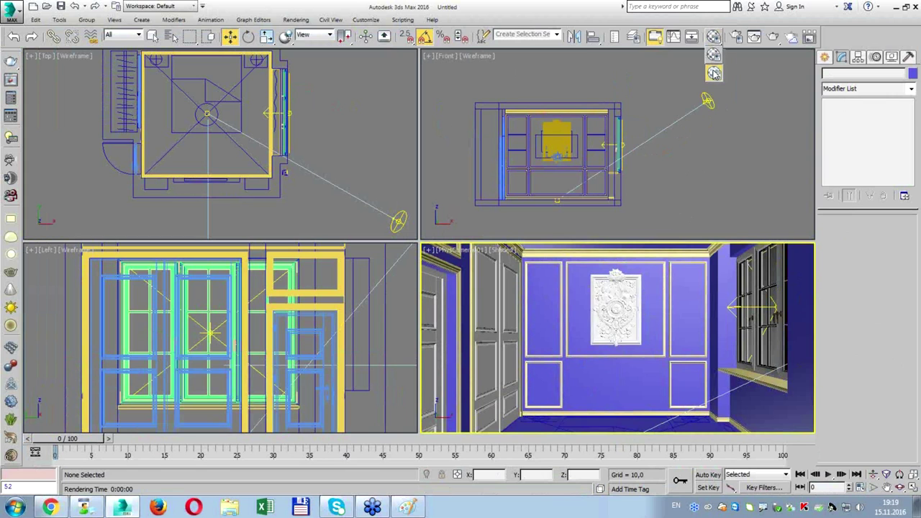
drag(715, 75, 714, 73)
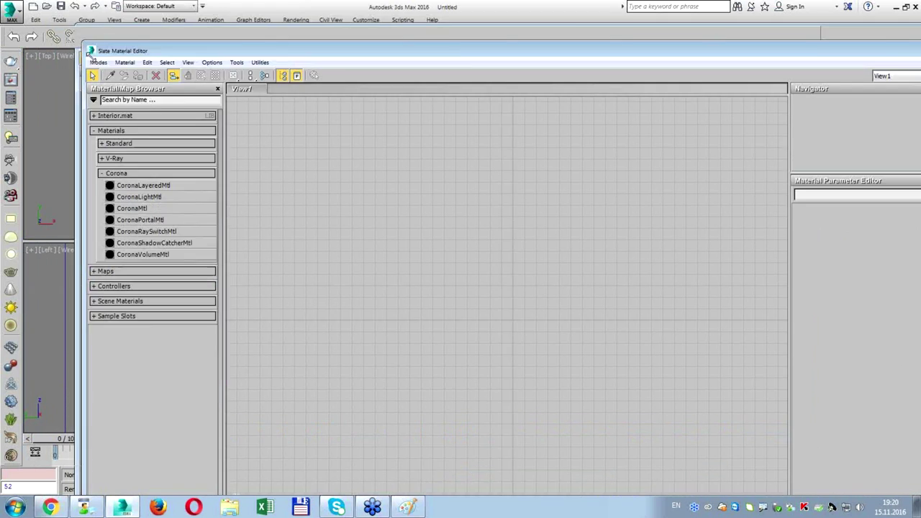
Add a VRayMtl, Material #25, with a large checkered preview and clone it twice.
click(76, 154)
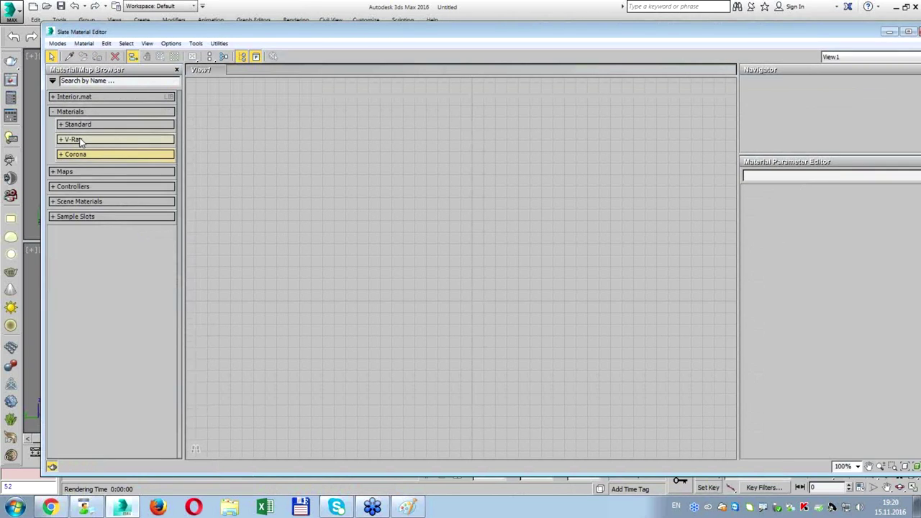
click(79, 124)
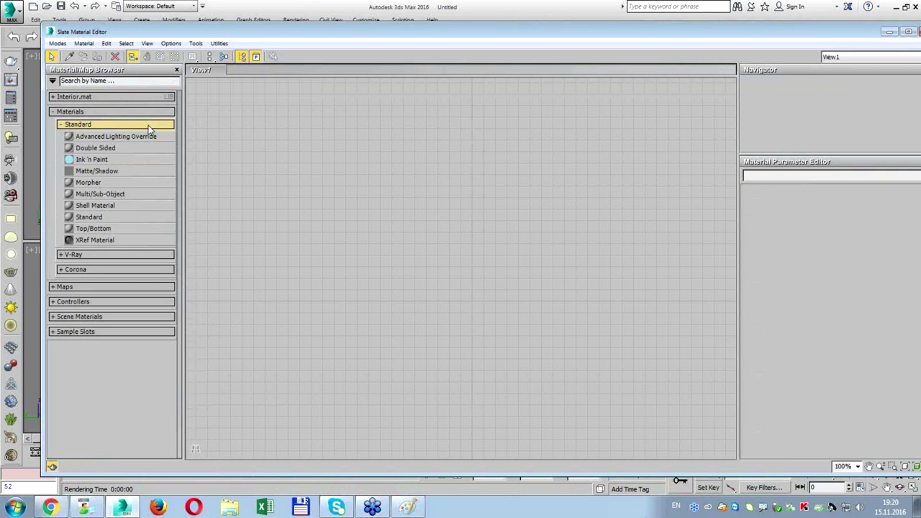
click(68, 124)
click(71, 139)
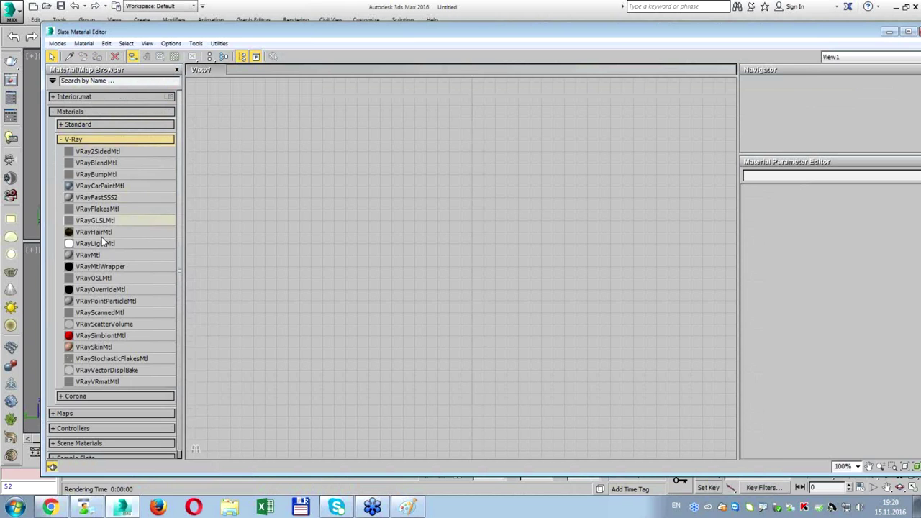
drag(92, 255, 247, 124)
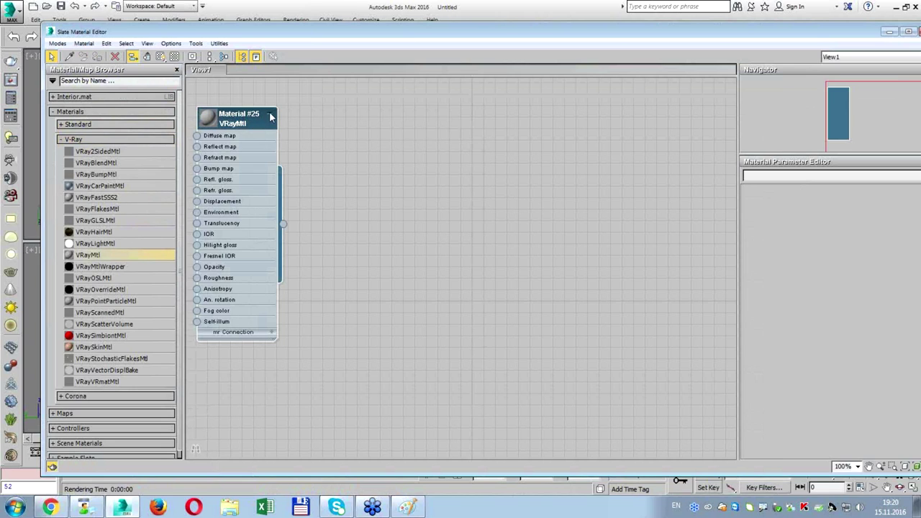
click(271, 117)
double_click(208, 118)
click(161, 56)
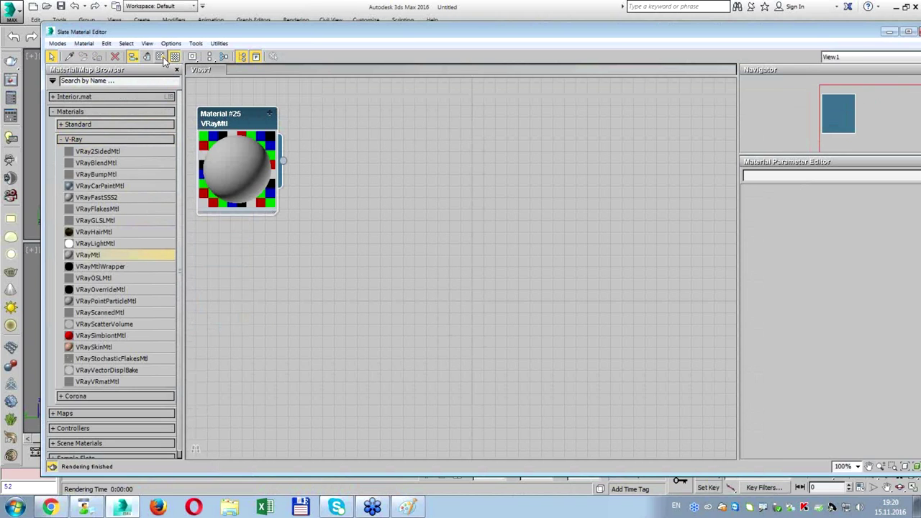
click(228, 122)
mouse_move(232, 124)
shift+mouse_down()
mouse_move(232, 266)
mouse_move(233, 249)
mouse_move(344, 251)
shift+mouse_up()
Rename the material view to 'room' and open Material #25's parameters.
right_click(204, 70)
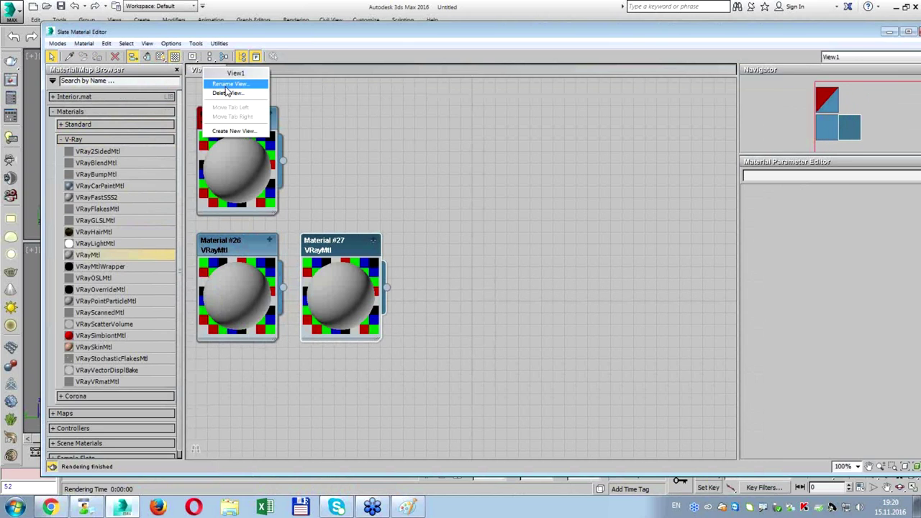
click(227, 84)
text(room)
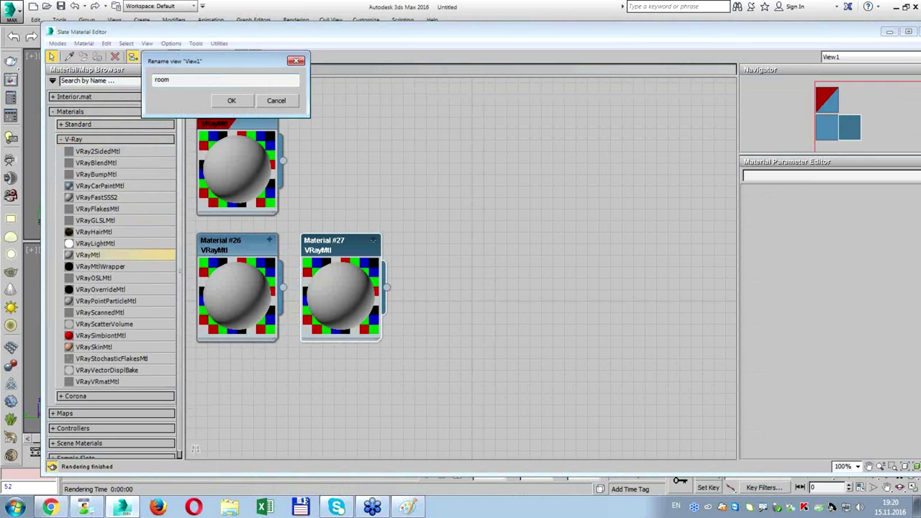
key(Return)
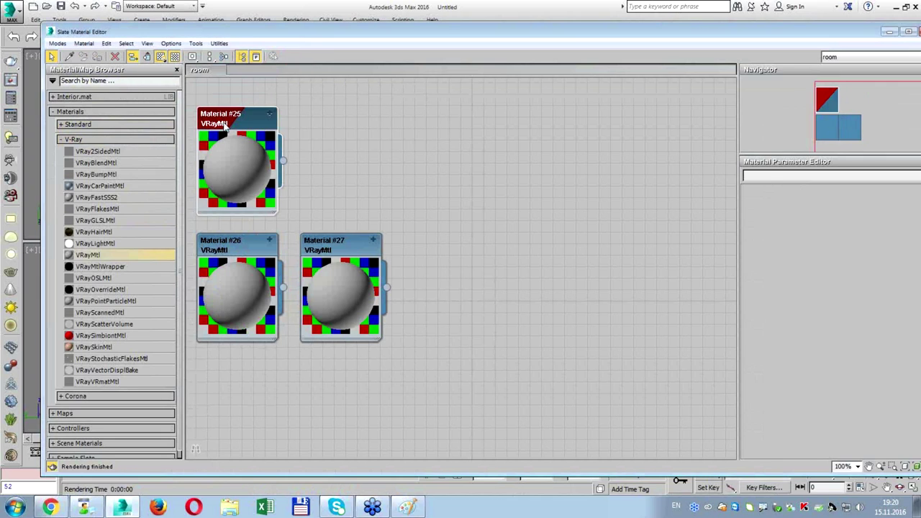
double_click(215, 124)
drag(780, 35, 759, 24)
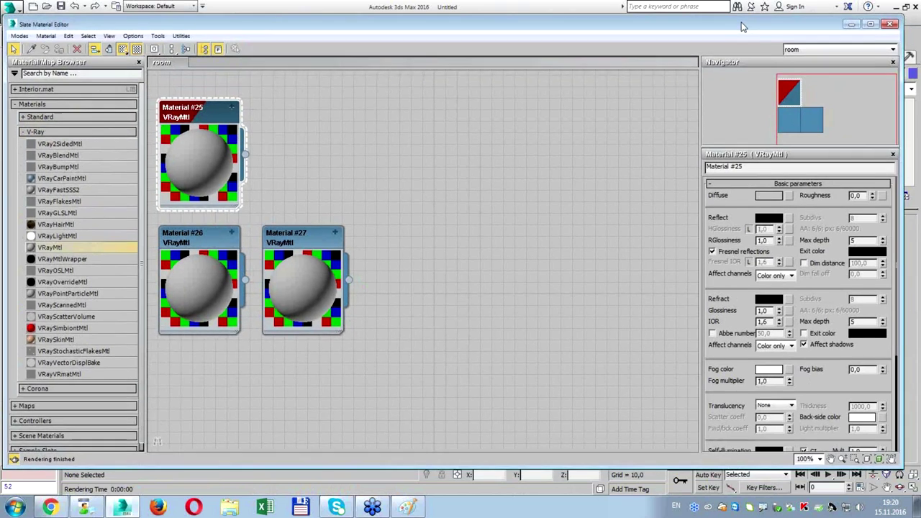
Rename Material #25 to 'ceiling' and give it a white diffuse colour.
key(Tab)
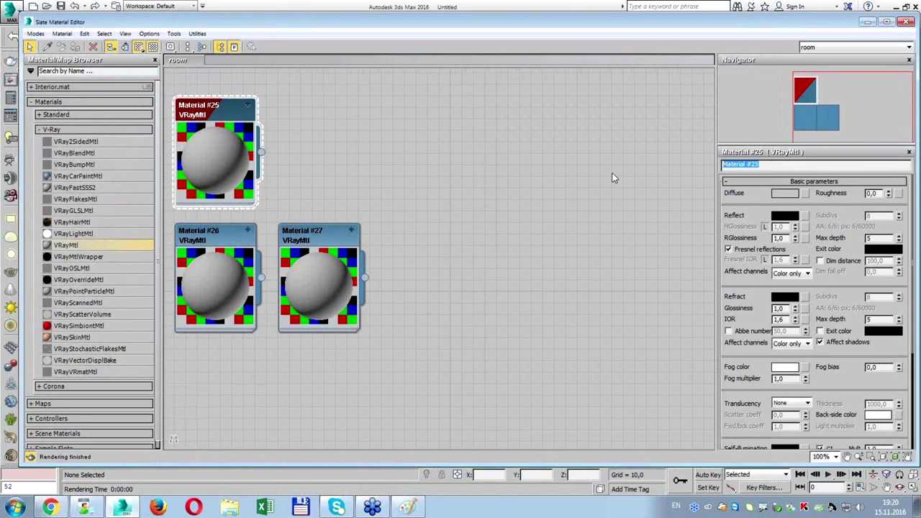
text(eiling)
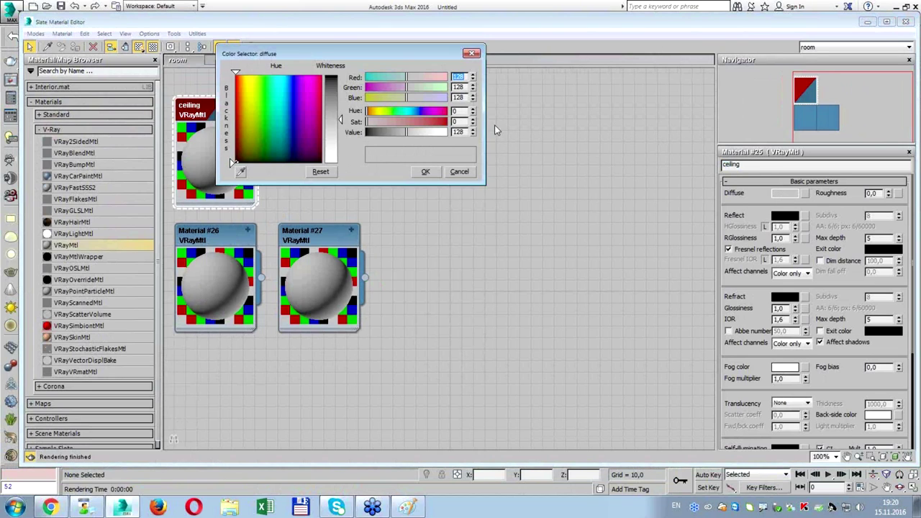
click(444, 137)
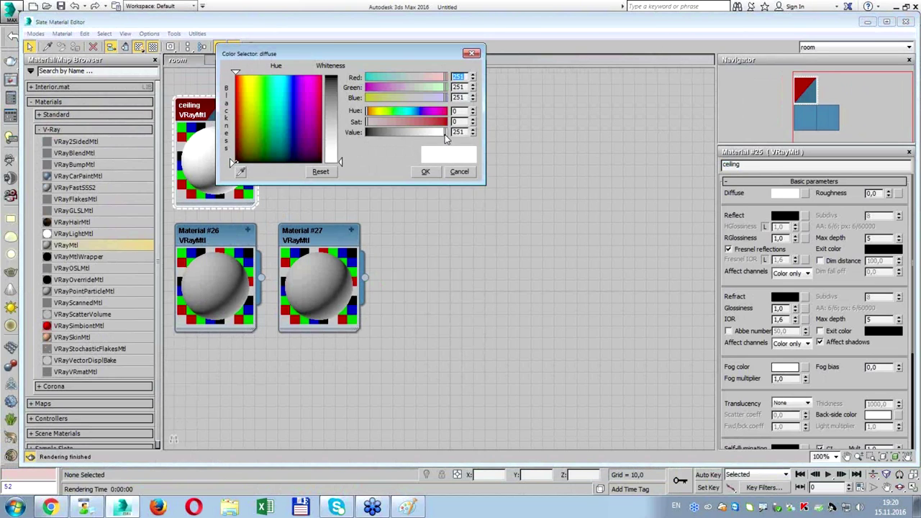
click(428, 173)
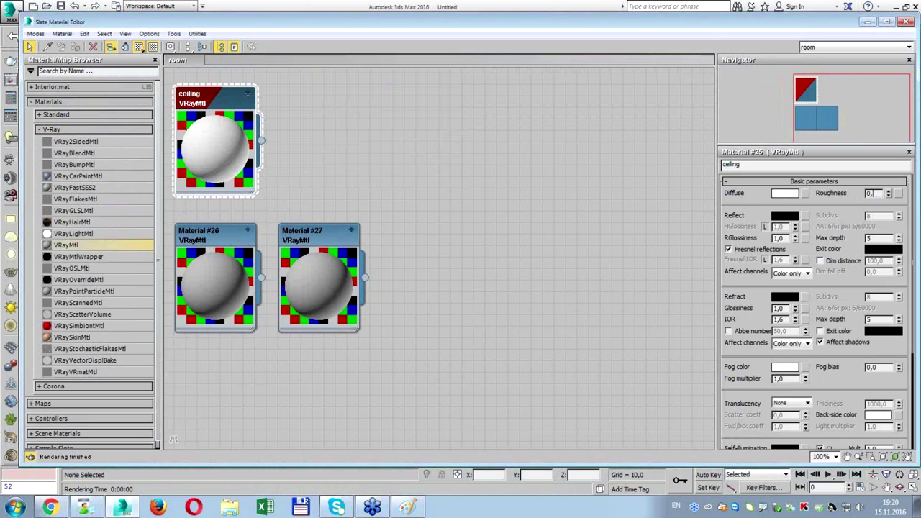
click(879, 192)
text(2)
Name the second material 'walls' with a light grey diffuse colour.
drag(222, 242, 336, 103)
click(746, 165)
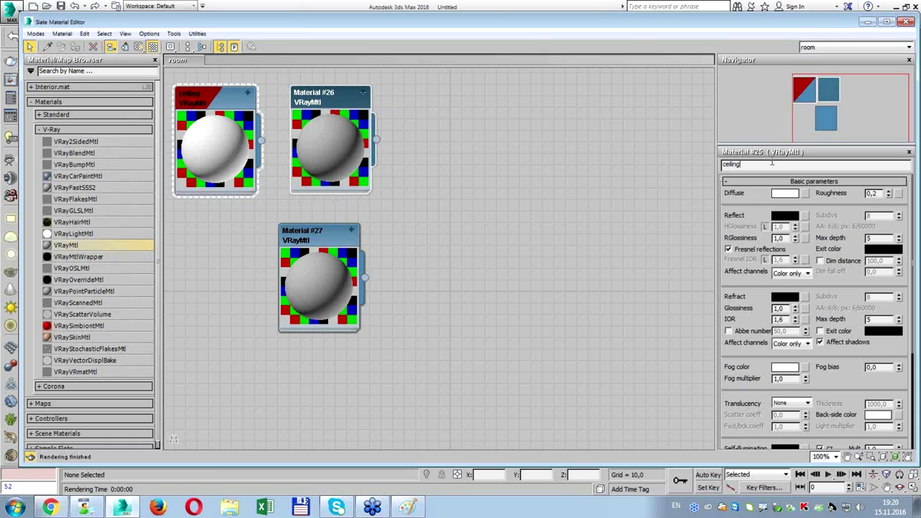
click(304, 103)
text(walls)
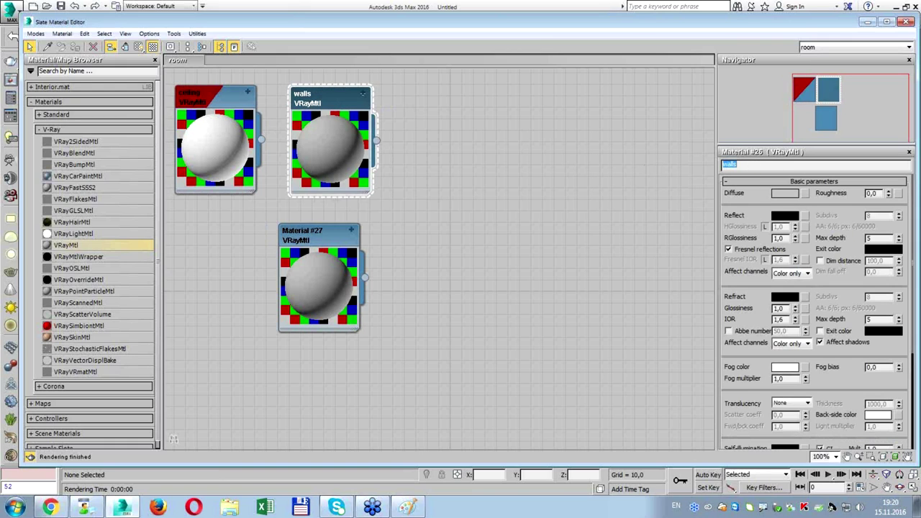
click(783, 193)
drag(431, 136, 424, 136)
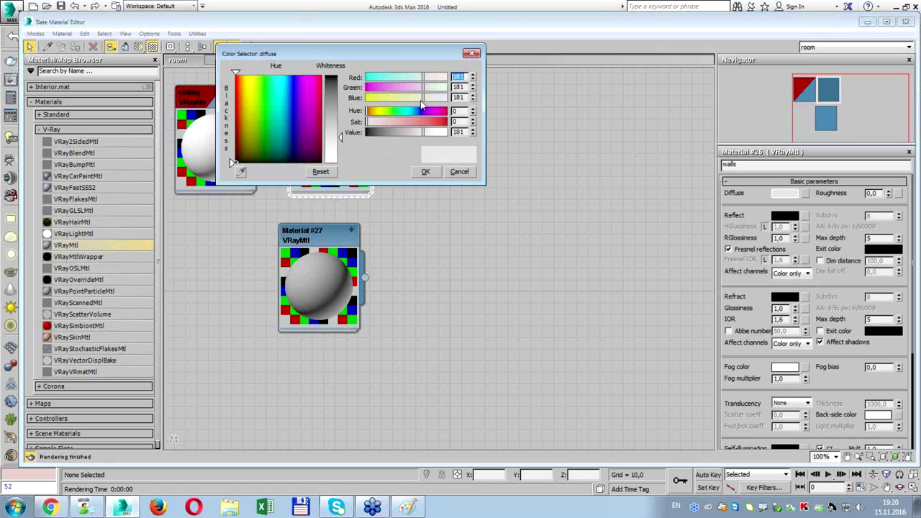
click(426, 173)
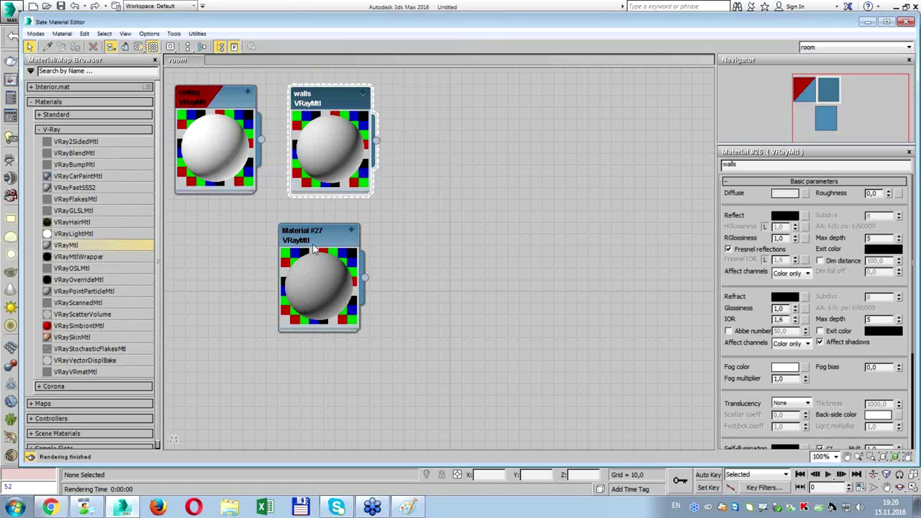
Name the third material 'decor' with a near-white grey 223 diffuse, then shrink the editor.
mouse_move(315, 248)
mouse_down()
mouse_move(246, 306)
mouse_move(429, 104)
mouse_up()
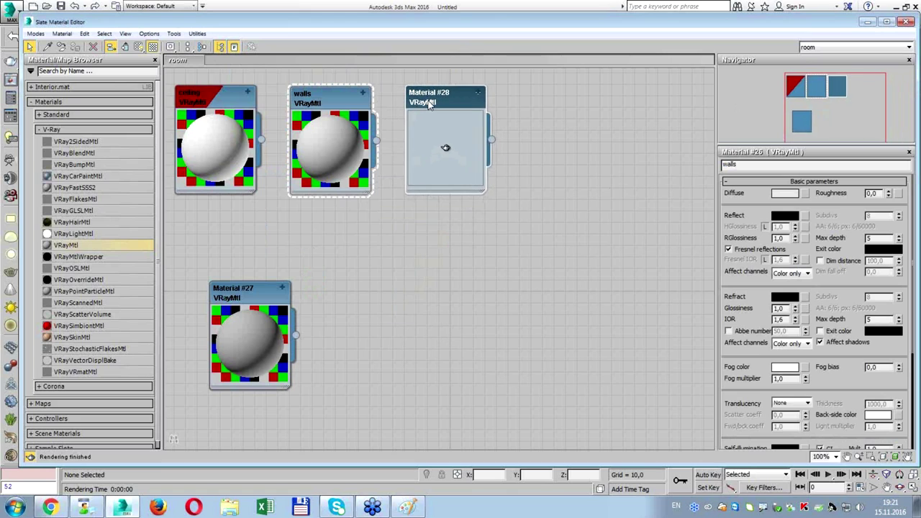
double_click(430, 105)
drag(761, 164, 652, 168)
text(de)
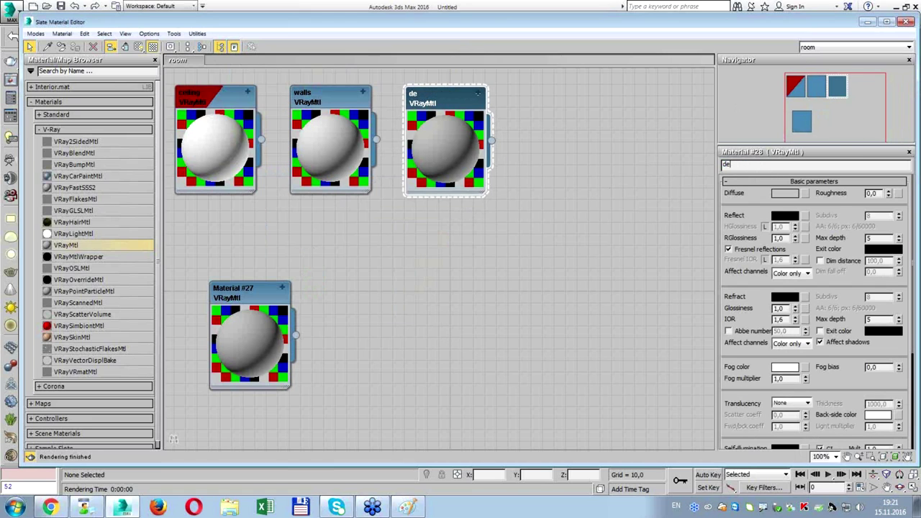
text(cor)
key(Return)
click(784, 192)
drag(426, 132, 435, 136)
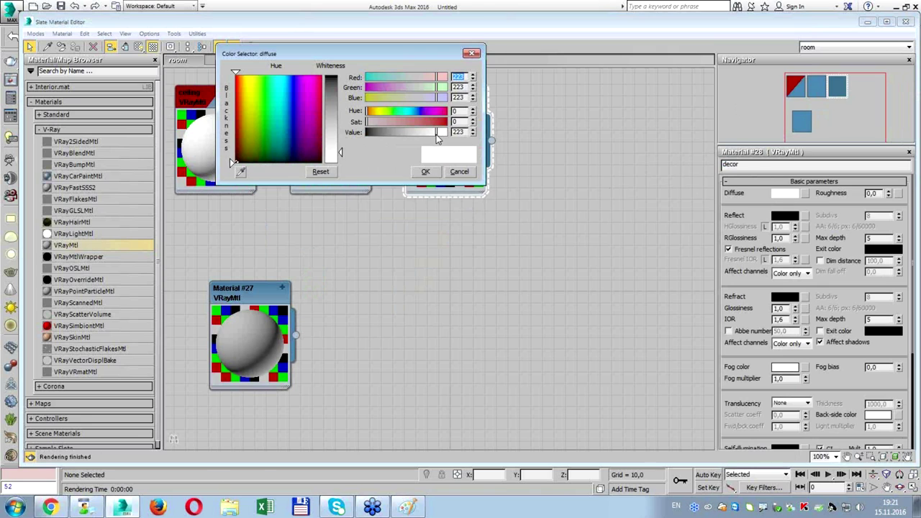
click(426, 171)
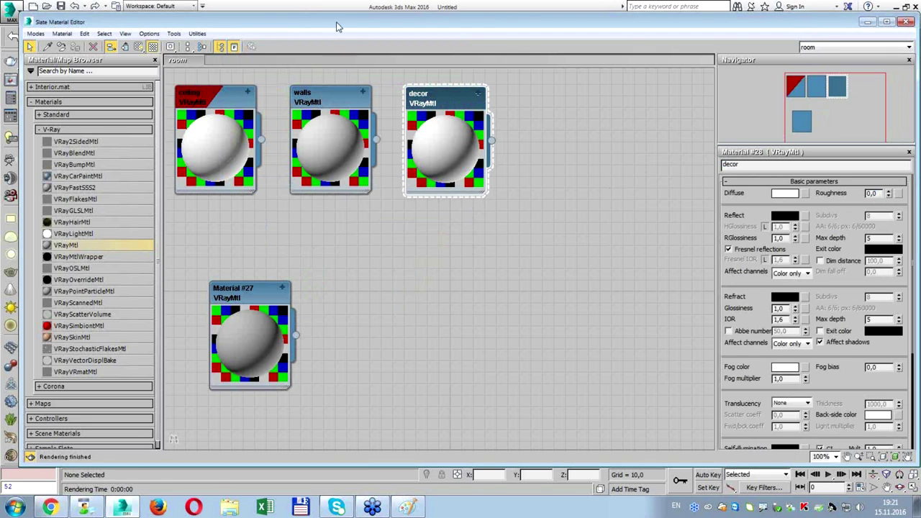
drag(336, 27, 630, 349)
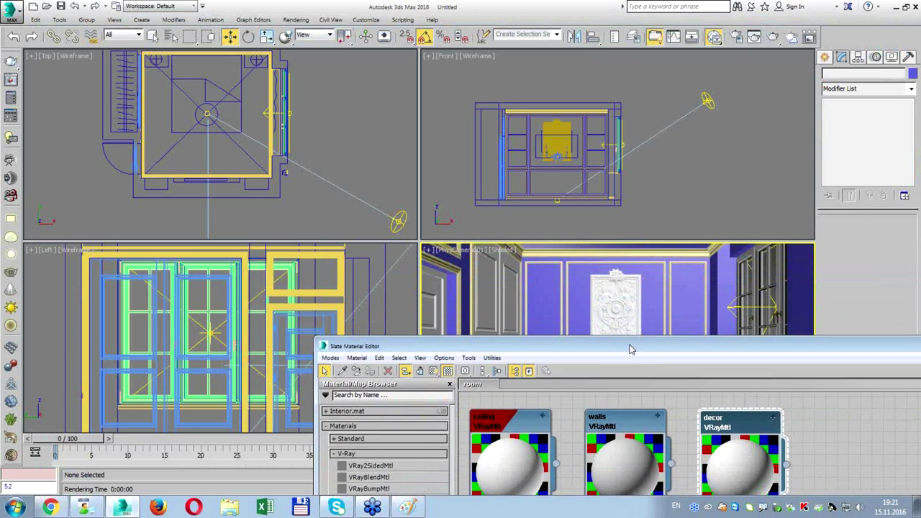
Assign the ceiling material to the ceiling object and minimize the material editor.
click(570, 292)
mouse_move(532, 354)
mouse_down()
mouse_move(551, 227)
mouse_move(561, 228)
mouse_up()
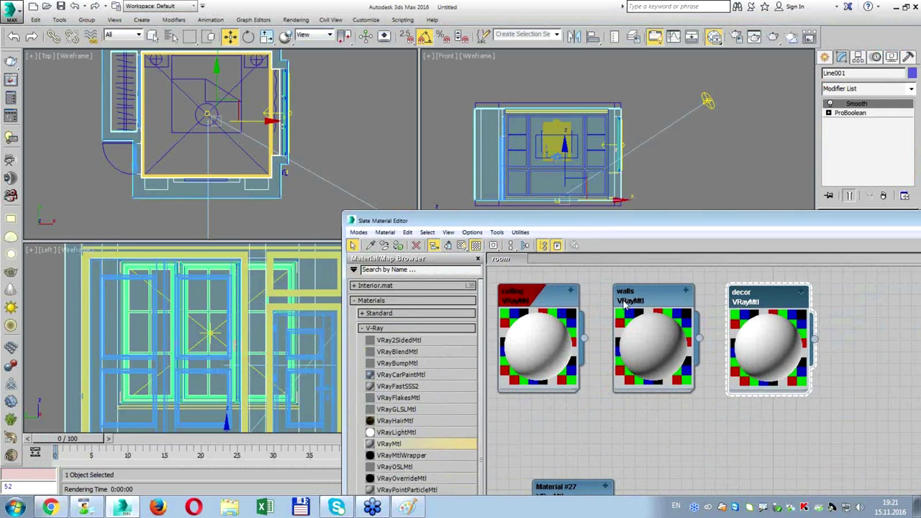
click(490, 106)
click(398, 246)
drag(527, 222, 82, 197)
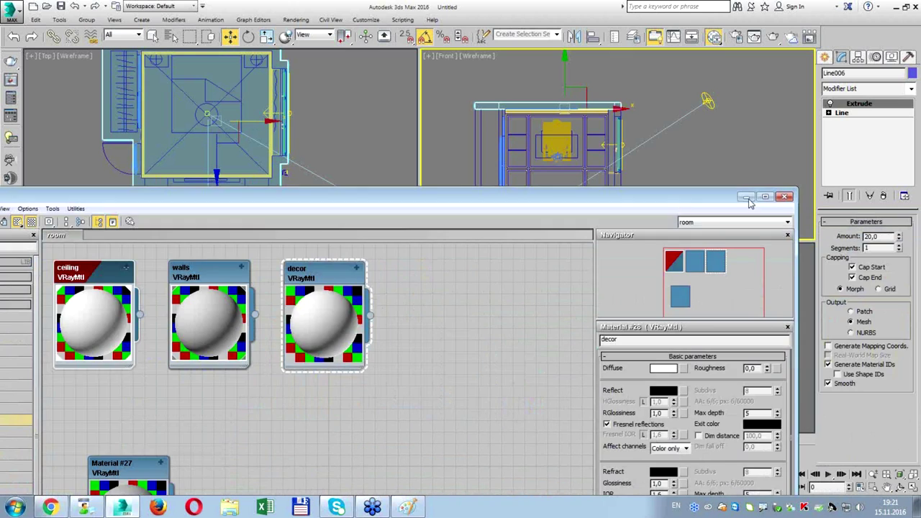
click(746, 196)
Select the cornice and all same-coloured objects using Select by Color in the Top view.
click(679, 172)
scroll(679, 172, up, 3)
middle_drag(678, 172, 719, 180)
scroll(799, 195, down, 2)
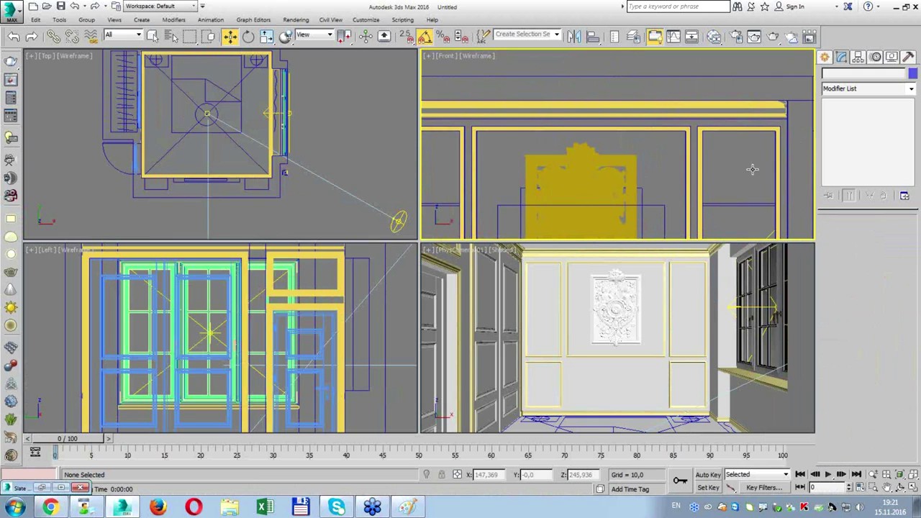
click(309, 97)
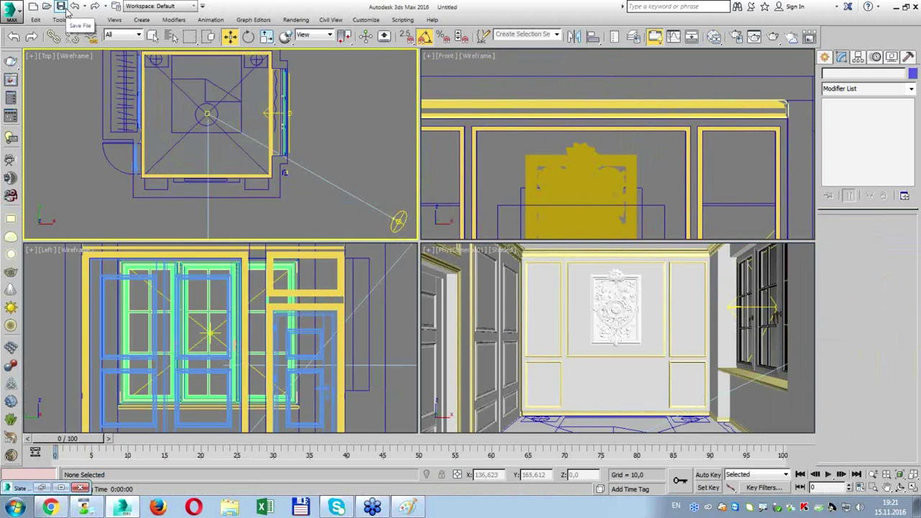
click(38, 20)
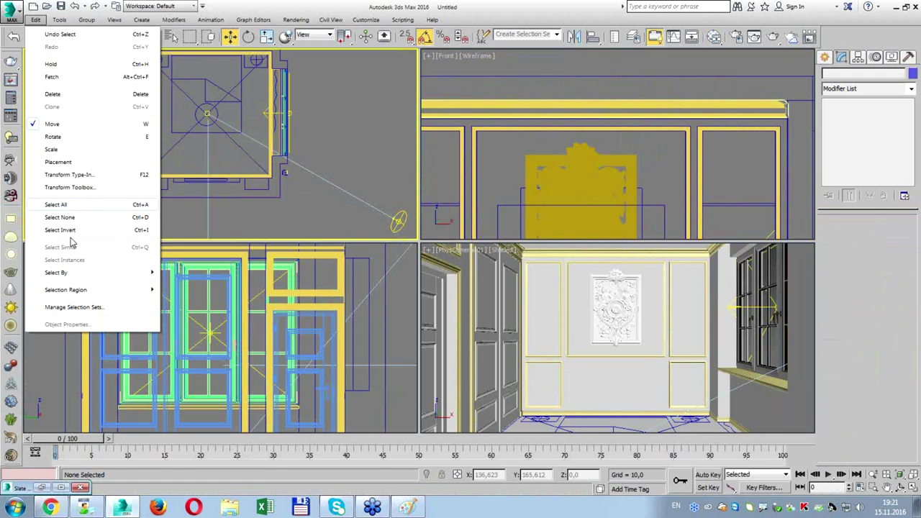
mouse_move(56, 272)
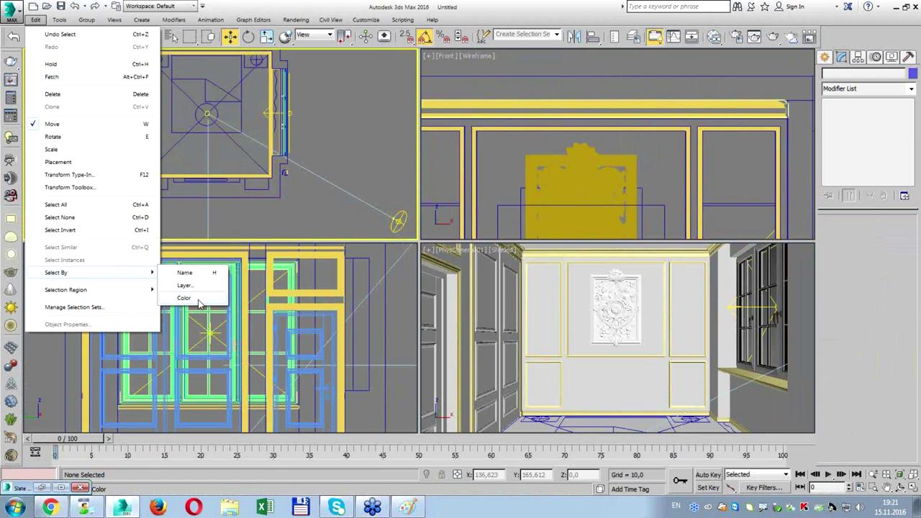
click(200, 301)
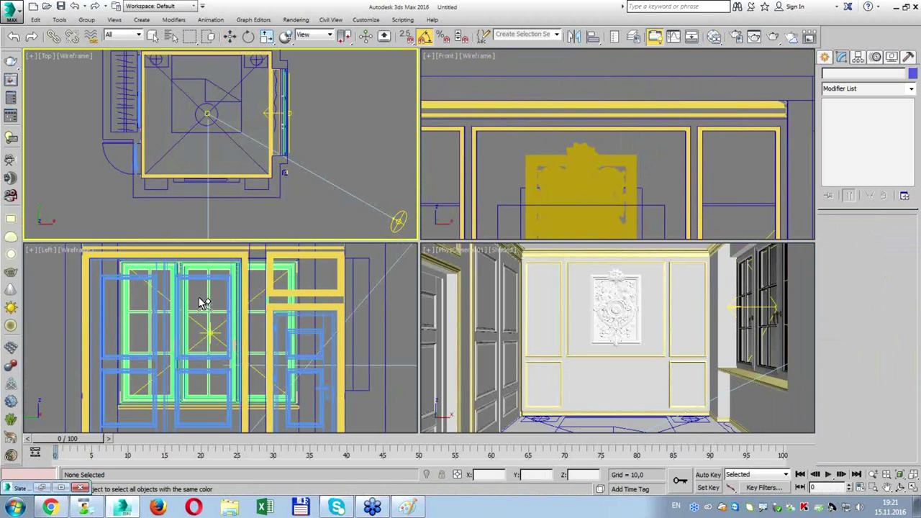
click(485, 108)
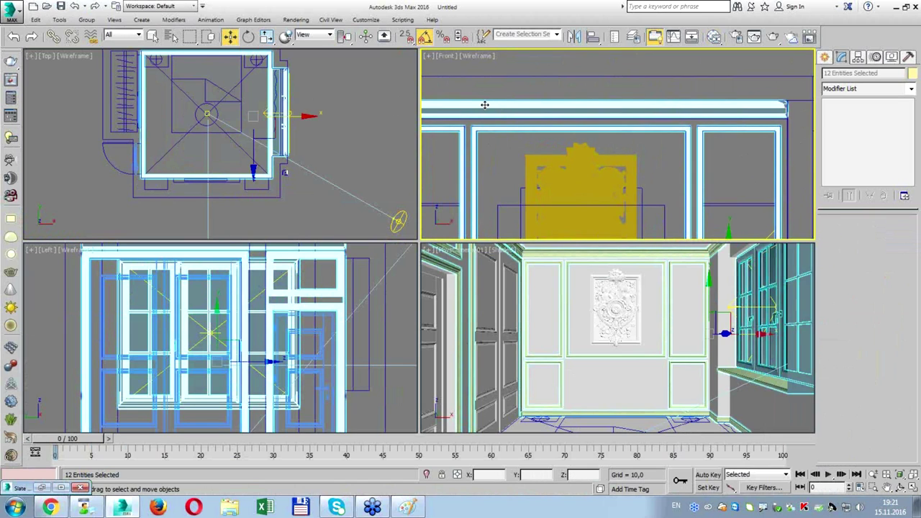
Drop the right-hand panel from the selection and nudge the wall moldings slightly up and left.
scroll(533, 145, down, 2)
scroll(547, 155, down, 4)
scroll(615, 175, up, 3)
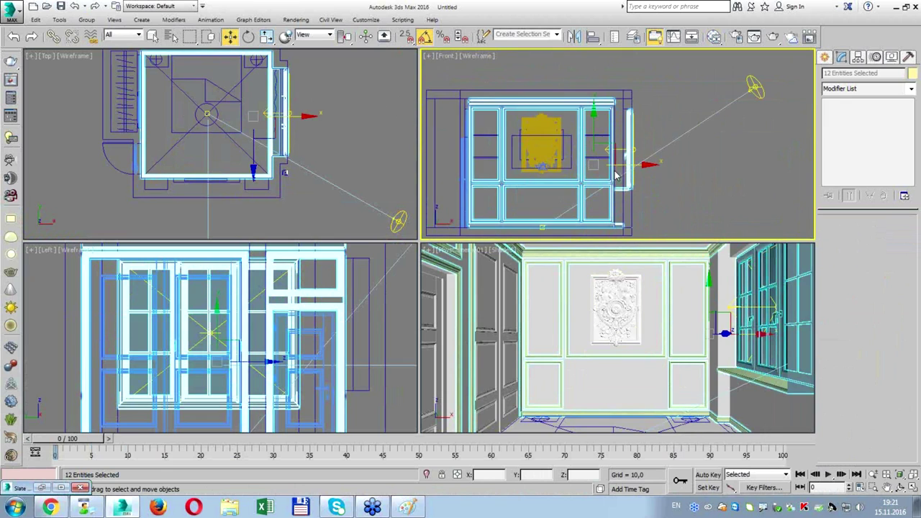
scroll(646, 174, up, 3)
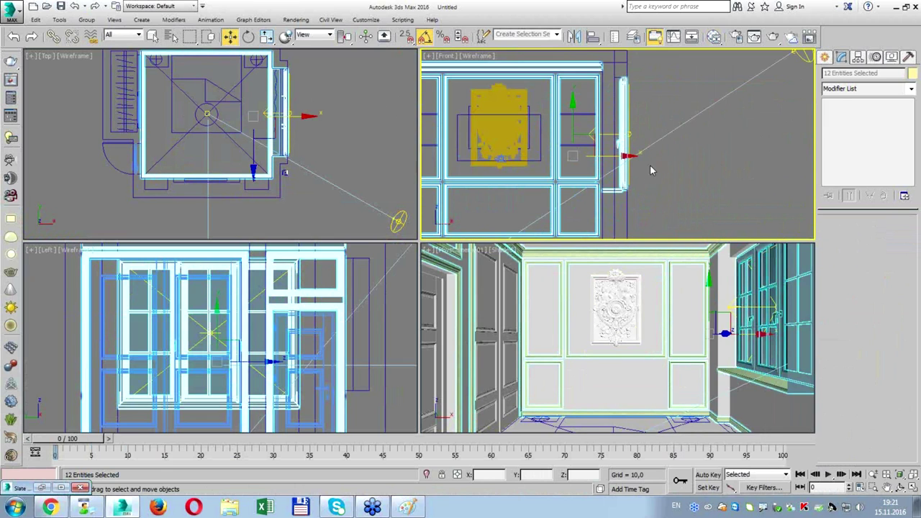
drag(662, 74, 616, 229)
scroll(615, 173, down, 3)
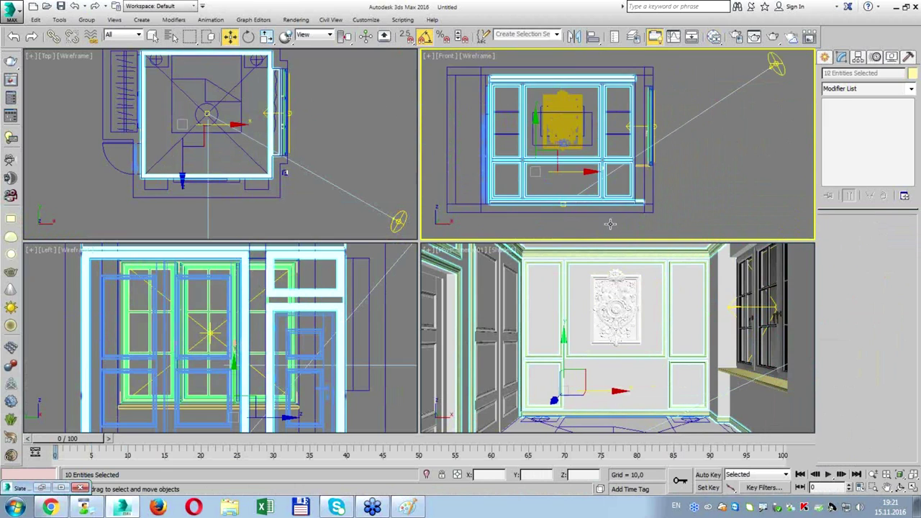
mouse_move(567, 184)
mouse_down()
mouse_move(390, 188)
mouse_move(583, 198)
mouse_up()
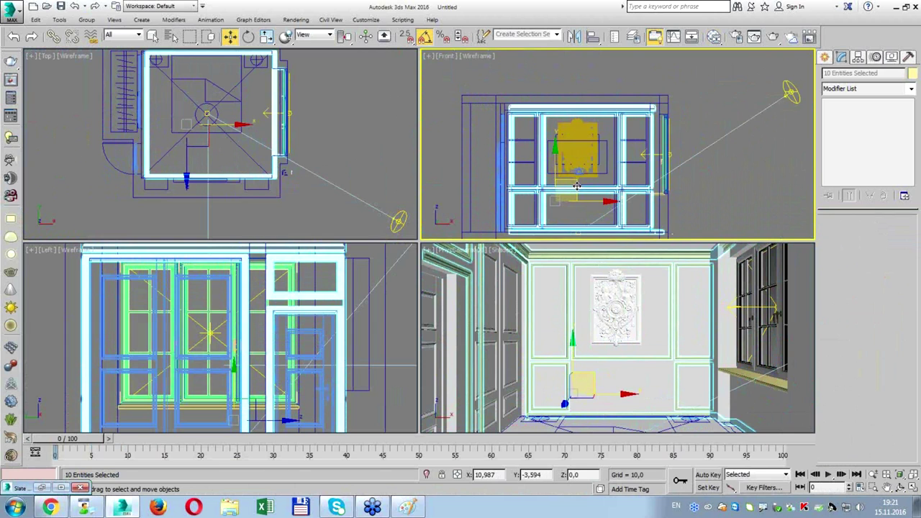
drag(582, 198, 578, 181)
Select the decorative wall panel and add a new VRayMtl, Material #29, to the canvas.
click(713, 38)
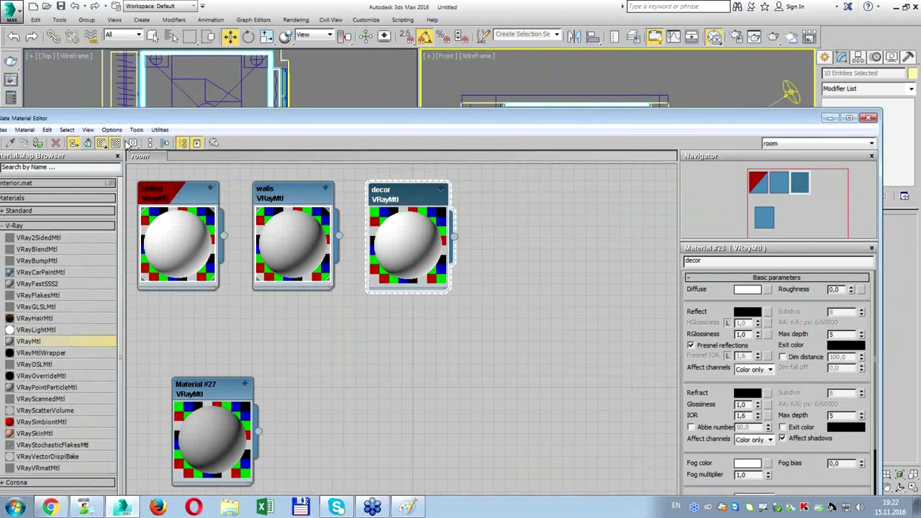
drag(76, 123, 335, 242)
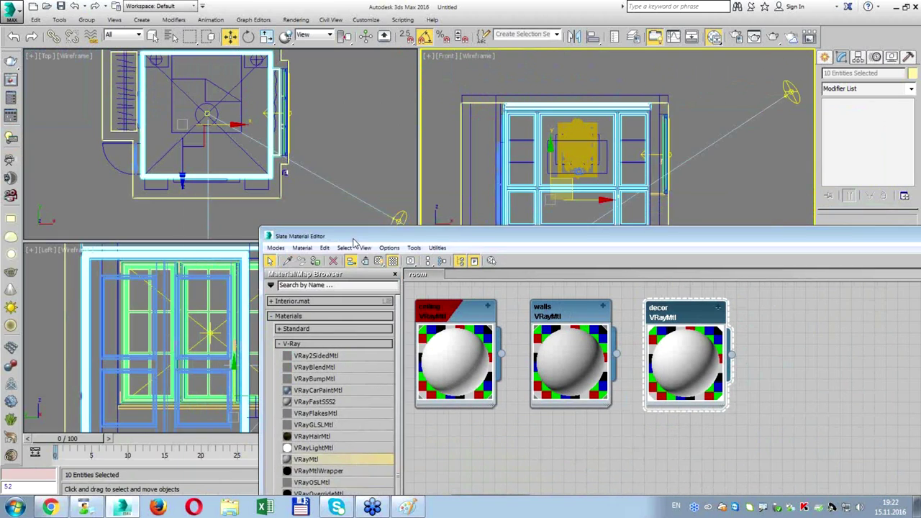
click(561, 158)
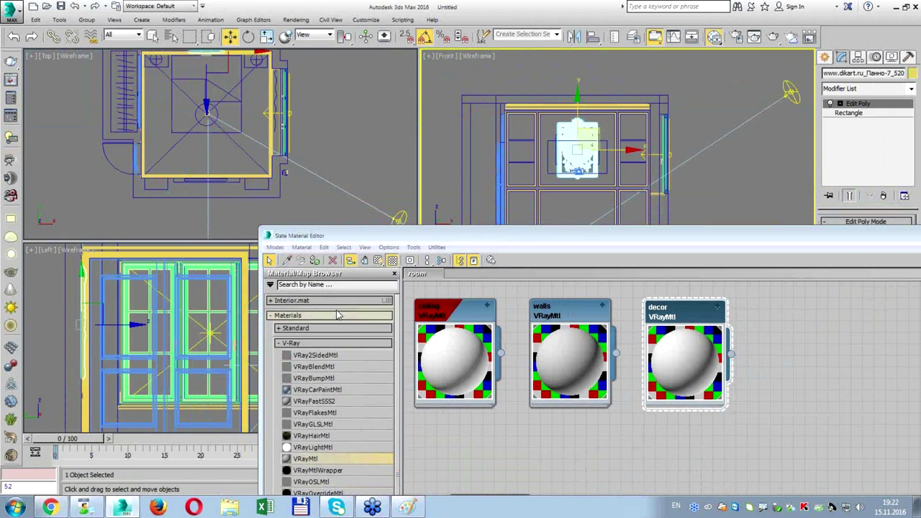
drag(354, 238, 447, 451)
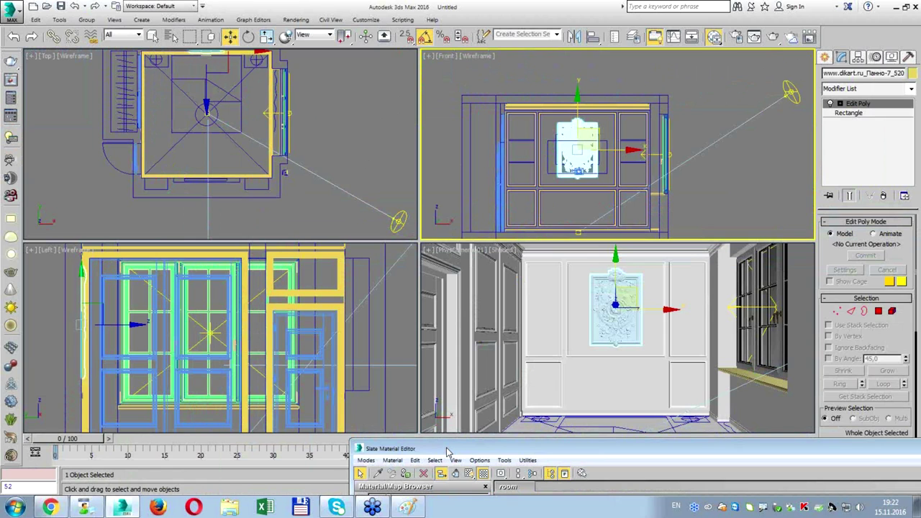
drag(446, 451, 435, 472)
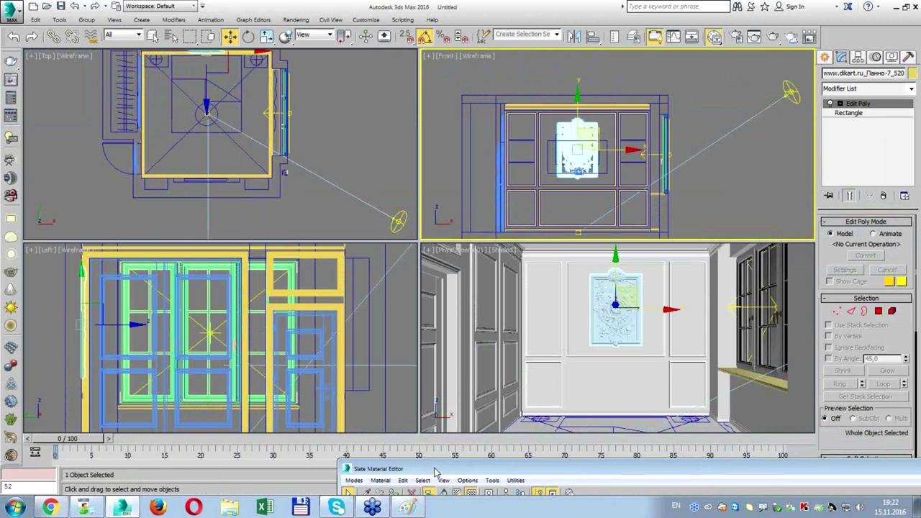
drag(434, 472, 151, 72)
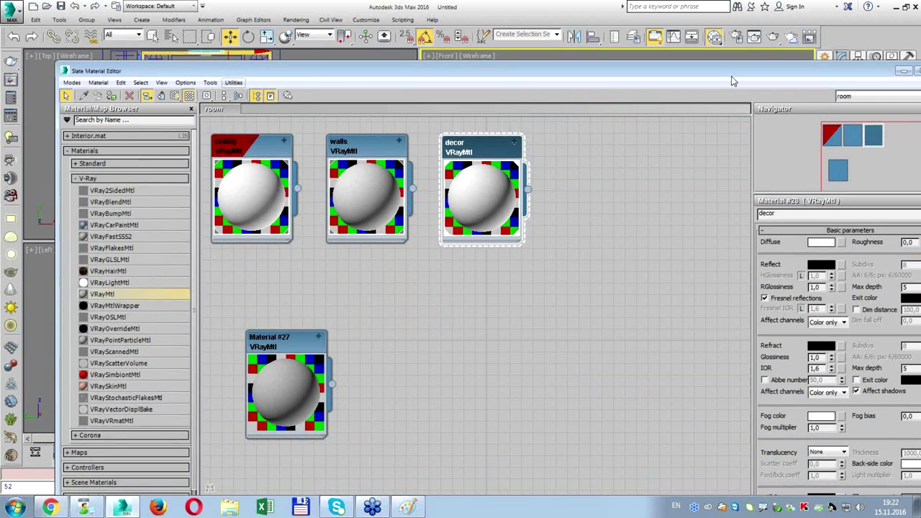
drag(734, 77, 685, 43)
mouse_move(52, 259)
mouse_down()
mouse_move(539, 140)
mouse_move(560, 113)
mouse_move(597, 136)
mouse_move(603, 118)
mouse_up()
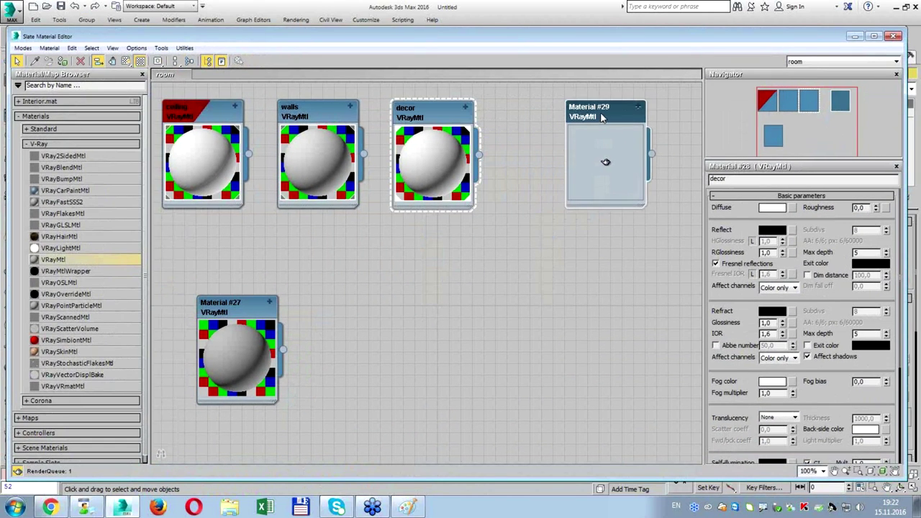
Name the new V-Ray material 'floor' and pick a Bitmap for its diffuse from the 90minutesRoom folder.
click(727, 179)
text(floor)
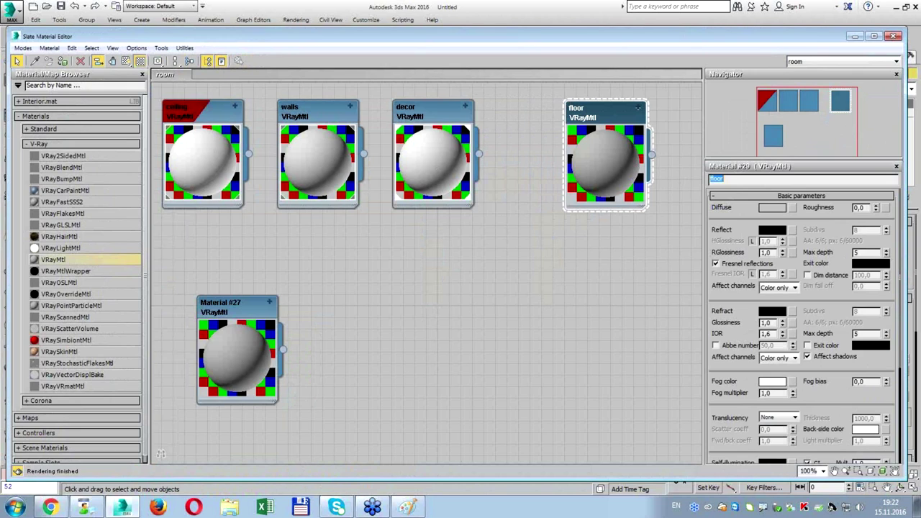
click(791, 208)
click(387, 98)
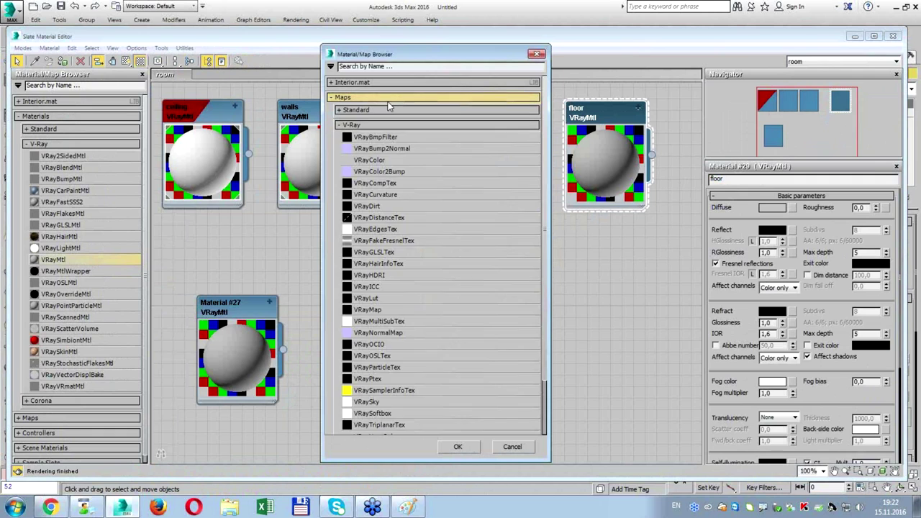
click(364, 112)
click(364, 114)
double_click(374, 119)
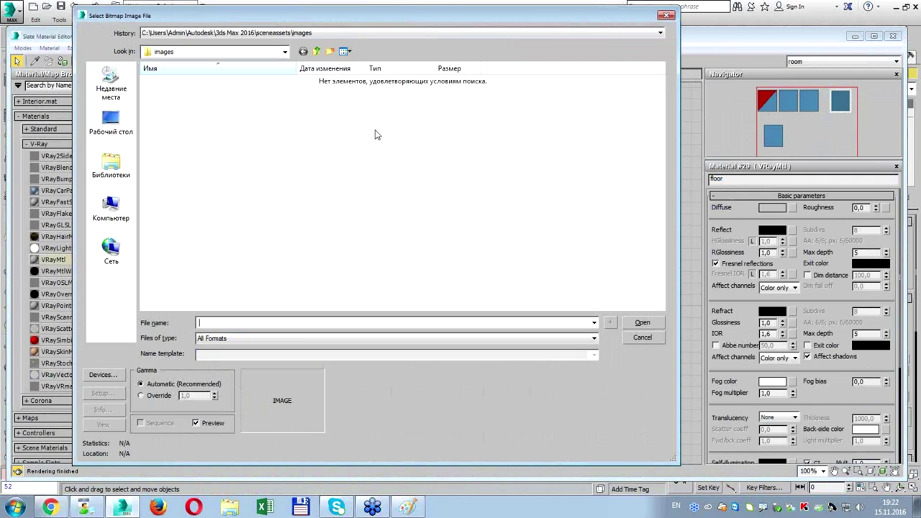
click(290, 33)
click(254, 51)
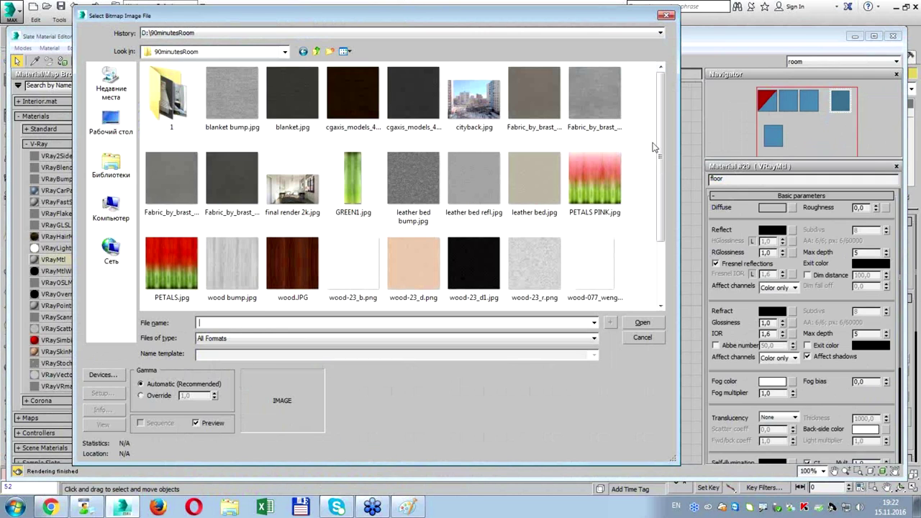
drag(660, 151, 662, 247)
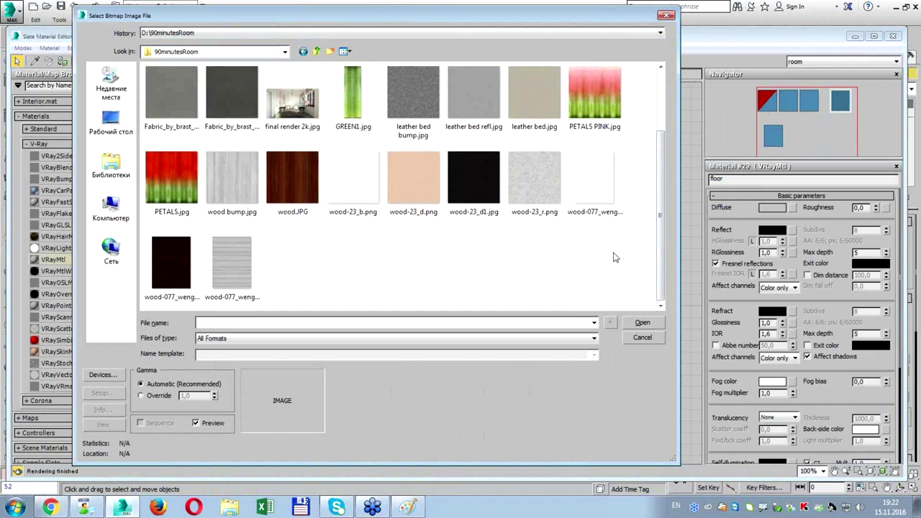
Load wood-23_d.png as the floor's diffuse texture.
click(415, 208)
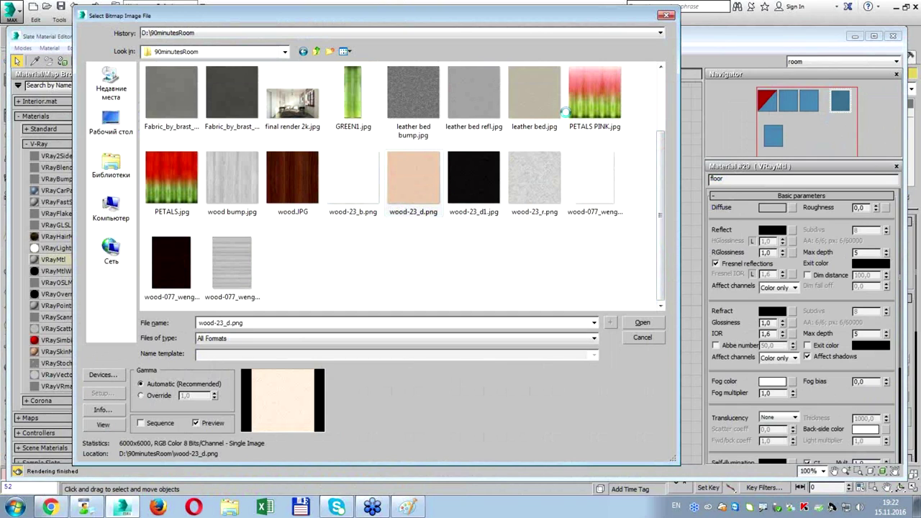
drag(699, 43, 313, 56)
scroll(430, 160, up, 2)
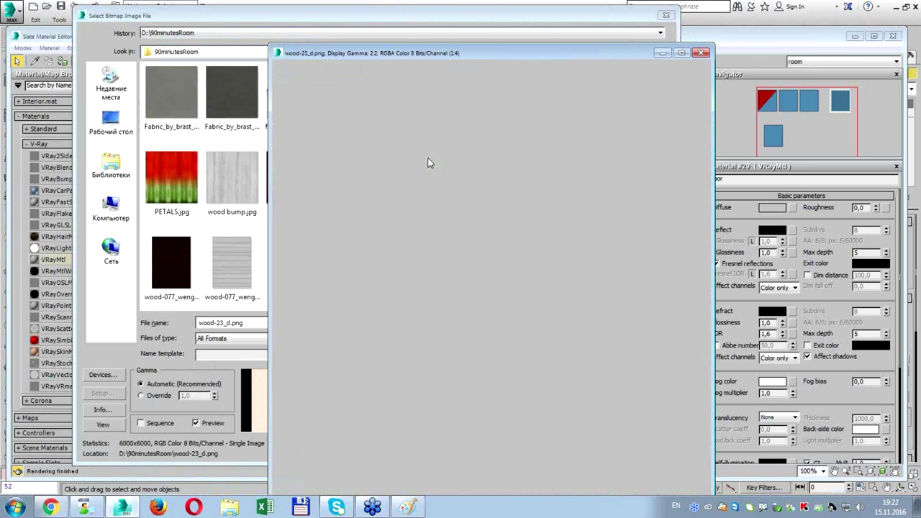
click(701, 53)
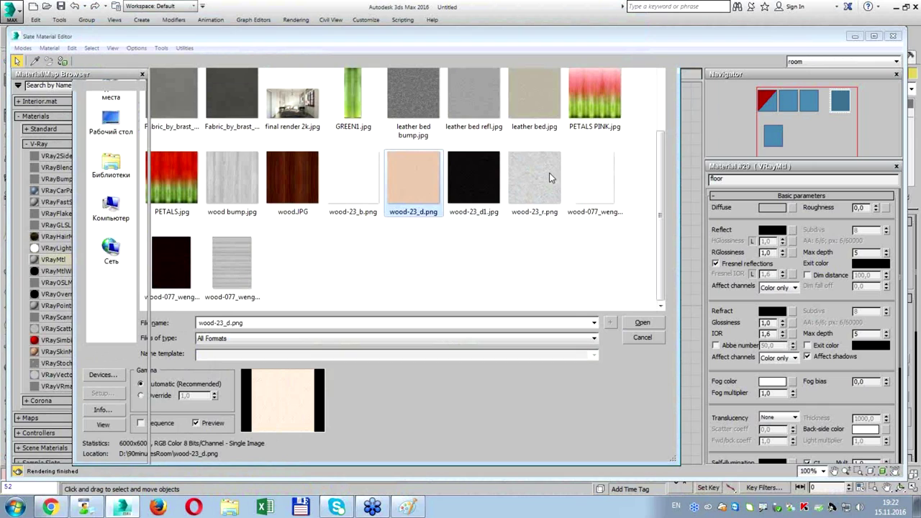
key(Return)
mouse_move(604, 226)
mouse_down()
mouse_move(495, 263)
mouse_move(420, 249)
mouse_up()
double_click(422, 271)
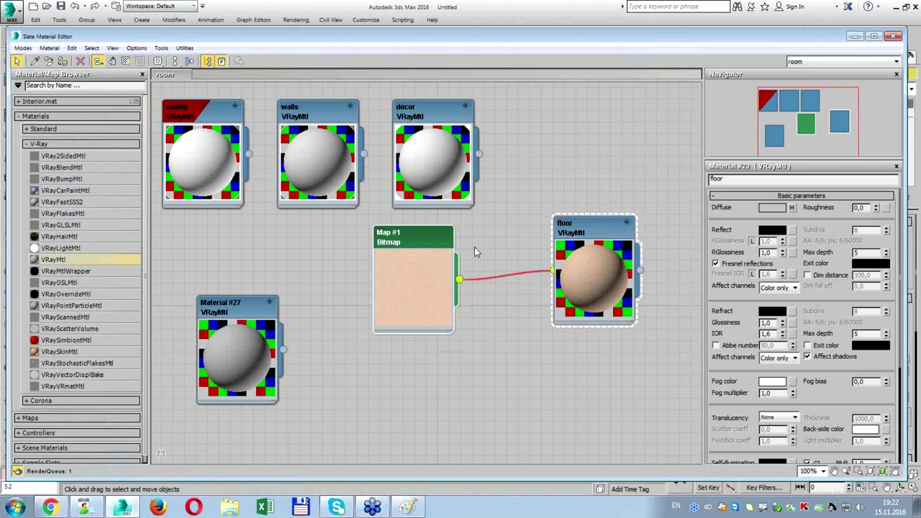
Load wood-23_r.png as the reflection map.
click(790, 231)
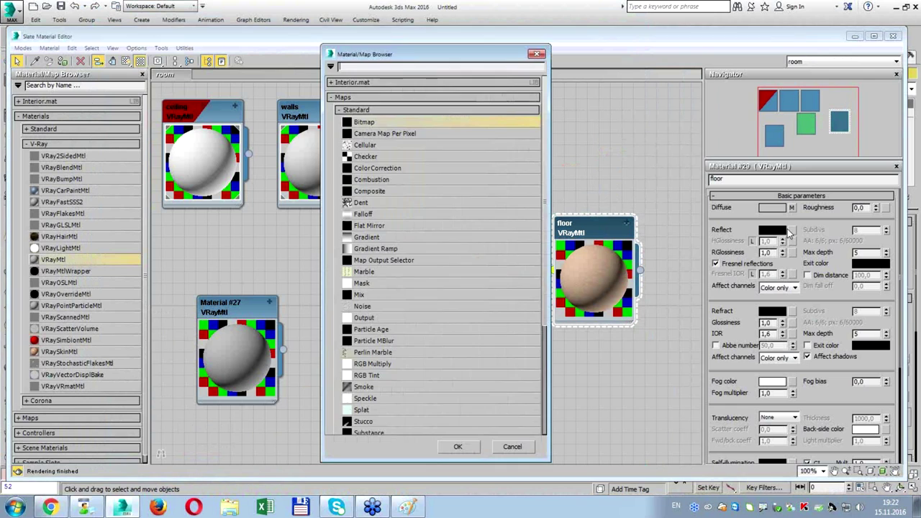
double_click(471, 127)
drag(660, 137, 661, 197)
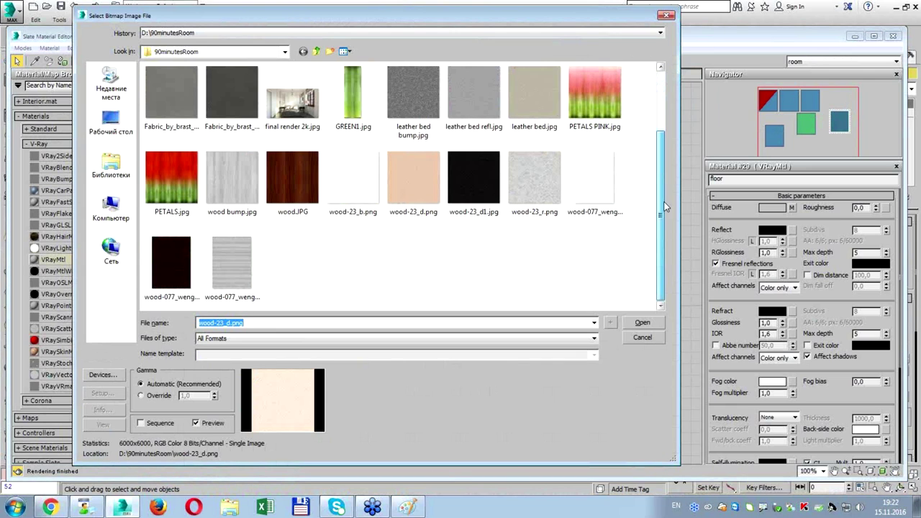
click(523, 190)
double_click(523, 190)
mouse_move(421, 256)
mouse_down()
mouse_move(486, 226)
mouse_move(476, 229)
mouse_up()
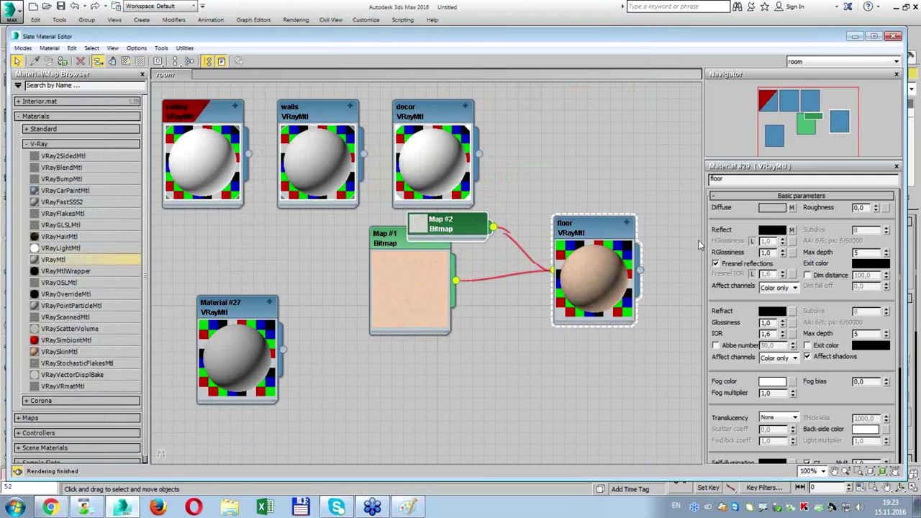
Load wood-23_b.png as the bump map with bump amount 6.
scroll(739, 324, down, 5)
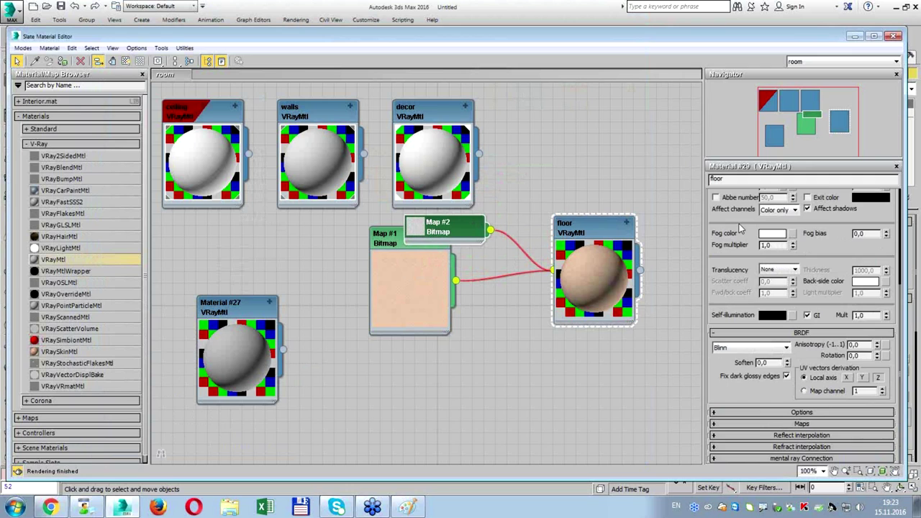
scroll(780, 428, down, 5)
click(809, 424)
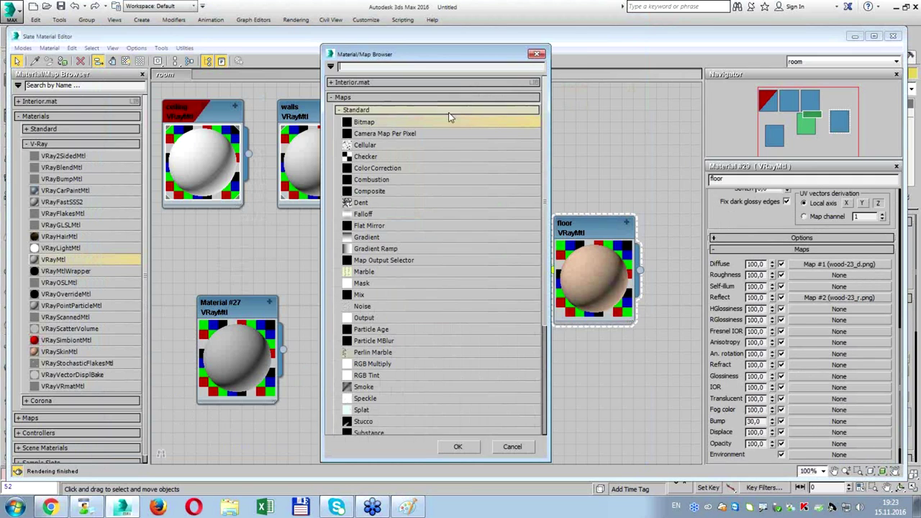
double_click(448, 115)
drag(655, 176, 651, 240)
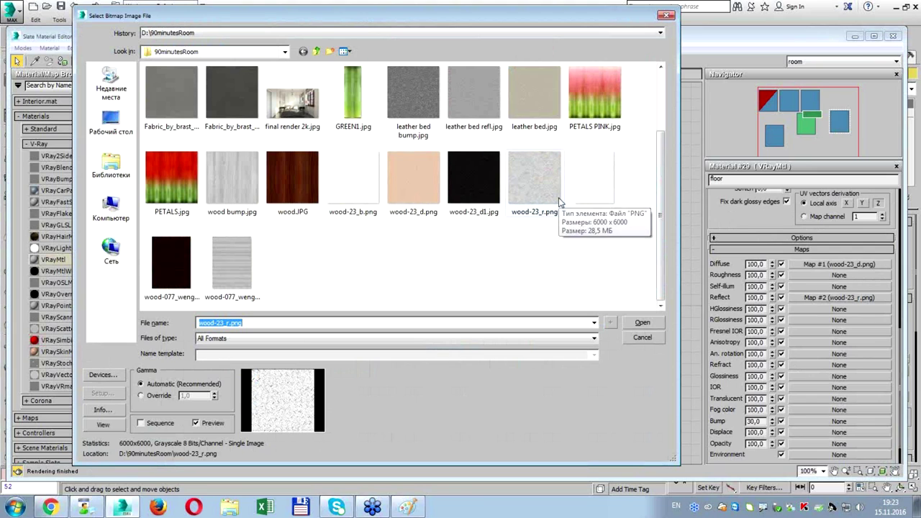
click(368, 193)
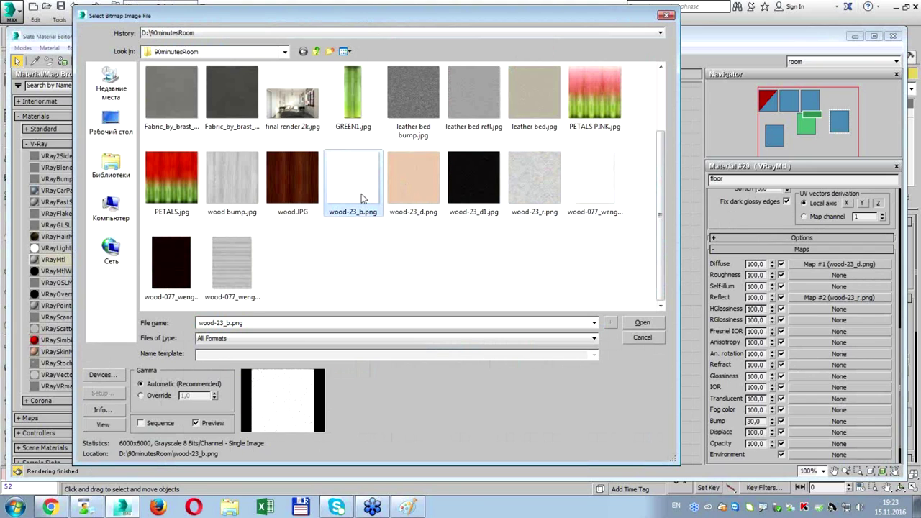
double_click(364, 195)
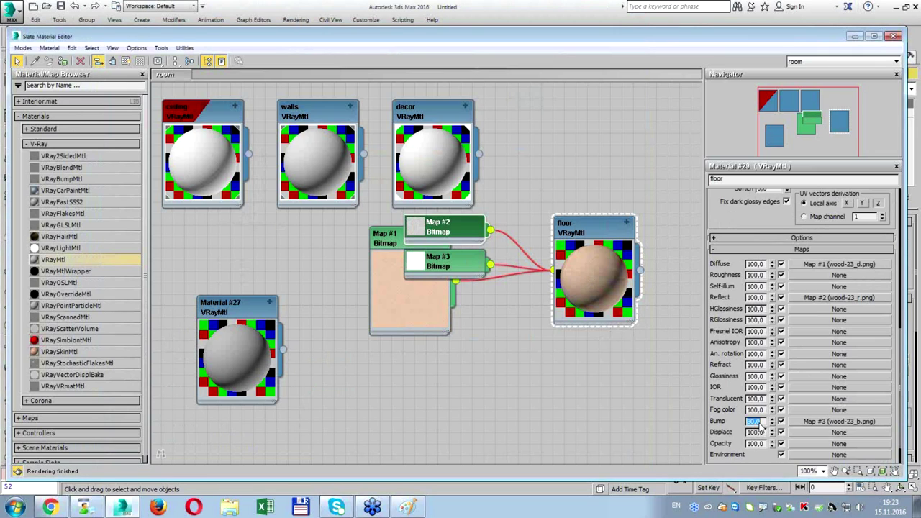
text(6)
Set reflection glossiness to 0.65 and reflection amount to 60.
drag(584, 234, 584, 245)
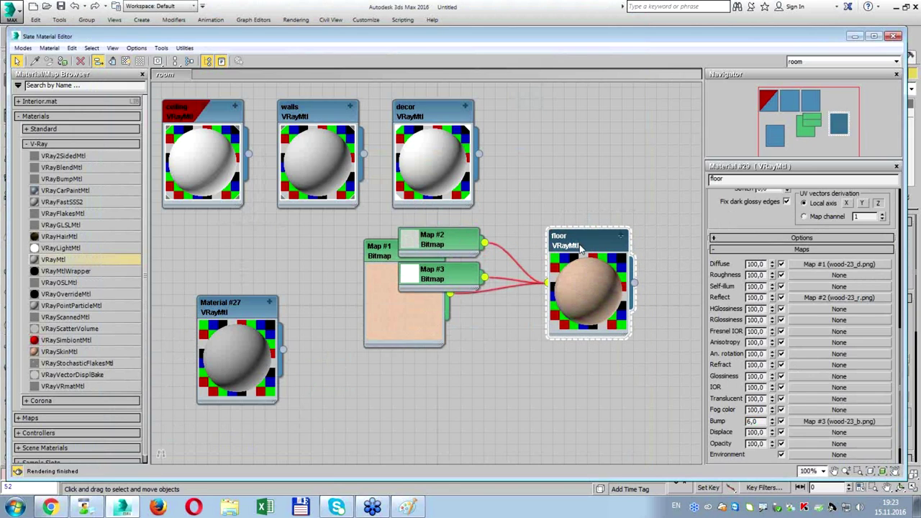
scroll(772, 237, up, 5)
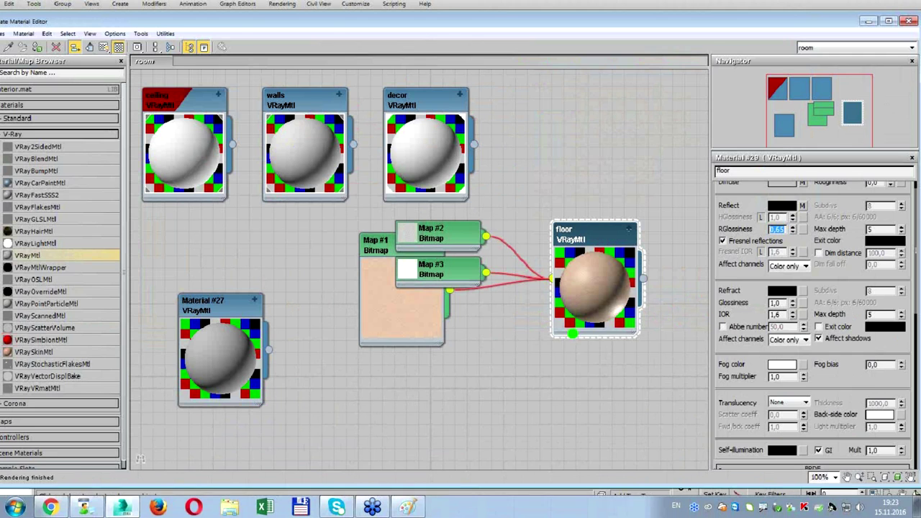
click(820, 386)
scroll(820, 387, down, 3)
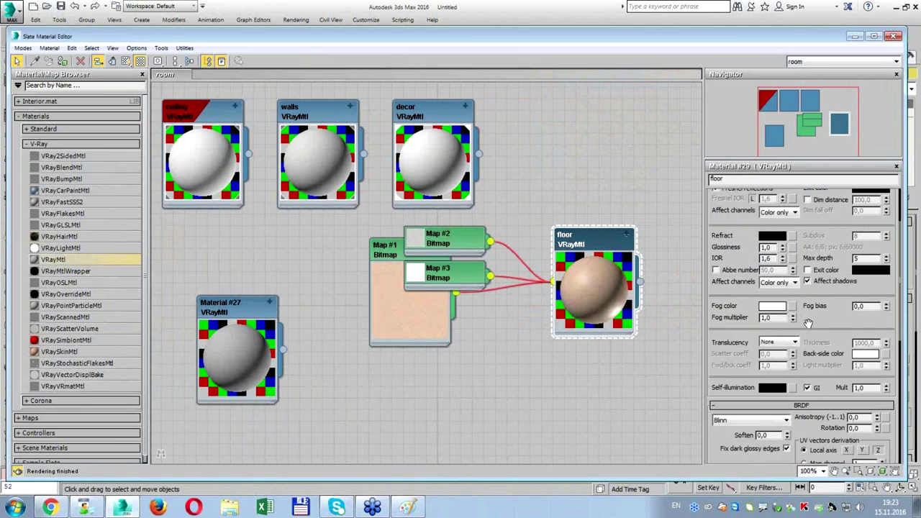
scroll(819, 386, down, 2)
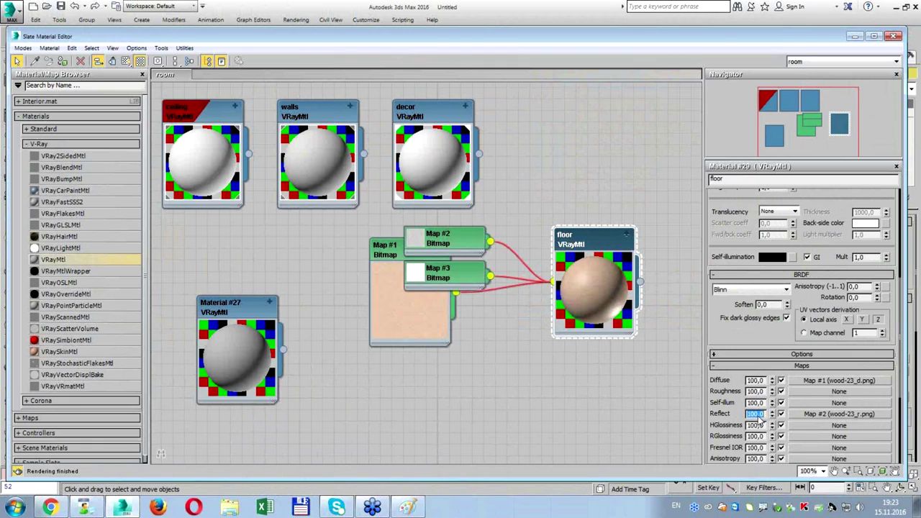
text(50)
key(Return)
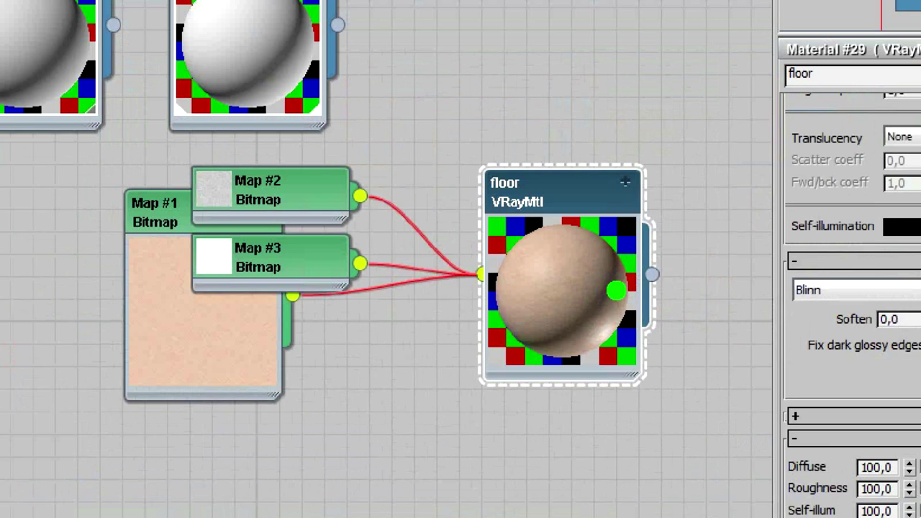
click(590, 293)
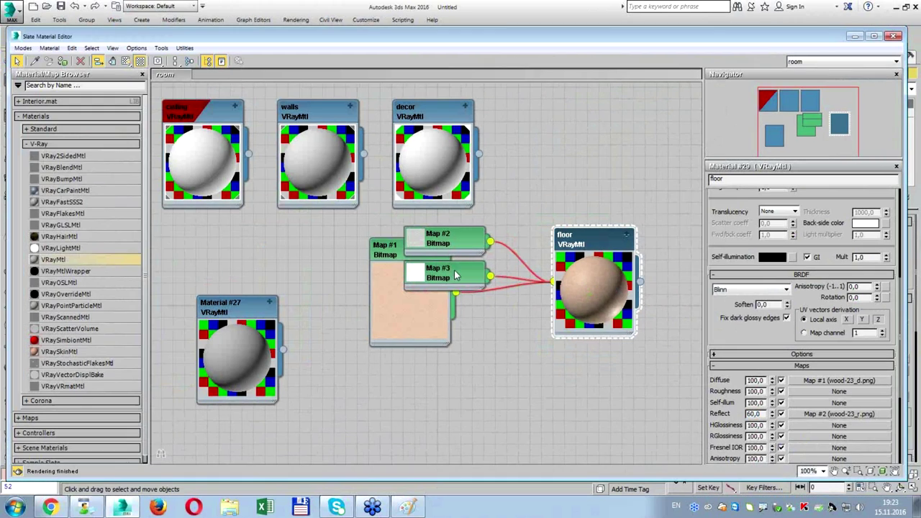
Arrange the bump, reflection and diffuse map nodes neatly on the canvas.
drag(454, 275, 489, 413)
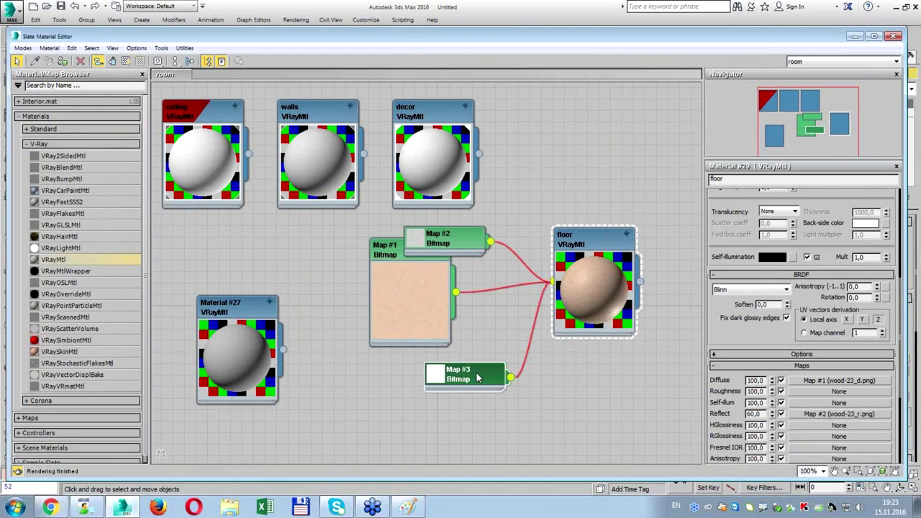
drag(464, 249, 487, 383)
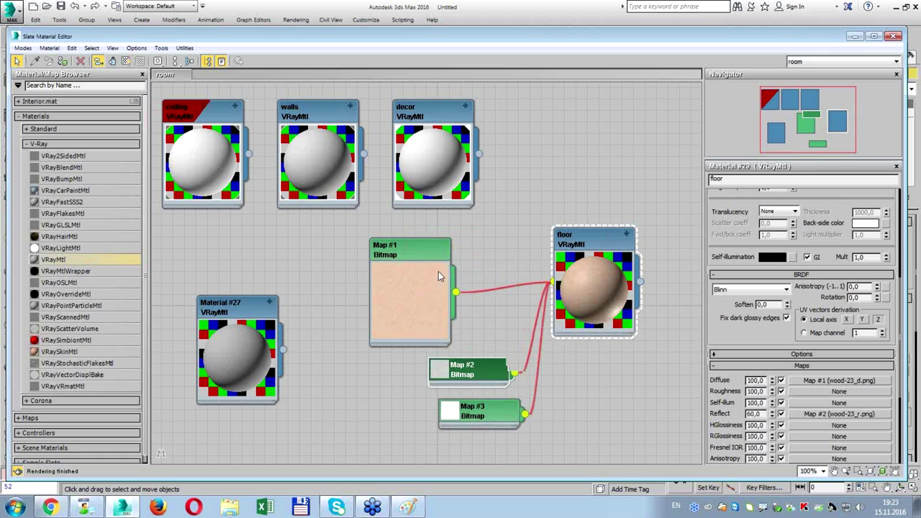
drag(424, 256, 400, 234)
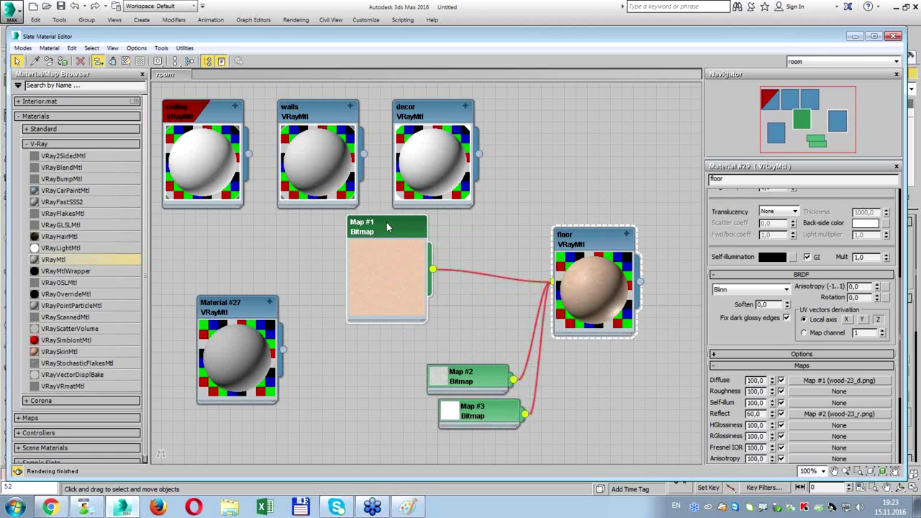
right_click(373, 228)
Replace the diffuse map with a Color Correction map, keeping the wood bitmap as sub-map.
click(392, 241)
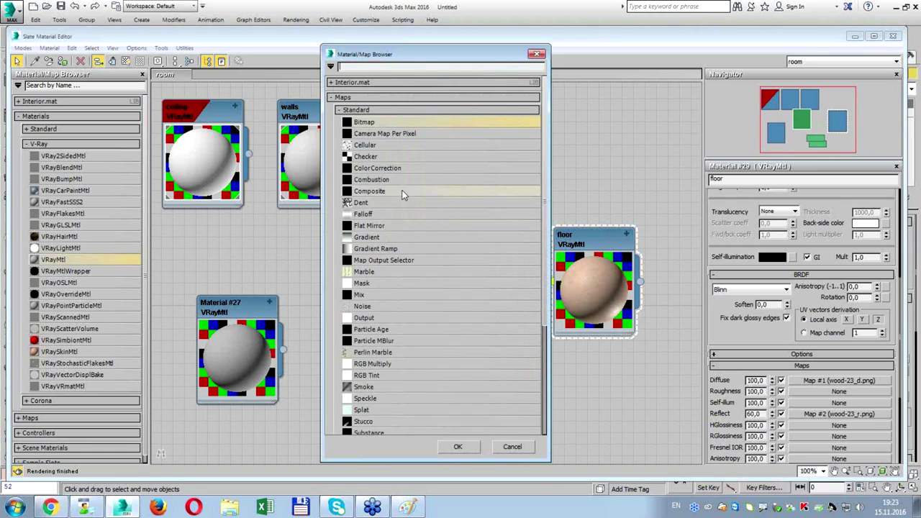
double_click(383, 159)
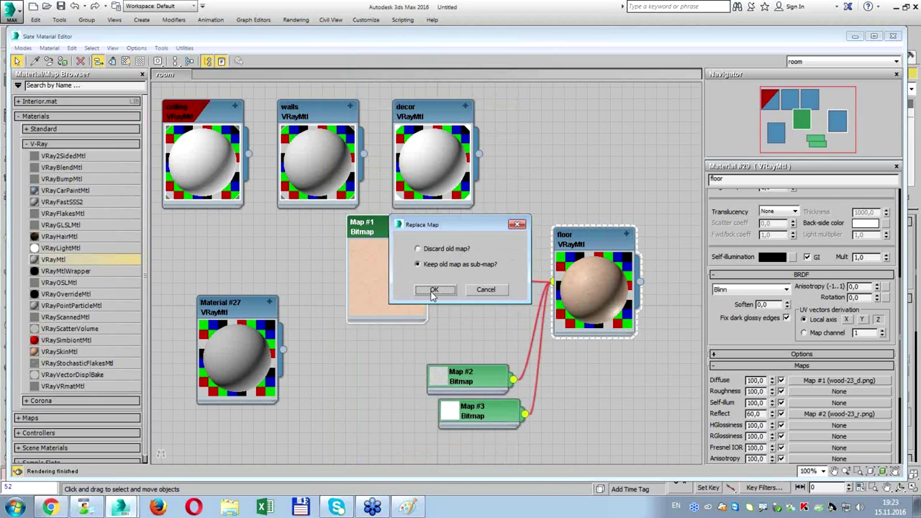
click(433, 290)
drag(395, 240, 502, 245)
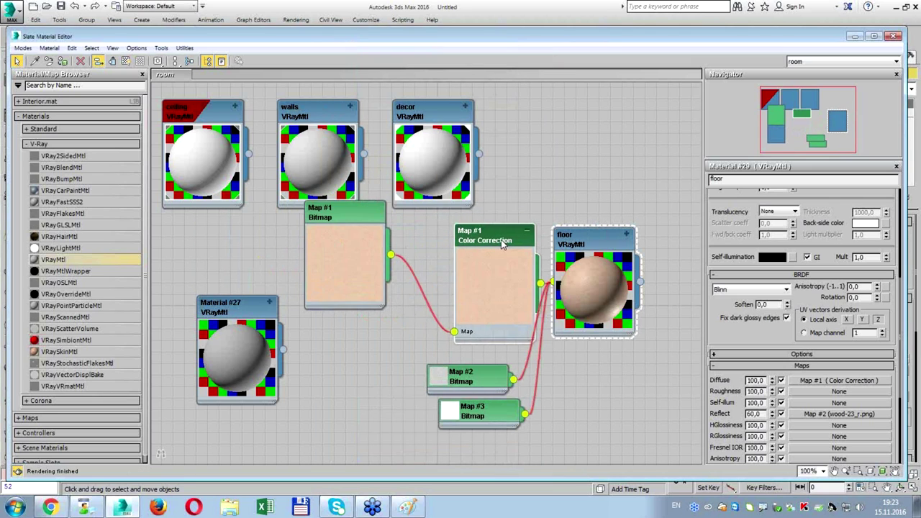
click(361, 230)
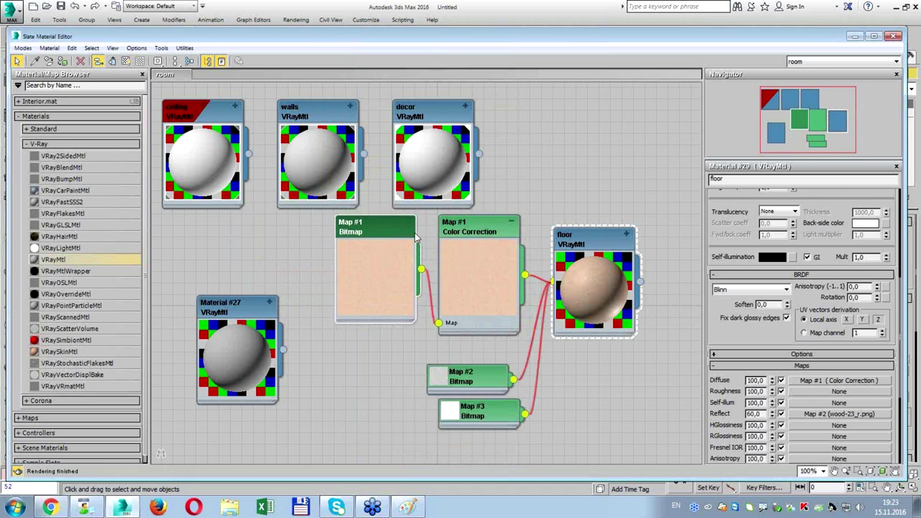
Lower the Color Correction saturation to about -84.7.
click(452, 237)
scroll(465, 249, up, 1)
scroll(464, 250, up, 1)
scroll(466, 249, up, 2)
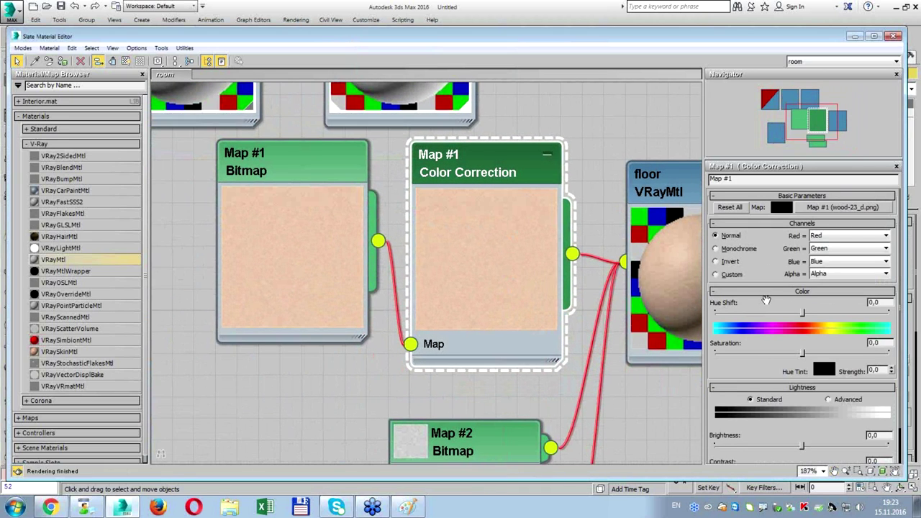
mouse_move(812, 327)
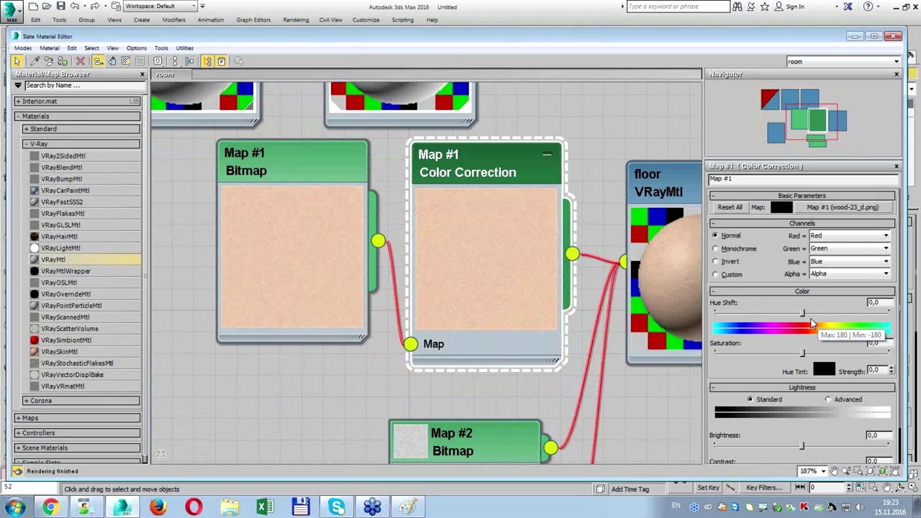
drag(801, 353, 729, 358)
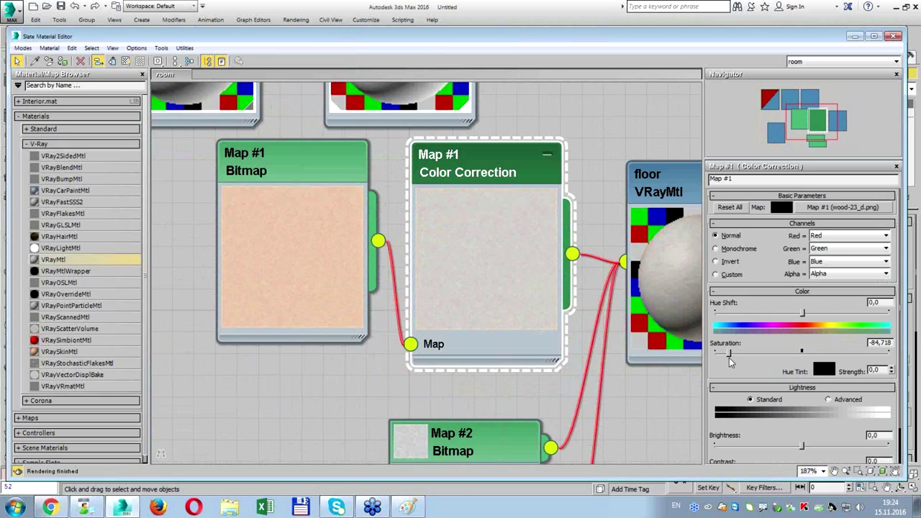
scroll(728, 361, down, 2)
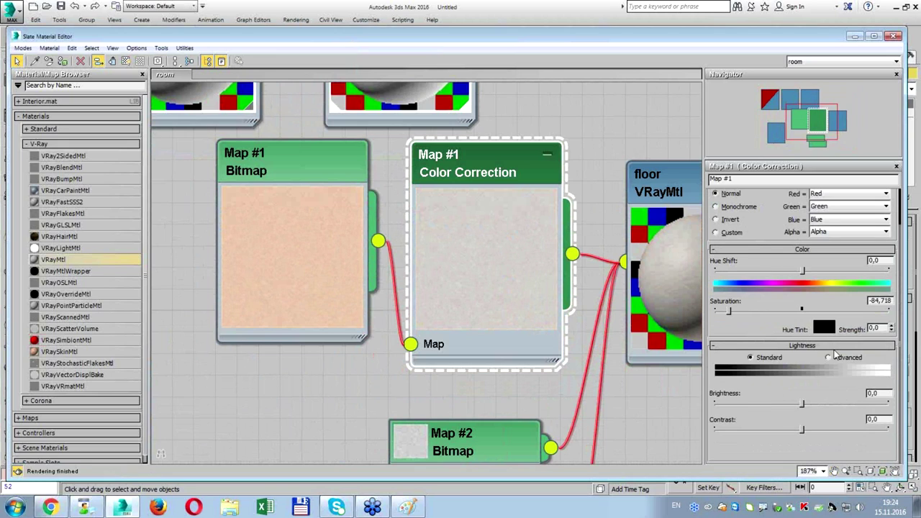
click(828, 357)
Set the advanced RGB Gain to 80 and lower the gamma to darken the wood.
double_click(759, 403)
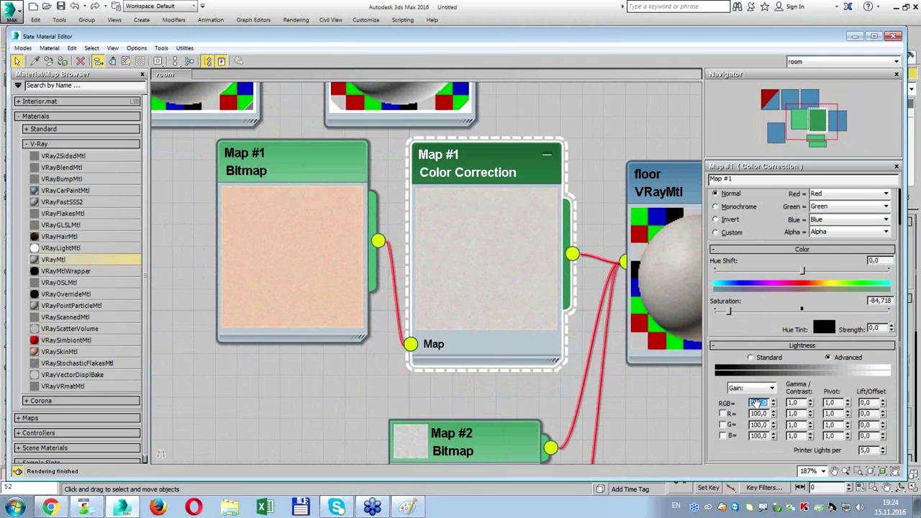
text(80)
key(Return)
click(800, 403)
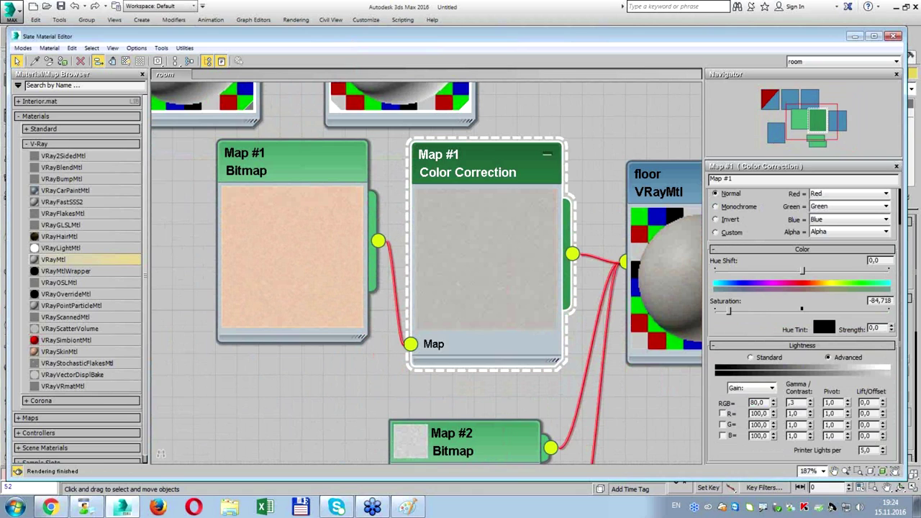
key(Return)
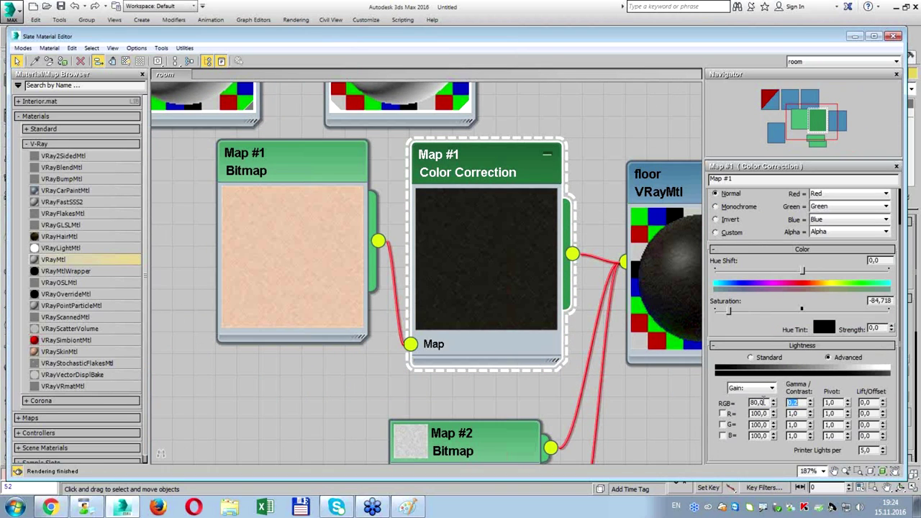
Fine-tune saturation to about -80.7 and settle the gamma at 0.2.
middle_drag(567, 318, 513, 306)
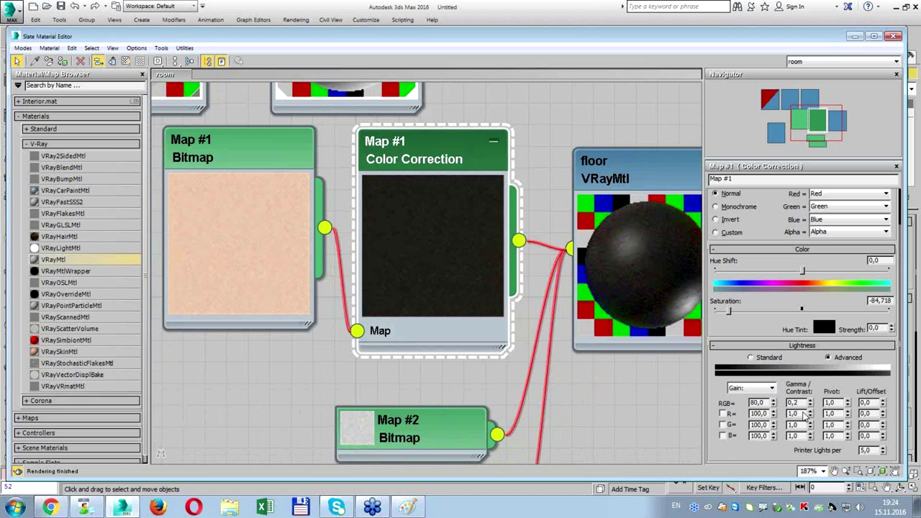
mouse_move(728, 310)
mouse_down()
mouse_move(753, 313)
mouse_move(728, 311)
mouse_up()
drag(729, 311, 728, 310)
text(5)
key(Return)
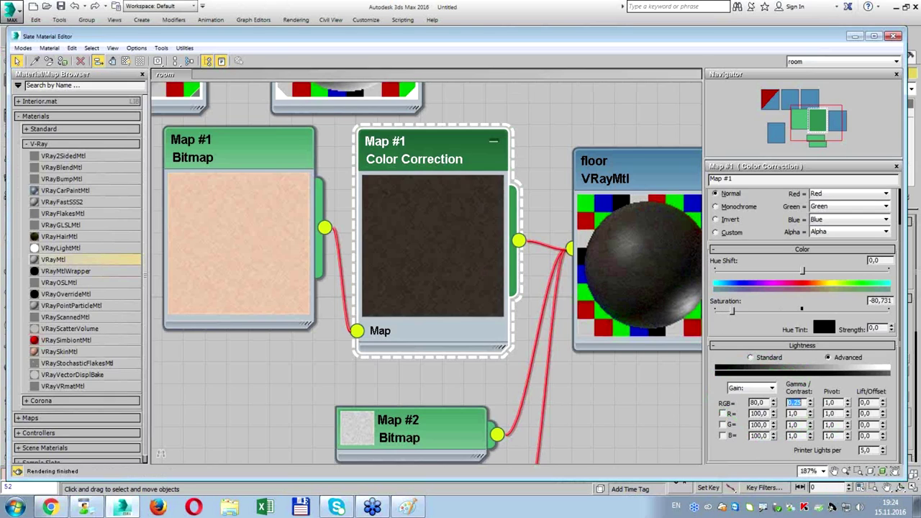
text(0,2)
key(Return)
drag(725, 43, 696, 56)
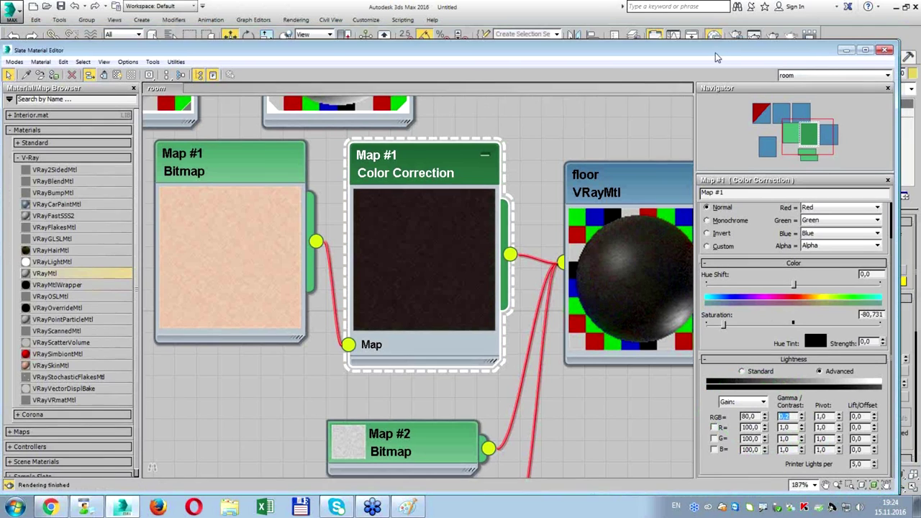
Lower the floor VRayMtl's reflection amount to 30.
click(604, 186)
drag(728, 384, 722, 322)
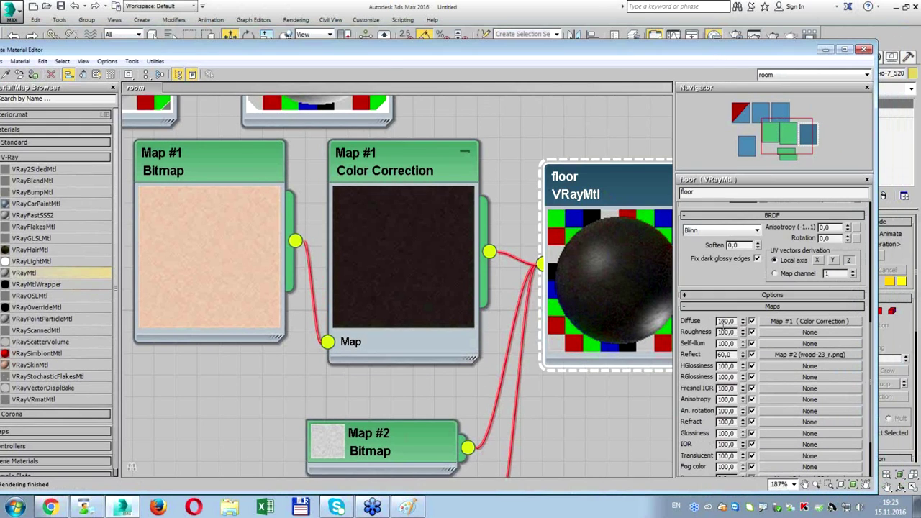
double_click(725, 355)
text(50)
key(Return)
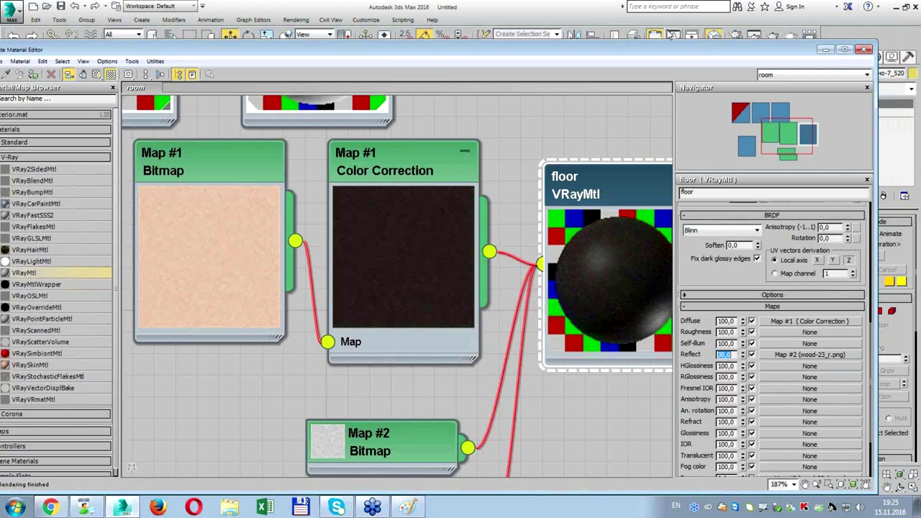
Close the Slate Material Editor and maximize the camera viewport.
drag(595, 43, 718, 459)
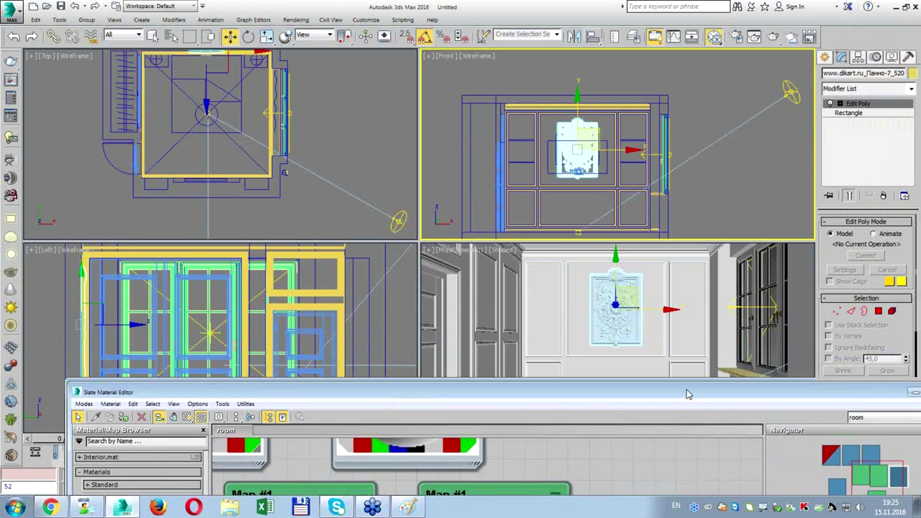
click(640, 426)
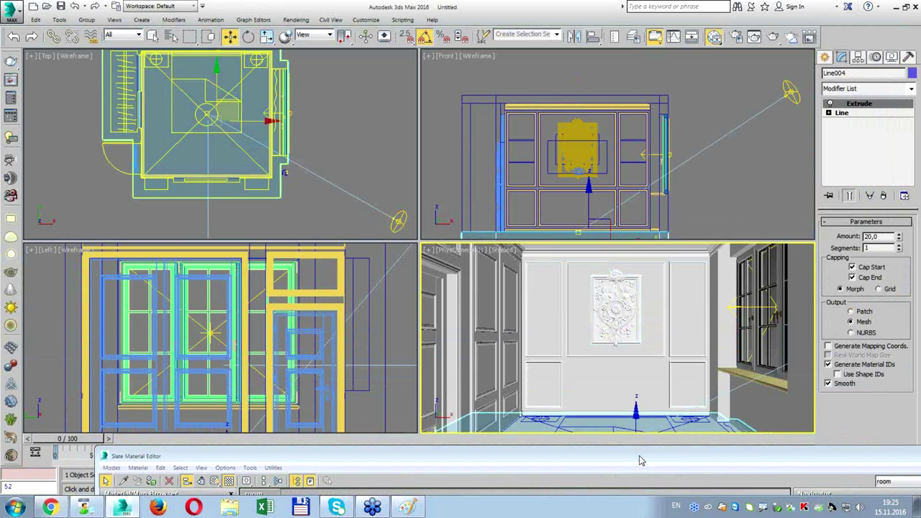
drag(637, 462, 631, 380)
double_click(631, 379)
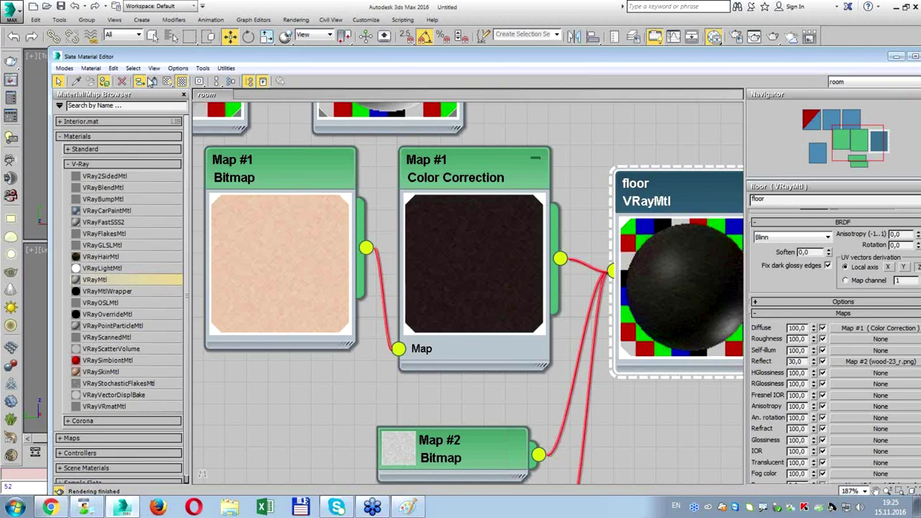
double_click(831, 57)
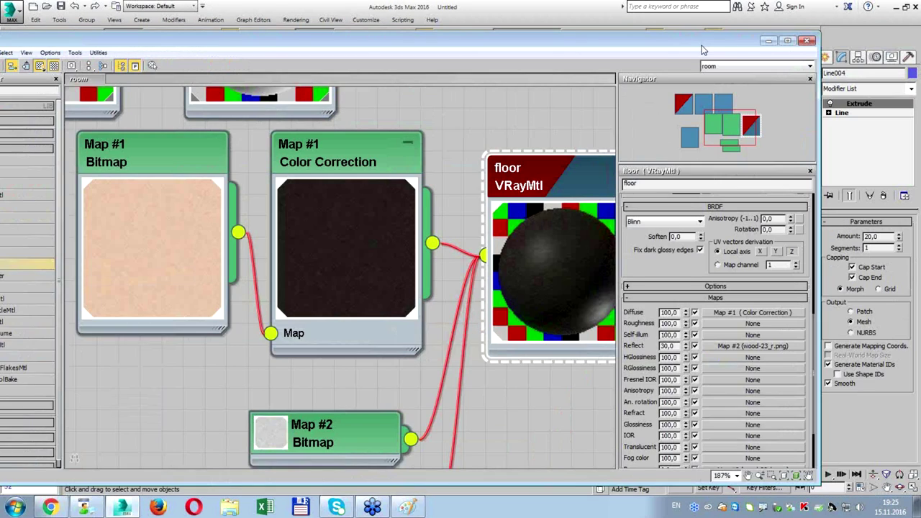
click(807, 47)
key(alt+w)
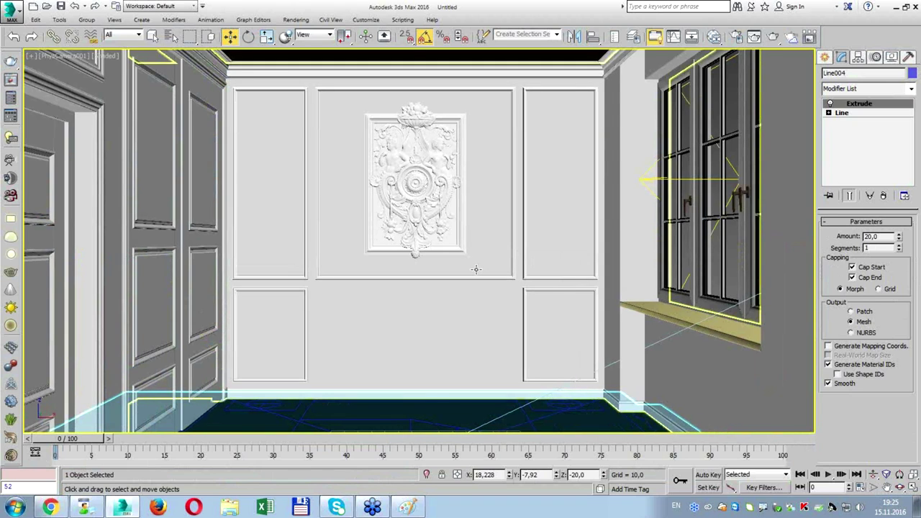
Add a planar UVW Map sized 800 by 800 to the floor shape Line004.
key(shift+f)
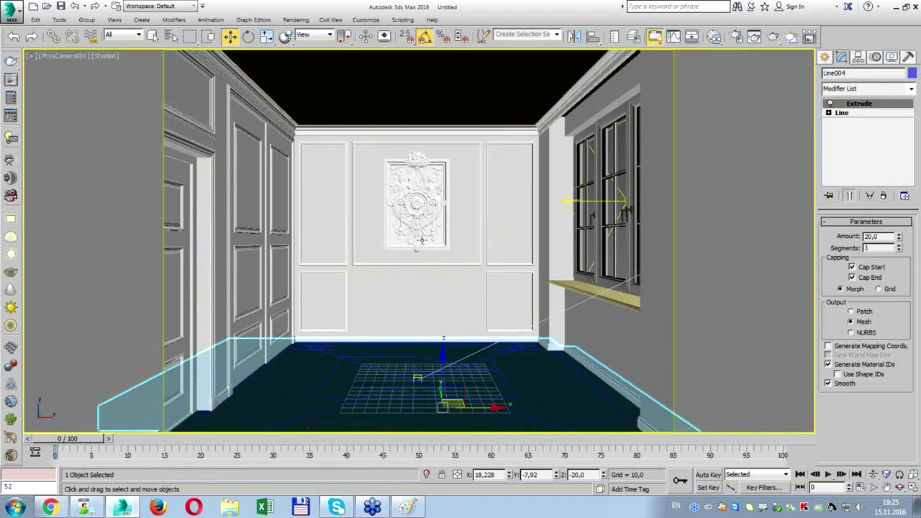
key(alt+w)
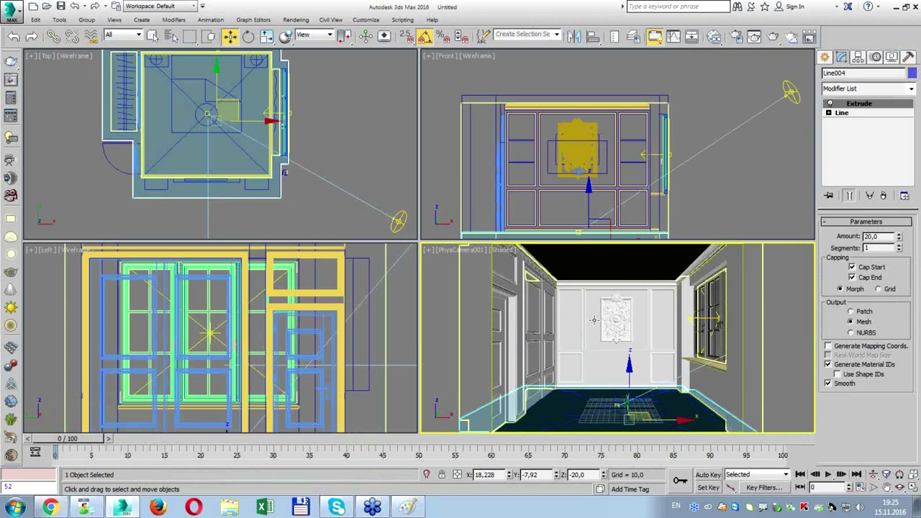
scroll(593, 320, up, 5)
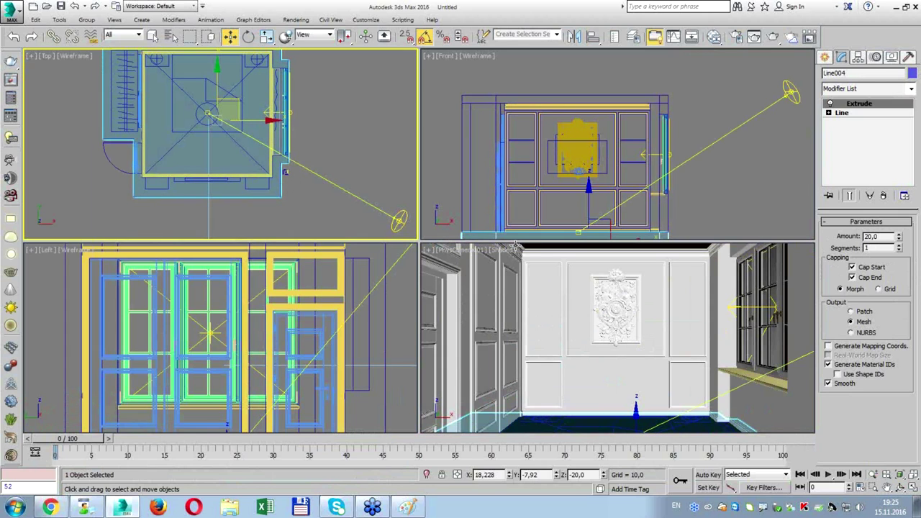
click(865, 89)
scroll(864, 97, down, 2)
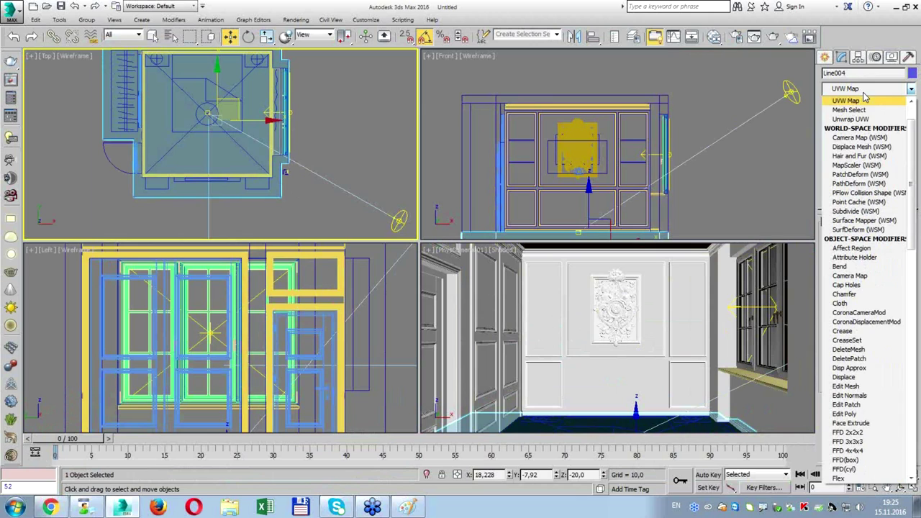
click(867, 102)
double_click(872, 323)
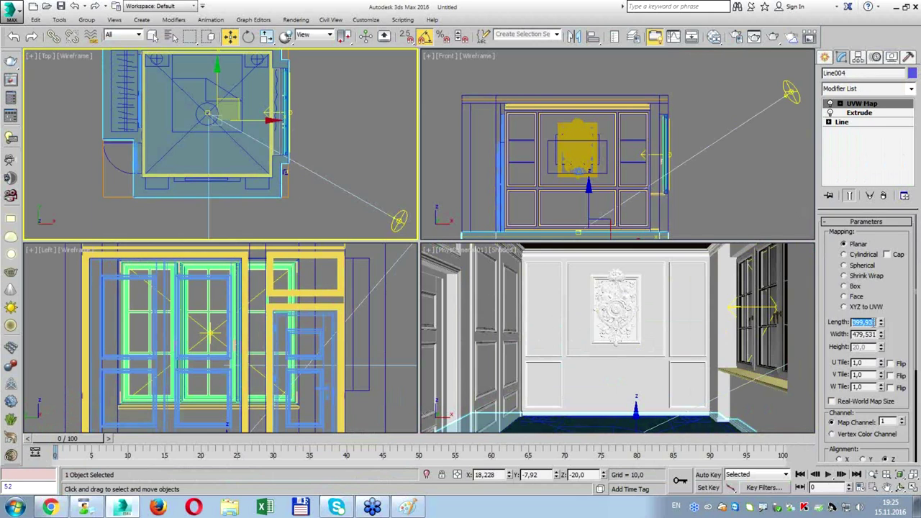
text(80)
text(800)
click(696, 347)
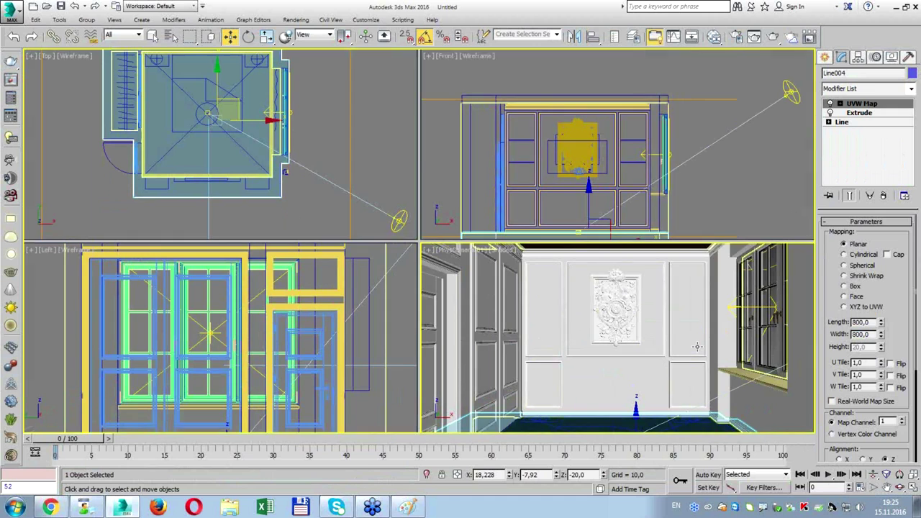
Inspect the tiled parquet in a maximized Perspective view, then return to the camera view.
key(alt+w)
scroll(525, 353, up, 5)
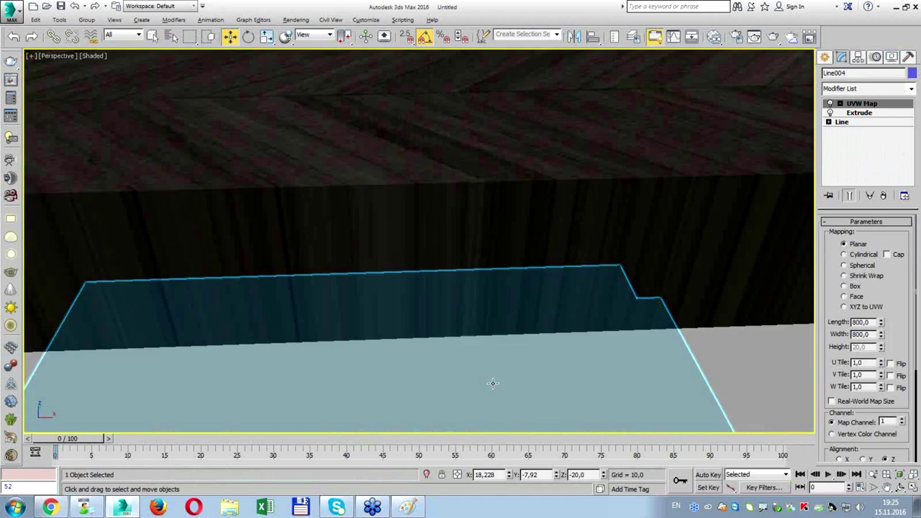
mouse_move(493, 382)
alt+middle_down()
mouse_move(487, 199)
mouse_move(459, 228)
mouse_move(529, 249)
mouse_move(559, 242)
mouse_move(551, 234)
mouse_move(371, 231)
mouse_move(314, 171)
mouse_move(377, 228)
alt+middle_up()
scroll(459, 228, up, 3)
key(c)
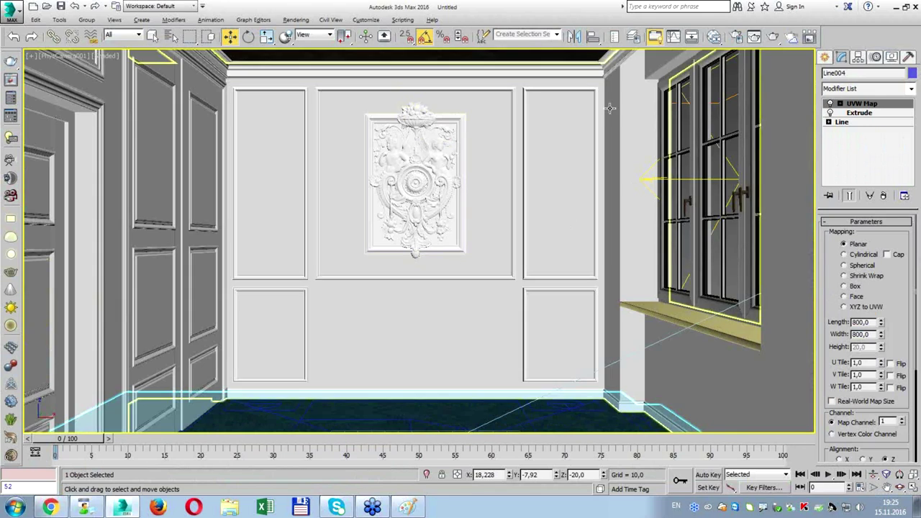
click(736, 37)
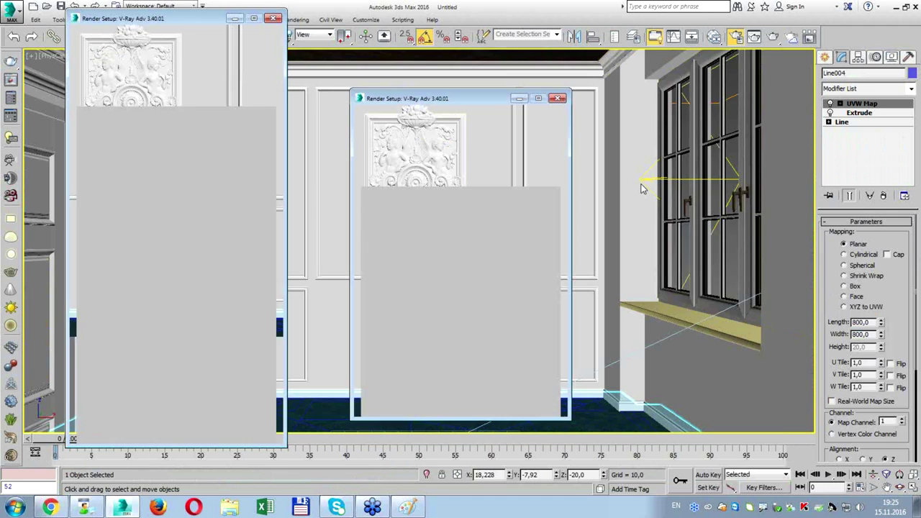
Set the render output size to 900 x 506 for a 16:9 aspect.
click(100, 116)
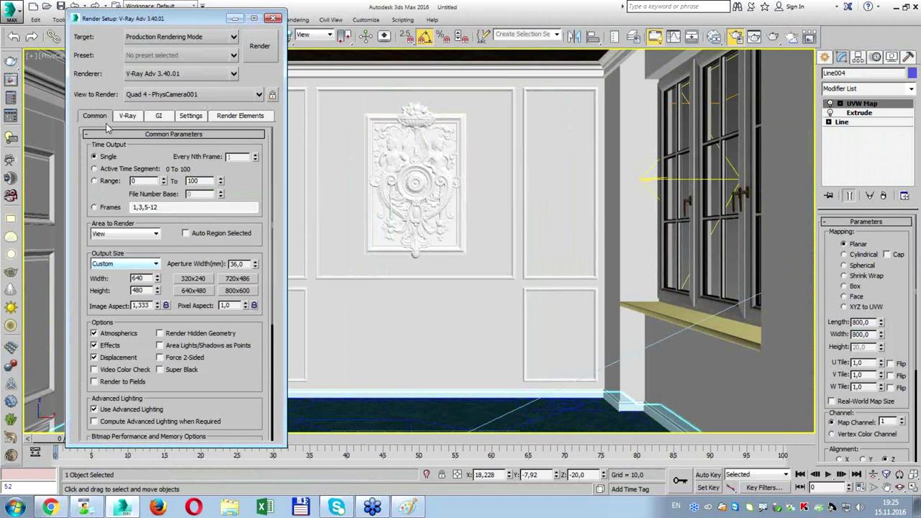
double_click(149, 278)
text(16)
key(Tab)
text(9)
key(Return)
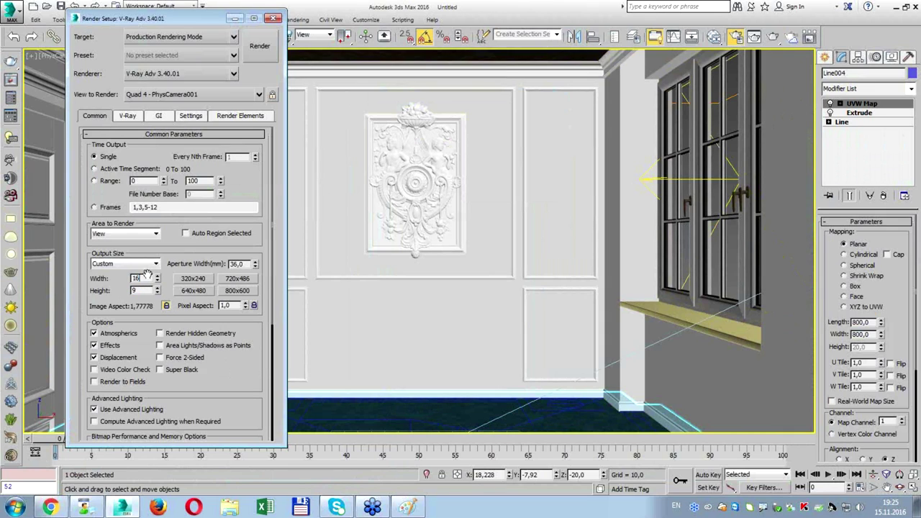
text(900)
key(Return)
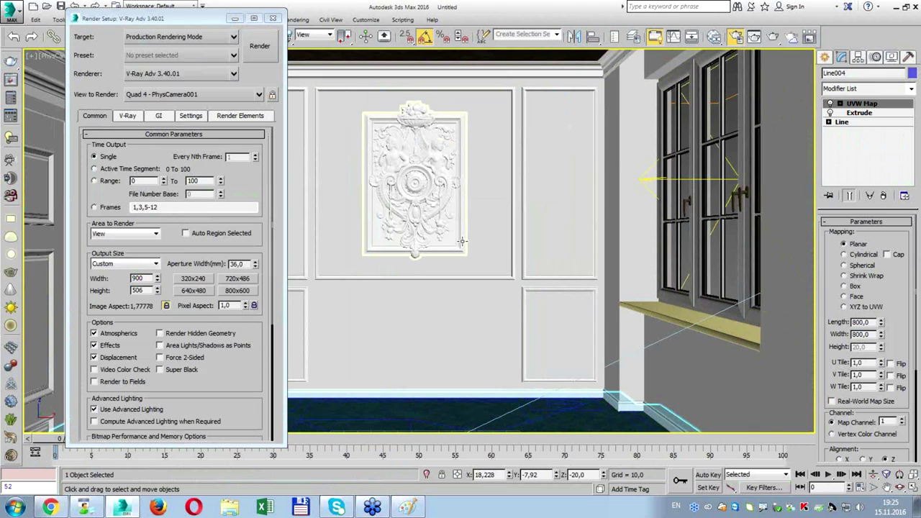
scroll(468, 241, down, 2)
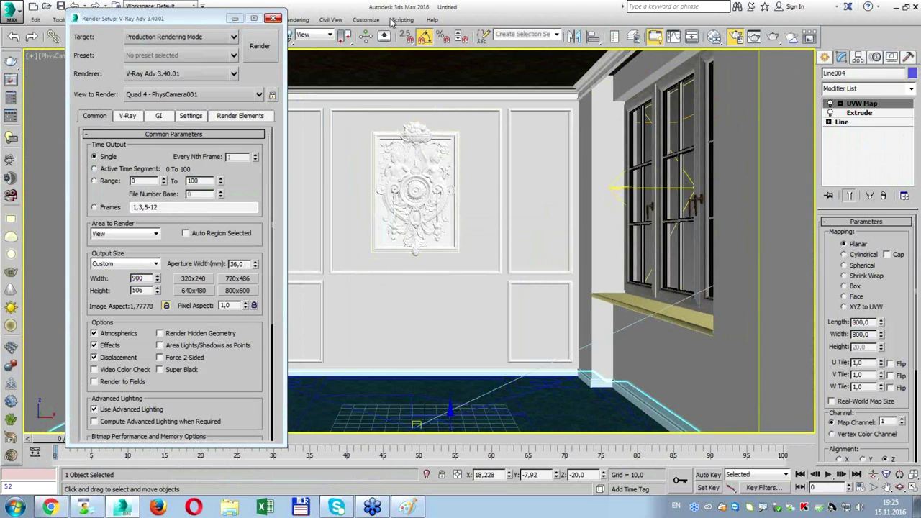
key(F10)
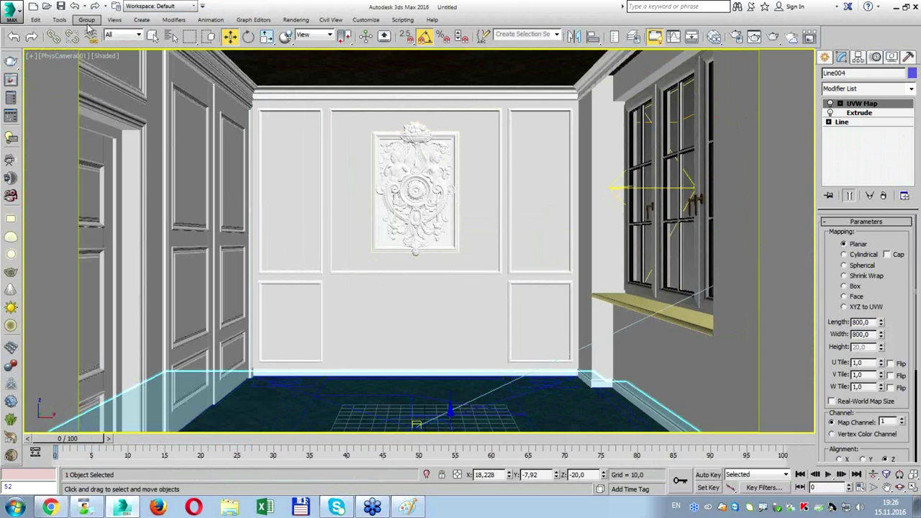
Toggle Show Safe Frames in the camera view and select the ceiling molding.
click(69, 56)
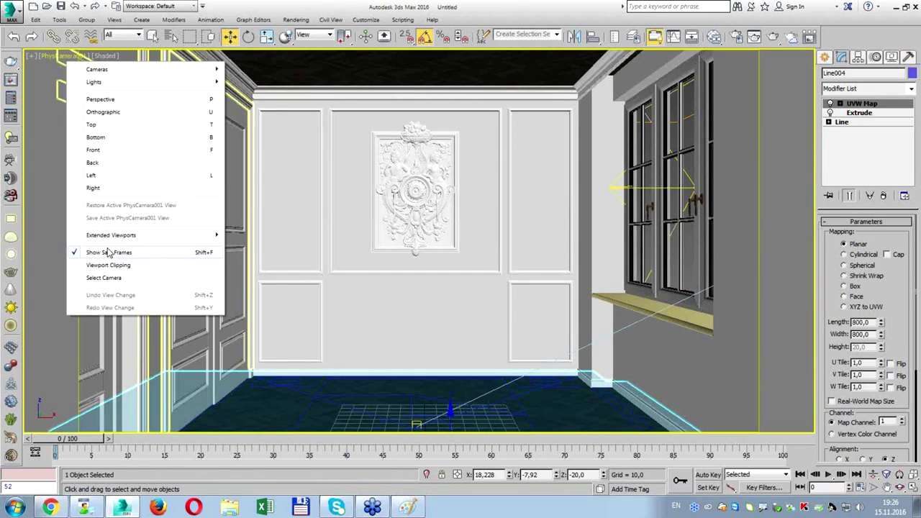
click(191, 263)
scroll(533, 183, up, 2)
scroll(533, 183, up, 2)
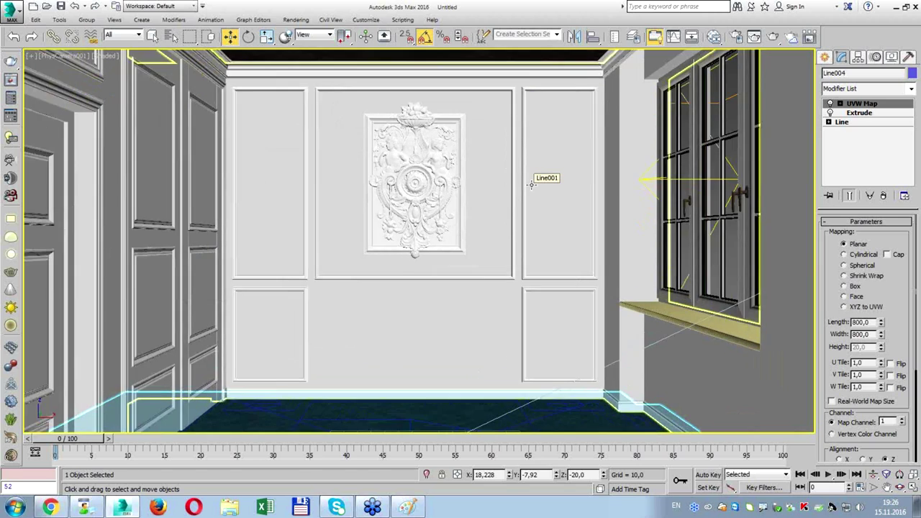
scroll(531, 184, down, 2)
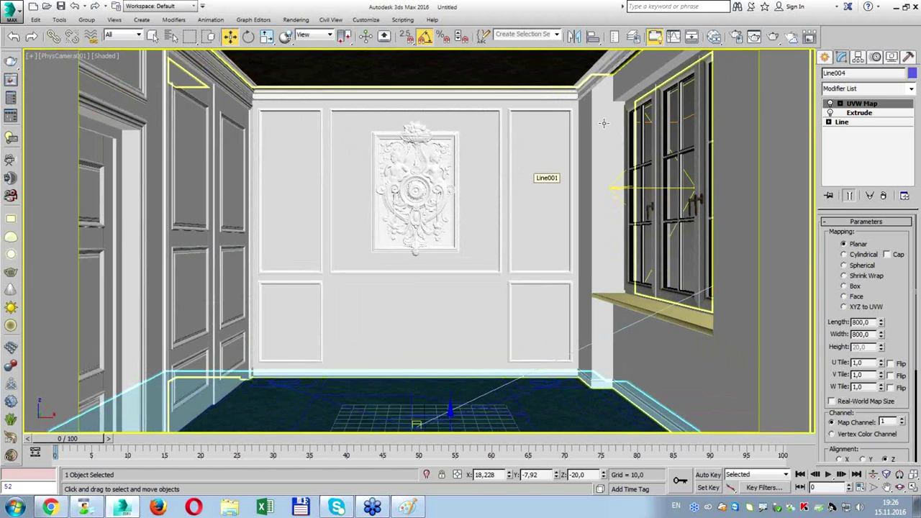
click(461, 58)
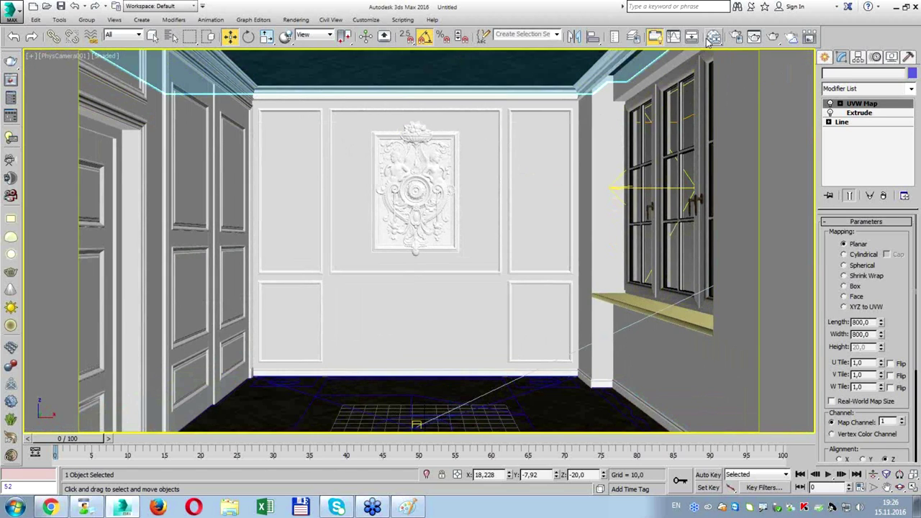
Open the Slate Material Editor and display the ceiling material's settings.
click(712, 38)
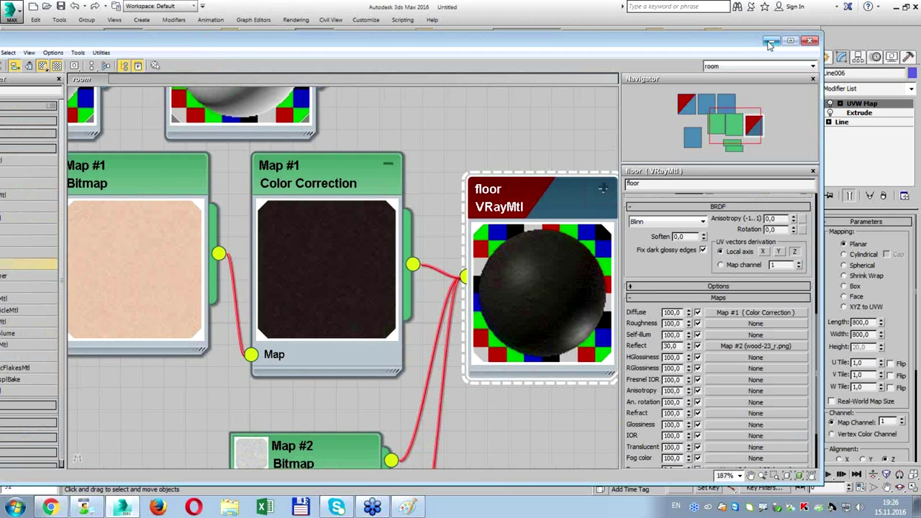
scroll(438, 170, down, 2)
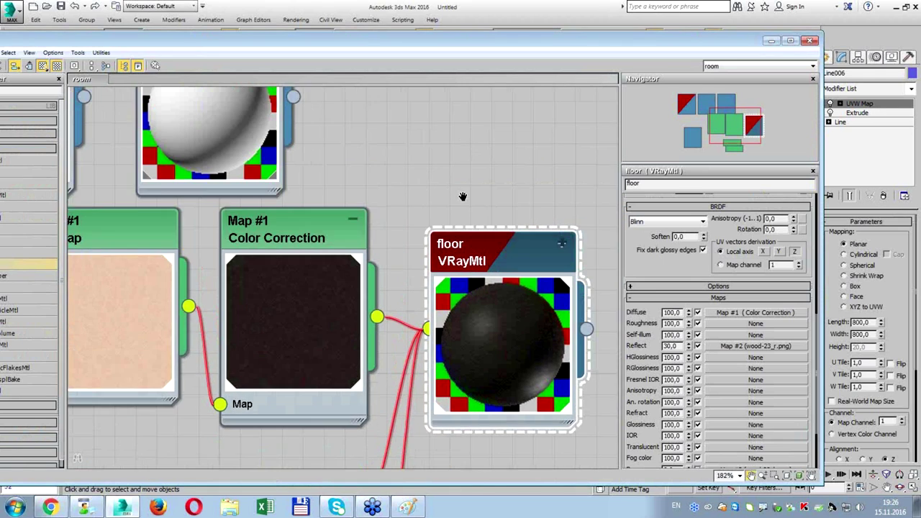
scroll(462, 195, down, 2)
scroll(437, 142, down, 2)
scroll(370, 167, down, 2)
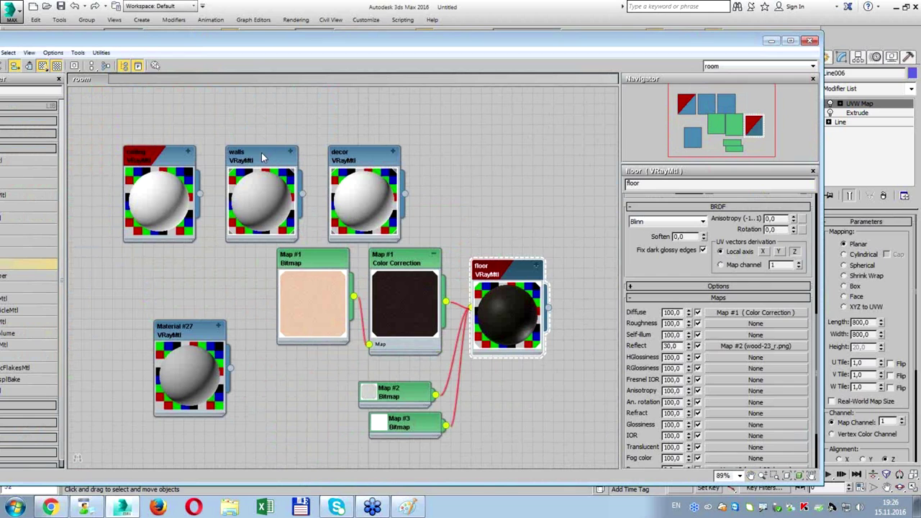
double_click(162, 162)
Close the material editor and start a production render of the camera view.
drag(95, 43, 221, 75)
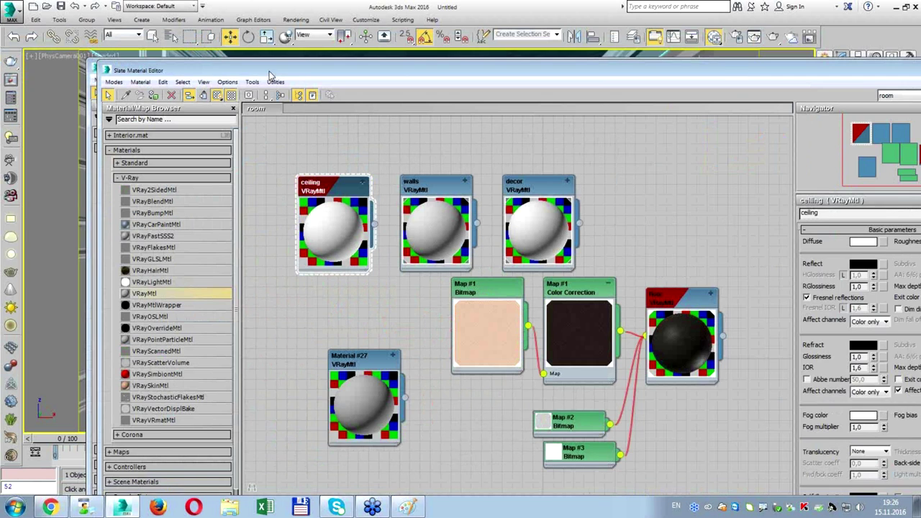
drag(421, 90, 302, 224)
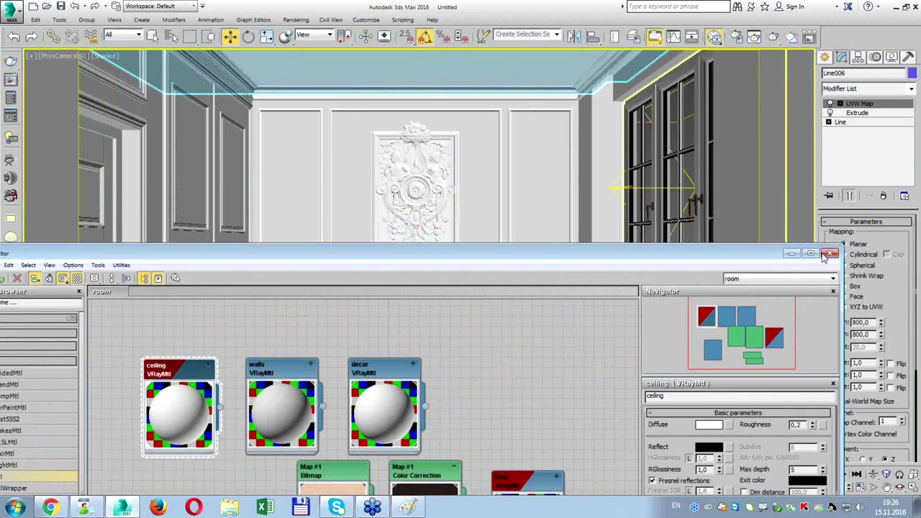
click(831, 253)
click(770, 42)
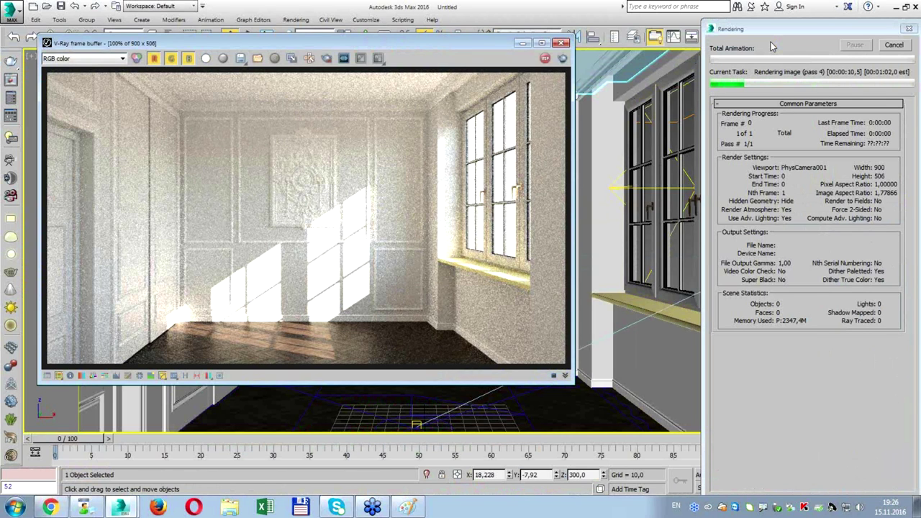
Close the finished render windows and select the floor VRayMtl in the Slate Material Editor.
key(Escape)
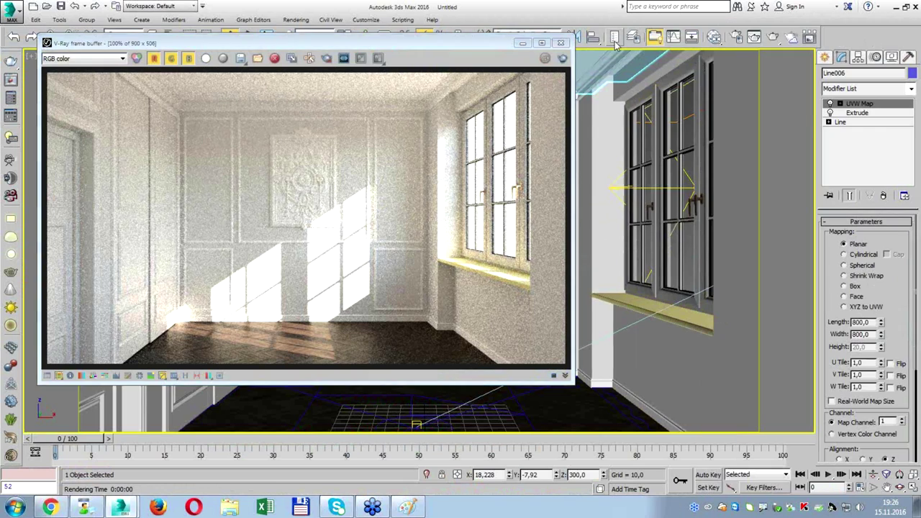
click(562, 44)
key(m)
drag(582, 260, 677, 40)
middle_drag(631, 251, 502, 187)
click(496, 201)
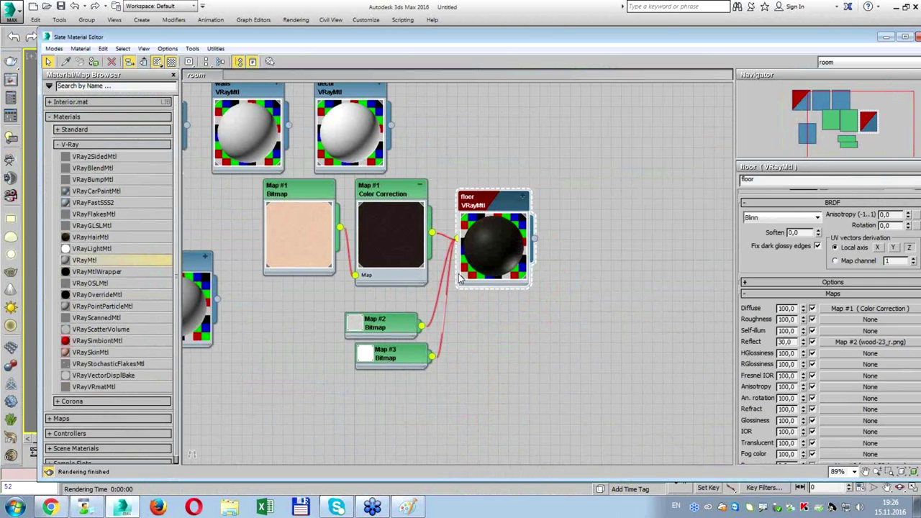
Drop the floor Color Correction saturation to -91.362, close the editor, and restore four viewports.
double_click(392, 231)
drag(763, 353, 755, 350)
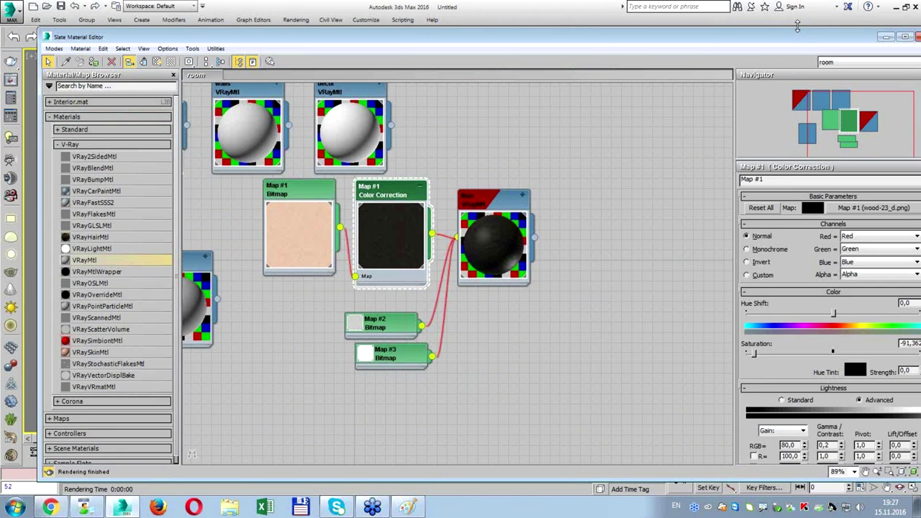
drag(805, 43, 720, 53)
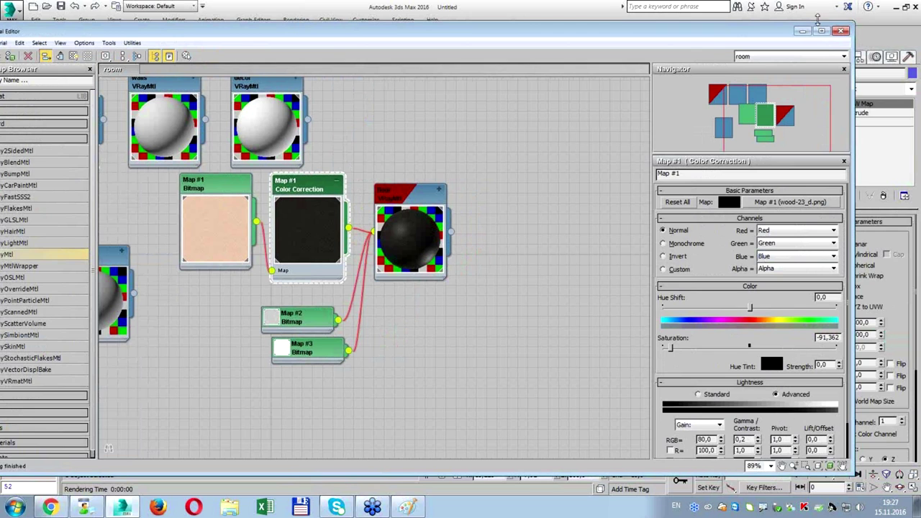
click(841, 32)
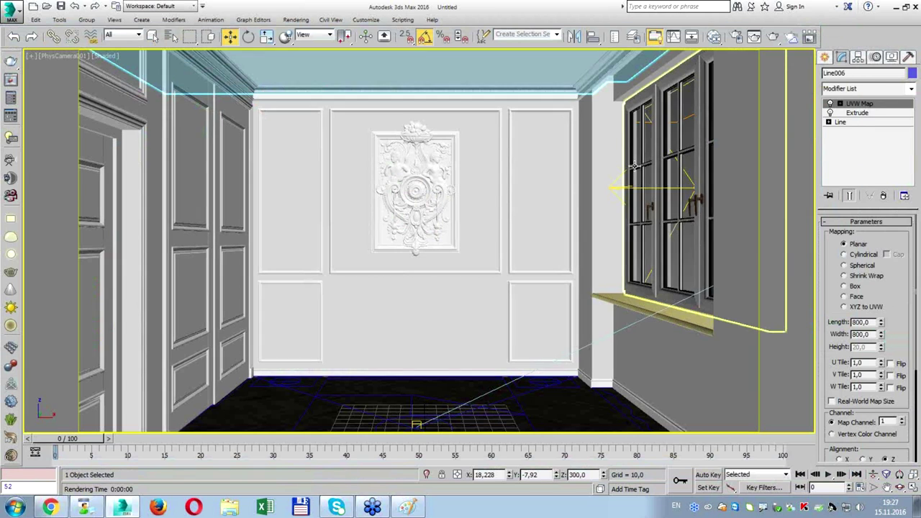
key(alt+w)
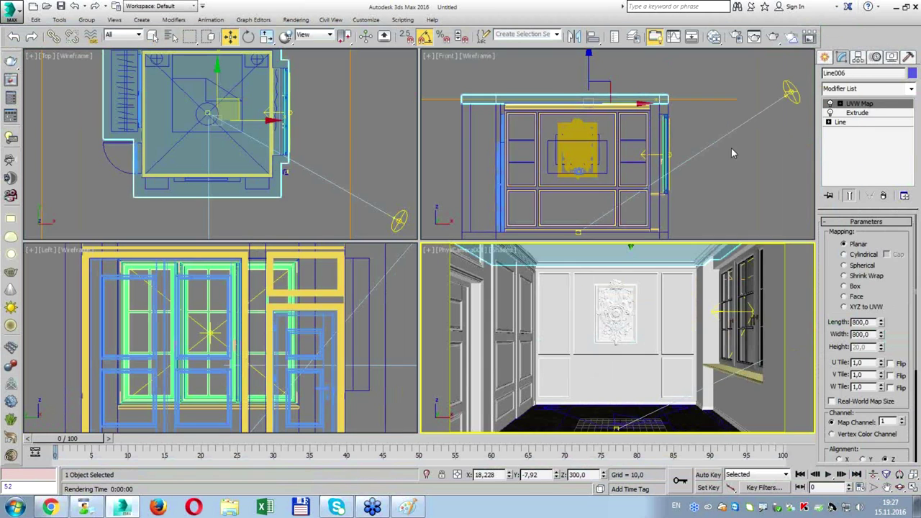
Select VRaySun001 and set its size multiplier to 2.0.
click(731, 148)
scroll(838, 309, down, 2)
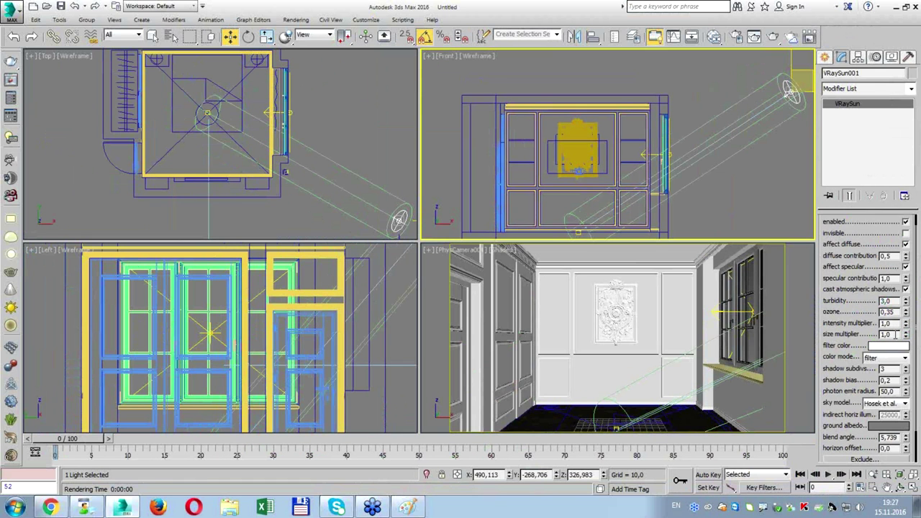
text(5)
key(Return)
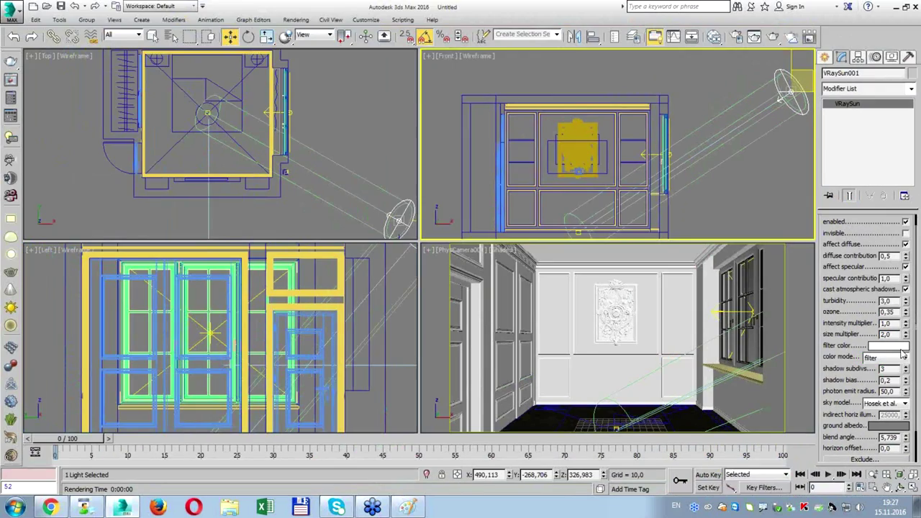
Give the sun a pale warm yellow filter colour of RGB 255, 255, 199.
click(867, 345)
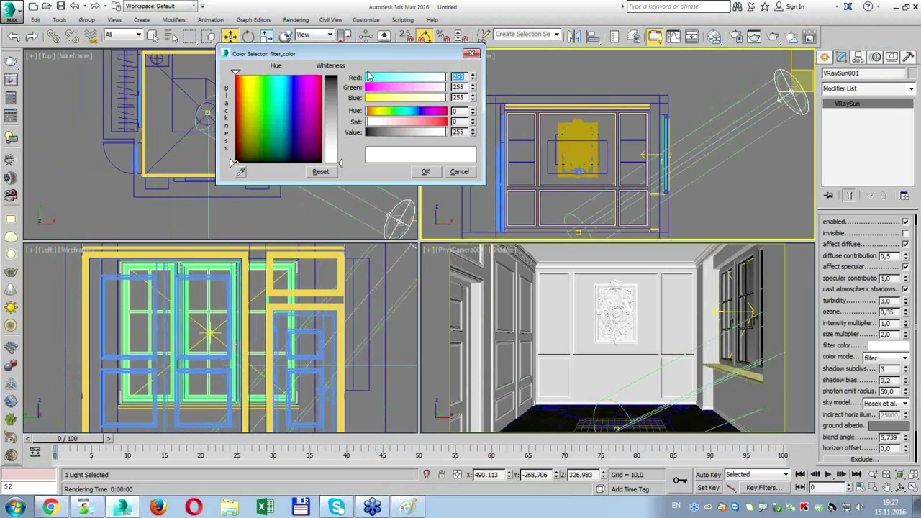
drag(439, 101, 430, 101)
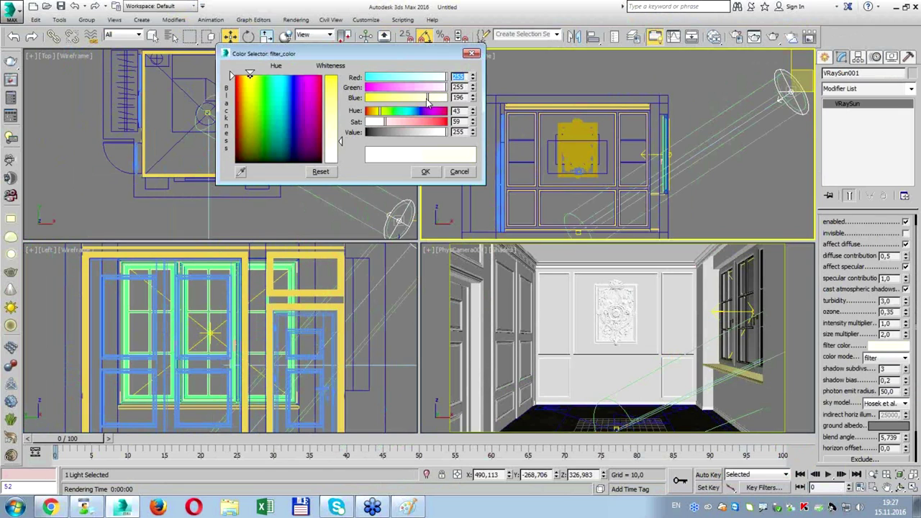
drag(430, 103, 430, 104)
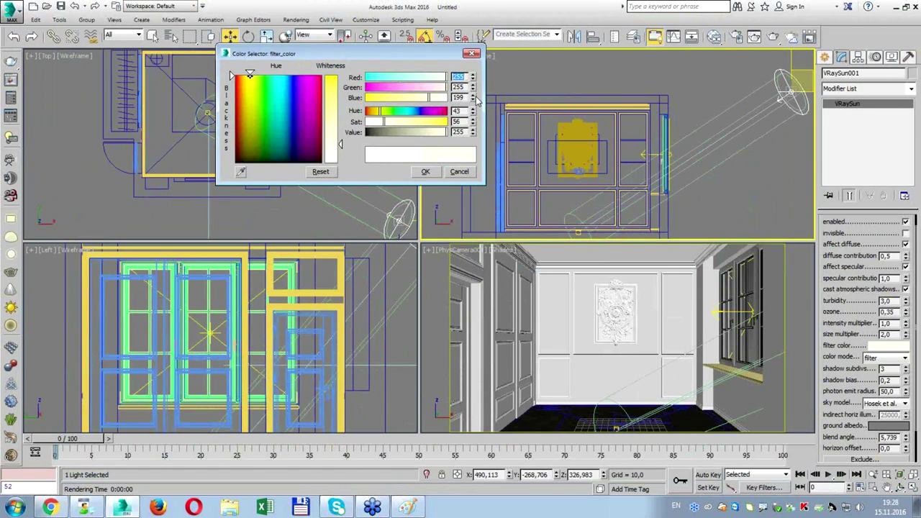
click(426, 172)
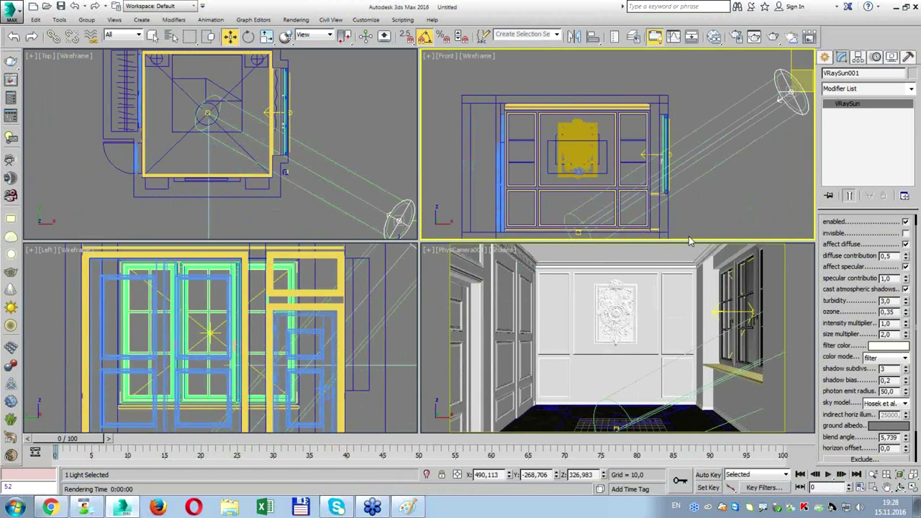
Re-render the camera view in V-Ray to review the warmer, larger sun, then close it and deselect.
right_click(688, 246)
click(769, 40)
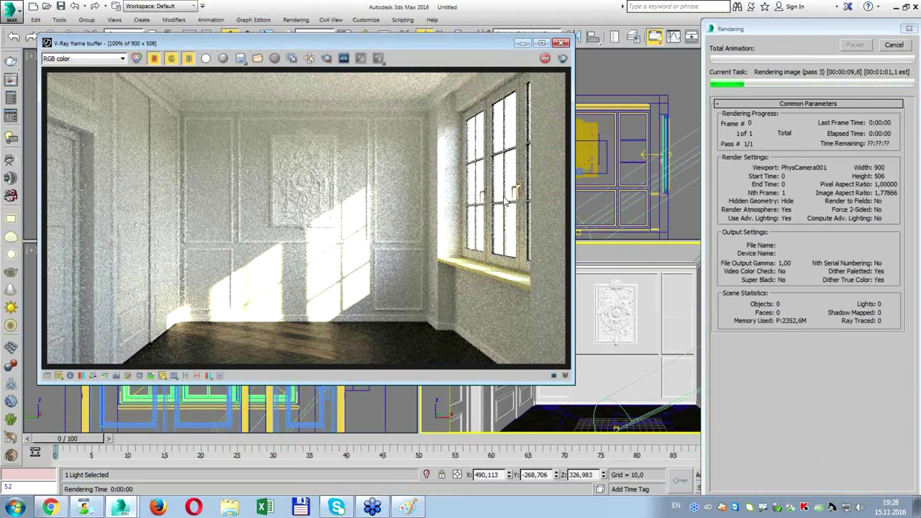
click(565, 44)
click(627, 66)
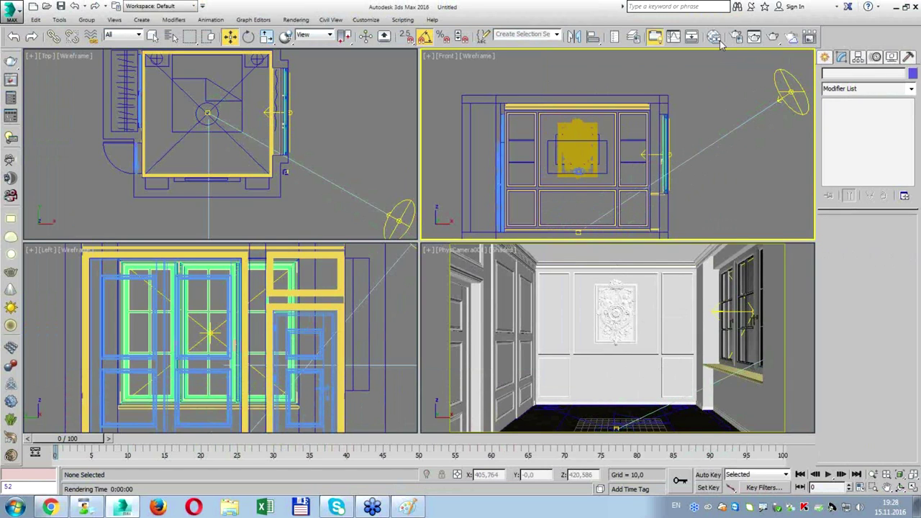
Add a V-Ray light material, Material #30, in the Slate Material Editor with a black light colour.
click(720, 41)
mouse_move(496, 144)
middle_down()
mouse_move(556, 170)
mouse_move(544, 173)
middle_up()
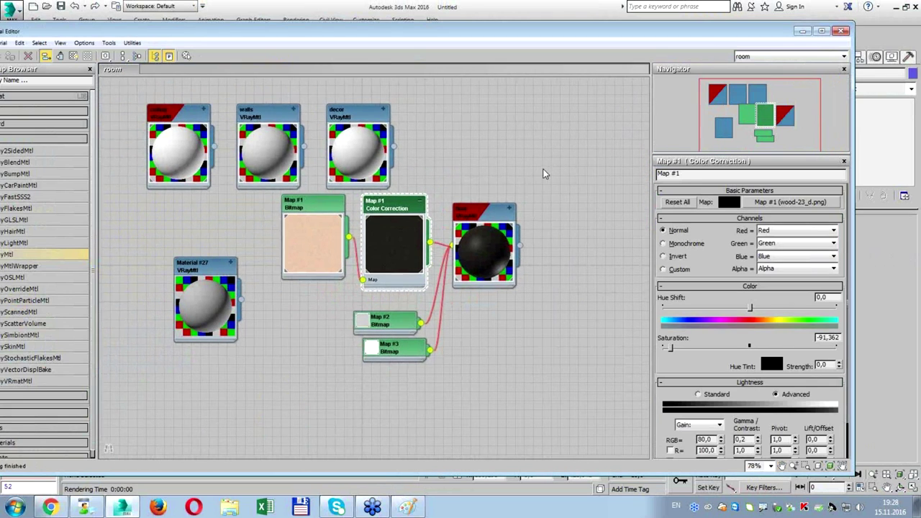
drag(352, 34, 441, 23)
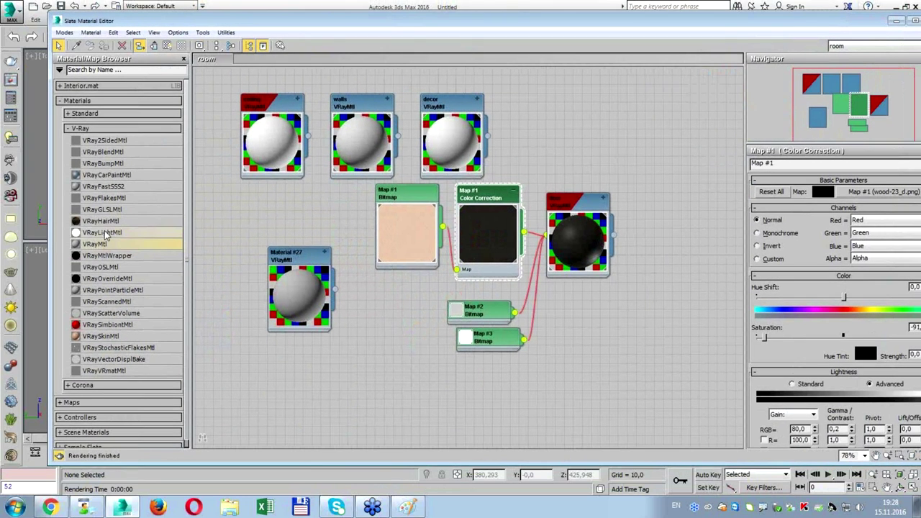
drag(633, 92, 632, 91)
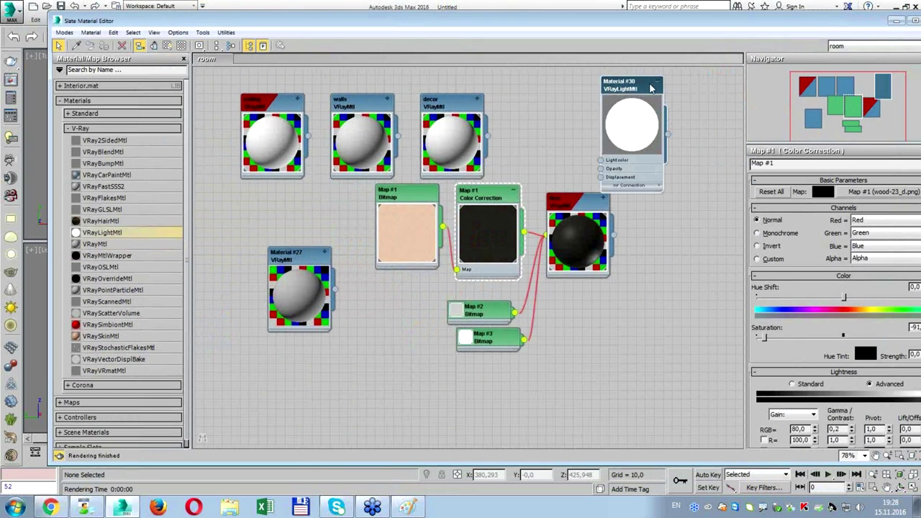
drag(743, 23, 654, 29)
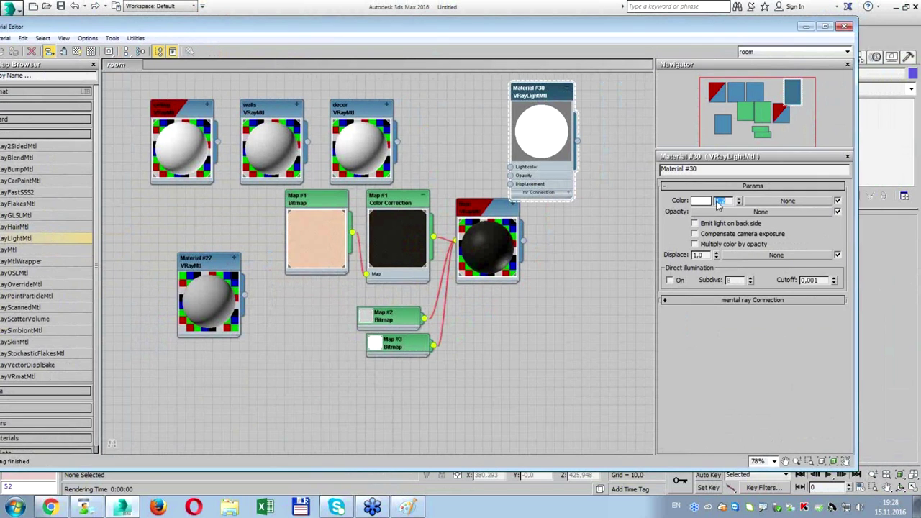
click(706, 200)
drag(423, 134, 364, 136)
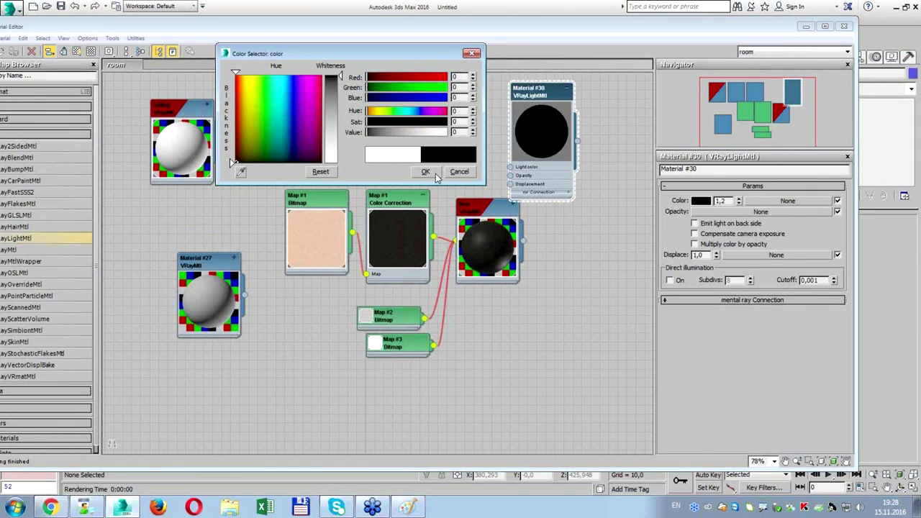
click(425, 172)
drag(542, 94, 579, 102)
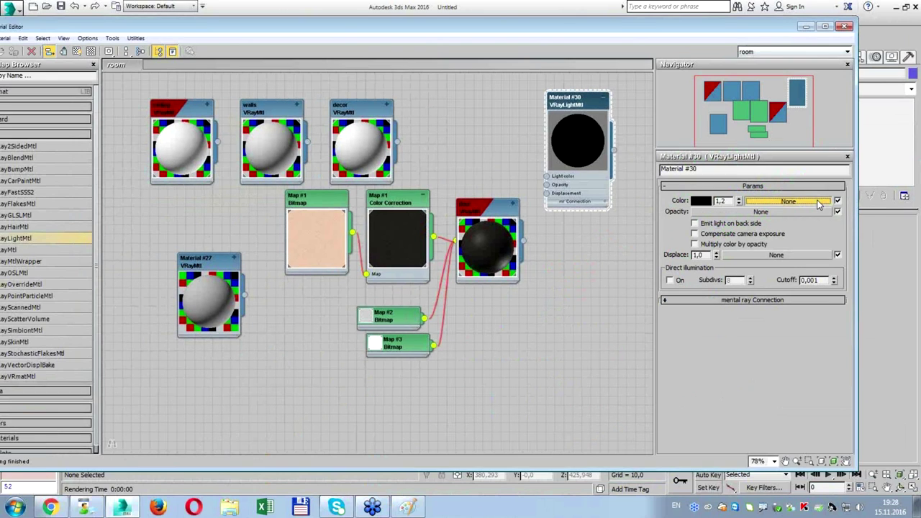
Map cityback.jpg as a bitmap (Map #5) into Material #30's light colour and show it in the viewport.
click(787, 201)
double_click(359, 122)
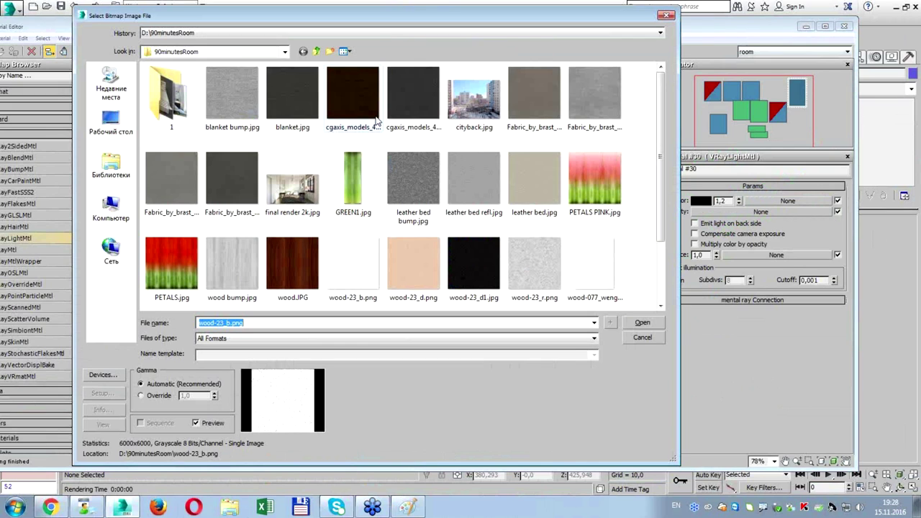
click(458, 112)
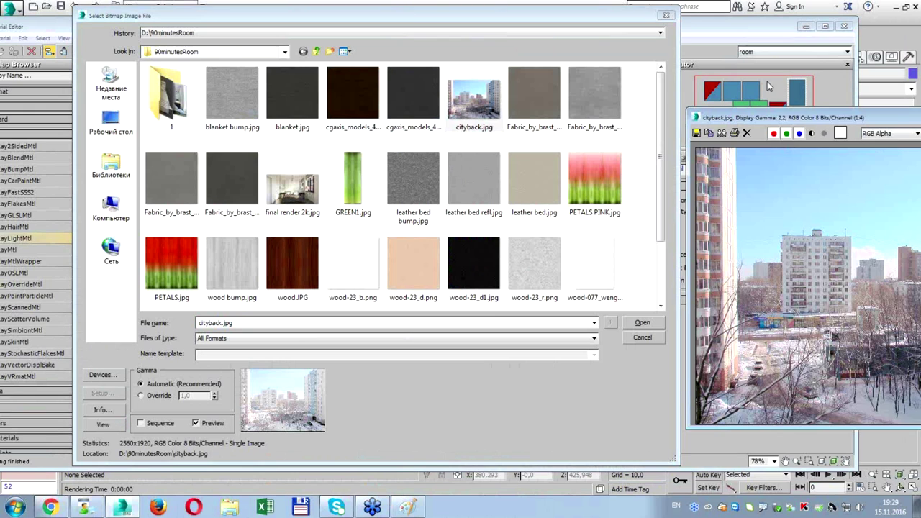
drag(811, 119, 350, 77)
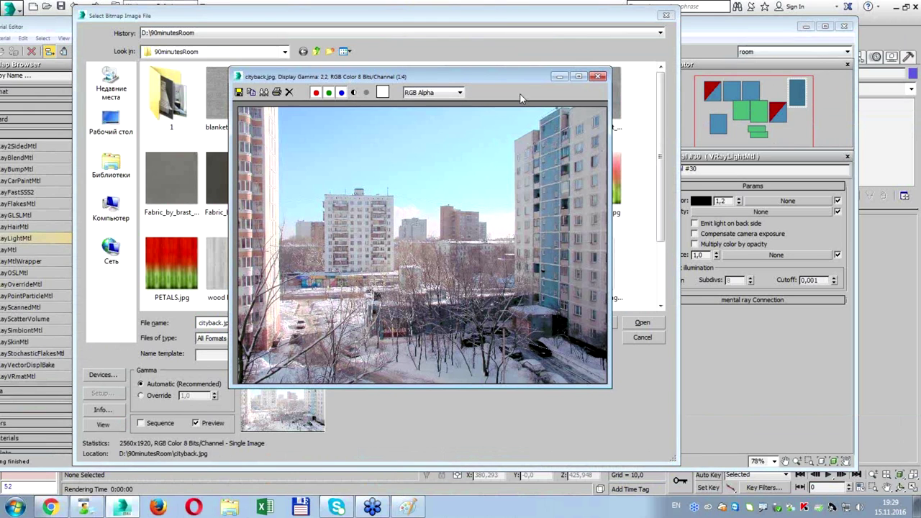
click(597, 76)
double_click(474, 108)
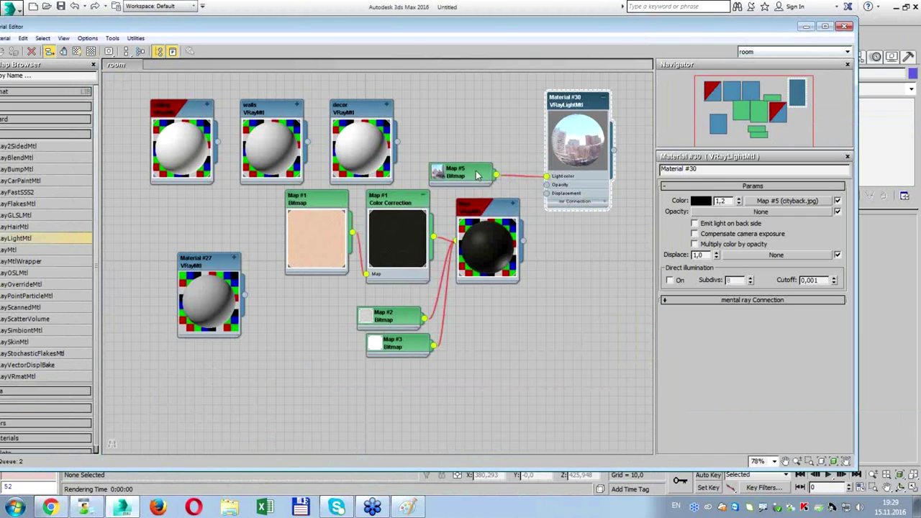
drag(475, 175, 472, 151)
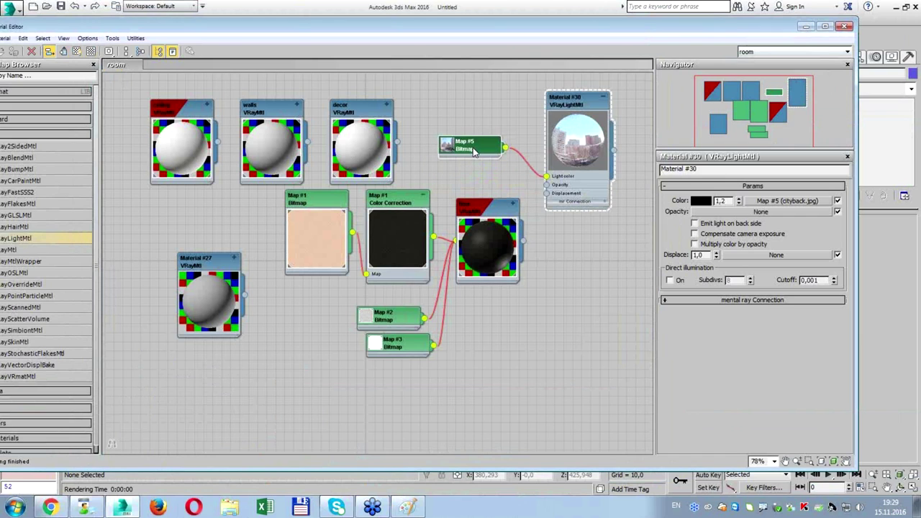
double_click(464, 150)
click(77, 53)
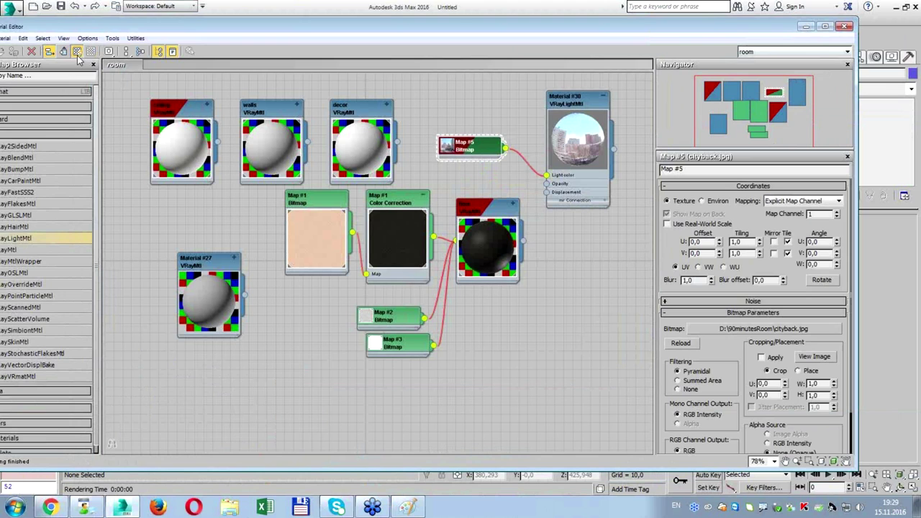
click(843, 27)
scroll(705, 86, down, 3)
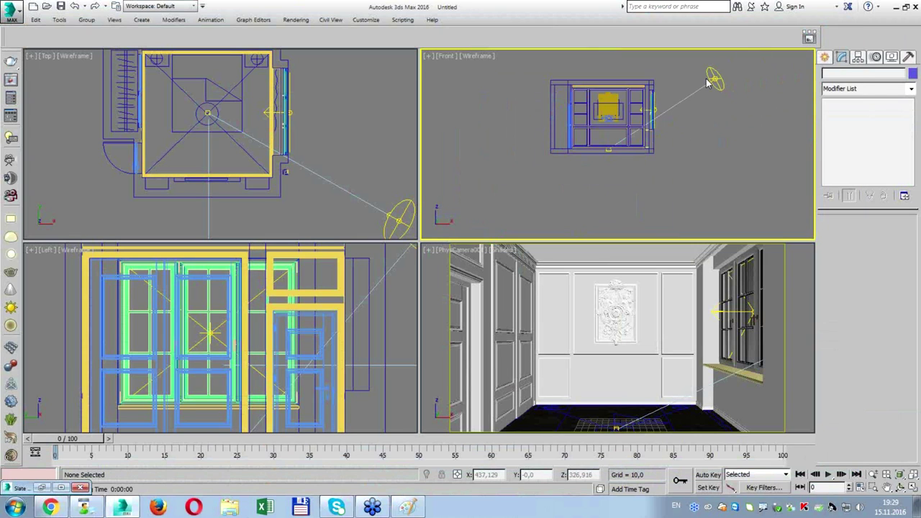
Draw a standard-primitive plane, Plane001, about 1072,461 by 992,027, beside the room in the Front view.
middle_drag(705, 83, 637, 112)
click(825, 57)
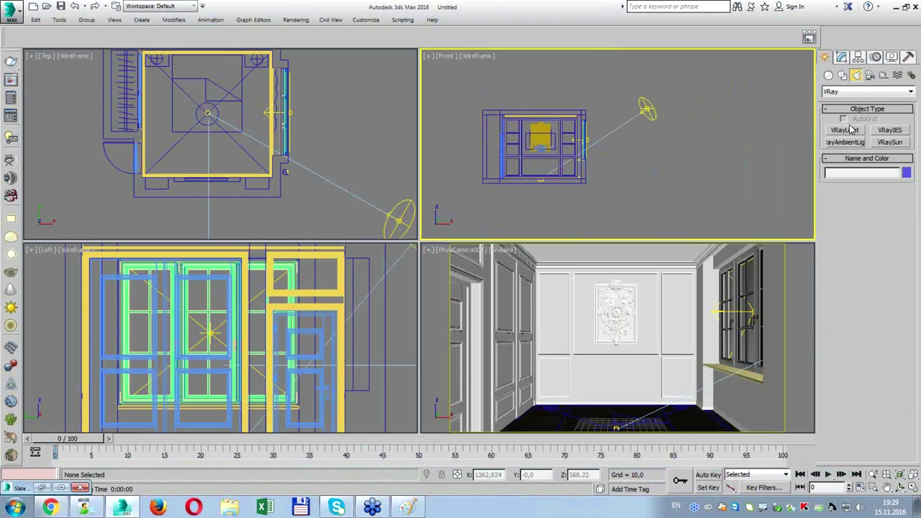
click(828, 75)
click(848, 92)
click(847, 101)
click(889, 179)
scroll(627, 215, down, 3)
drag(621, 103, 728, 218)
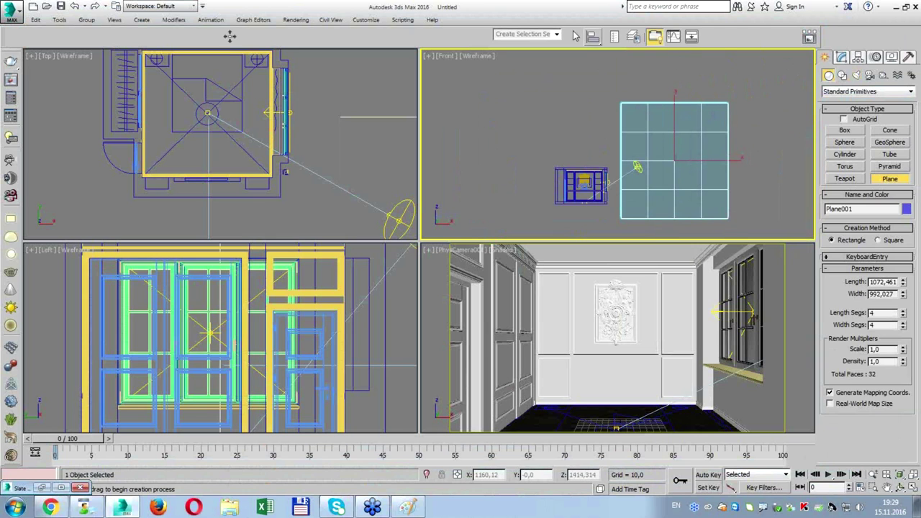
click(721, 34)
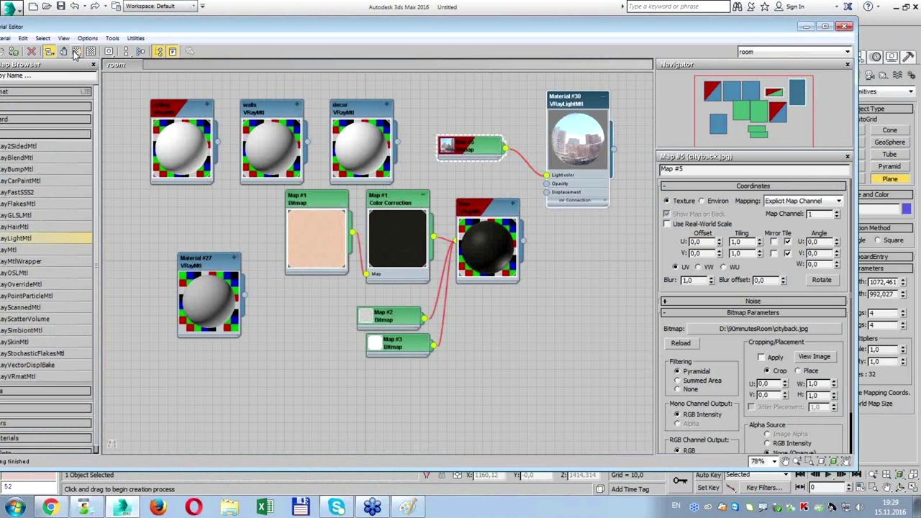
Assign Material #30 to Plane001 and reduce the plane's length to 1008,114.
click(847, 26)
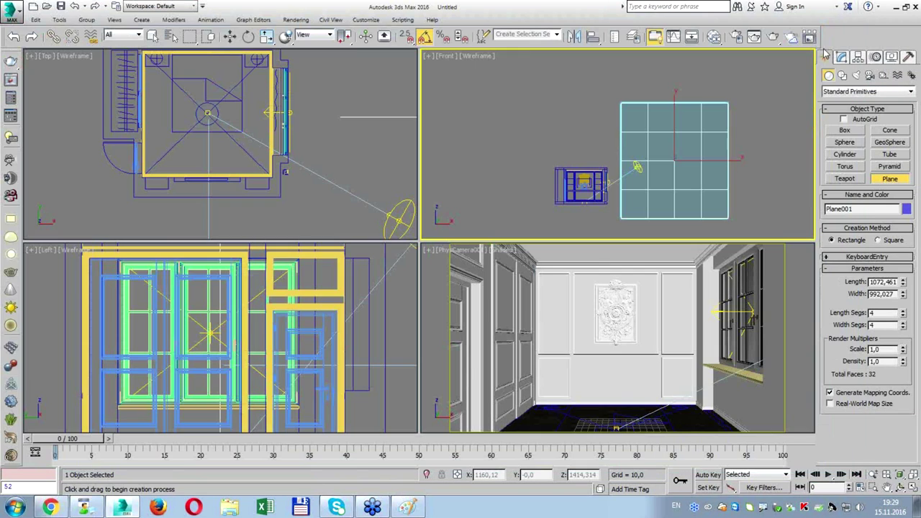
key(alt+w)
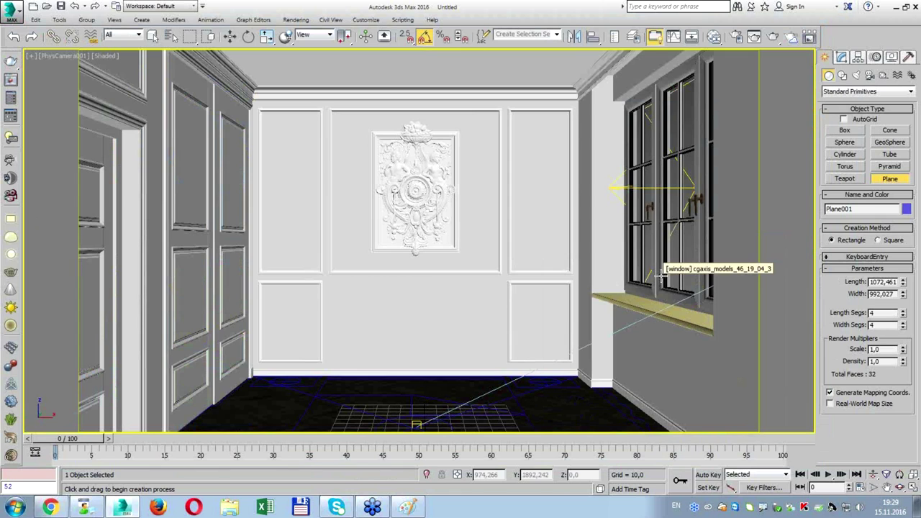
key(p)
mouse_move(661, 275)
middle_down()
mouse_move(491, 298)
mouse_move(576, 288)
middle_up()
scroll(668, 275, down, 5)
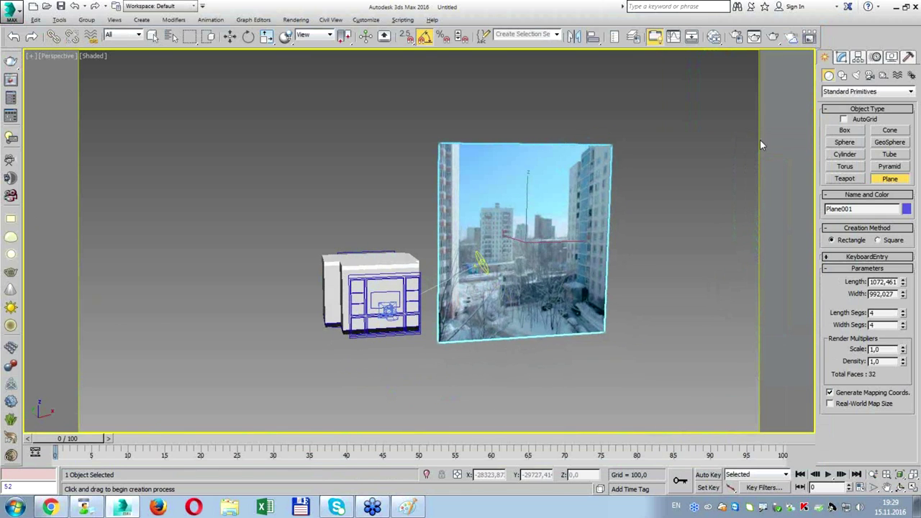
drag(901, 283, 906, 291)
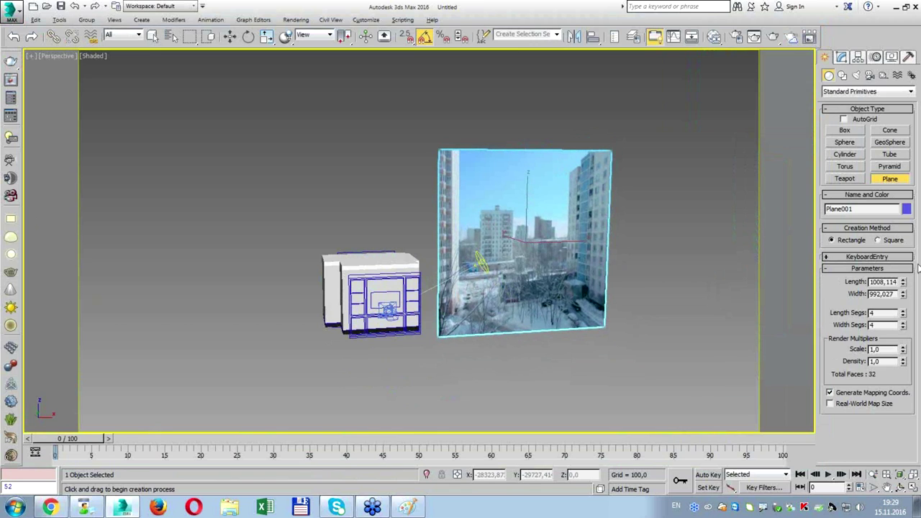
click(230, 36)
Turn off receiving and casting shadows in Plane001's Object Properties.
scroll(527, 231, up, 2)
right_click(529, 233)
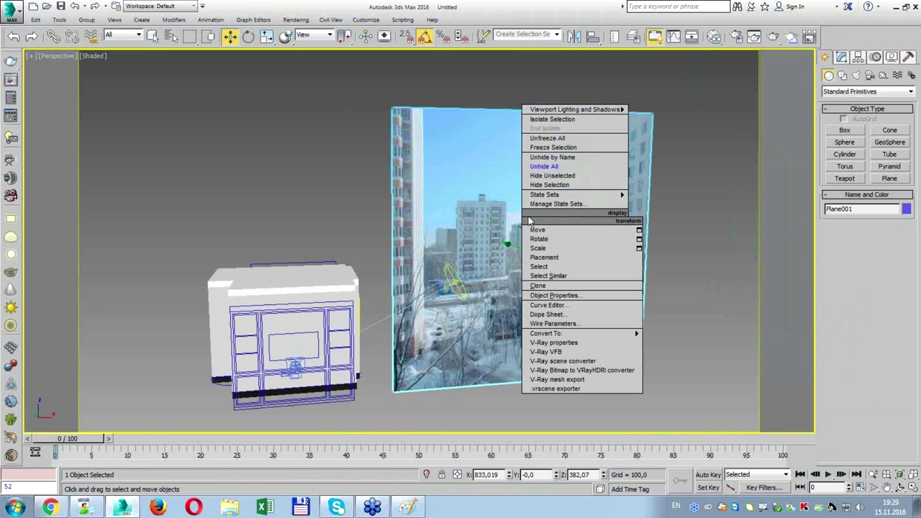
click(549, 296)
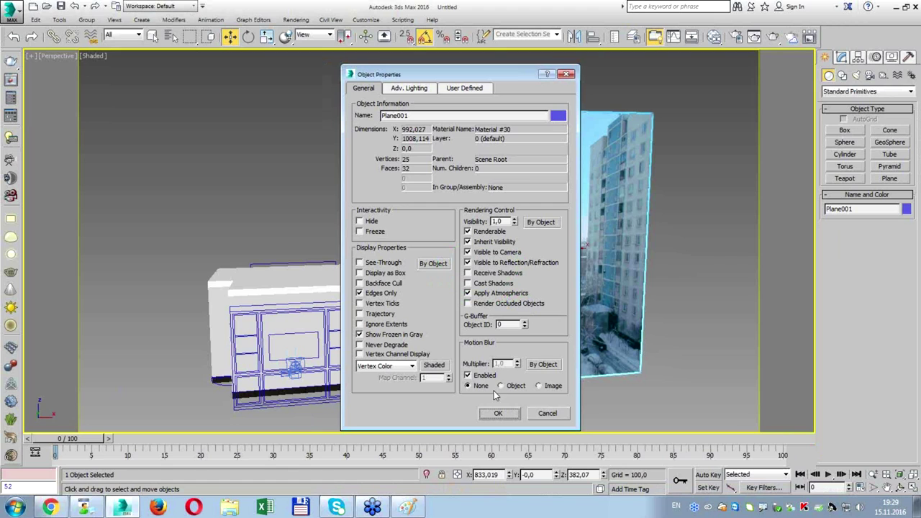
click(499, 412)
Review Plane001's V-Ray object properties and return to the four-viewport layout.
right_click(528, 217)
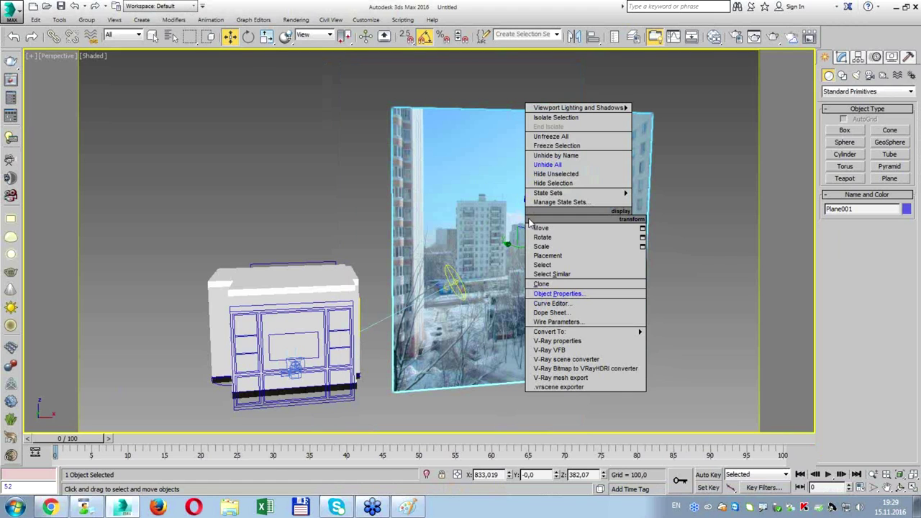
click(558, 341)
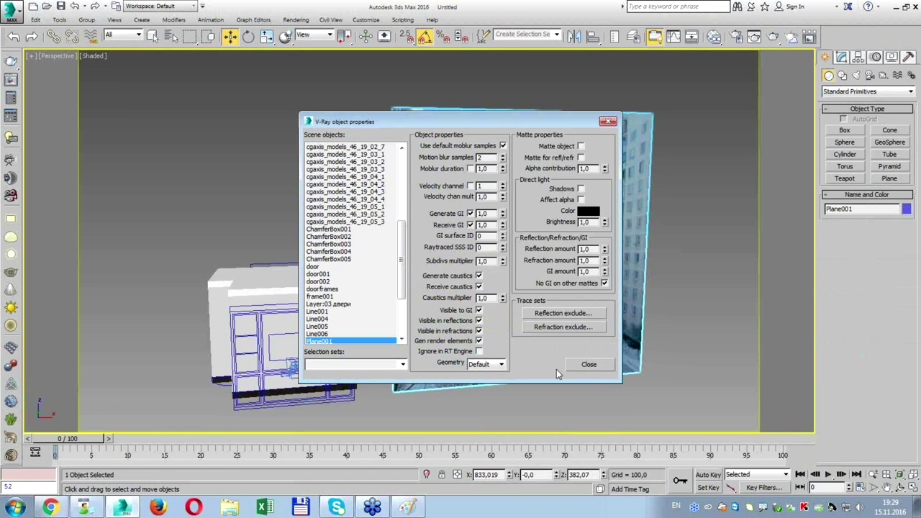
click(569, 366)
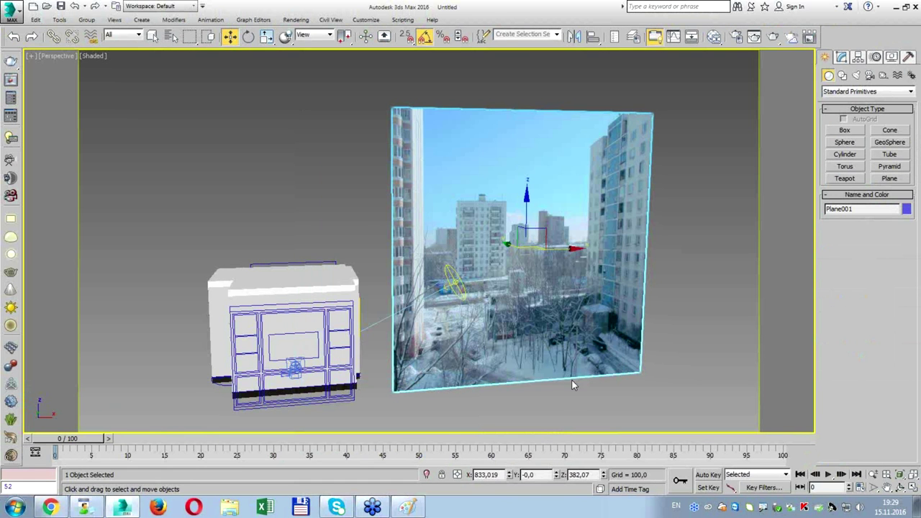
key(alt+w)
Switch the perspective view to the camera and hide the window model.
key(c)
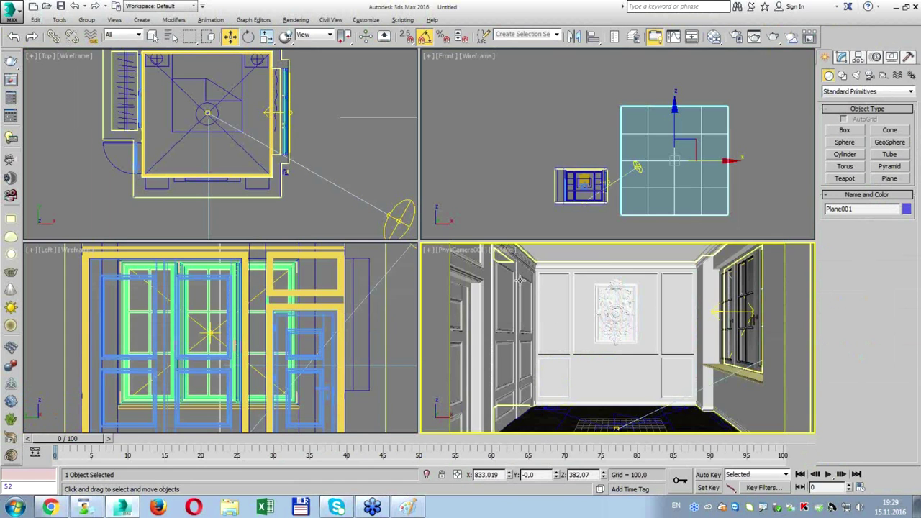
scroll(339, 111, down, 2)
click(741, 344)
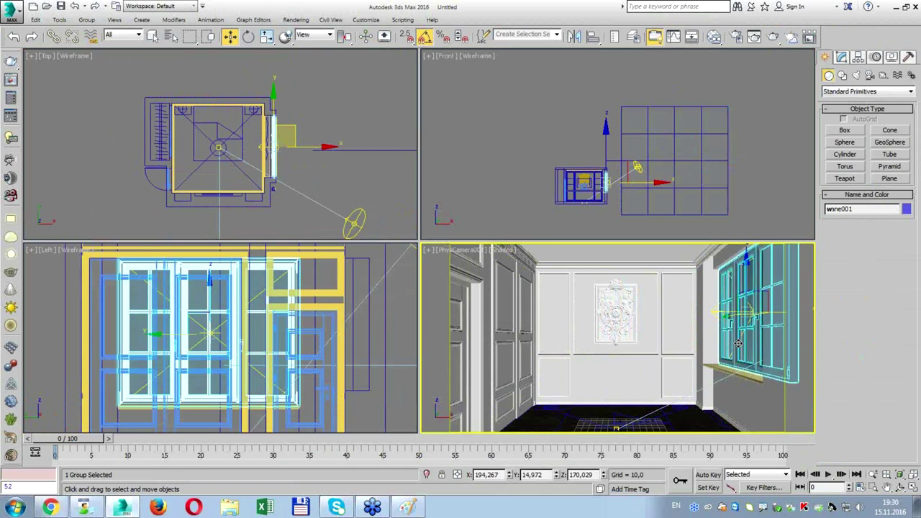
right_click(735, 303)
click(755, 291)
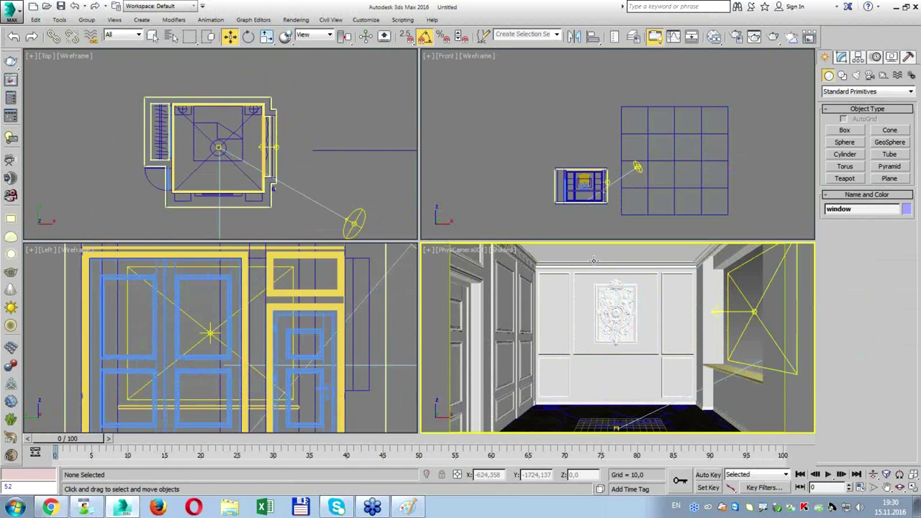
Move Plane001 behind the room toward the window side in the Top view.
click(339, 137)
scroll(362, 199, down, 2)
drag(389, 127, 407, 20)
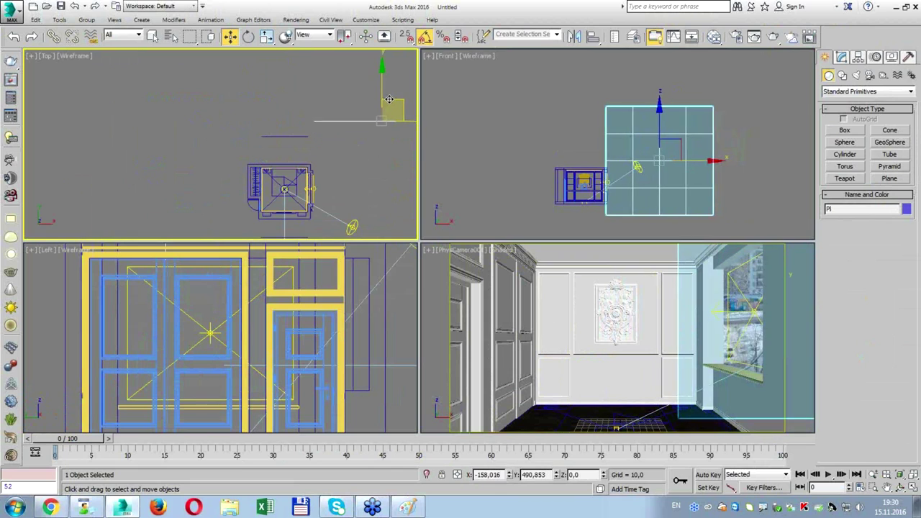
scroll(281, 175, down, 3)
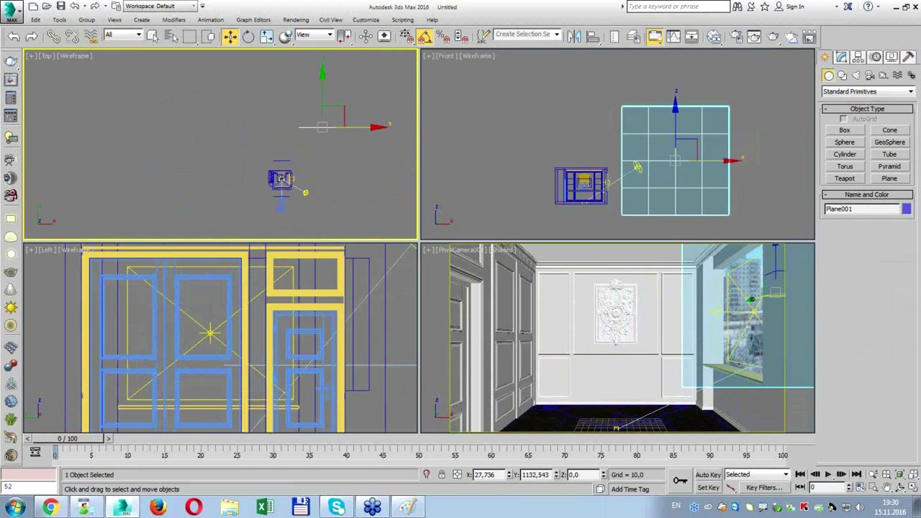
mouse_move(347, 107)
mouse_down()
mouse_move(346, 83)
mouse_move(376, 117)
mouse_up()
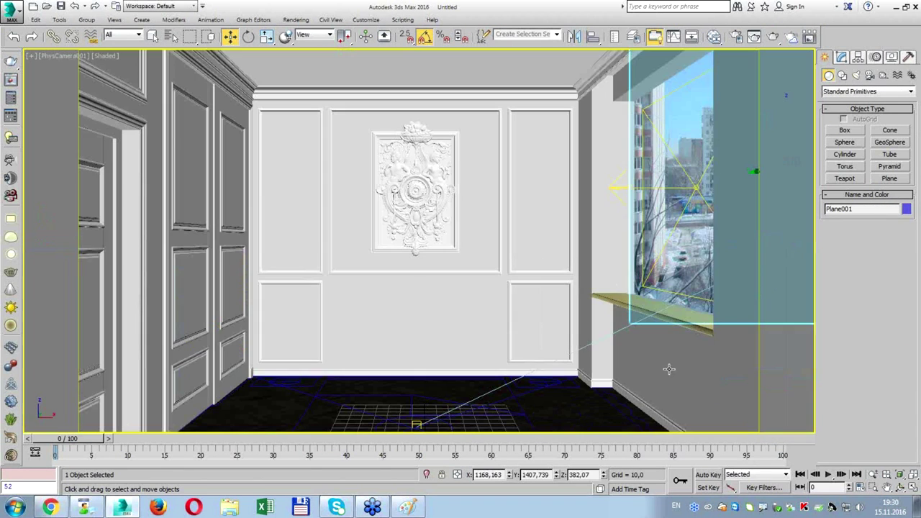
Slide and lower the plane so it sits just behind the window in the full-size camera view.
key(alt+w)
drag(666, 276, 554, 219)
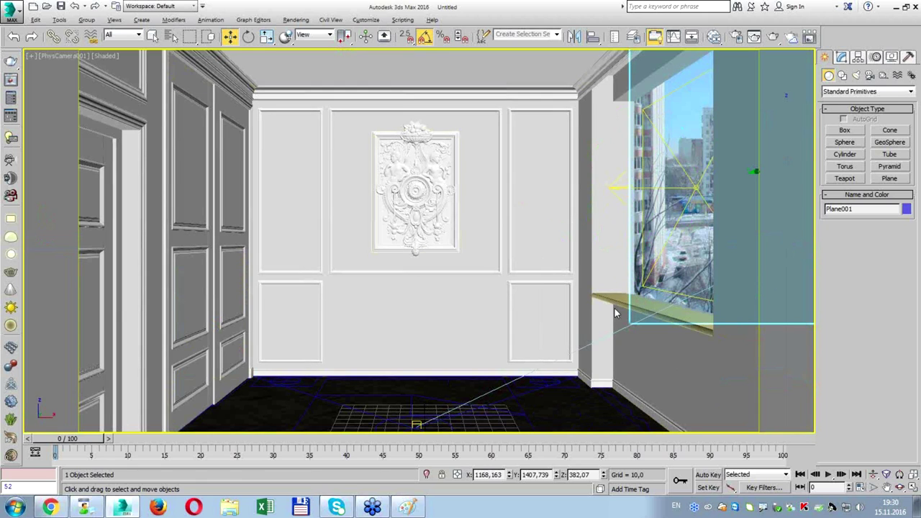
key(alt+space)
key(Escape)
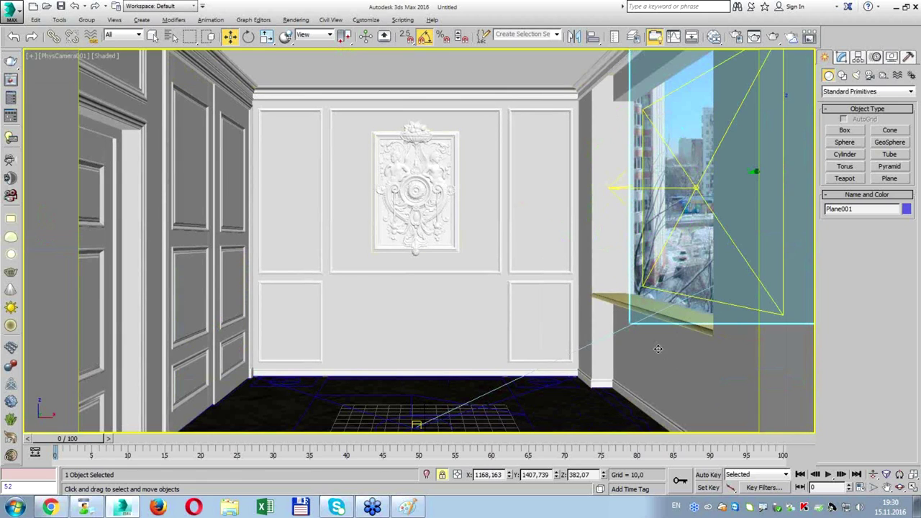
drag(635, 374, 436, 389)
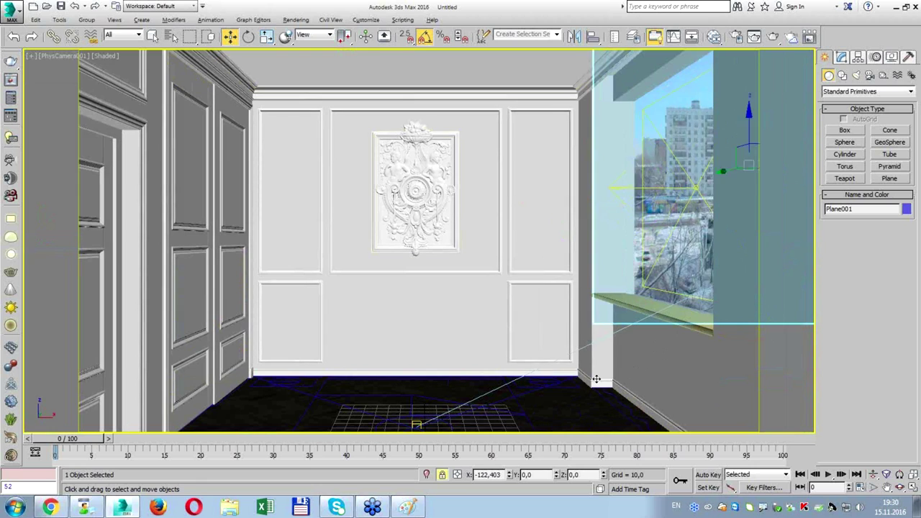
drag(435, 389, 635, 411)
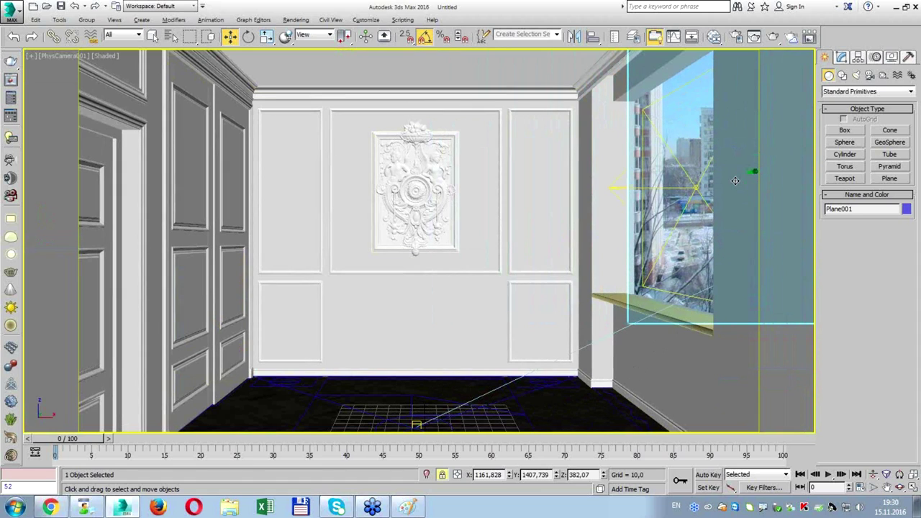
mouse_move(521, 203)
mouse_down()
mouse_move(536, 253)
mouse_move(537, 241)
mouse_up()
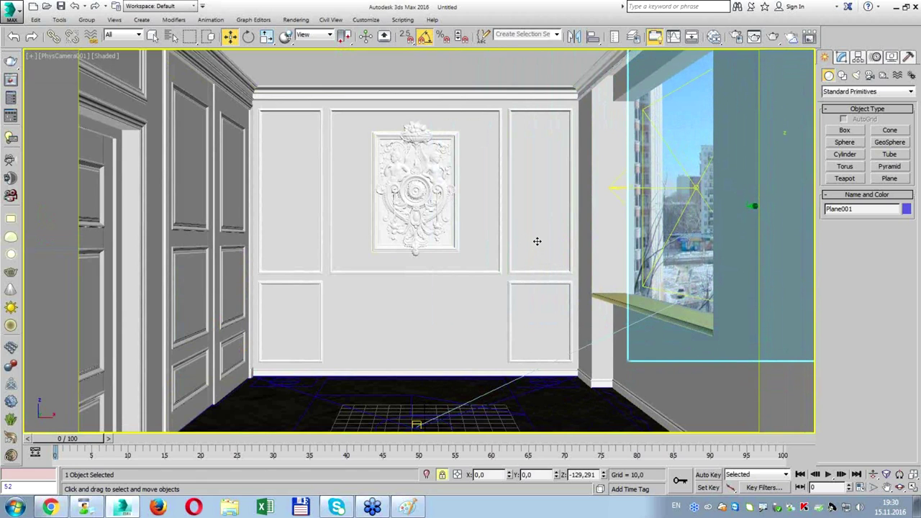
Unhide all objects and start a test render to check the city backdrop.
right_click(520, 204)
click(551, 154)
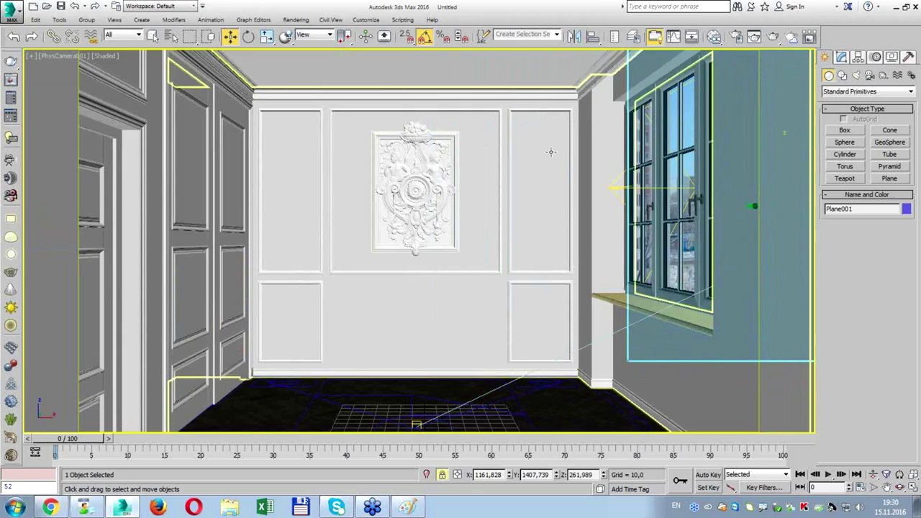
click(765, 35)
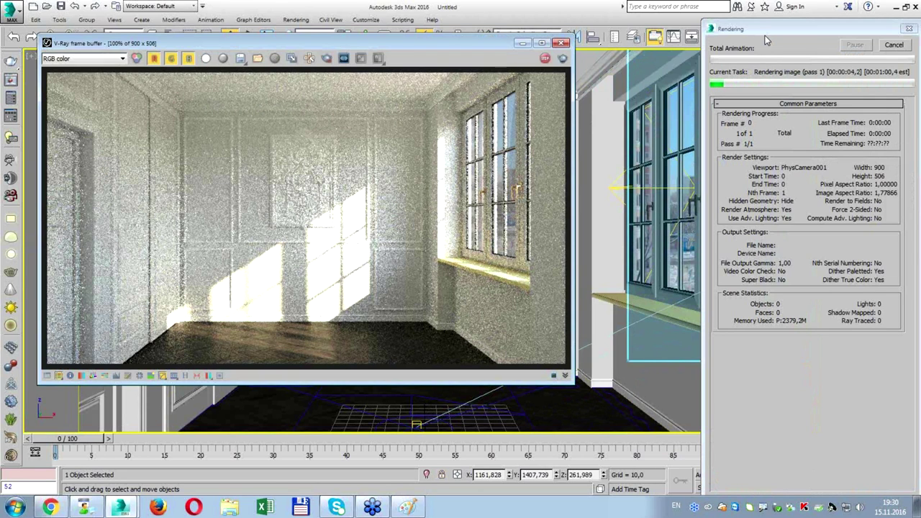
Stop the test render, close the frame buffer, and open Material #30's VRayLightMtl parameters.
scroll(514, 191, up, 5)
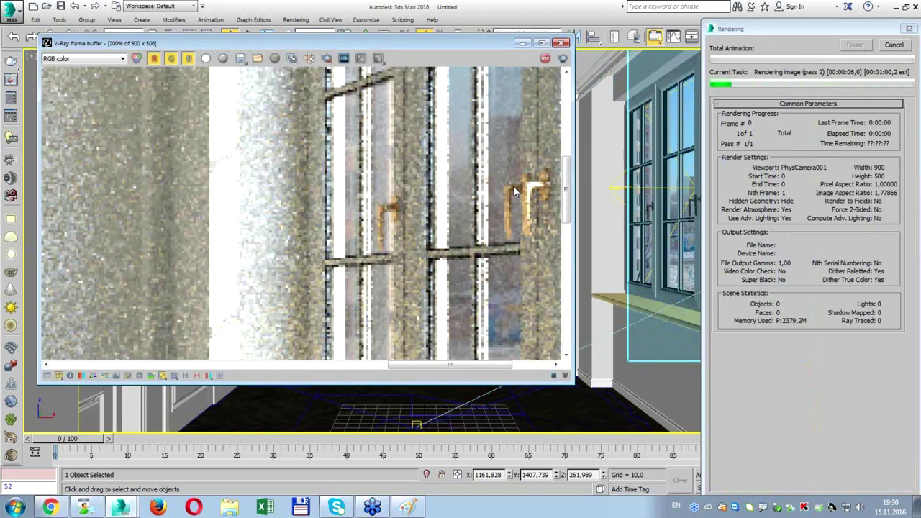
scroll(495, 178, down, 5)
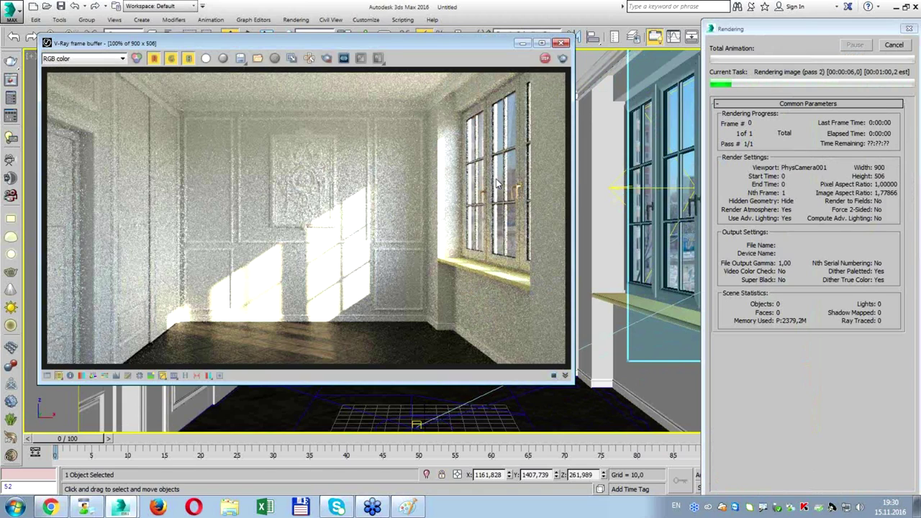
key(Escape)
click(560, 42)
click(714, 42)
double_click(581, 106)
text(1,6)
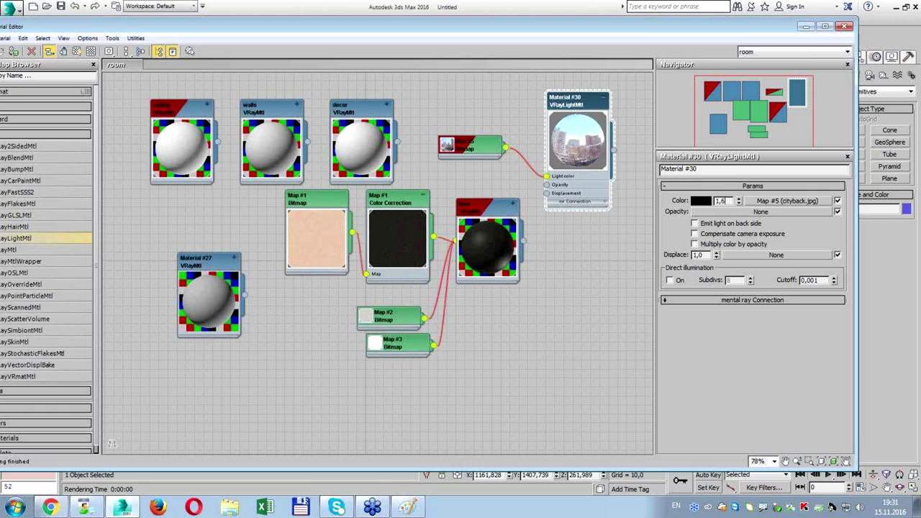
Set Material #30's colour multiplier to 1,6 and hide the selected window frame.
key(Return)
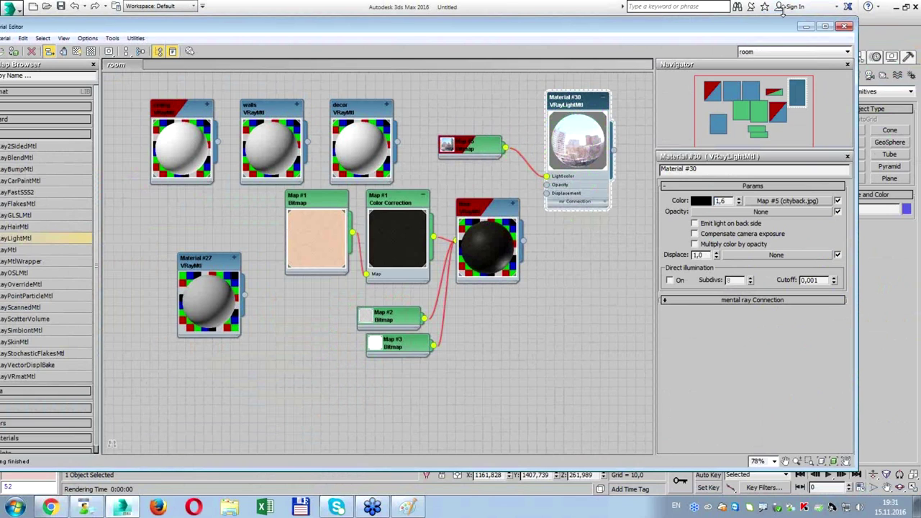
click(805, 26)
right_click(653, 209)
click(669, 179)
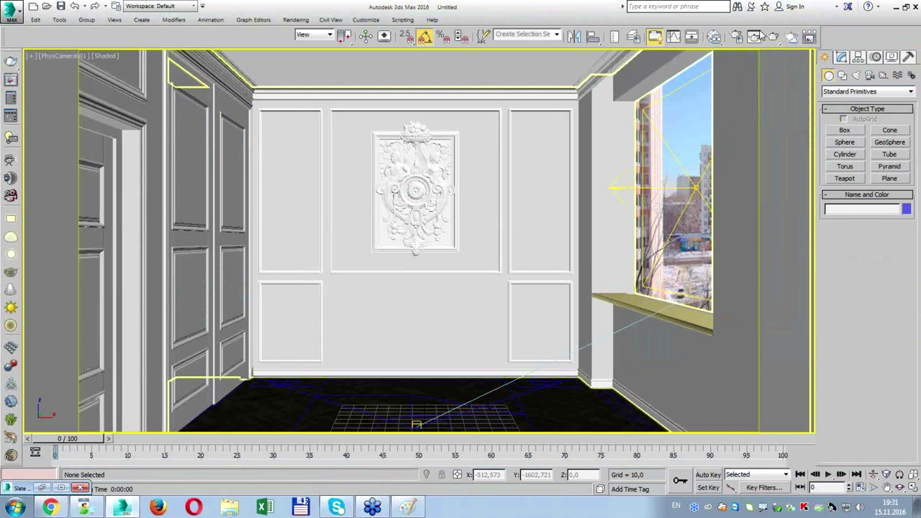
Test-render only the window area through a frame-buffer render region, then cancel and close it.
click(11, 82)
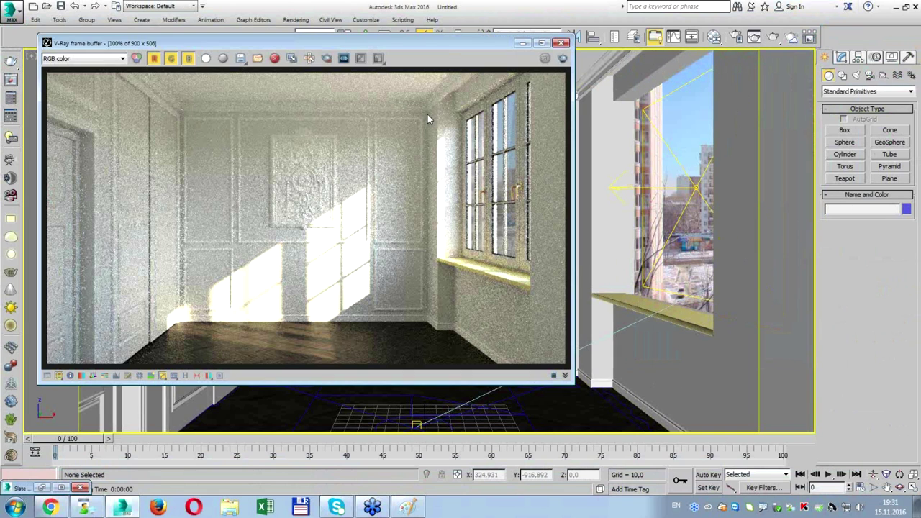
drag(412, 86, 531, 266)
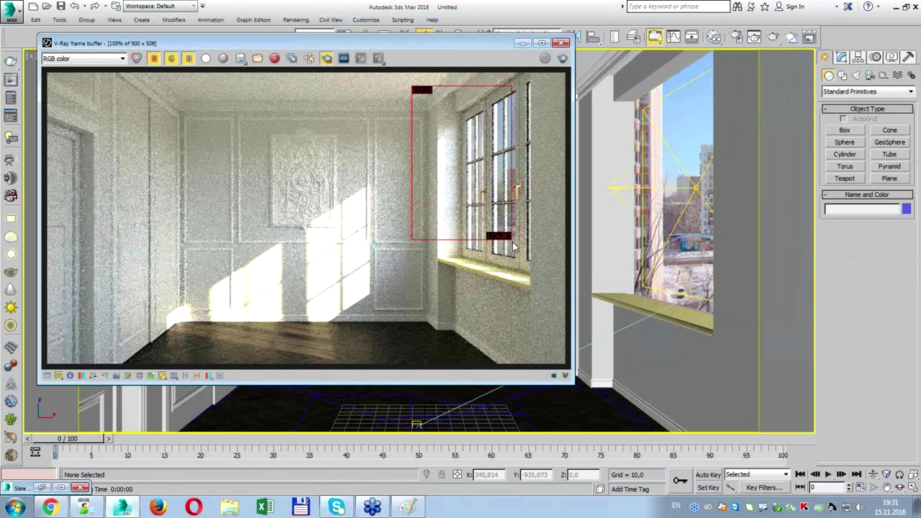
click(563, 58)
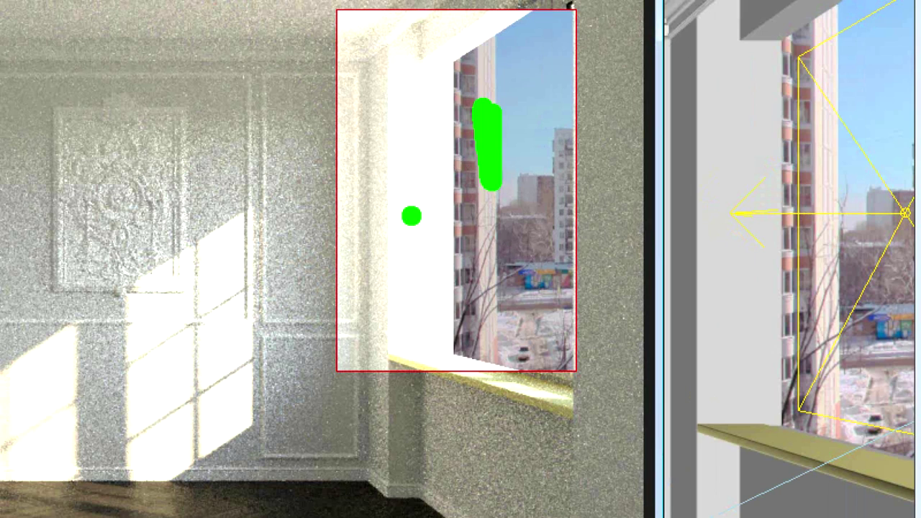
drag(418, 220, 397, 247)
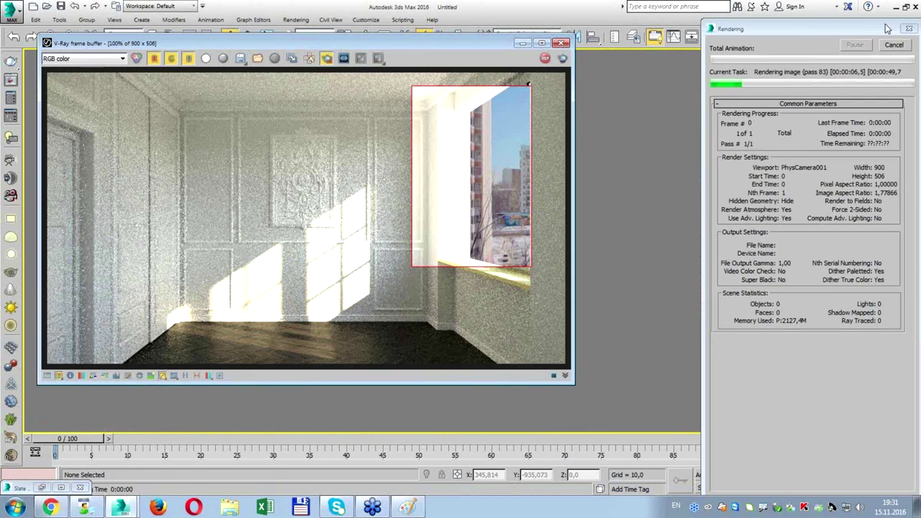
click(882, 46)
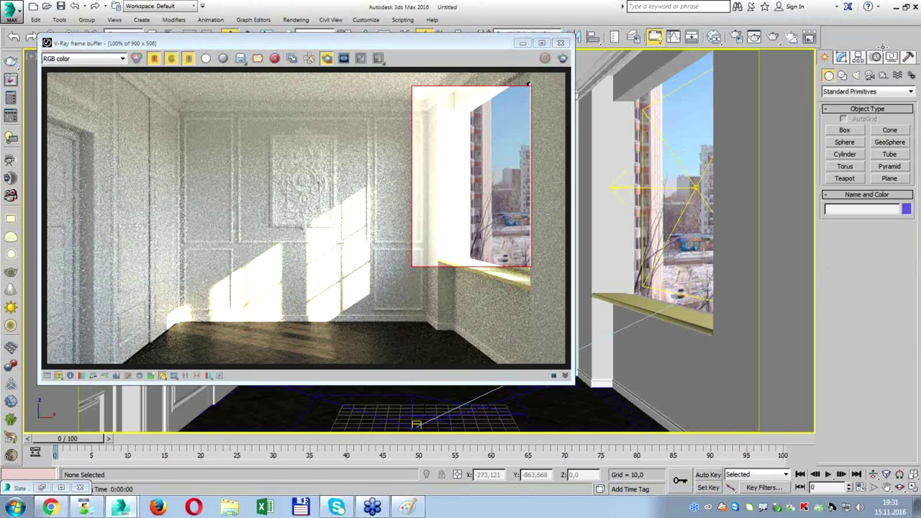
click(646, 47)
click(712, 39)
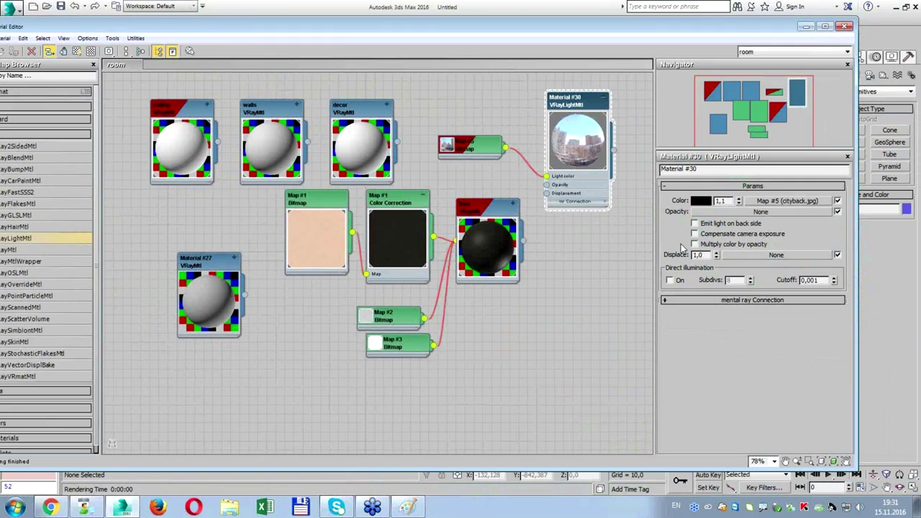
Enable Compensate camera exposure on the city backdrop, edit its multiplier, and re-render.
double_click(721, 201)
click(844, 27)
click(776, 38)
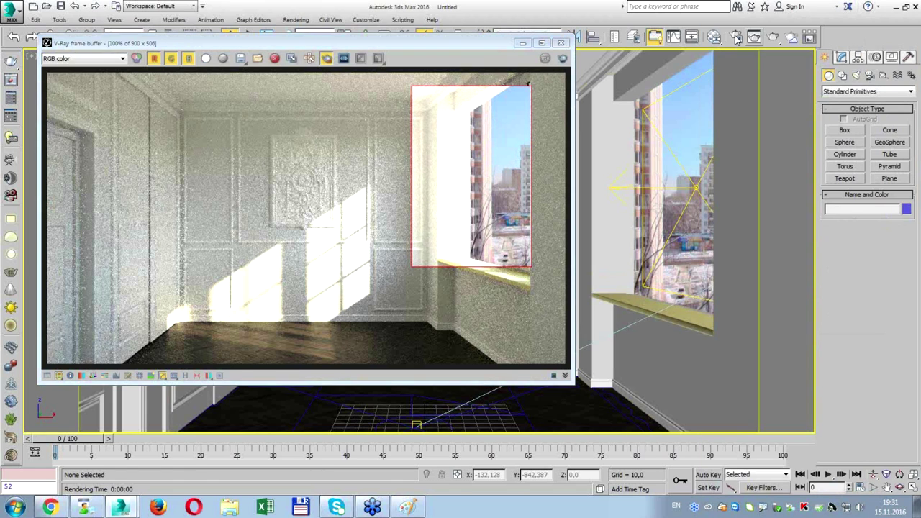
Retune the backdrop multiplier, re-render the window, then clear the render region and close the frame buffer.
key(m)
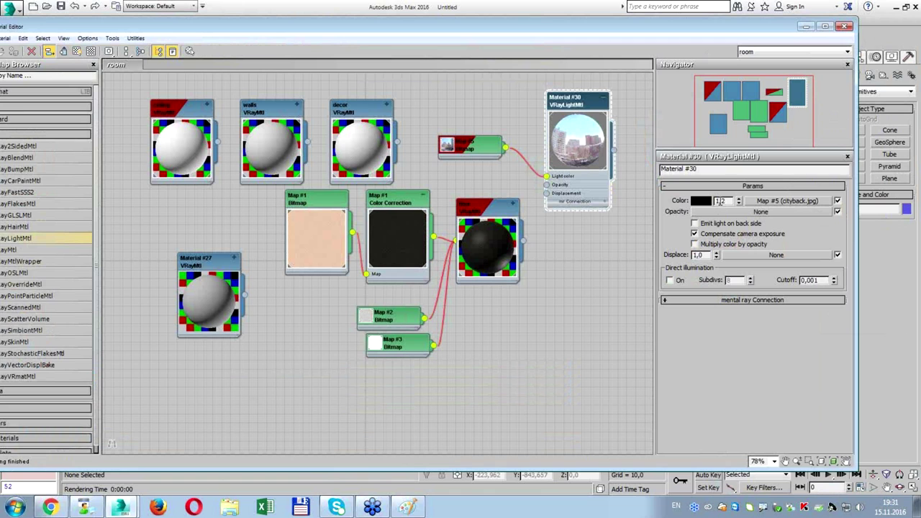
double_click(722, 203)
text(1,5)
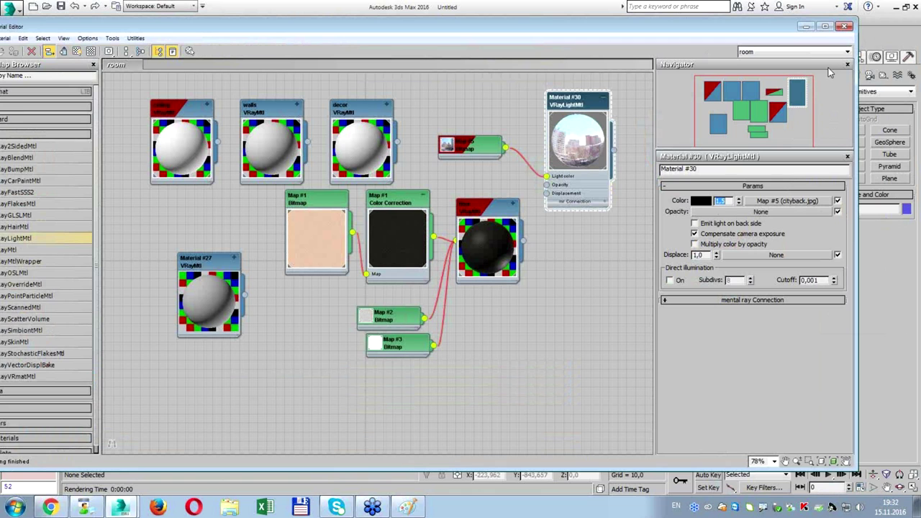
click(843, 27)
key(shift+q)
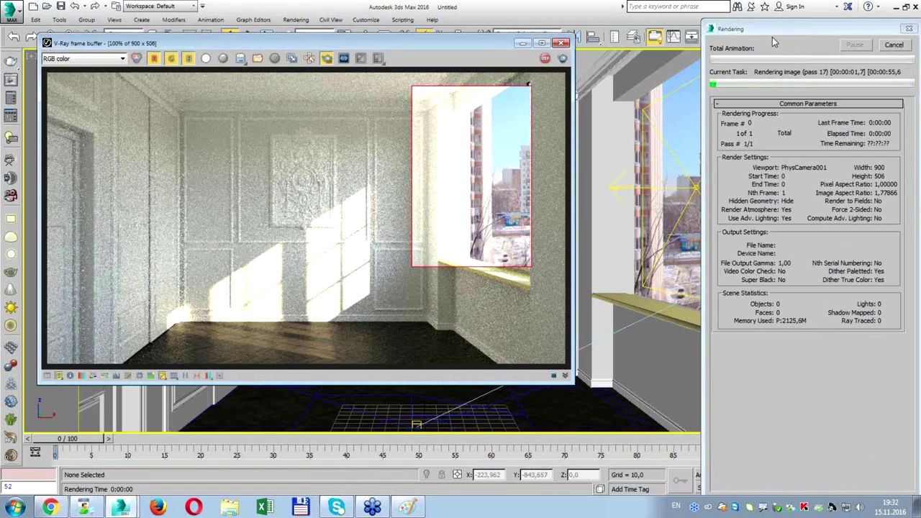
key(Escape)
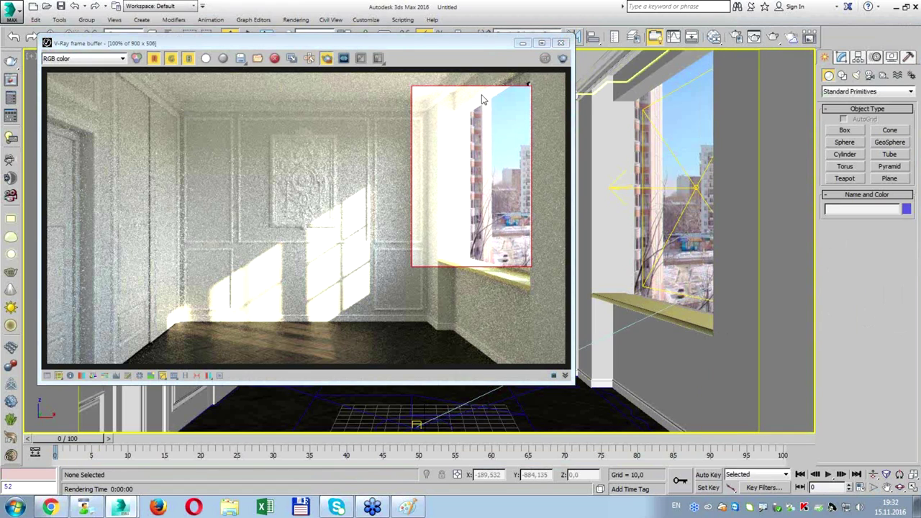
drag(435, 223, 453, 219)
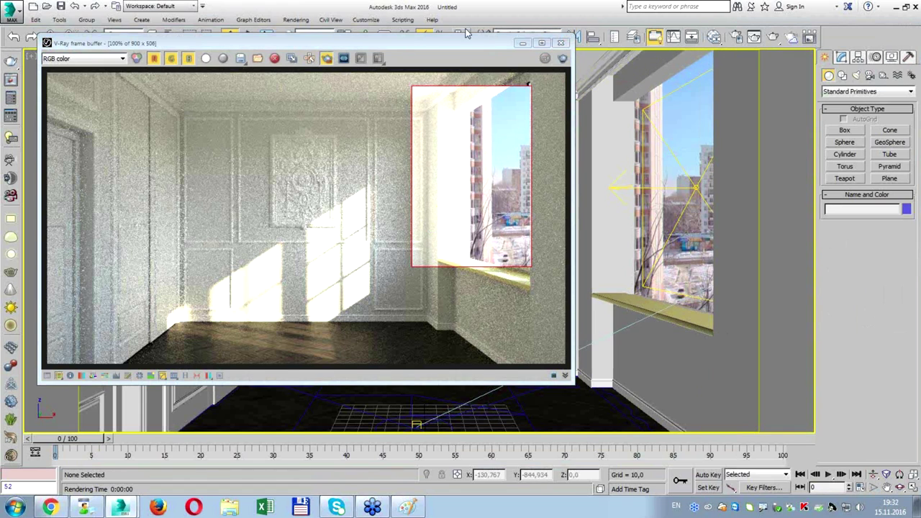
click(326, 60)
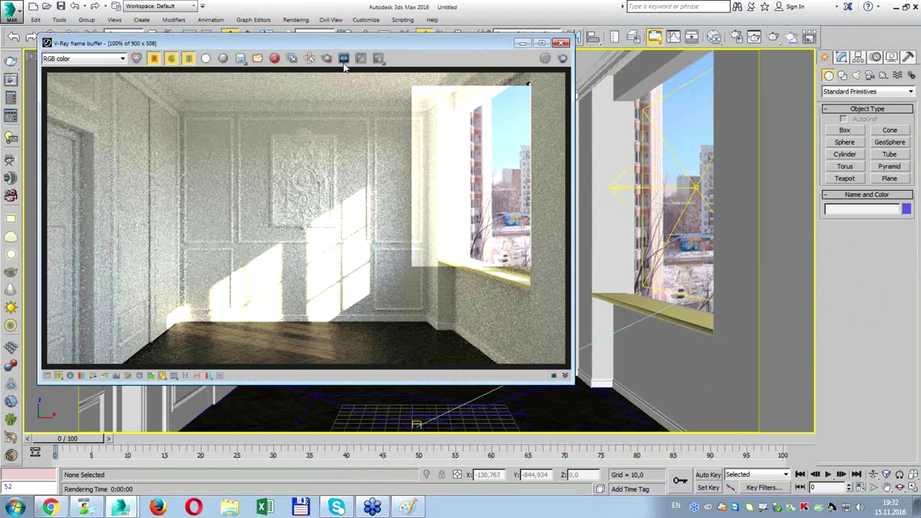
click(561, 43)
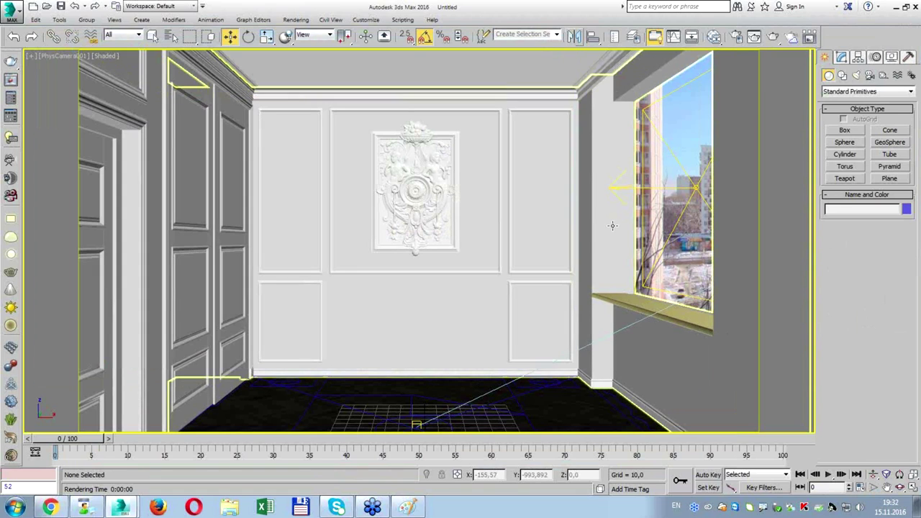
Unhide all objects in the scene, including the window frame.
right_click(617, 179)
click(646, 132)
right_click(618, 180)
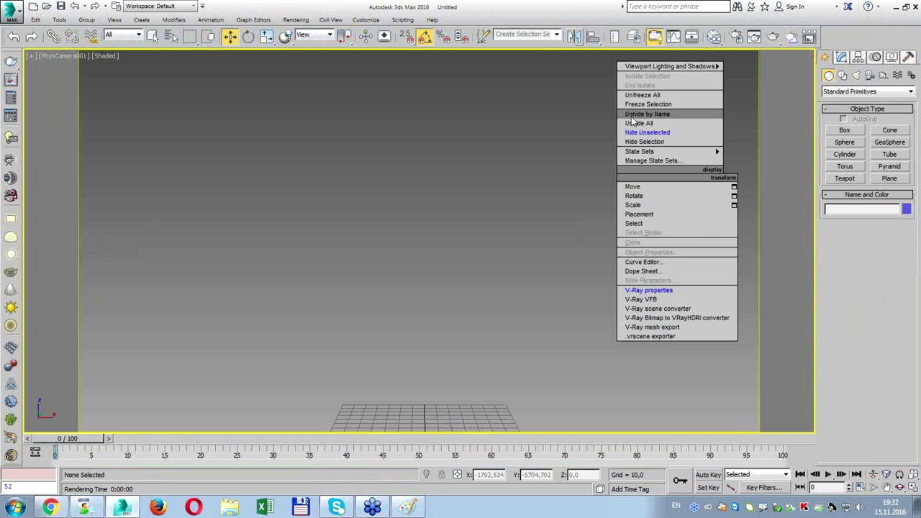
click(635, 123)
Set Material #30's colour multiplier to 1,7 in the Slate Material Editor.
click(713, 37)
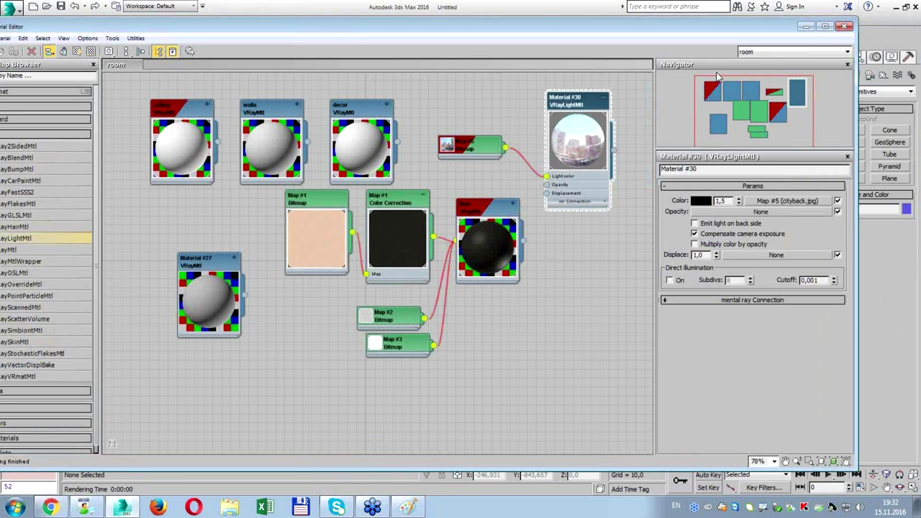
double_click(722, 202)
key(Return)
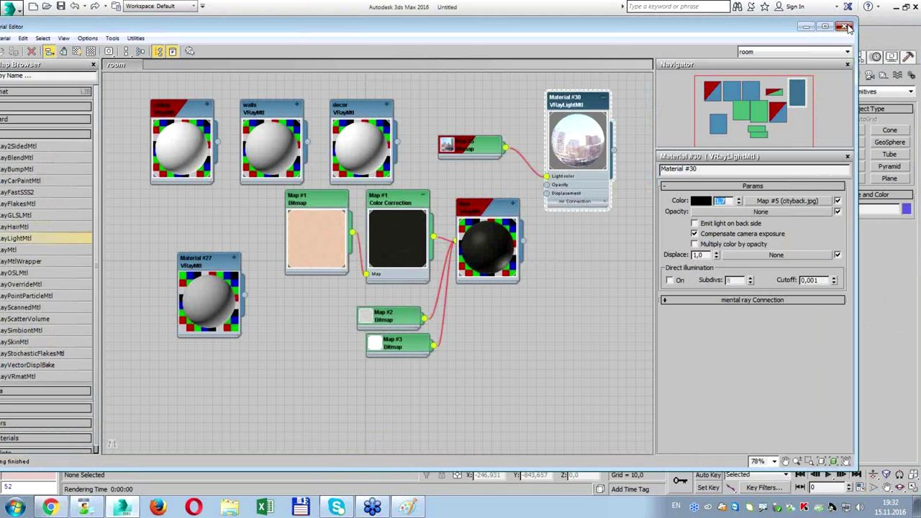
click(845, 26)
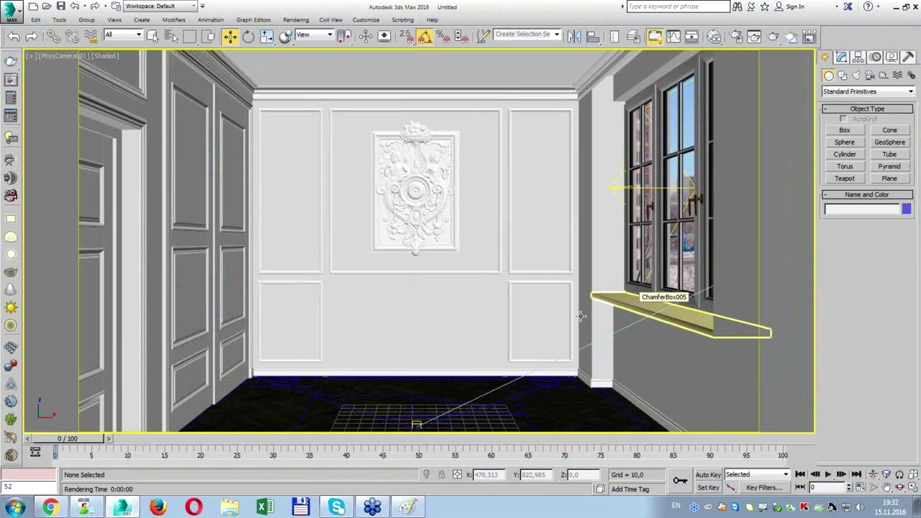
Drag across the viewport over the panelled walls and window sill area.
drag(261, 281, 255, 284)
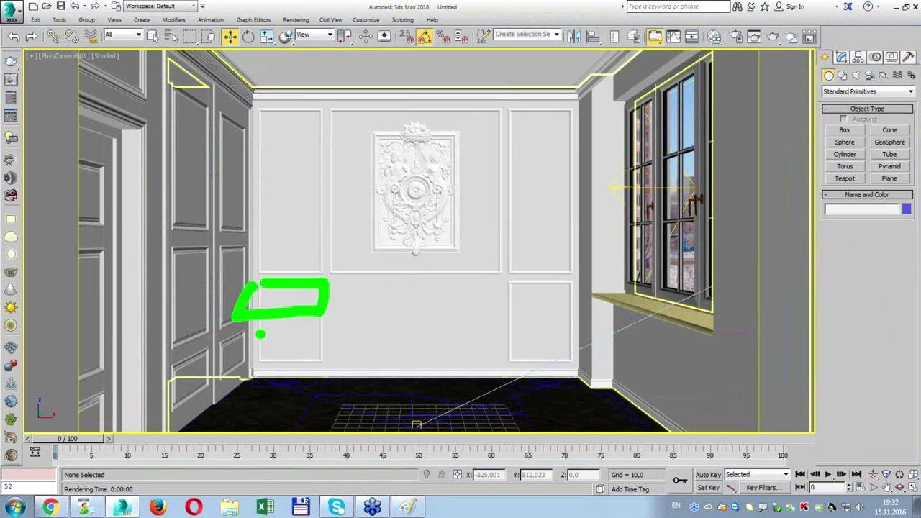
drag(257, 329, 260, 389)
drag(306, 322, 315, 389)
click(375, 379)
mouse_move(511, 277)
mouse_down()
mouse_move(511, 320)
mouse_move(584, 302)
mouse_up()
drag(512, 323, 523, 400)
drag(569, 309, 572, 431)
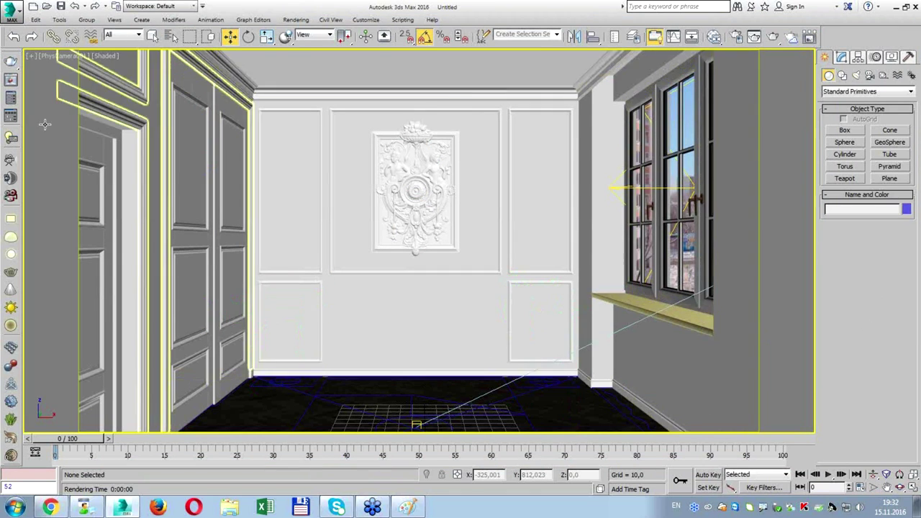
Merge the beds table 001 object from the bed table scene file.
click(11, 11)
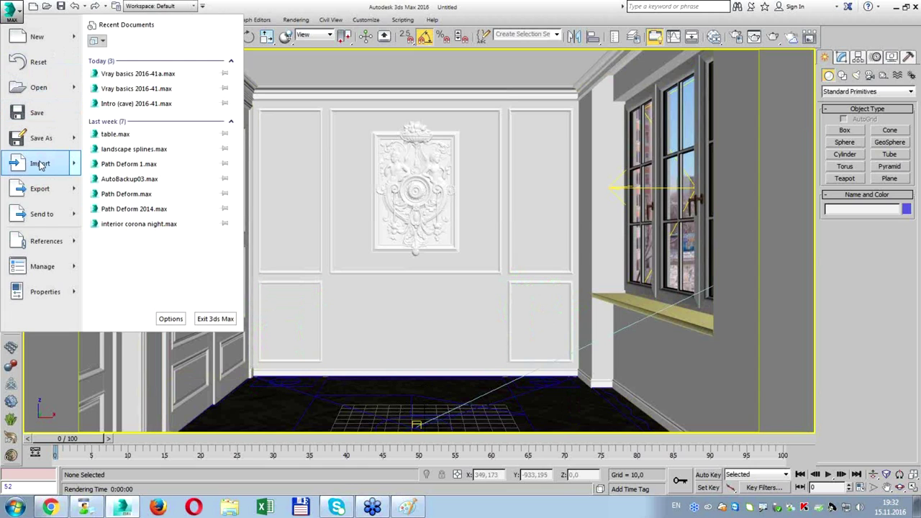
mouse_move(40, 163)
click(133, 124)
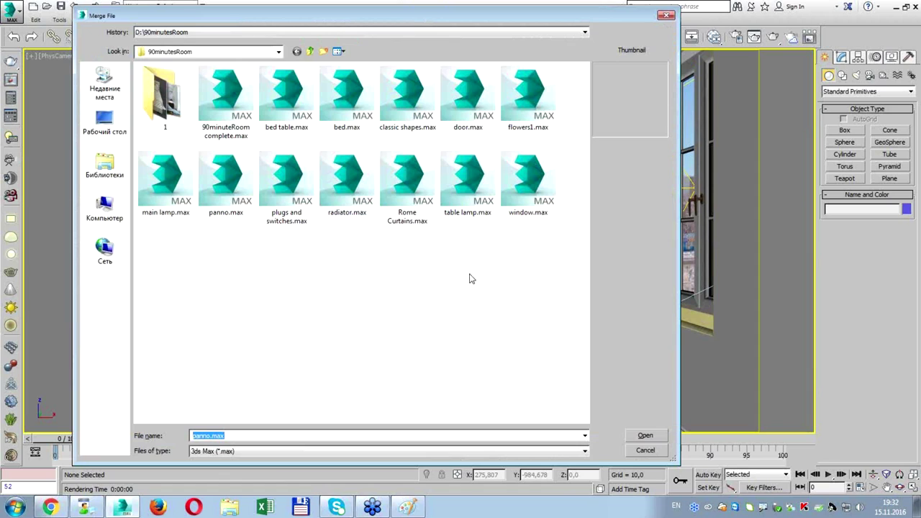
click(479, 185)
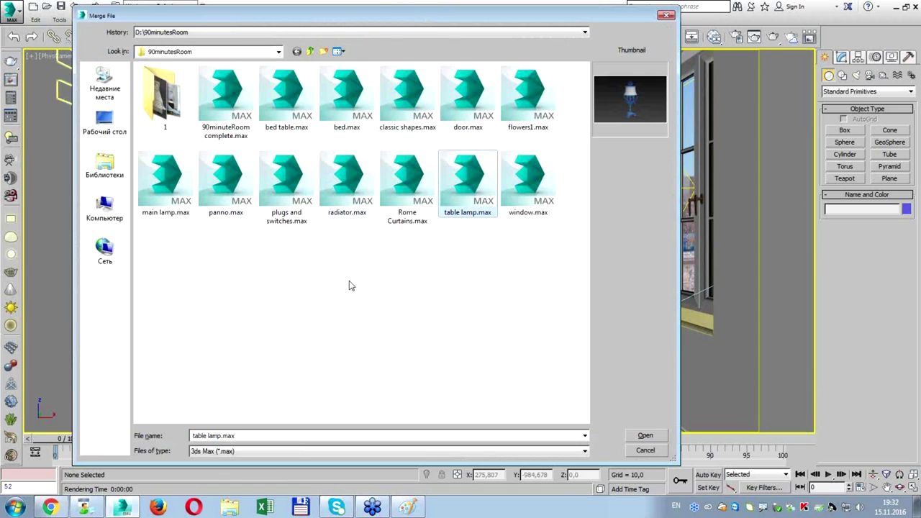
click(345, 124)
click(296, 114)
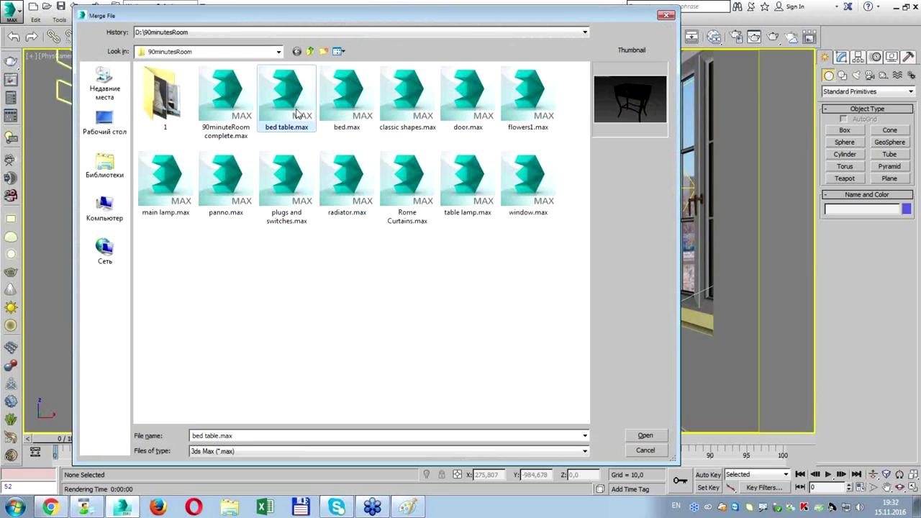
double_click(296, 114)
double_click(389, 149)
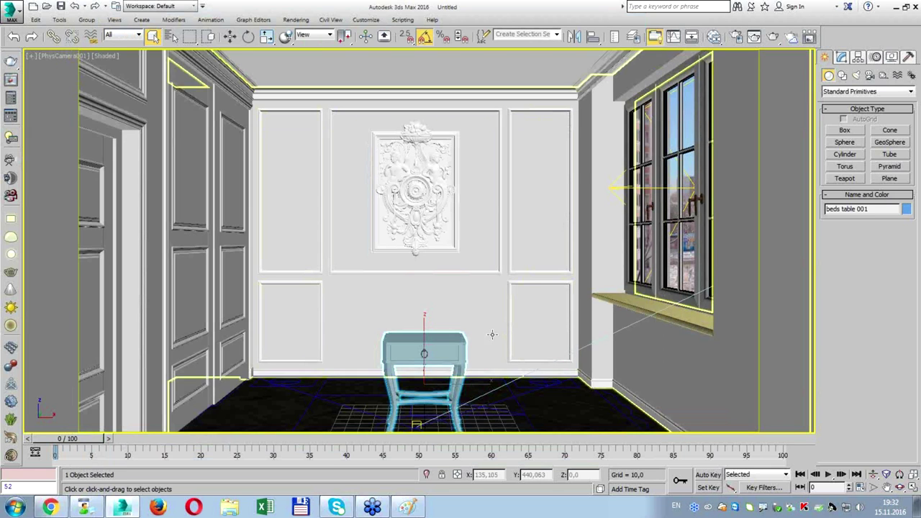
Move the merged bedside table into the room's corner against the wall.
key(w)
key(alt+w)
scroll(321, 202, up, 2)
scroll(321, 201, up, 3)
mouse_move(331, 181)
mouse_down()
mouse_move(223, 72)
mouse_move(199, 74)
mouse_up()
middle_drag(200, 85, 298, 196)
scroll(297, 196, up, 4)
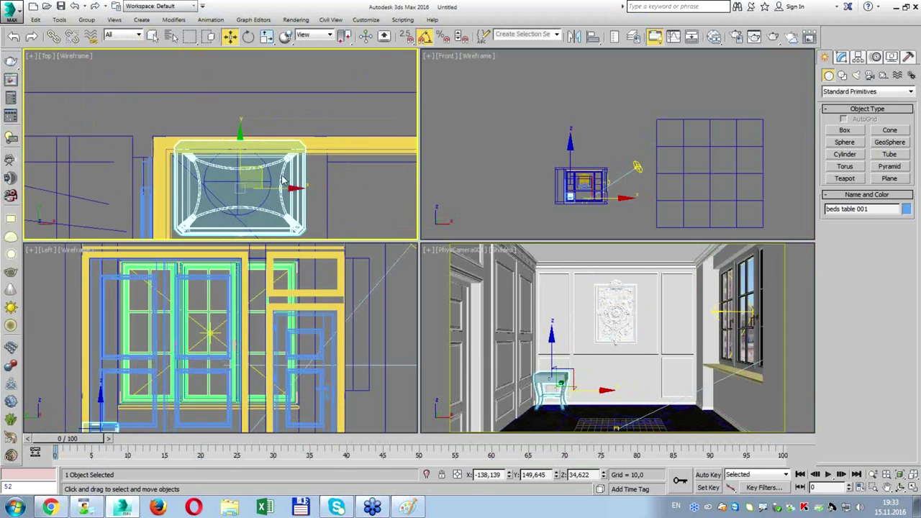
drag(257, 164, 265, 170)
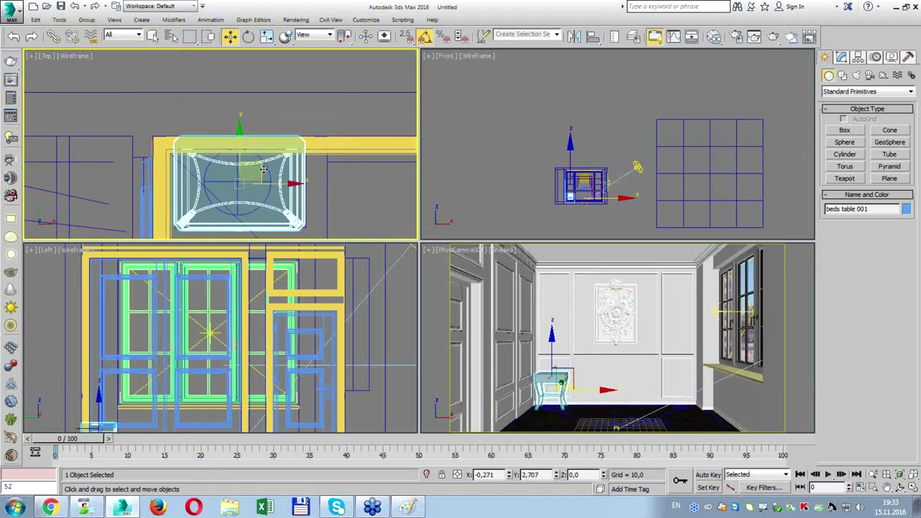
Shift-clone the table as an independent copy at the wall's right end, then open the Slate Material Editor.
key(alt+w)
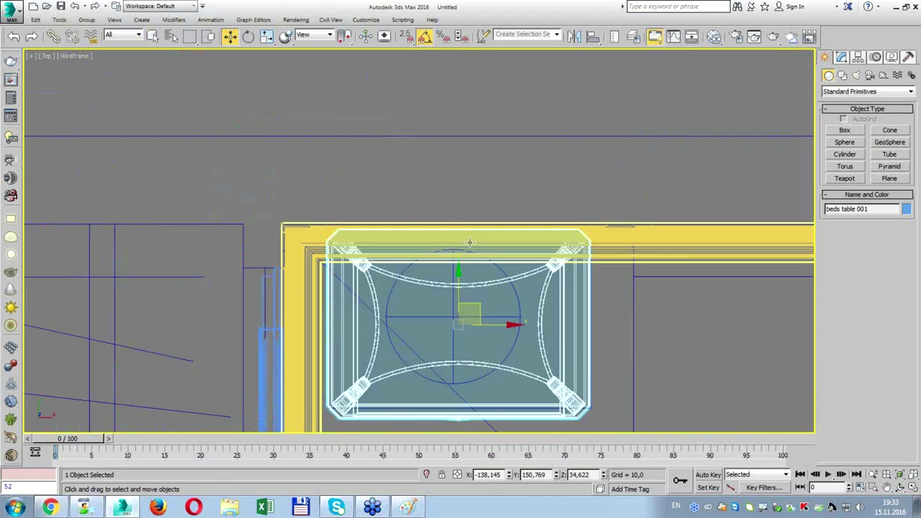
scroll(180, 75, down, 4)
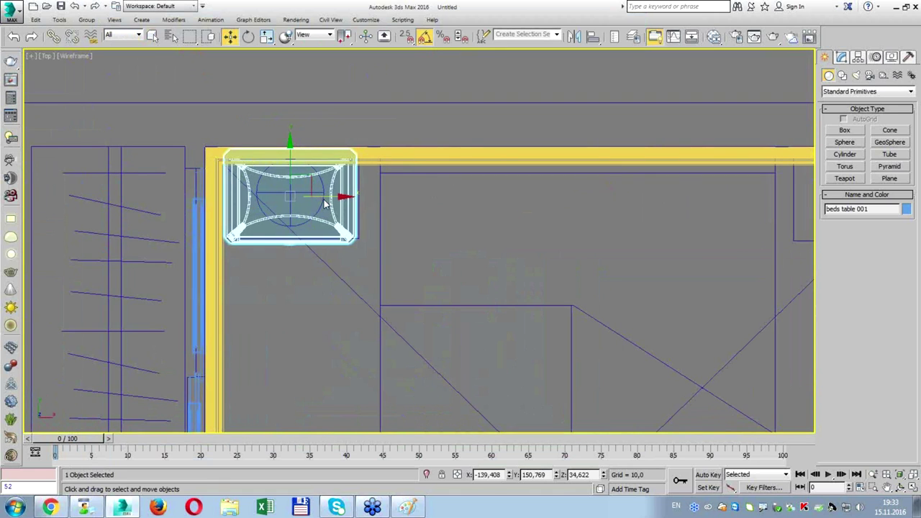
scroll(323, 199, down, 2)
shift+drag(324, 201, 703, 191)
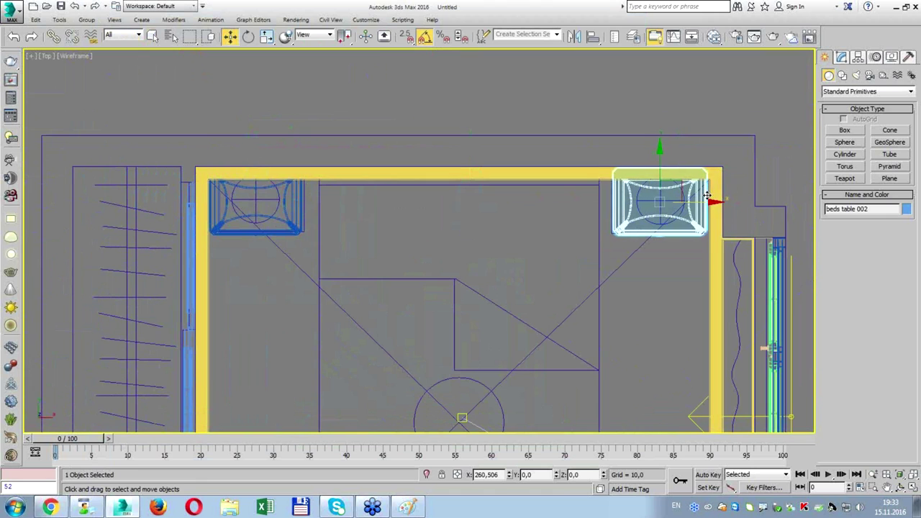
shift+drag(703, 192, 708, 194)
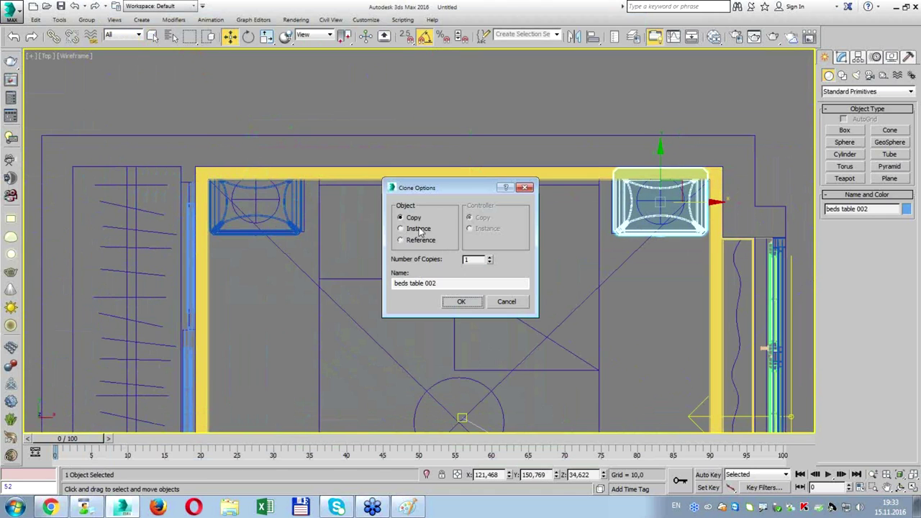
click(461, 301)
key(alt+w)
key(alt+w)
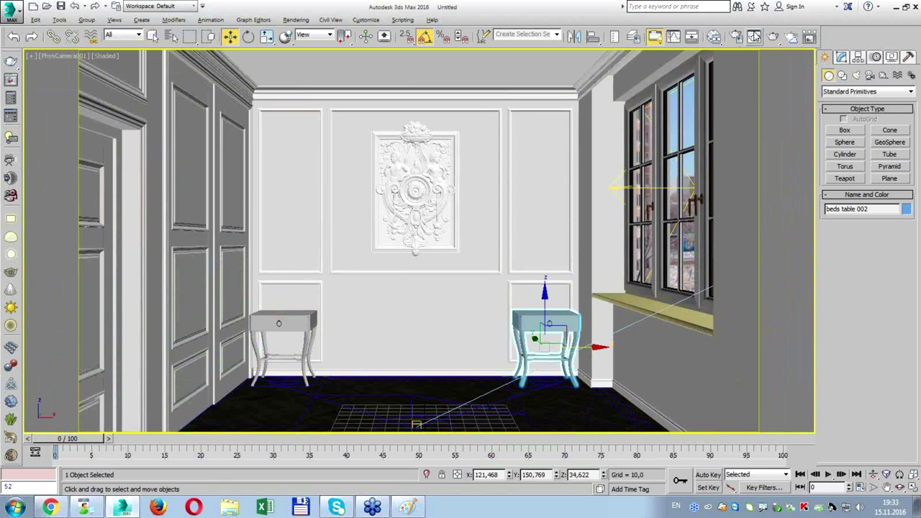
click(713, 37)
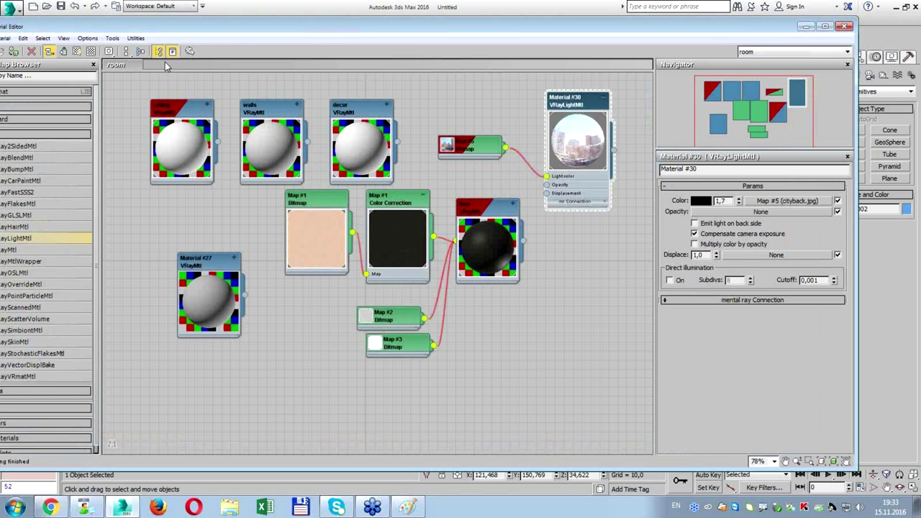
Create a node view named 'furniture' and load the selected table's material into it.
click(165, 52)
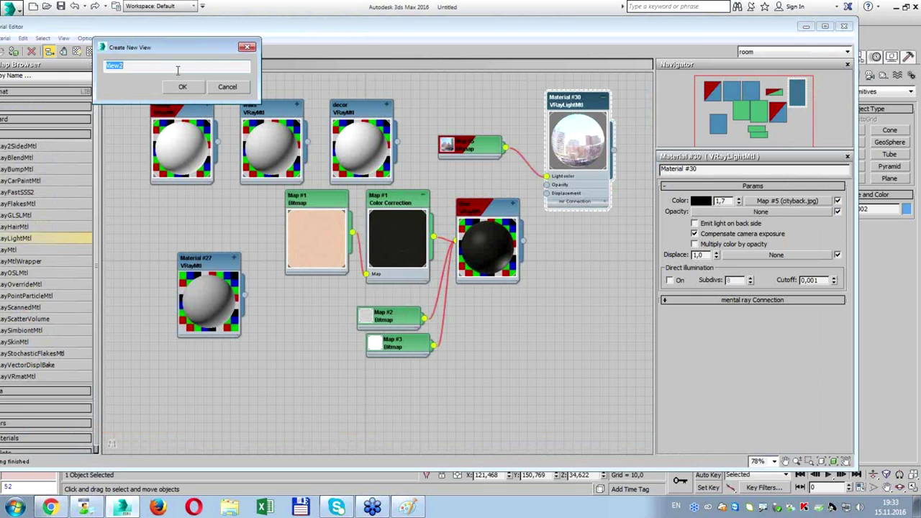
text(fu)
key(Return)
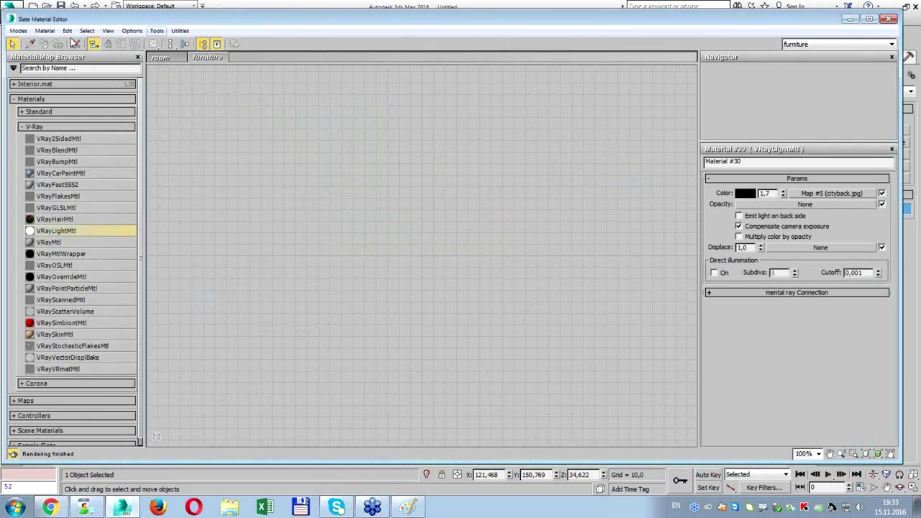
click(44, 30)
click(59, 60)
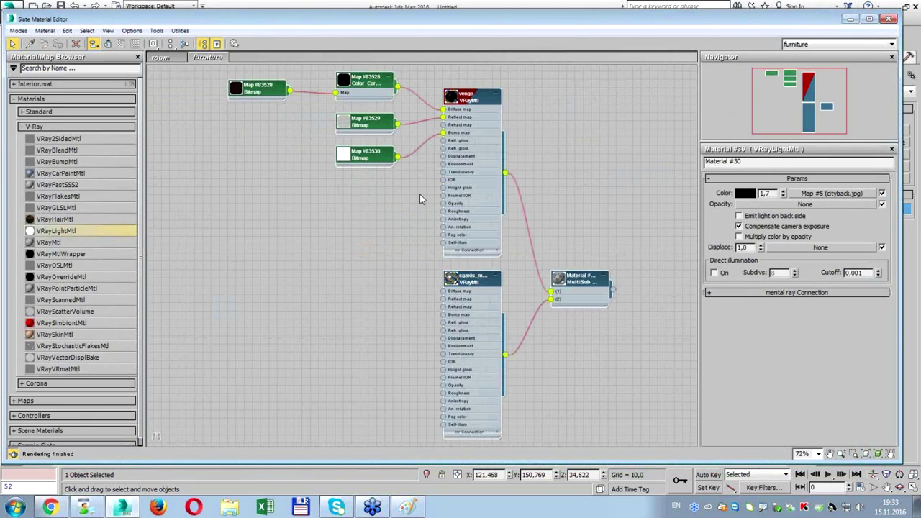
Arrange the wenge material nodes, moving Map #83530 and Map #83529 clear of Color Correction.
middle_drag(422, 174, 520, 333)
scroll(344, 248, up, 2)
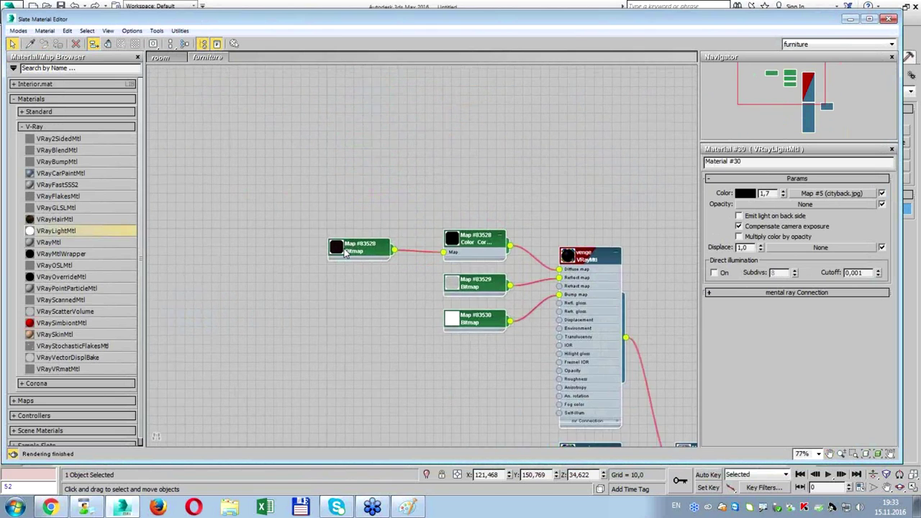
scroll(352, 248, up, 2)
double_click(362, 246)
middle_drag(567, 245, 417, 162)
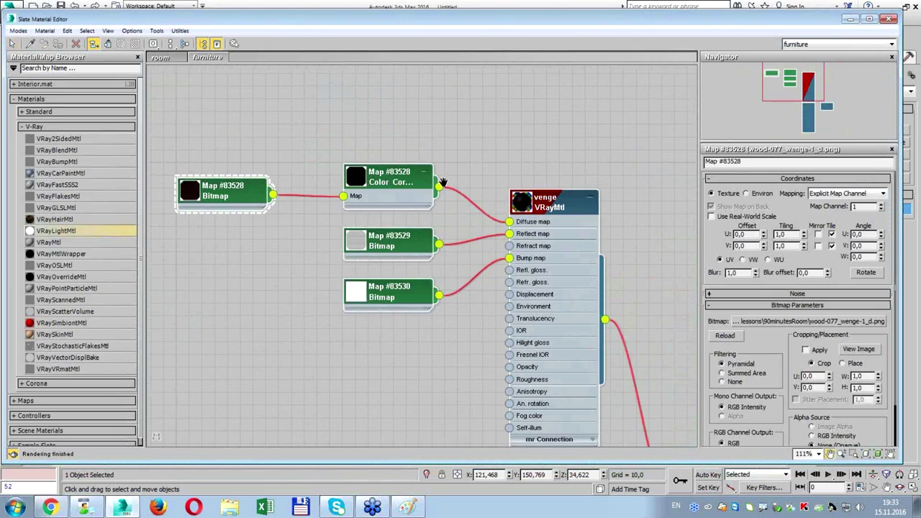
double_click(179, 171)
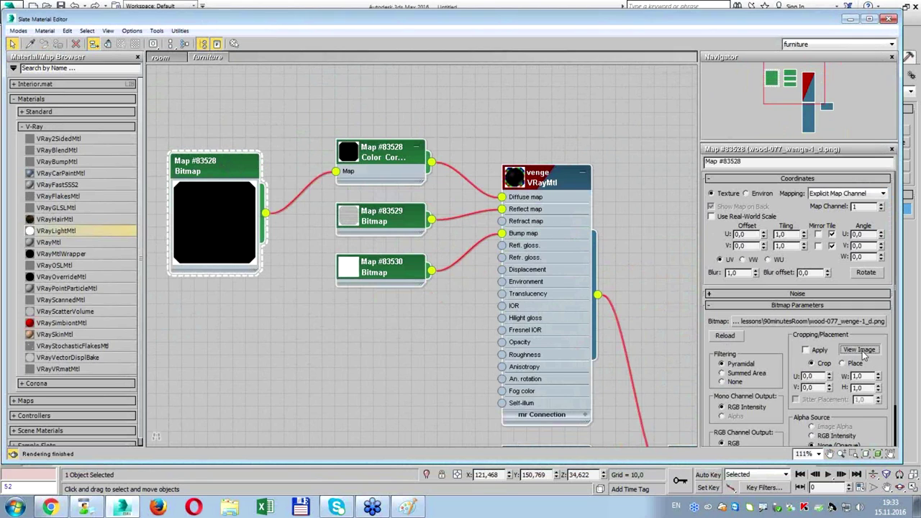
click(344, 149)
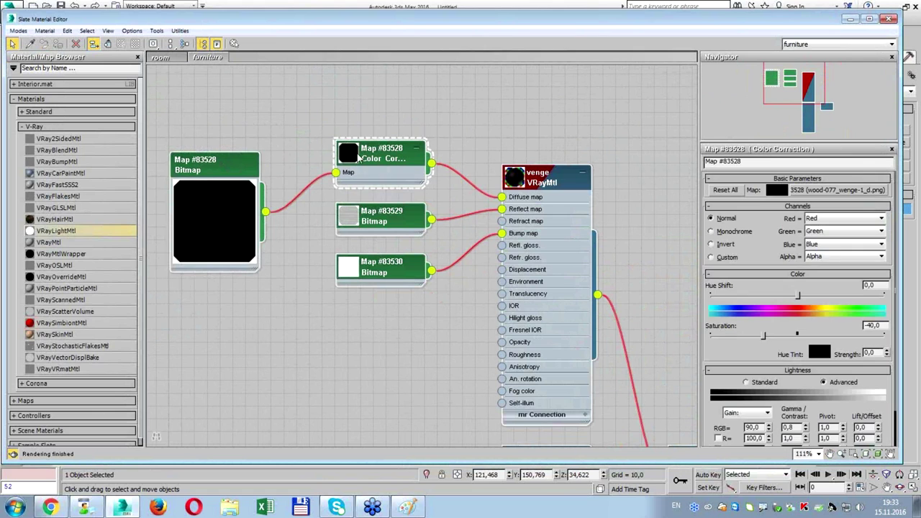
double_click(355, 158)
mouse_move(395, 166)
middle_down()
mouse_move(368, 98)
mouse_move(544, 169)
middle_up()
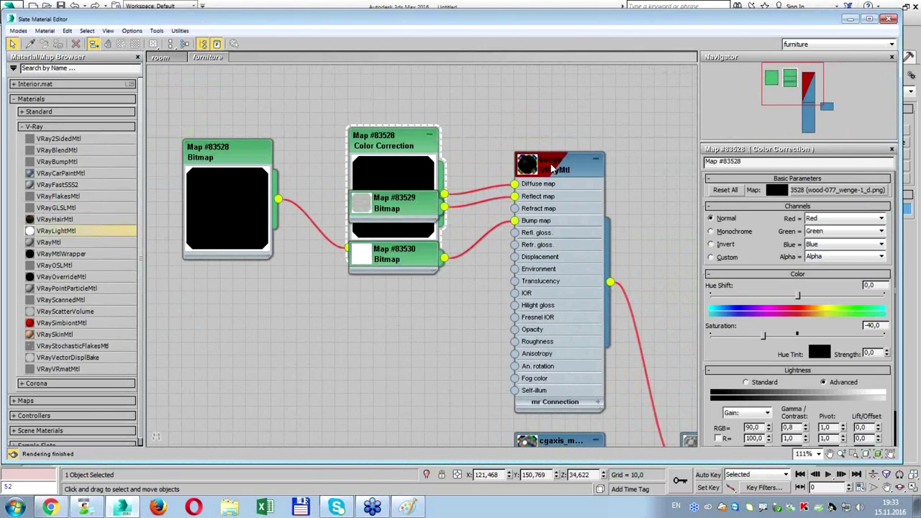
drag(415, 268, 427, 389)
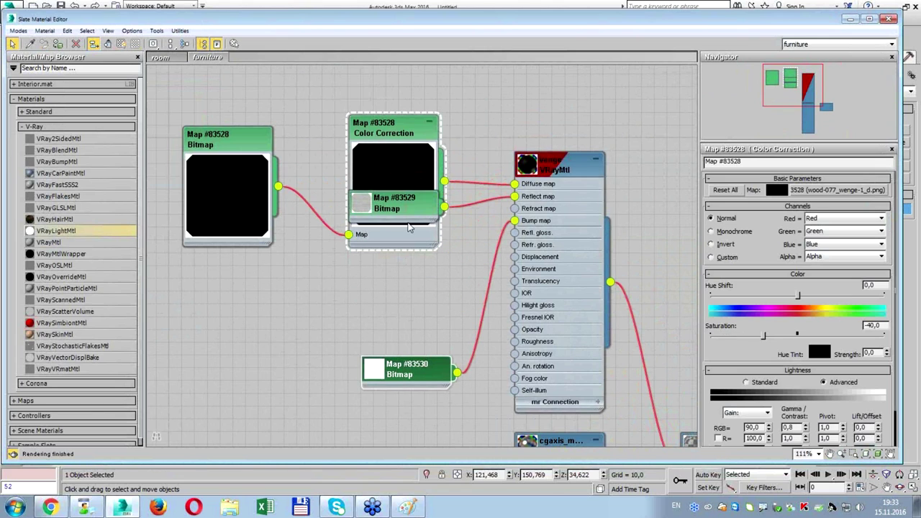
drag(394, 203, 395, 280)
Relink the Map #83528 bitmap to the wood-077_wenge-1_d.png image.
click(264, 149)
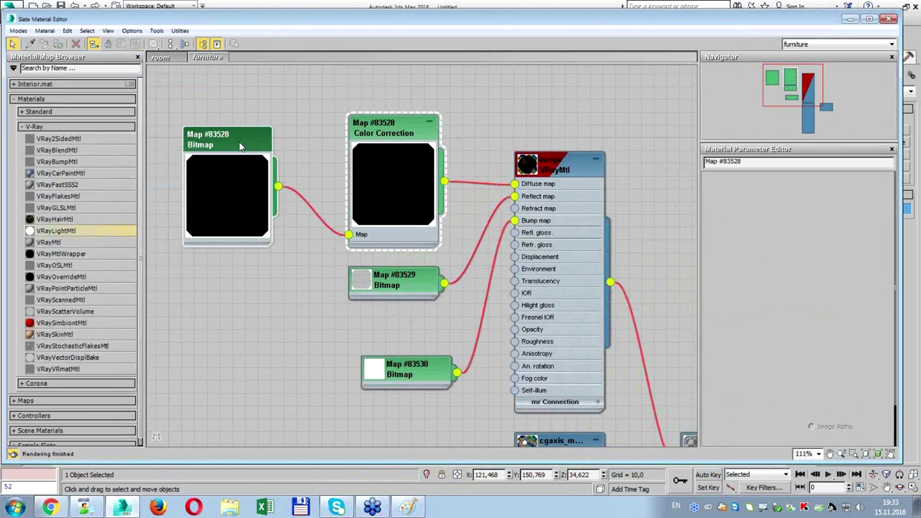
click(849, 321)
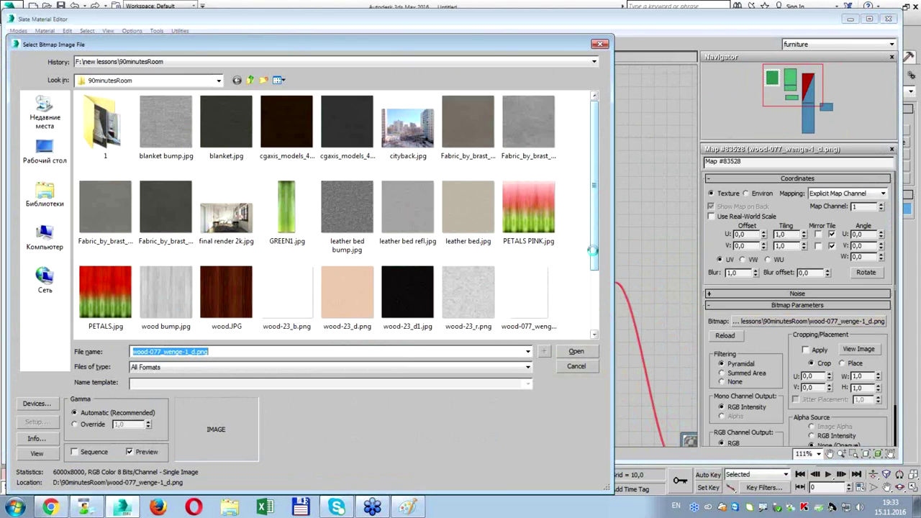
click(594, 302)
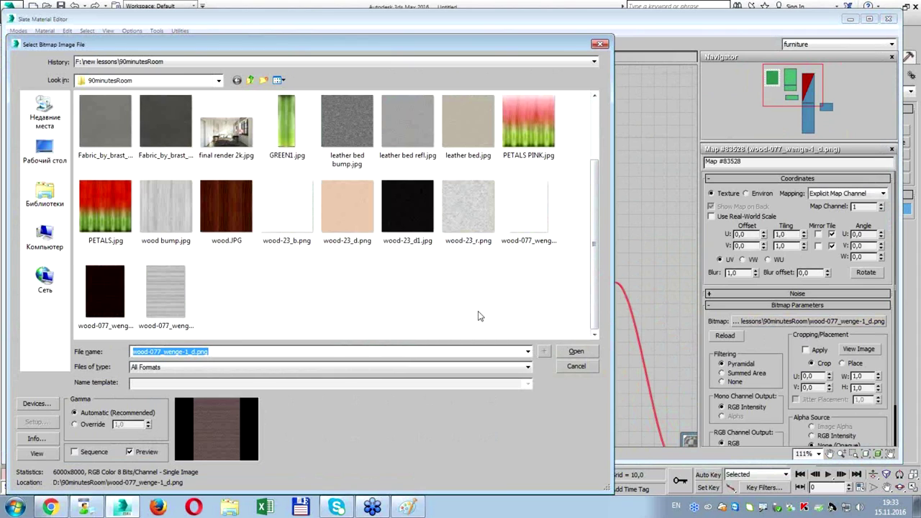
click(126, 300)
click(48, 447)
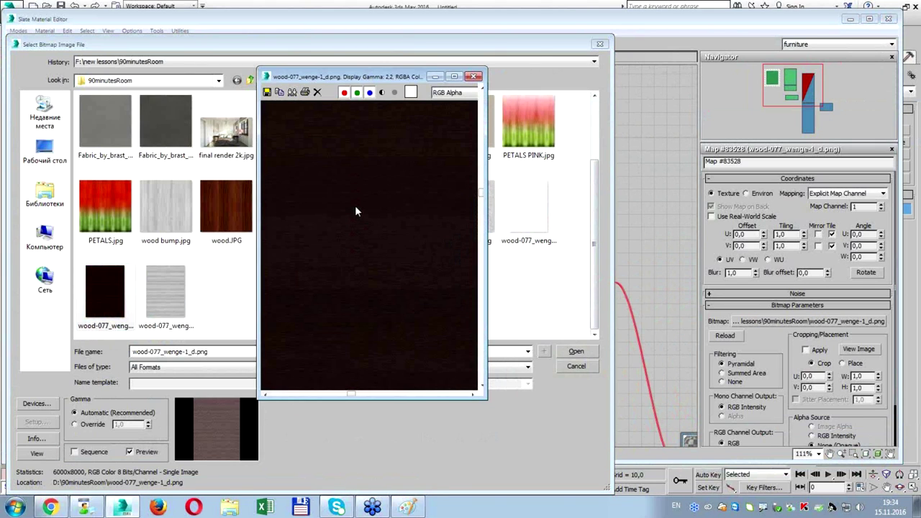
click(473, 76)
click(129, 288)
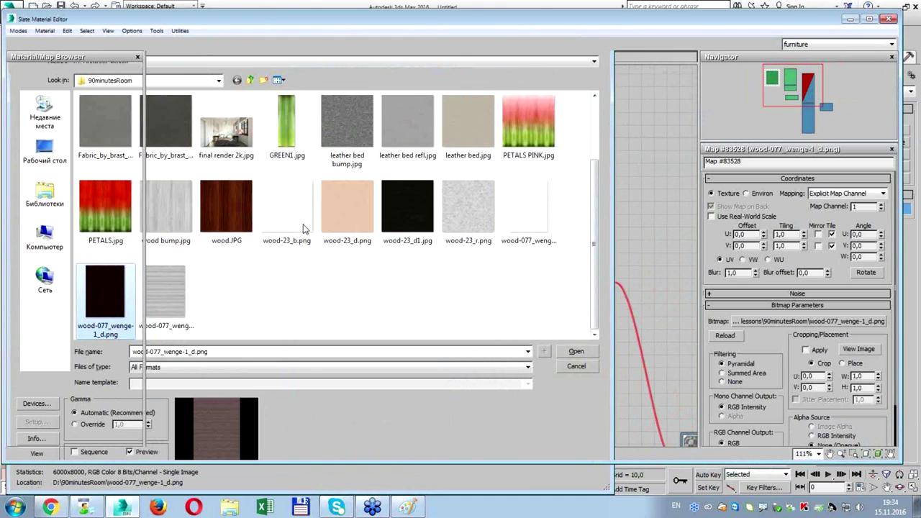
click(578, 366)
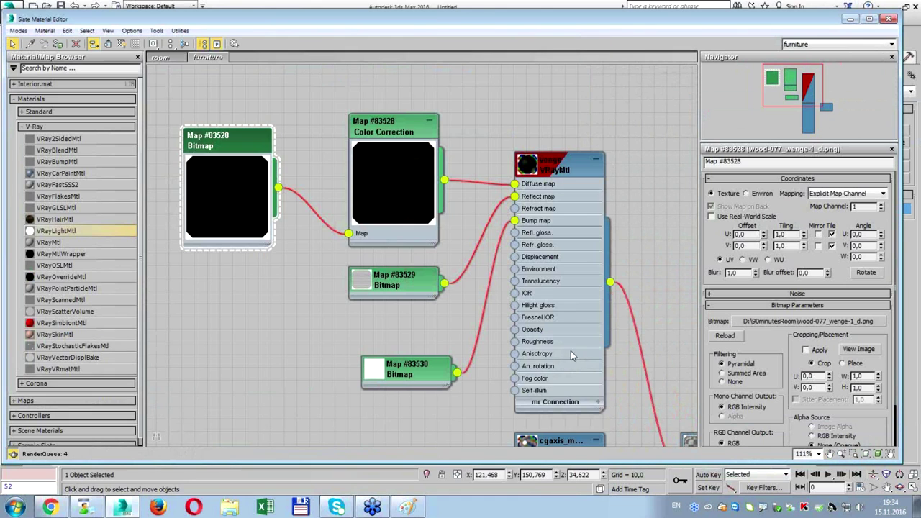
double_click(410, 128)
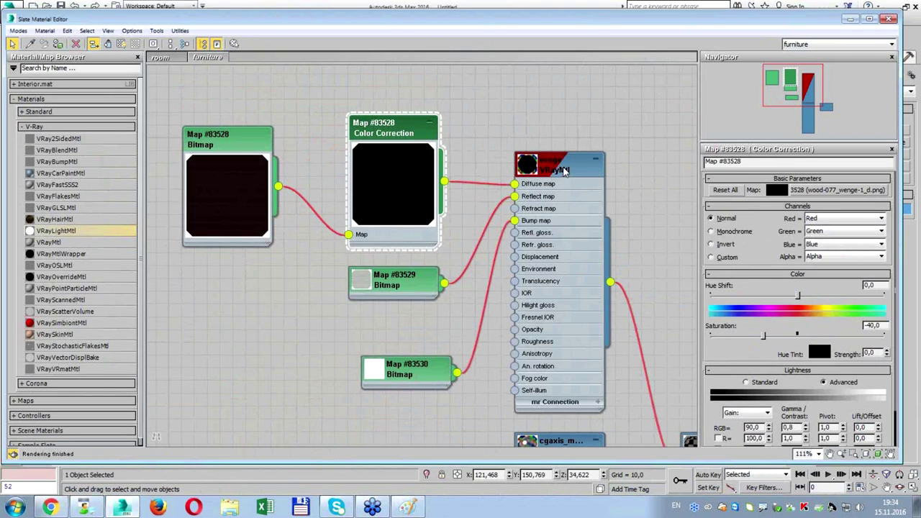
Open the venge material and load wood-077_wenge-1_r.png into its reflection bitmap.
double_click(564, 170)
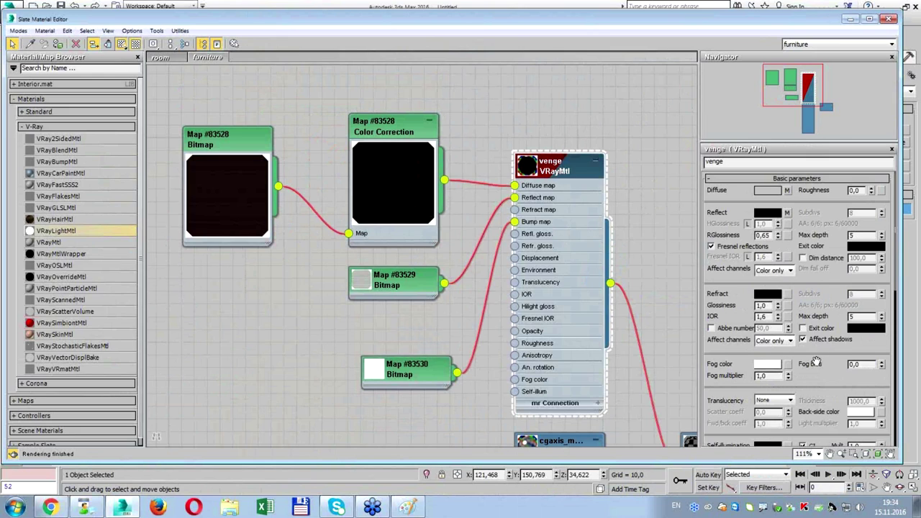
scroll(816, 361, down, 4)
scroll(771, 389, down, 2)
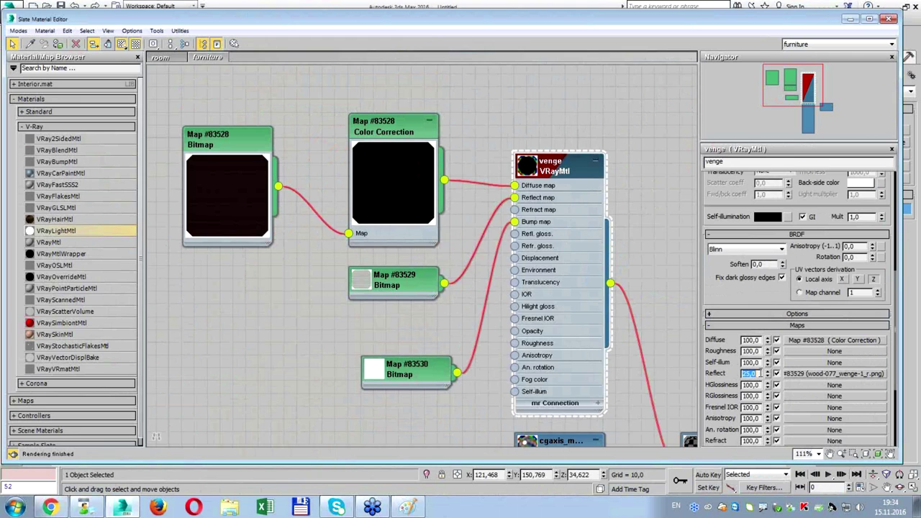
click(527, 166)
double_click(424, 282)
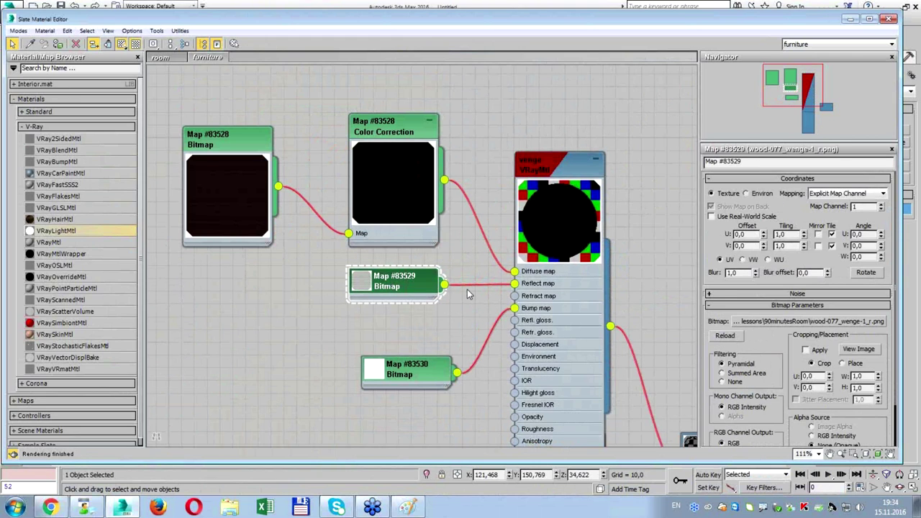
click(755, 321)
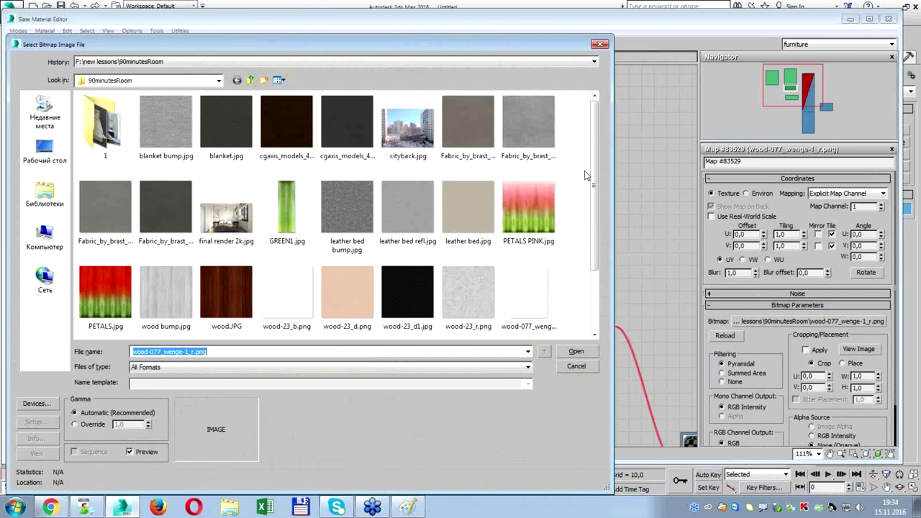
scroll(594, 255, down, 1)
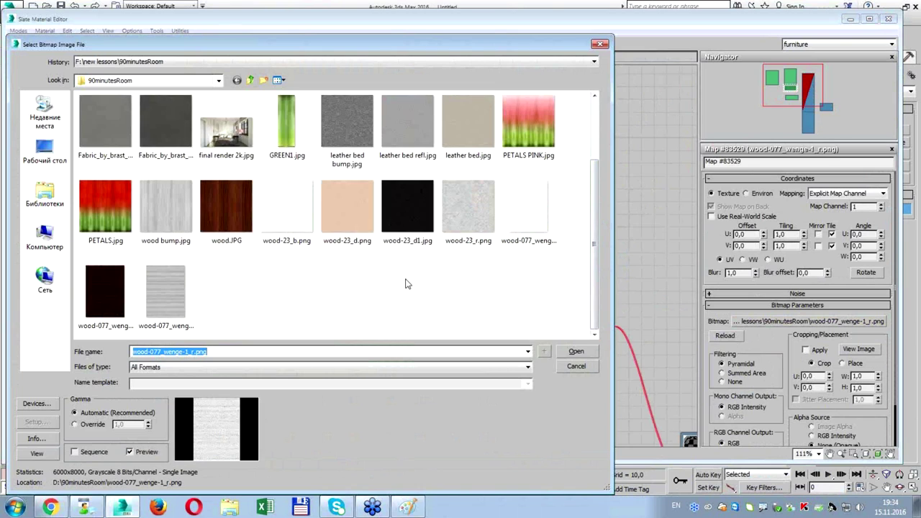
click(173, 296)
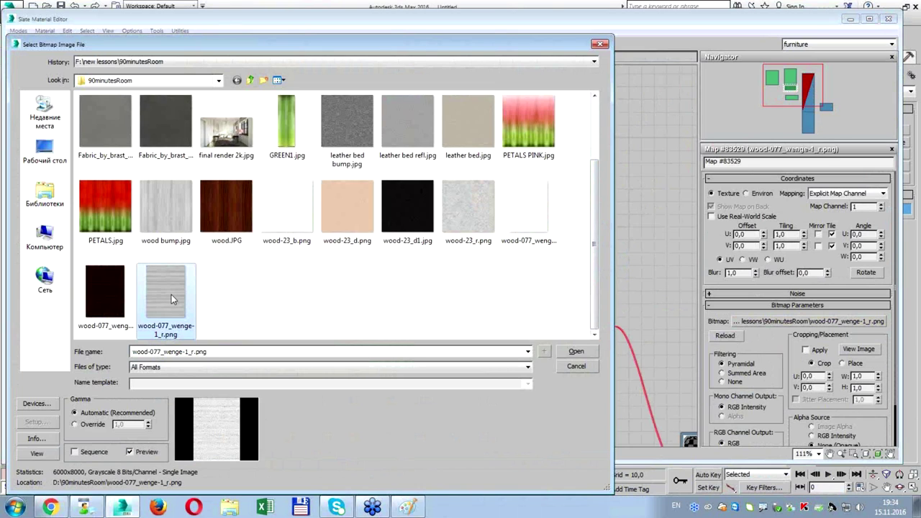
double_click(173, 307)
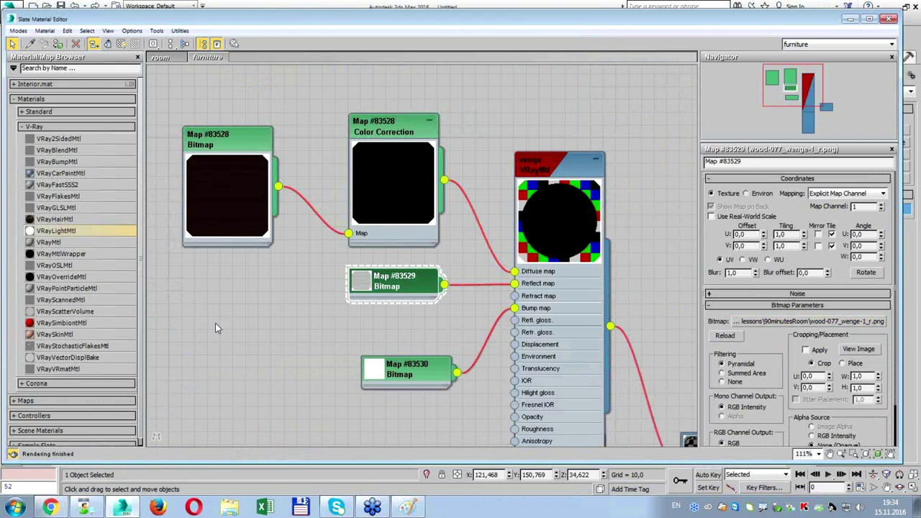
Load wood-077_wenge-1_b.png into the venge material's bump bitmap.
click(408, 373)
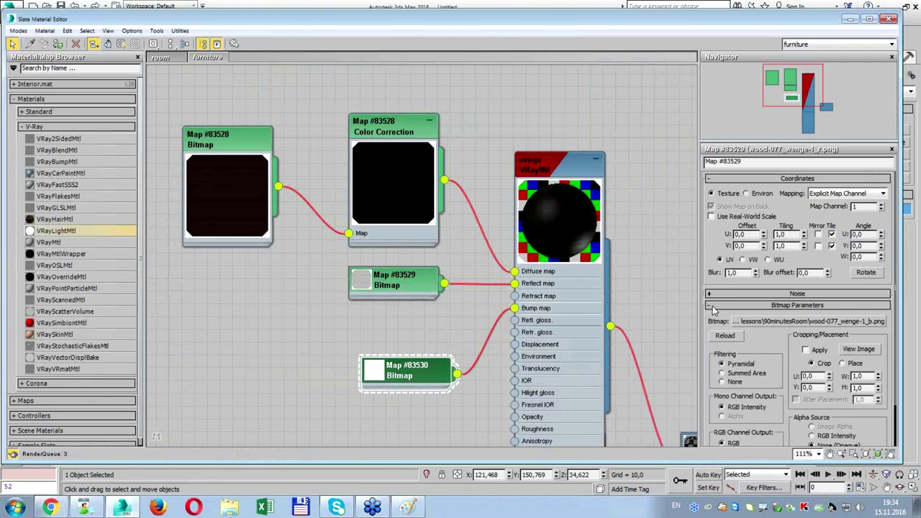
click(785, 321)
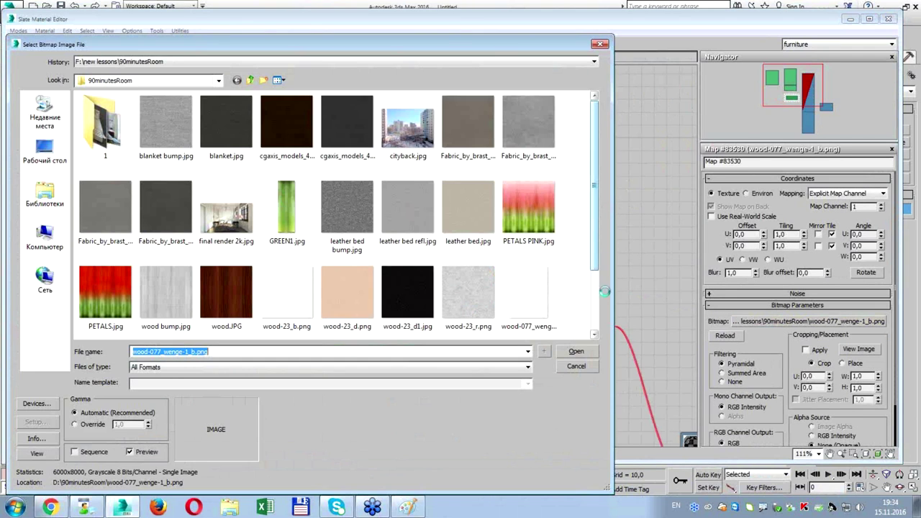
click(599, 316)
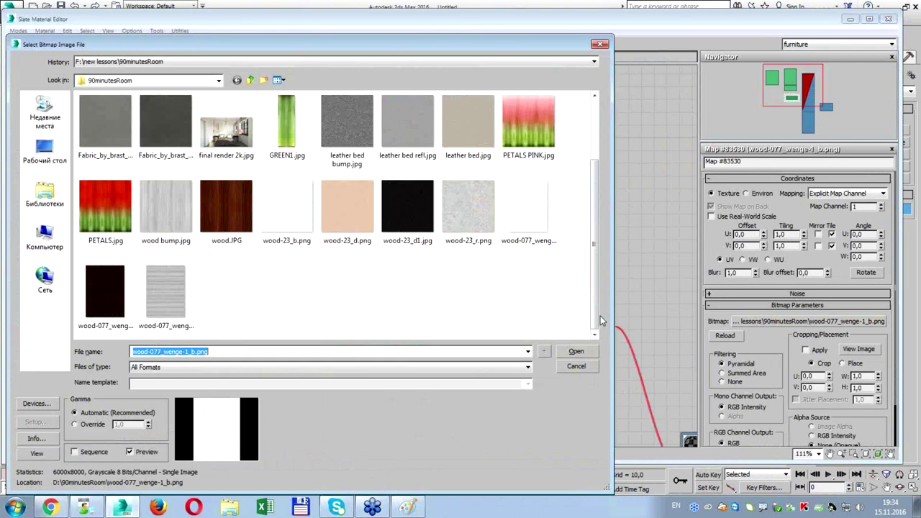
click(359, 229)
click(298, 231)
click(338, 223)
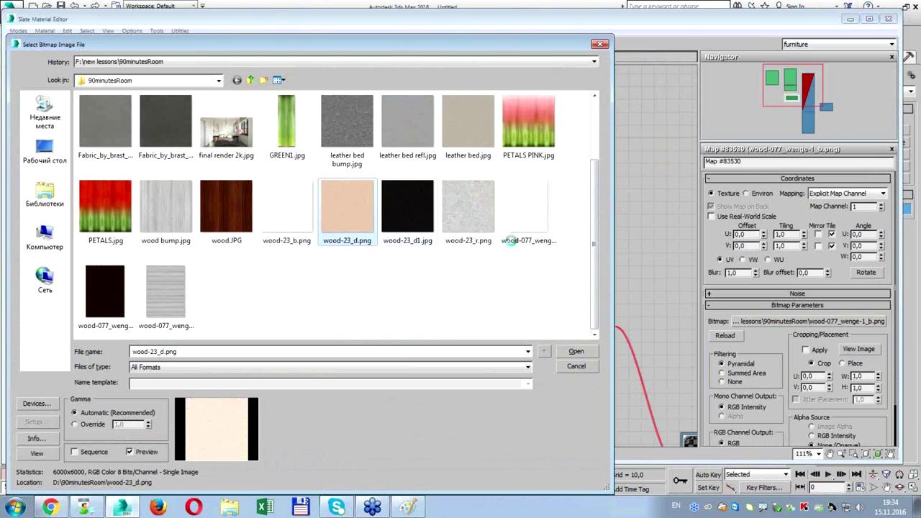
click(401, 225)
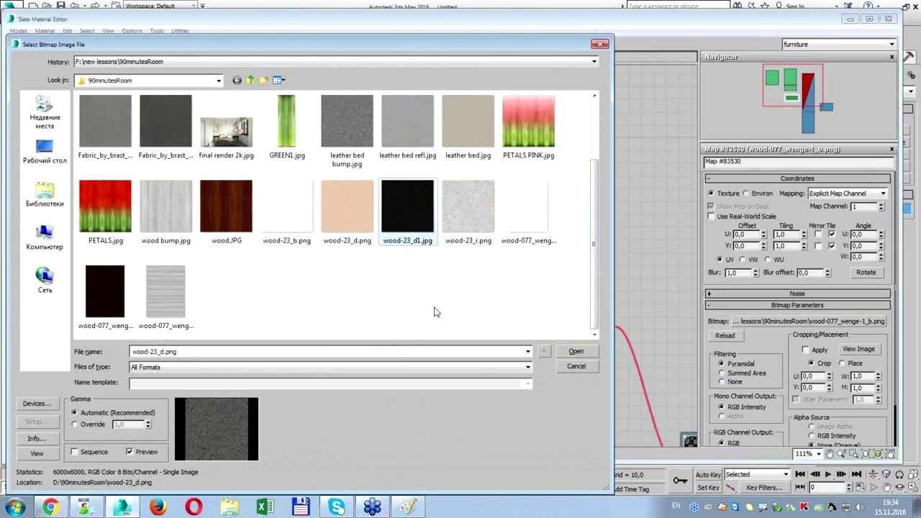
double_click(529, 229)
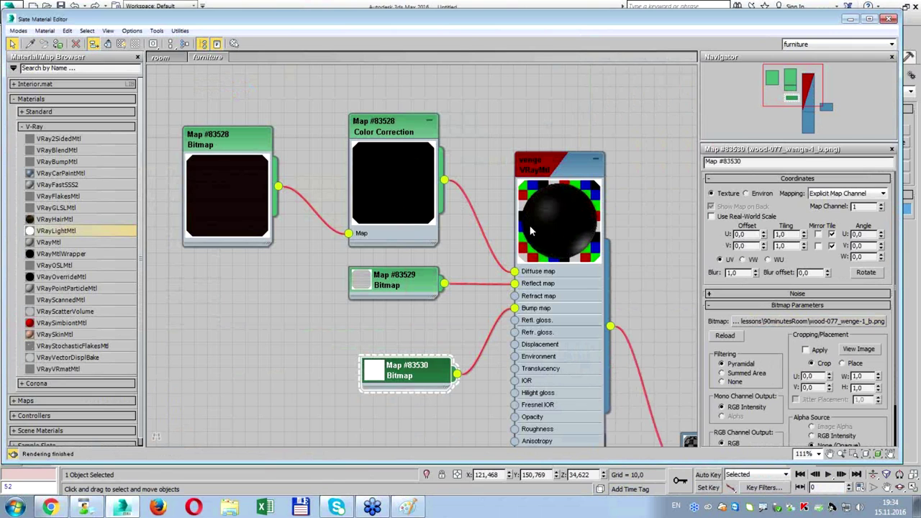
click(565, 171)
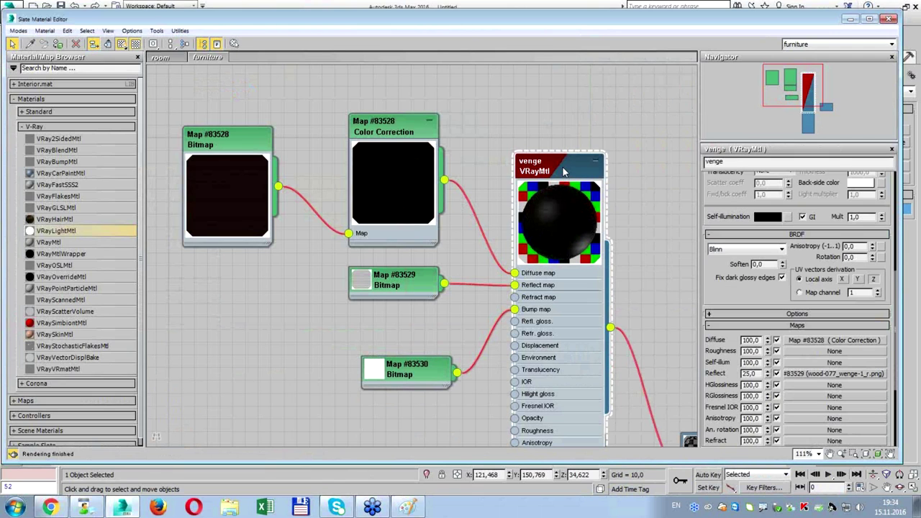
Assign the venge material to the shelf under the window.
click(853, 22)
click(636, 308)
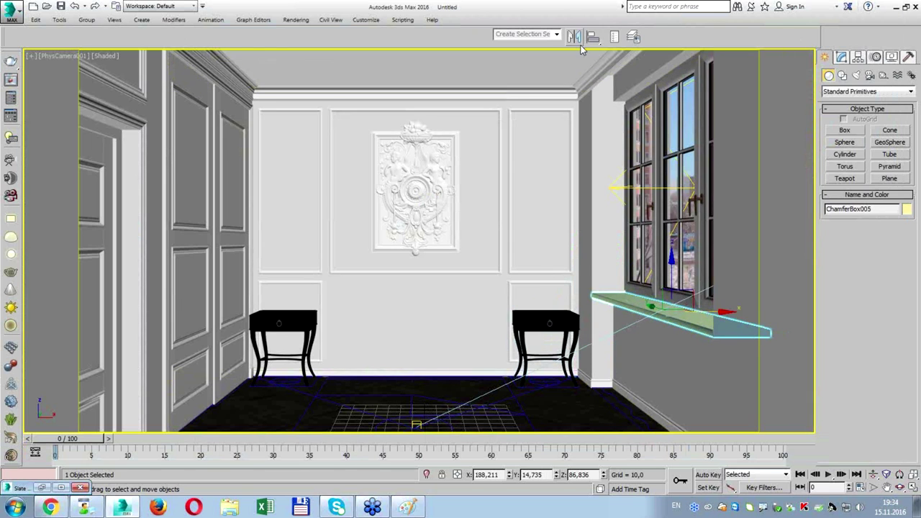
click(706, 40)
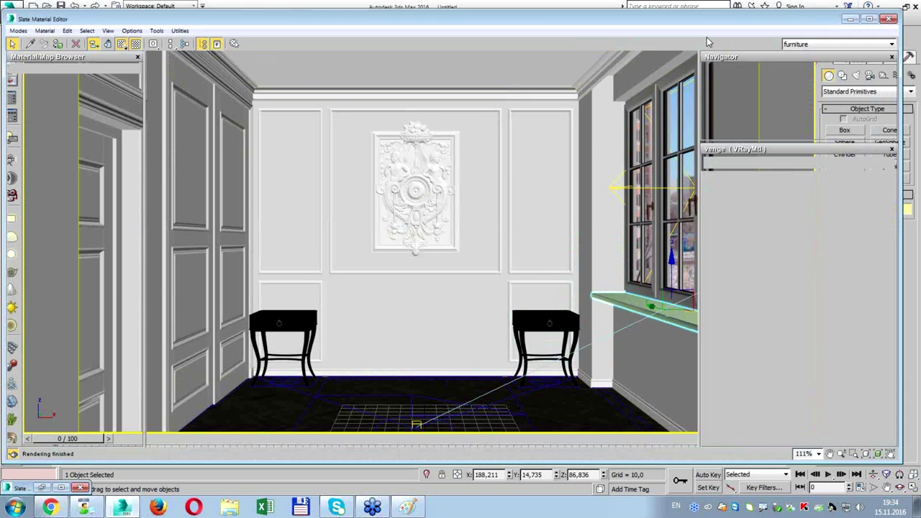
middle_drag(550, 171, 439, 108)
scroll(446, 136, down, 1)
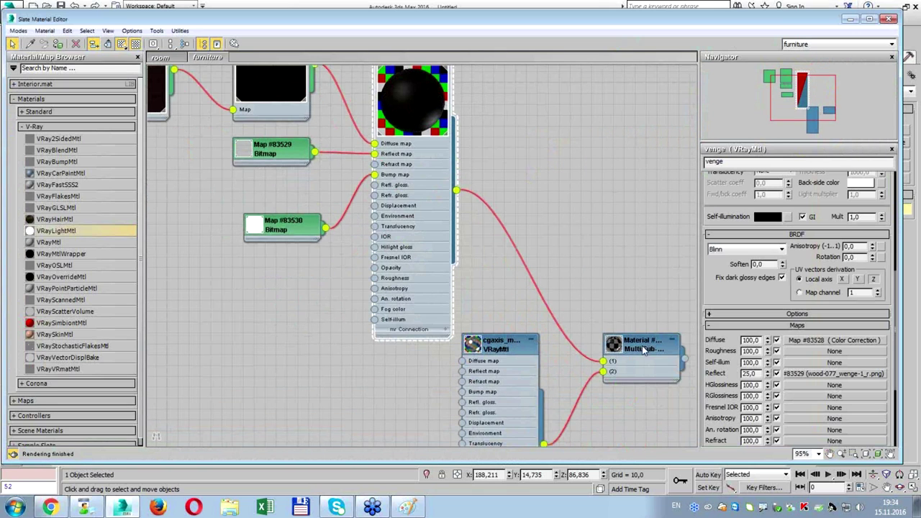
scroll(642, 345, down, 1)
middle_drag(443, 94, 440, 194)
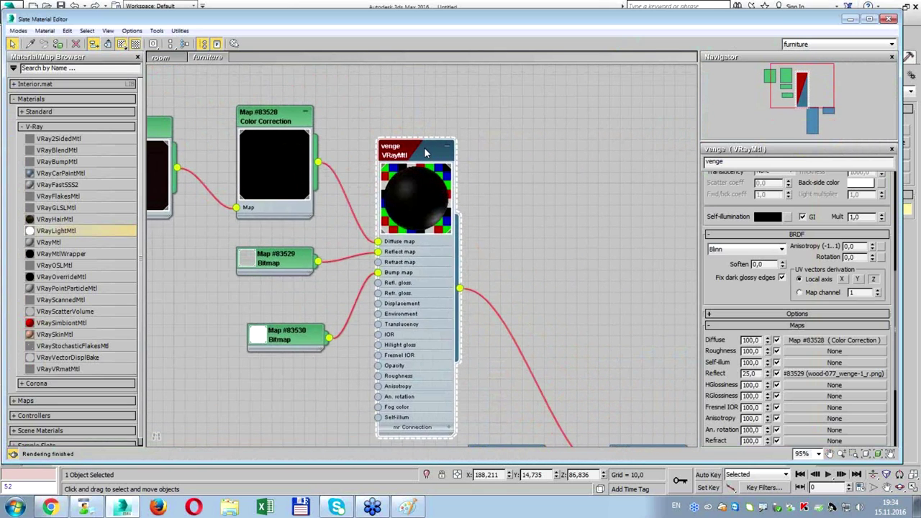
click(59, 45)
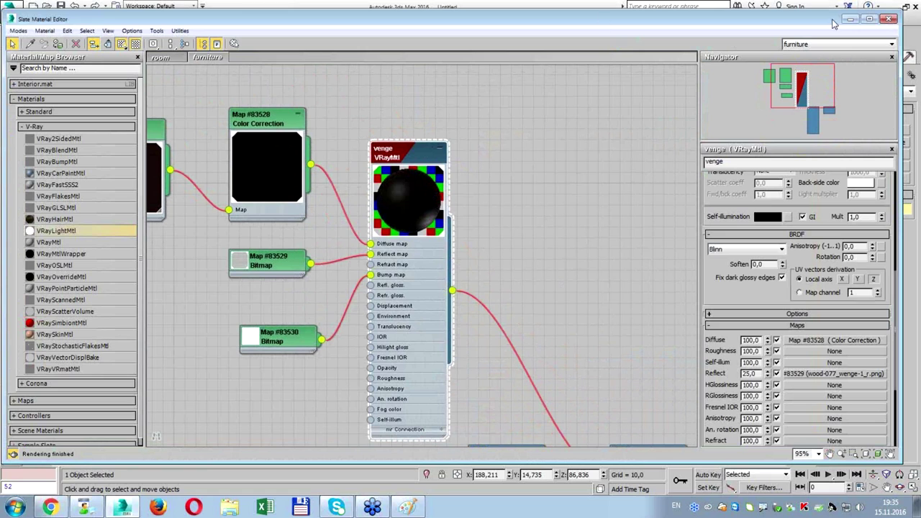
click(848, 20)
Add a Box UVW Map modifier to the shelf with length, width and height of 600.
click(841, 57)
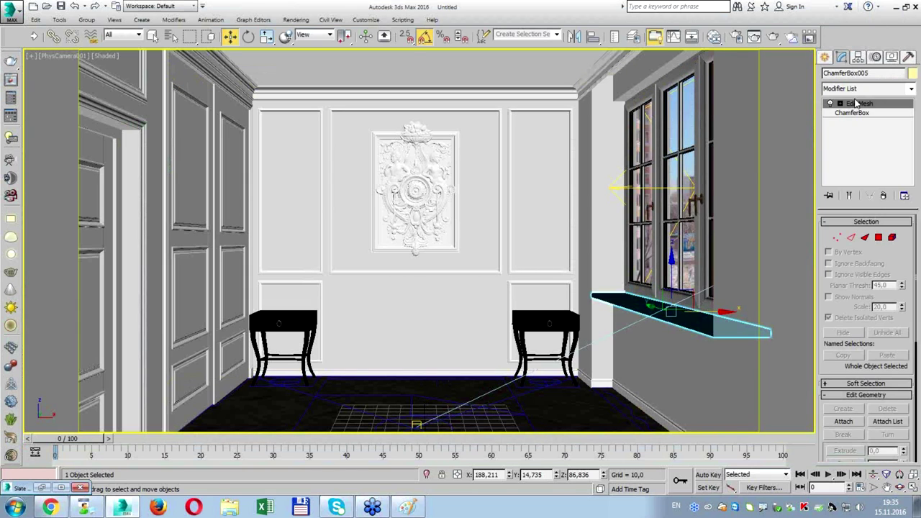
click(858, 89)
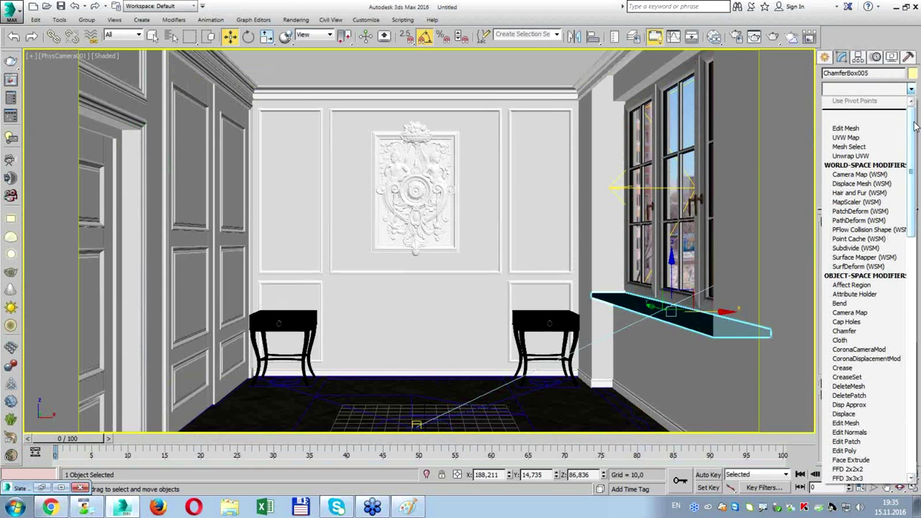
click(874, 138)
click(846, 286)
double_click(862, 323)
text(600)
key(Tab)
text(600)
key(Tab)
key(Return)
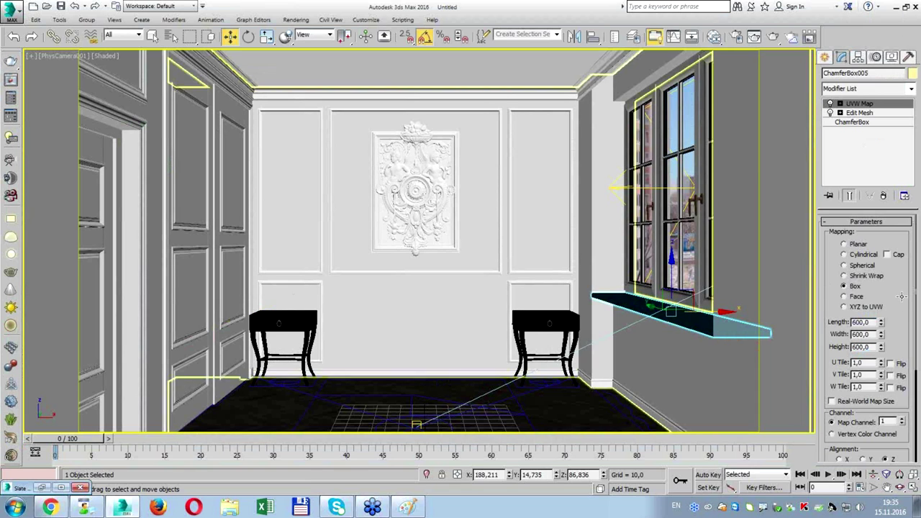
Select the window group and reopen the Slate Material Editor.
click(656, 294)
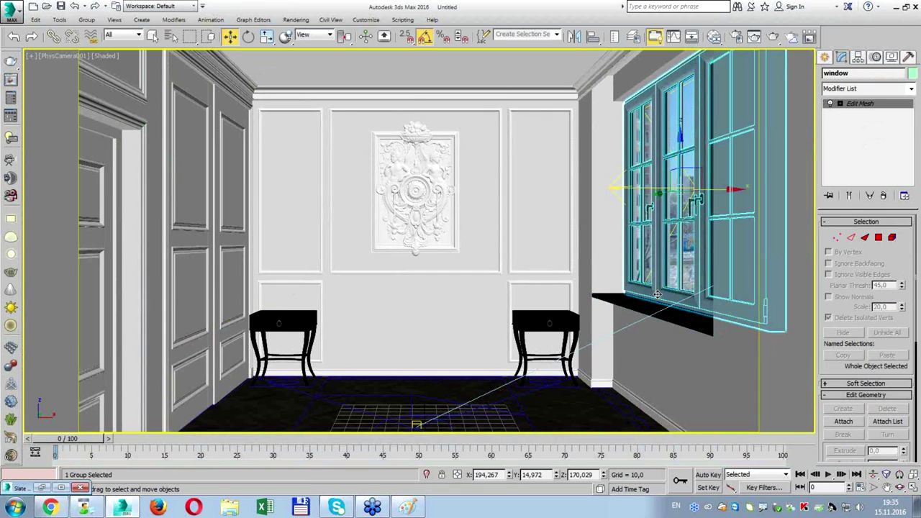
click(716, 40)
right_click(277, 66)
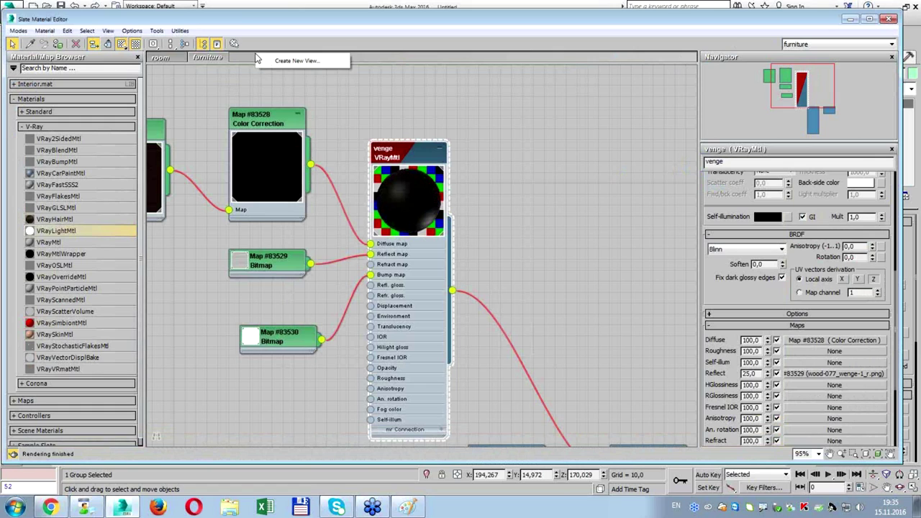
Create a material view named 'window' showing the selected window's materials arranged in a row.
click(281, 62)
text(window)
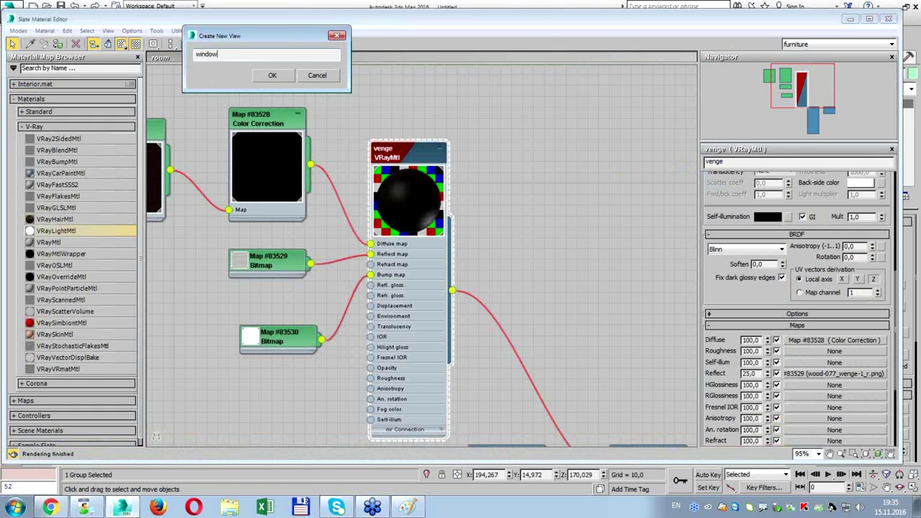
key(Return)
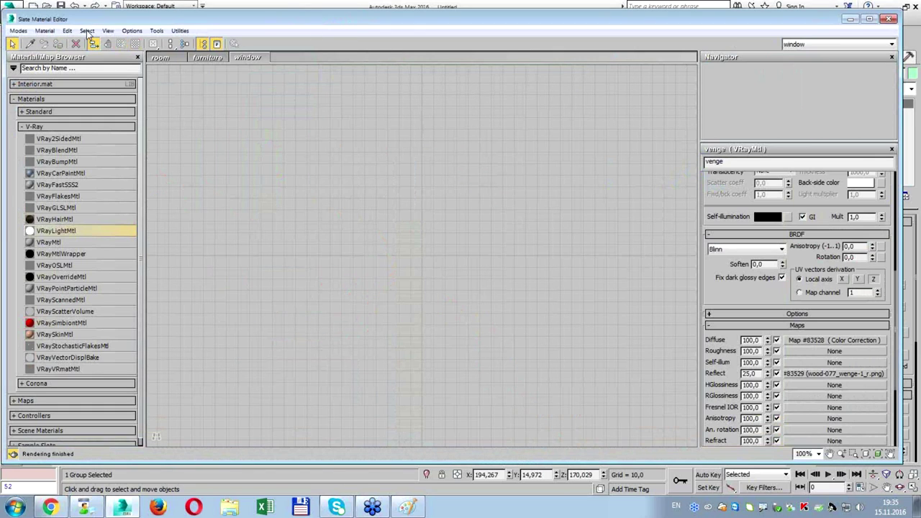
click(44, 30)
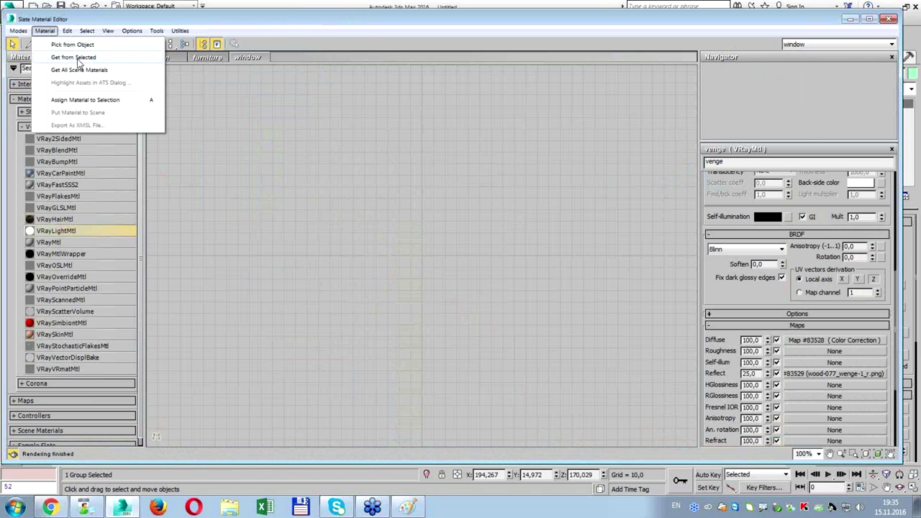
click(77, 58)
scroll(412, 332, up, 2)
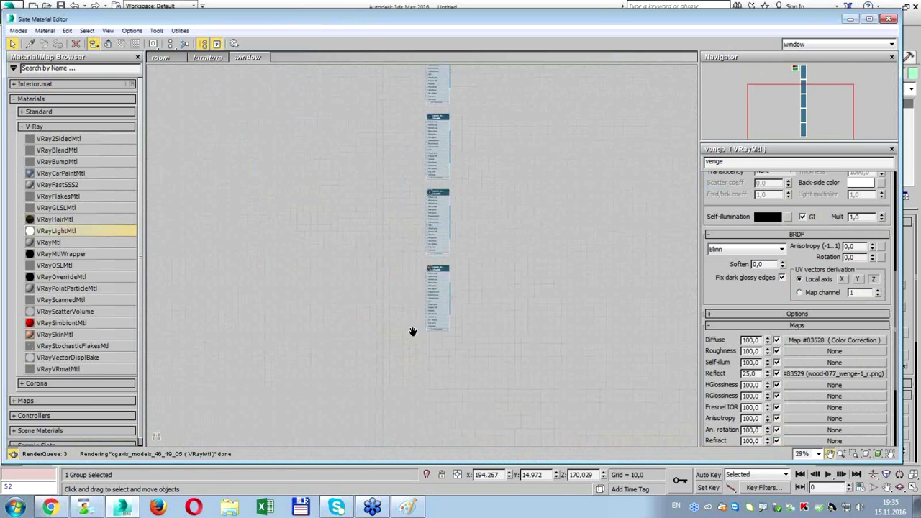
click(173, 45)
Select the third window material and pan to the cgaxis_models_46_19_04 node.
scroll(460, 184, up, 2)
scroll(523, 173, up, 2)
scroll(524, 173, up, 3)
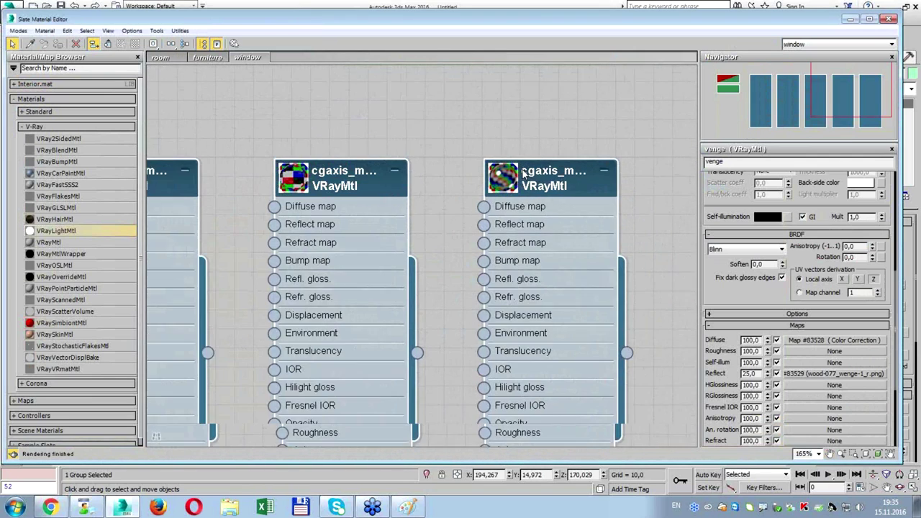
click(523, 173)
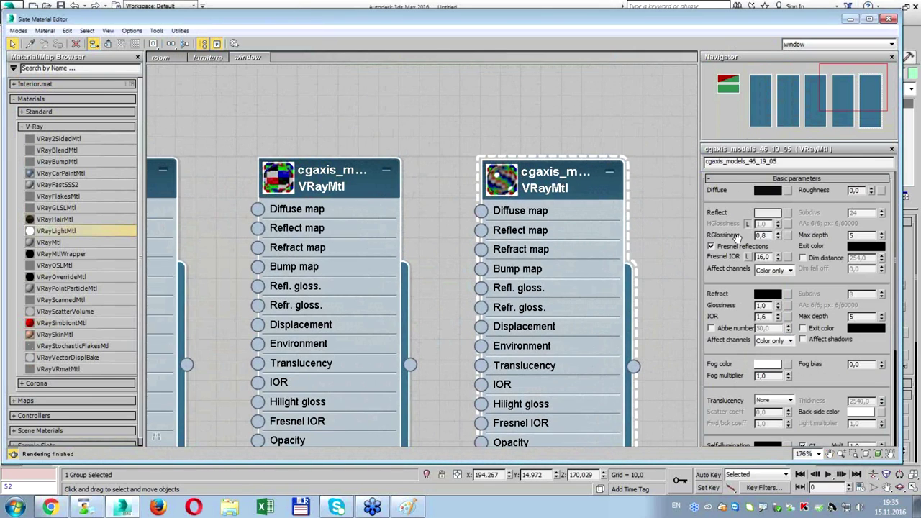
middle_drag(348, 219, 351, 195)
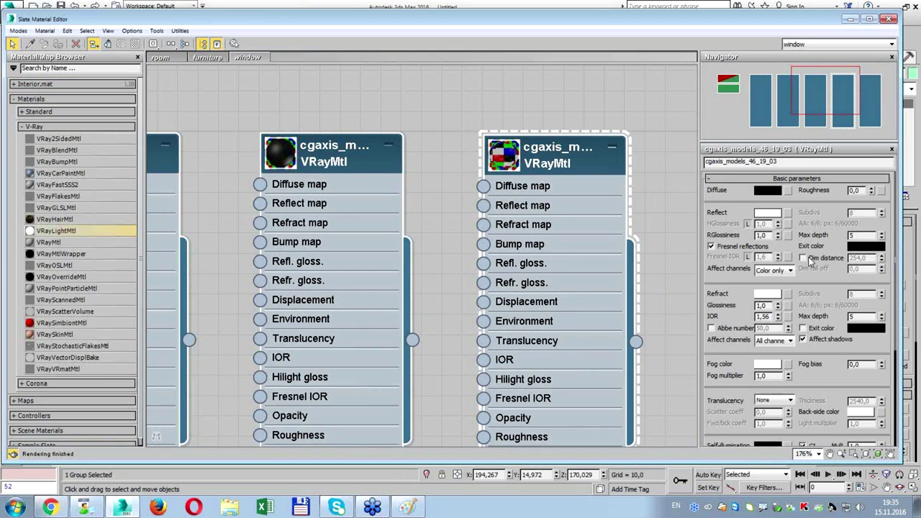
middle_drag(321, 172, 461, 168)
Give cgaxis_models_46_19_02 a pure black diffuse and a grey 150 reflection colour.
click(461, 168)
middle_drag(310, 178, 479, 171)
click(449, 140)
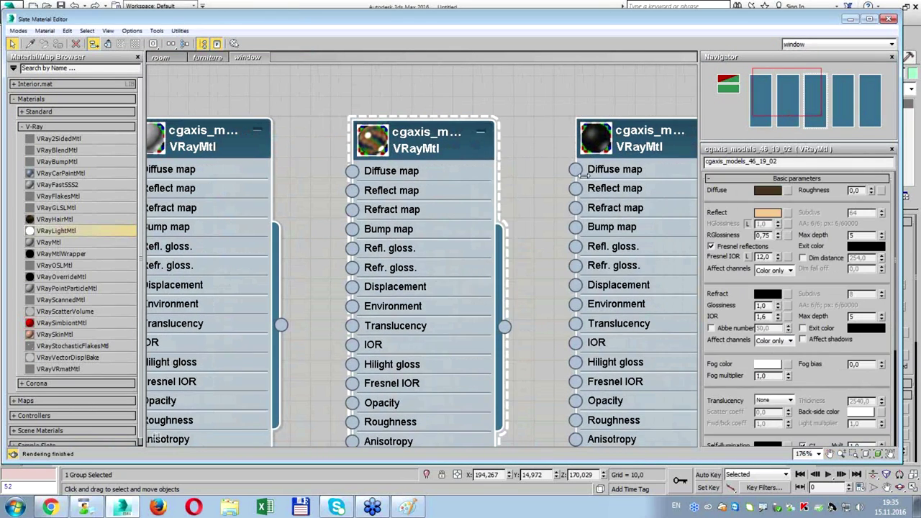
click(771, 191)
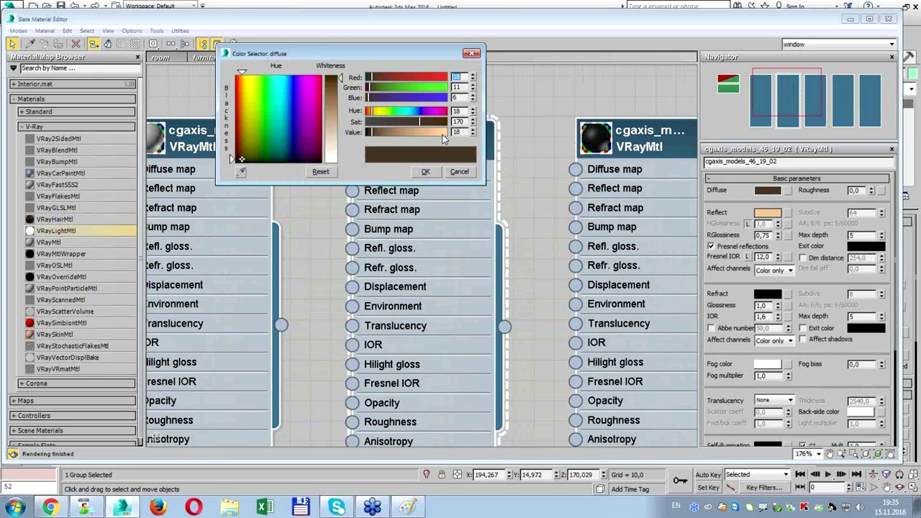
drag(368, 140, 366, 122)
click(766, 215)
drag(438, 132, 414, 134)
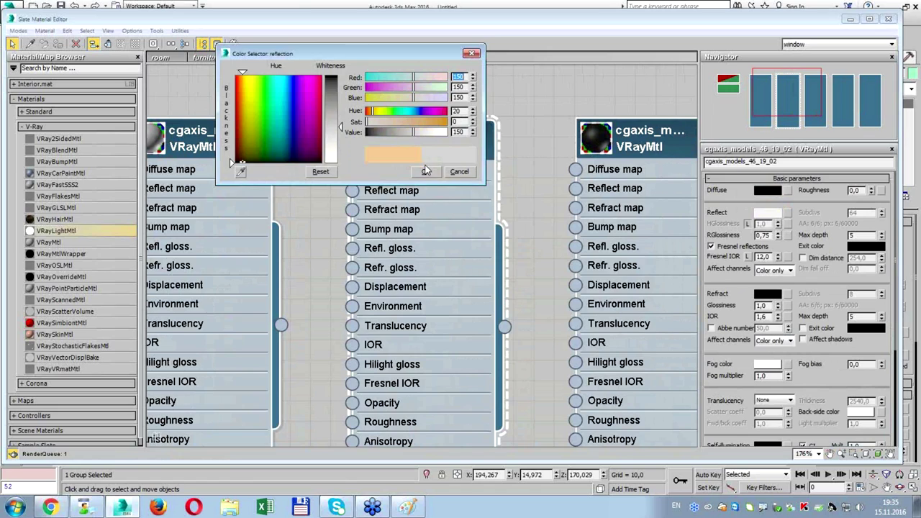
click(426, 170)
Delete the Map #0 and Map #1 bitmaps feeding cgaxis_models_46_19_01.
double_click(568, 141)
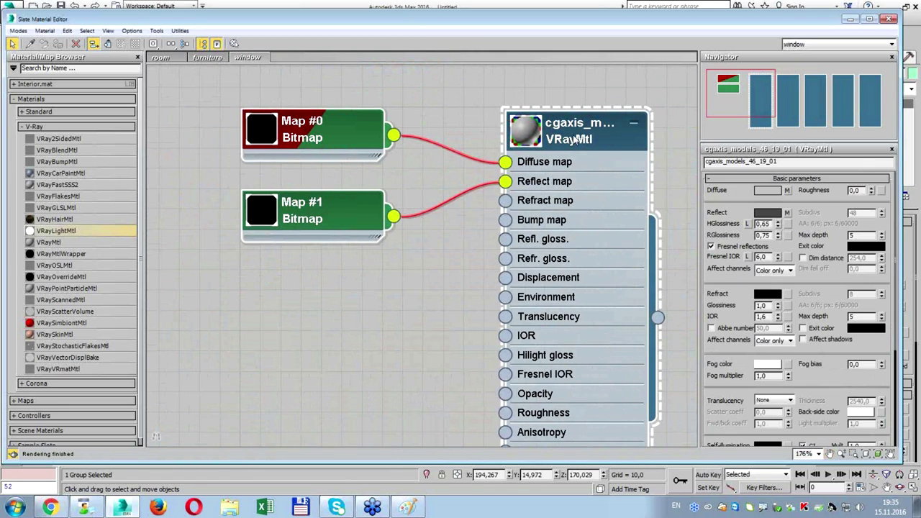
middle_drag(575, 137, 570, 142)
drag(292, 79, 185, 269)
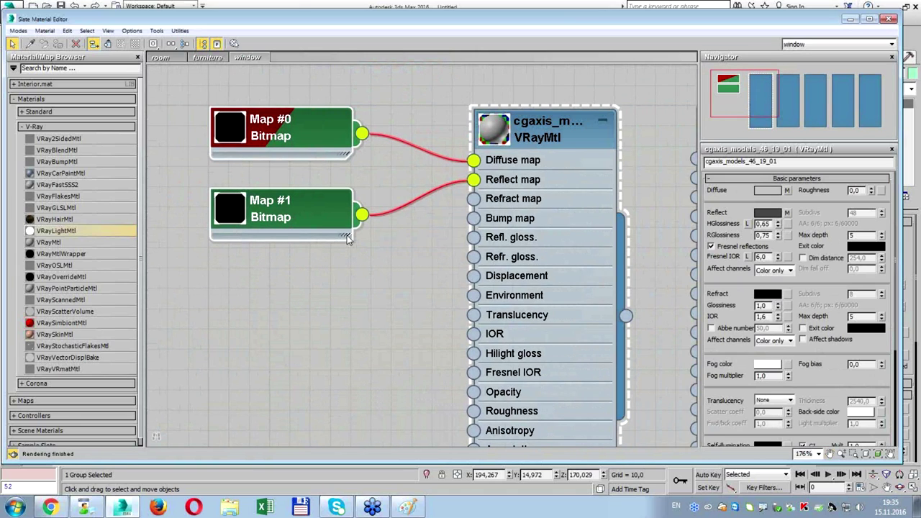
key(Delete)
scroll(347, 235, down, 1)
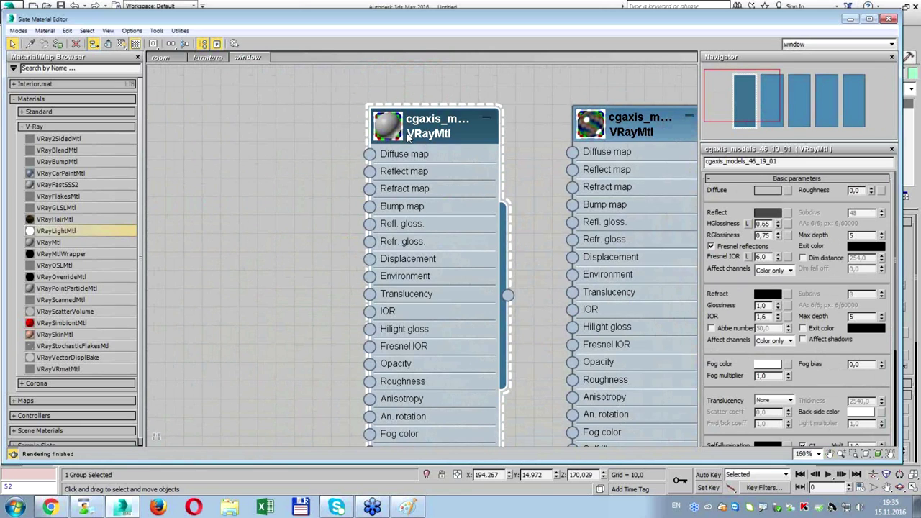
Replace cgaxis_models_46_19_01 with an instance of the scene's venge material.
right_click(440, 132)
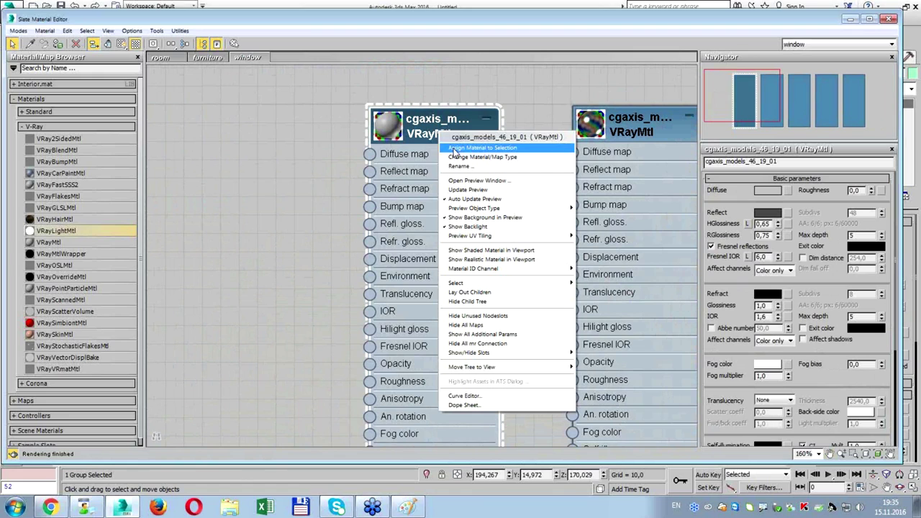
click(464, 157)
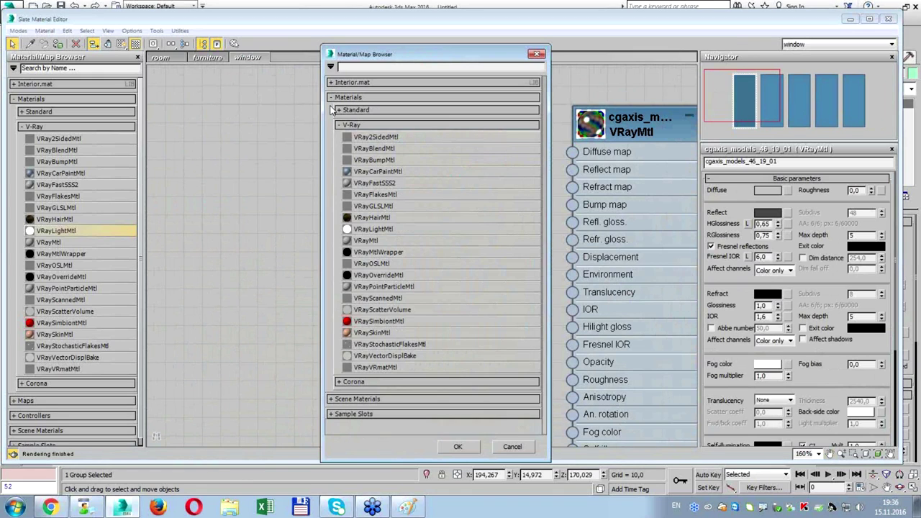
click(351, 99)
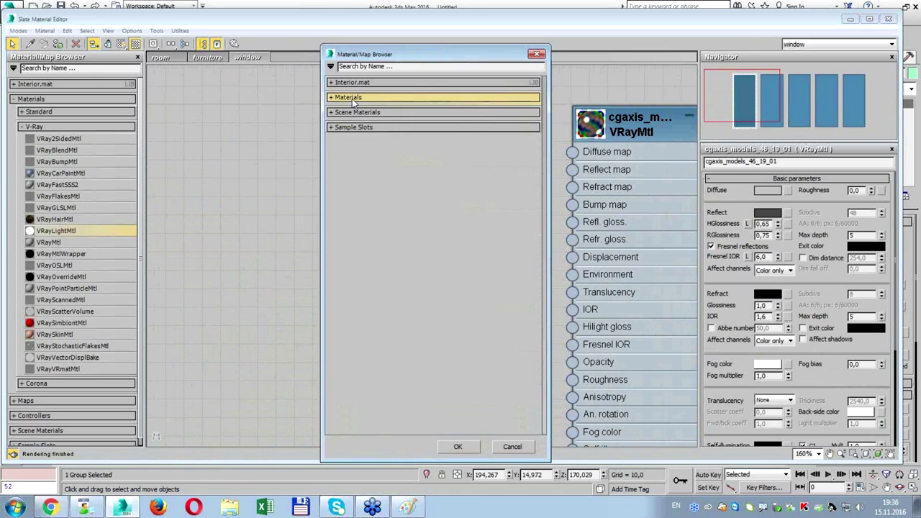
click(382, 112)
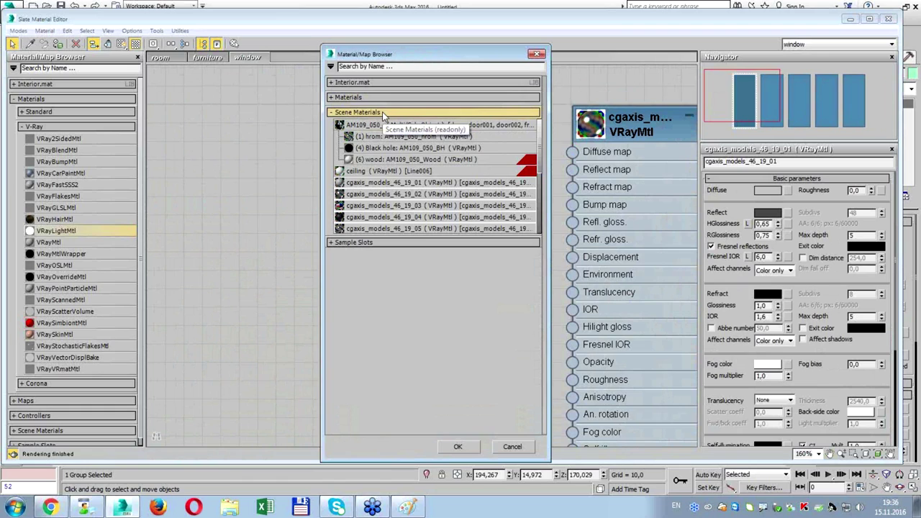
drag(381, 238, 392, 440)
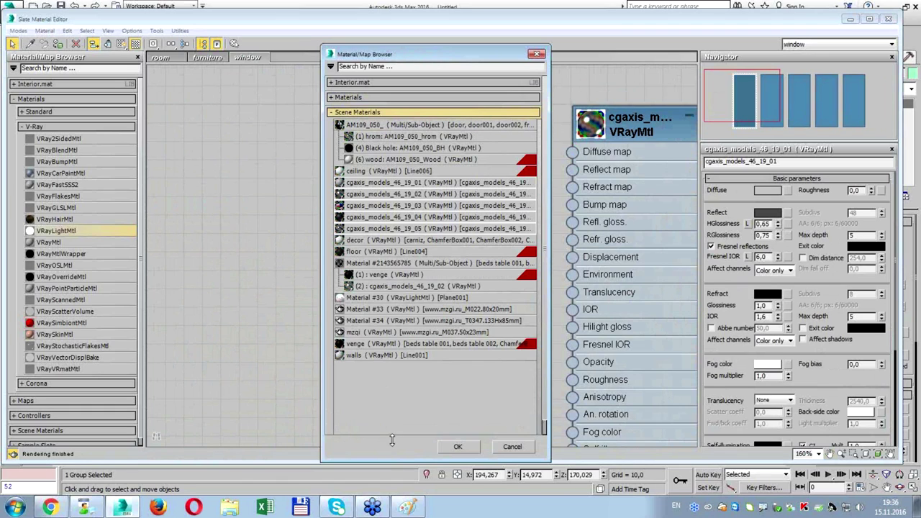
click(373, 276)
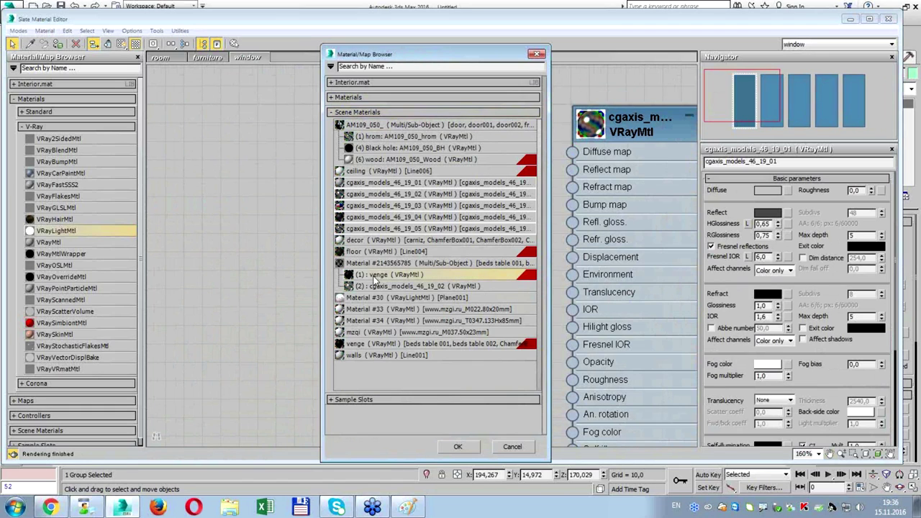
click(443, 447)
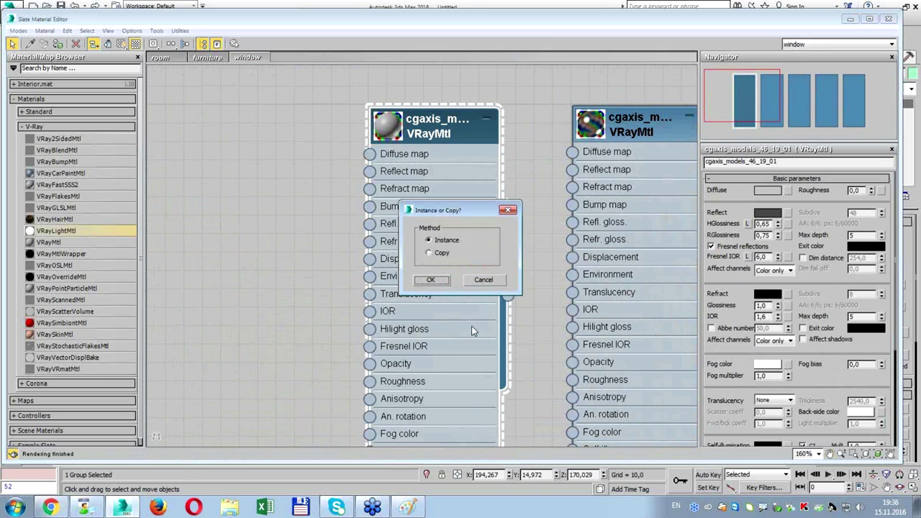
click(430, 280)
Check the furniture and window material views, then minimize the editor to show the room.
scroll(446, 133, down, 3)
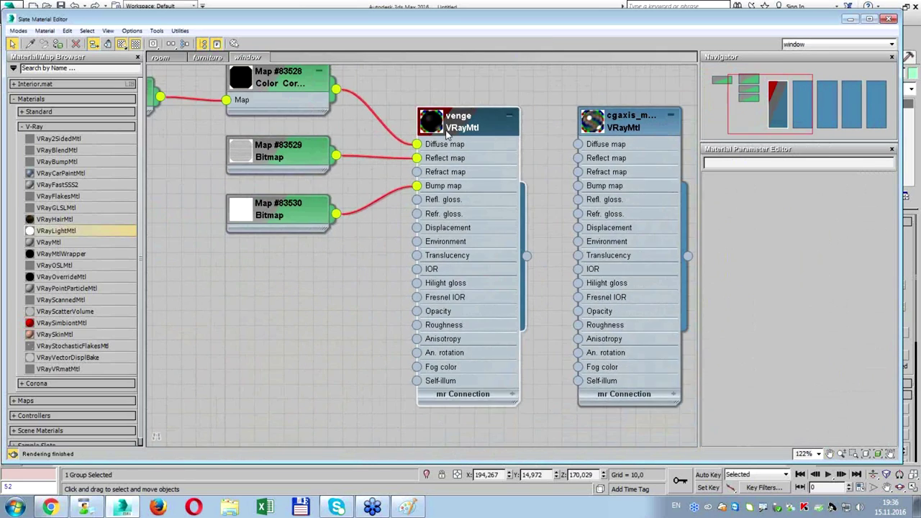
scroll(447, 134, down, 1)
scroll(457, 155, down, 1)
scroll(466, 171, down, 1)
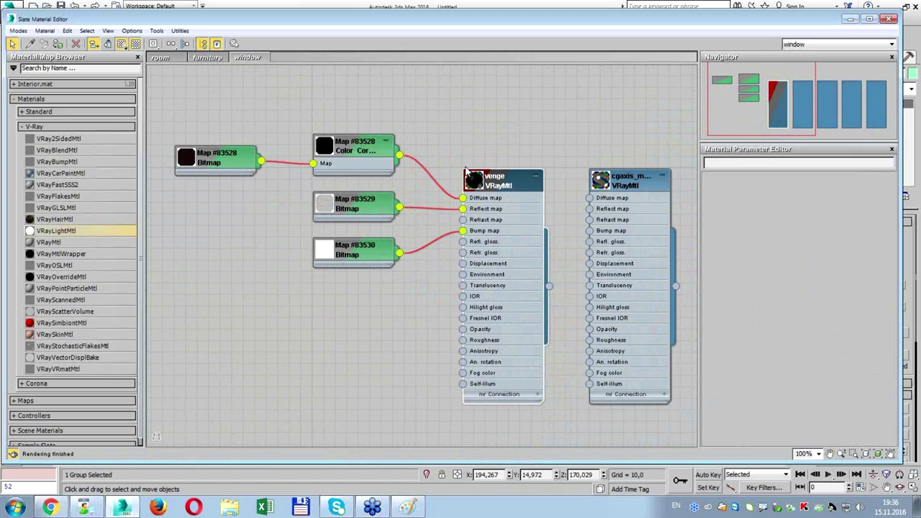
click(203, 57)
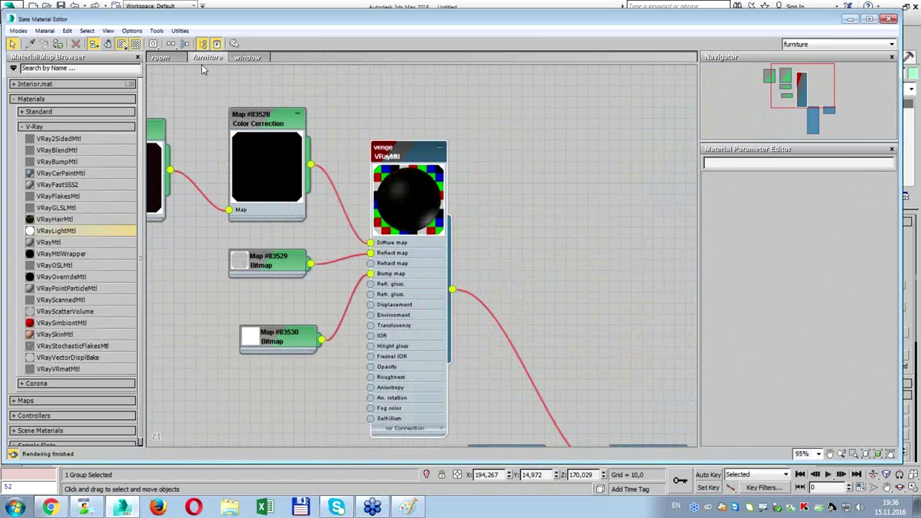
click(248, 57)
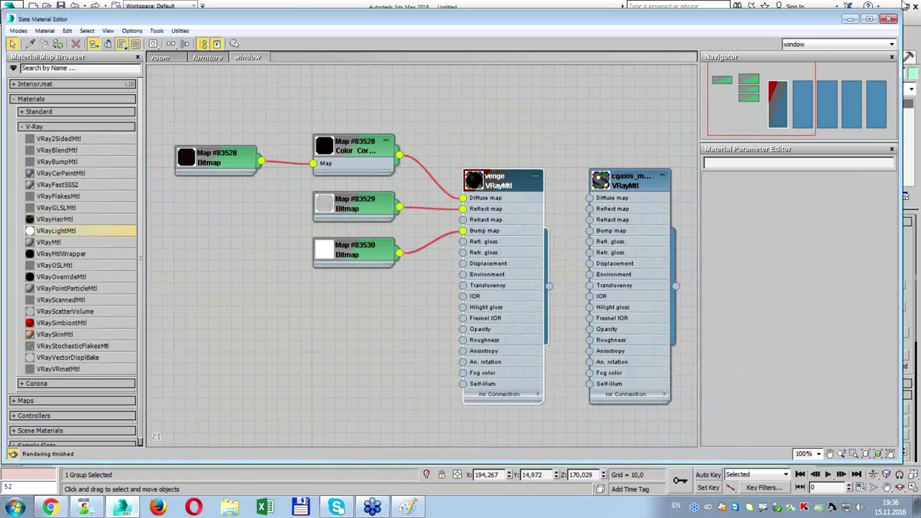
click(849, 20)
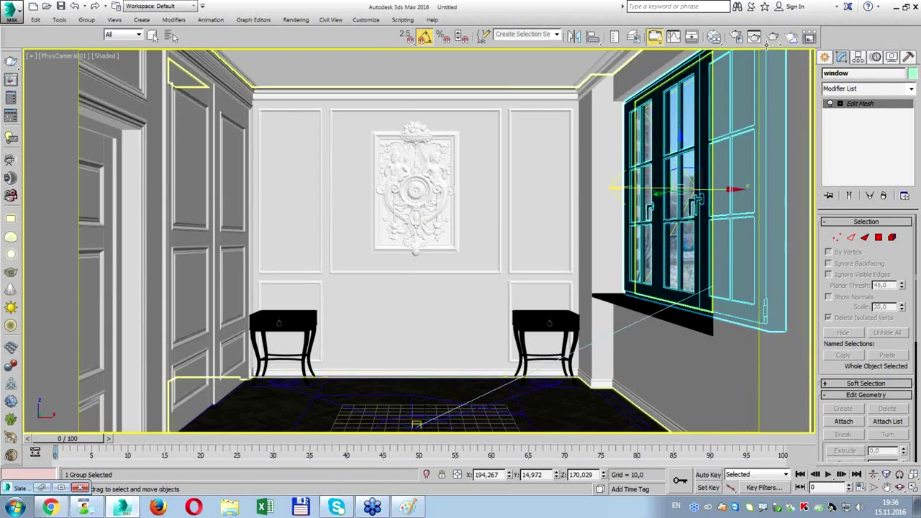
mouse_move(603, 78)
mouse_down()
mouse_move(604, 122)
mouse_move(712, 72)
mouse_move(754, 92)
mouse_up()
drag(694, 49, 589, 160)
key(Escape)
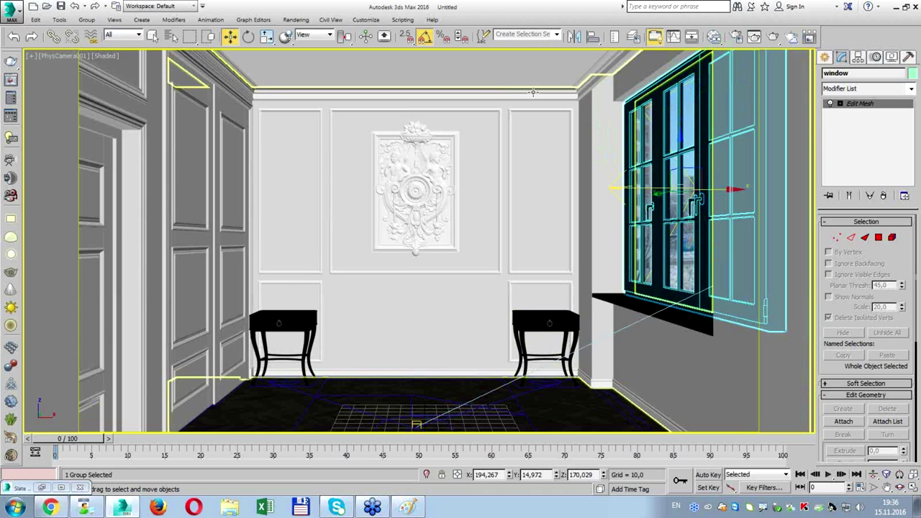
Merge curtain group Group006 from the Rome Curtains scene into the room.
click(15, 16)
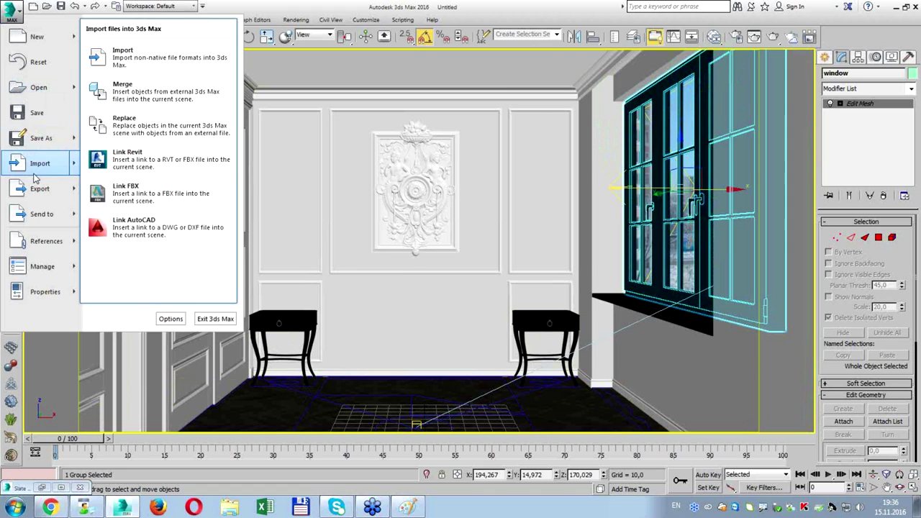
click(144, 100)
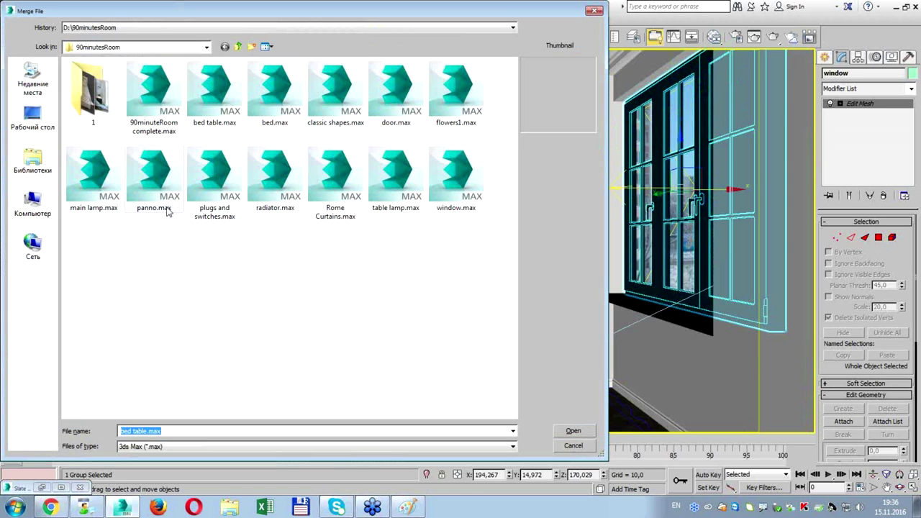
double_click(334, 201)
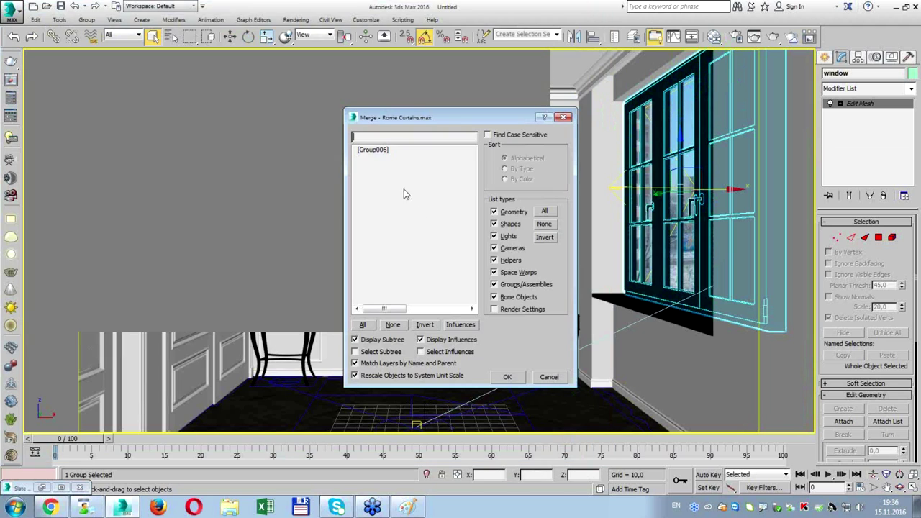
double_click(374, 150)
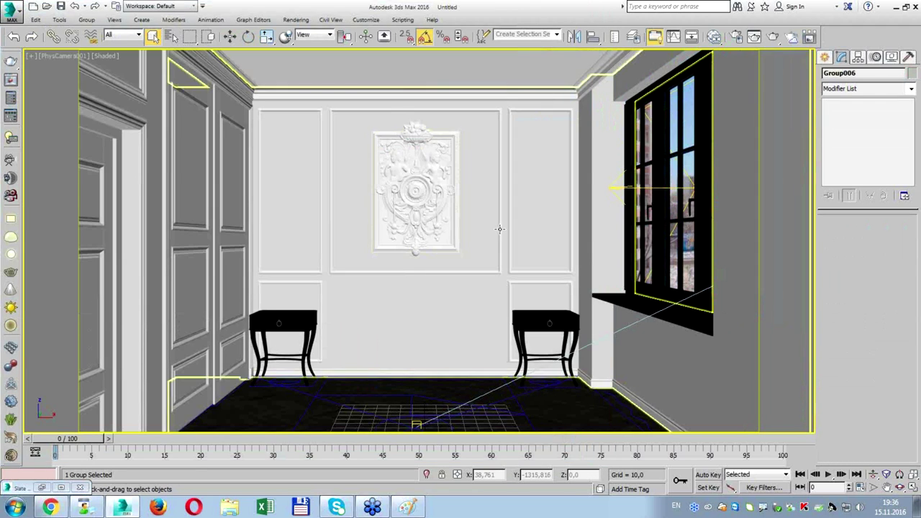
In a maximized Top view, rotate the curtain group upright and move it before the window.
key(alt+w)
right_click(395, 197)
key(alt+w)
key(z)
scroll(436, 241, down, 5)
scroll(436, 241, down, 3)
key(w)
key(e)
drag(526, 242, 540, 275)
scroll(503, 266, up, 4)
key(w)
drag(479, 246, 489, 238)
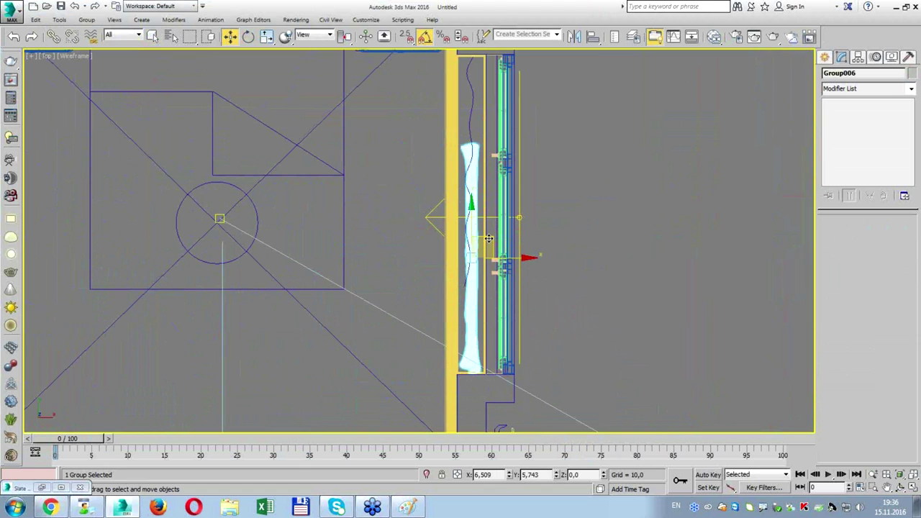
In the Front view, raise the curtain group toward the ceiling and fine-tune its height and position.
key(alt+w)
right_click(662, 185)
key(alt+w)
drag(379, 409, 379, 289)
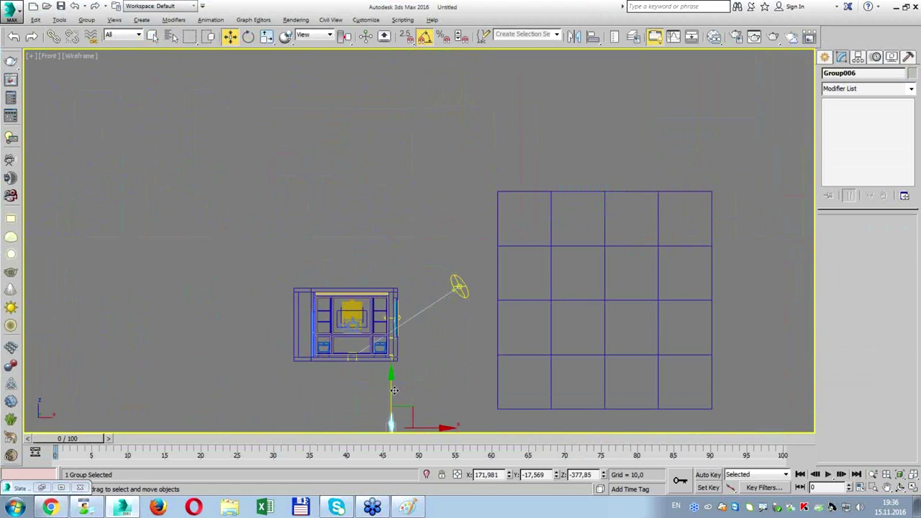
scroll(344, 281, up, 5)
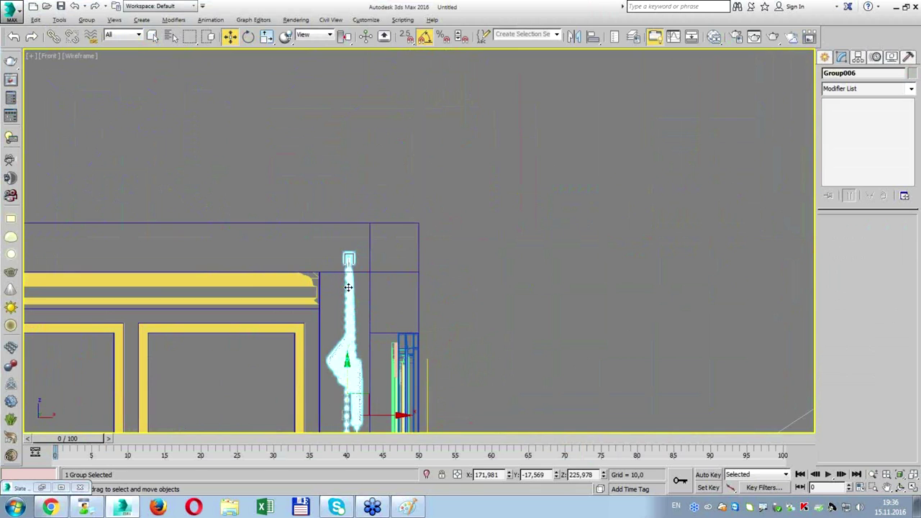
drag(345, 284, 350, 303)
scroll(350, 292, up, 2)
scroll(350, 290, up, 3)
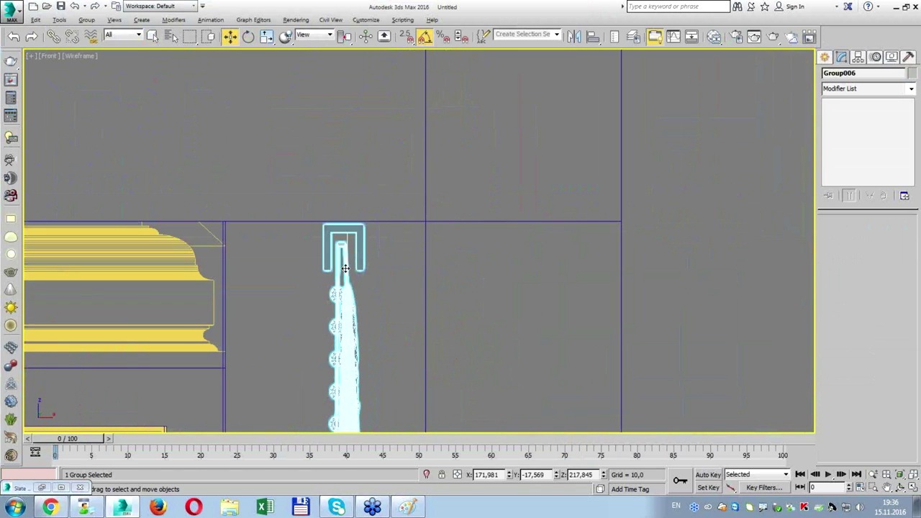
drag(347, 267, 336, 267)
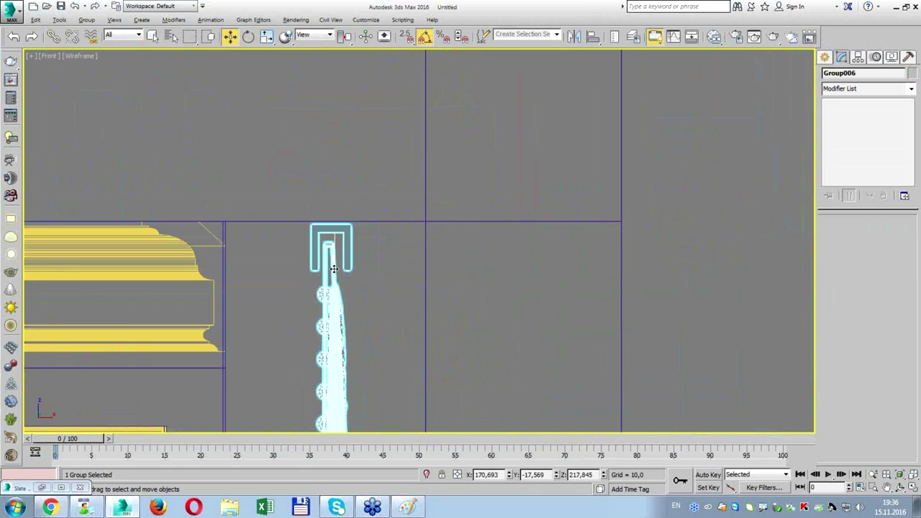
scroll(336, 268, down, 3)
mouse_move(380, 148)
middle_down()
mouse_move(401, 130)
mouse_move(411, 133)
middle_up()
Nudge the curtain group slightly along the wall in the Top view and zoom out to the full plan.
key(alt+w)
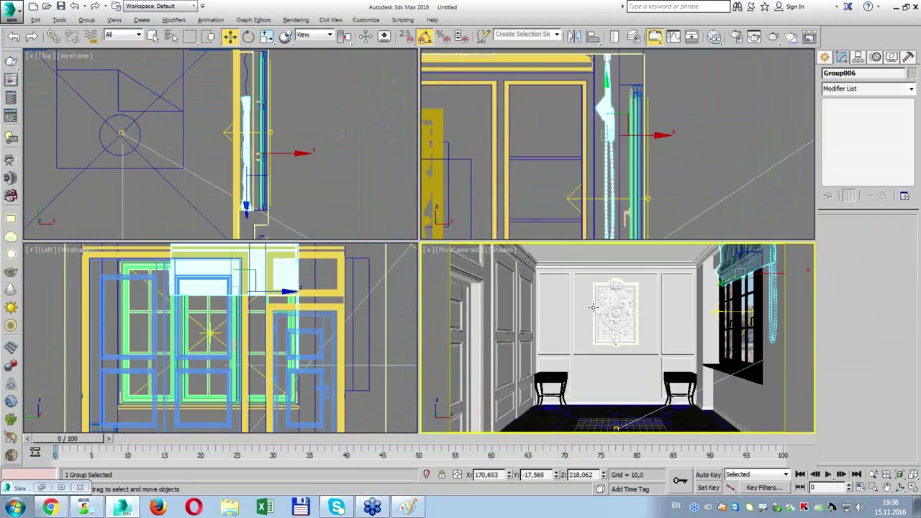
middle_click(602, 298)
key(alt+w)
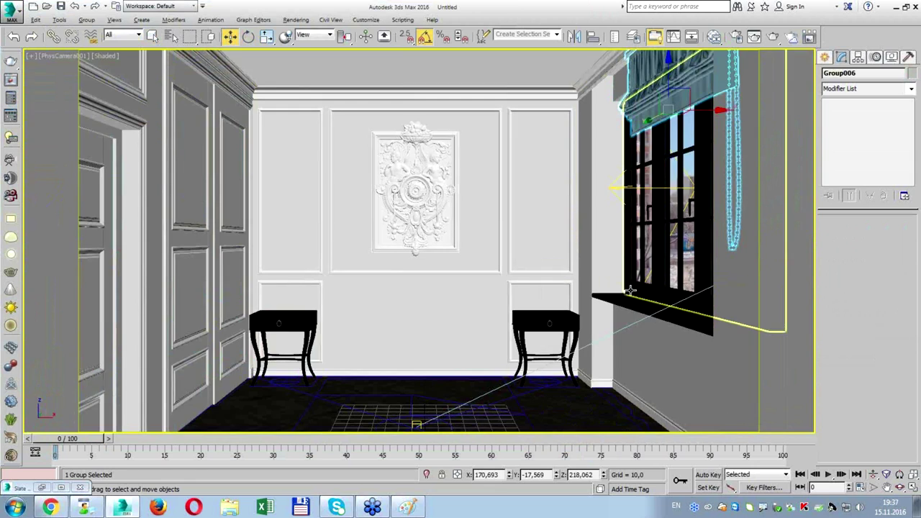
key(alt+w)
middle_click(267, 156)
key(alt+w)
scroll(268, 160, up, 3)
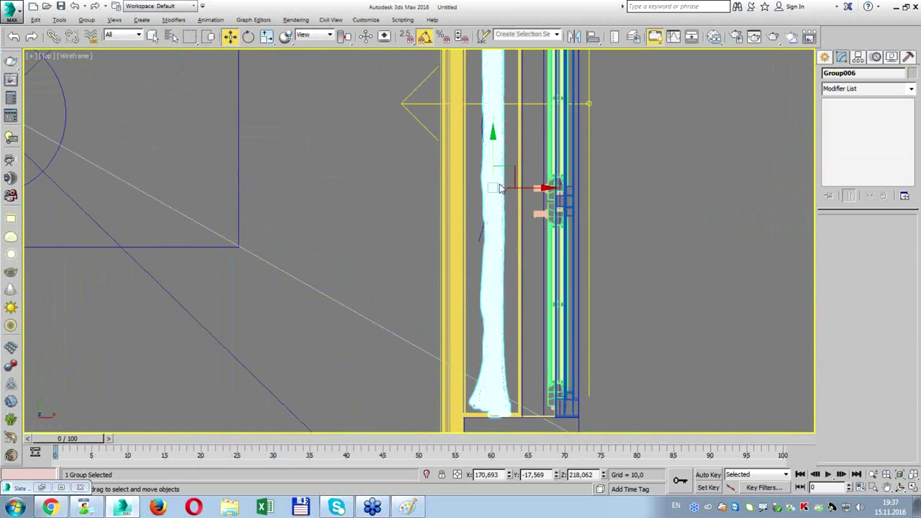
middle_drag(501, 188, 496, 168)
drag(495, 134, 496, 137)
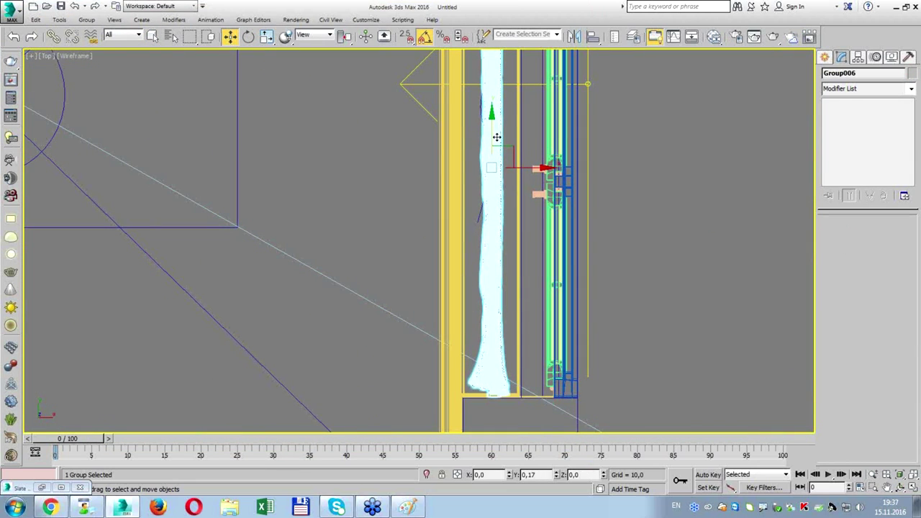
scroll(512, 213, down, 4)
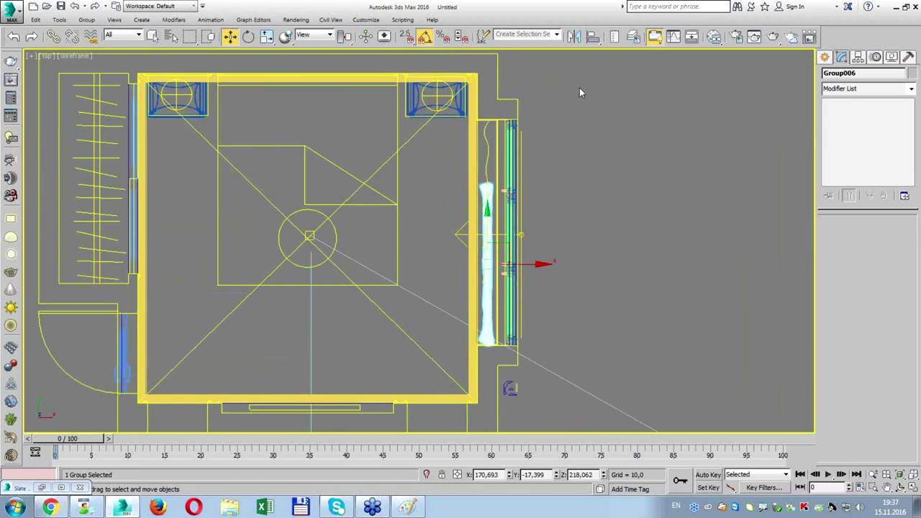
Add an Edit Mesh modifier to the curtain and select its end vertices.
click(866, 88)
click(846, 129)
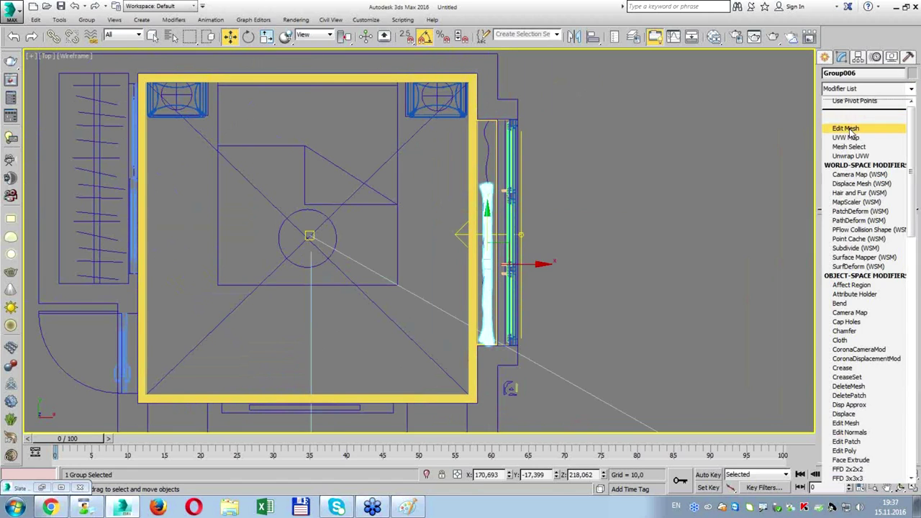
click(860, 112)
drag(473, 164, 520, 191)
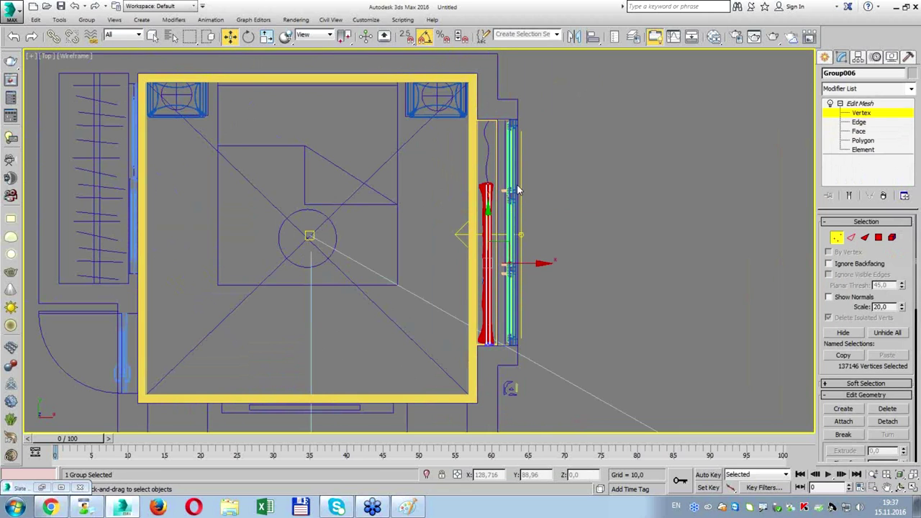
scroll(489, 173, up, 3)
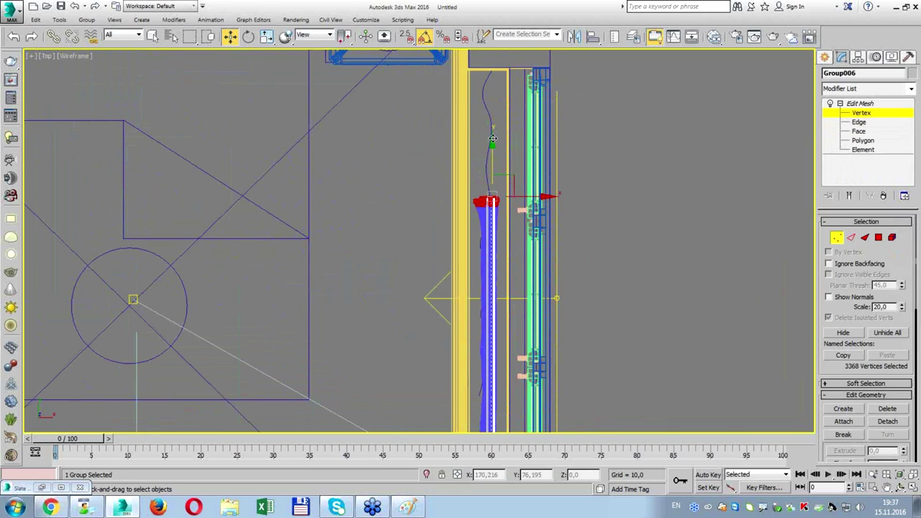
drag(492, 138, 486, 36)
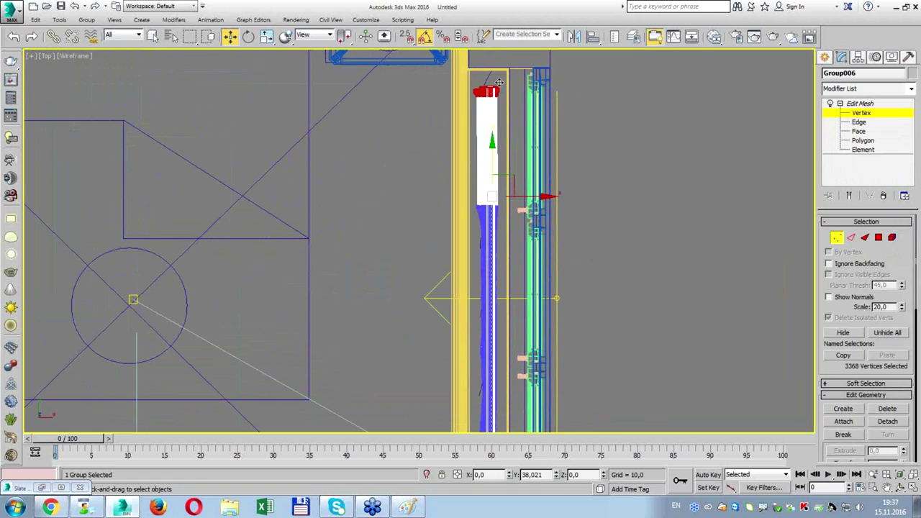
drag(487, 68, 918, 333)
Enable Soft Selection with a Falloff of about 117.
click(865, 385)
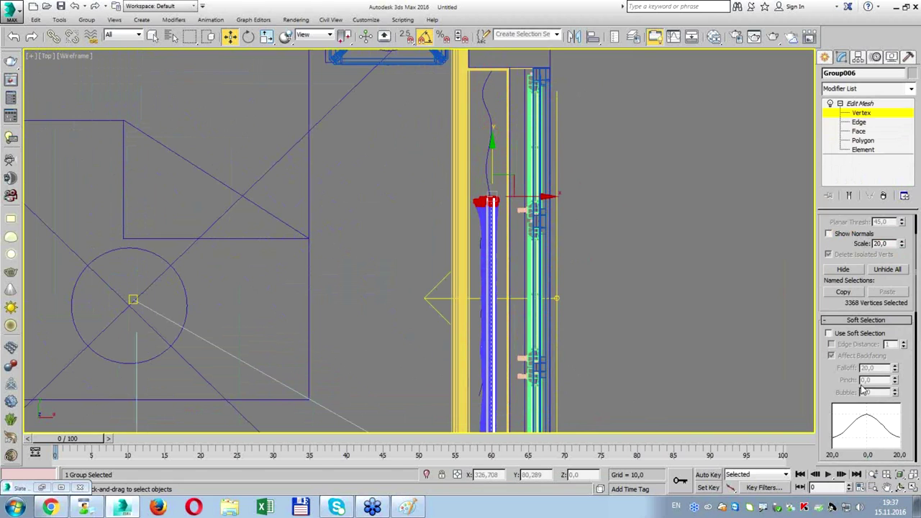
click(846, 335)
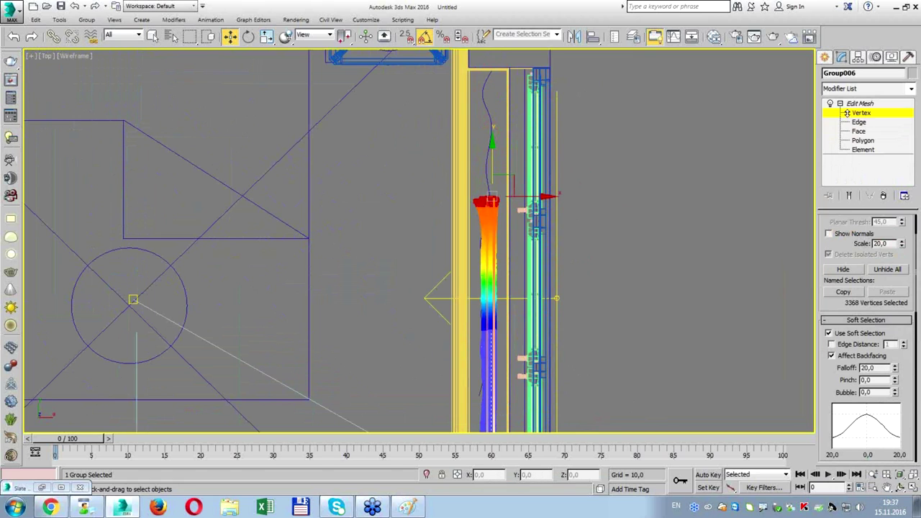
scroll(681, 276, down, 3)
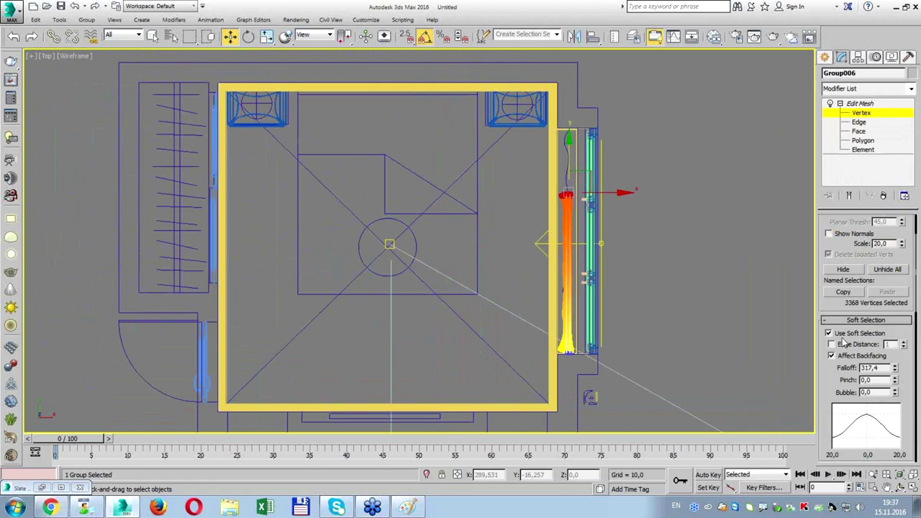
mouse_move(894, 368)
mouse_down()
mouse_move(898, 408)
mouse_move(897, 397)
mouse_up()
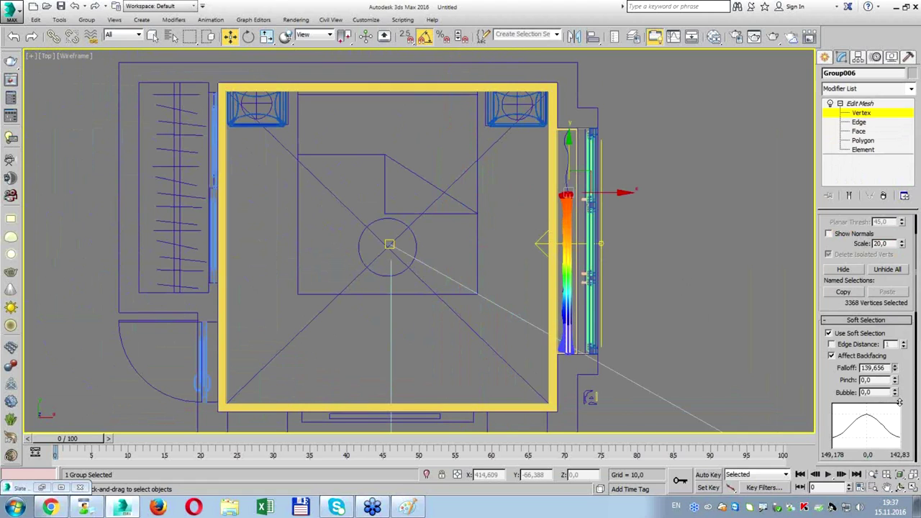
Stretch the selected end vertices to the room corner, then exit Vertex level.
scroll(547, 155, up, 2)
drag(583, 178, 594, 90)
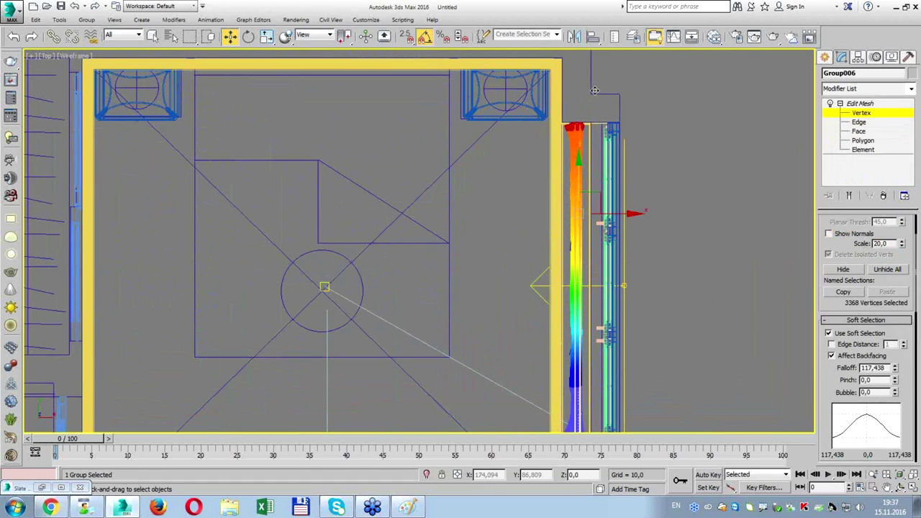
scroll(577, 119, up, 5)
scroll(587, 130, up, 3)
drag(587, 148, 594, 131)
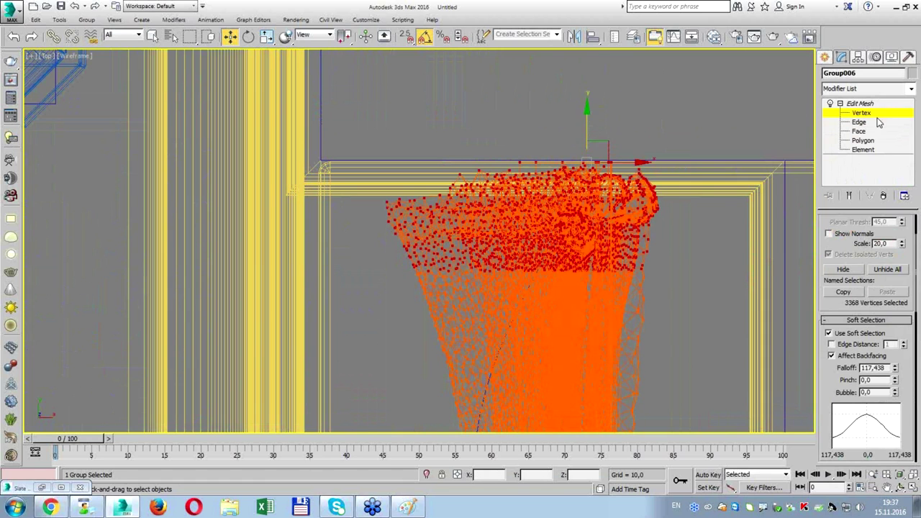
click(876, 113)
scroll(718, 157, down, 5)
scroll(718, 157, down, 5)
key(alt+w)
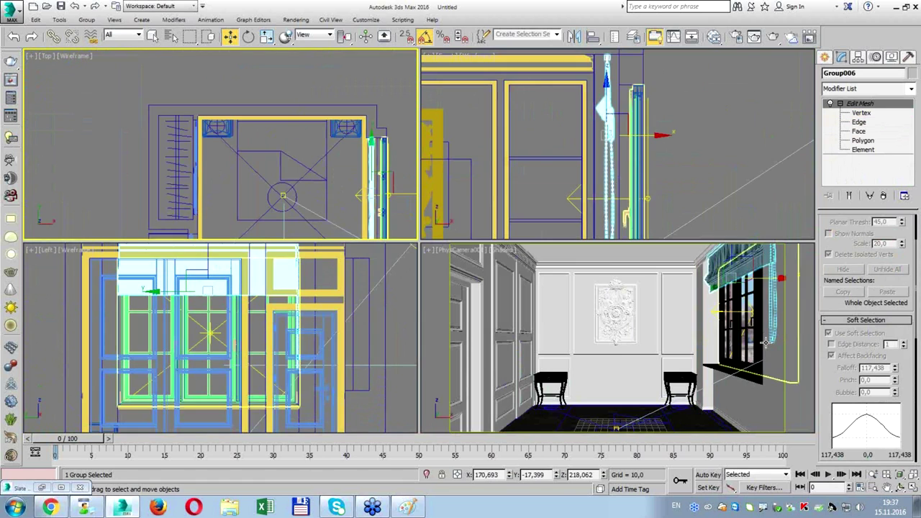
click(747, 326)
key(alt+w)
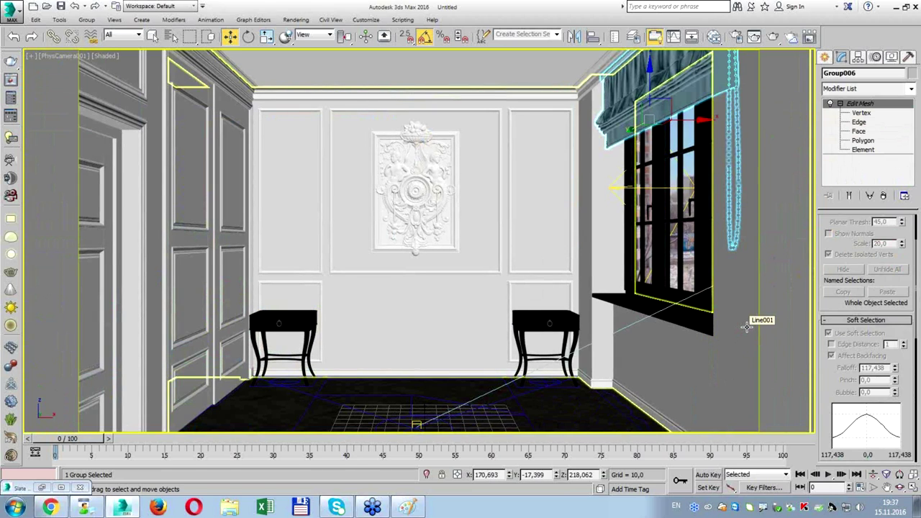
In the Slate Material Editor, create a 'textile' view and load the curtain's materials into it.
key(m)
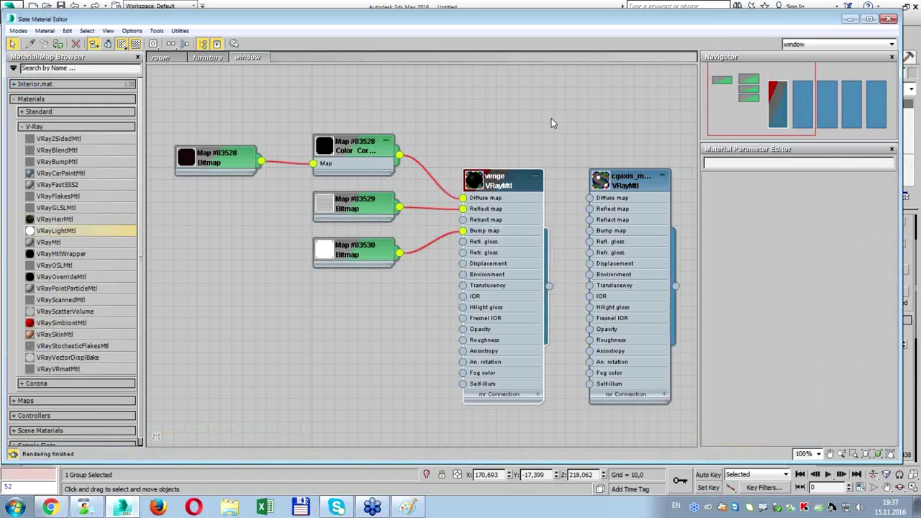
right_click(320, 70)
click(316, 64)
text(textile)
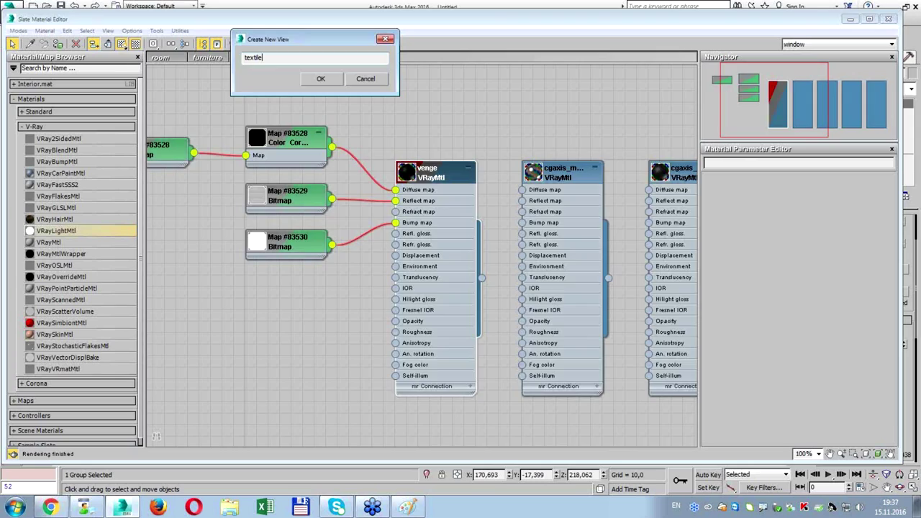
key(Return)
click(45, 31)
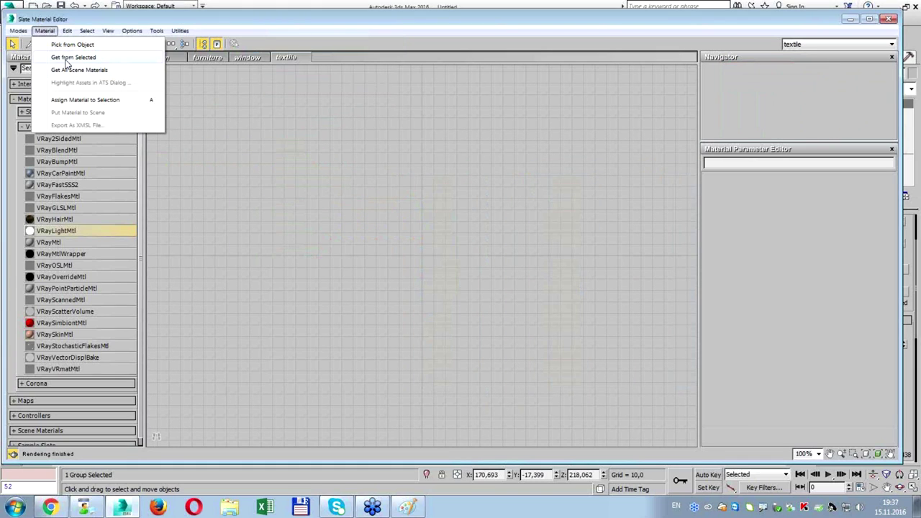
click(66, 59)
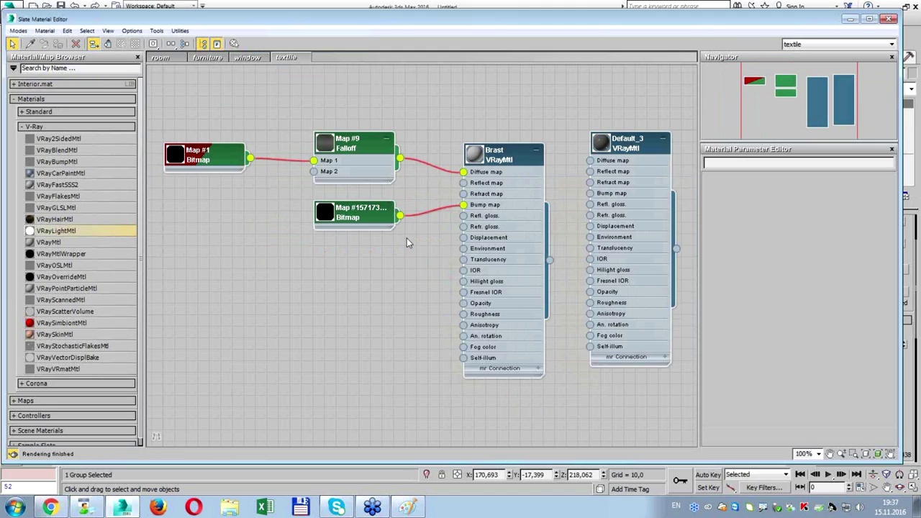
Relink both Brast bitmaps to Fabric_by_brast_nitro_4_2.jpg and 4_1.jpg in D:\90minutesRoom.
double_click(199, 146)
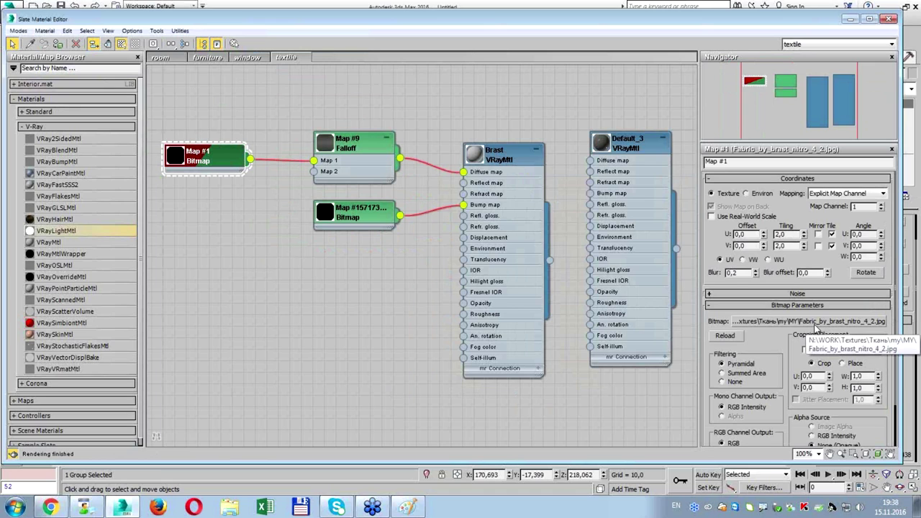
click(836, 323)
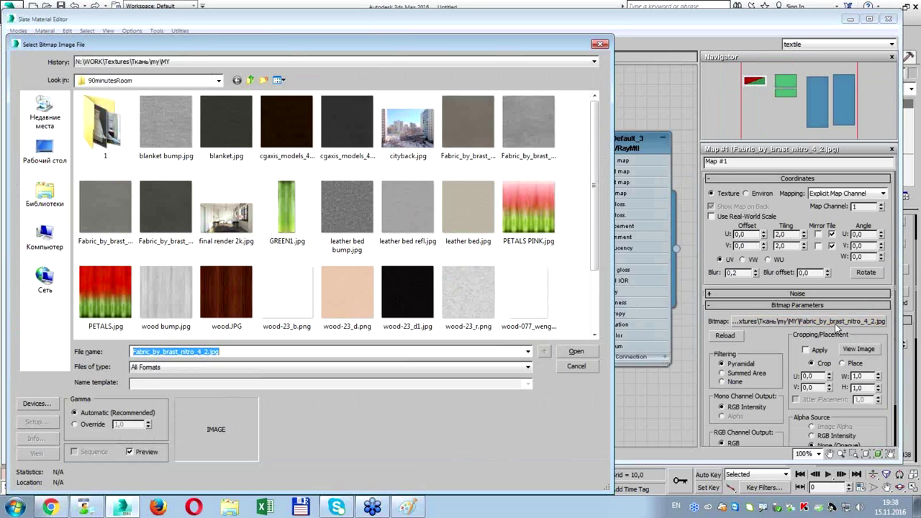
click(584, 350)
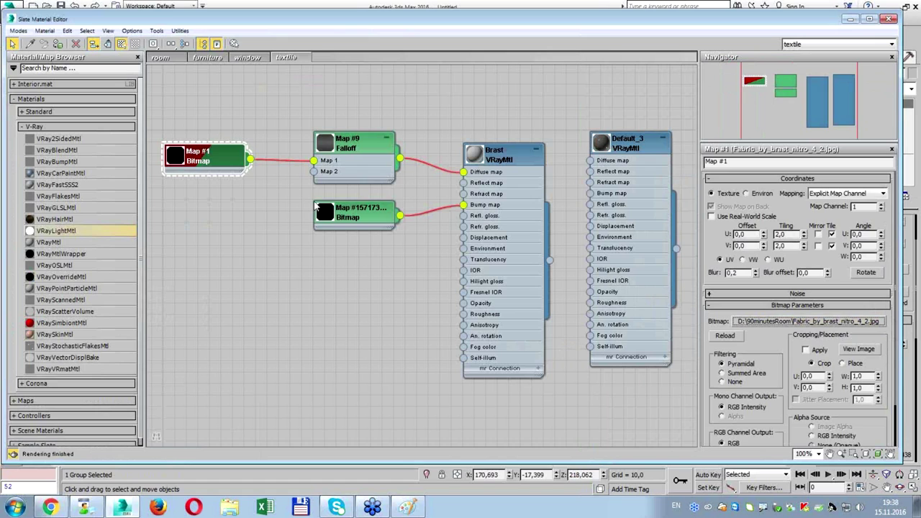
double_click(340, 213)
click(768, 323)
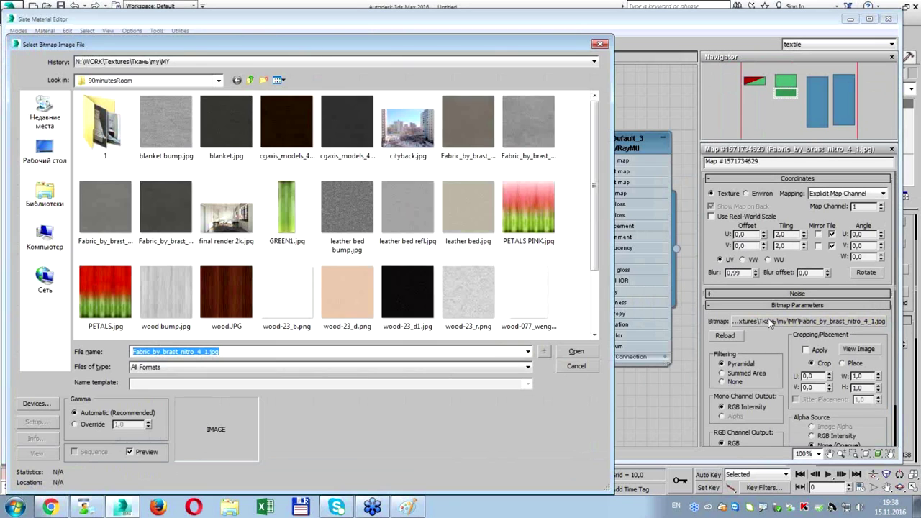
click(574, 351)
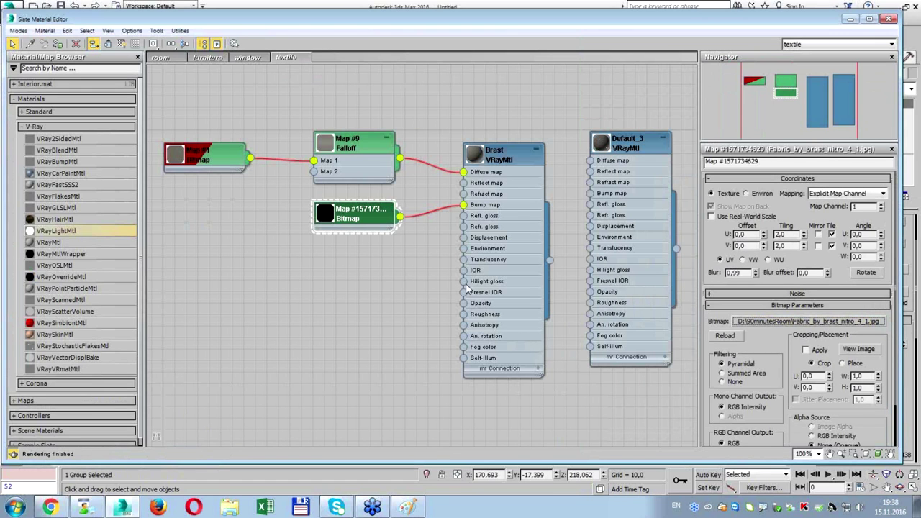
double_click(515, 158)
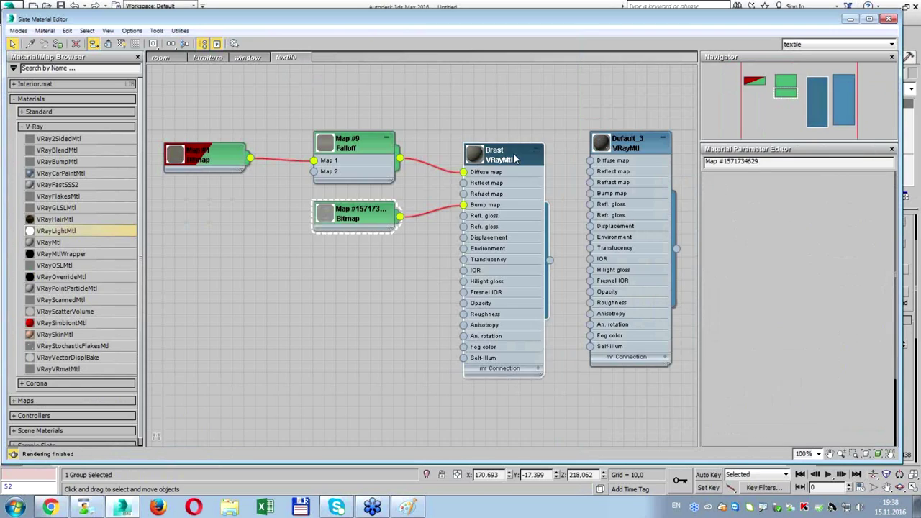
middle_drag(506, 152, 481, 162)
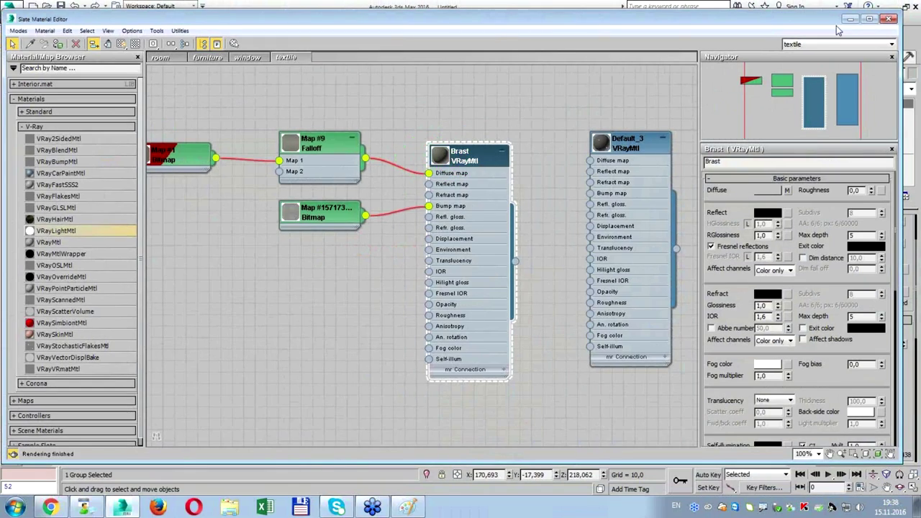
click(911, 6)
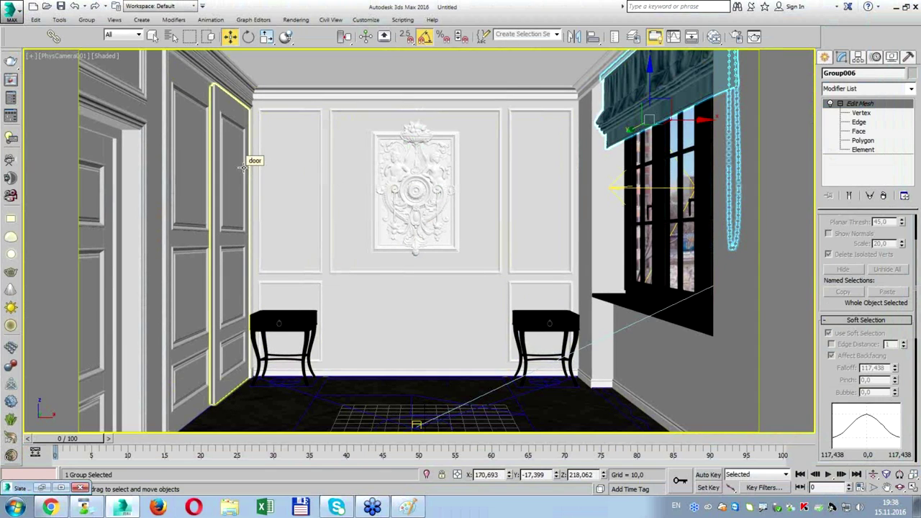
Use Save As to store the scene as room.max in D:\90minutesRoom.
click(15, 14)
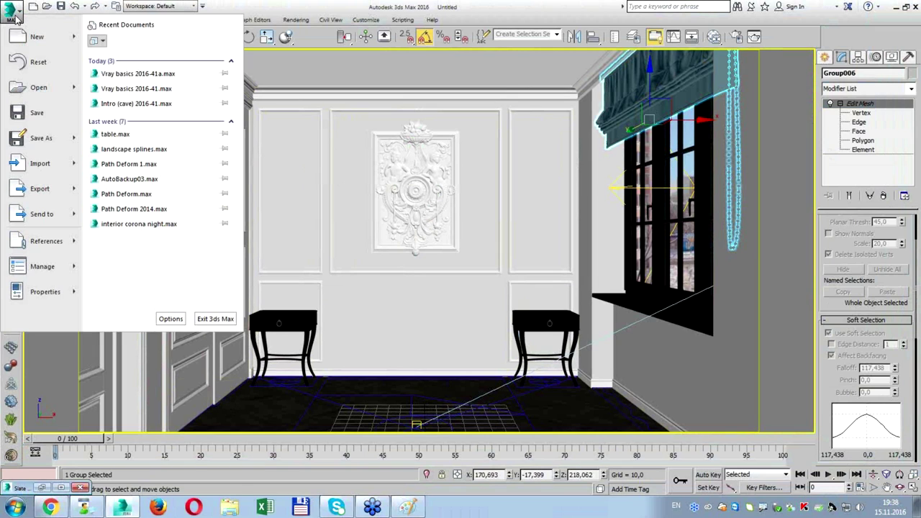
click(40, 138)
click(156, 27)
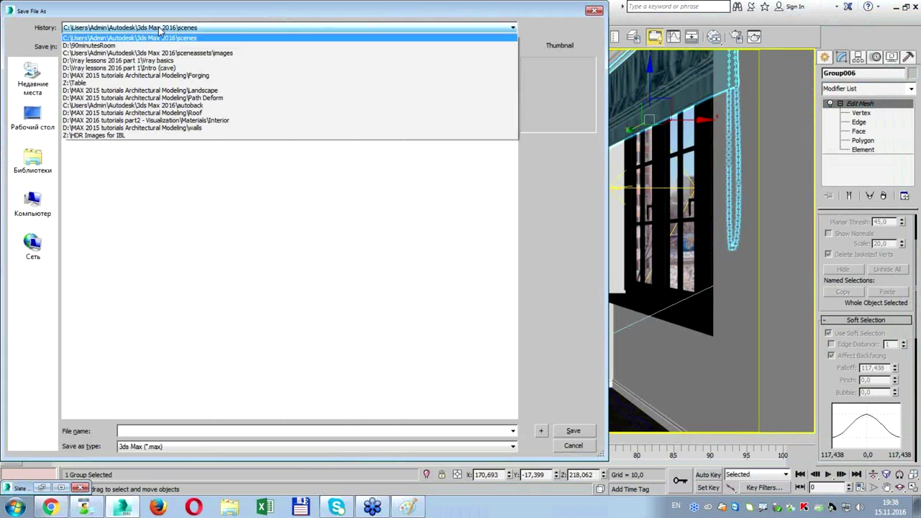
click(158, 46)
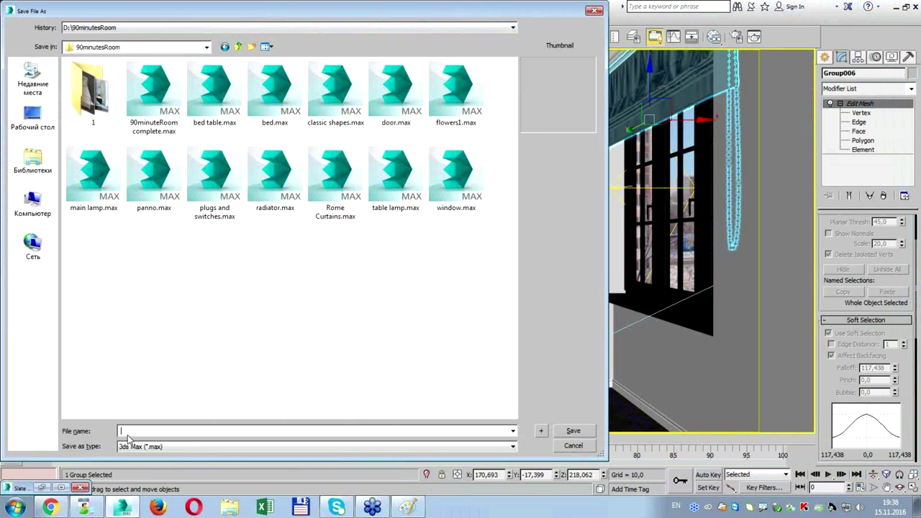
text(room)
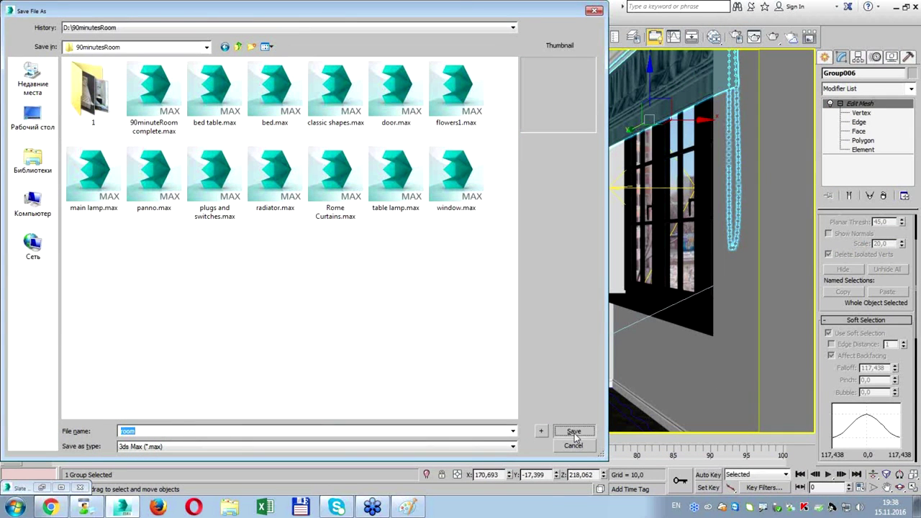
click(574, 431)
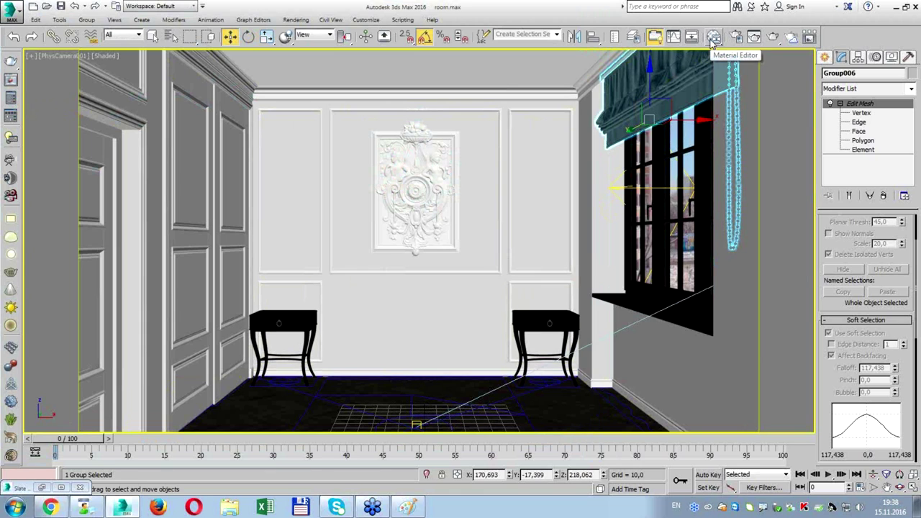
Change the Map #1 fabric bitmap to a Color Correction map, keeping the bitmap as sub-map.
click(674, 36)
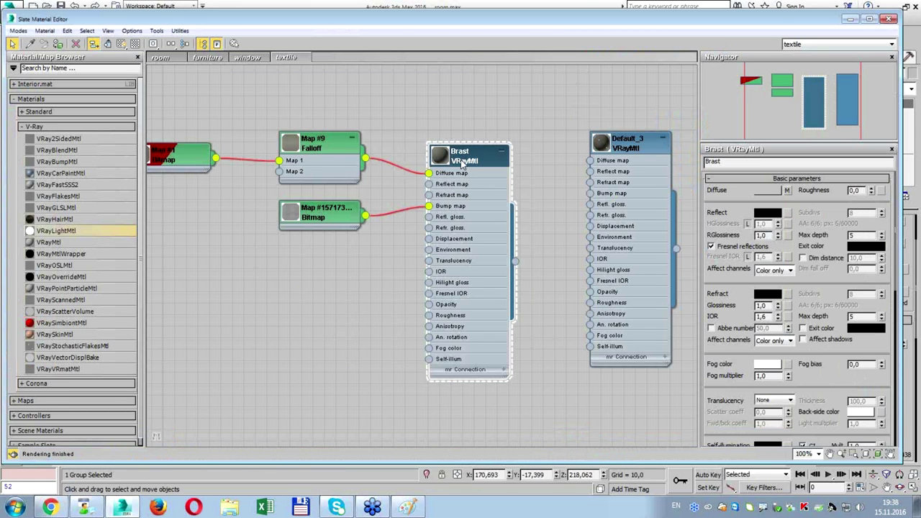
double_click(352, 152)
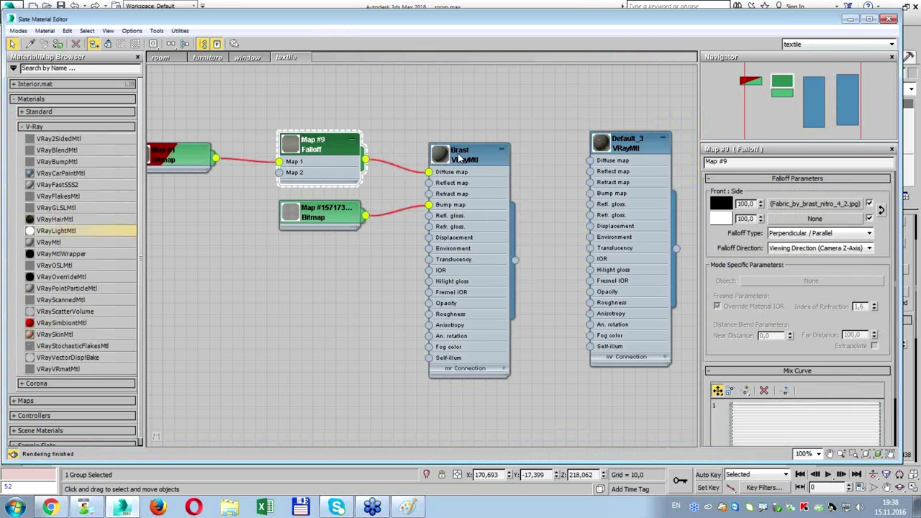
double_click(459, 157)
middle_drag(324, 302, 399, 303)
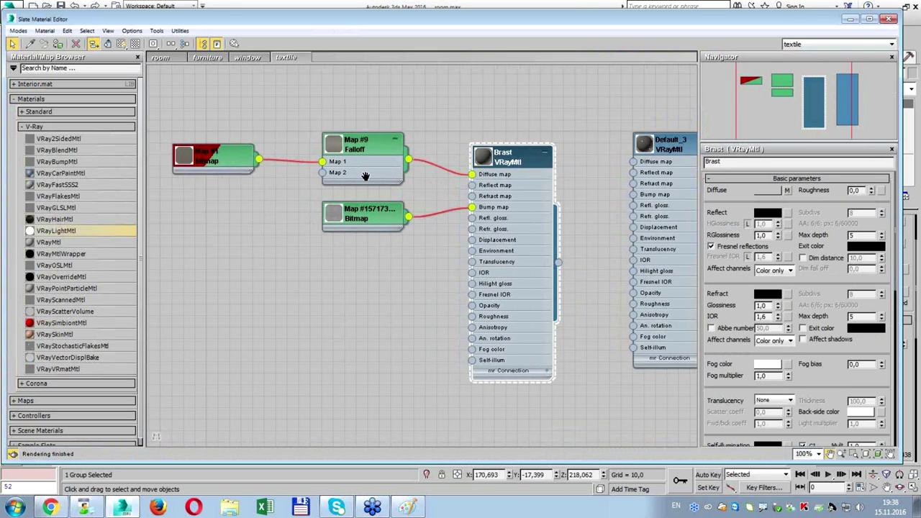
drag(394, 153, 359, 142)
double_click(227, 160)
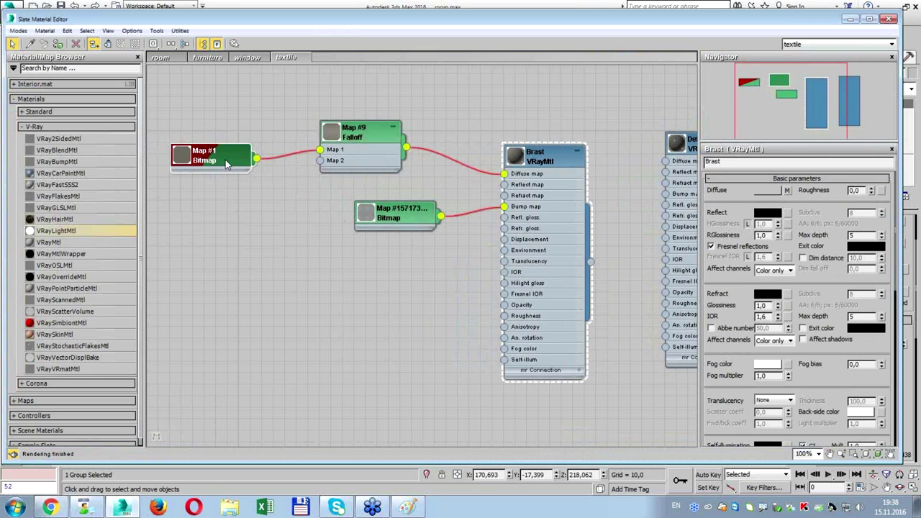
right_click(227, 160)
click(246, 177)
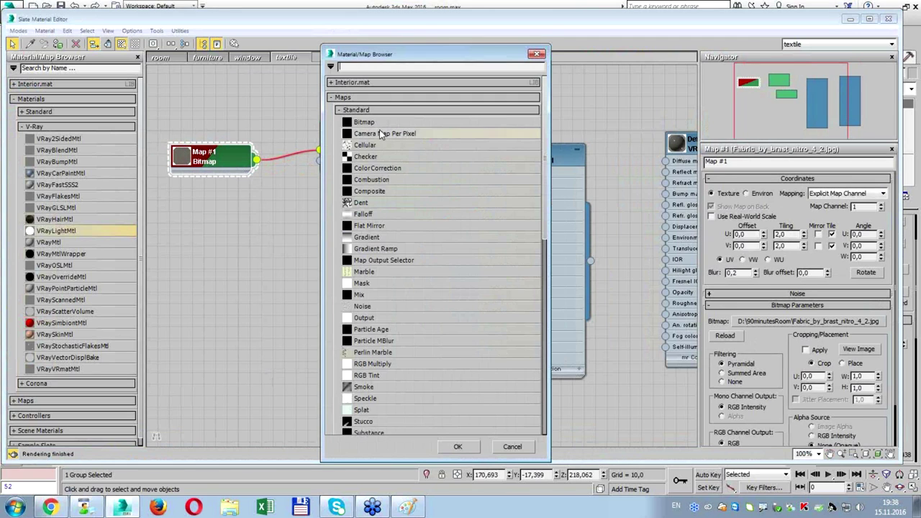
double_click(382, 167)
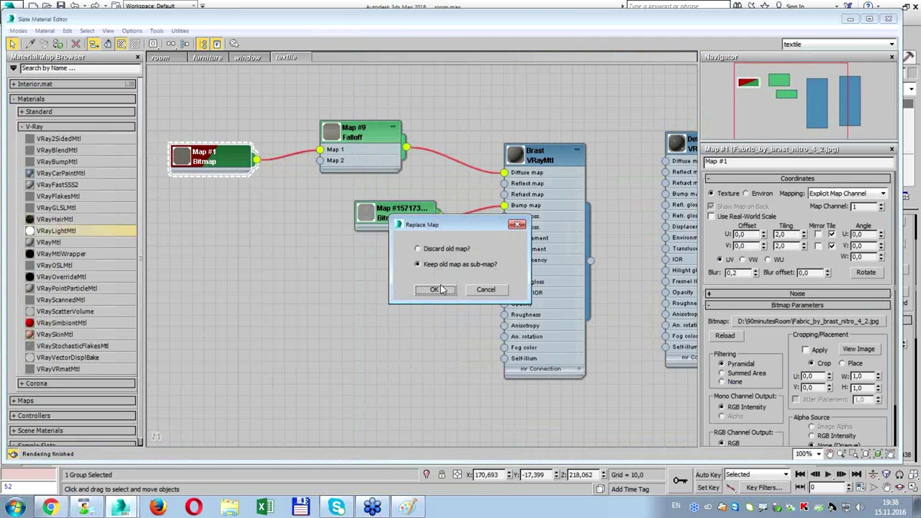
click(424, 291)
Set the Color Correction Lightness to Advanced with RGB gamma 1.3.
double_click(188, 162)
middle_drag(121, 156, 260, 142)
double_click(357, 144)
click(823, 382)
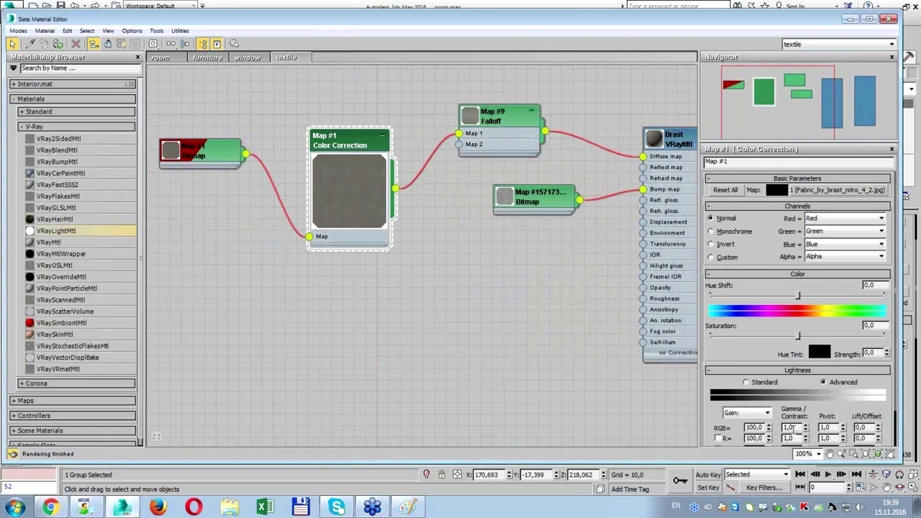
double_click(789, 427)
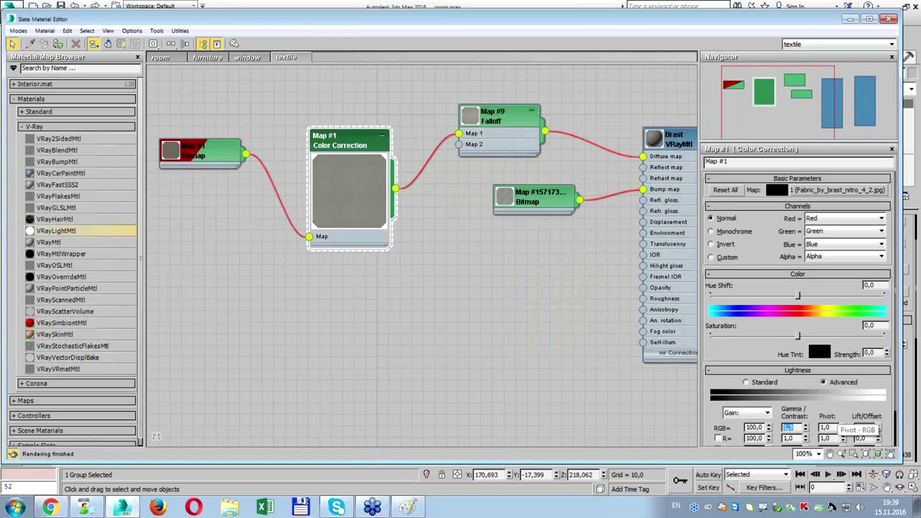
text(1,3)
middle_drag(678, 141, 438, 146)
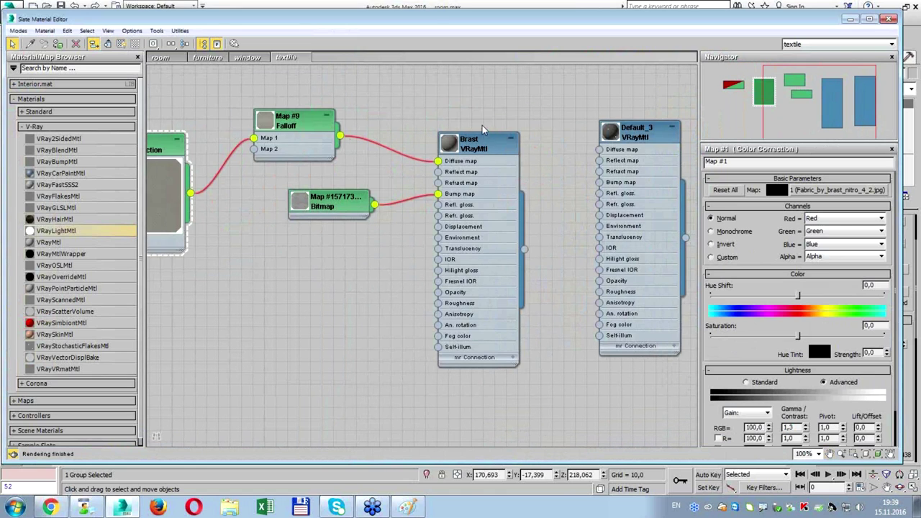
drag(438, 147, 406, 146)
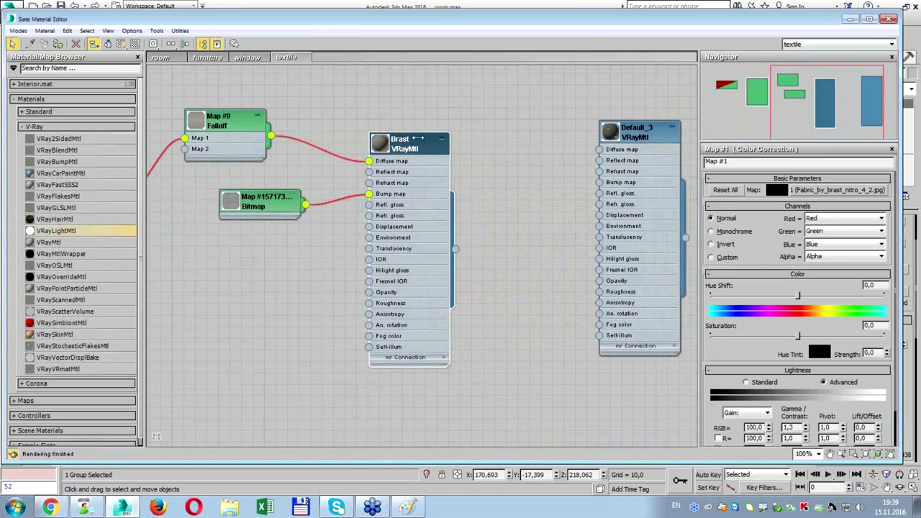
click(850, 19)
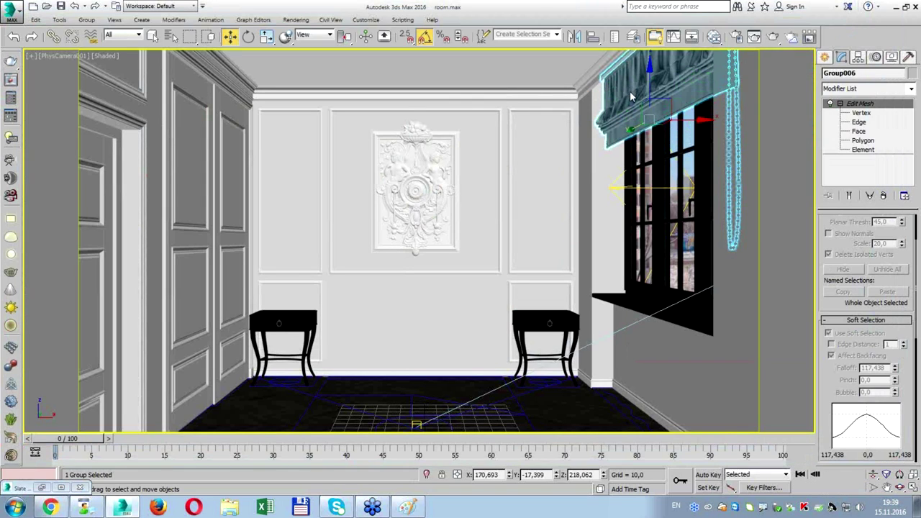
Change Brast to a VRay2SidedMtl, keeping the original material as a sub-material.
double_click(84, 477)
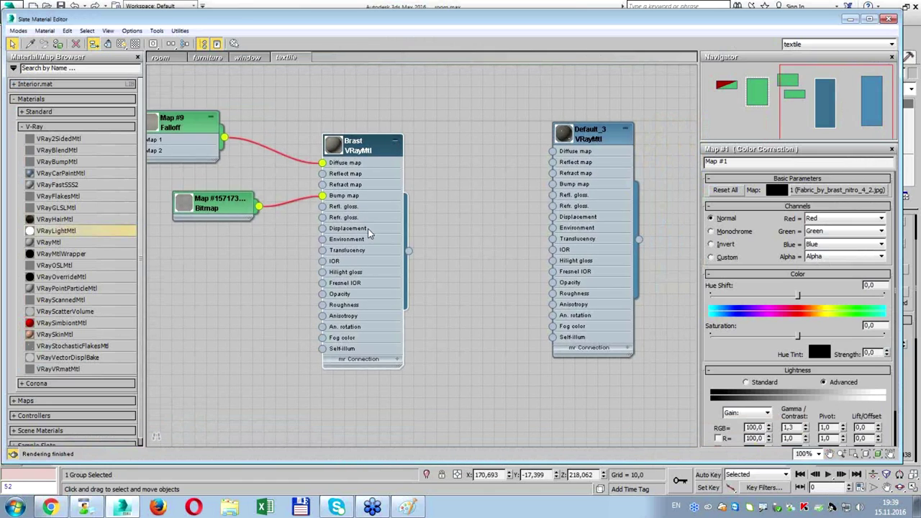
right_click(360, 149)
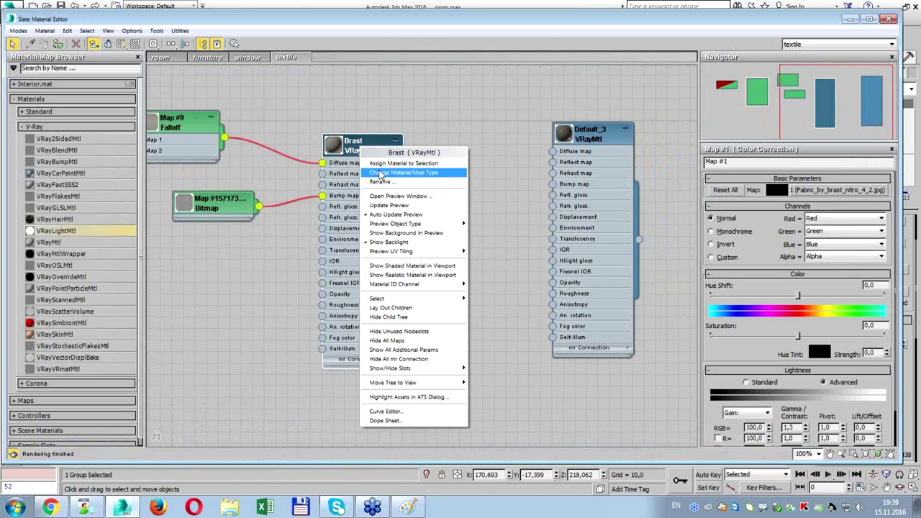
click(392, 171)
click(357, 112)
click(348, 97)
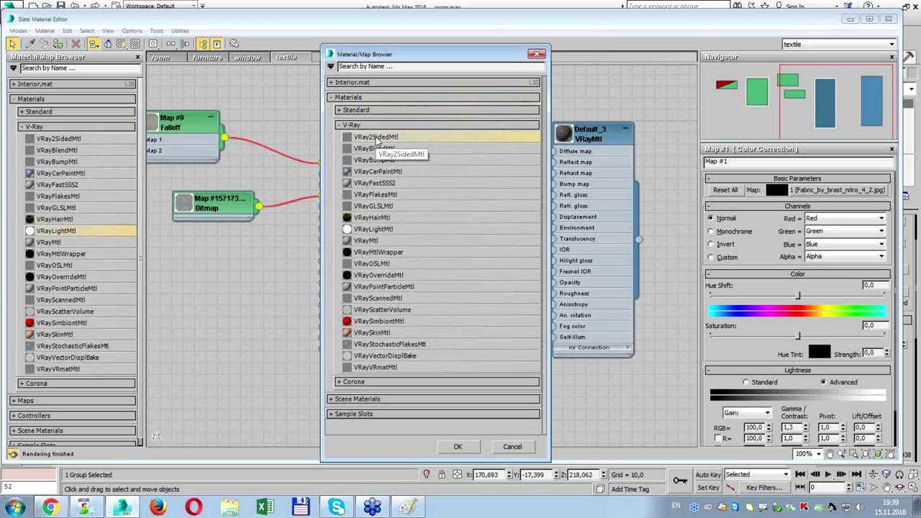
double_click(376, 136)
click(432, 290)
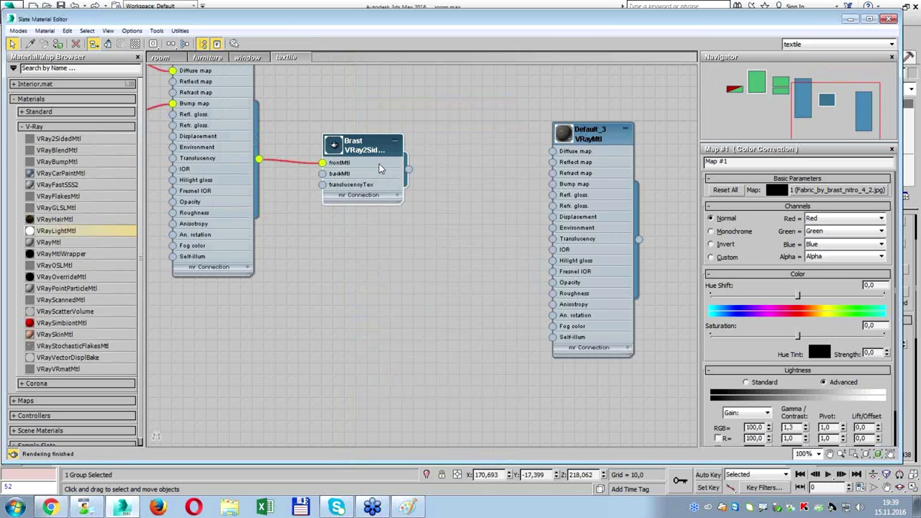
Set the two-sided material's Translucency colour to dark grey (25) and close the editor.
double_click(370, 151)
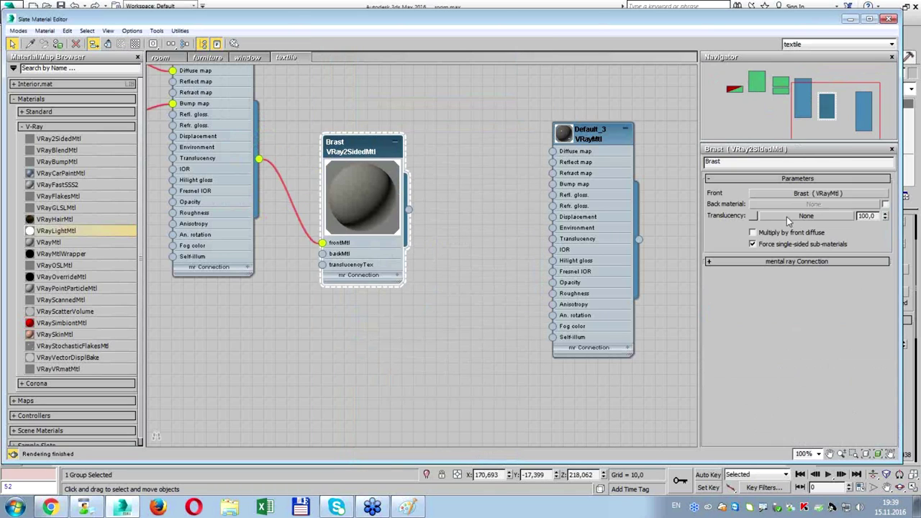
click(755, 216)
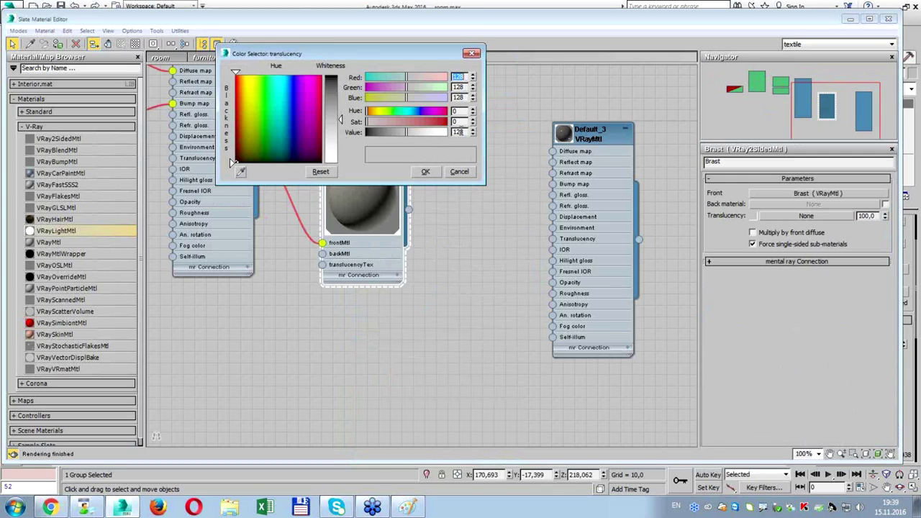
drag(404, 137, 372, 135)
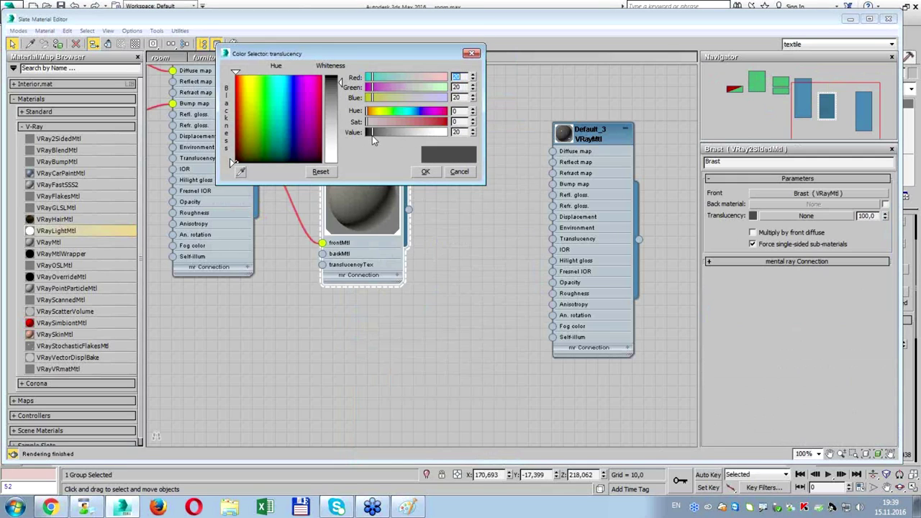
click(425, 171)
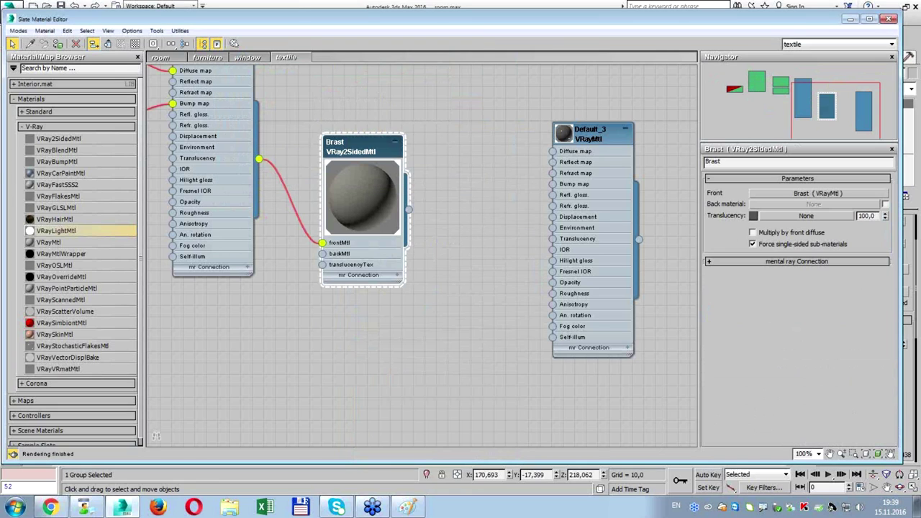
click(888, 20)
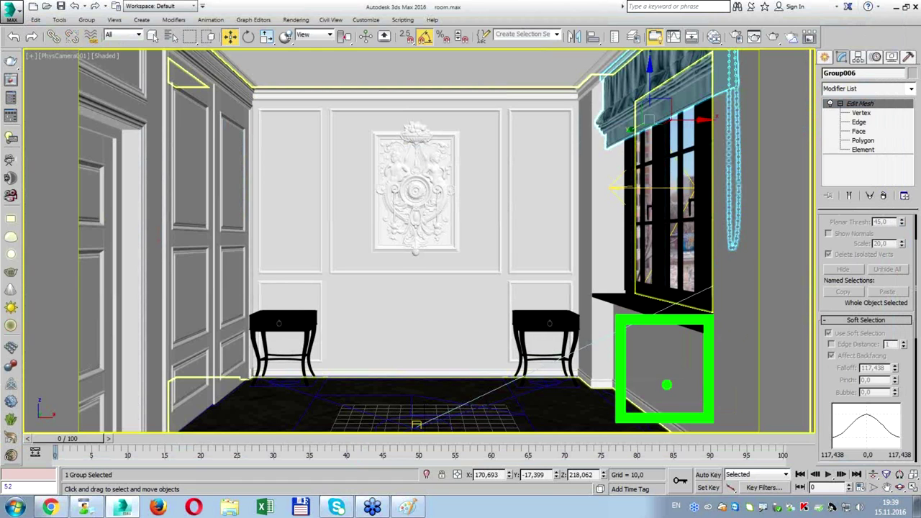
Merge the radiator object from radiator.max into the room.
click(16, 12)
mouse_move(40, 164)
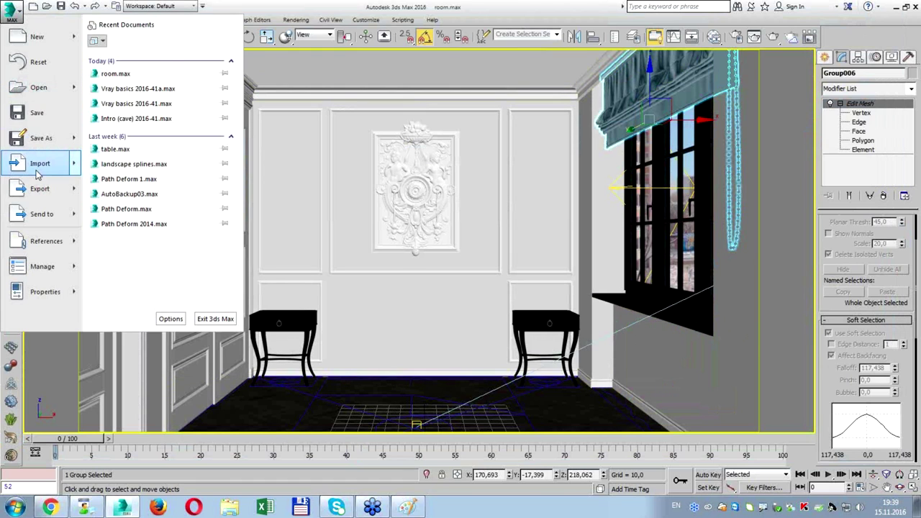
click(137, 94)
double_click(280, 188)
double_click(370, 149)
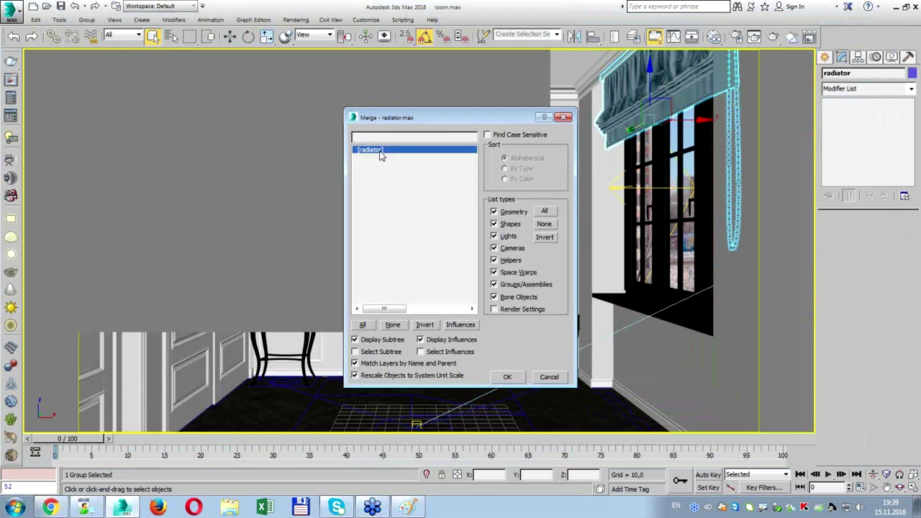
Rotate the radiator 90° and place it against the wall under the window.
key(alt+w)
key(alt+w)
key(e)
drag(588, 338, 605, 362)
key(w)
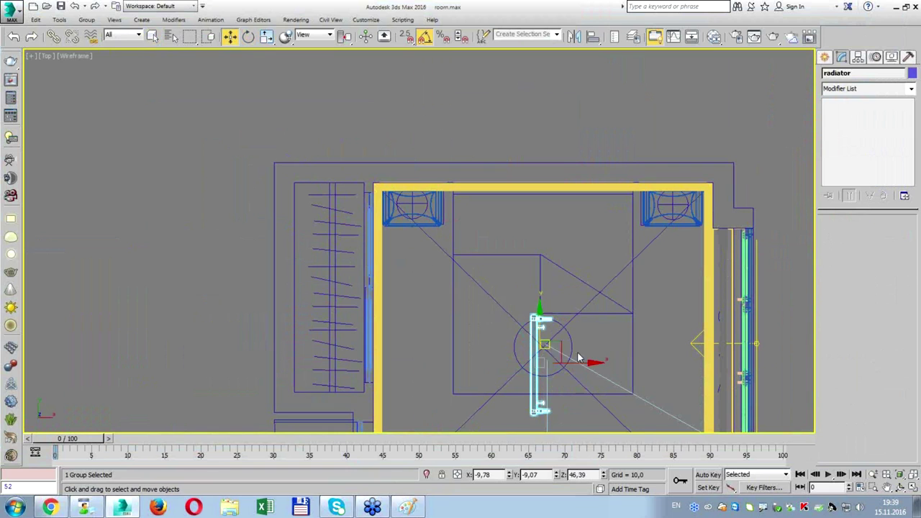
drag(545, 344, 678, 349)
middle_drag(701, 360, 568, 168)
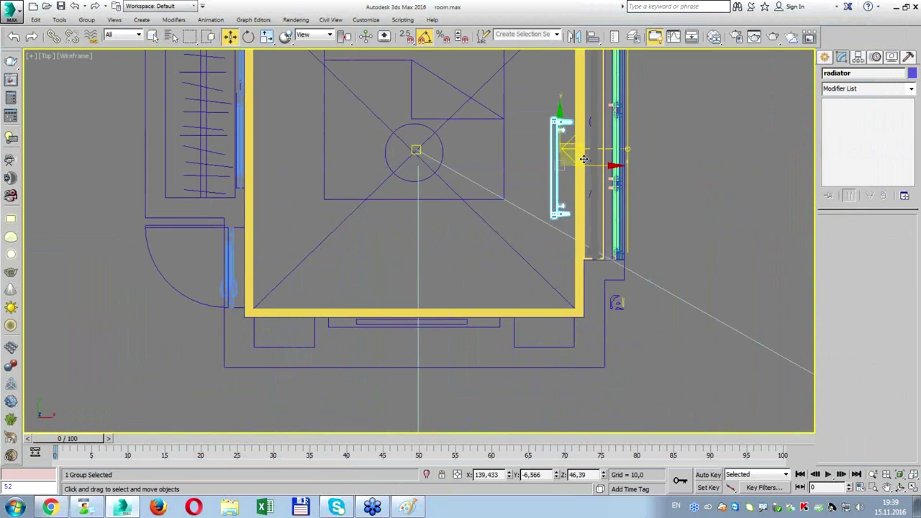
drag(568, 168, 615, 208)
scroll(586, 290, up, 3)
scroll(587, 289, up, 2)
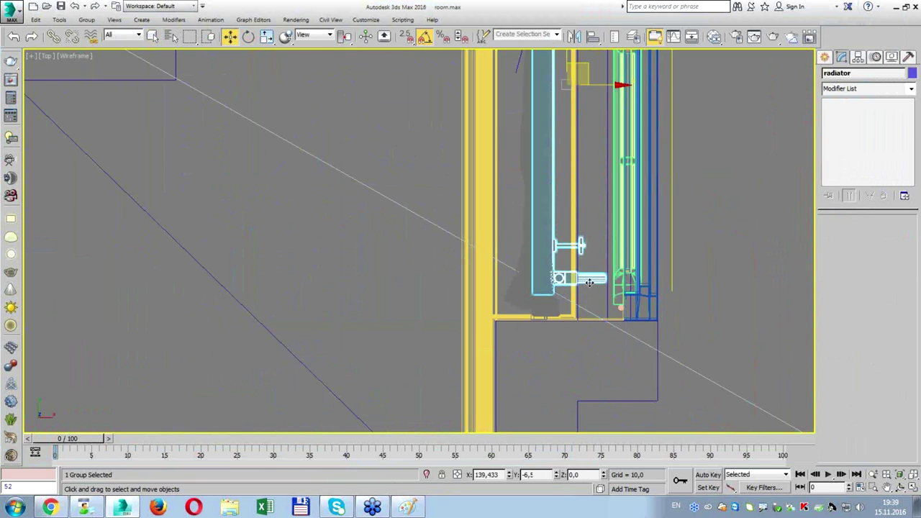
drag(588, 283, 581, 283)
scroll(581, 283, down, 3)
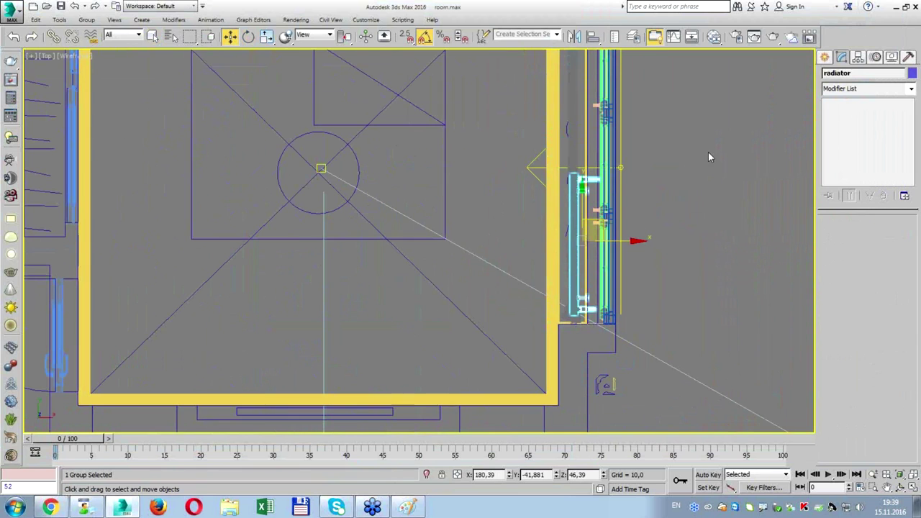
click(845, 89)
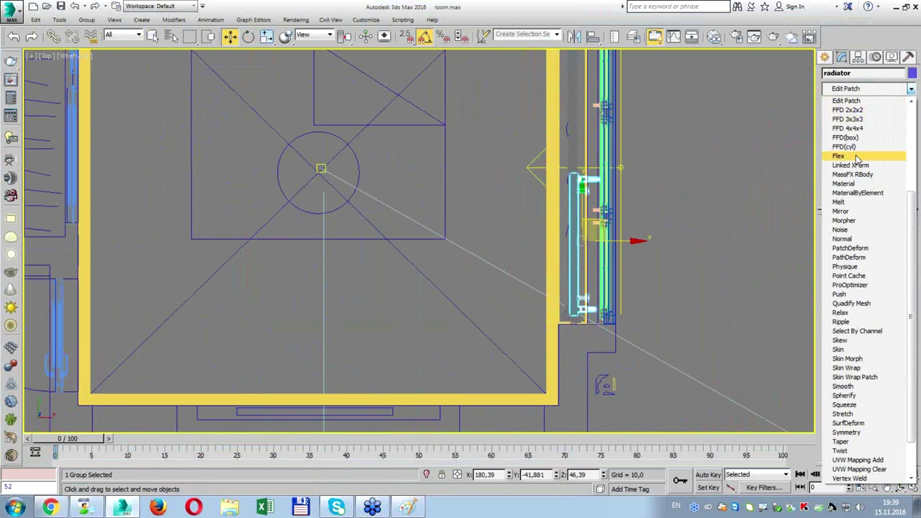
Select the merged radiator group.
scroll(857, 159, up, 3)
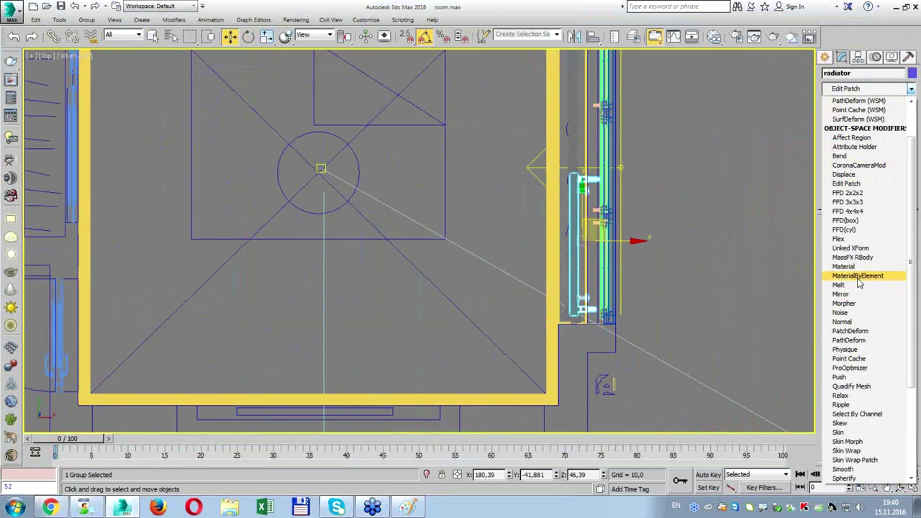
scroll(858, 280, down, 3)
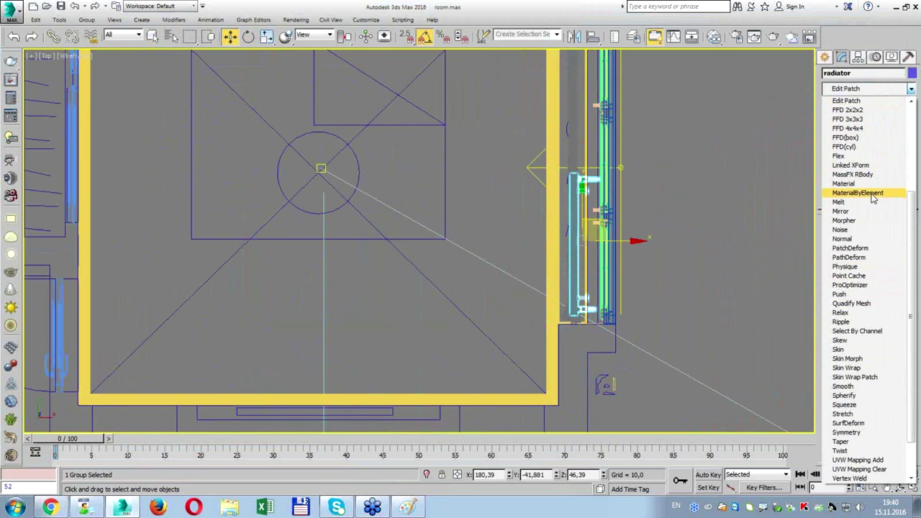
scroll(887, 149, up, 5)
click(754, 189)
click(755, 188)
click(280, 181)
click(592, 184)
Look through the modifier list, close it without adding anything, and deselect the radiator.
click(870, 89)
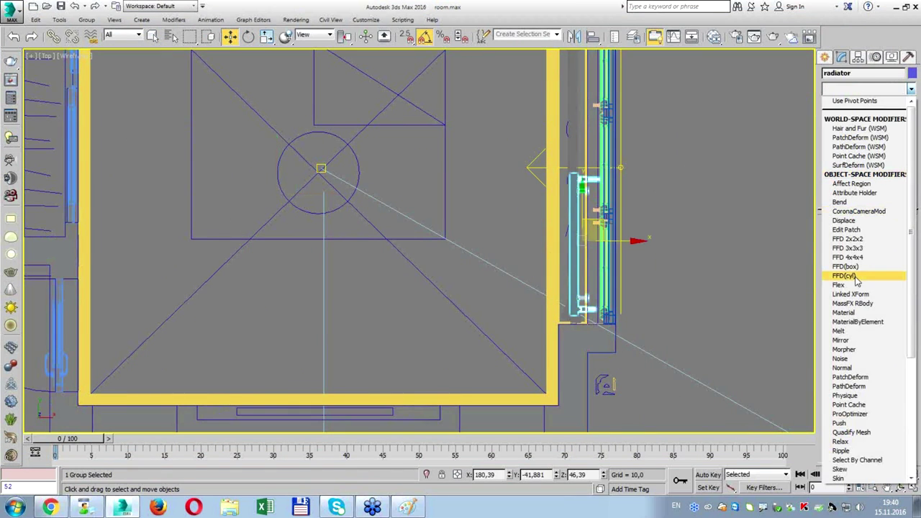
scroll(860, 295, down, 1)
scroll(863, 316, down, 3)
scroll(867, 345, down, 2)
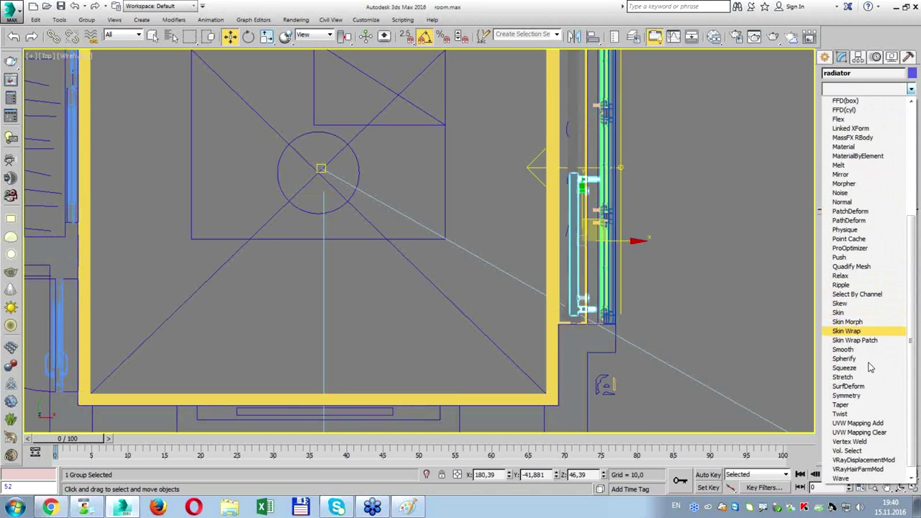
scroll(866, 310, up, 4)
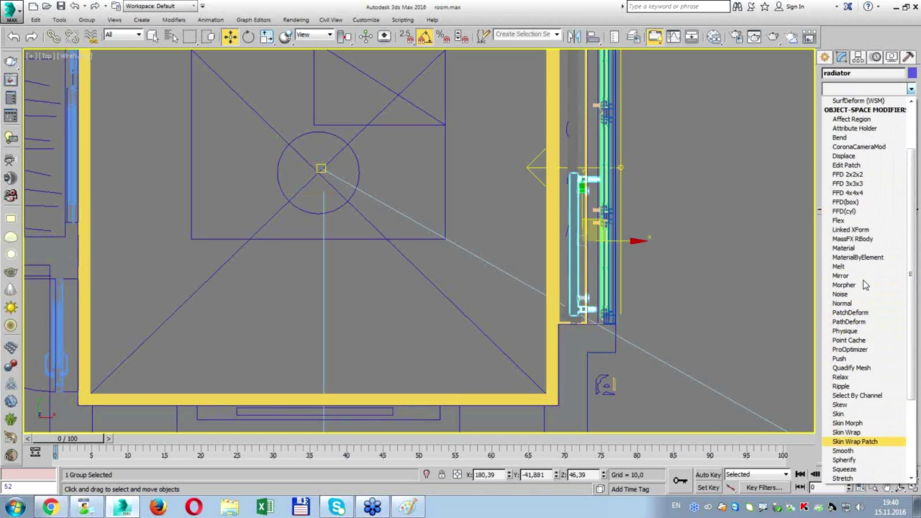
scroll(864, 278, up, 2)
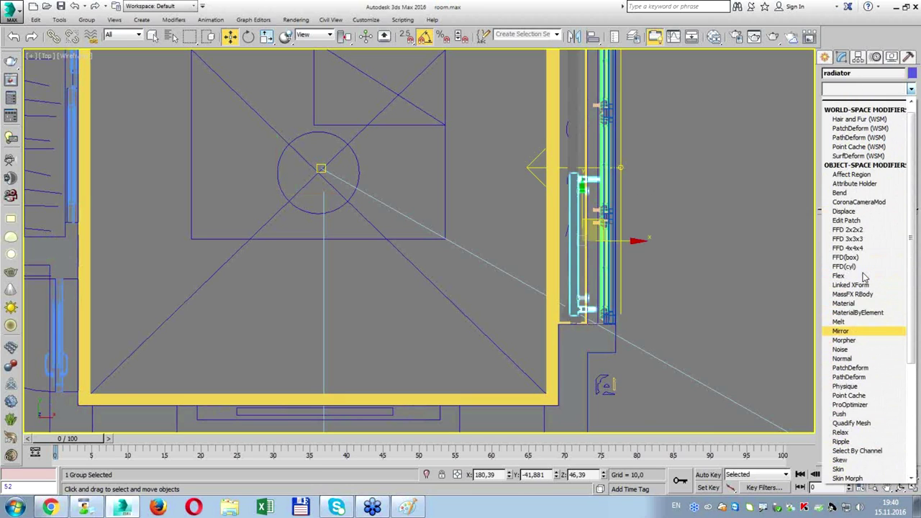
click(663, 172)
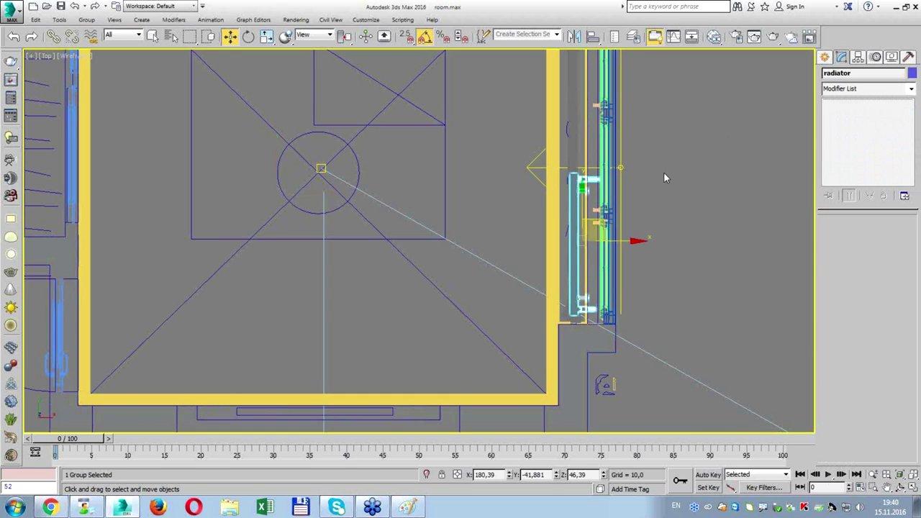
click(664, 177)
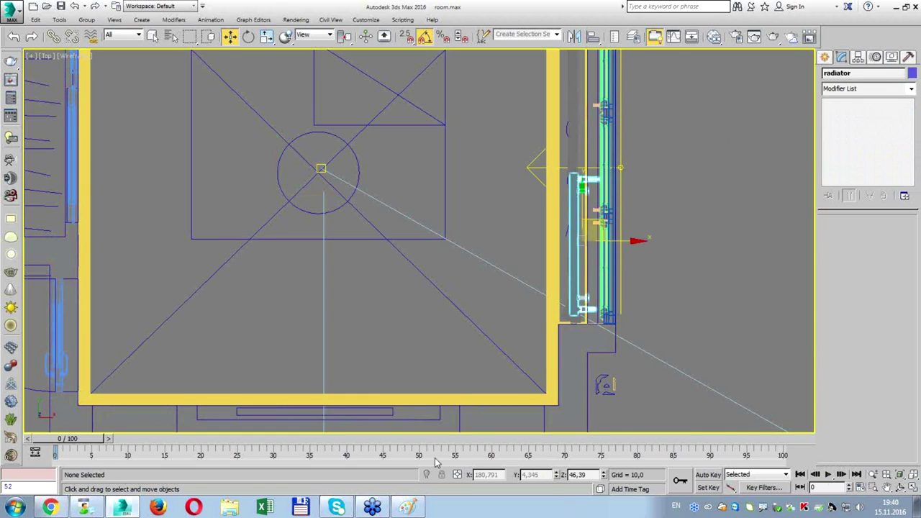
Isolate the radiator and ungroup it into its separate parts.
click(425, 476)
click(325, 96)
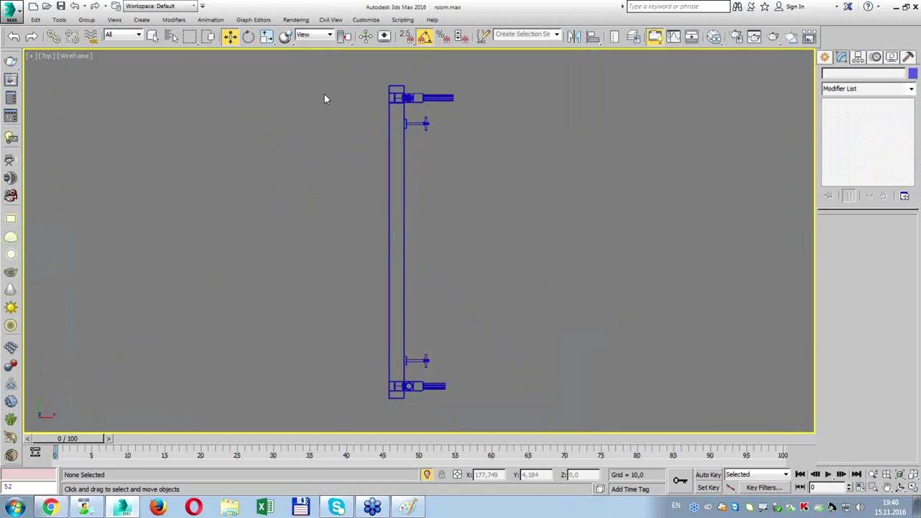
click(417, 100)
click(87, 20)
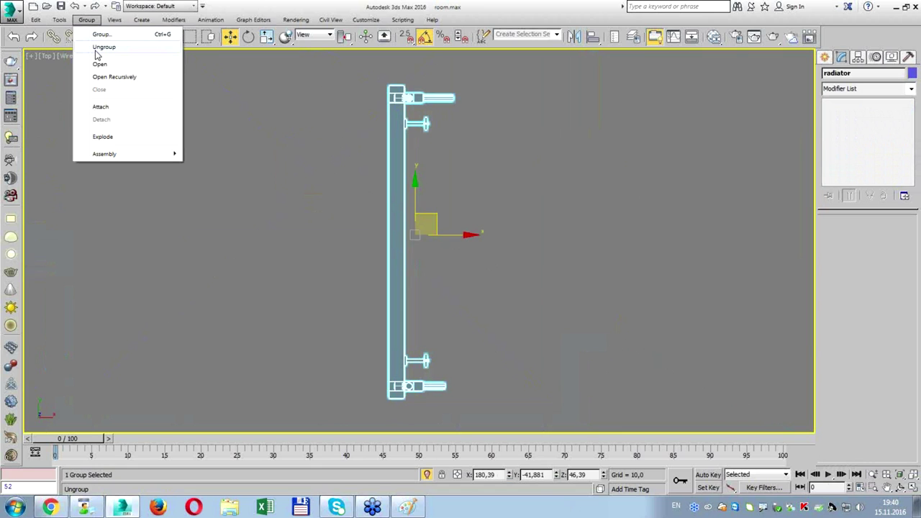
click(103, 47)
click(86, 19)
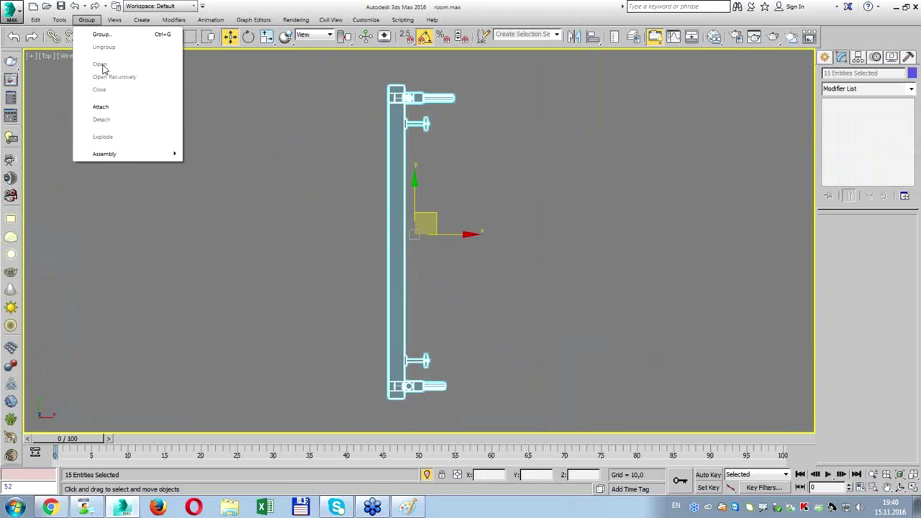
click(266, 119)
Select all the radiator parts and convert them to editable geometry.
click(439, 98)
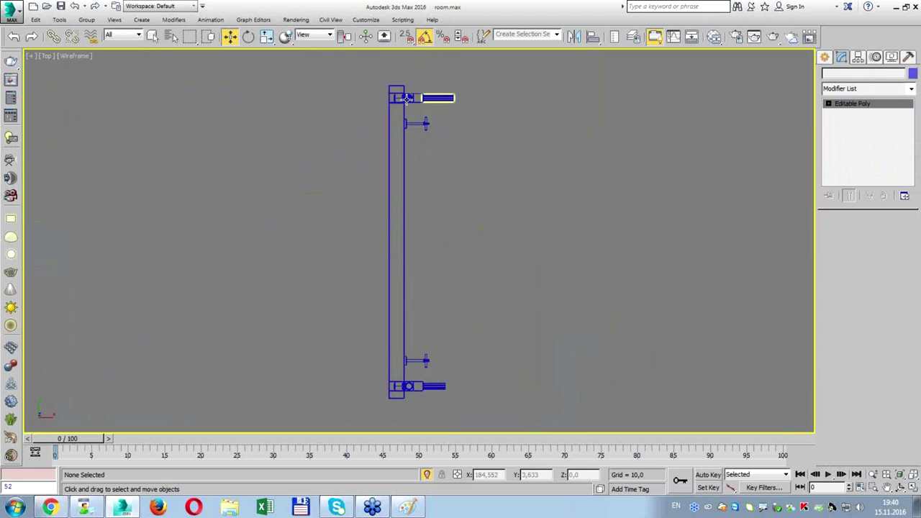
click(482, 133)
drag(317, 61, 516, 425)
right_click(422, 319)
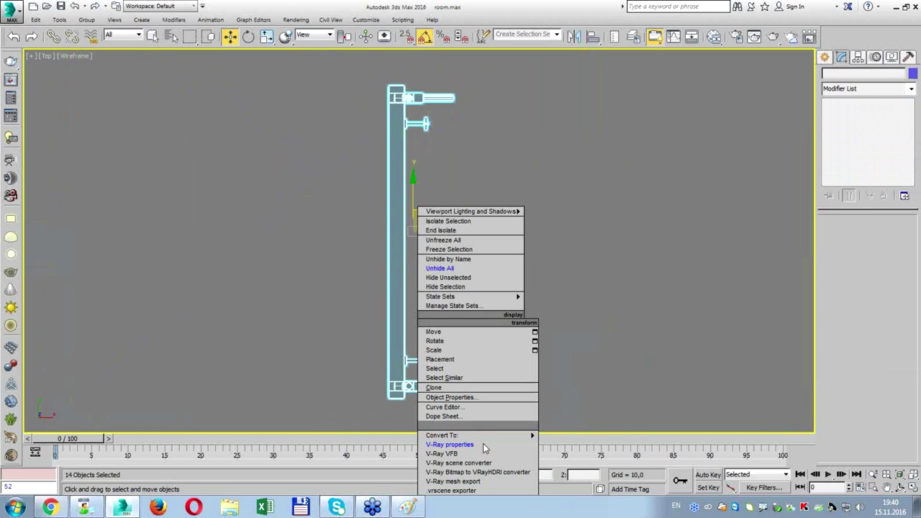
mouse_move(442, 436)
click(575, 440)
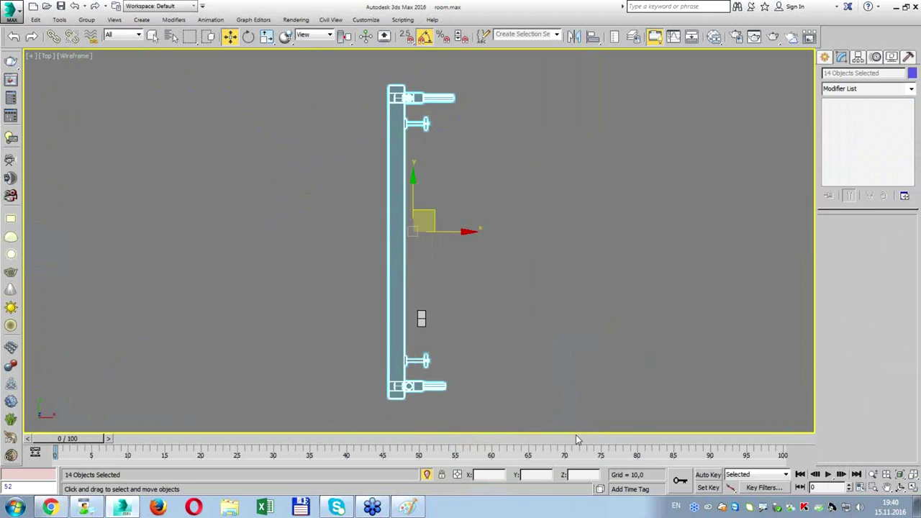
Regroup the parts, add an Edit Mesh modifier, and exit isolation to show the room.
click(86, 19)
key(Escape)
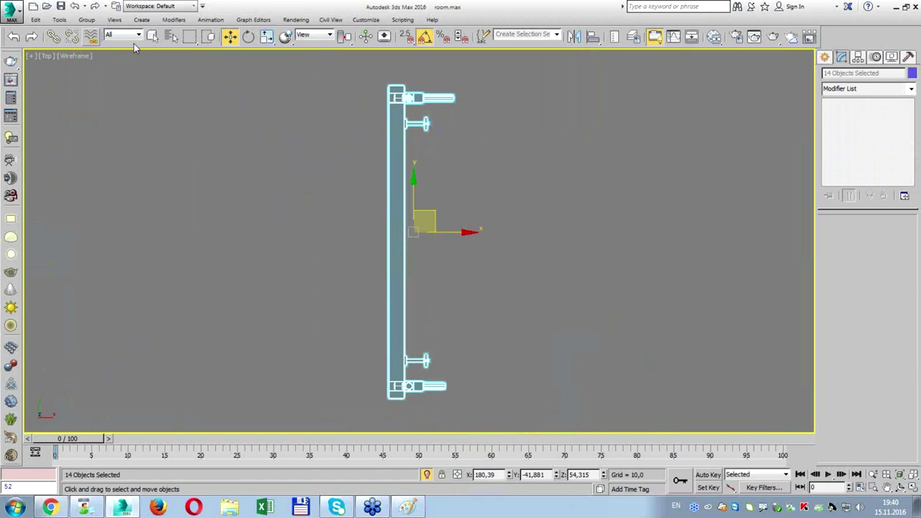
click(856, 89)
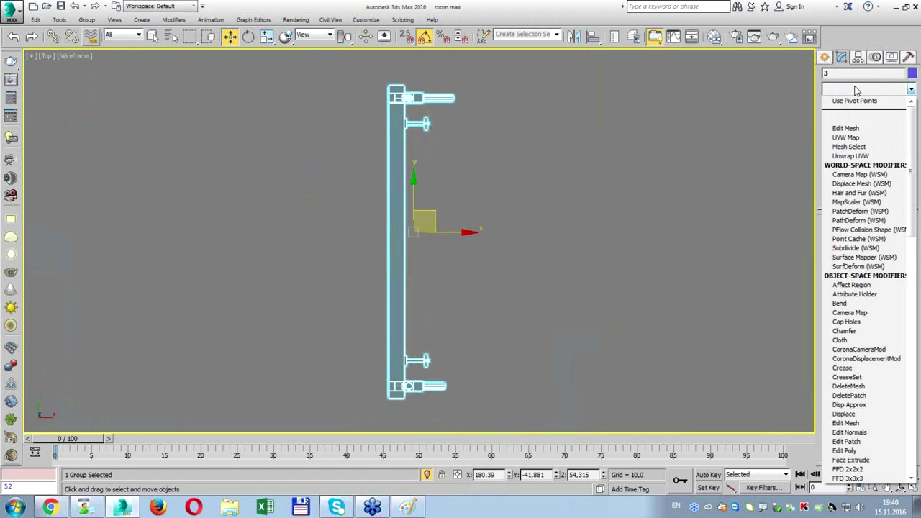
click(847, 128)
click(428, 474)
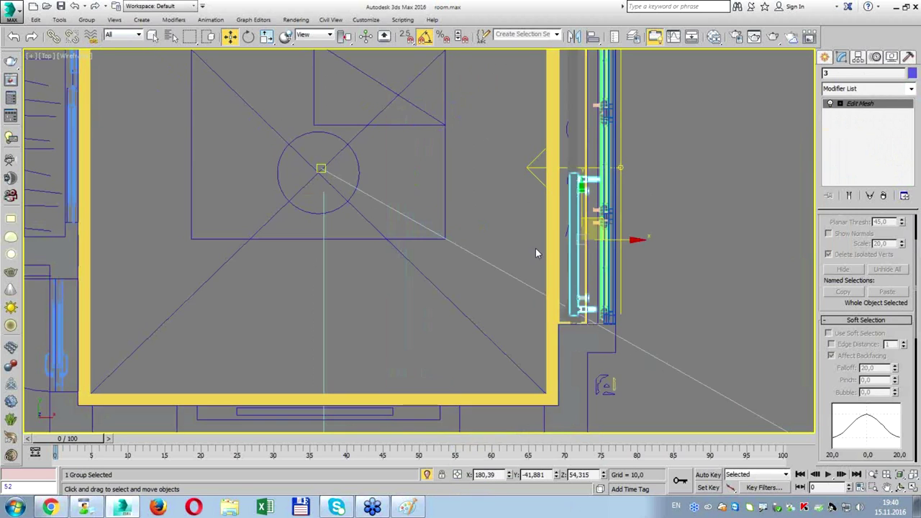
In Edit Mesh vertex mode, select the radiator's end vertices and nudge them slightly down.
click(838, 104)
click(860, 113)
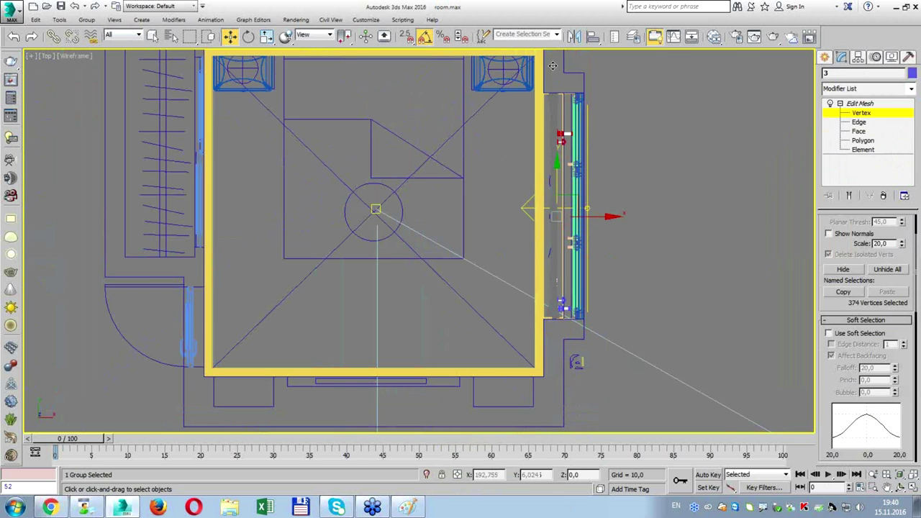
drag(548, 66, 573, 106)
scroll(556, 101, up, 5)
scroll(556, 101, down, 3)
scroll(546, 112, down, 2)
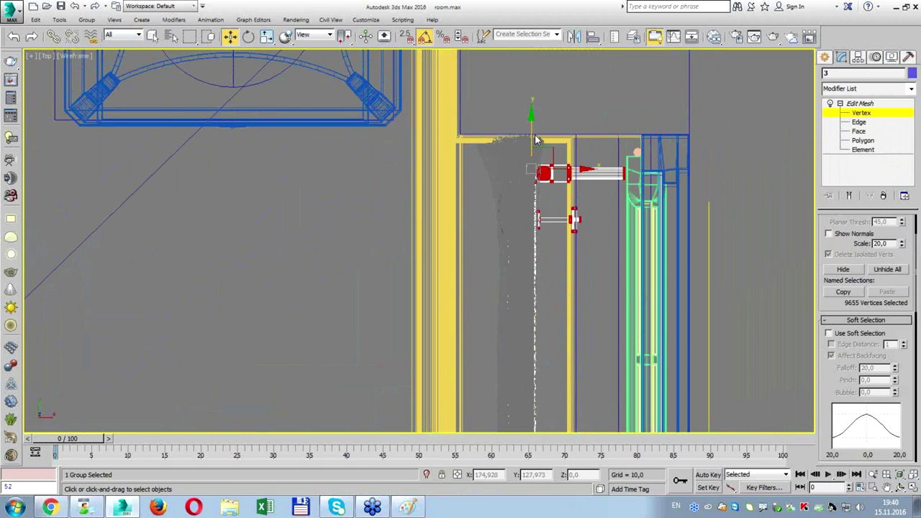
drag(537, 120, 549, 128)
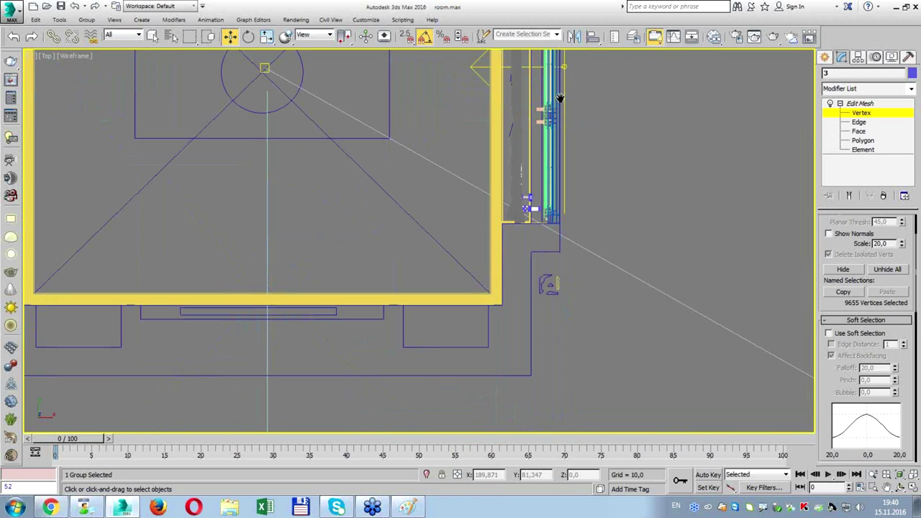
In the Top view, slide the selected vertices along the window wall to lengthen the radiator.
middle_drag(550, 135, 568, 235)
scroll(568, 235, up, 3)
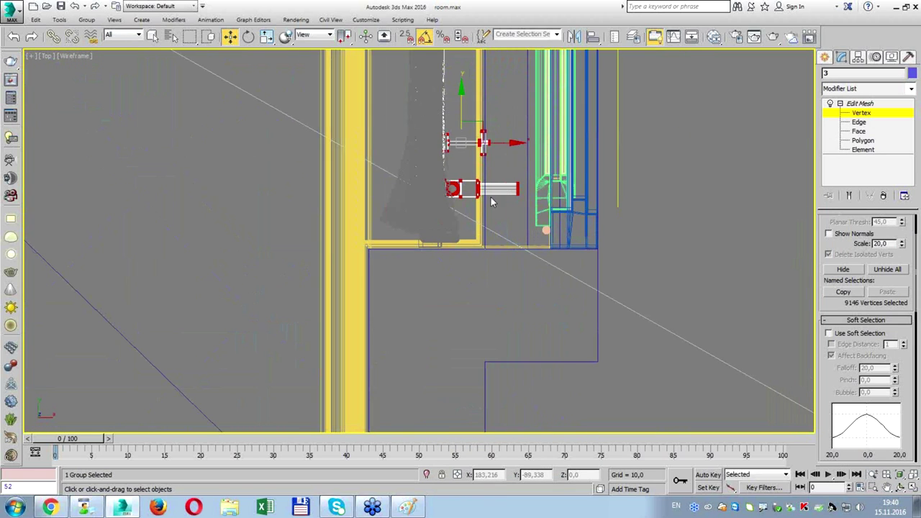
middle_drag(491, 201, 514, 159)
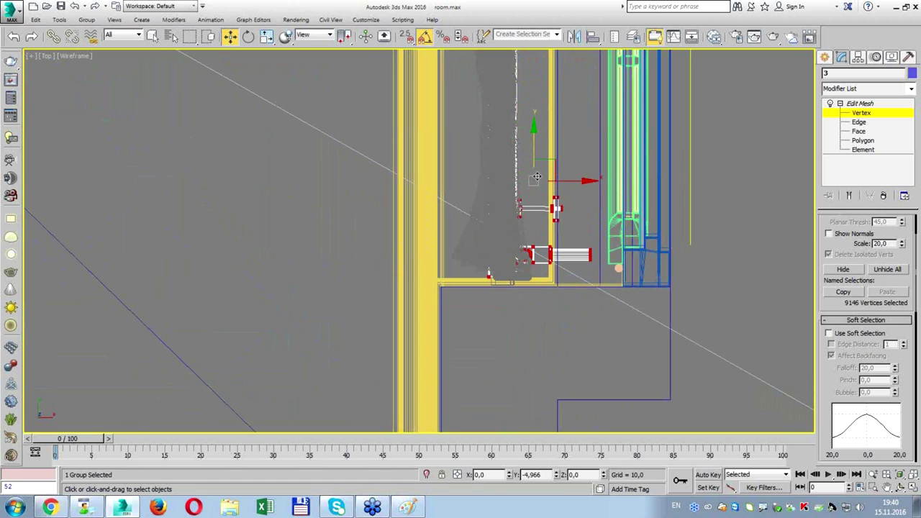
key(alt+w)
key(alt+w)
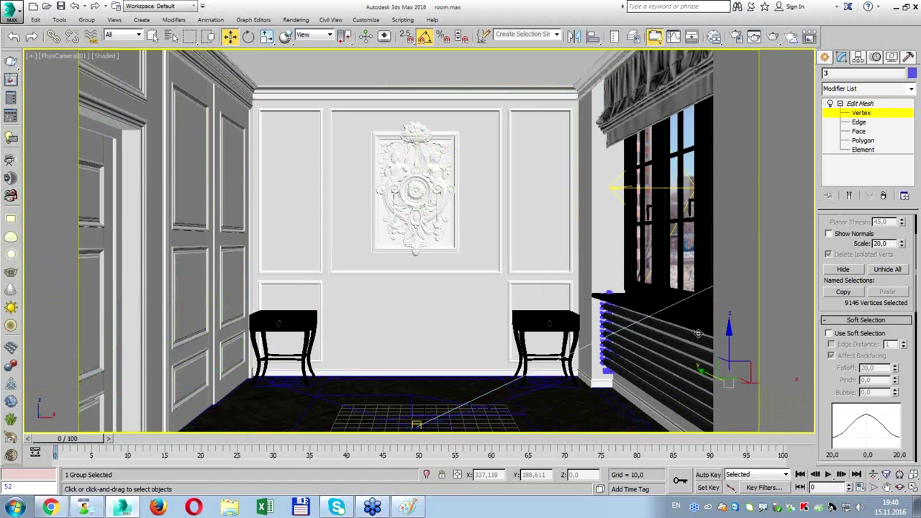
key(alt+w)
right_click(379, 205)
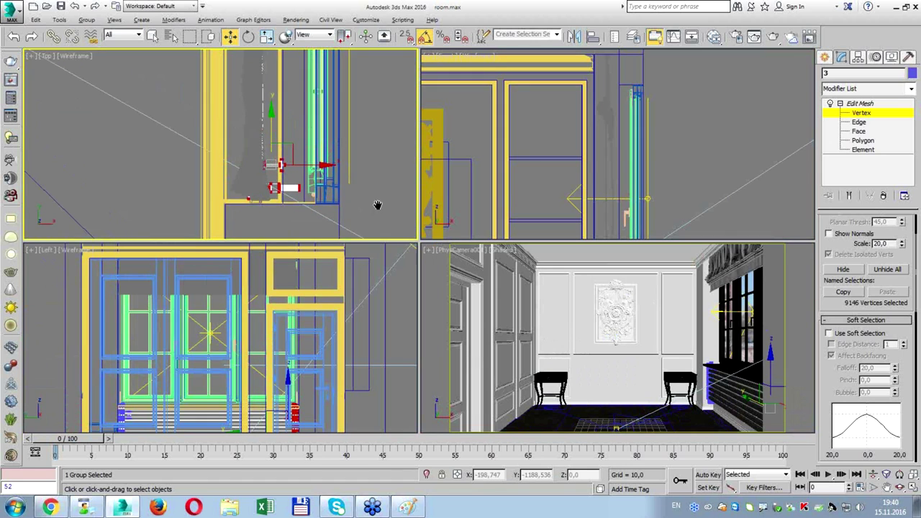
drag(275, 130, 282, 113)
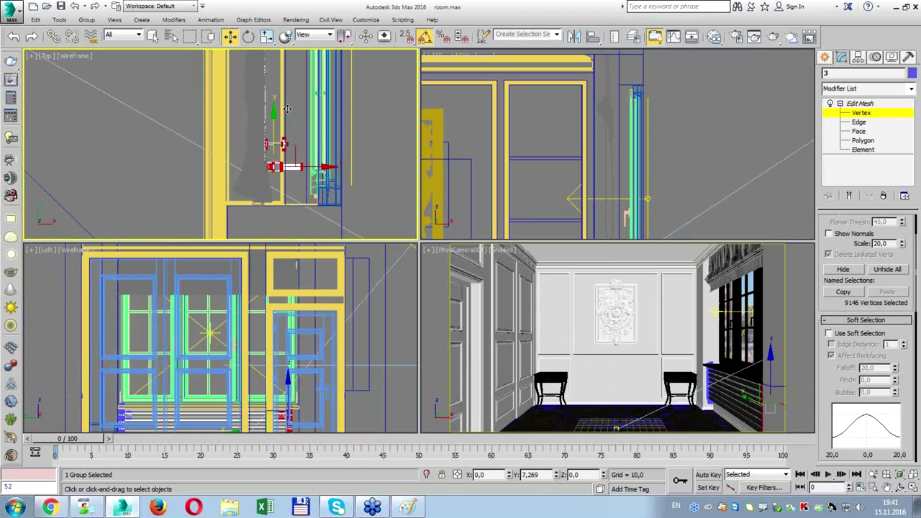
scroll(287, 108, down, 3)
scroll(302, 122, up, 2)
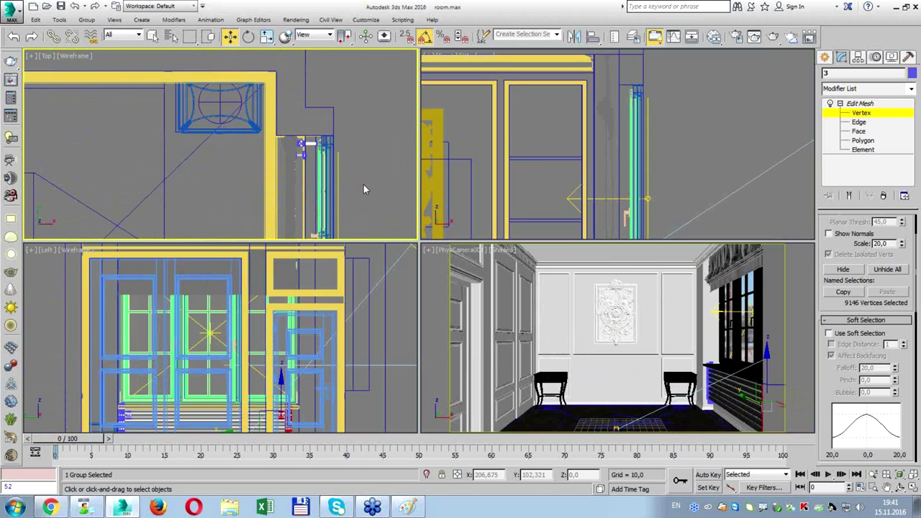
scroll(338, 169, up, 2)
drag(267, 100, 268, 121)
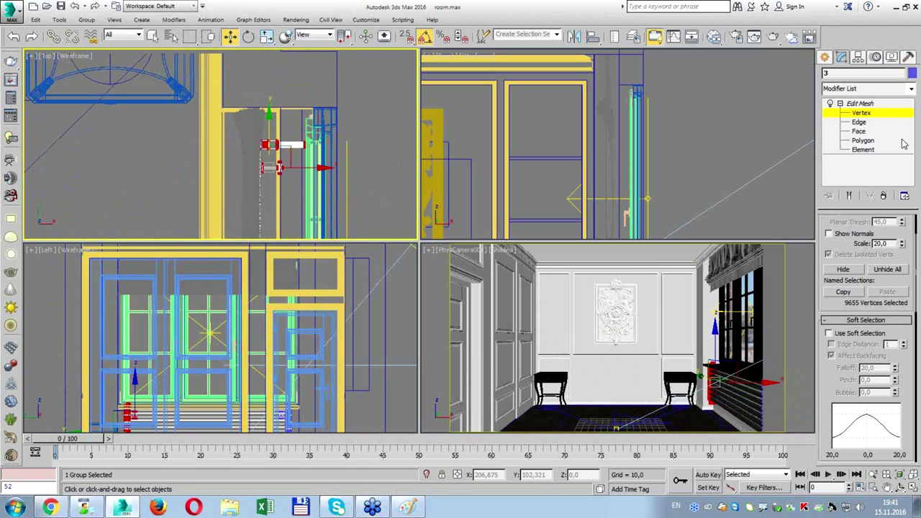
Exit vertex mode and maximize the camera view.
click(860, 113)
right_click(619, 302)
key(alt+w)
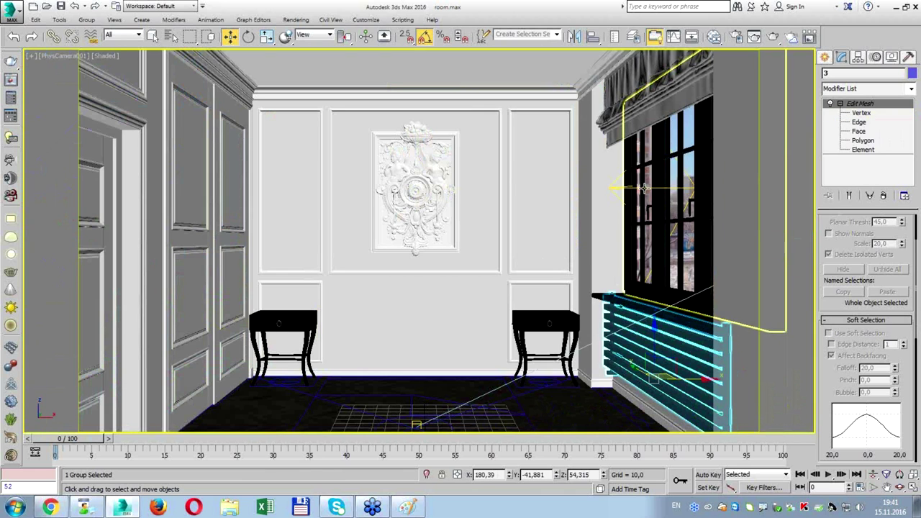
Open the Slate Material Editor's furniture view and load the selected object's materials.
click(714, 36)
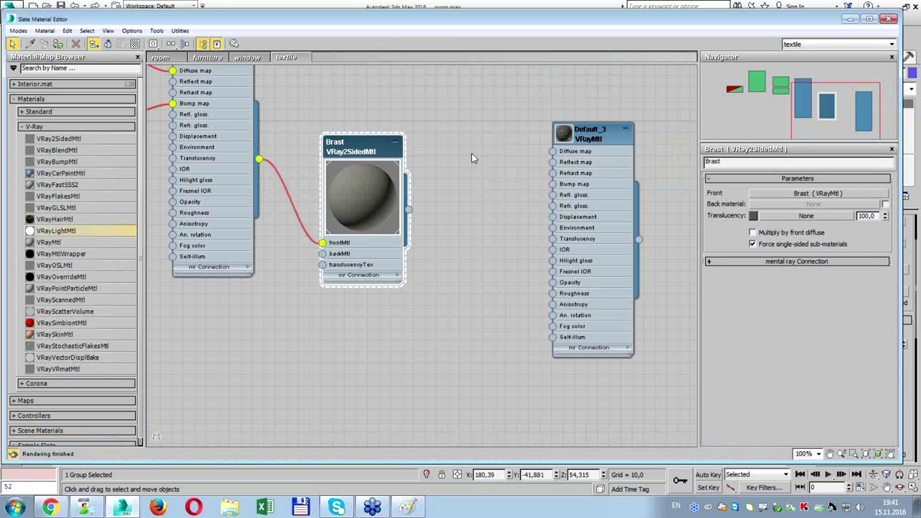
scroll(472, 158, down, 2)
scroll(432, 159, down, 1)
scroll(368, 158, down, 1)
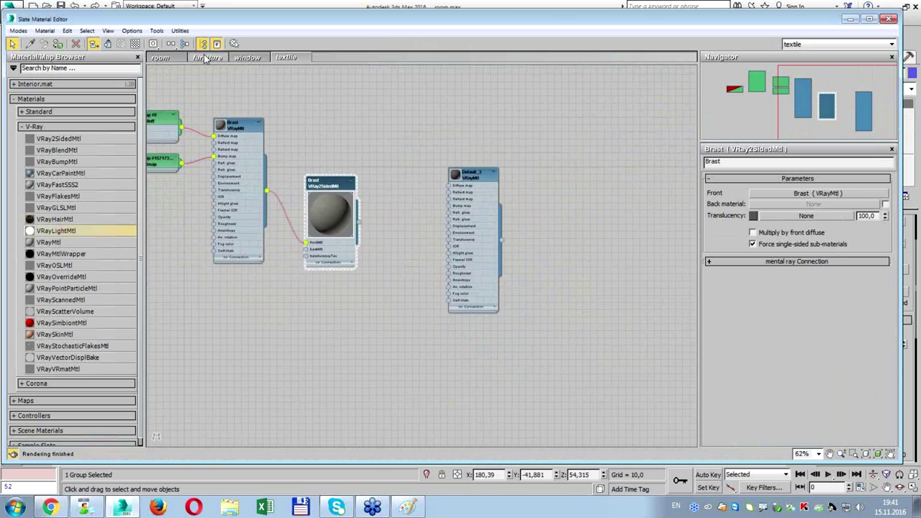
click(205, 58)
scroll(444, 178, down, 3)
scroll(384, 221, down, 2)
scroll(384, 221, down, 1)
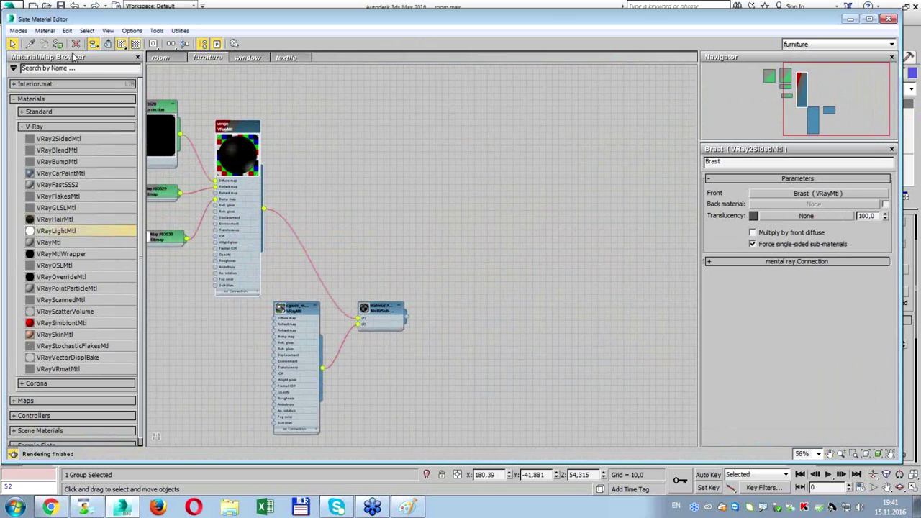
click(43, 31)
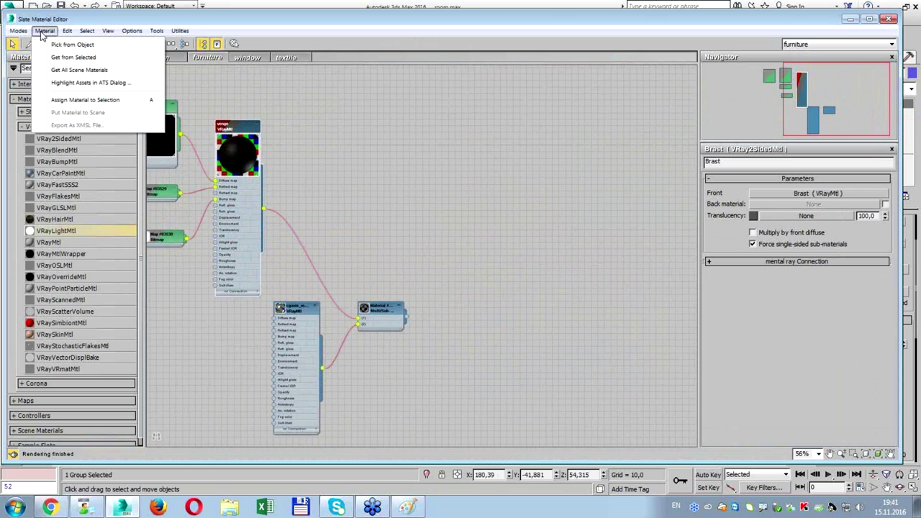
click(79, 58)
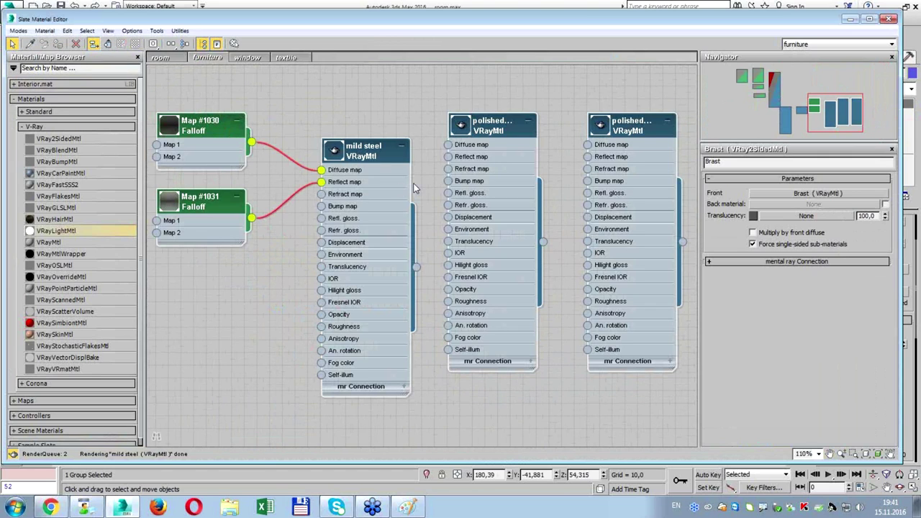
Tidy the material node layout and pan the graph to free space.
middle_drag(449, 177, 467, 175)
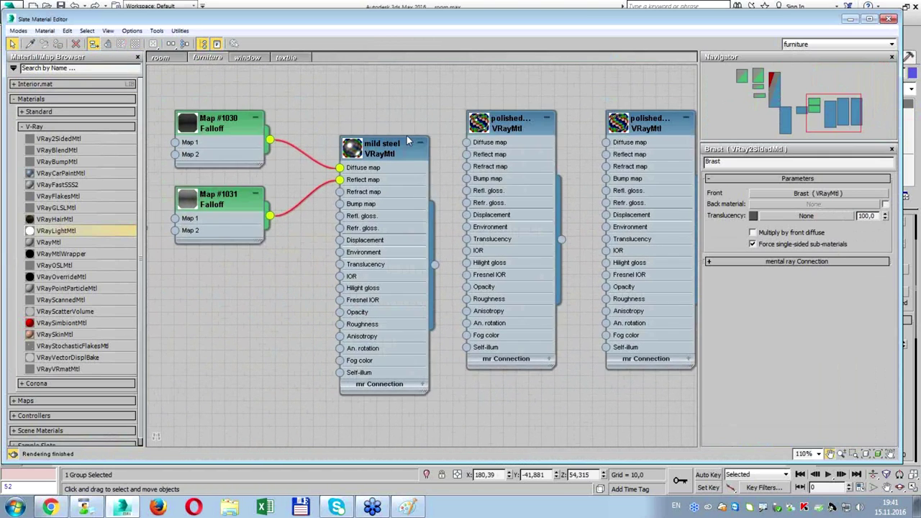
key(l)
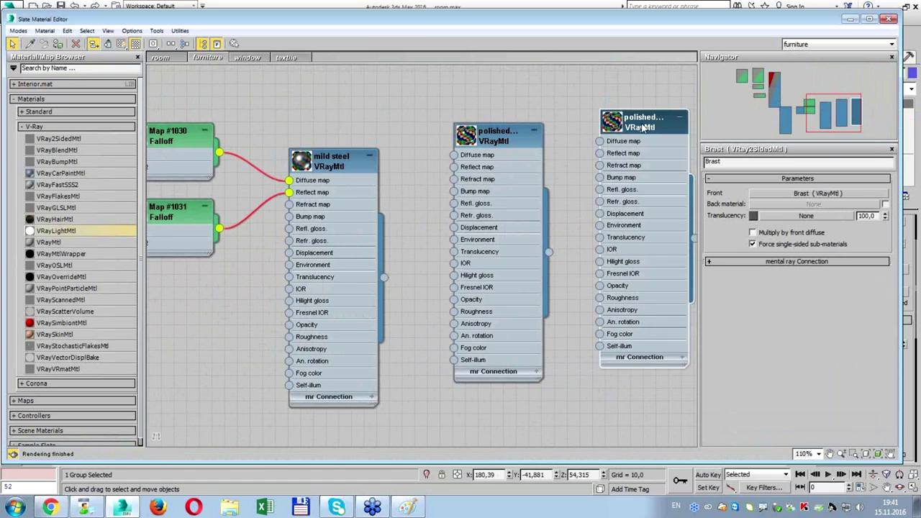
scroll(502, 126, down, 5)
mouse_move(535, 115)
middle_down()
mouse_move(566, 99)
mouse_move(489, 147)
middle_up()
middle_drag(395, 144, 399, 131)
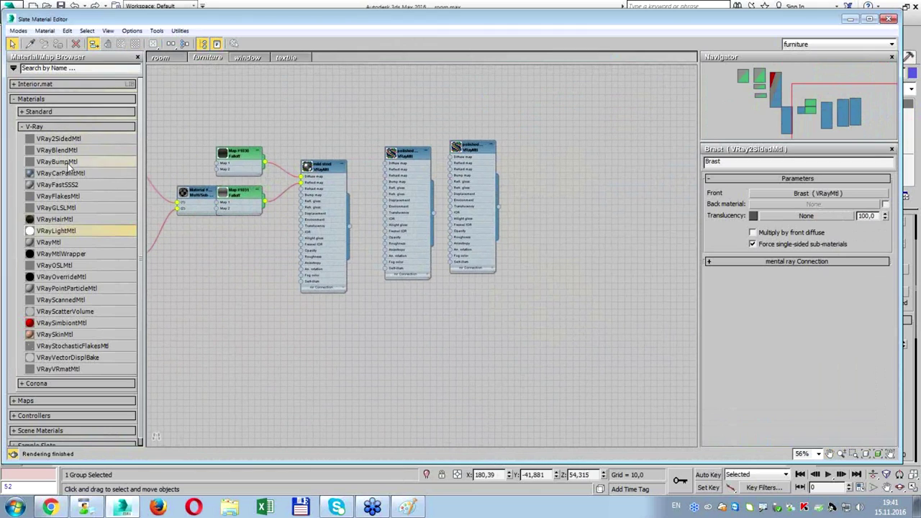
Add a VRayMtl node with 192 grey diffuse and light grey reflection.
mouse_move(59, 243)
mouse_down()
mouse_move(598, 167)
mouse_move(556, 148)
mouse_up()
double_click(556, 145)
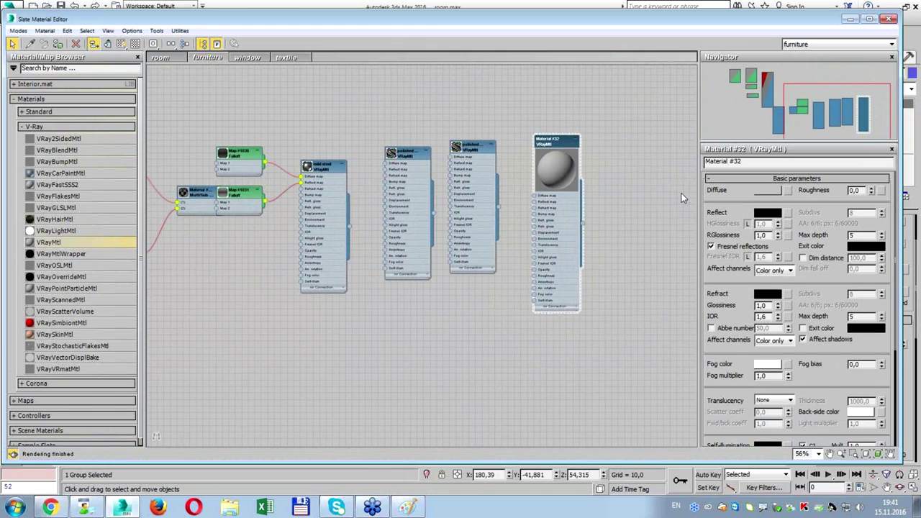
click(766, 192)
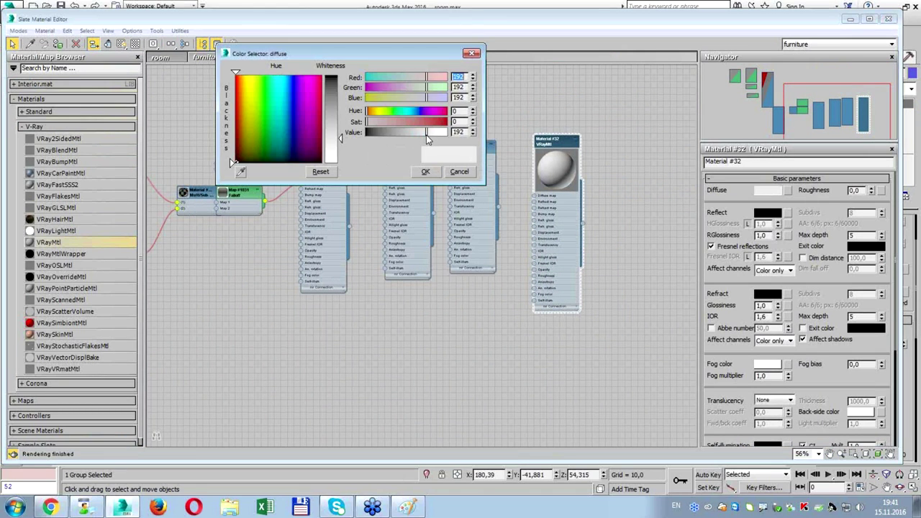
drag(424, 137, 428, 137)
click(765, 213)
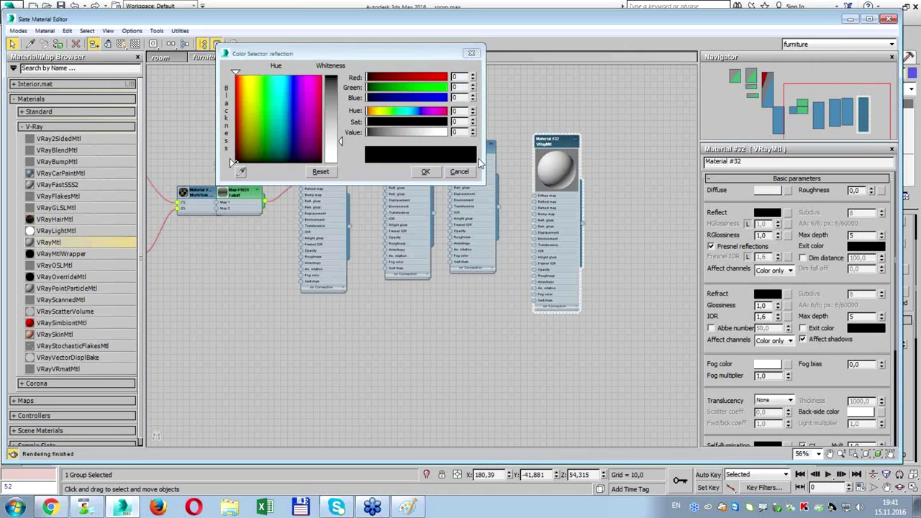
drag(367, 132, 426, 132)
click(425, 171)
click(755, 237)
text(0,61)
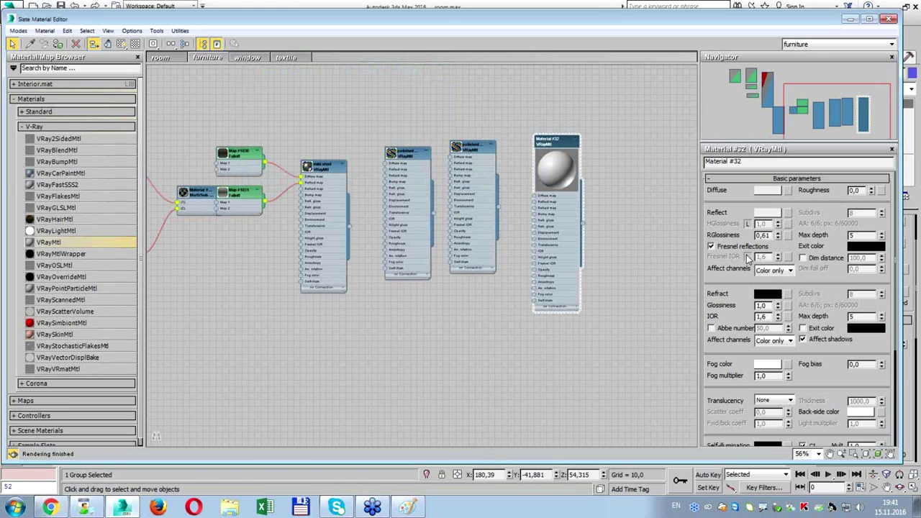
Recheck the reflection and diffuse colours, then move the material editor off the scene.
click(768, 214)
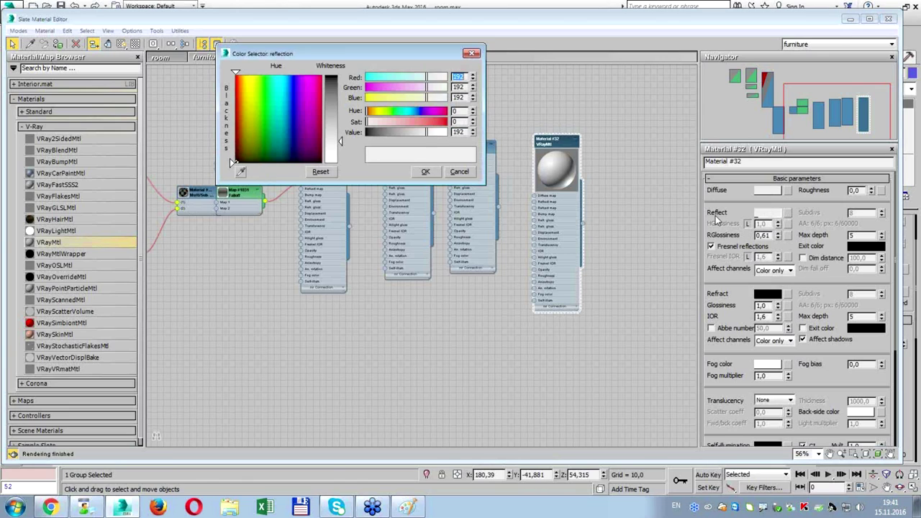
click(424, 172)
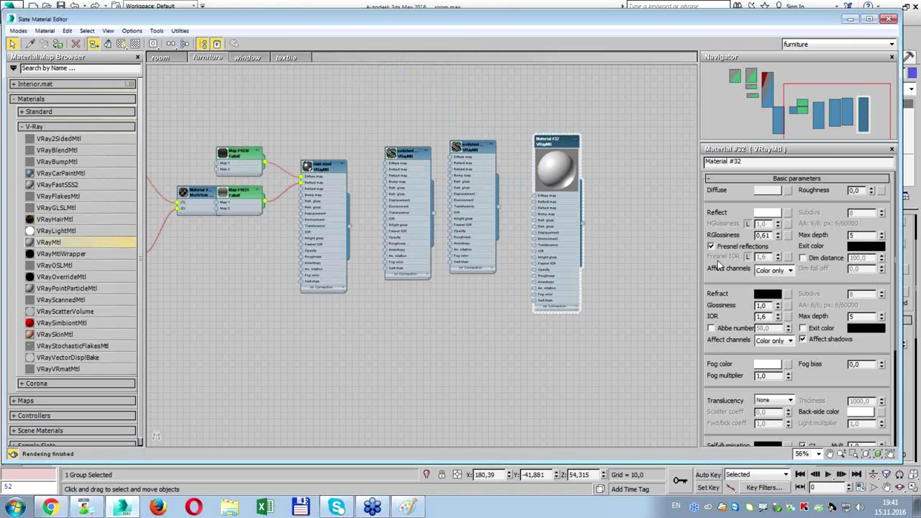
click(769, 192)
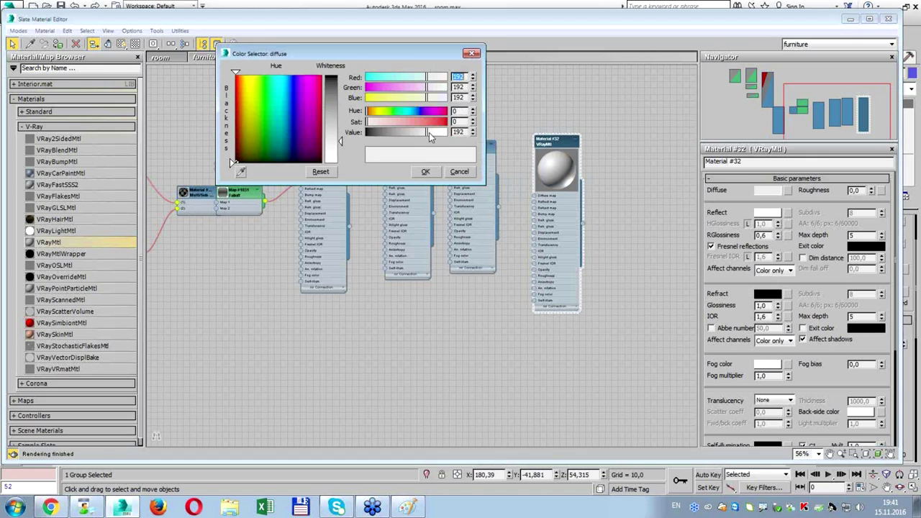
click(425, 172)
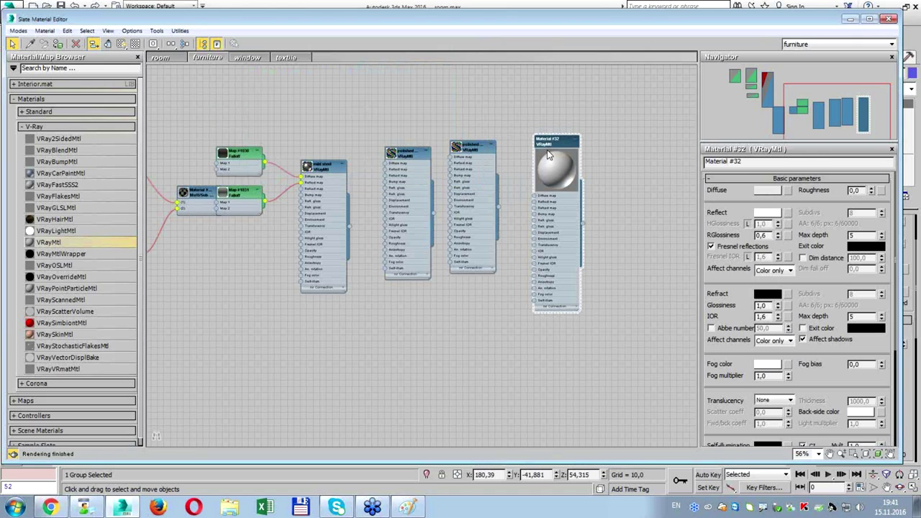
drag(495, 20, 537, 112)
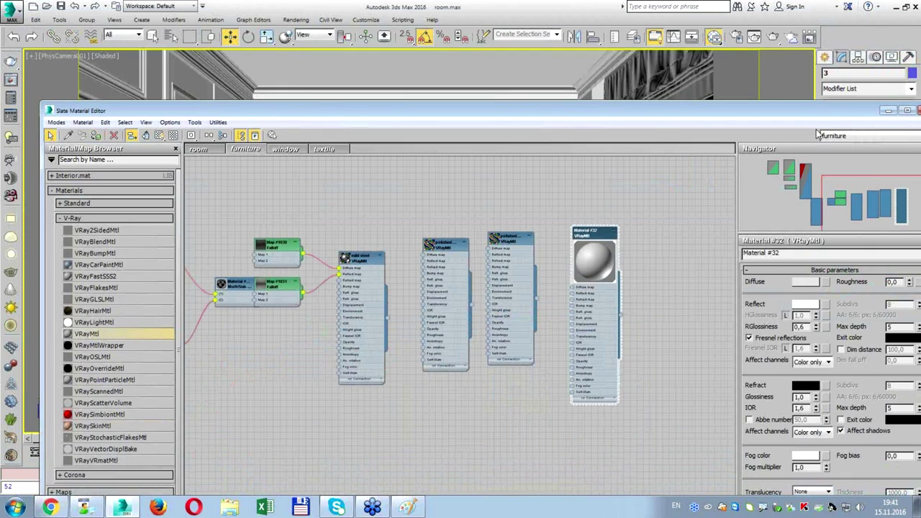
drag(216, 110, 557, 134)
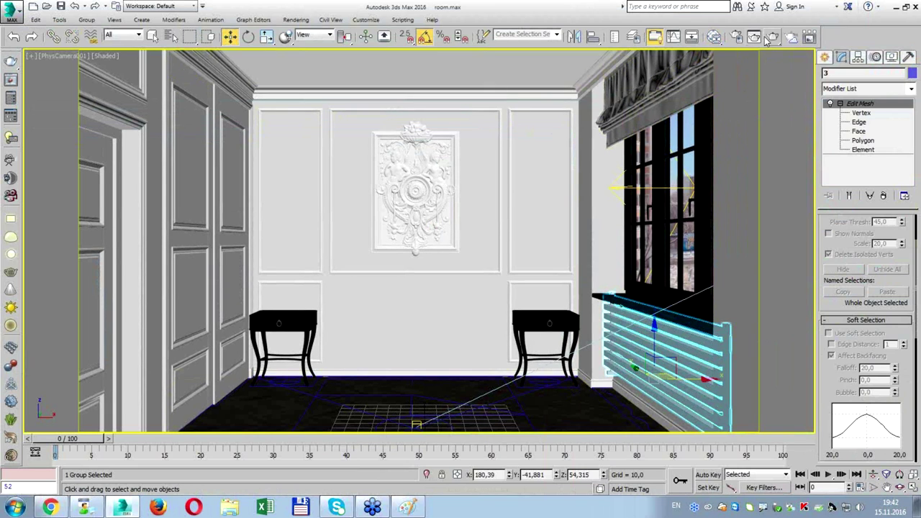
Render a test frame of the camera, close the frame buffer, restore four views, open Render Setup.
click(772, 38)
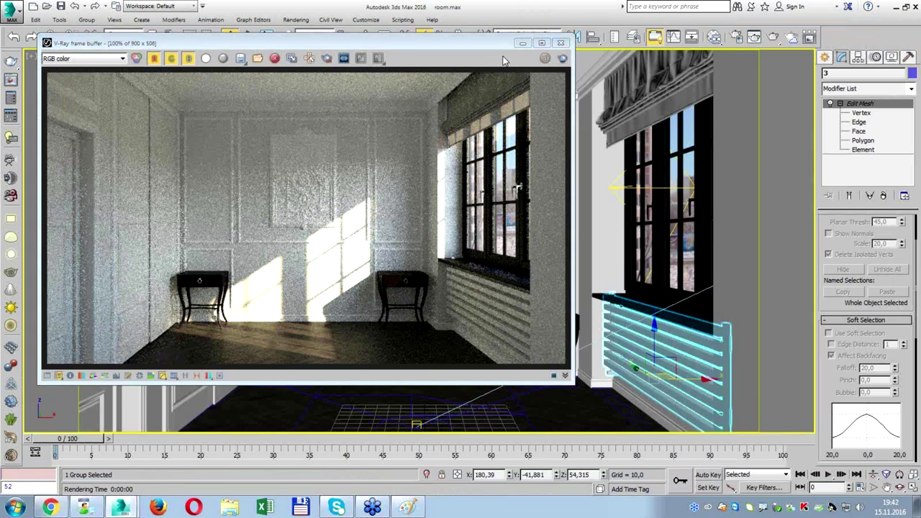
click(560, 42)
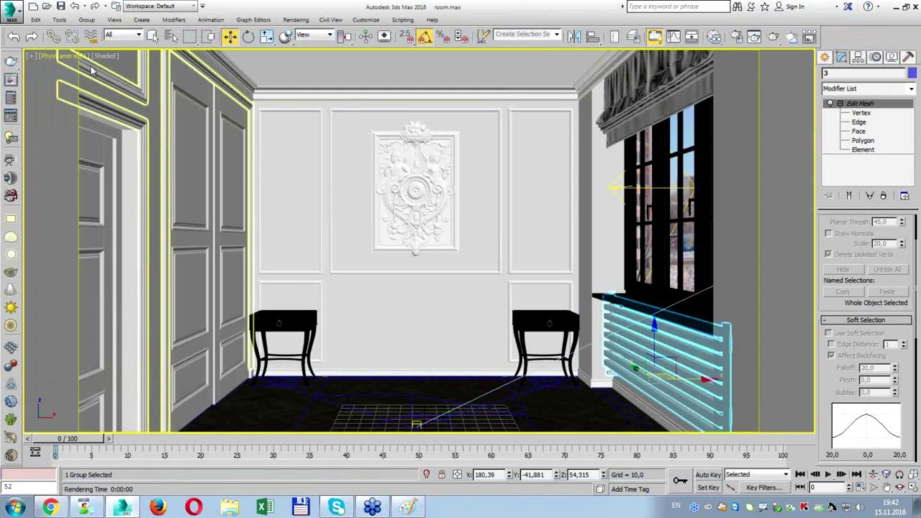
key(alt+w)
key(F10)
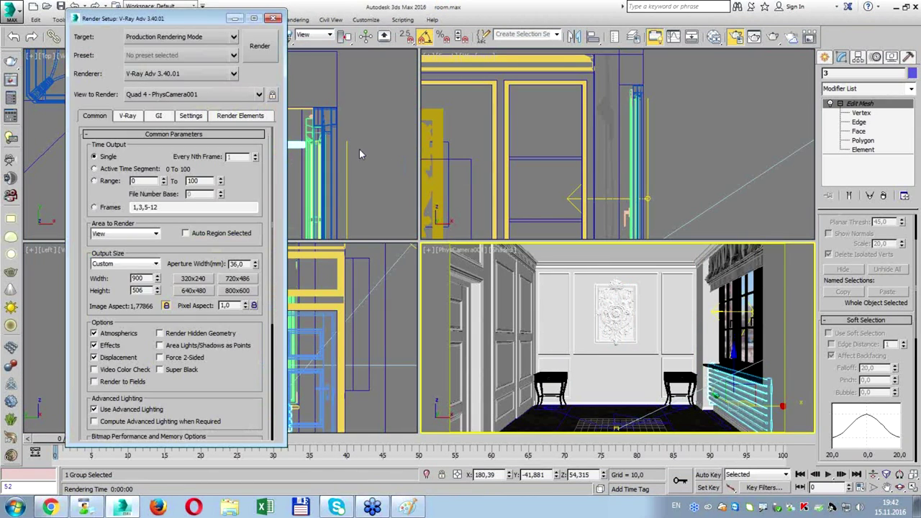
Switch Render Setup to ActiveShade mode and start the interactive render.
drag(189, 24, 526, 61)
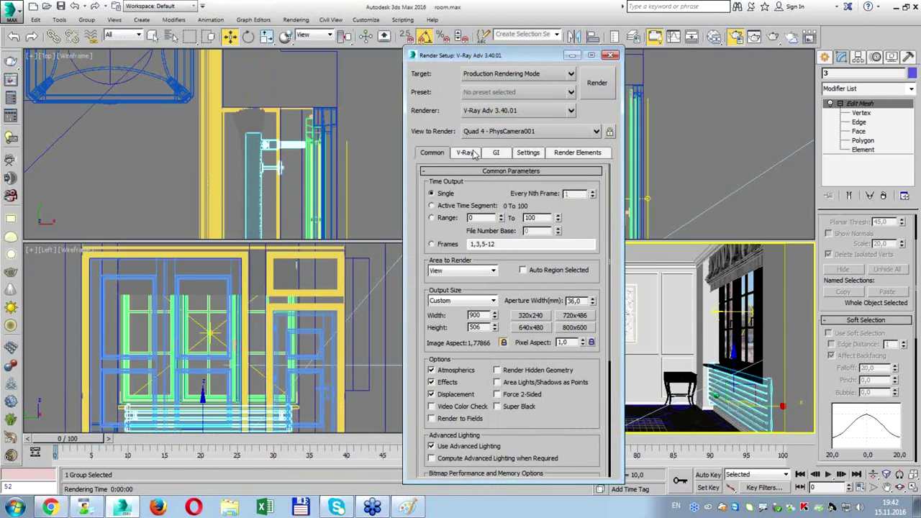
click(495, 73)
click(489, 105)
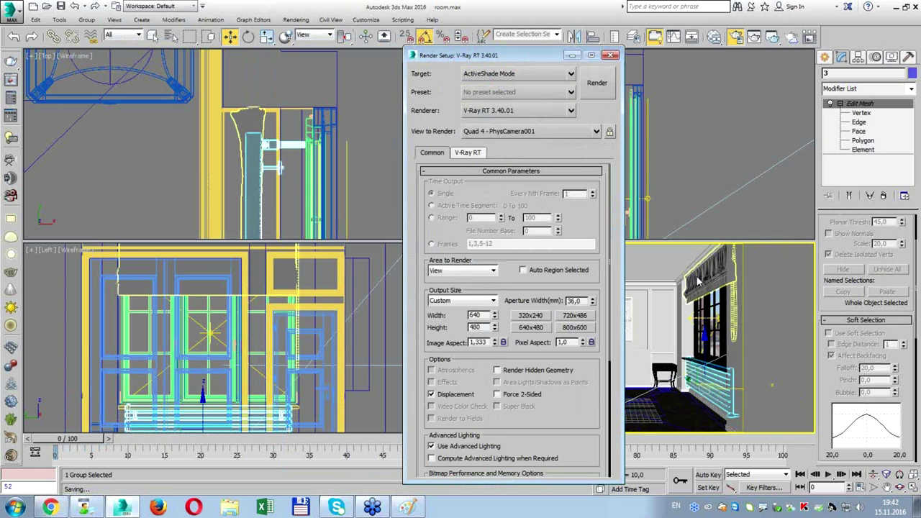
click(596, 84)
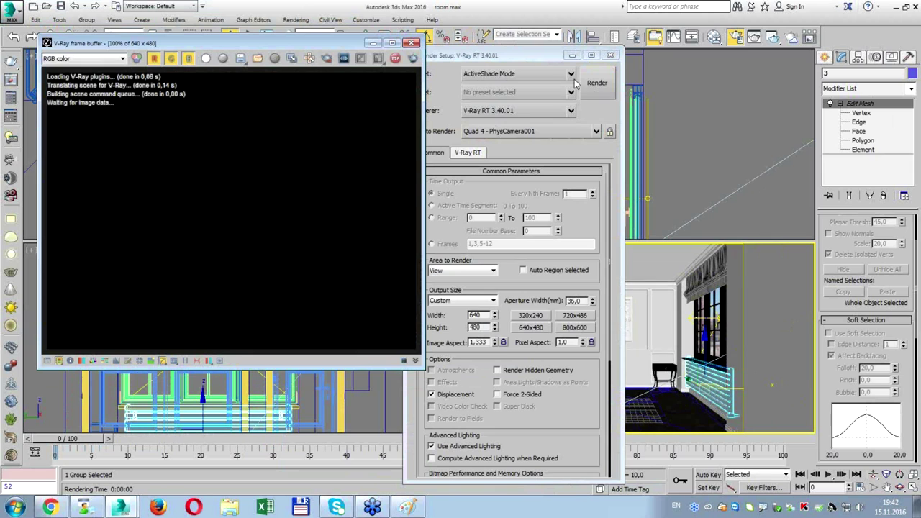
click(573, 56)
drag(340, 45, 728, 147)
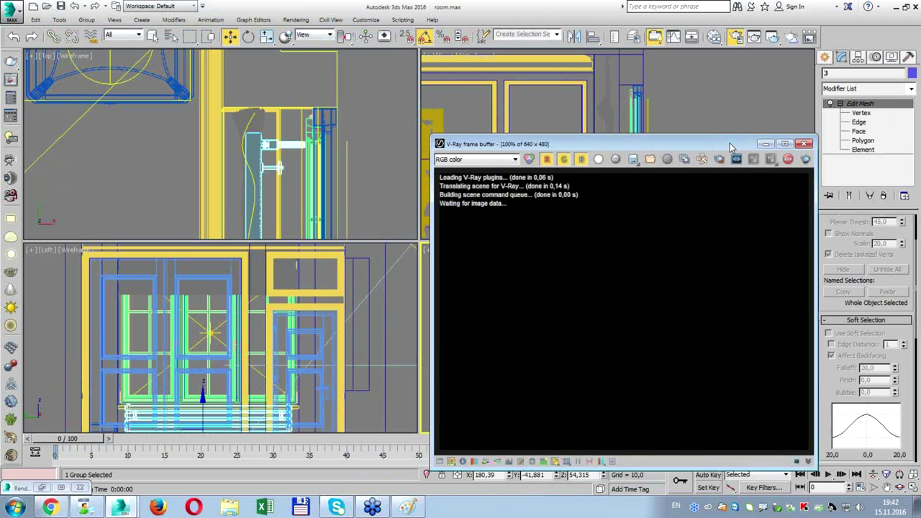
Select VRaySun001 and move it to change the sunlight angle, then lower it.
scroll(315, 126, down, 2)
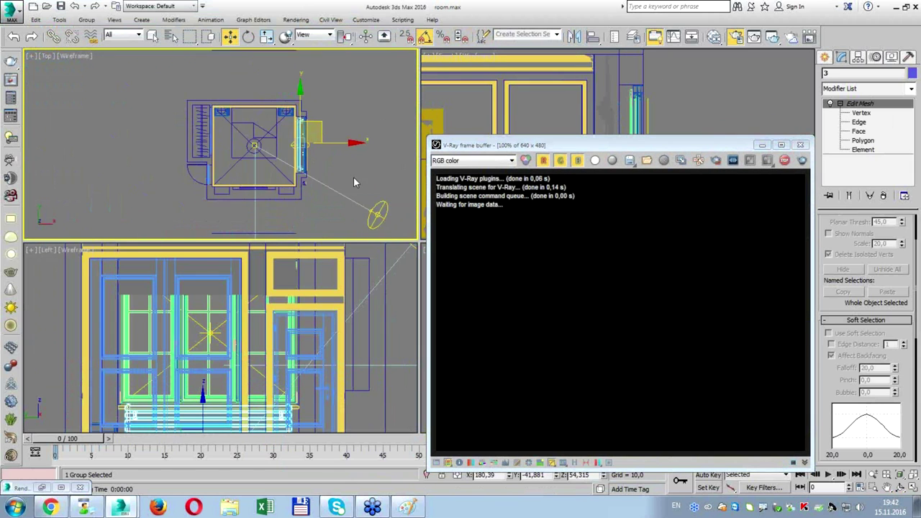
scroll(353, 176, down, 2)
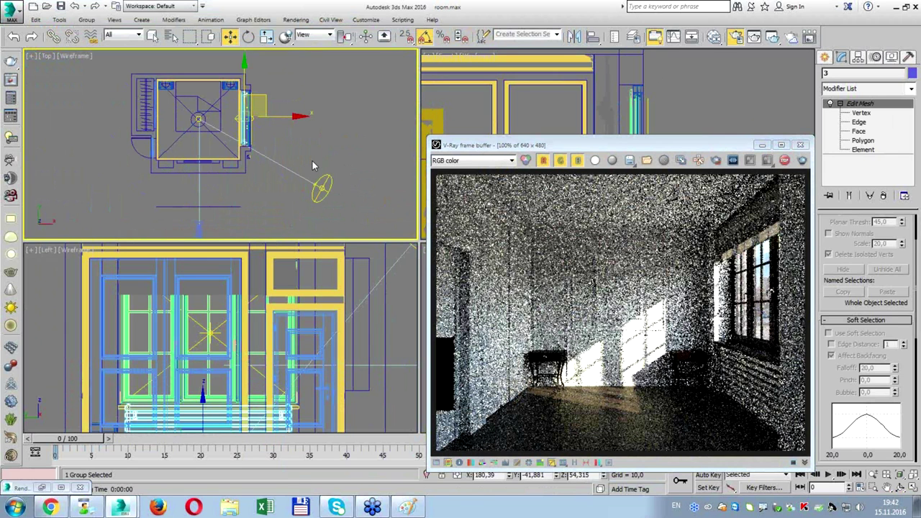
click(323, 189)
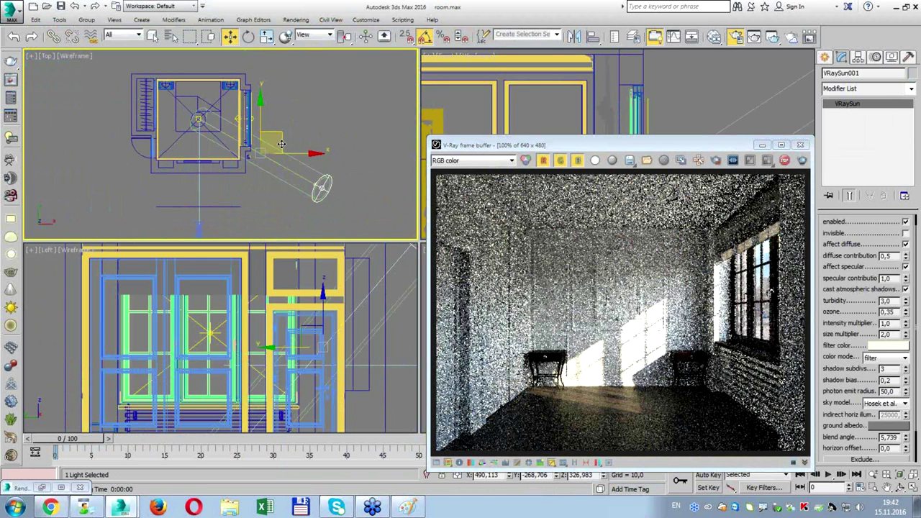
drag(272, 133, 266, 107)
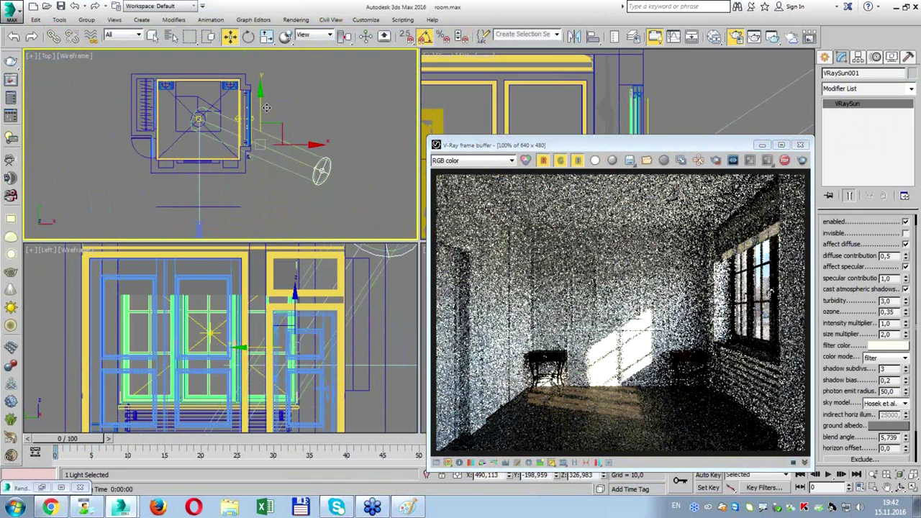
drag(266, 108, 261, 105)
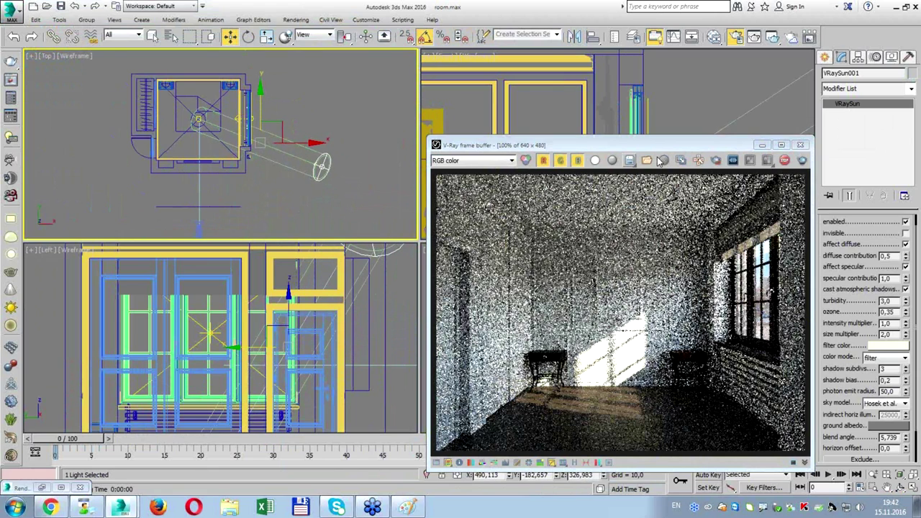
drag(676, 145, 262, 133)
scroll(667, 130, down, 5)
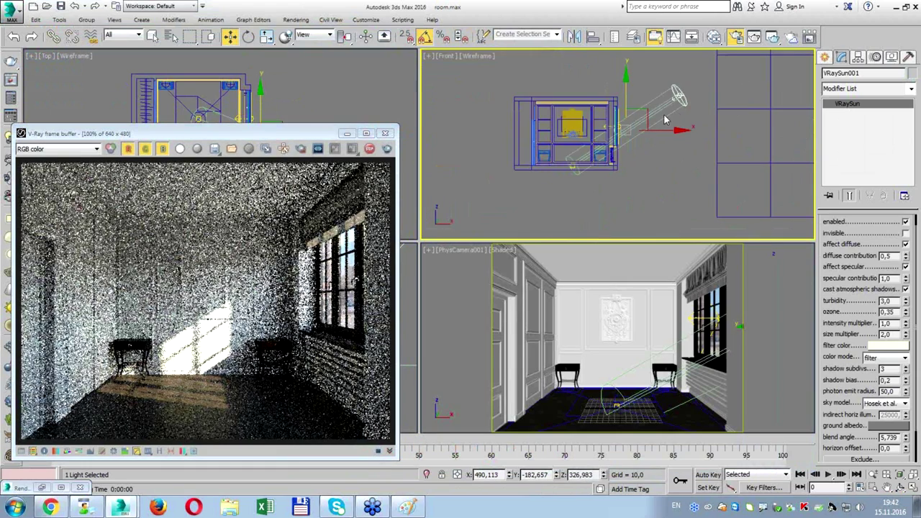
click(673, 110)
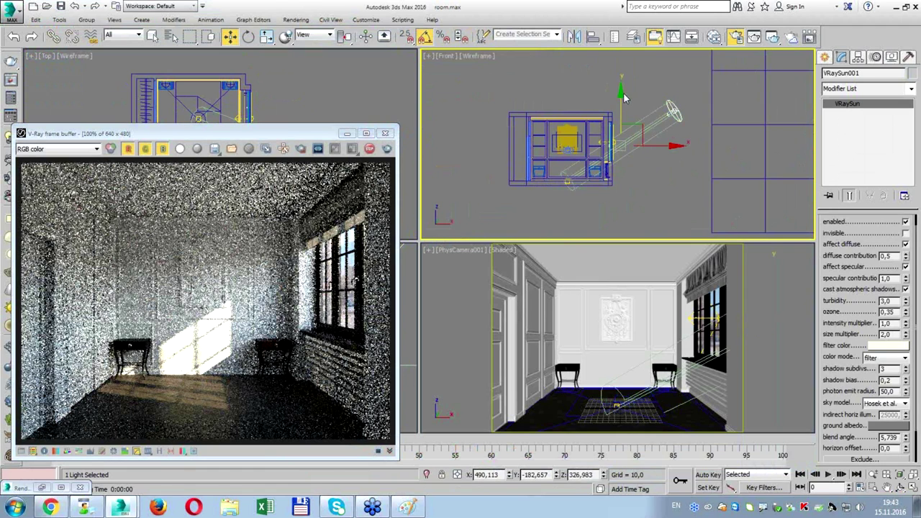
drag(623, 98, 630, 119)
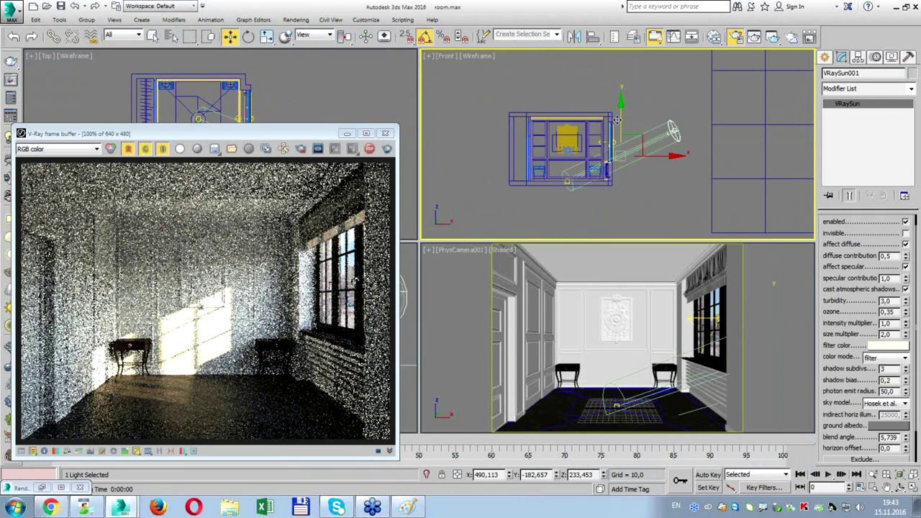
Shift the sun in plan so light hits the back wall, then close the interactive render.
drag(250, 138, 369, 205)
click(254, 115)
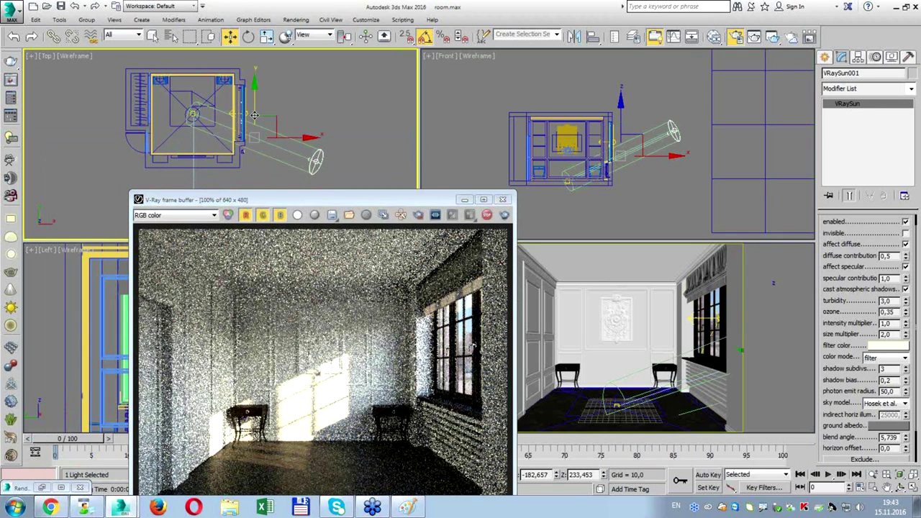
drag(254, 112, 258, 112)
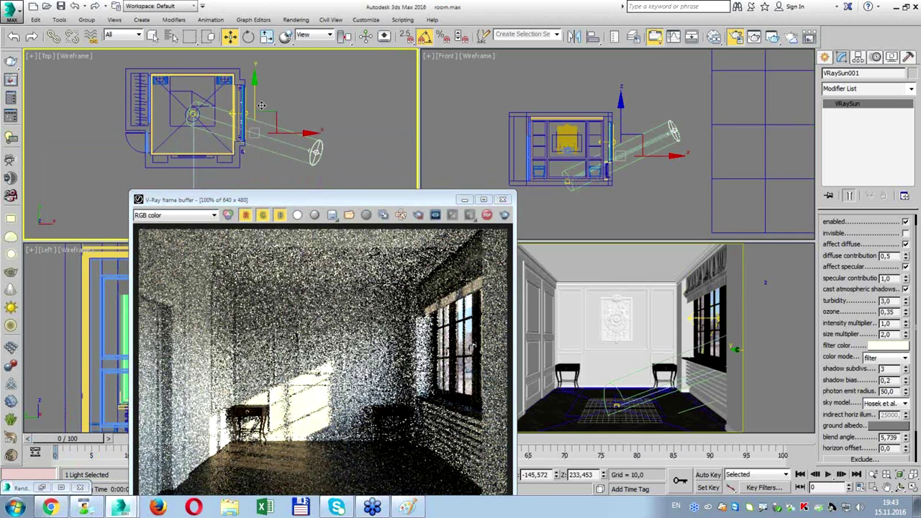
mouse_move(261, 106)
mouse_down()
mouse_move(254, 78)
mouse_move(258, 122)
mouse_up()
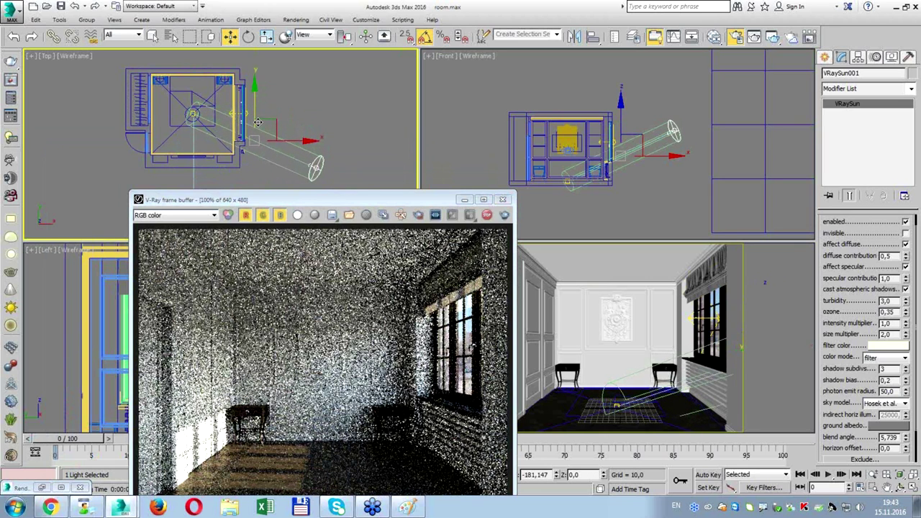
drag(262, 118, 259, 108)
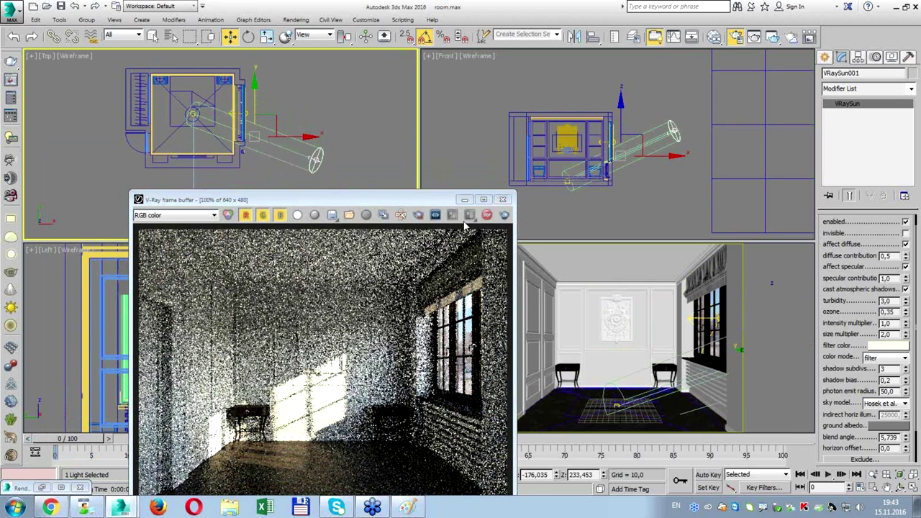
click(503, 198)
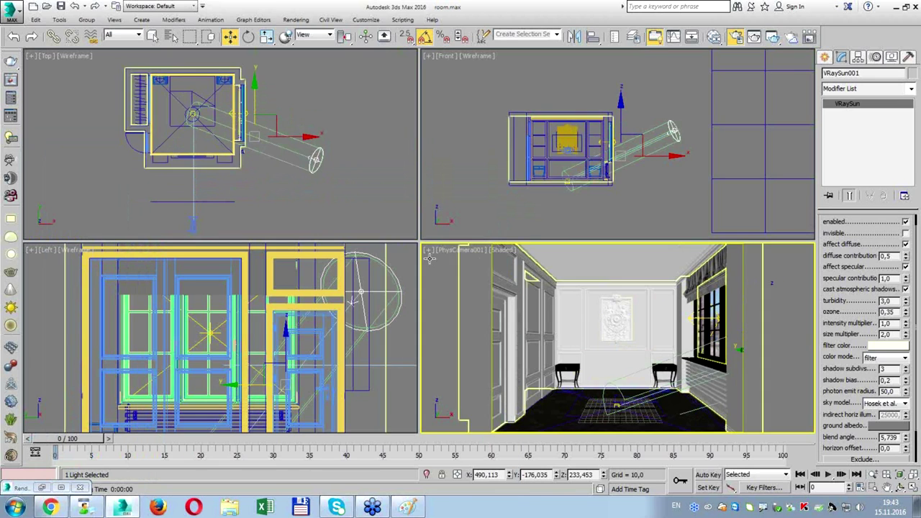
Merge the Moradillo Beds CASUAL group from bed.max into the scene.
click(468, 288)
key(alt+w)
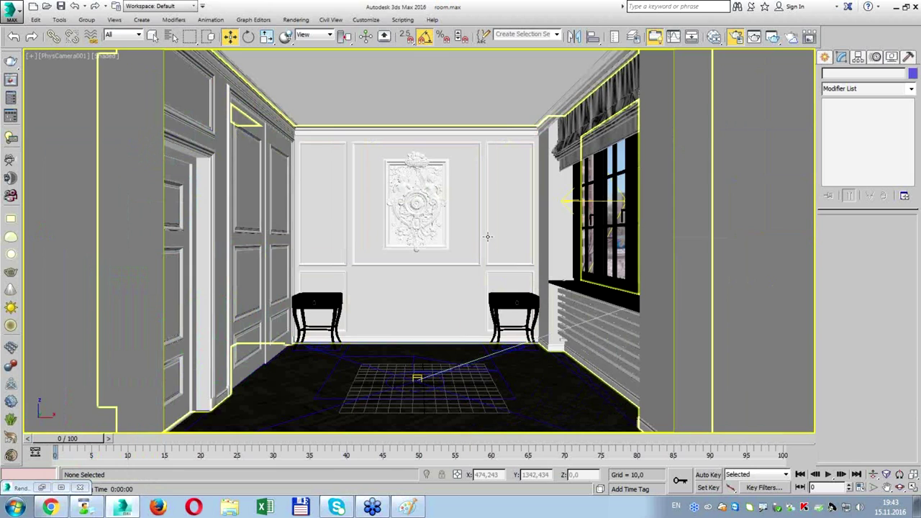
click(11, 11)
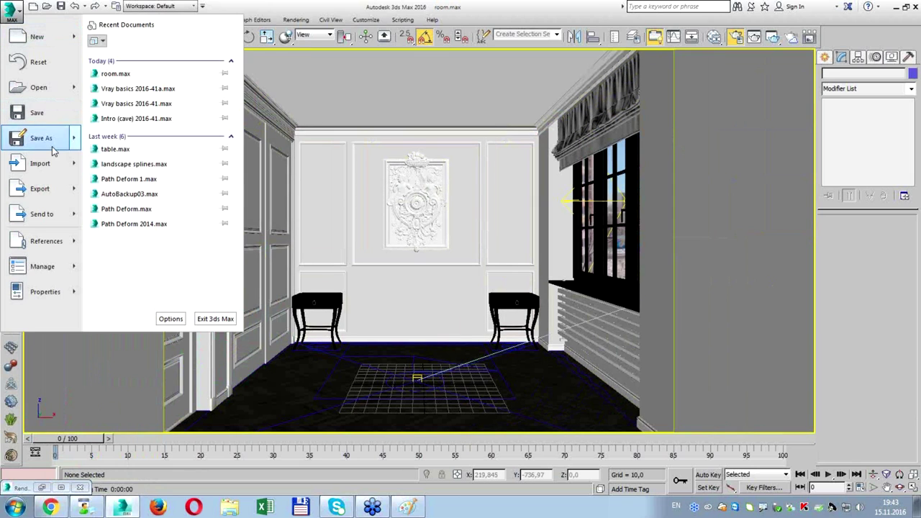
mouse_move(40, 163)
click(136, 93)
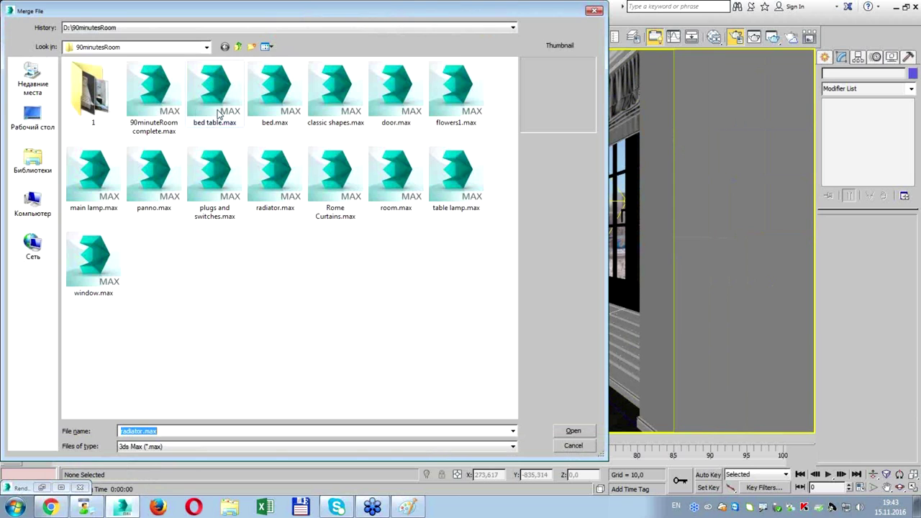
double_click(282, 117)
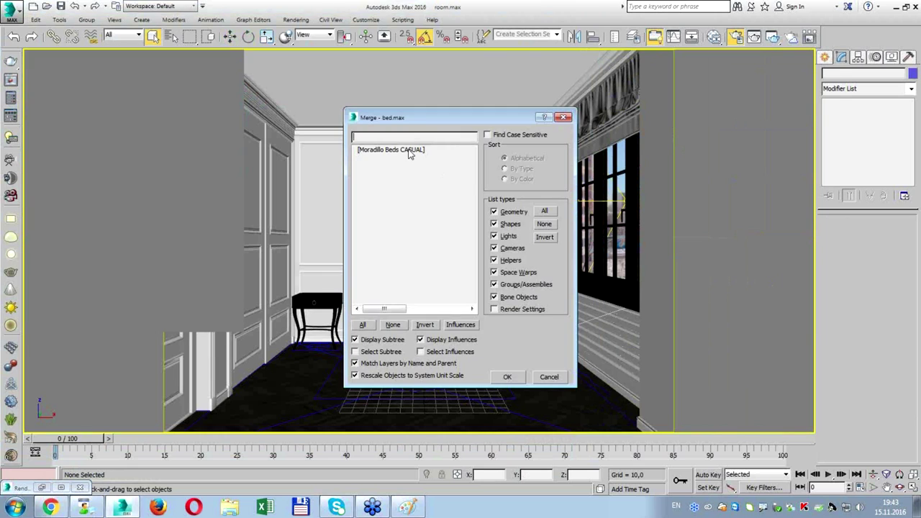
double_click(411, 153)
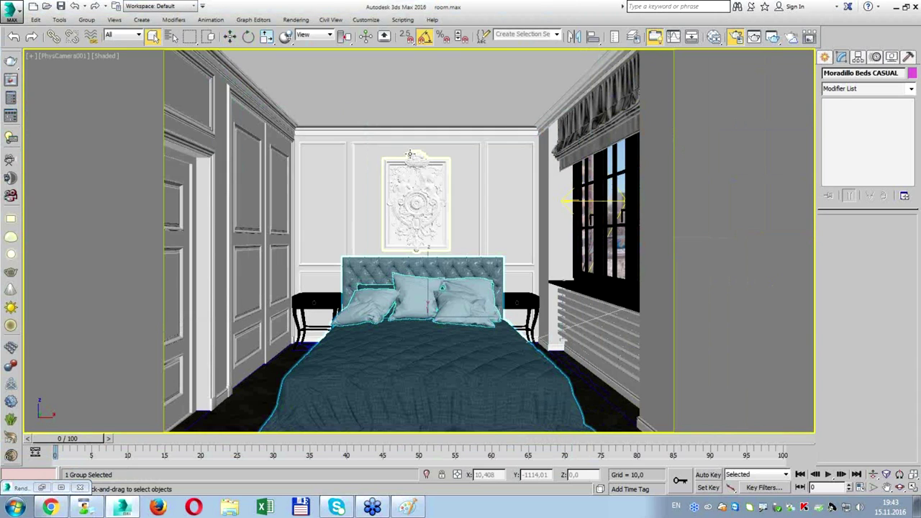
In the Top view, move the bed against the head wall and scale it down to 82%.
key(alt+w)
right_click(267, 154)
key(alt+w)
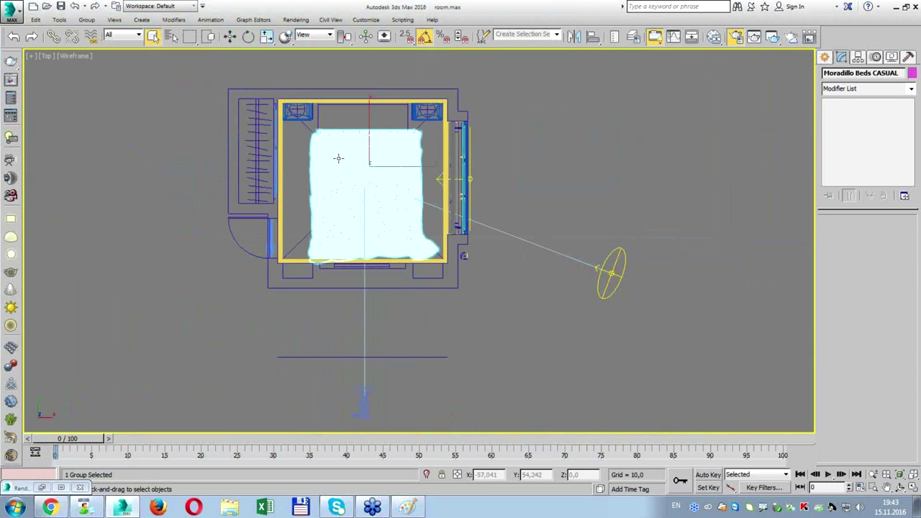
scroll(351, 226, up, 2)
key(w)
drag(386, 212, 387, 188)
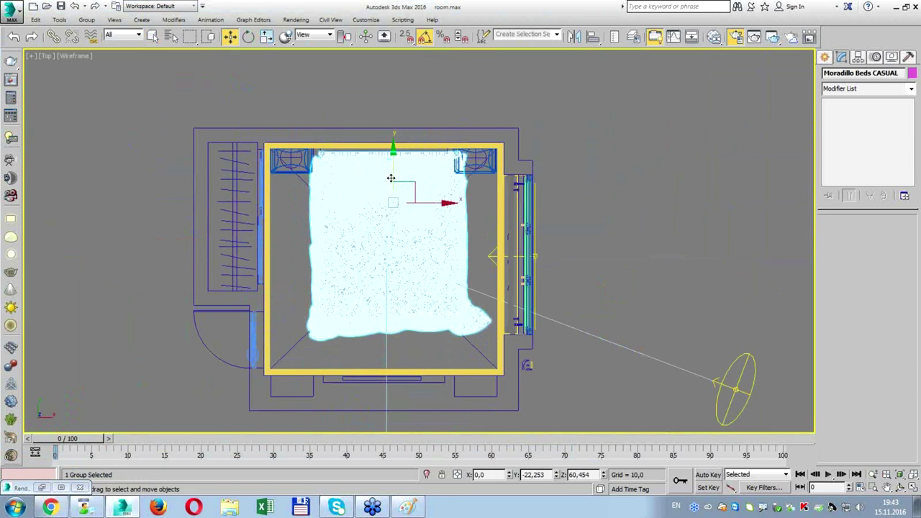
scroll(387, 189, up, 2)
key(r)
key(r)
mouse_move(417, 197)
mouse_down()
mouse_move(415, 208)
mouse_move(404, 182)
mouse_up()
Cancel a trial move and frame the bed in a maximized Top view.
key(w)
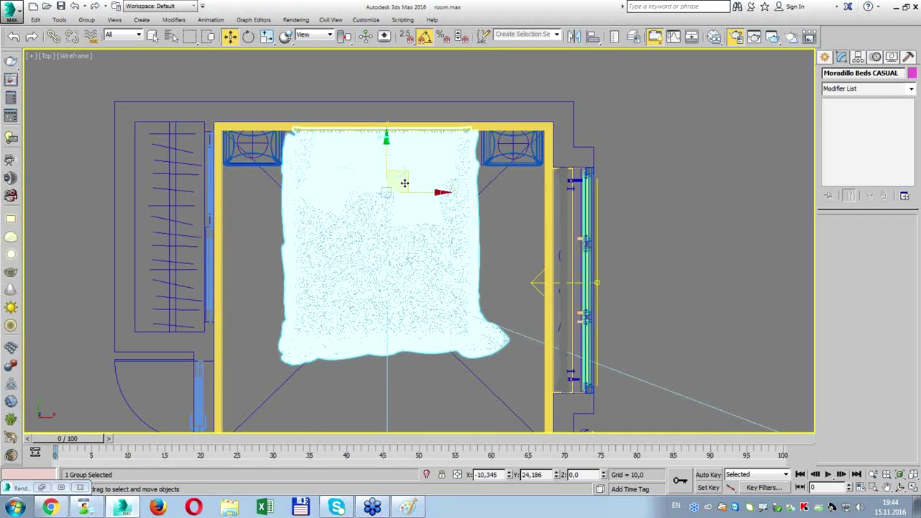
mouse_move(368, 352)
mouse_down()
mouse_move(195, 261)
mouse_move(150, 267)
mouse_move(279, 350)
mouse_up()
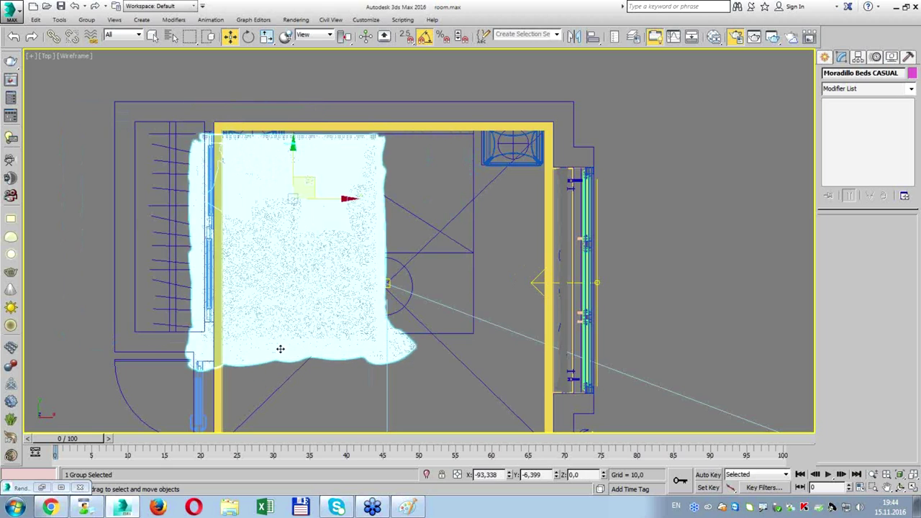
right_click(322, 358)
middle_drag(322, 358, 322, 266)
key(alt+w)
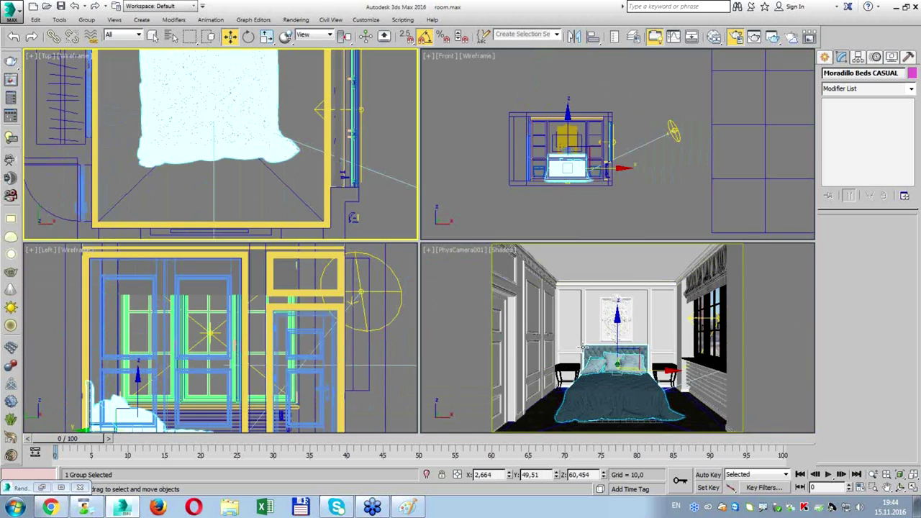
key(alt+w)
click(852, 89)
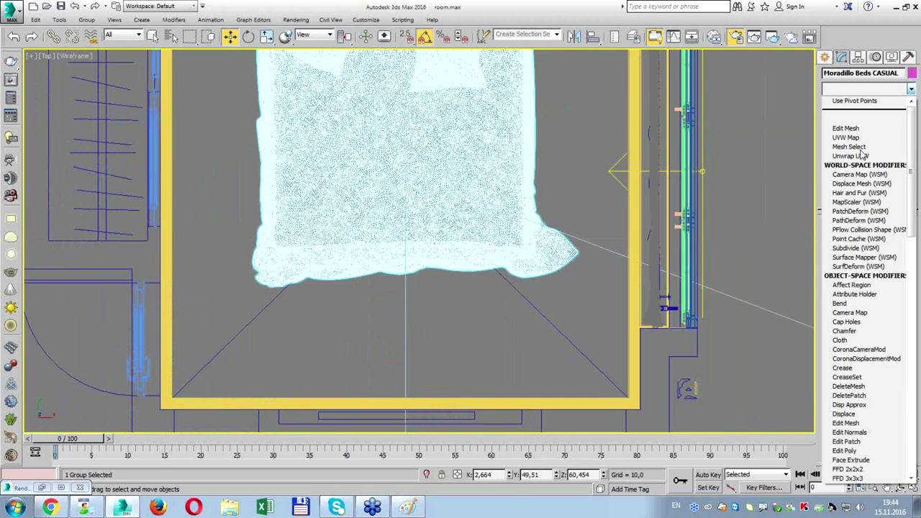
Add an Edit Mesh modifier to the bed and select vertices at the blanket's foot.
click(846, 128)
key(alt+w)
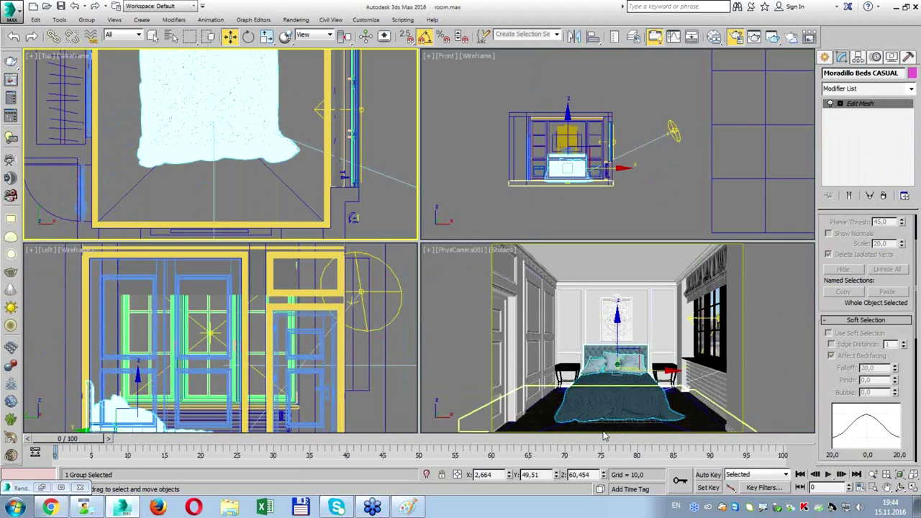
key(alt+w)
middle_drag(345, 407, 383, 226)
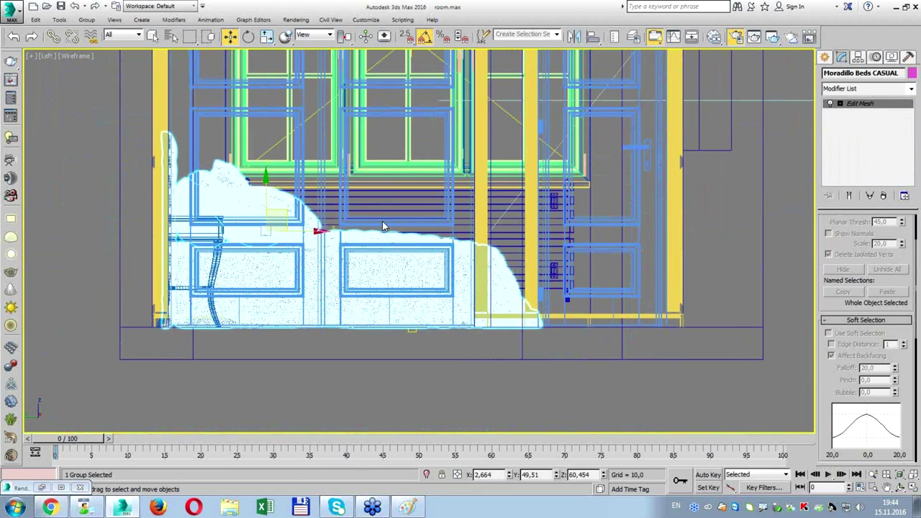
click(841, 104)
key(1)
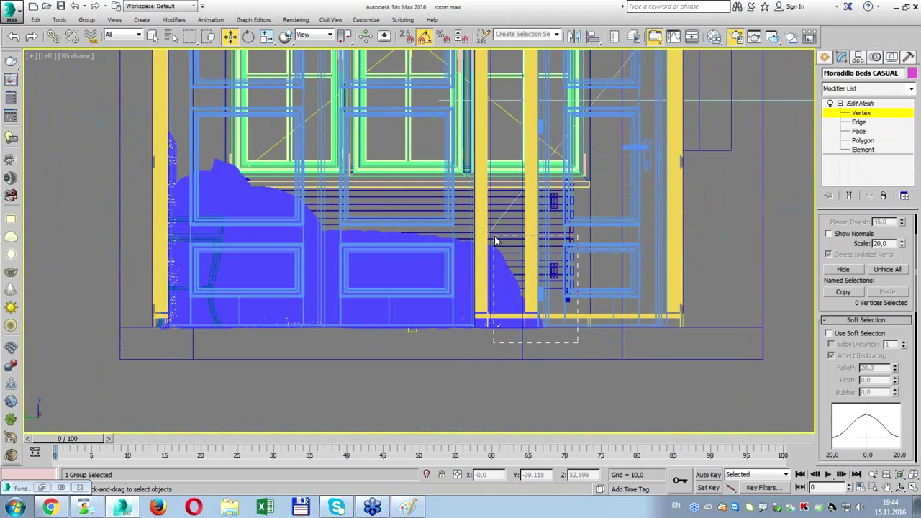
drag(495, 241, 496, 242)
drag(538, 304, 537, 302)
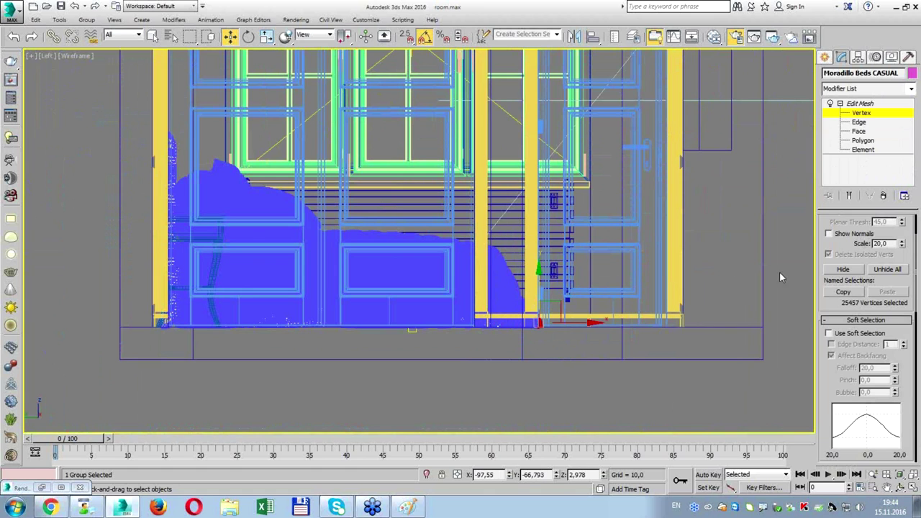
Select the blanket's bottom-edge vertices and enable Soft Selection with a wider falloff.
key(alt+w)
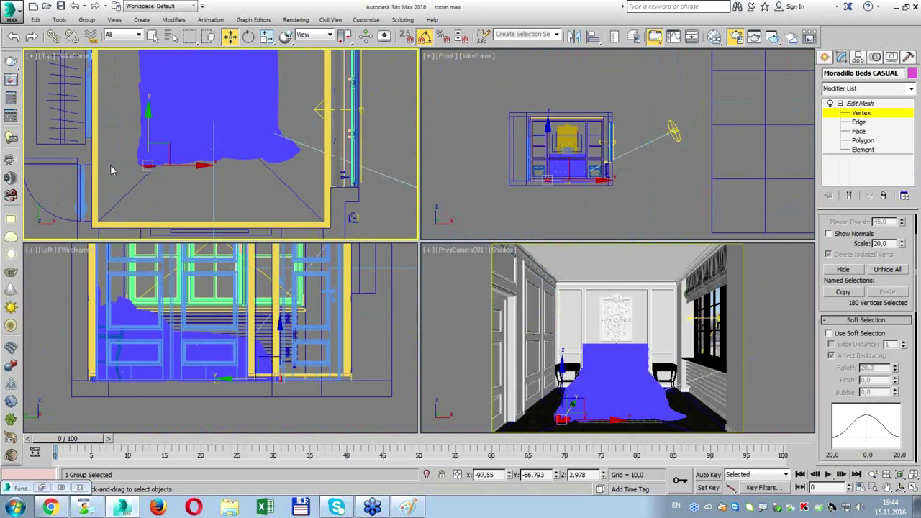
drag(90, 156, 283, 182)
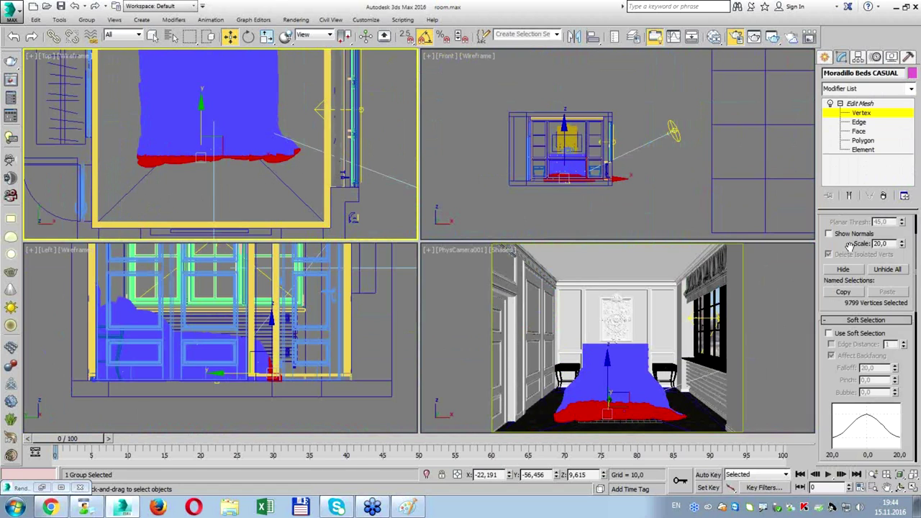
scroll(850, 245, up, 3)
click(854, 402)
mouse_move(895, 430)
mouse_down()
mouse_move(877, 277)
mouse_move(693, 154)
mouse_up()
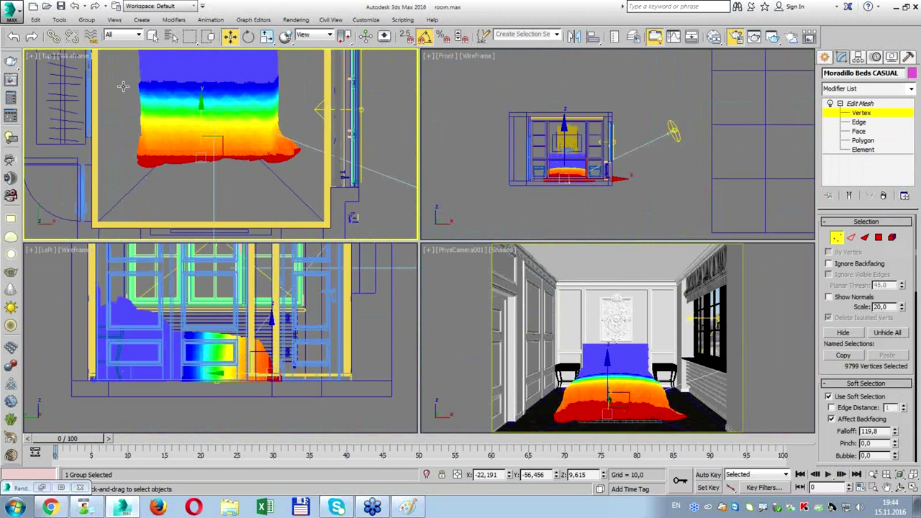
scroll(123, 86, up, 1)
drag(201, 108, 201, 109)
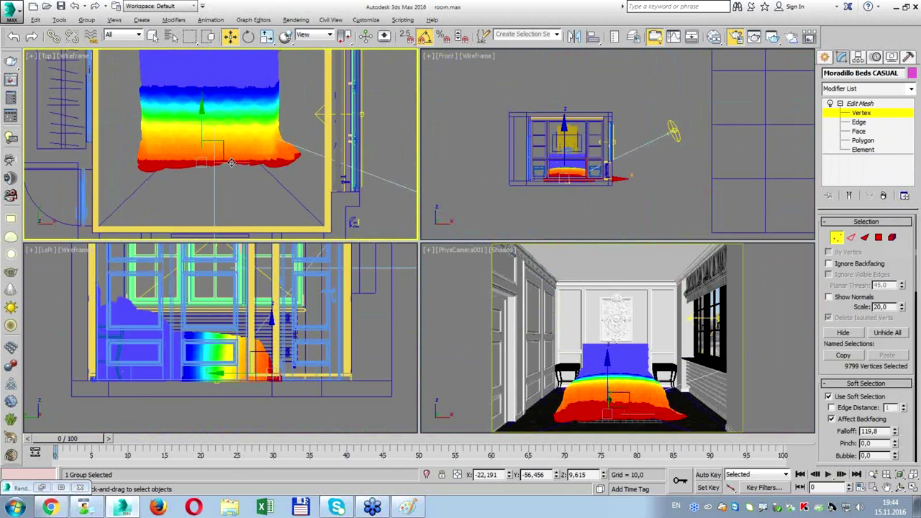
key(alt+w)
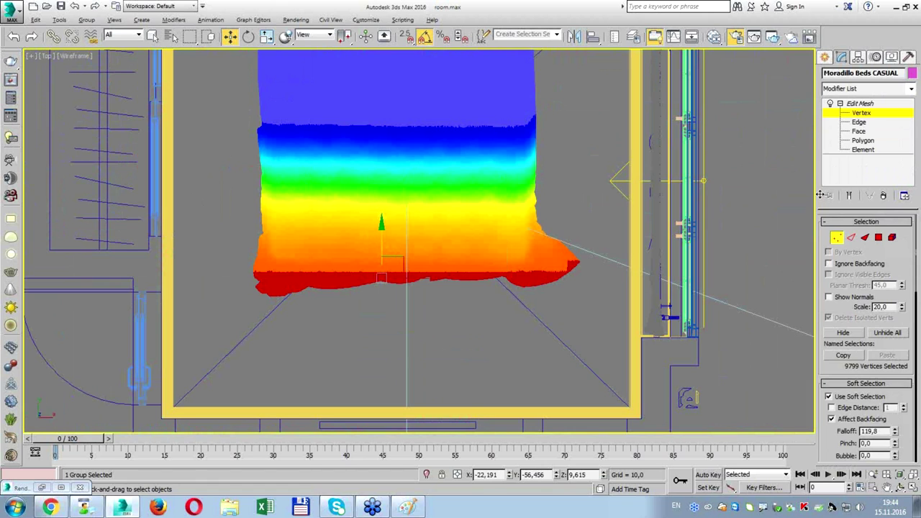
Reselect vertices along the blanket's lower edge and trial-raise them.
click(839, 240)
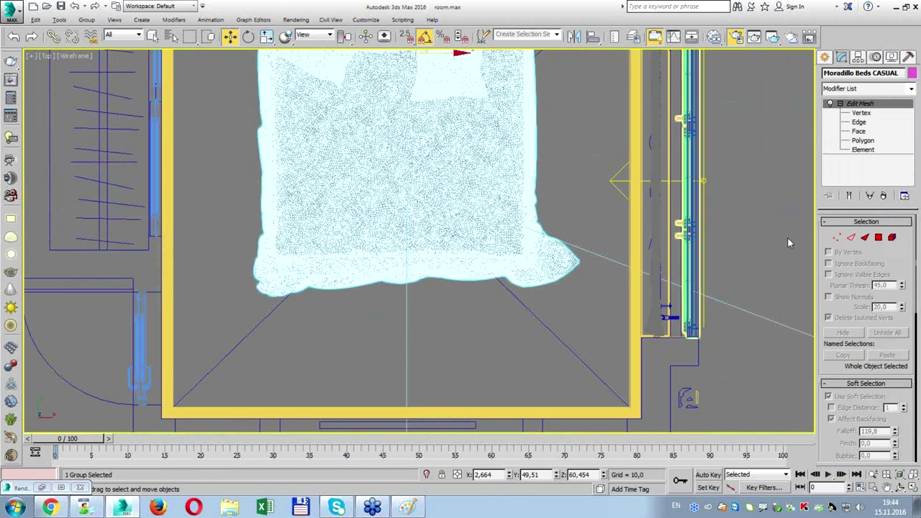
click(842, 239)
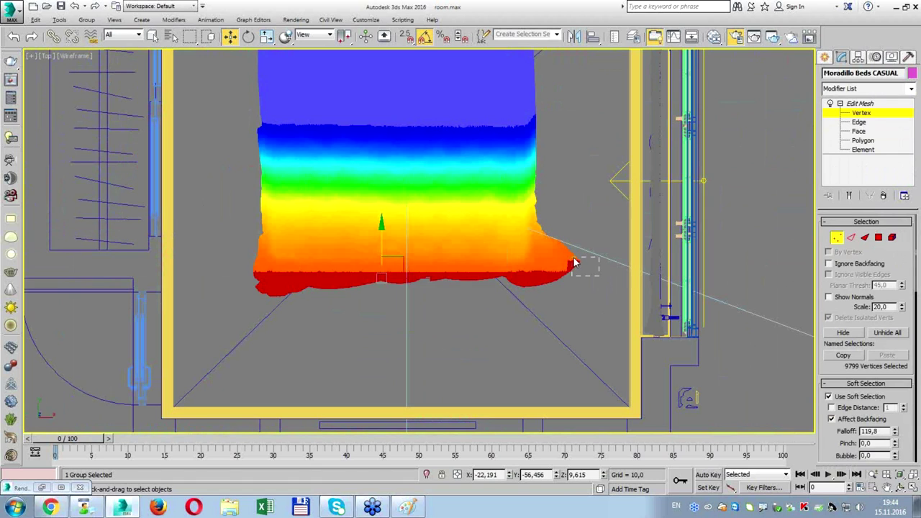
click(574, 264)
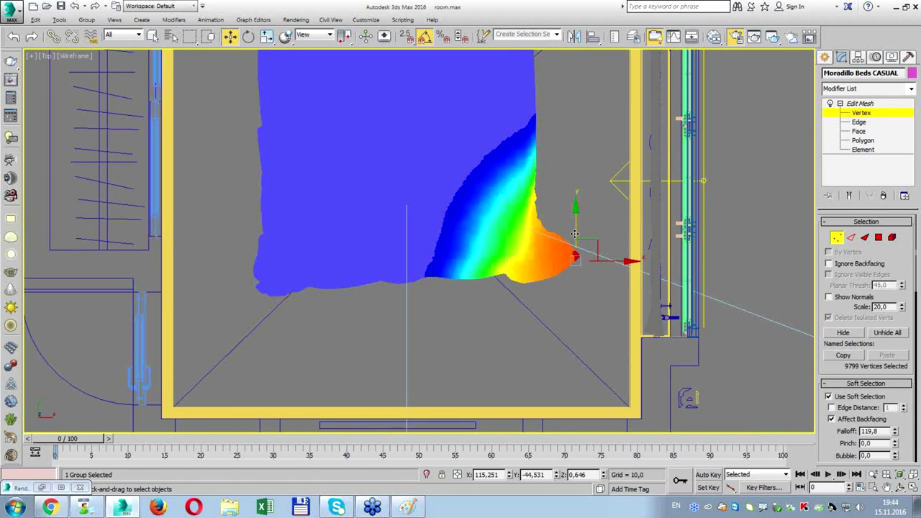
mouse_move(515, 297)
mouse_down()
mouse_move(340, 288)
mouse_move(314, 308)
mouse_move(255, 289)
mouse_move(366, 286)
mouse_move(393, 276)
mouse_move(430, 286)
mouse_move(411, 301)
mouse_up()
ctrl+click(432, 286)
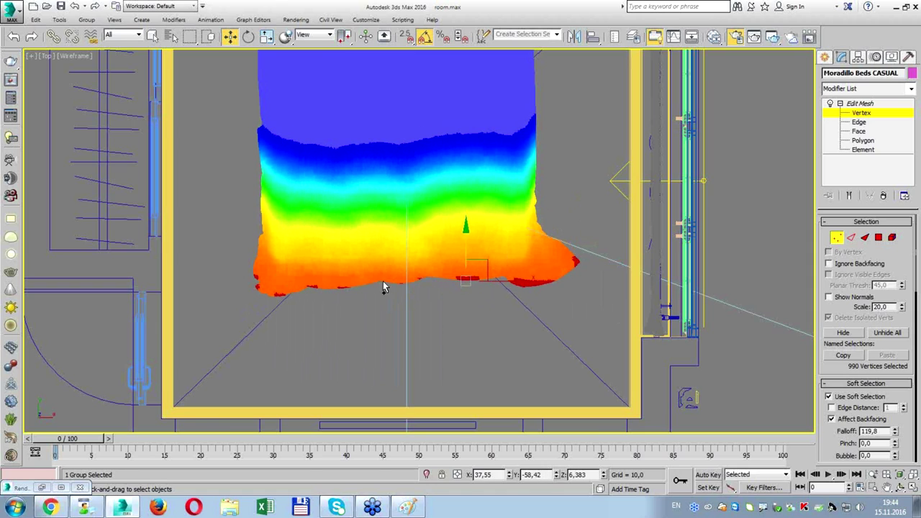
drag(449, 255, 448, 231)
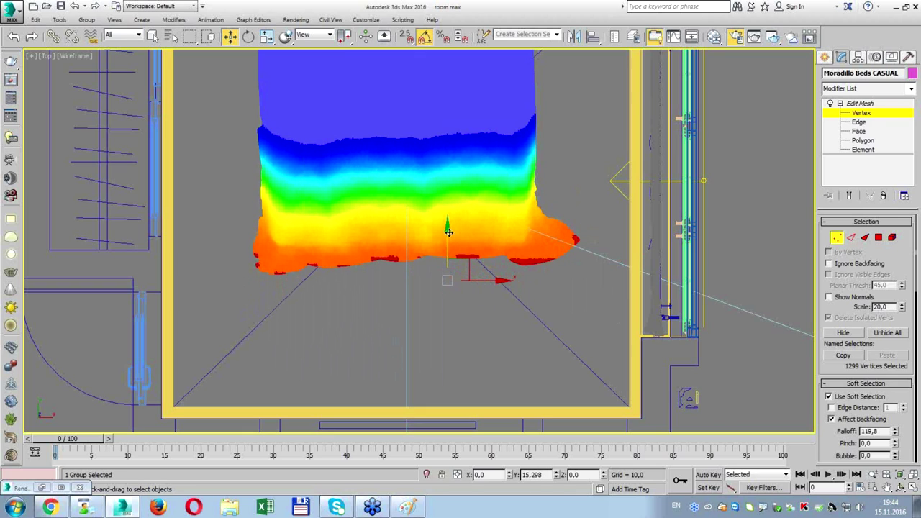
right_click(449, 231)
Widen the falloff to about 214, lift the blanket's lower edge, then deselect.
drag(896, 432, 890, 384)
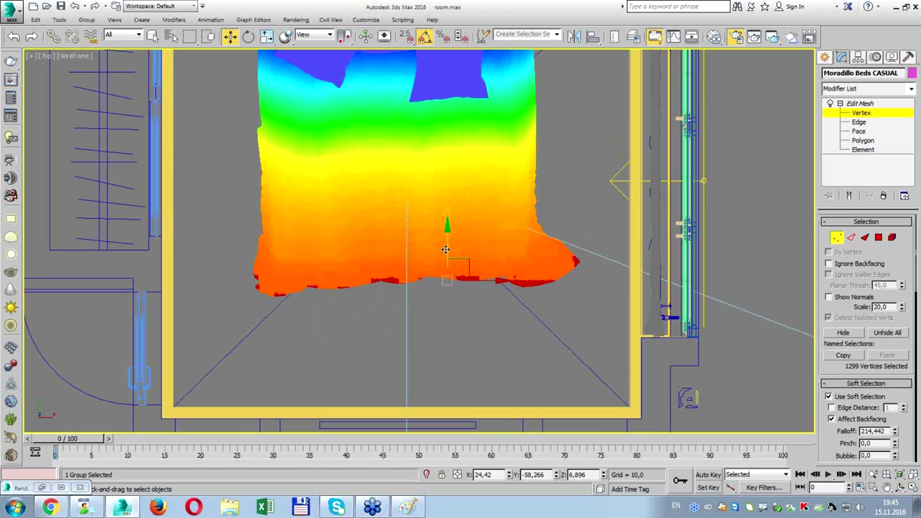
drag(446, 249, 449, 227)
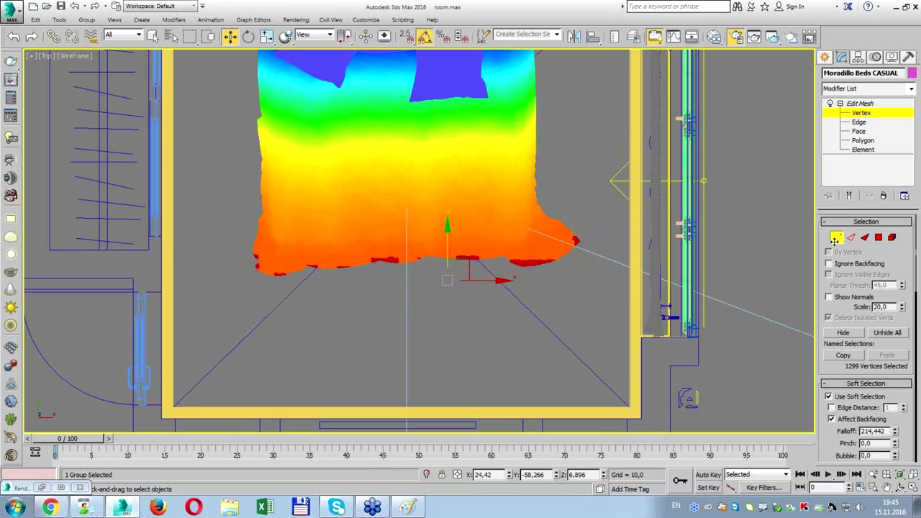
key(alt+w)
key(1)
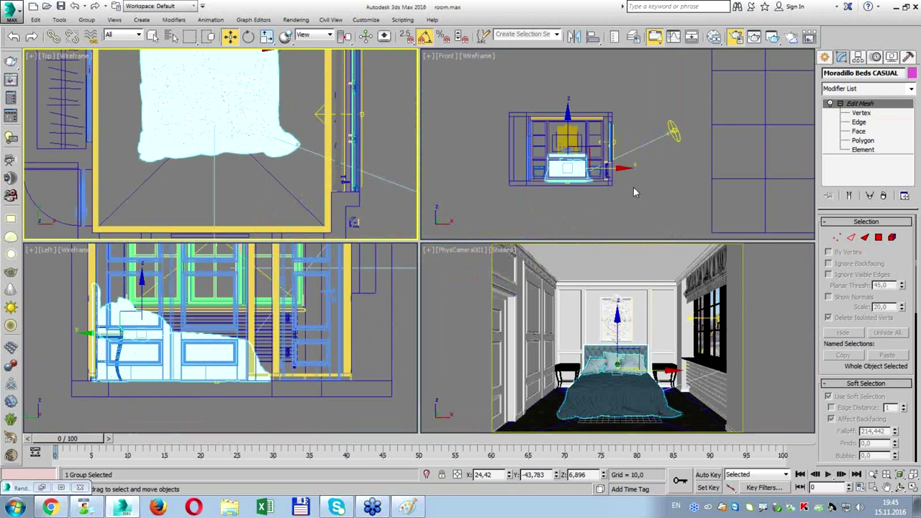
click(633, 191)
right_click(669, 322)
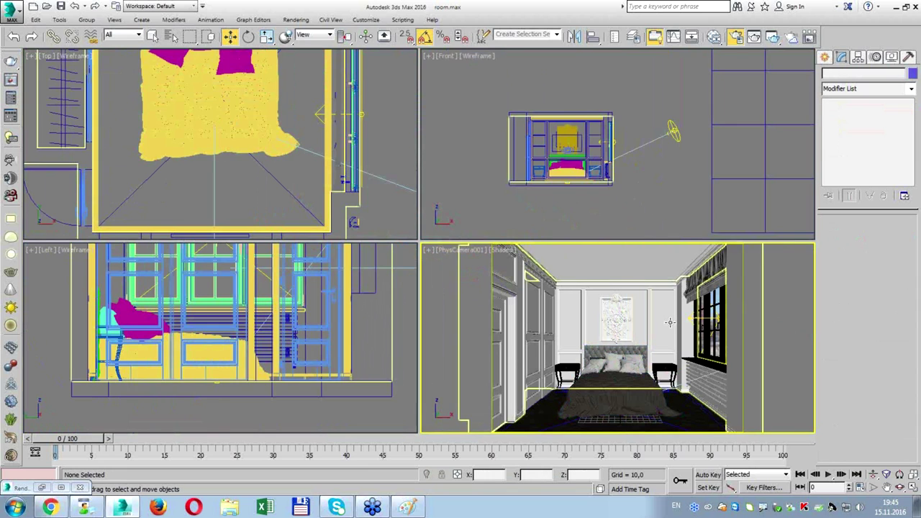
Open the bed group and lower its back frame slightly.
key(alt+w)
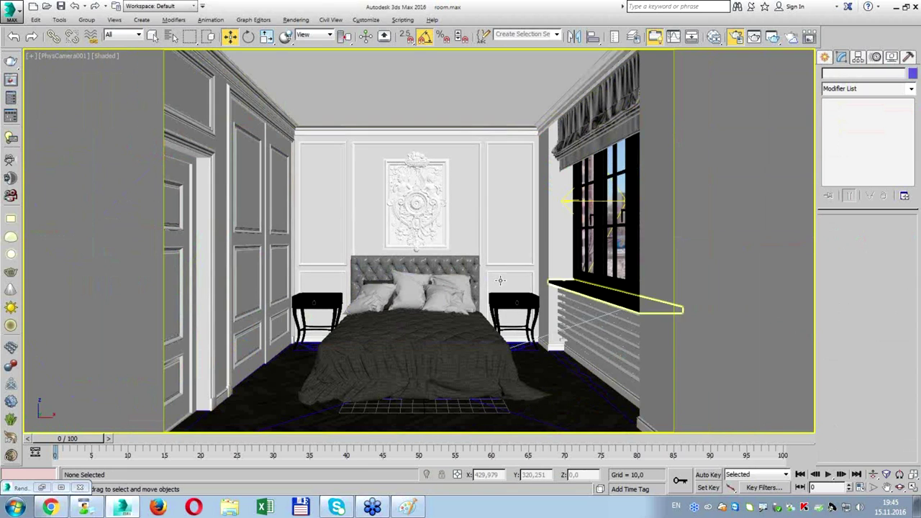
click(448, 274)
click(86, 19)
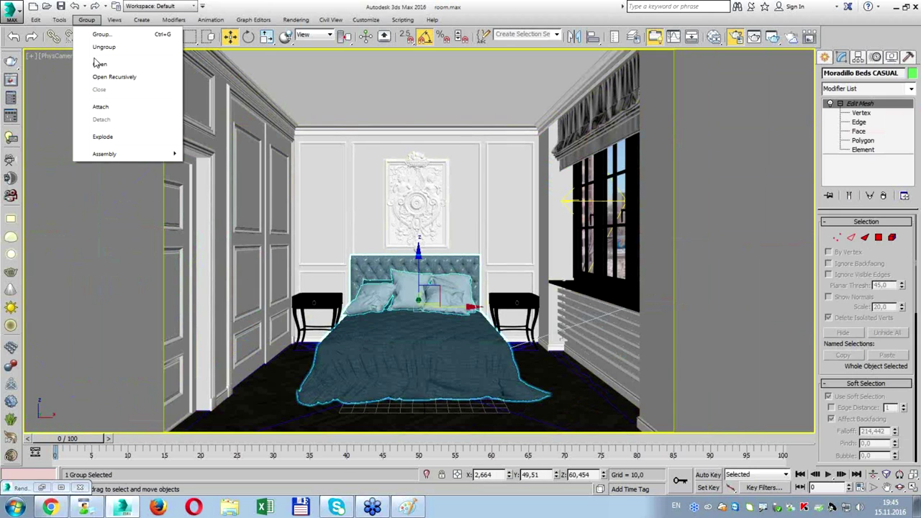
click(96, 63)
click(415, 284)
drag(415, 260, 421, 288)
Select the pillows, close the bed group, and open the application menu.
click(412, 284)
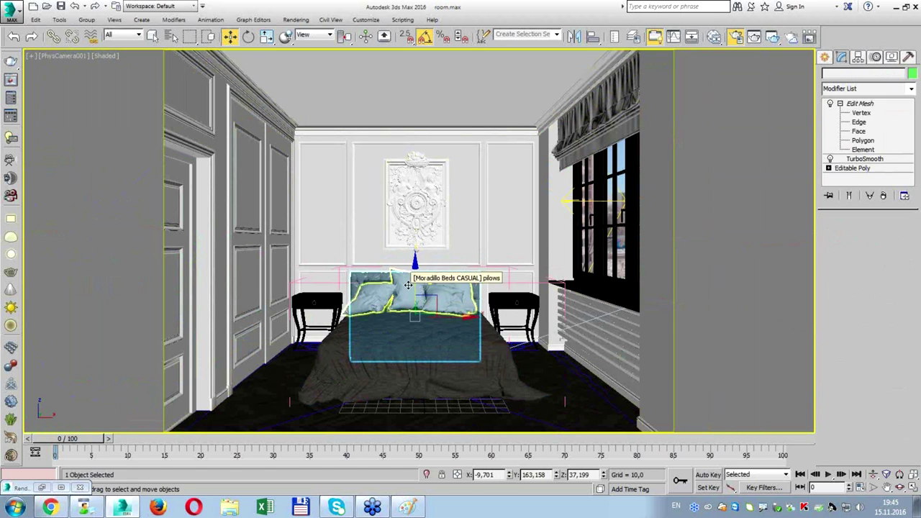
click(86, 20)
click(113, 90)
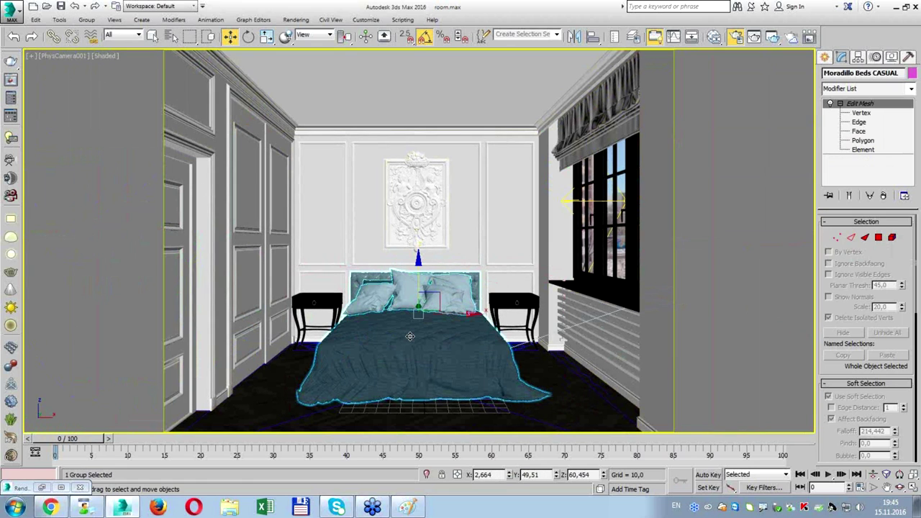
key(alt+w)
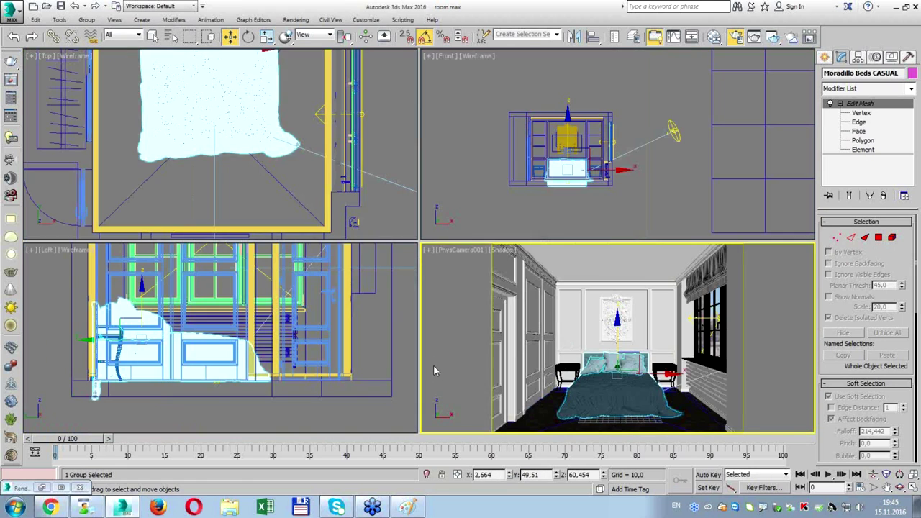
key(alt+w)
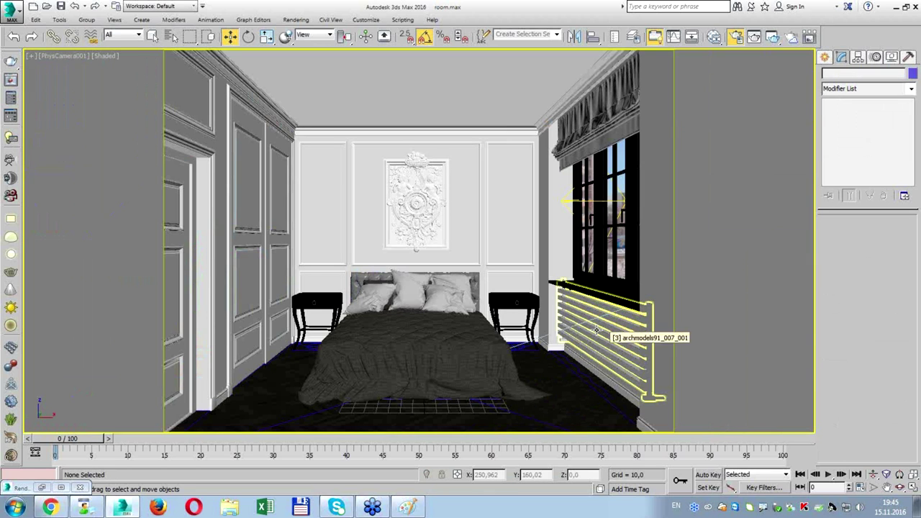
click(10, 12)
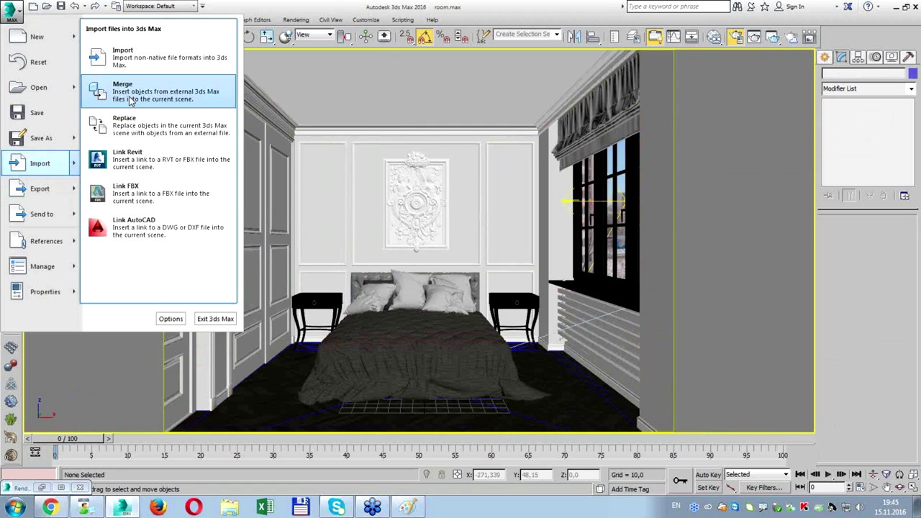
Merge the main lamp object from main lamp.max into the scene.
mouse_move(41, 163)
click(136, 121)
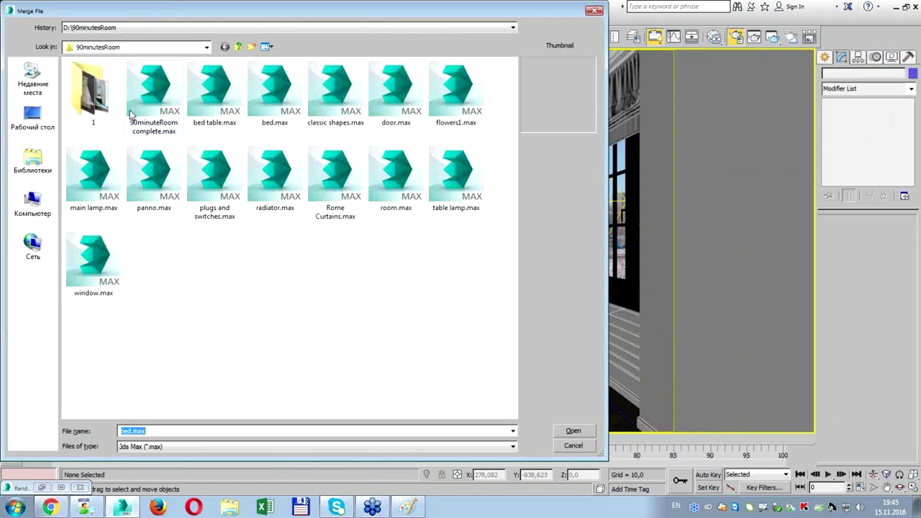
double_click(94, 173)
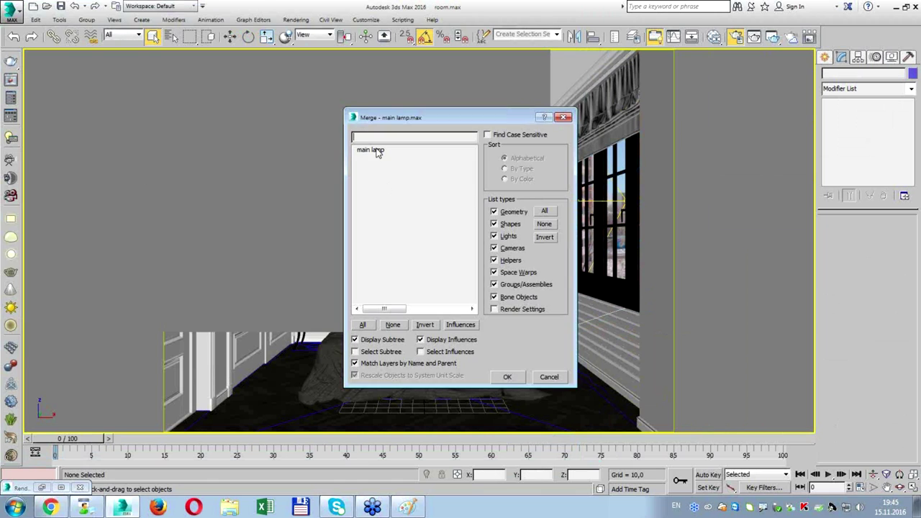
click(377, 151)
double_click(377, 151)
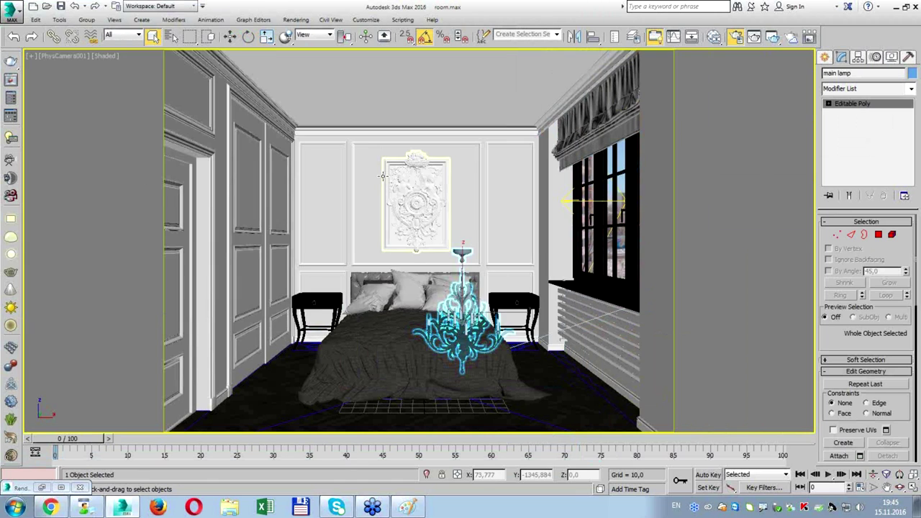
Frame the room in the enlarged Top view and hide the bed.
key(alt+w)
middle_click(381, 182)
key(alt+w)
middle_drag(292, 180, 304, 234)
scroll(370, 230, down, 2)
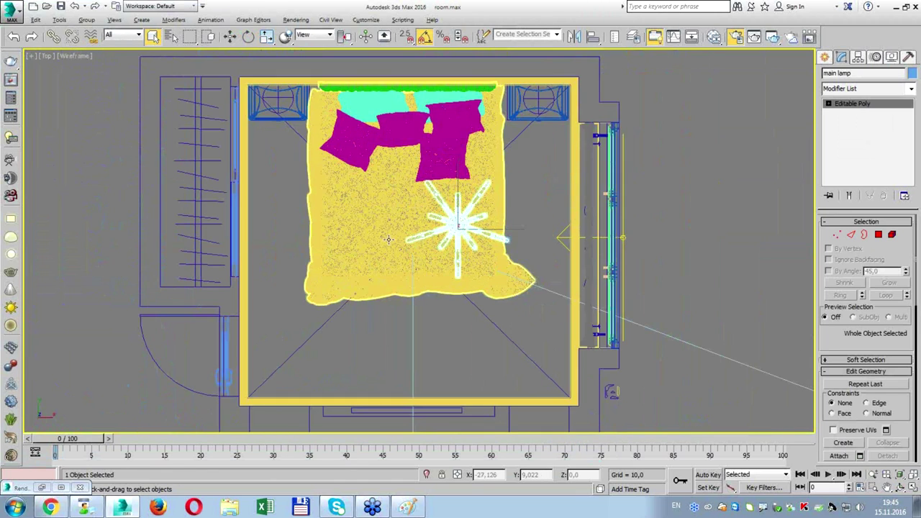
click(370, 231)
right_click(368, 227)
click(389, 196)
Move the chandelier to the room's centre in Top view, then maximize the Front view.
click(461, 220)
key(w)
drag(462, 220, 434, 230)
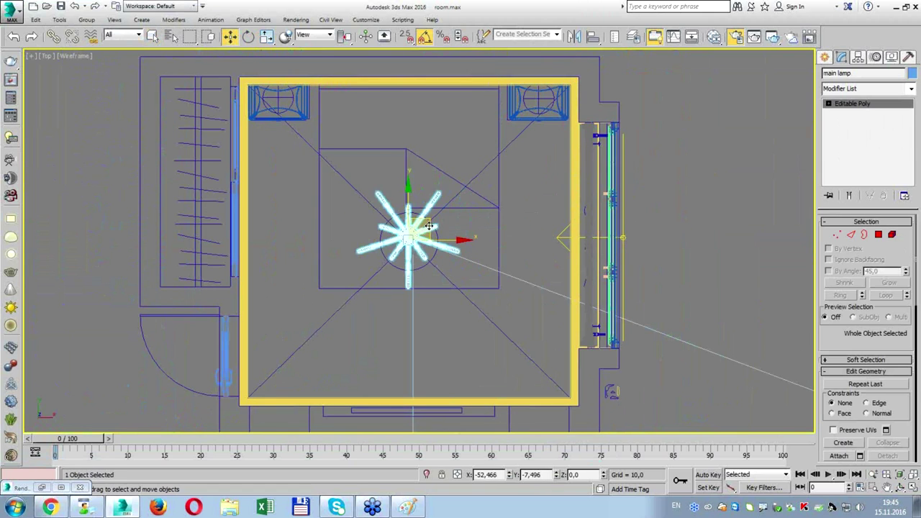
key(alt+w)
right_click(539, 186)
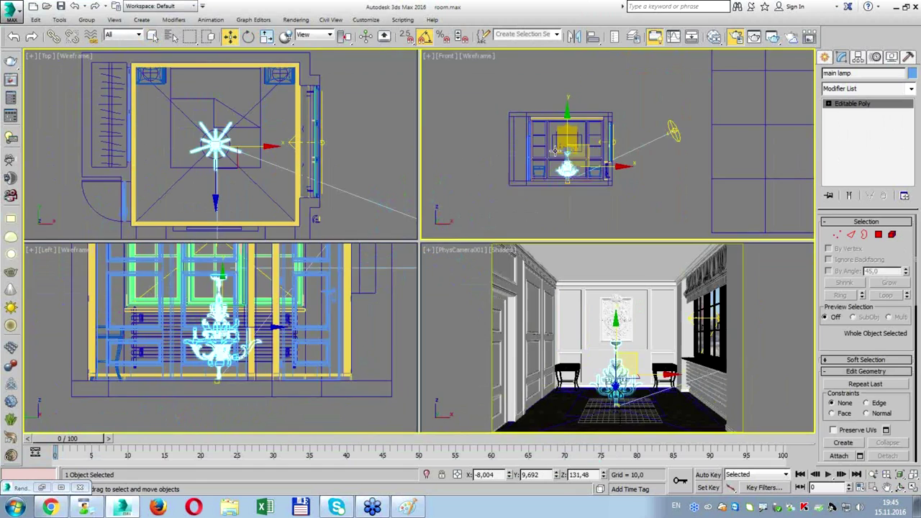
key(alt+w)
Align the chandelier on Y only, its Maximum to the ceiling's Minimum.
key(alt+a)
scroll(307, 178, up, 3)
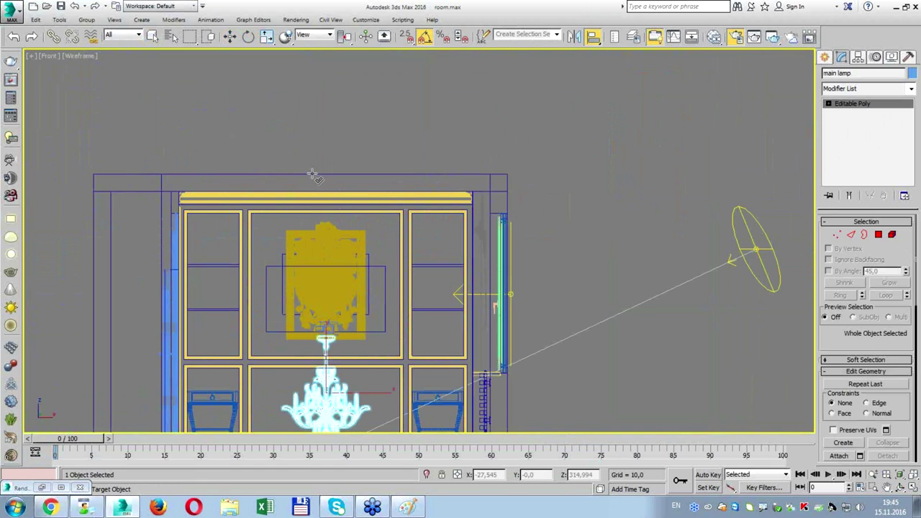
click(314, 177)
click(452, 180)
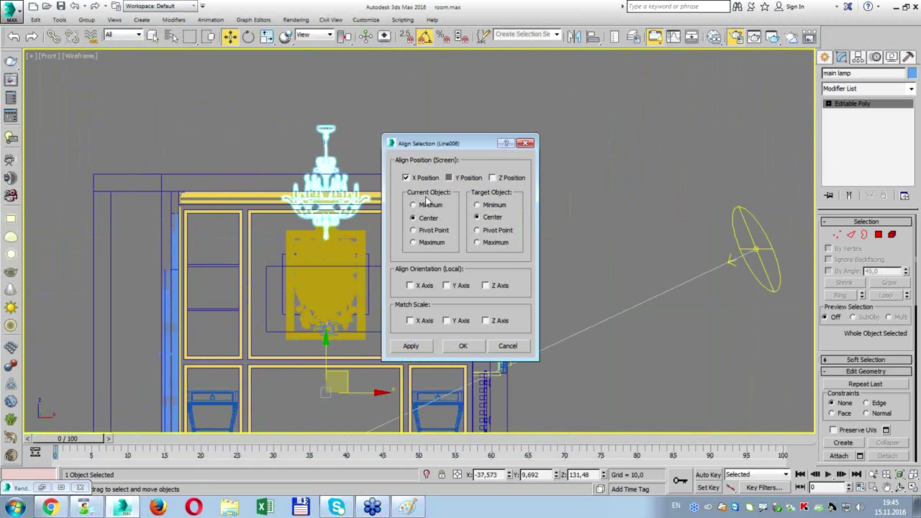
click(413, 243)
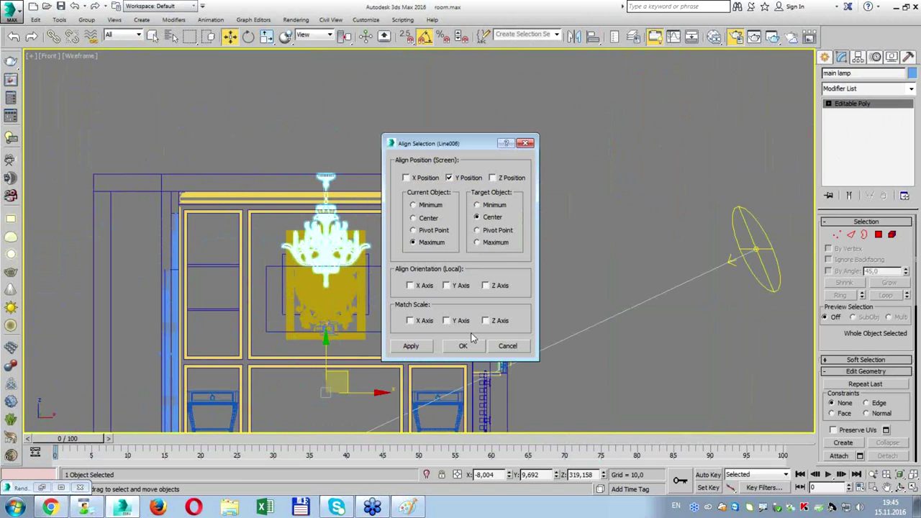
click(432, 207)
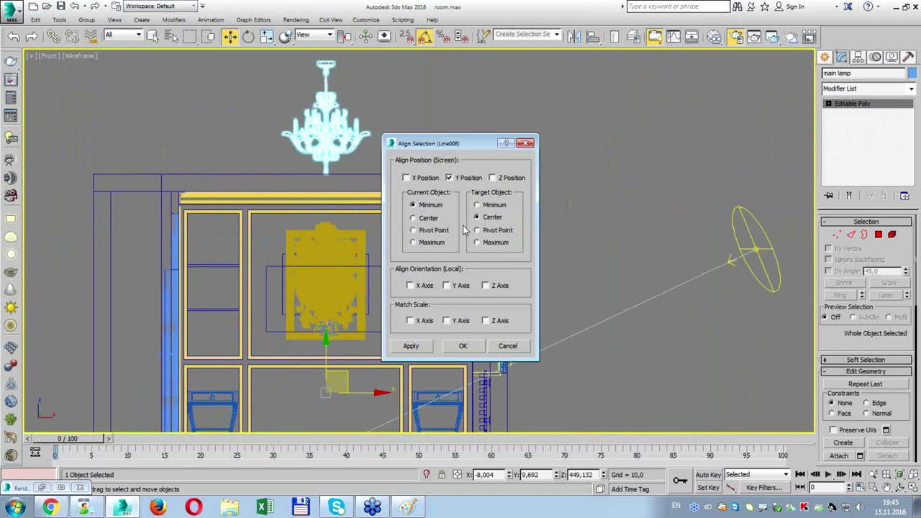
click(435, 245)
click(482, 206)
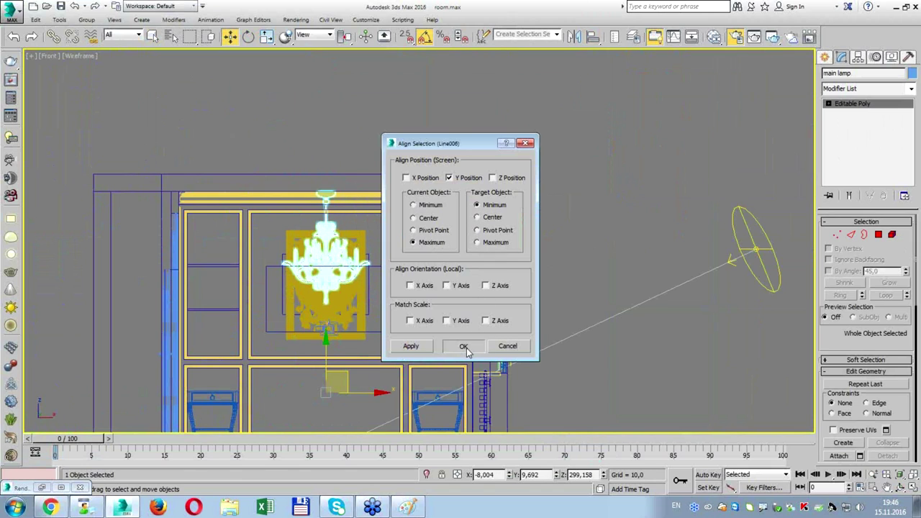
click(466, 350)
Zoom to check the hung chandelier, restore the enlarged camera view, and open a file browser.
key(z)
scroll(467, 353, up, 3)
scroll(466, 352, down, 5)
key(alt+w)
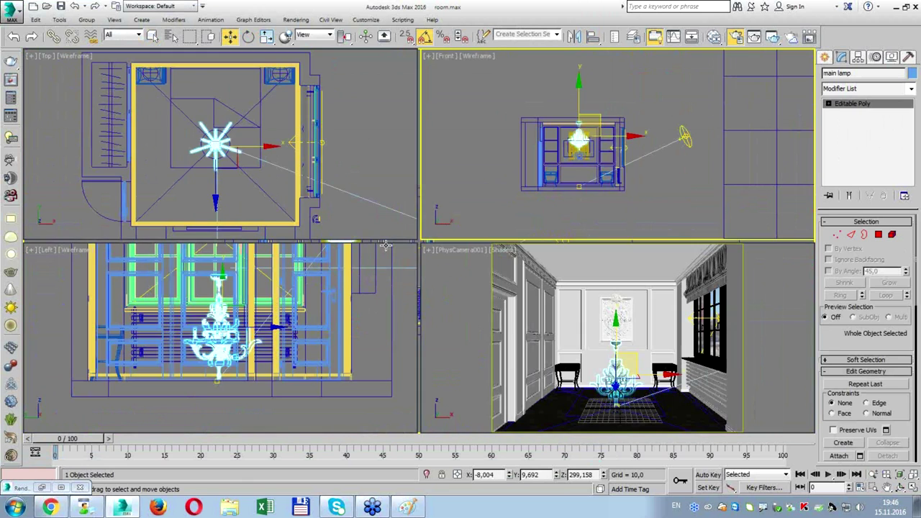
key(alt+w)
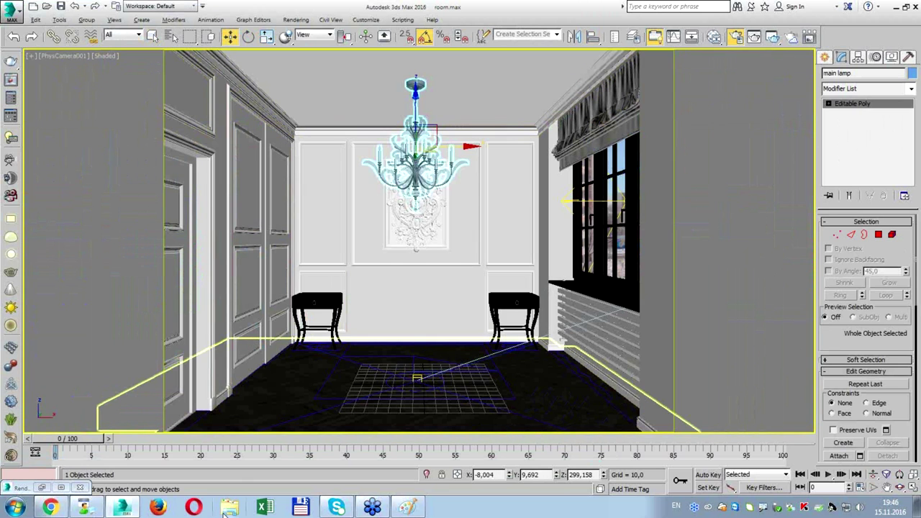
click(228, 509)
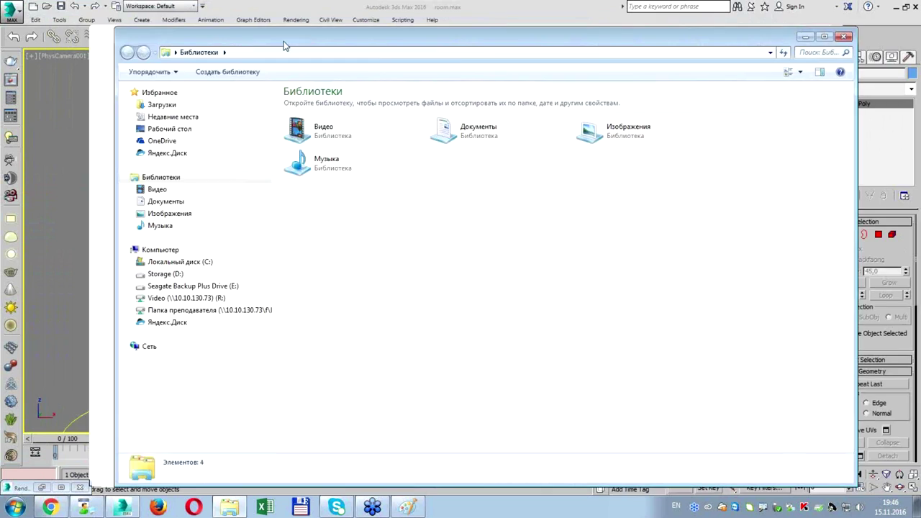
Browse to Storage (D:) > 90minutesRoom and drag table lamp.max into 3ds Max.
drag(214, 36, 669, 45)
click(546, 274)
double_click(708, 183)
mouse_move(794, 40)
mouse_down()
mouse_move(623, 36)
mouse_move(677, 44)
mouse_up()
click(764, 325)
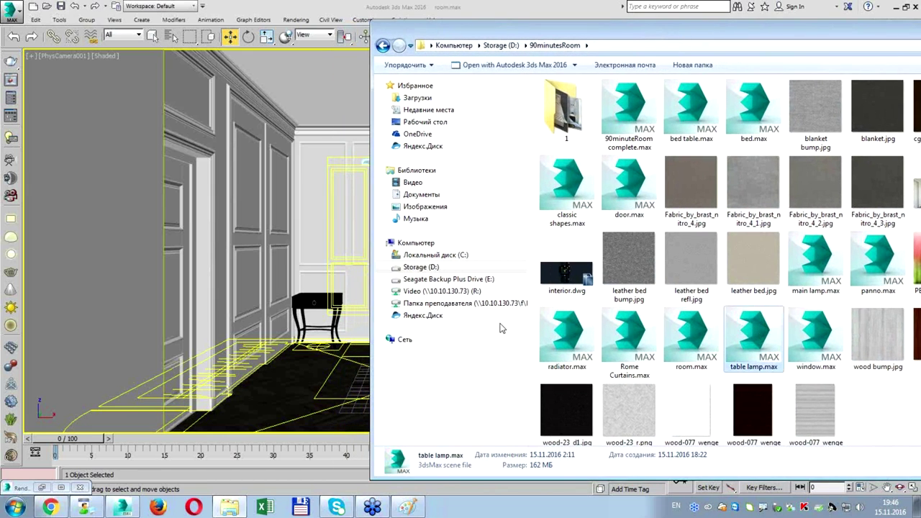
drag(316, 374, 324, 380)
Merge the dropped table lamp.max file, auto-renaming the duplicate walls material.
click(331, 388)
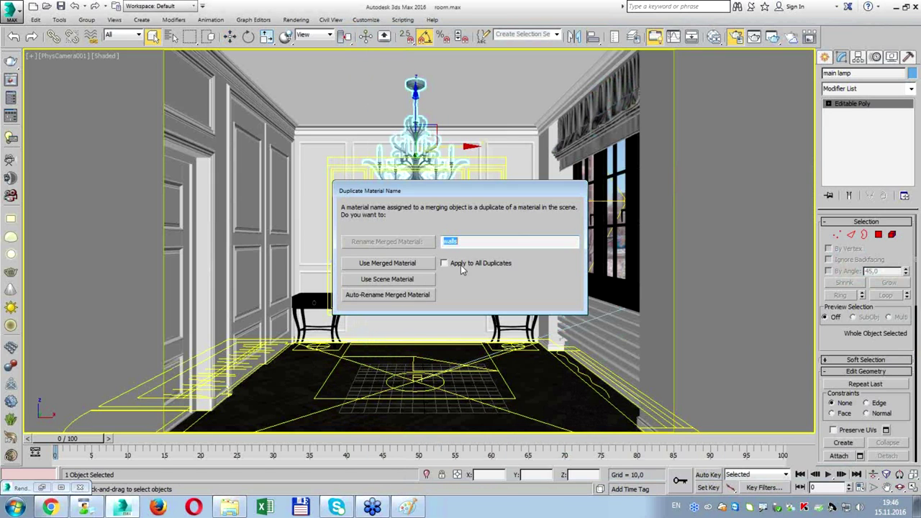
click(410, 298)
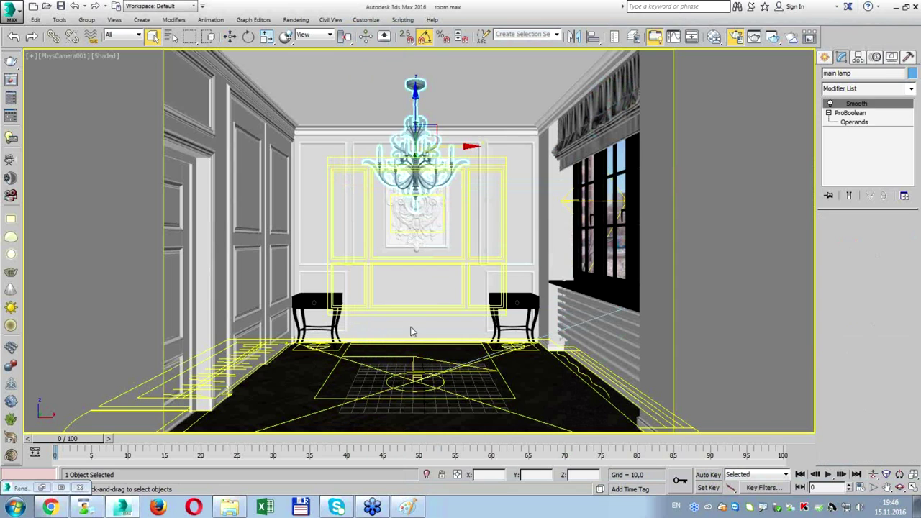
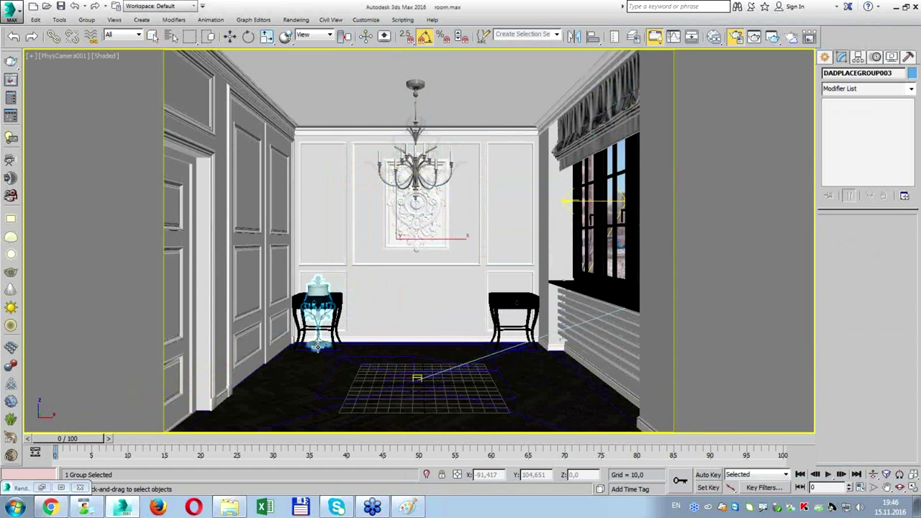
Place the merged table lamp on the left bedside table and nudge it into position.
click(317, 346)
key(alt+w)
key(alt+w)
key(w)
scroll(391, 243, up, 3)
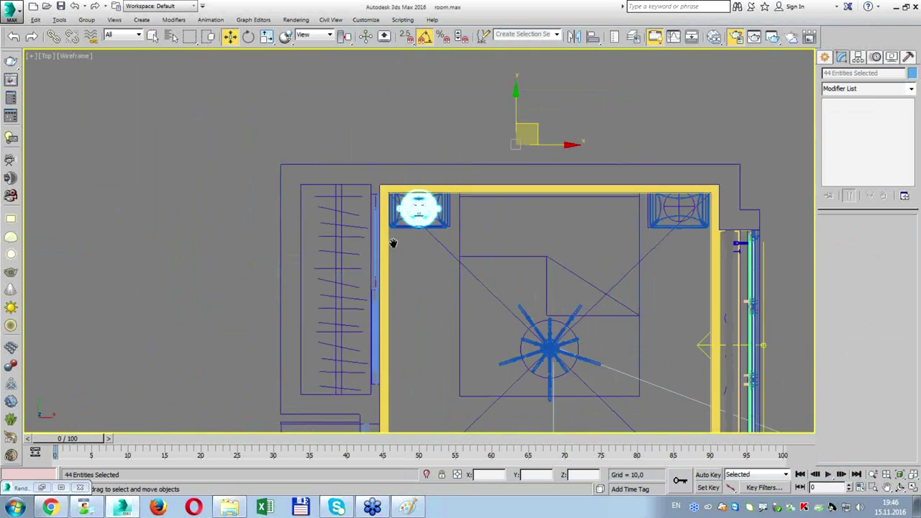
scroll(434, 208, up, 3)
drag(411, 223, 409, 227)
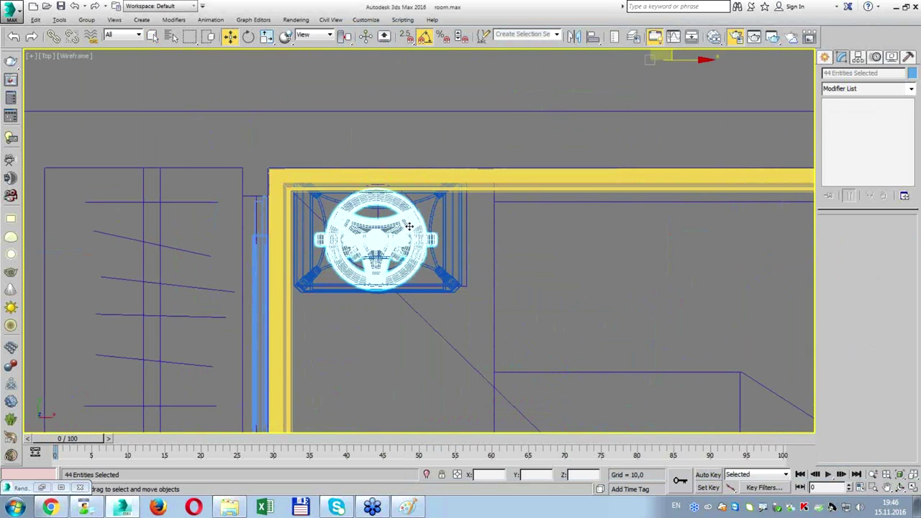
Turn on Affect Pivot Only and group the lamp's parts as Group037.
click(856, 61)
click(863, 128)
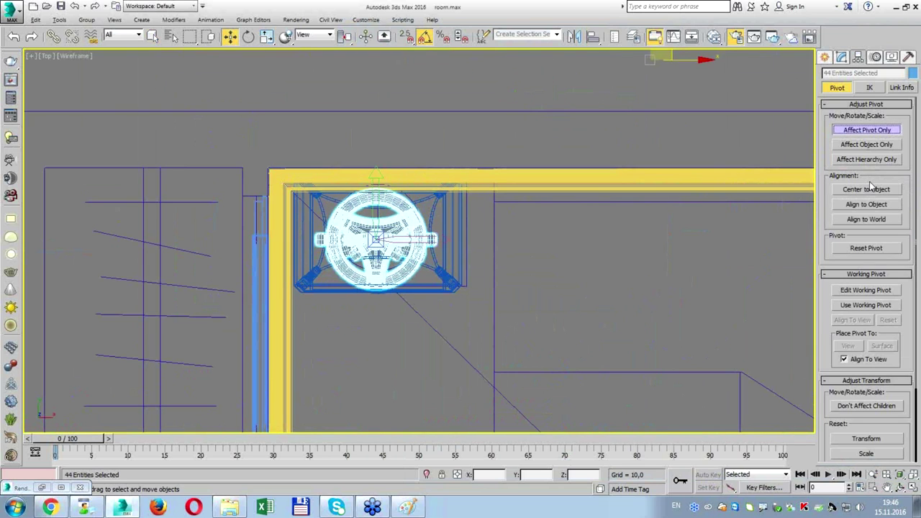
click(86, 19)
click(99, 35)
click(472, 272)
In the Front view, align Group037 to beds table 001 on the Y axis.
key(alt+w)
right_click(617, 226)
key(alt+w)
key(z)
key(alt+a)
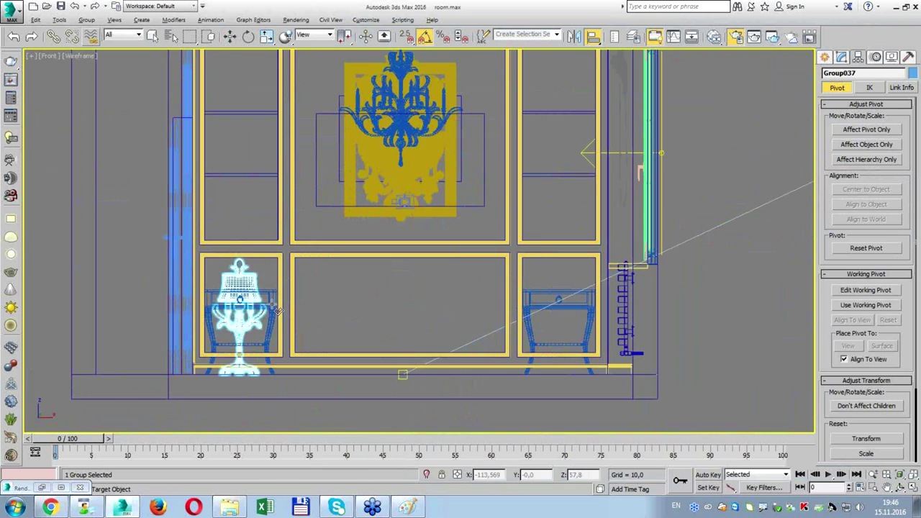
click(270, 305)
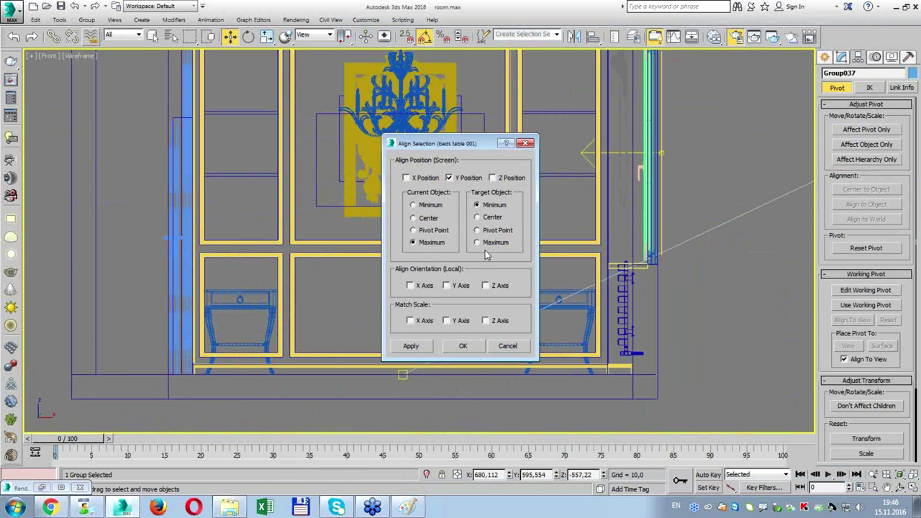
click(463, 345)
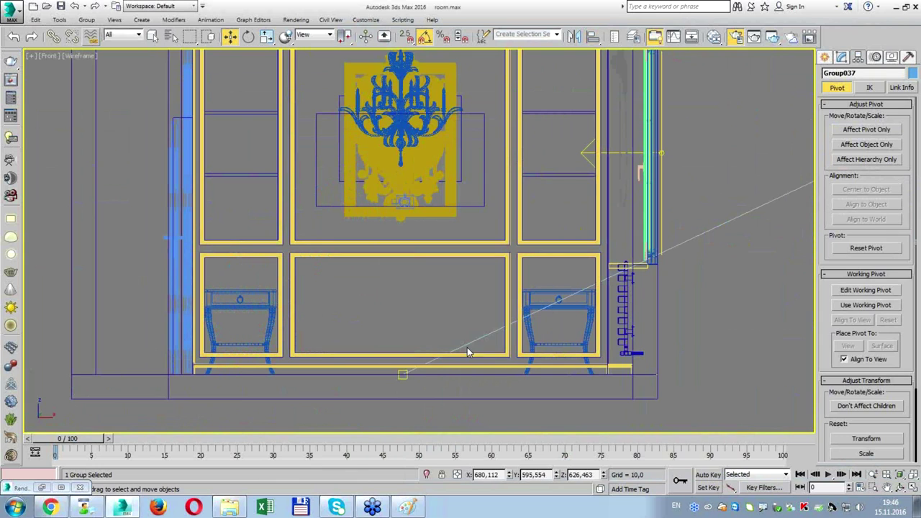
scroll(460, 216, down, 2)
scroll(457, 209, down, 5)
Undo the alignment so the lamp group drops back beside the left bedside table.
scroll(457, 207, up, 3)
key(ctrl+z)
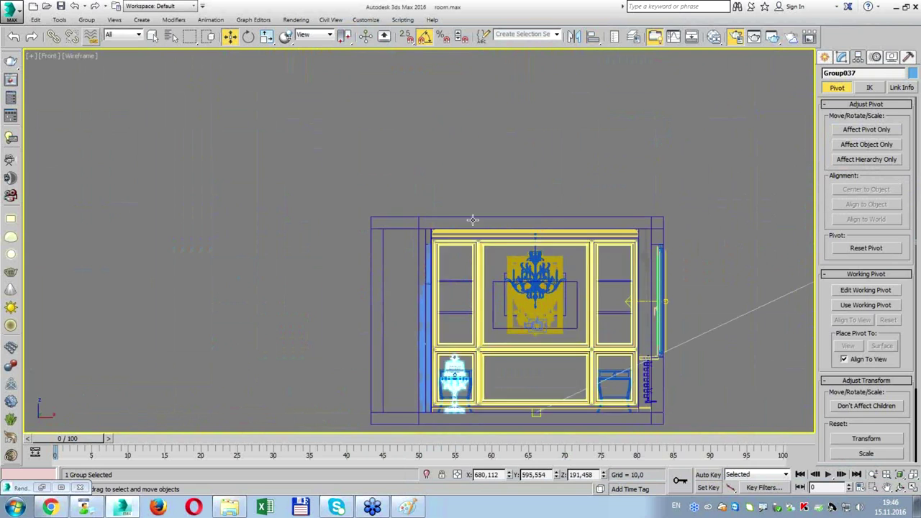
scroll(360, 244, down, 2)
scroll(305, 264, down, 4)
scroll(306, 265, up, 8)
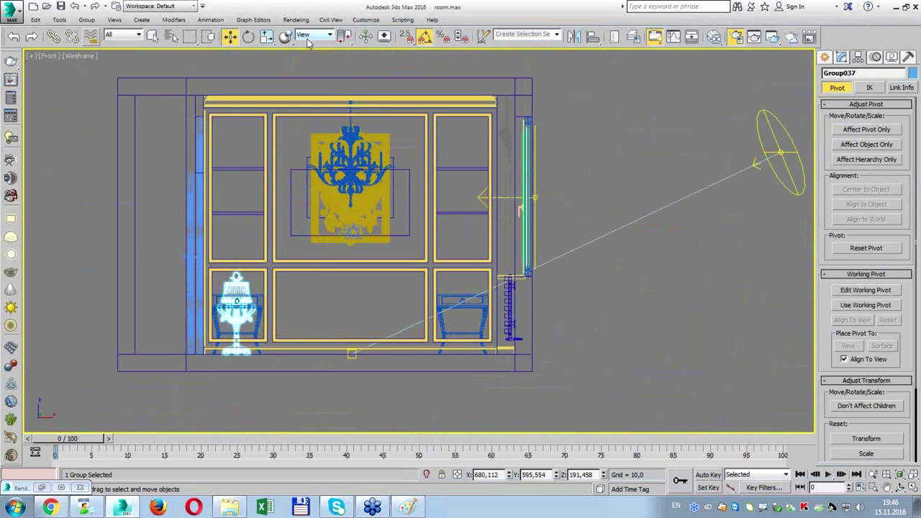
drag(344, 37, 345, 51)
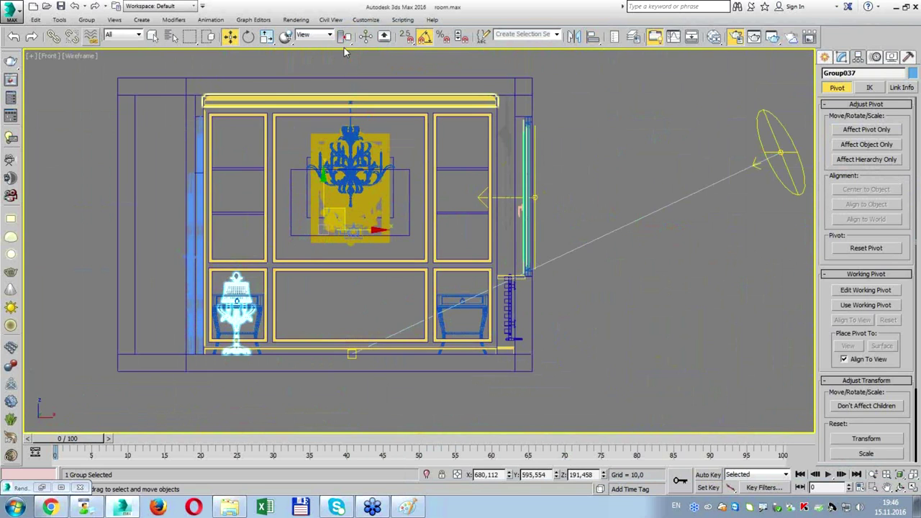
drag(344, 37, 344, 72)
scroll(471, 140, down, 5)
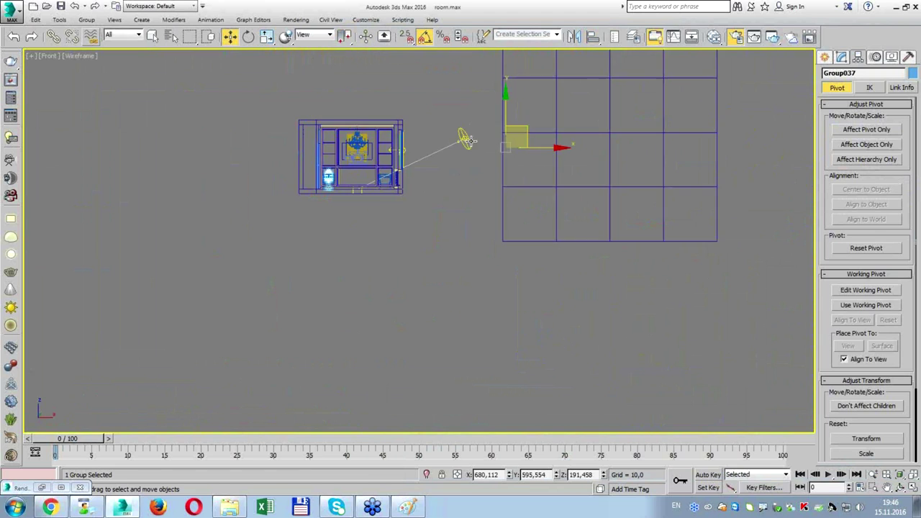
scroll(503, 156, up, 2)
right_click(440, 178)
click(507, 173)
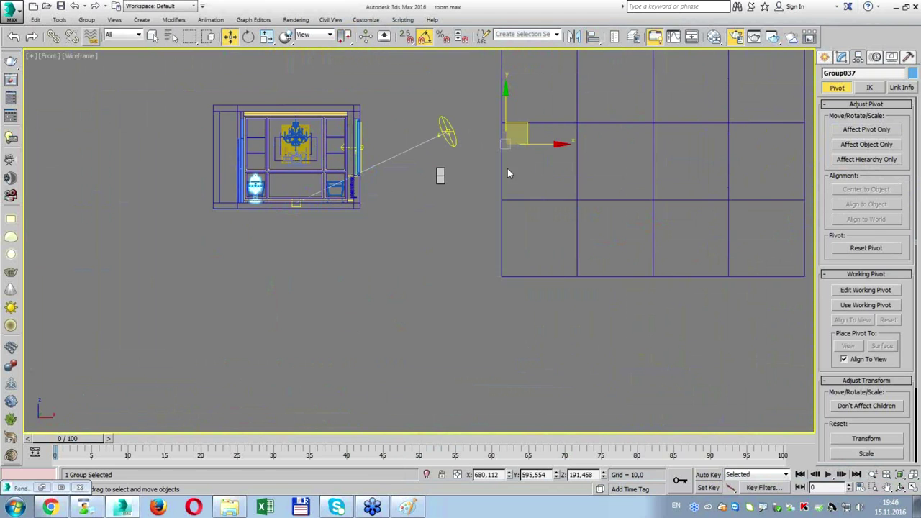
scroll(426, 218, up, 2)
scroll(425, 208, down, 3)
scroll(401, 199, down, 1)
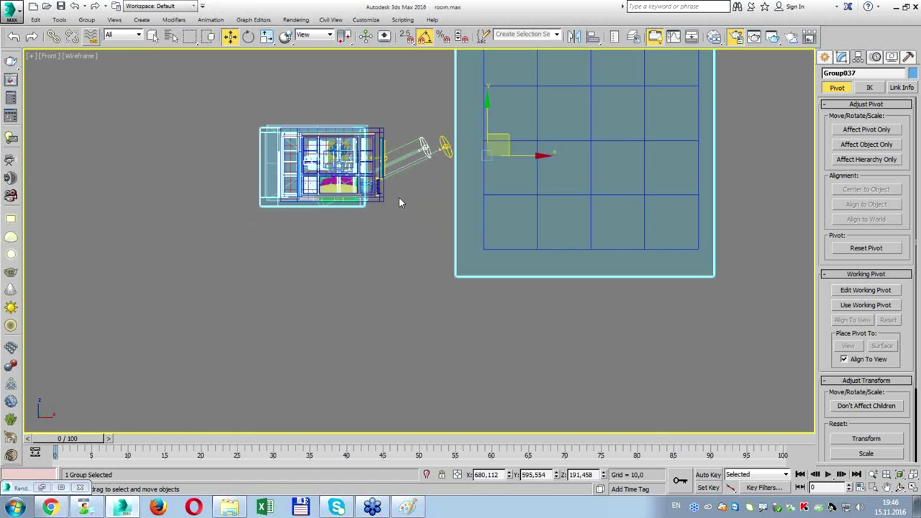
scroll(428, 214, down, 2)
Use Hide Unselected to show only the lamp group in a maximized Front view.
key(alt+w)
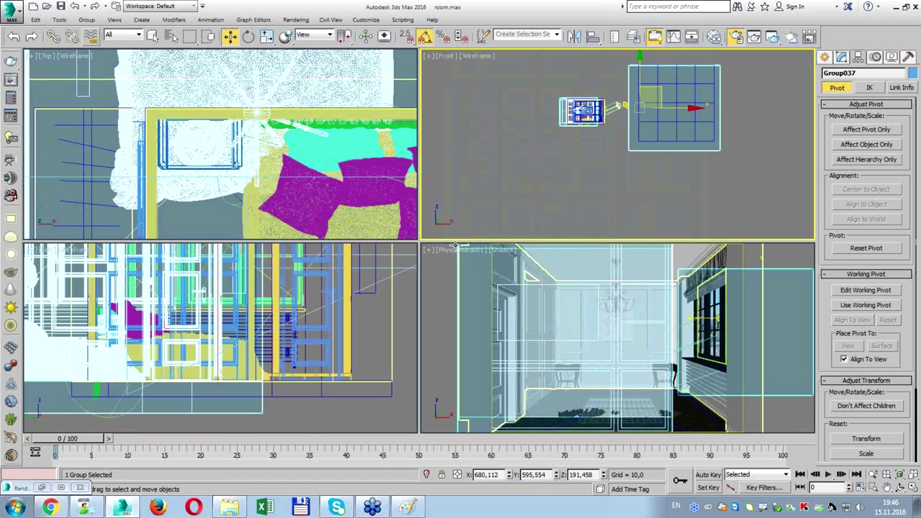
click(454, 244)
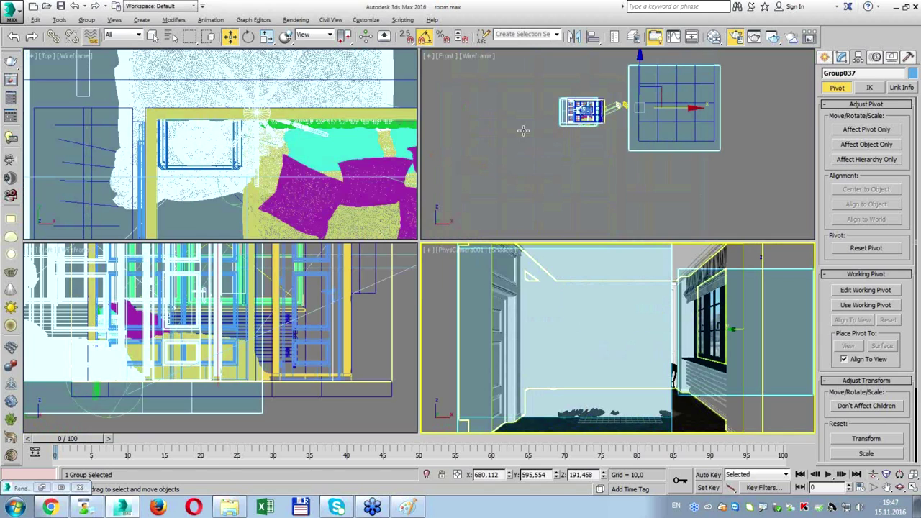
click(598, 121)
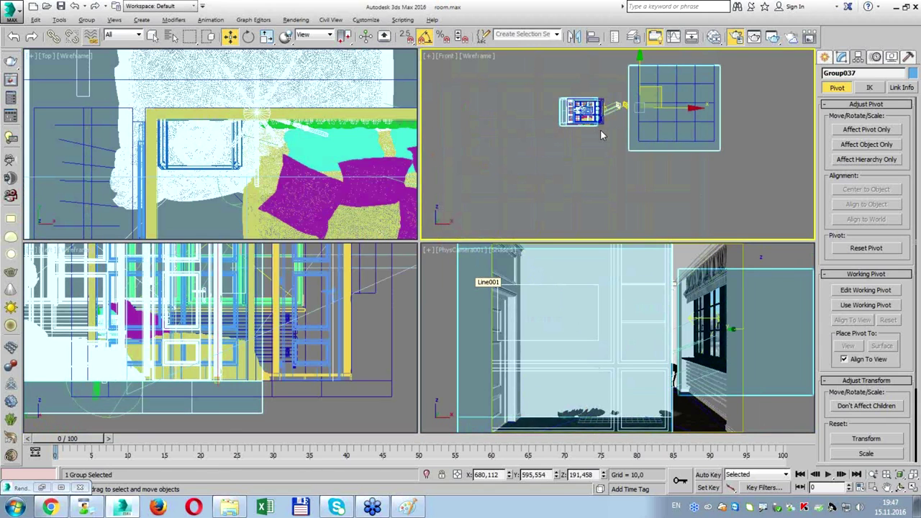
right_click(582, 130)
click(610, 89)
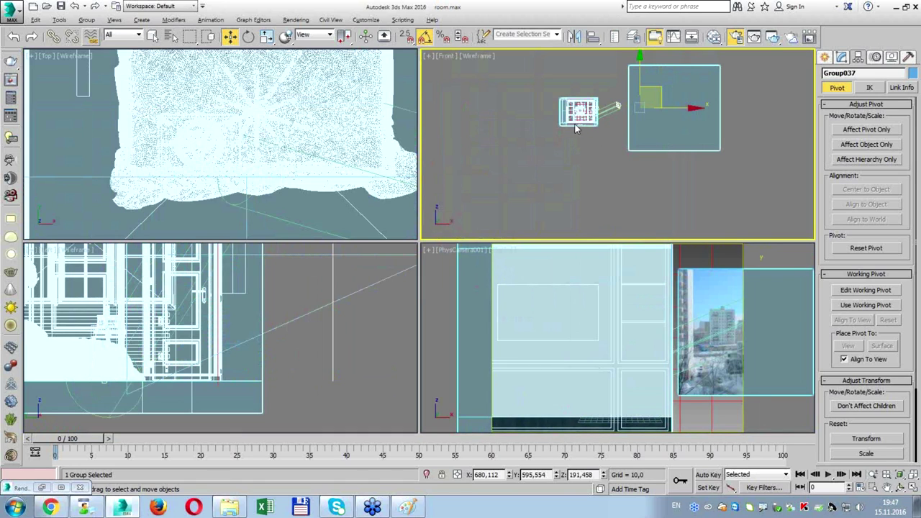
scroll(574, 120, up, 2)
scroll(573, 120, up, 2)
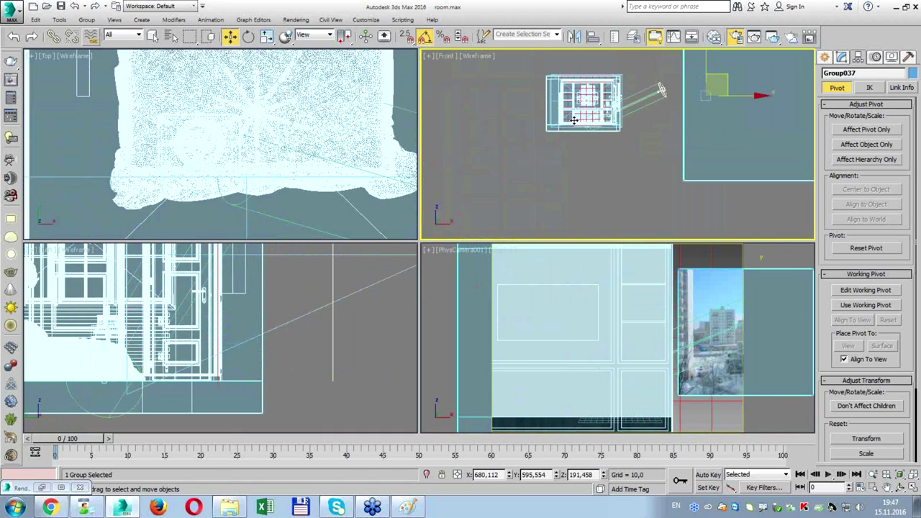
scroll(573, 120, up, 2)
scroll(573, 120, up, 2)
key(alt+w)
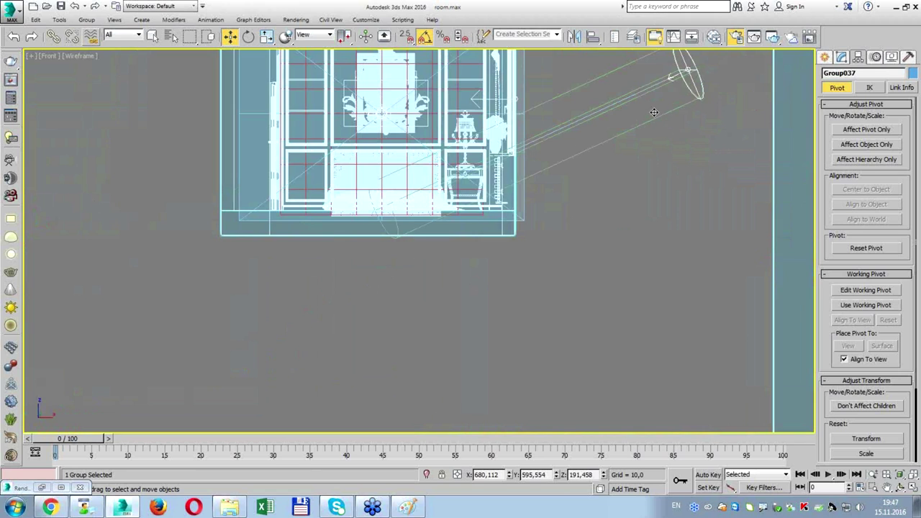
Reselect Group037 and bring up the Group menu.
click(565, 145)
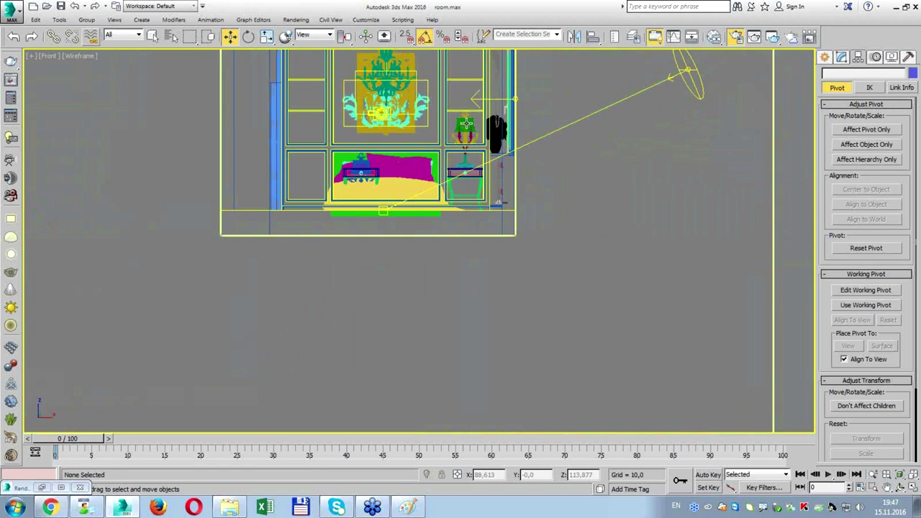
click(461, 122)
click(86, 20)
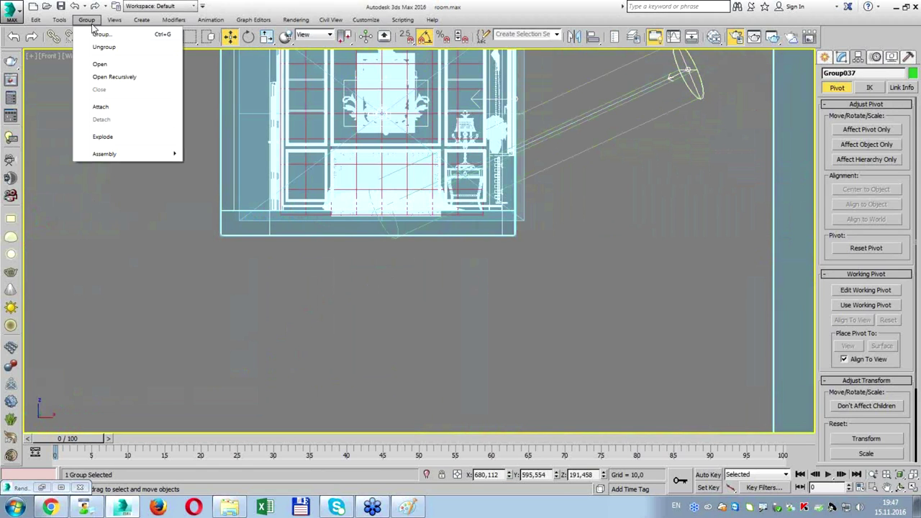
Ungroup Group037 and then Group035 to free the lamp's parts.
click(99, 46)
click(472, 128)
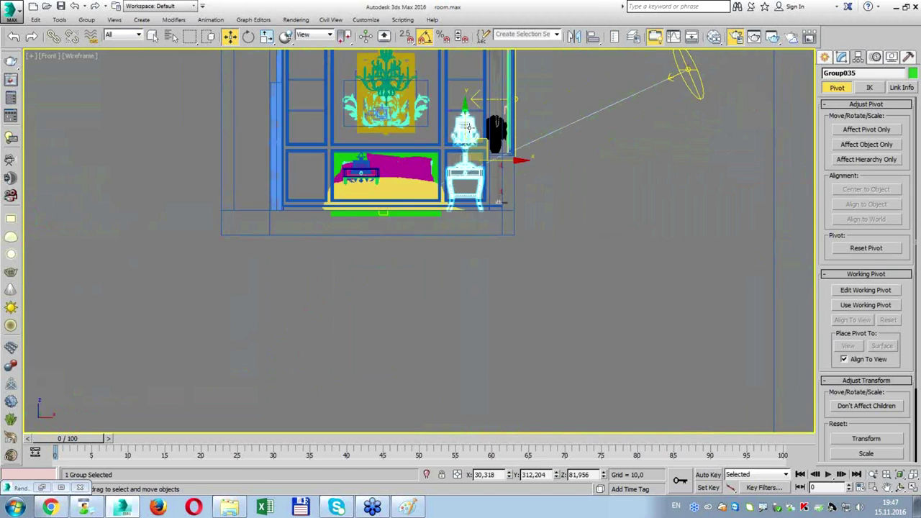
click(87, 20)
click(102, 47)
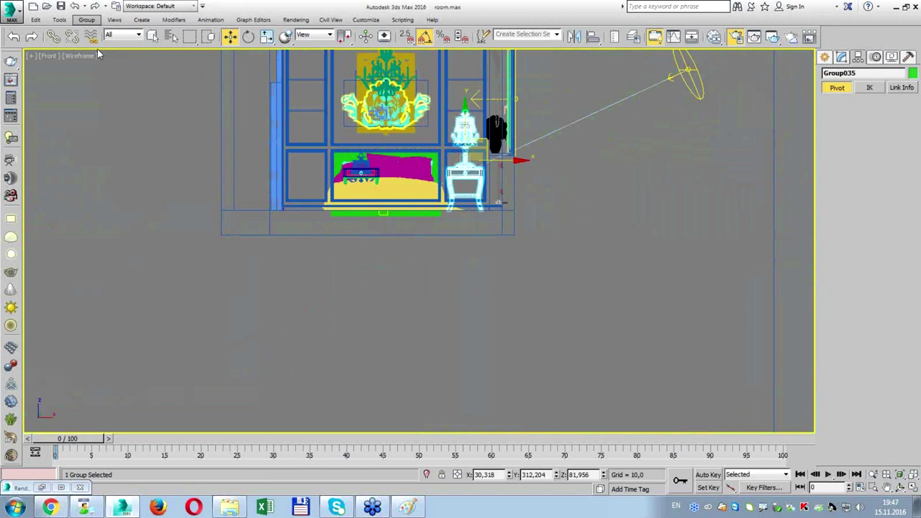
Isolate little lamp001 and move it down and to the right.
click(460, 127)
key(ctrl+i)
key(Delete)
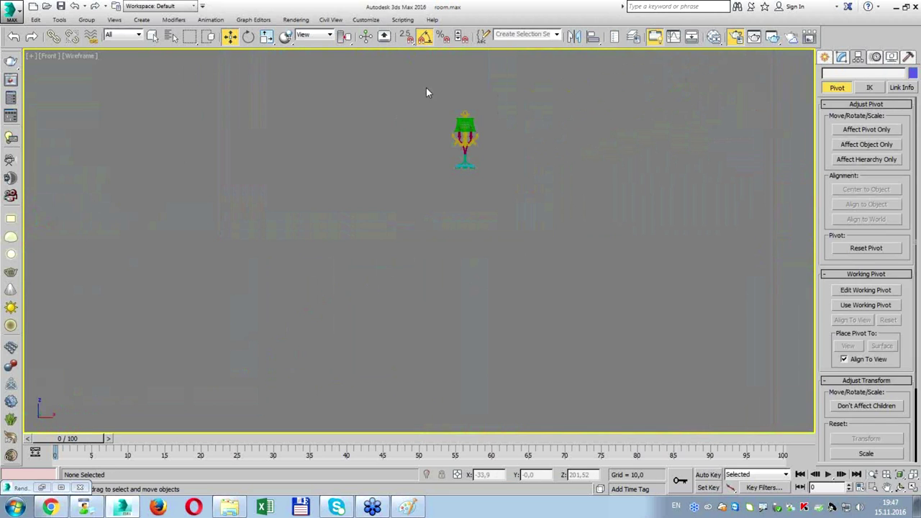
drag(473, 125, 529, 186)
Unhide all objects and maximize the Top view around the lamp.
right_click(465, 239)
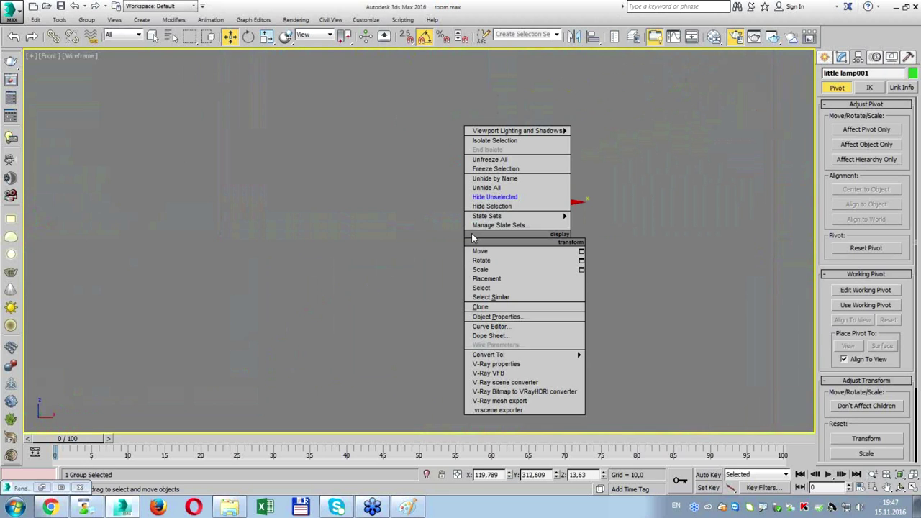
click(492, 194)
key(alt+w)
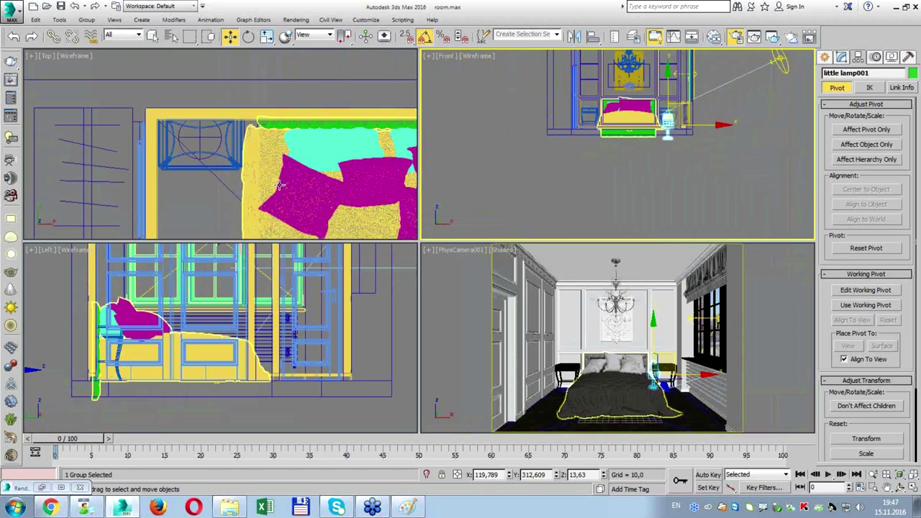
right_click(369, 209)
key(alt+w)
Align little lamp001's centre to the bedside table in the Top view.
click(368, 209)
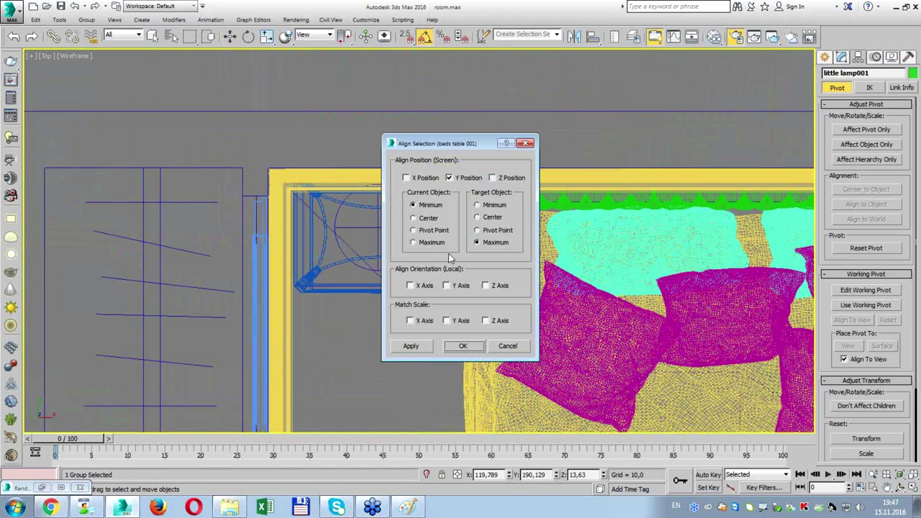
click(478, 218)
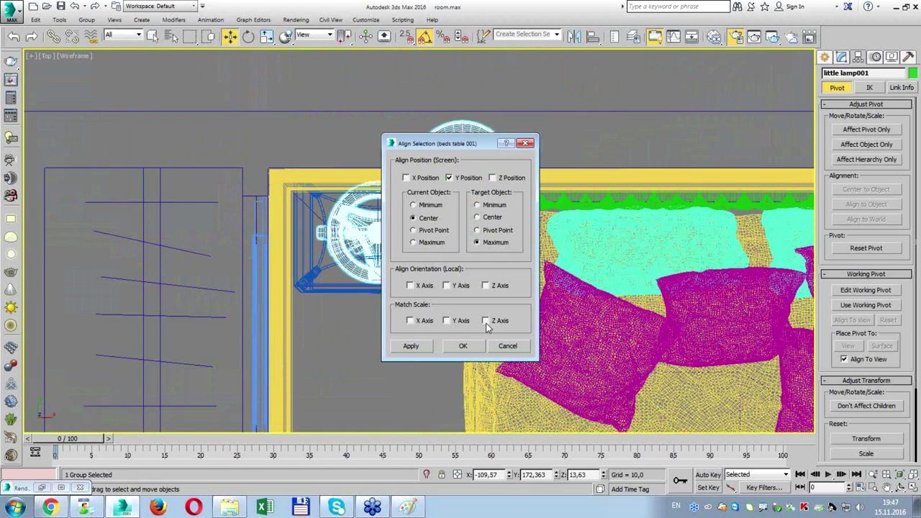
click(475, 346)
Seat the lamp on the table top: Y Current Minimum to Target Maximum in Front view.
key(alt+w)
right_click(538, 171)
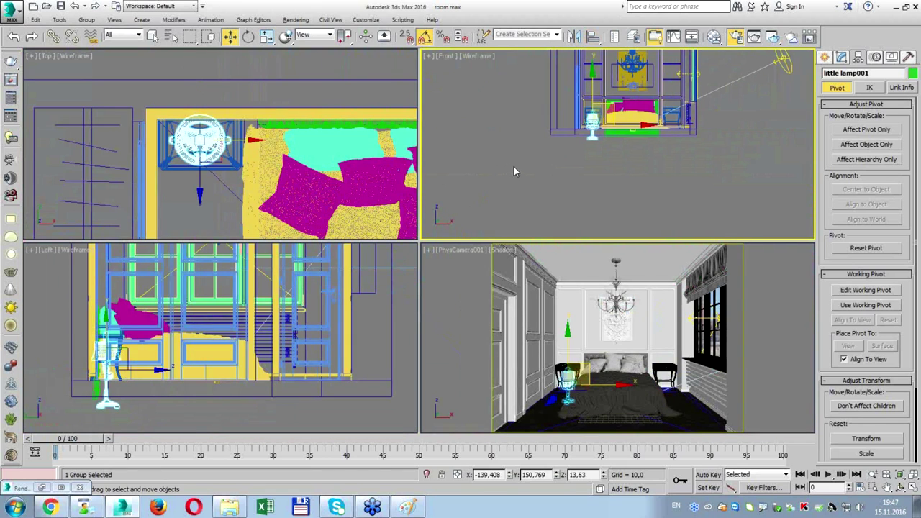
key(alt+w)
key(z)
key(alt+a)
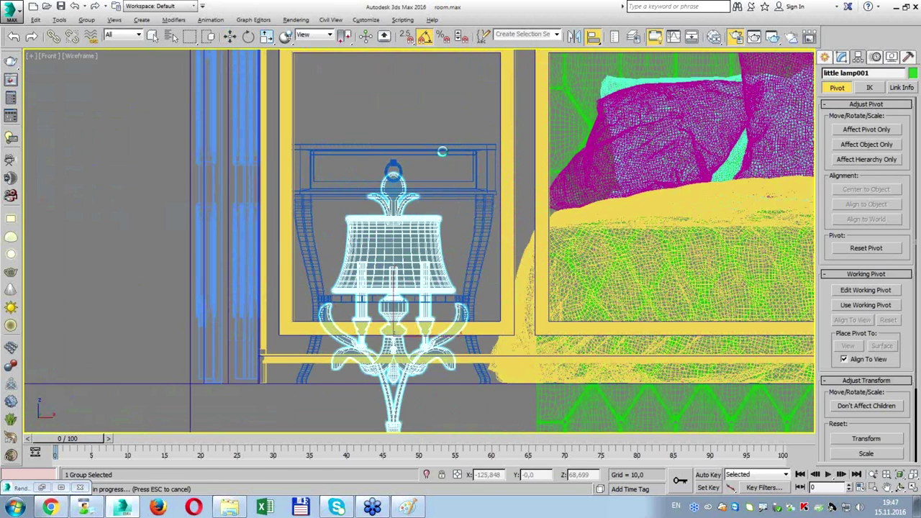
click(446, 149)
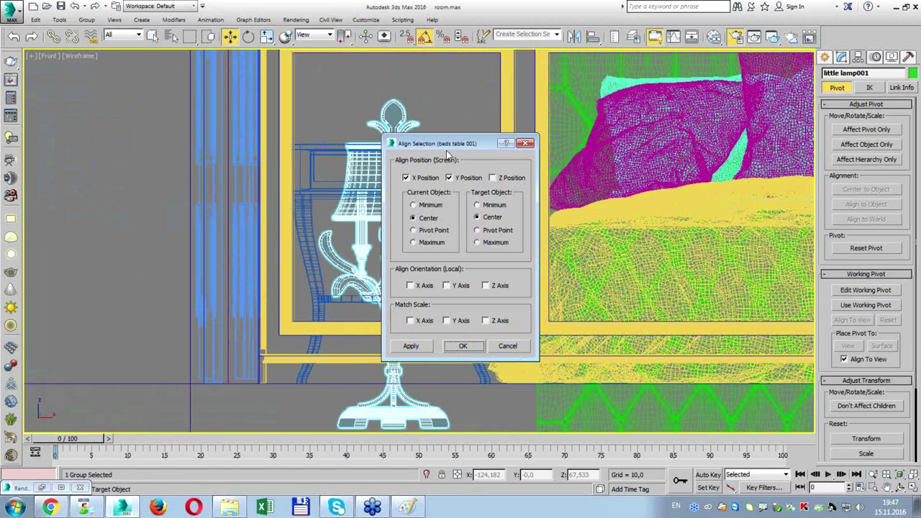
click(429, 205)
click(495, 242)
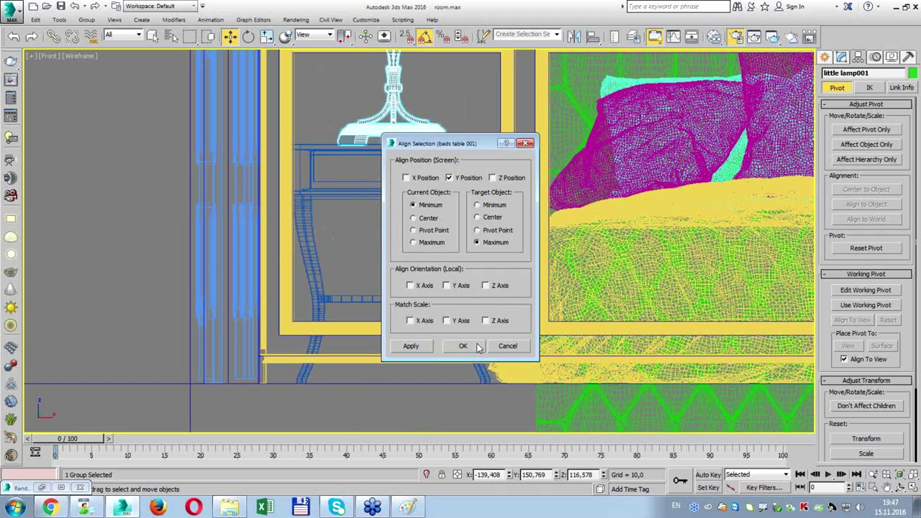
click(463, 345)
Shift-drag the lamp across to the right bedside table to clone it.
middle_drag(422, 226, 350, 246)
scroll(350, 246, down, 5)
scroll(400, 127, down, 2)
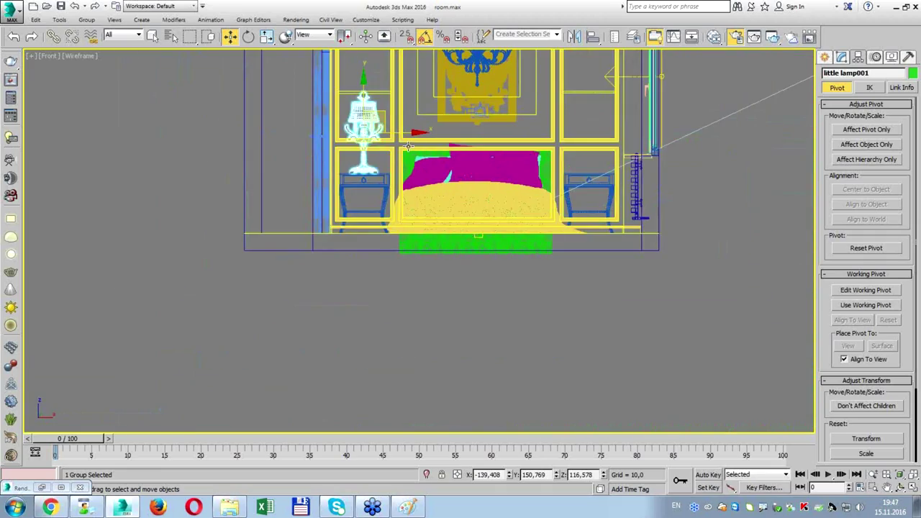
key(alt+w)
key(alt+w)
scroll(309, 124, down, 2)
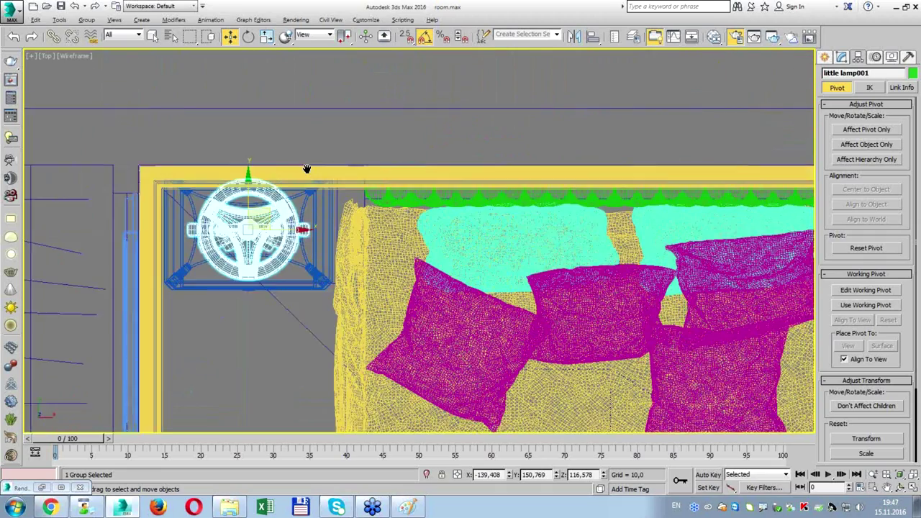
scroll(259, 180, down, 2)
shift+drag(243, 207, 765, 208)
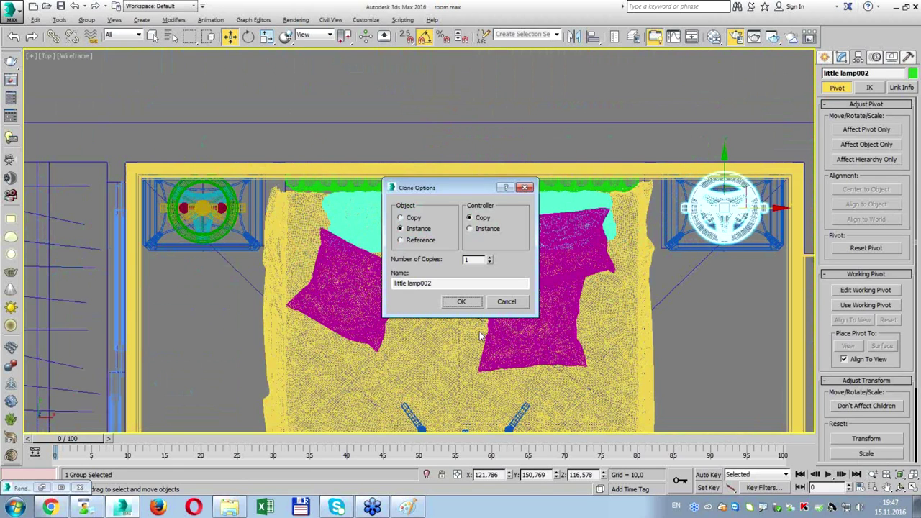
Create little lamp002 as an instance on the right bedside table.
click(461, 305)
click(666, 334)
key(alt+w)
right_click(636, 343)
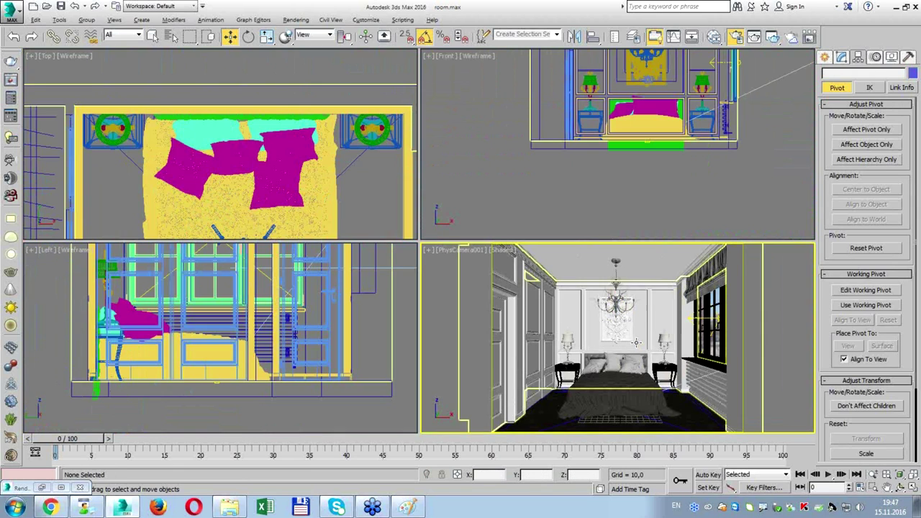
key(alt+w)
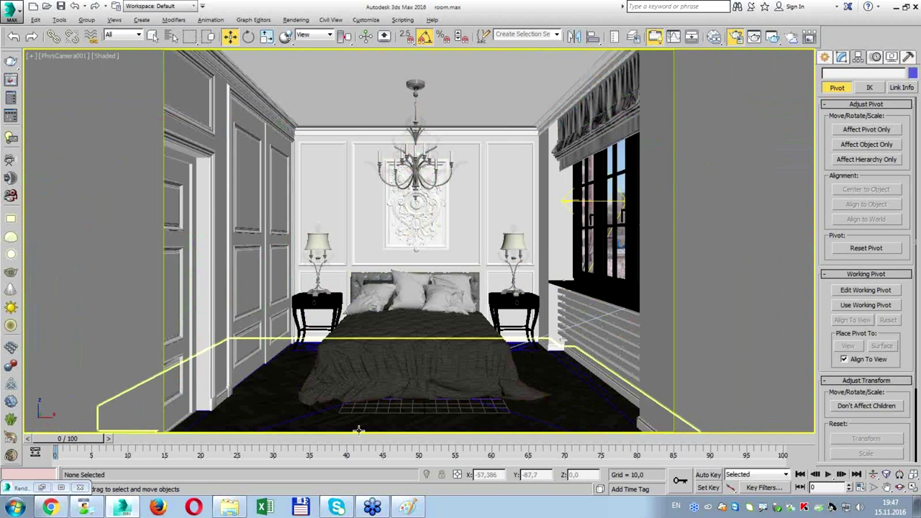
Lower the radiator under the window slightly, then open the 90minutesRoom folder.
click(590, 306)
drag(628, 304, 627, 315)
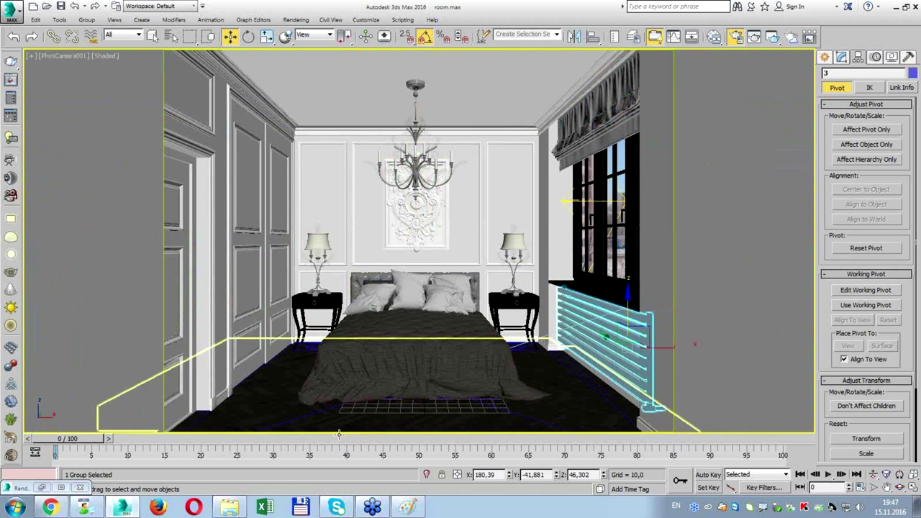
click(230, 507)
mouse_move(446, 216)
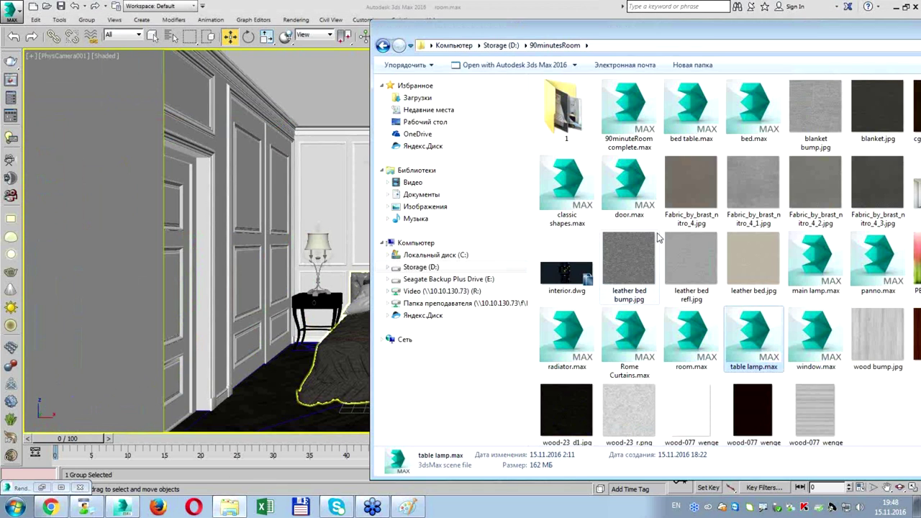
Merge the flower vase .max file from the 90minutesRoom folder into the bedroom viewport.
mouse_move(797, 43)
mouse_down()
mouse_move(514, 246)
mouse_move(343, 322)
mouse_up()
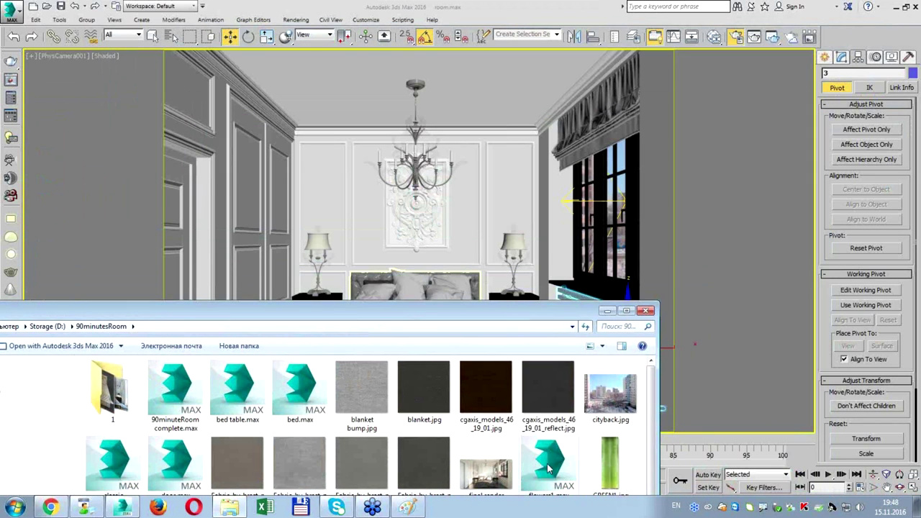
drag(546, 469, 575, 306)
click(501, 277)
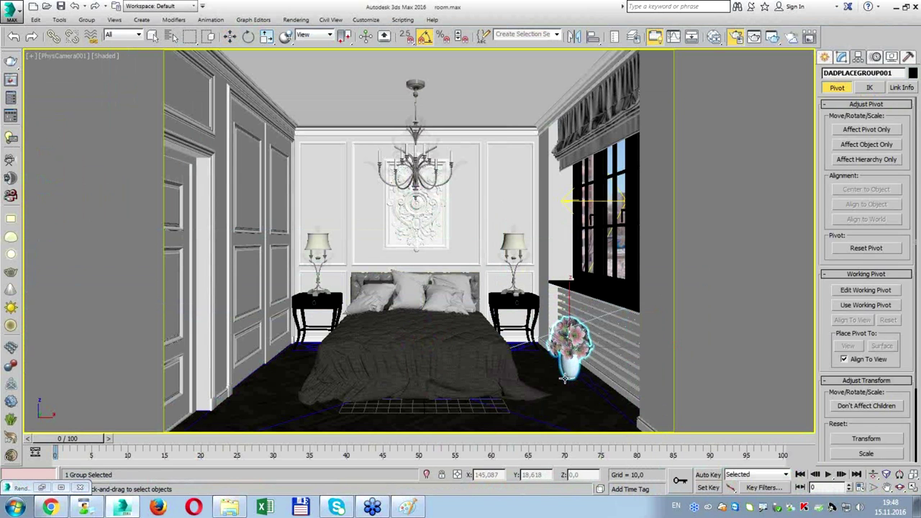
Place the merged vase and move it next to the window in the Top view.
click(563, 378)
key(alt+w)
right_click(440, 206)
key(alt+w)
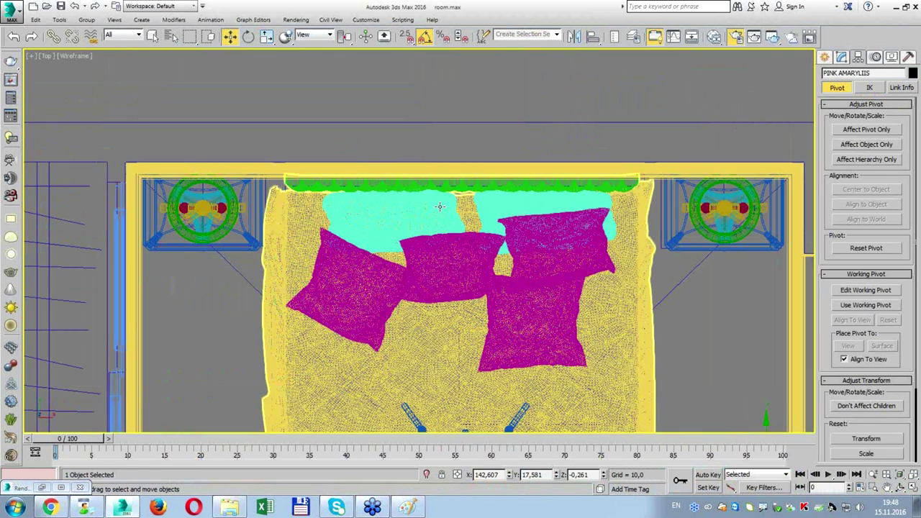
drag(427, 248, 453, 173)
scroll(452, 182, up, 3)
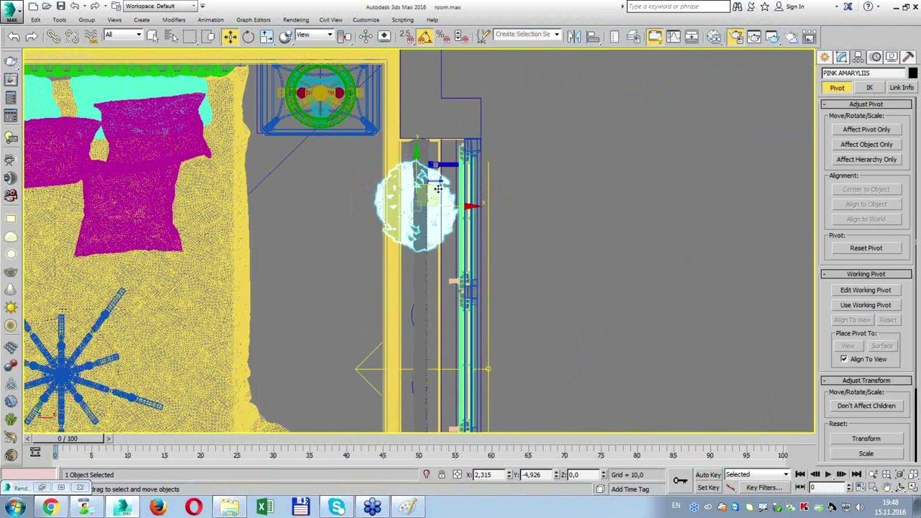
Align the vase to ChamferBox005 so it sits on the window sill.
key(alt+w)
right_click(439, 188)
key(alt+w)
scroll(641, 148, up, 3)
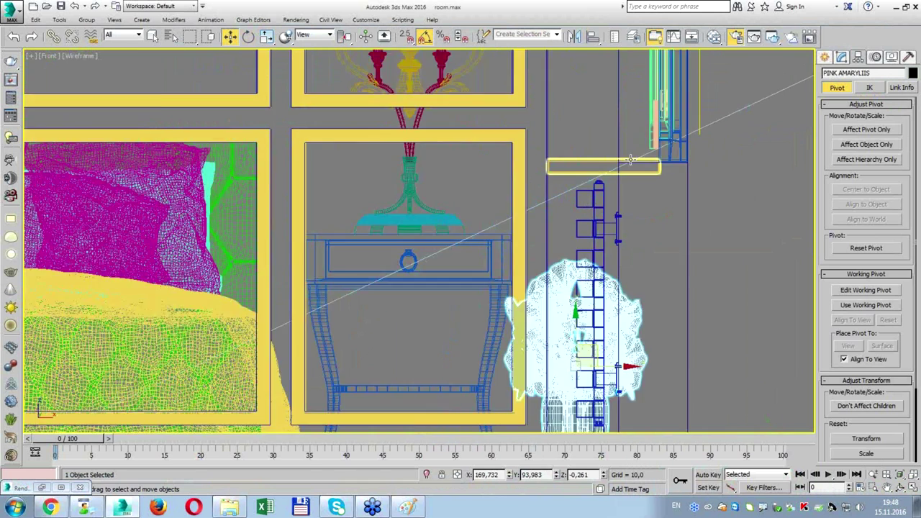
scroll(640, 148, up, 2)
key(alt+a)
click(570, 177)
click(463, 345)
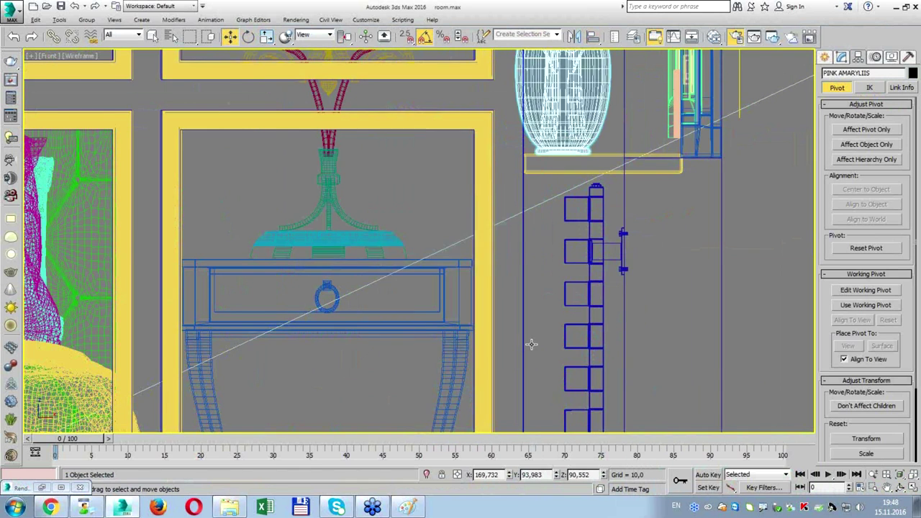
Slide the vase along the sill in the camera view, then open Render Setup.
key(alt+w)
right_click(640, 248)
key(alt+w)
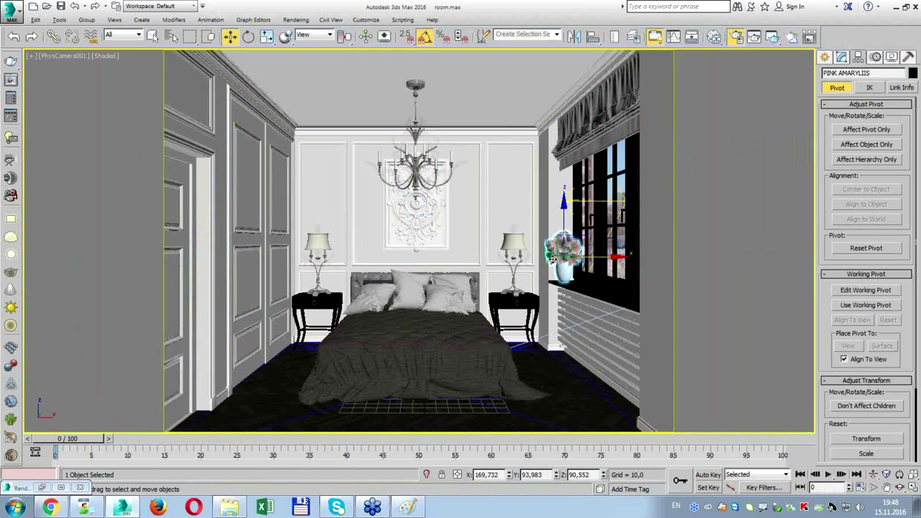
drag(549, 250, 536, 114)
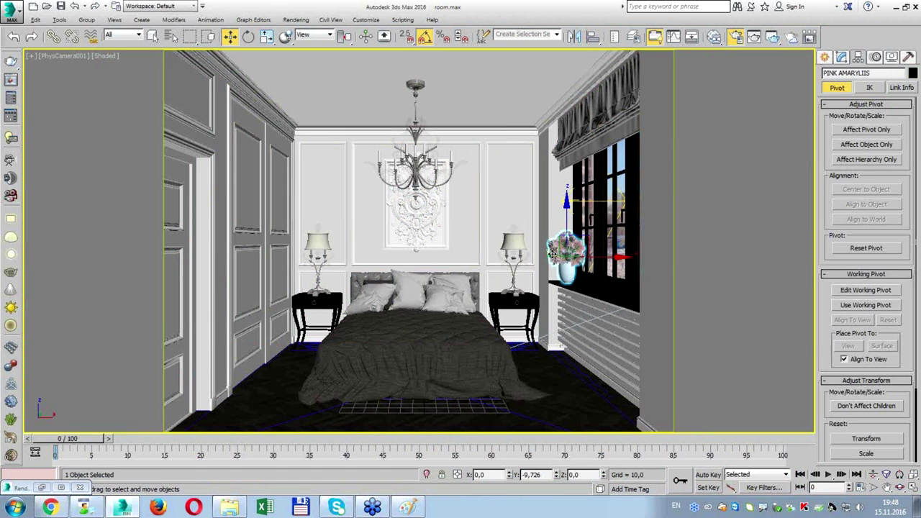
click(736, 40)
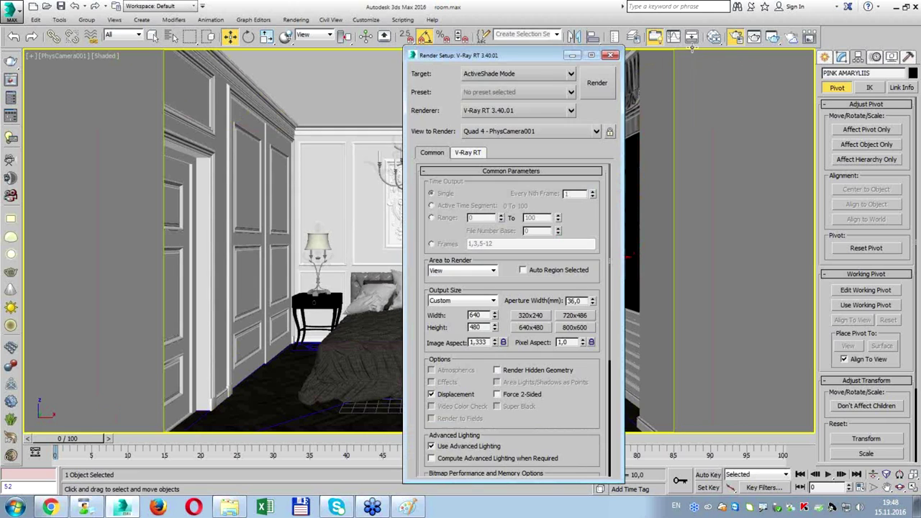
Switch Render Setup to production rendering with an output width of 1200.
click(480, 76)
click(488, 89)
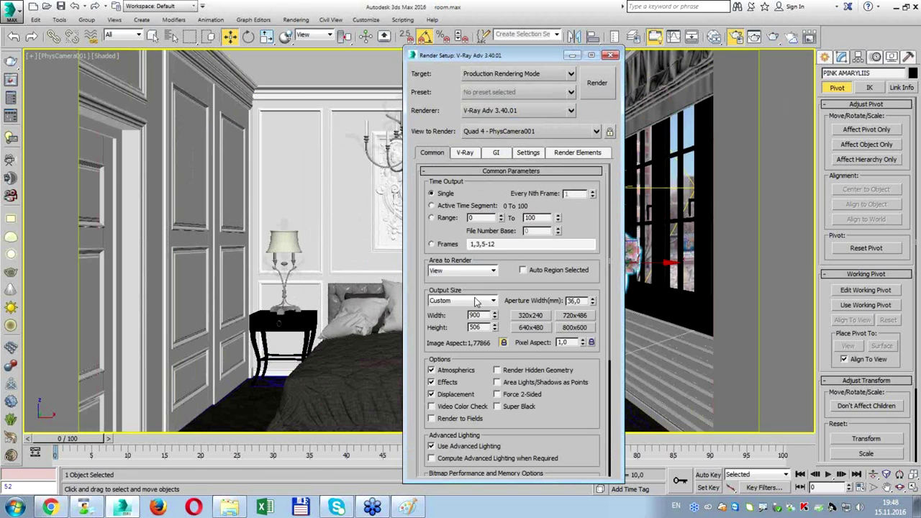
text(00)
key(Return)
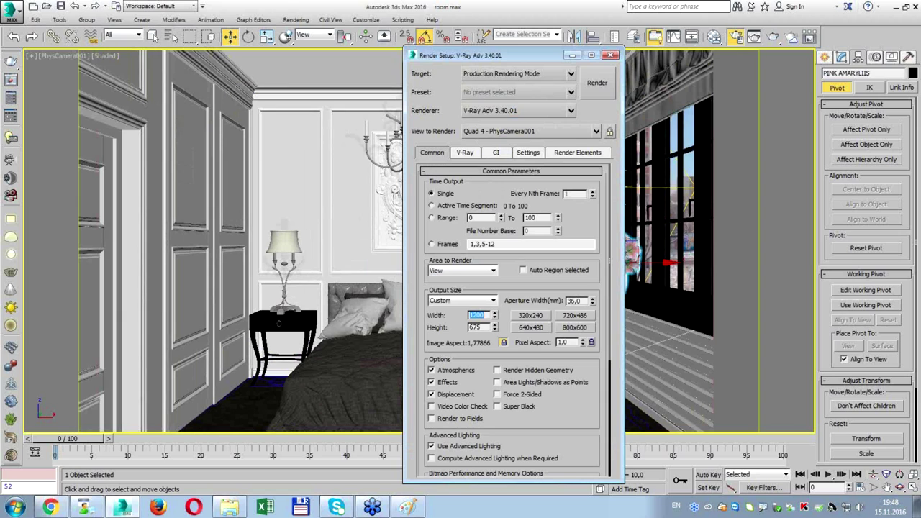
In the V-Ray tab, reset the render time limit to 0 and show advanced Global DMC options.
click(464, 152)
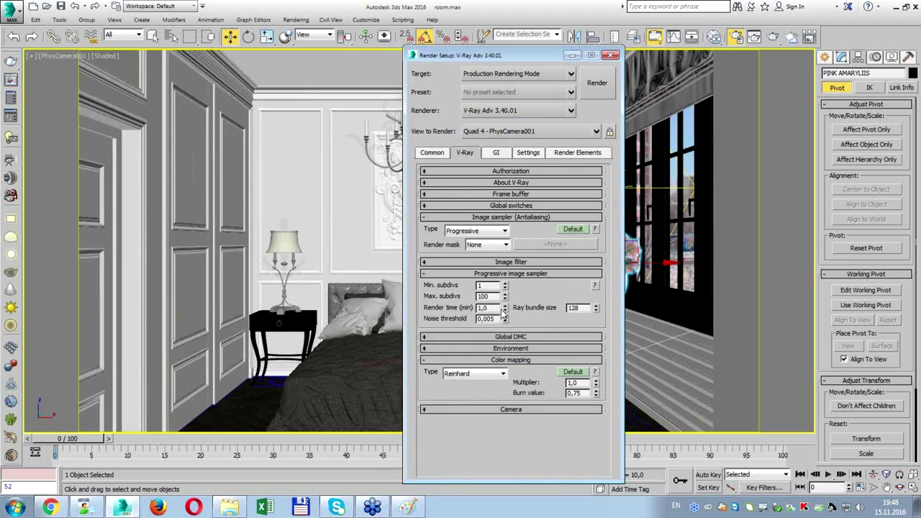
right_click(502, 308)
click(508, 308)
right_click(505, 308)
click(542, 337)
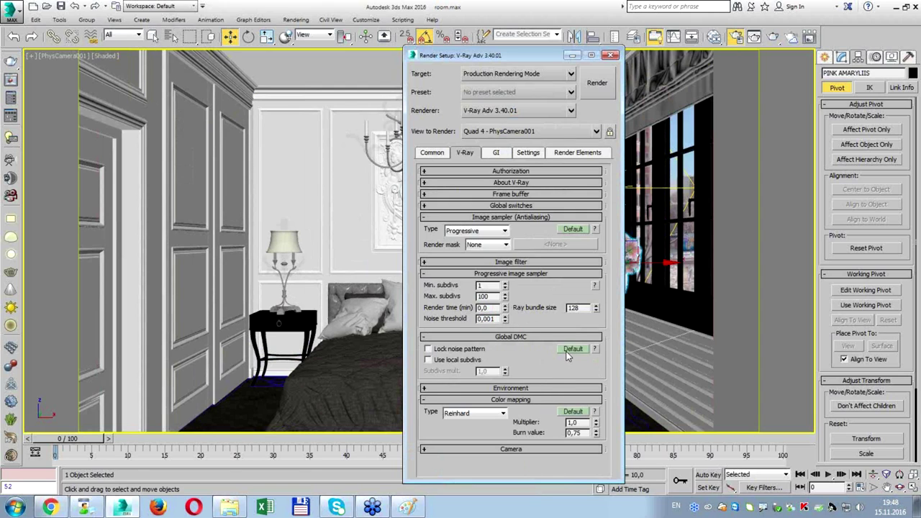
click(572, 349)
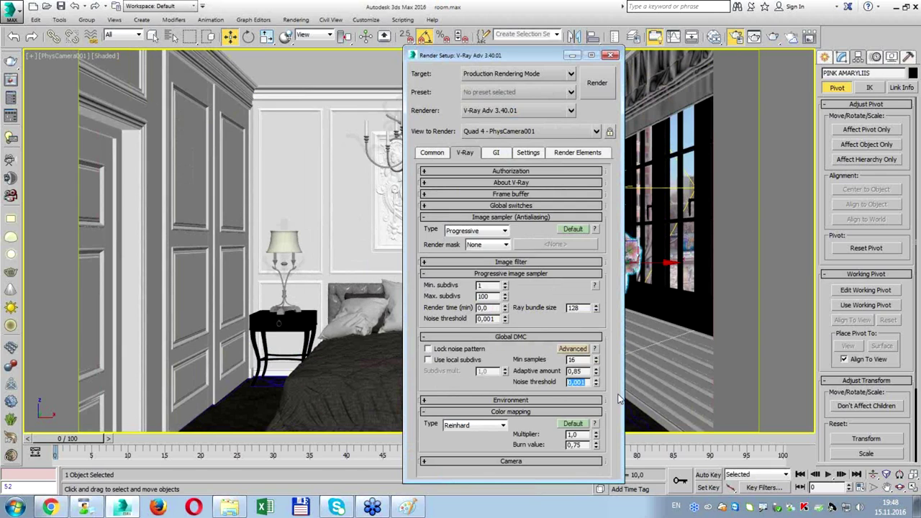
click(556, 412)
Make Irradiance map the primary GI engine and enable ambient occlusion with 32 subdivs.
click(495, 152)
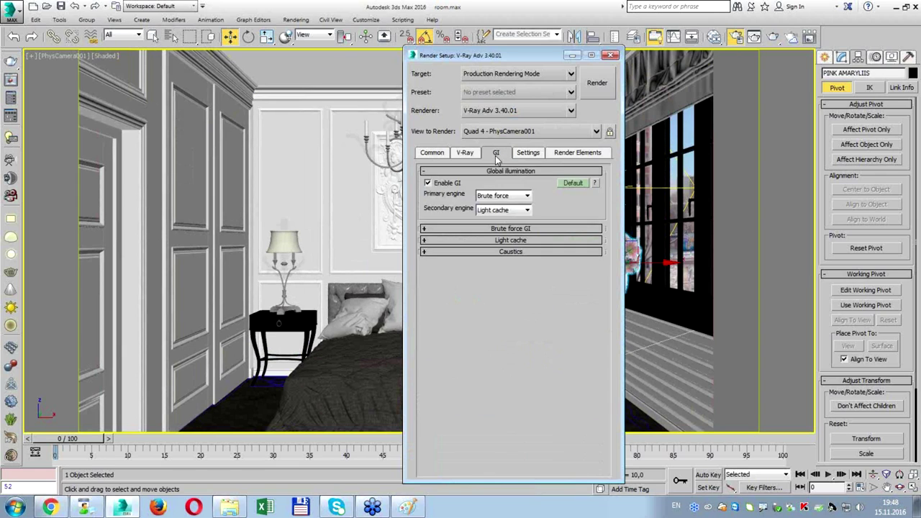
click(507, 201)
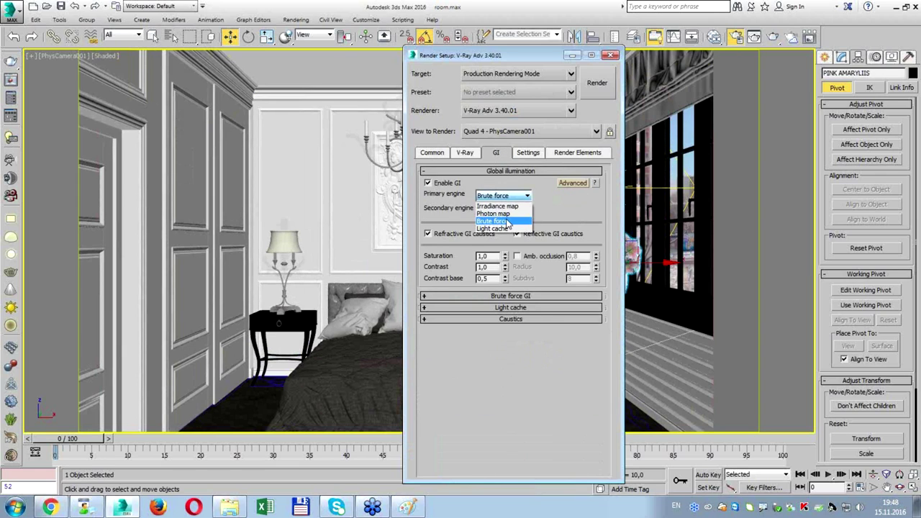
click(503, 206)
click(554, 258)
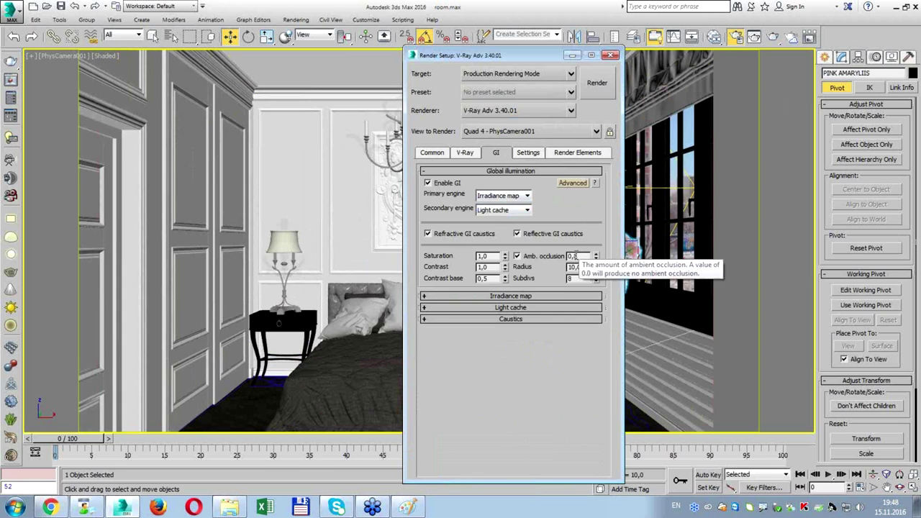
text(0,6)
double_click(576, 267)
key(BackSpace)
click(569, 278)
key(Tab)
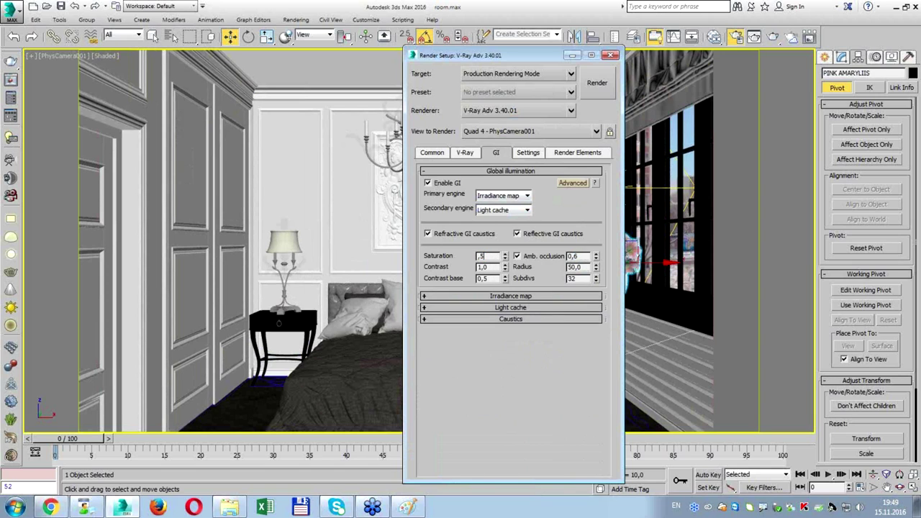
Set the irradiance map to the Medium preset with 30 interpolation samples.
click(466, 299)
click(508, 310)
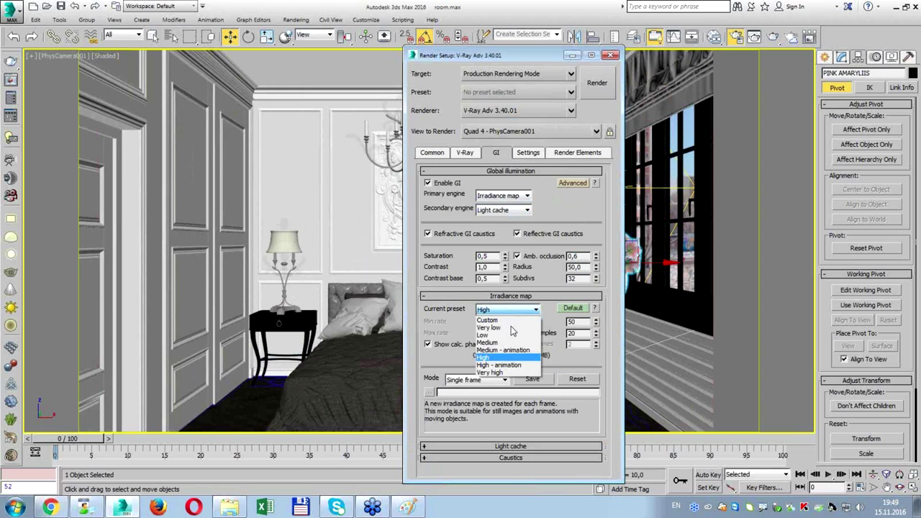
click(507, 346)
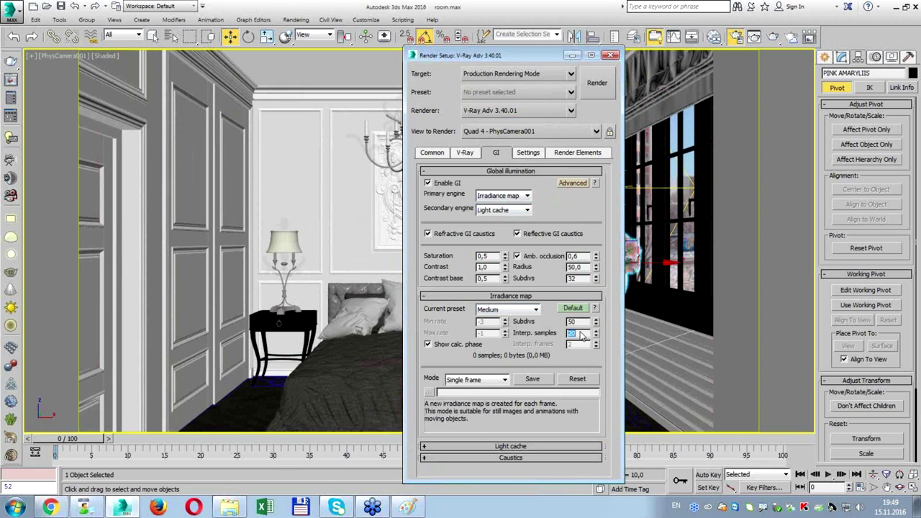
text(30)
Give the light cache retrace 5,0, pre-filter 40 and the Fixed filter.
click(541, 447)
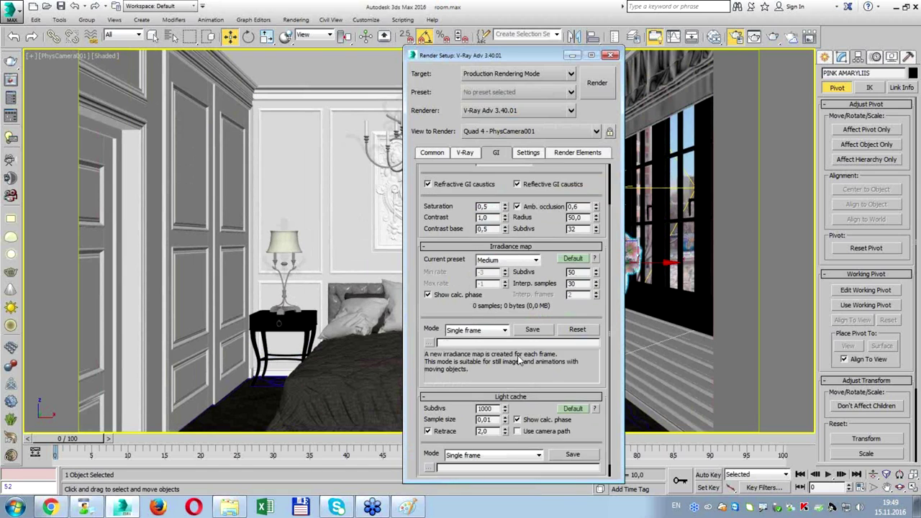
click(572, 395)
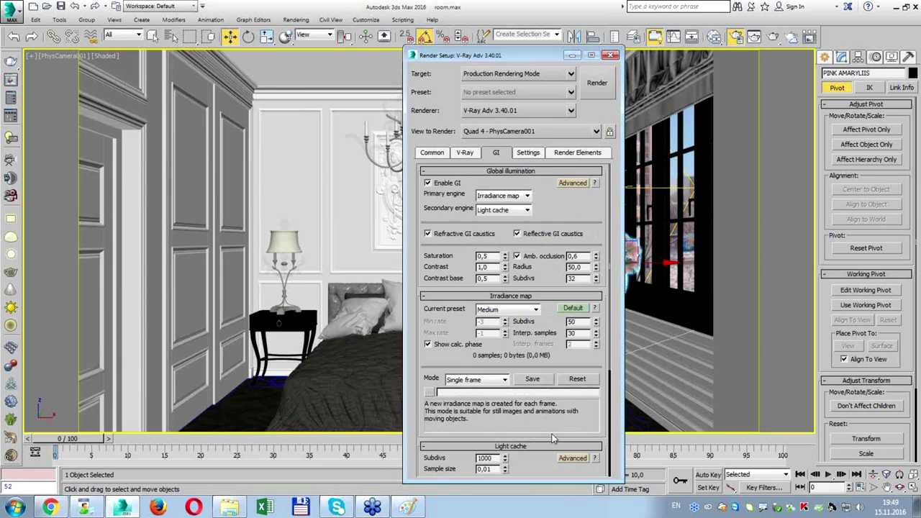
scroll(552, 439, down, 3)
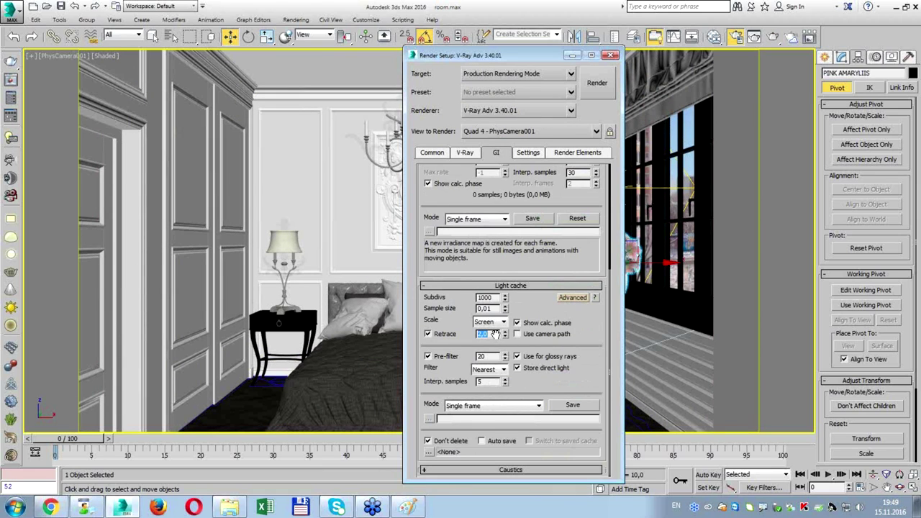
click(503, 369)
click(489, 392)
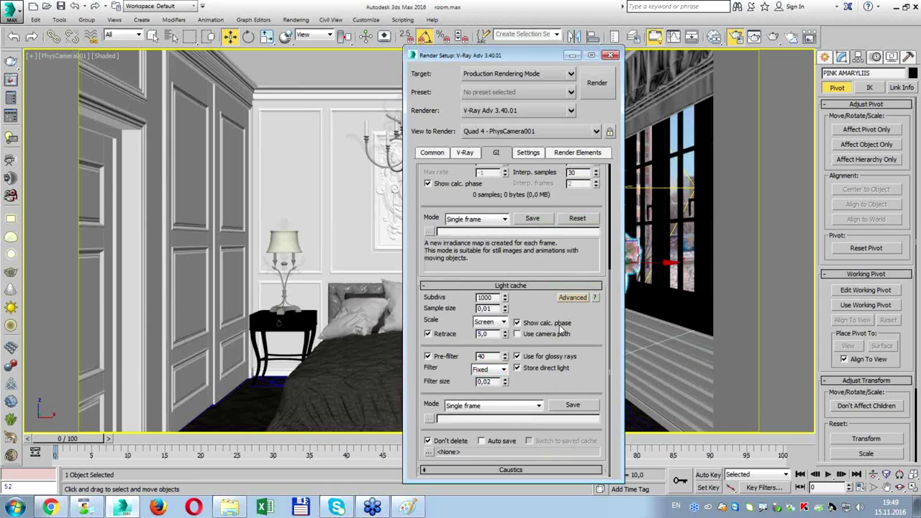
drag(527, 61, 307, 27)
click(309, 118)
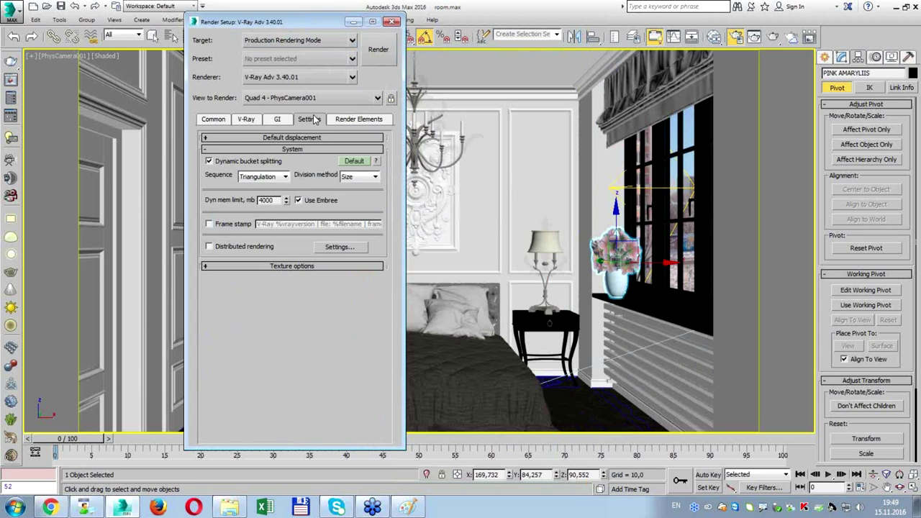
Add a VRayDenoiser render element and expand its Advanced denoiser parameters.
click(283, 119)
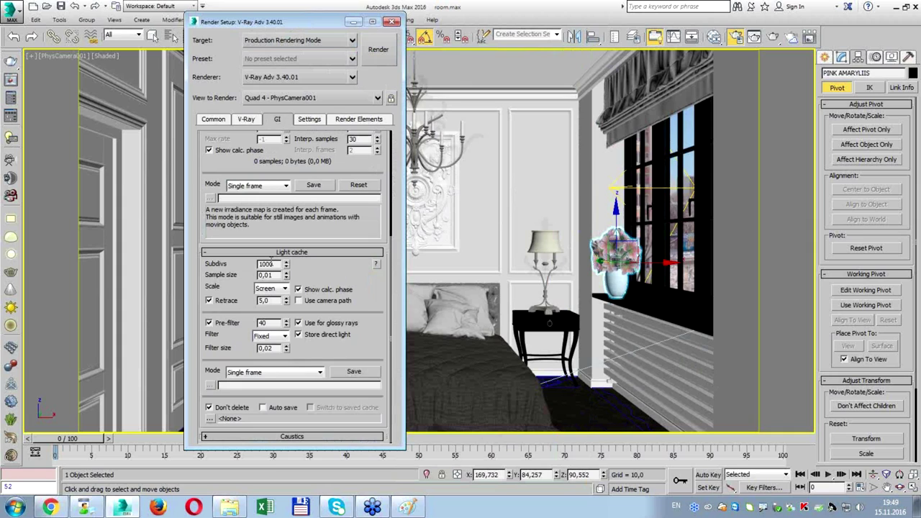
click(358, 118)
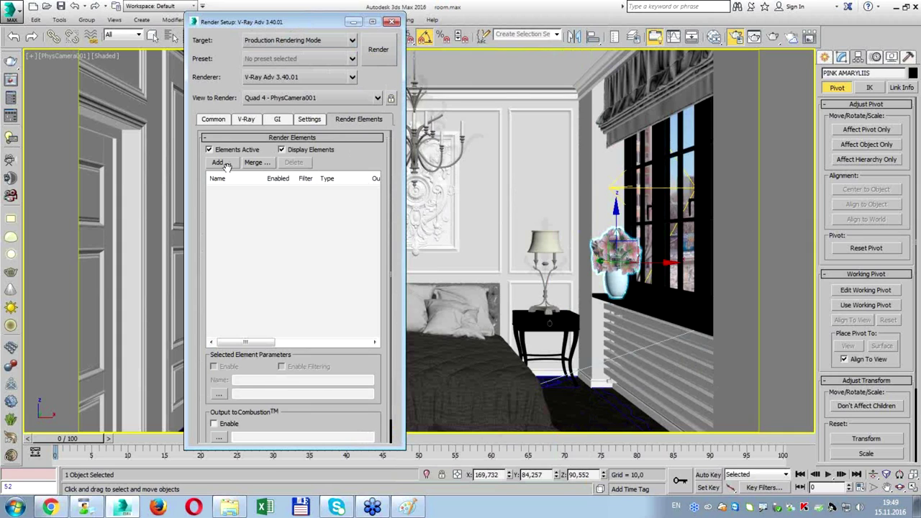
click(222, 168)
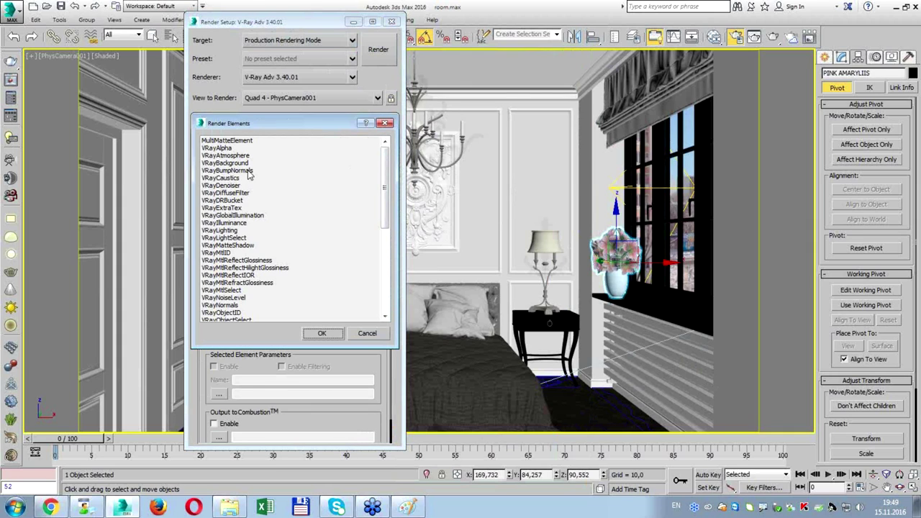
double_click(235, 185)
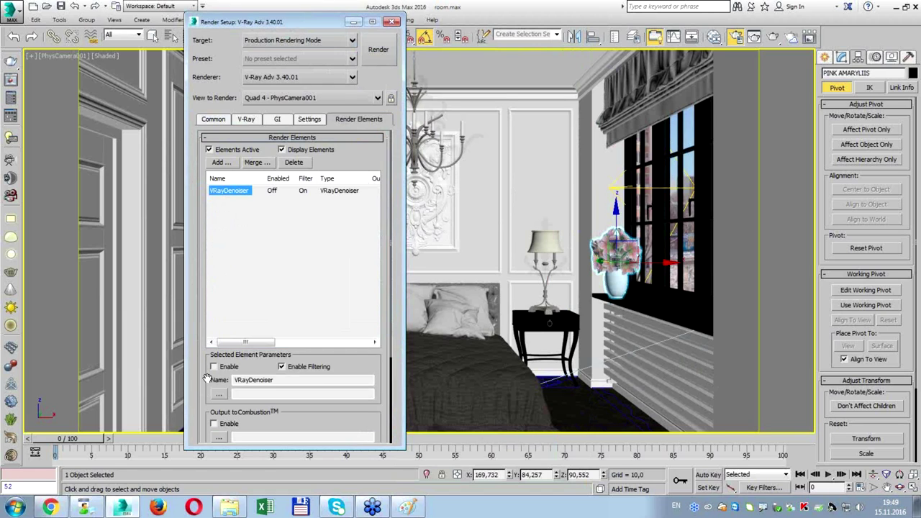
drag(207, 378, 187, 142)
click(236, 437)
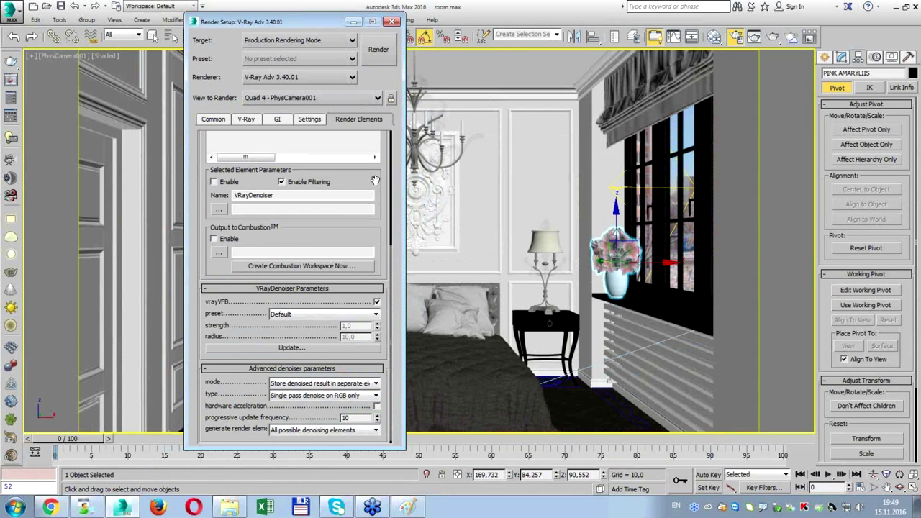
Save the scene and center the Render Setup window.
scroll(374, 180, up, 5)
click(62, 6)
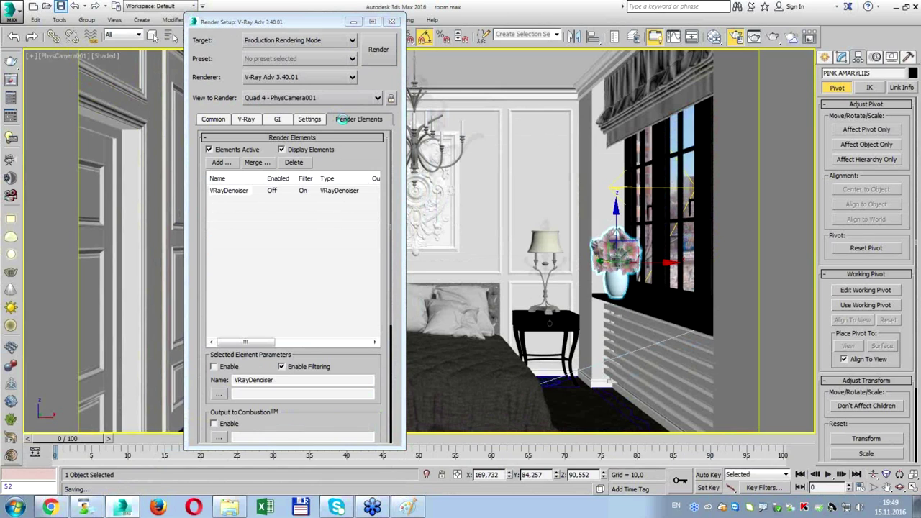
mouse_move(321, 23)
mouse_down()
mouse_move(564, 396)
mouse_move(344, 89)
mouse_up()
Launch the V-Ray render of the bedroom camera and move the frame buffer up-left.
click(401, 110)
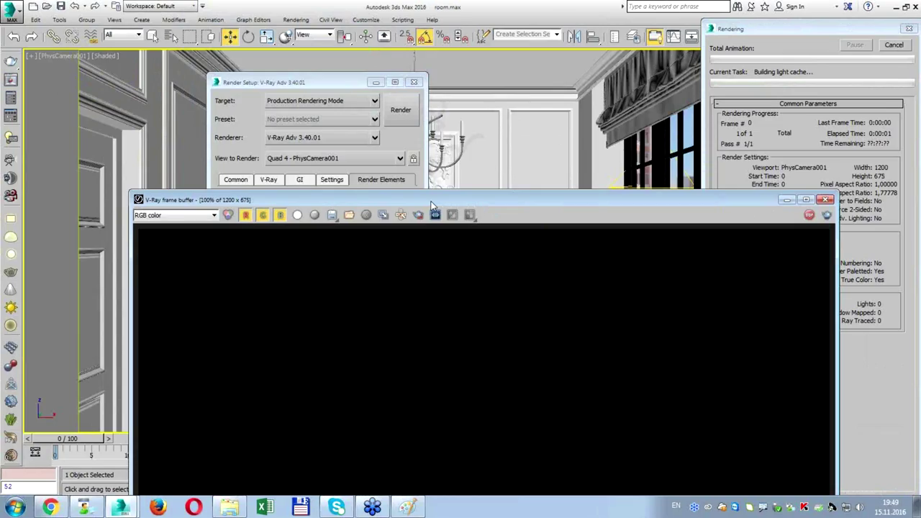
drag(432, 205, 327, 37)
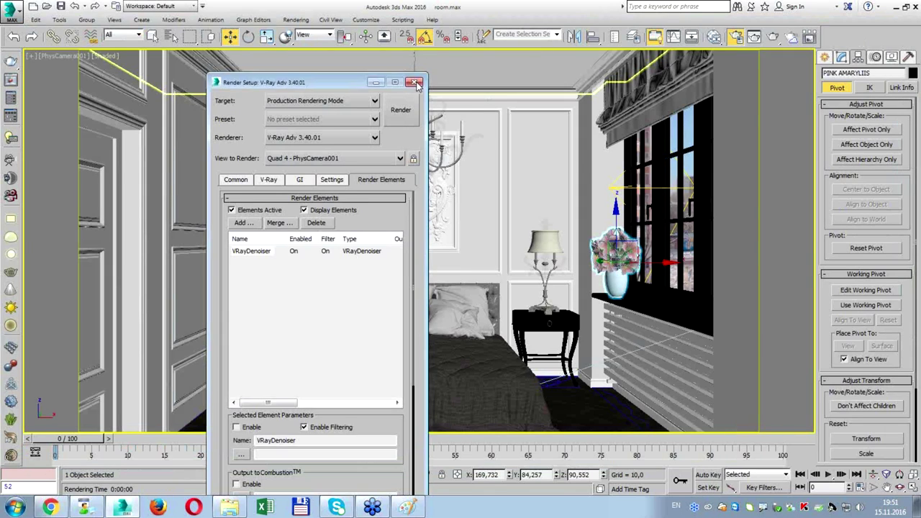
Select the window portal light VRayLight001 and set its Affect diffuse to 2,0.
click(416, 84)
key(alt+w)
click(338, 190)
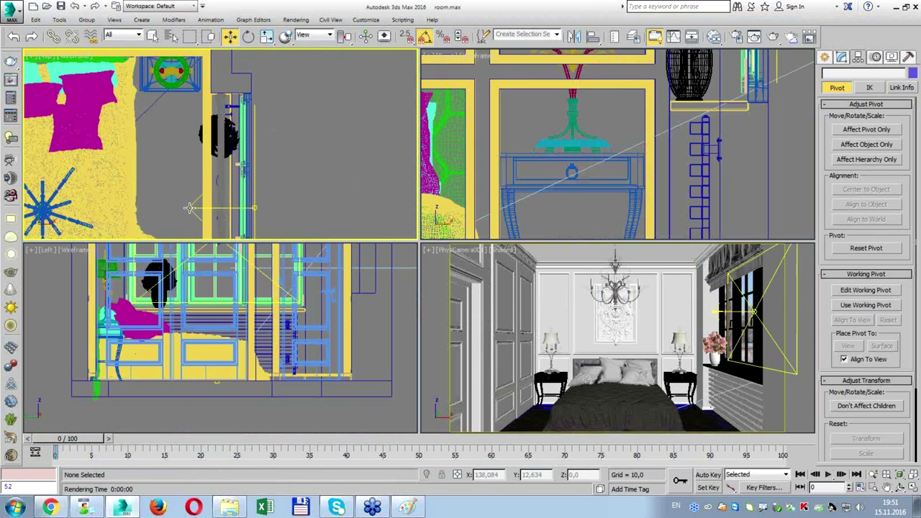
click(190, 208)
click(843, 58)
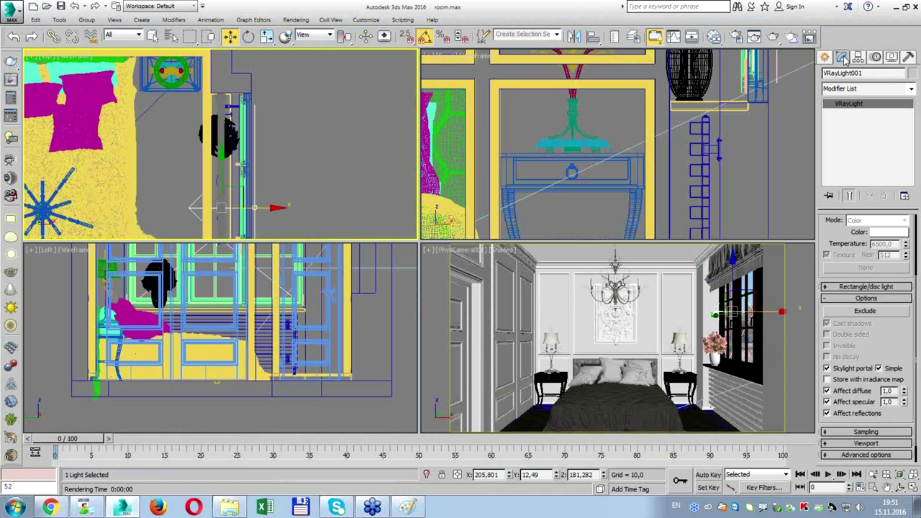
scroll(885, 330, down, 2)
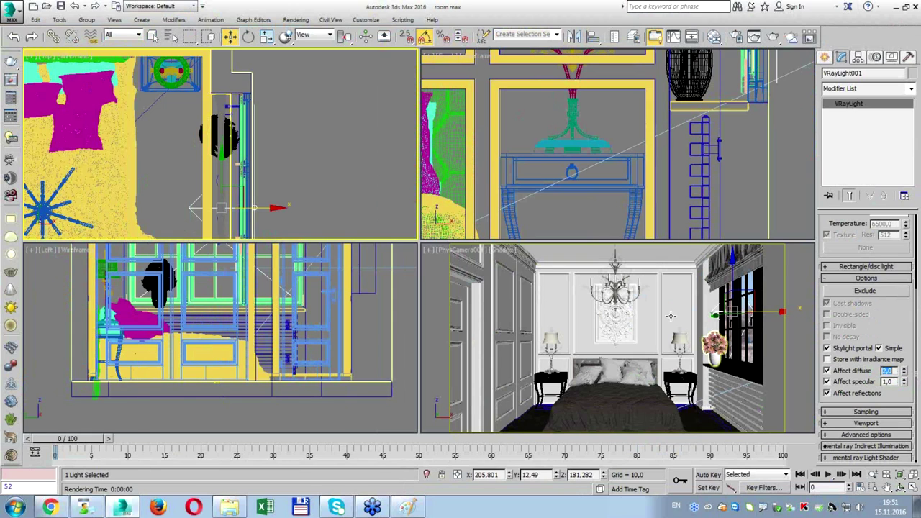
Maximize the camera view and re-render the bedroom.
right_click(633, 295)
key(alt+w)
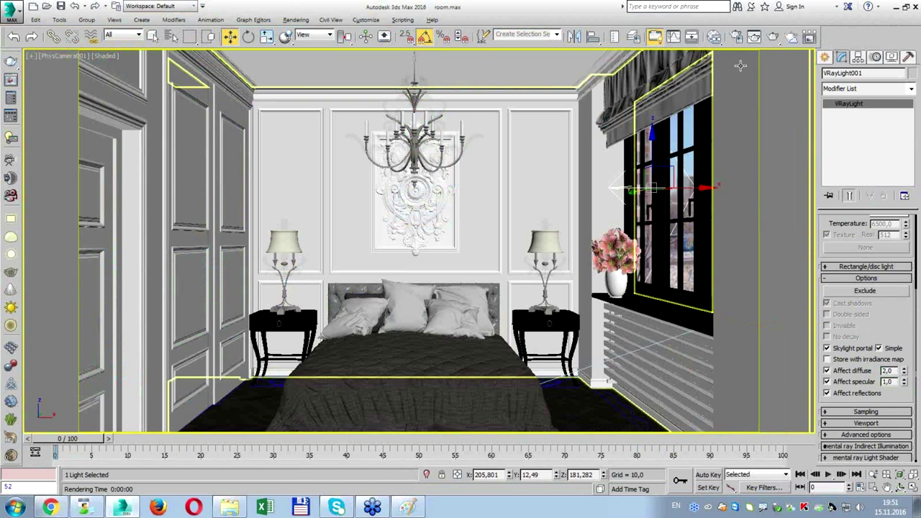
click(776, 37)
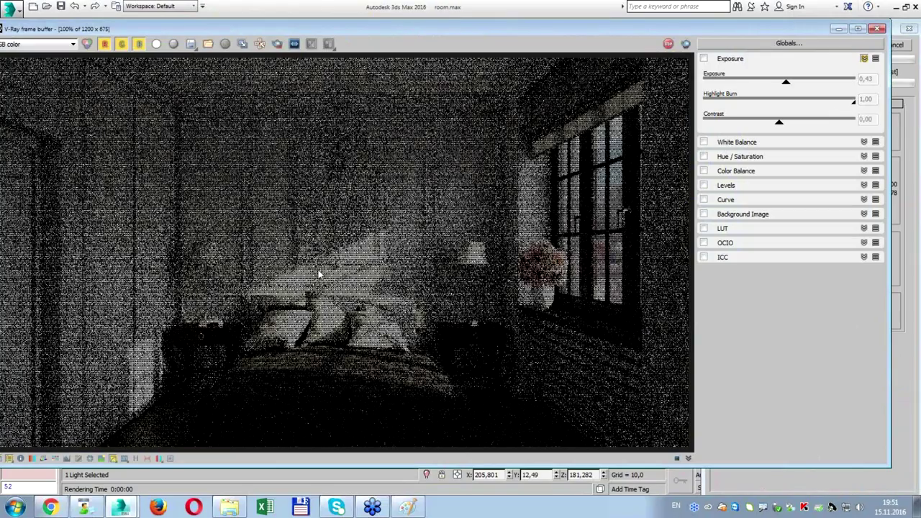
Enable the Exposure and White Balance corrections in the V-Ray frame buffer.
drag(164, 33, 193, 22)
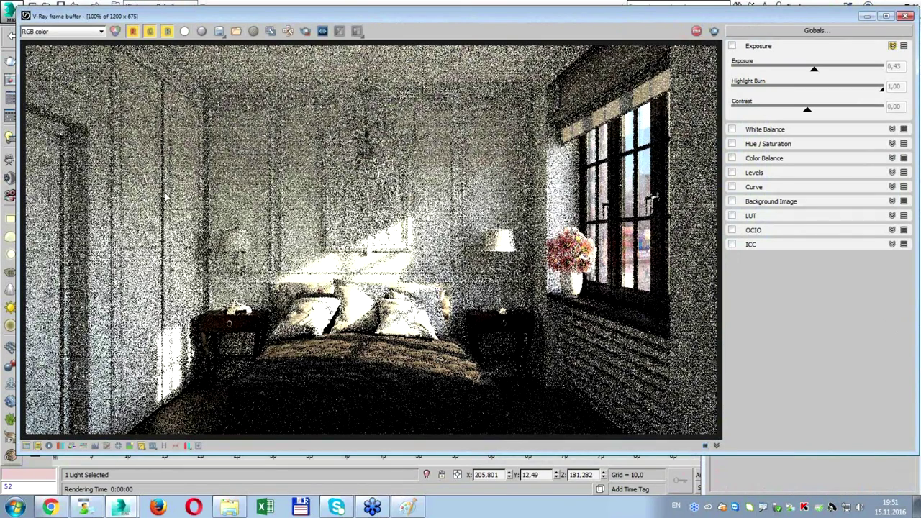
drag(419, 229, 392, 327)
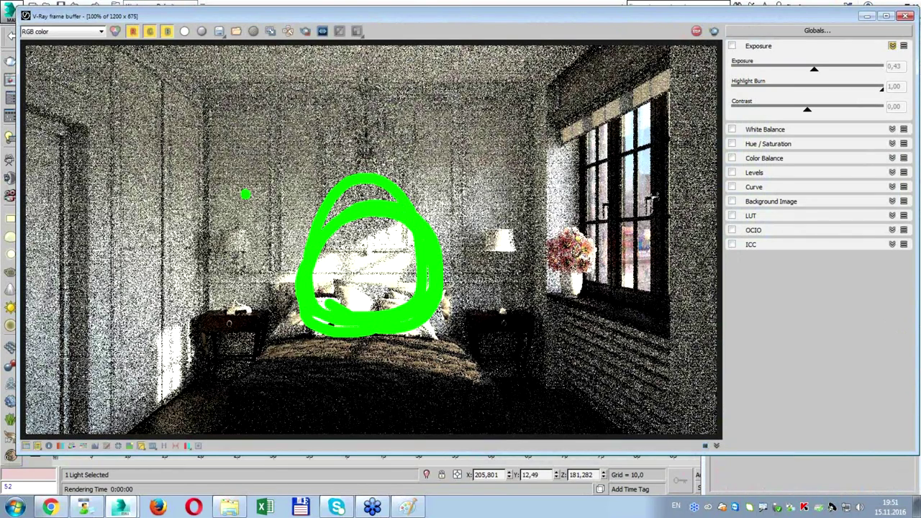
key(Escape)
click(732, 46)
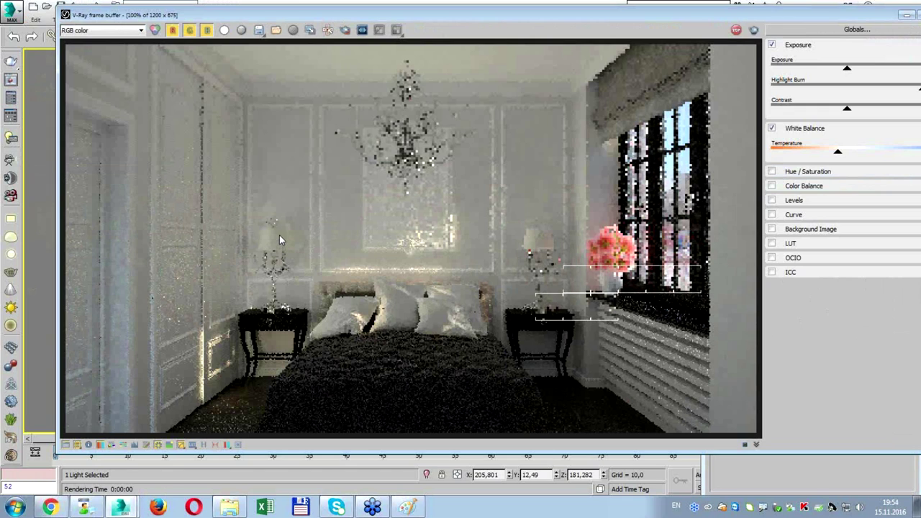
drag(272, 238, 306, 215)
drag(543, 214, 523, 264)
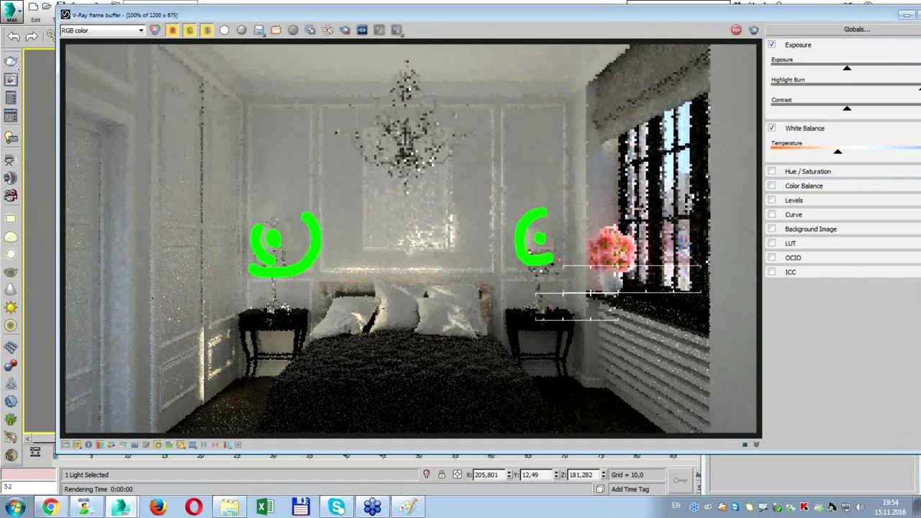
drag(576, 212, 541, 268)
drag(478, 268, 532, 282)
drag(567, 255, 583, 272)
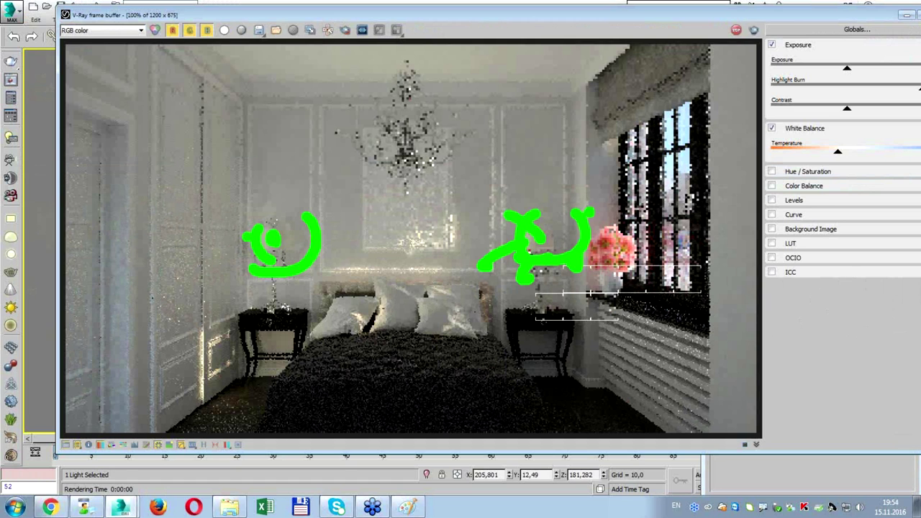
key(Escape)
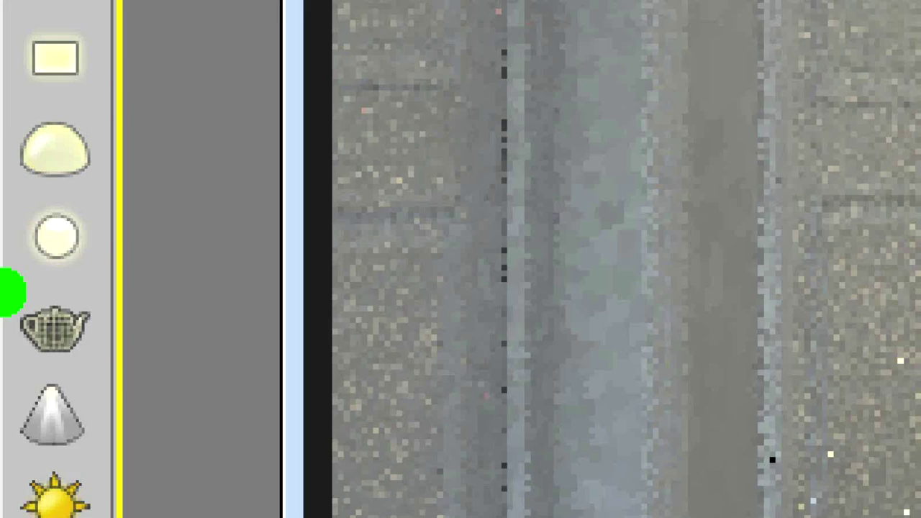
mouse_move(2, 259)
mouse_down()
mouse_move(20, 243)
mouse_move(2, 251)
mouse_up()
drag(10, 195, 0, 370)
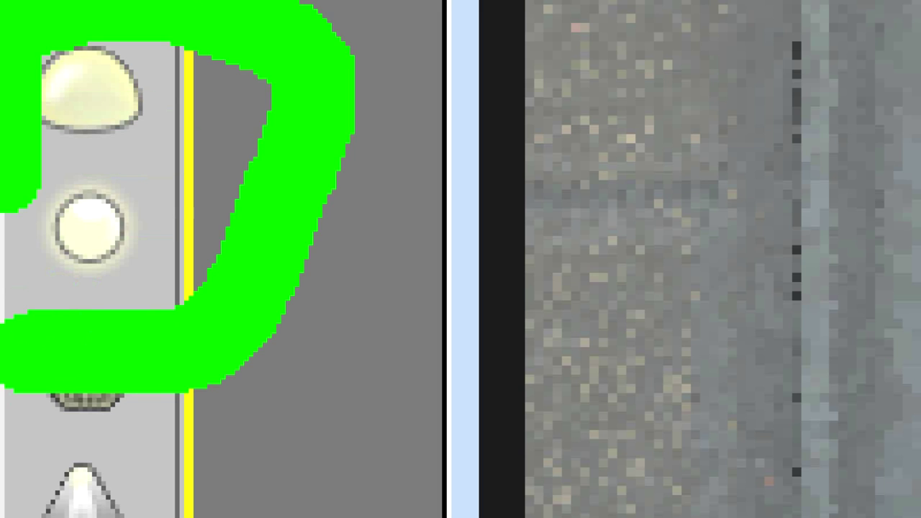
click(41, 494)
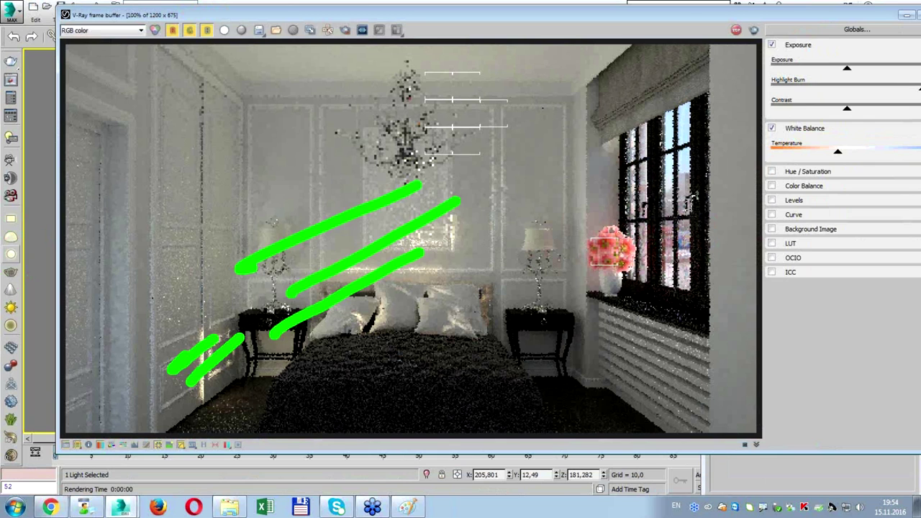
mouse_move(666, 14)
mouse_down()
mouse_move(667, 136)
mouse_move(646, 46)
mouse_up()
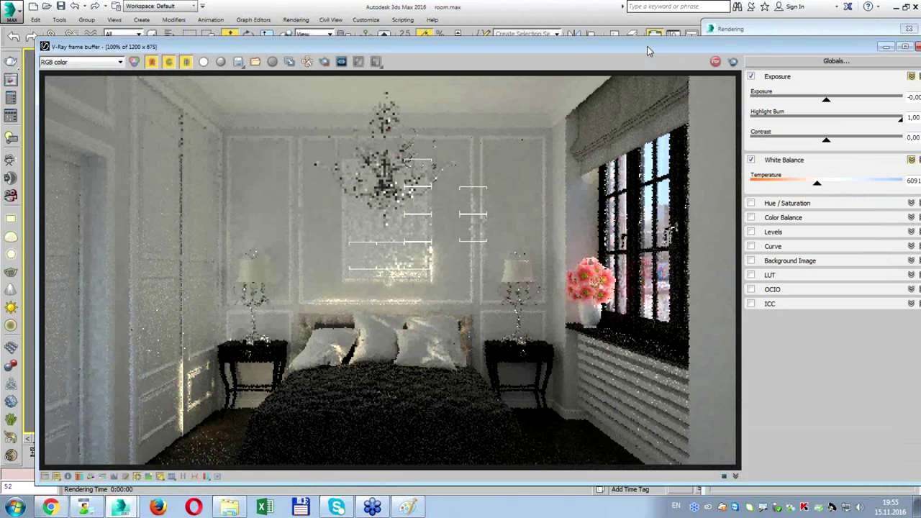
Drag Highlight Burn darker and brighter, settling at 0.50.
drag(651, 48, 625, 39)
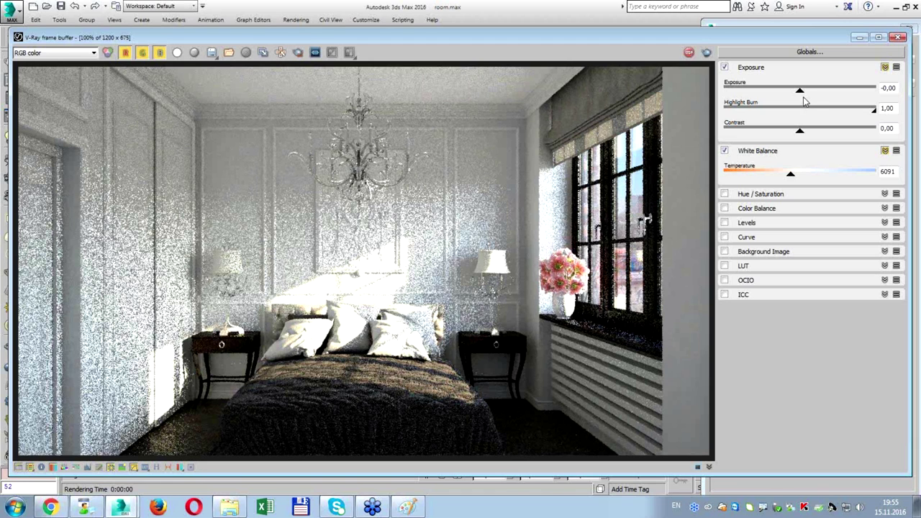
mouse_move(873, 108)
mouse_down()
mouse_move(843, 113)
mouse_move(886, 119)
mouse_up()
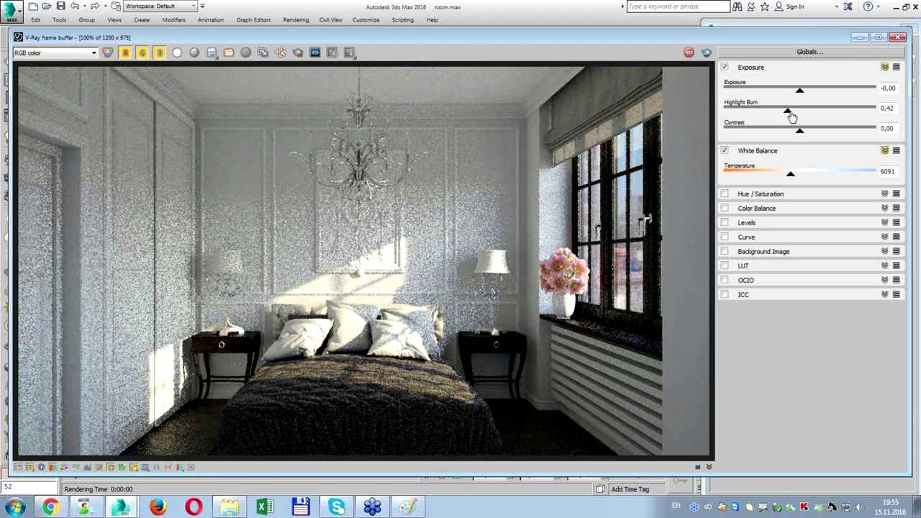
mouse_move(848, 115)
mouse_down()
mouse_move(771, 123)
mouse_move(814, 126)
mouse_up()
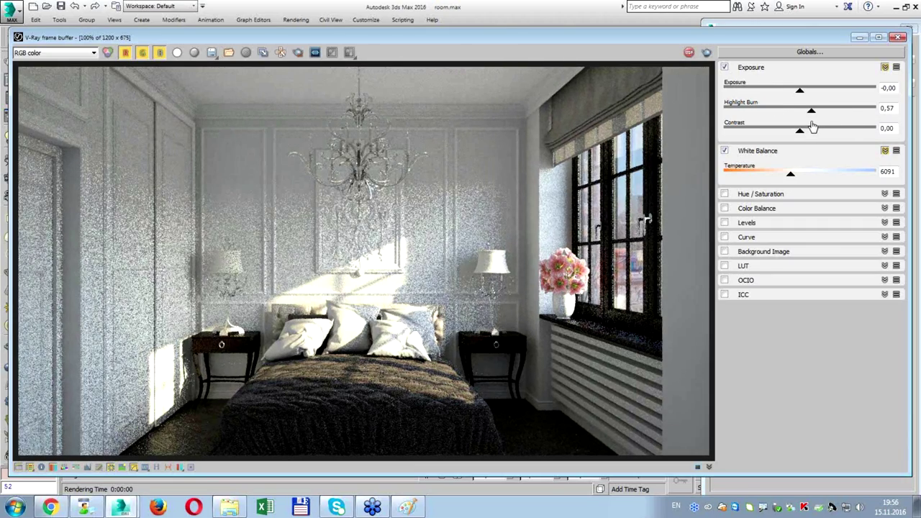
drag(813, 126, 728, 115)
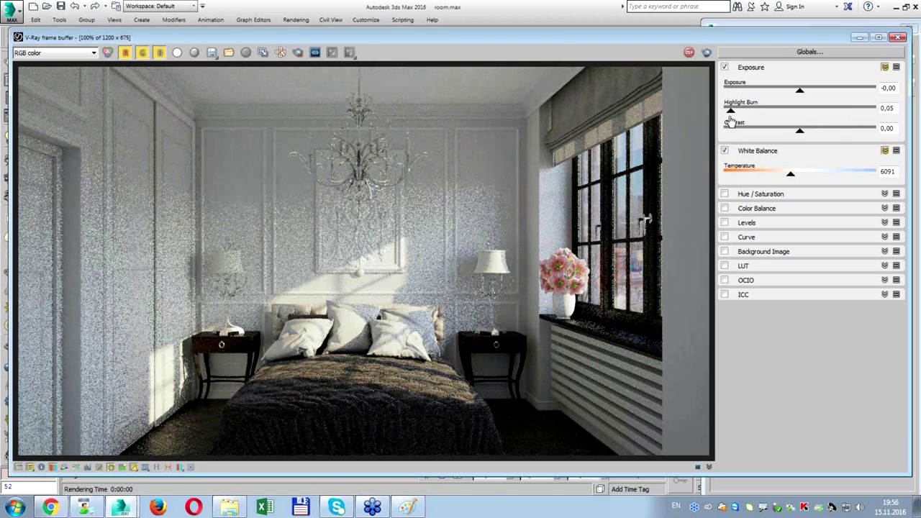
drag(728, 115, 804, 118)
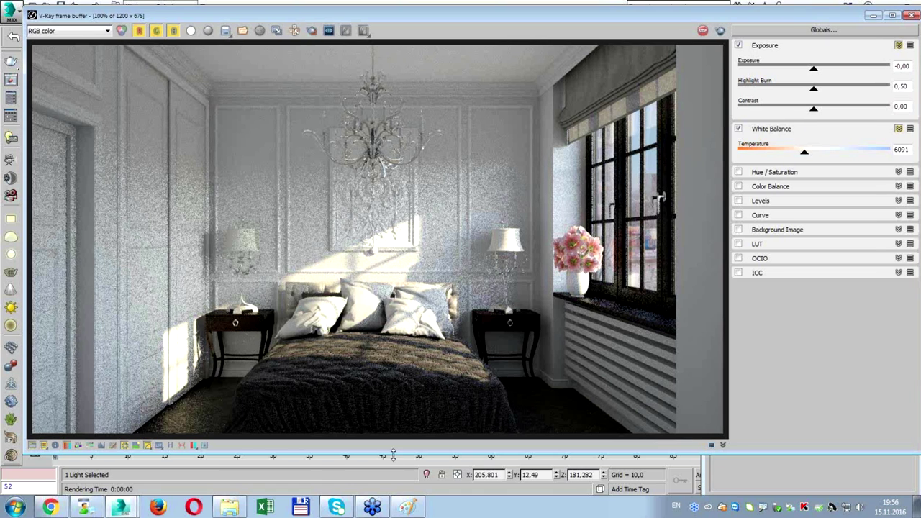
Make the frame buffer window taller, reposition it, then close it.
drag(392, 455, 395, 474)
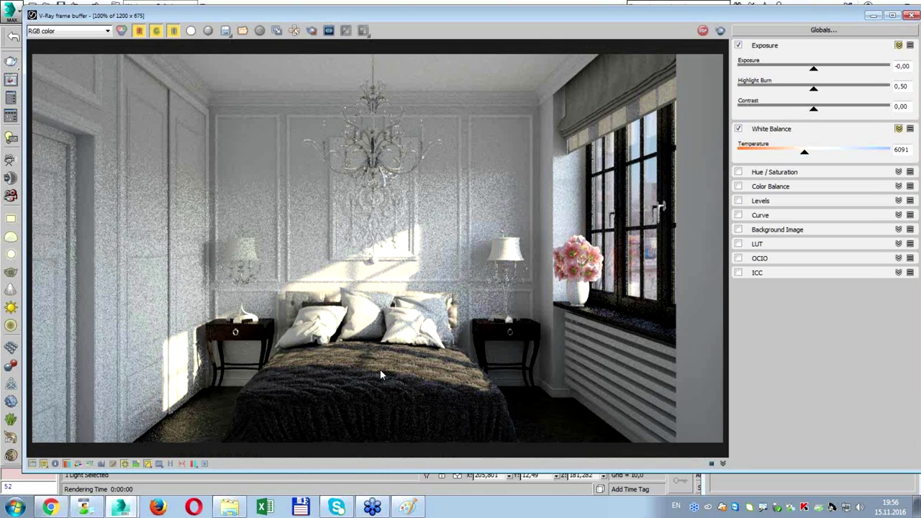
mouse_move(247, 409)
mouse_down()
mouse_move(454, 440)
mouse_move(498, 435)
mouse_up()
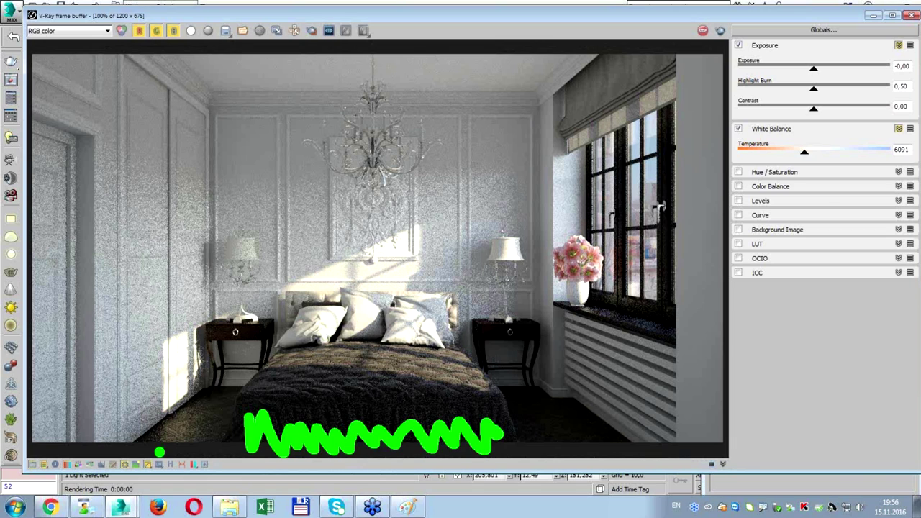
drag(113, 459, 680, 463)
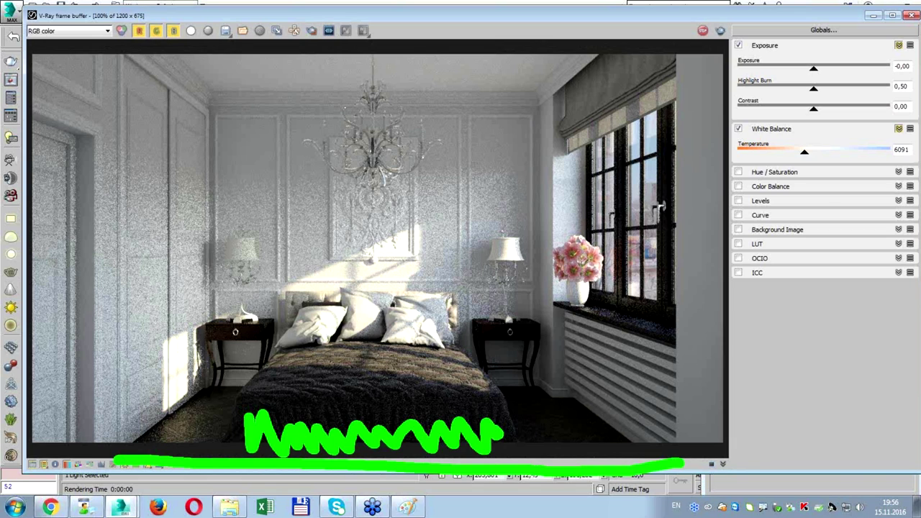
key(Escape)
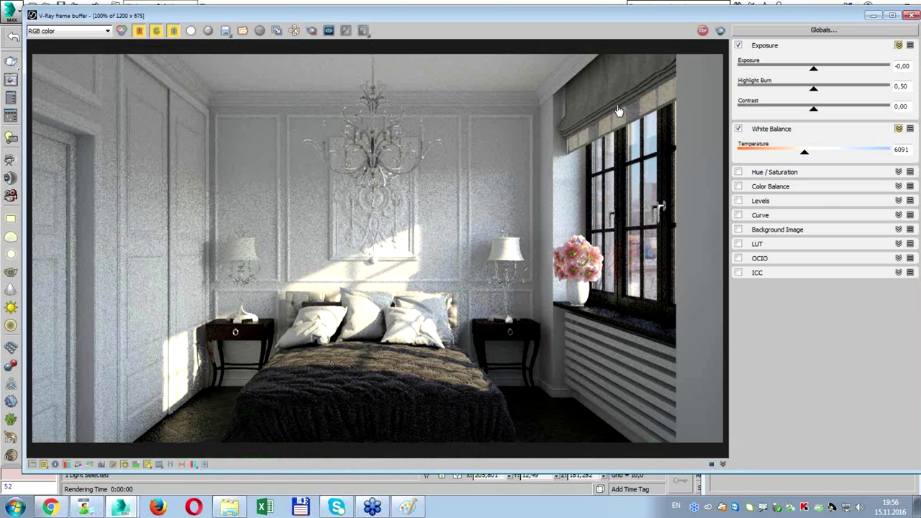
drag(751, 16, 575, 117)
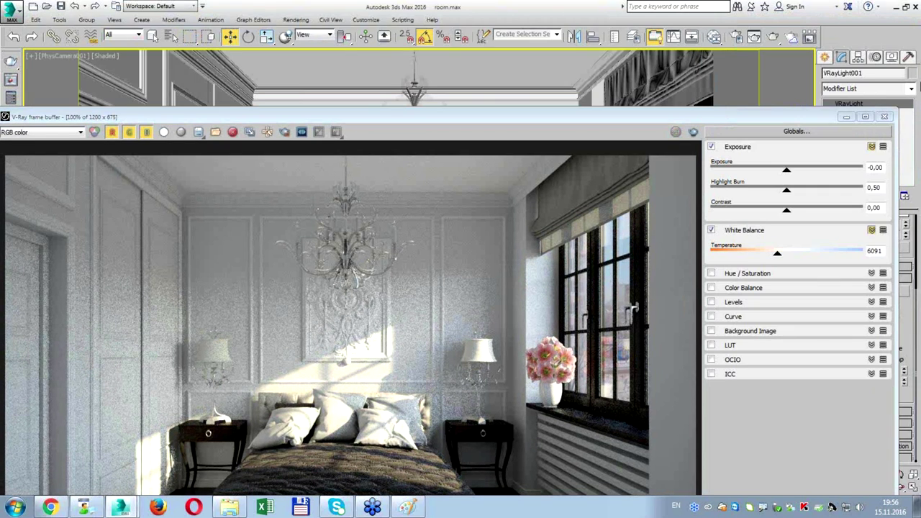
click(884, 116)
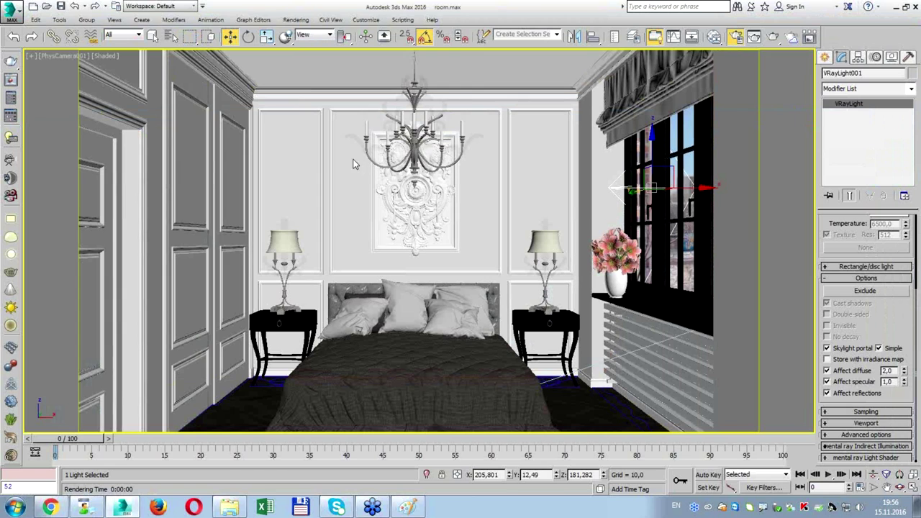
Change the Irradiance map preset from Medium to Low in the GI settings.
key(F10)
click(299, 179)
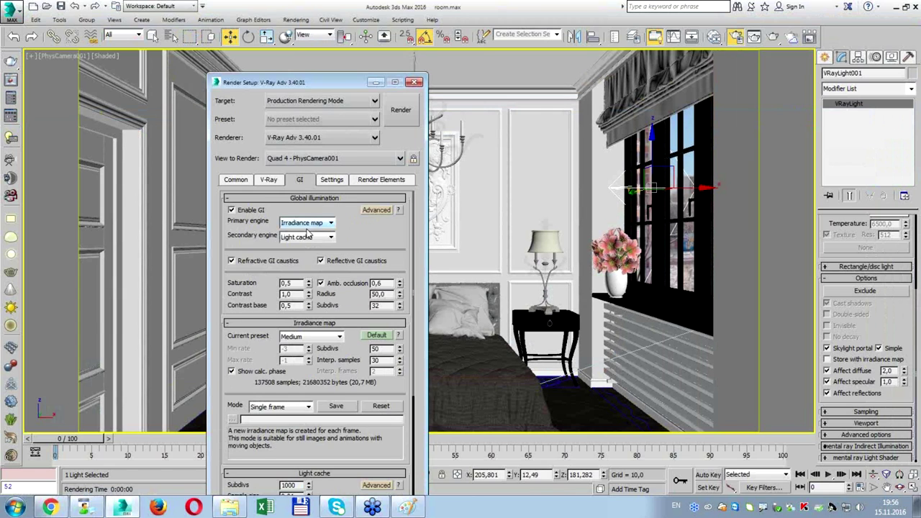
click(315, 335)
click(309, 362)
click(415, 82)
Nudge PhysCamera001 slightly down in the Left viewport.
key(alt+w)
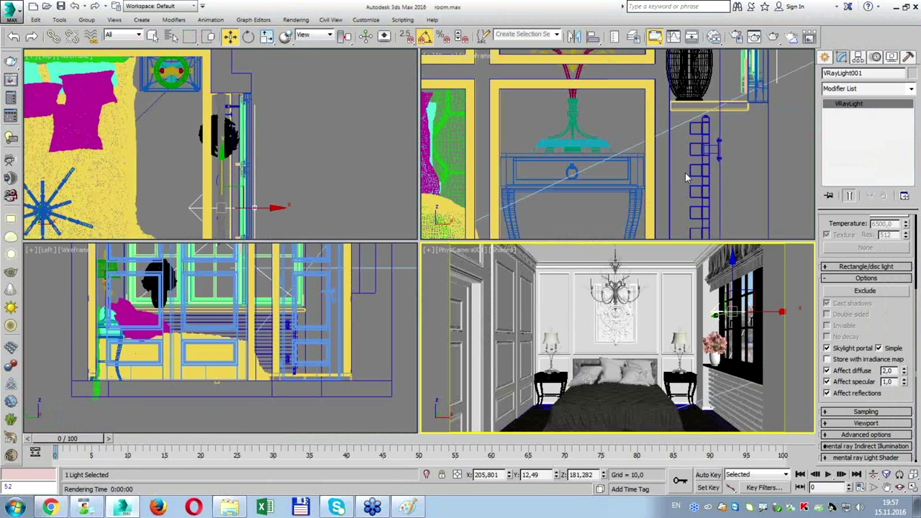
scroll(276, 328, down, 5)
click(316, 317)
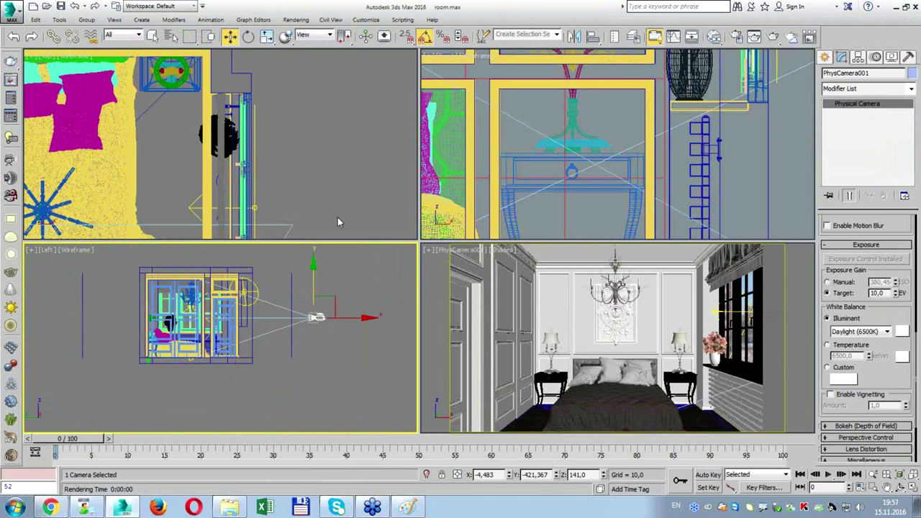
drag(315, 289, 320, 296)
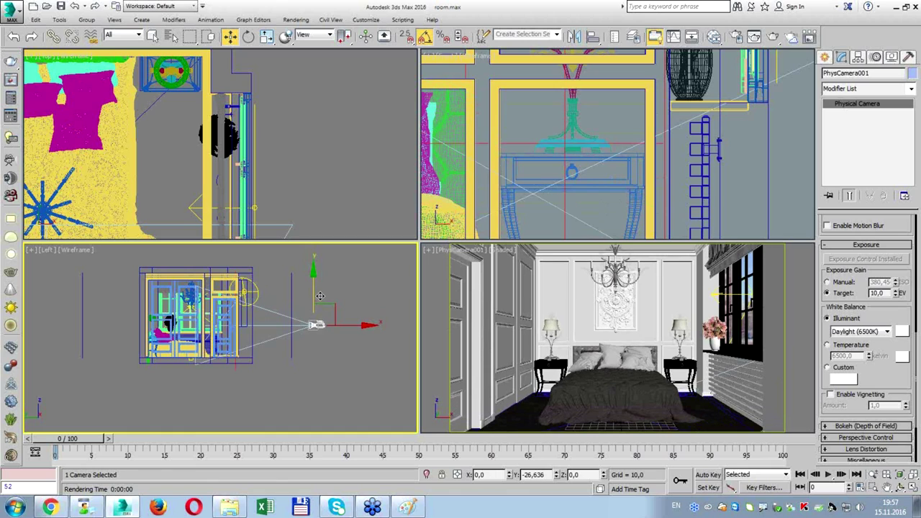
drag(324, 296, 326, 295)
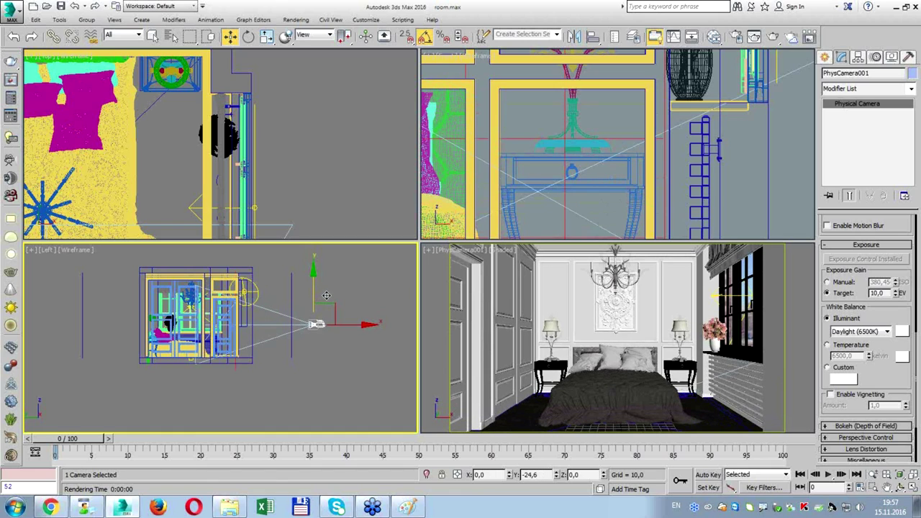
Maximize the camera view and render it again.
right_click(619, 374)
key(alt+w)
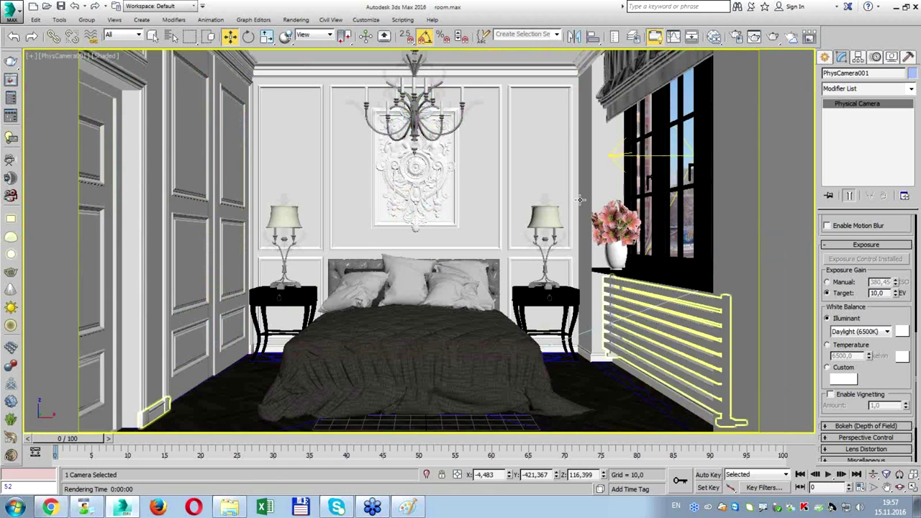
click(771, 37)
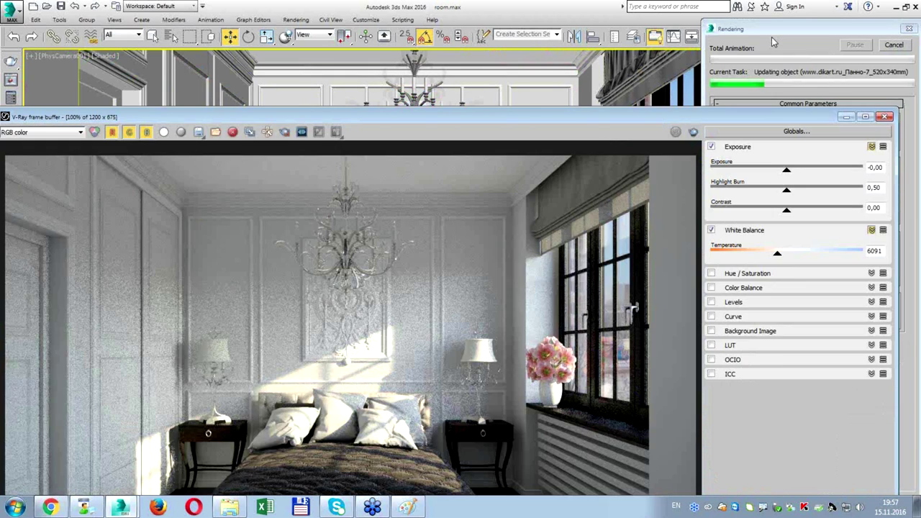
Reposition the frame buffer during the new render and switch the keyboard input language.
drag(583, 118, 592, 35)
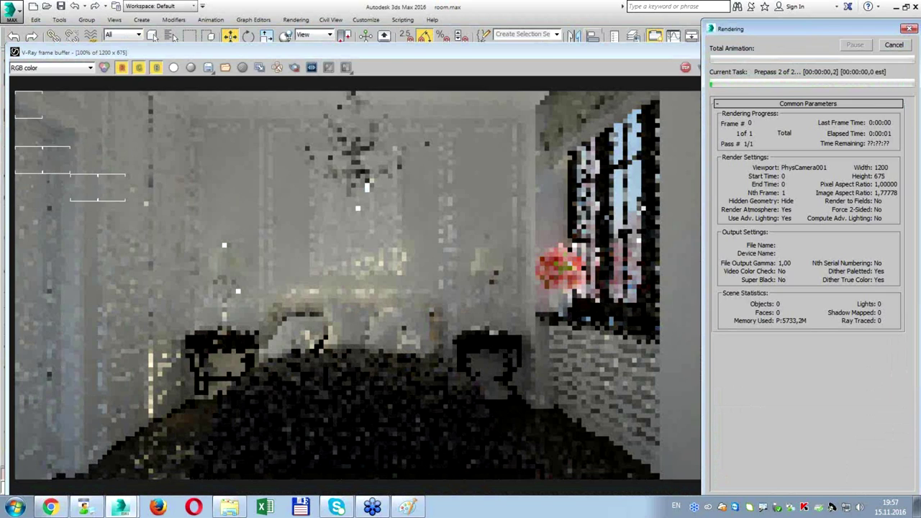
key(alt+shift)
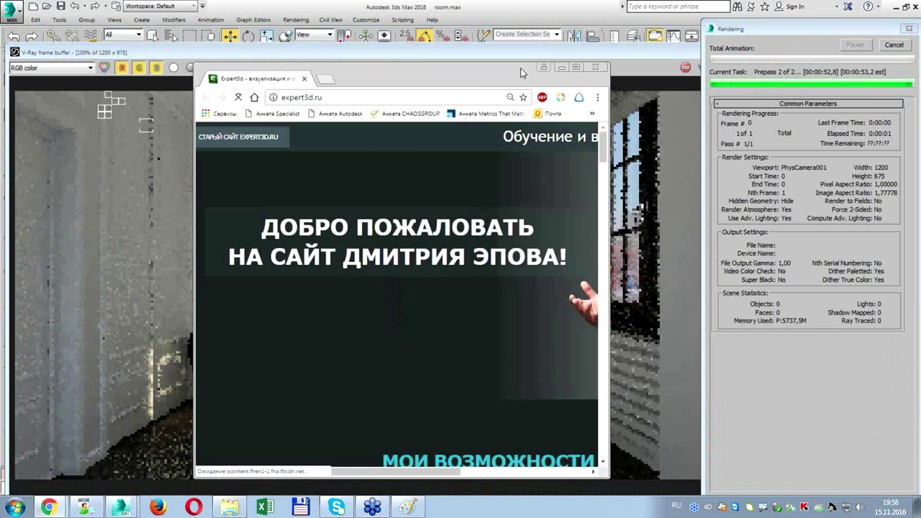
Maximize Chrome, view the expert3d.ru ВИДЕОУРОКИ section, go back, and close the browser.
click(575, 67)
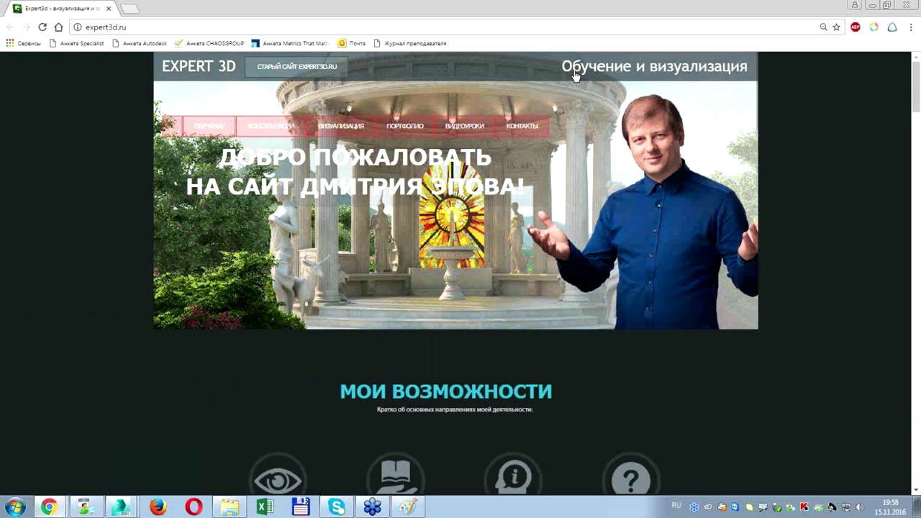
click(464, 126)
key(alt+Left)
click(108, 8)
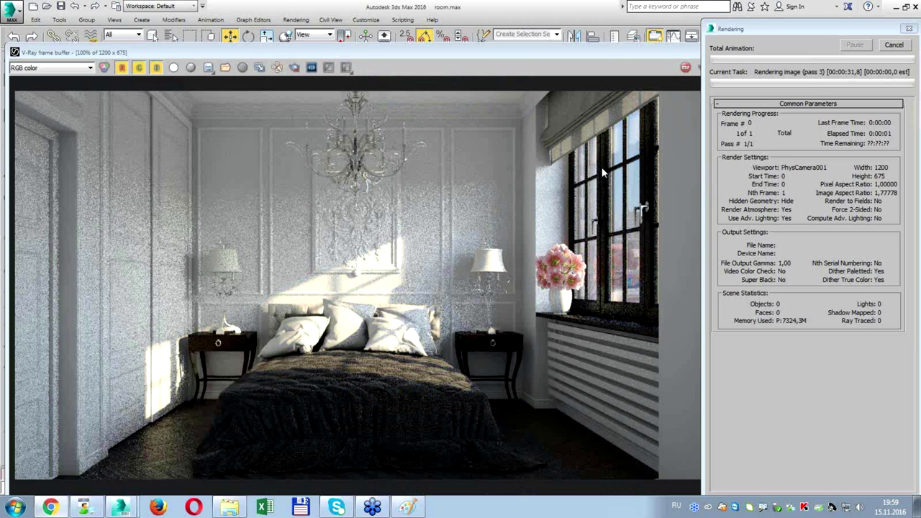
Set Exposure to 0.62 and Highlight Burn to 0.40 in the enlarged frame buffer.
double_click(651, 54)
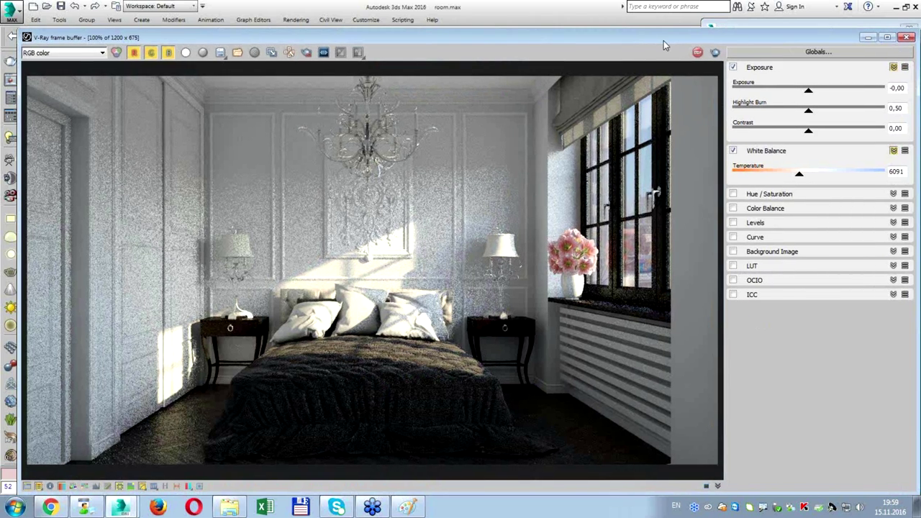
drag(662, 40, 675, 40)
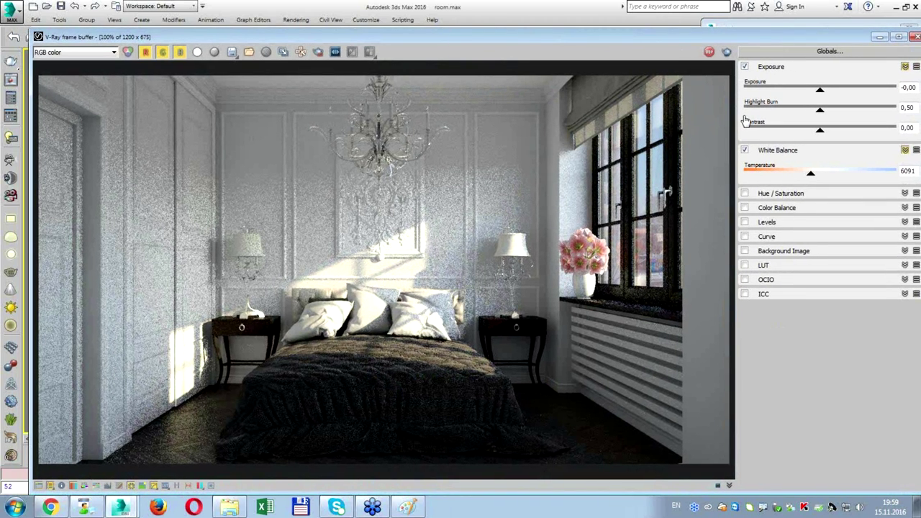
mouse_move(819, 89)
mouse_down()
mouse_move(829, 90)
mouse_move(805, 109)
mouse_up()
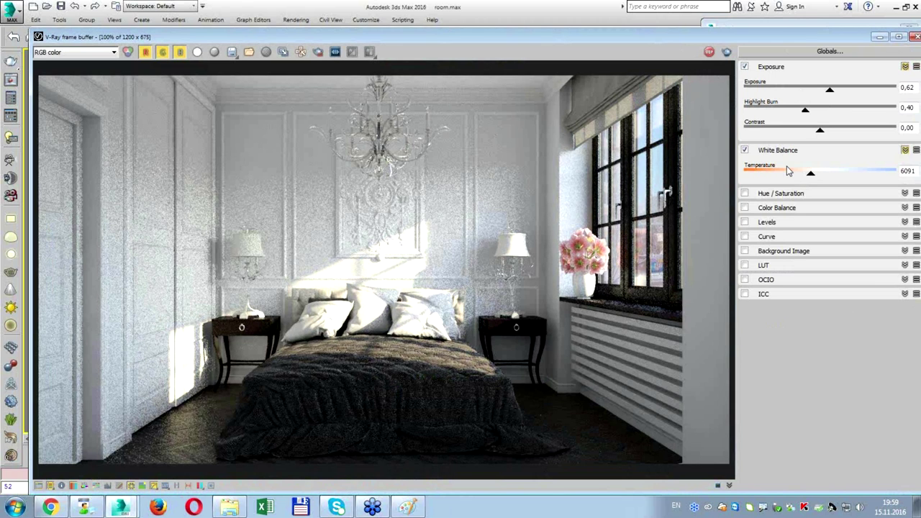
drag(515, 37, 530, 15)
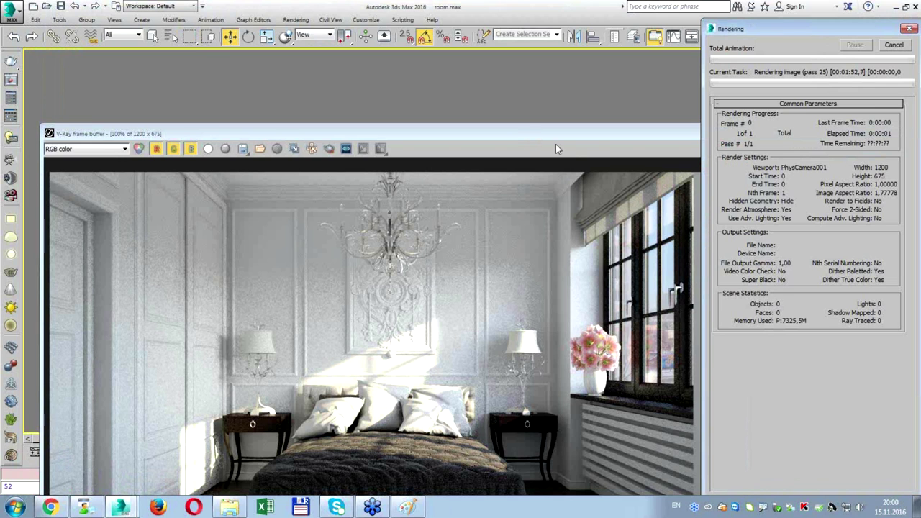
Maximize the finished render, inspect the floor at 400% zoom, then return to 100%.
double_click(510, 134)
drag(500, 60, 522, 44)
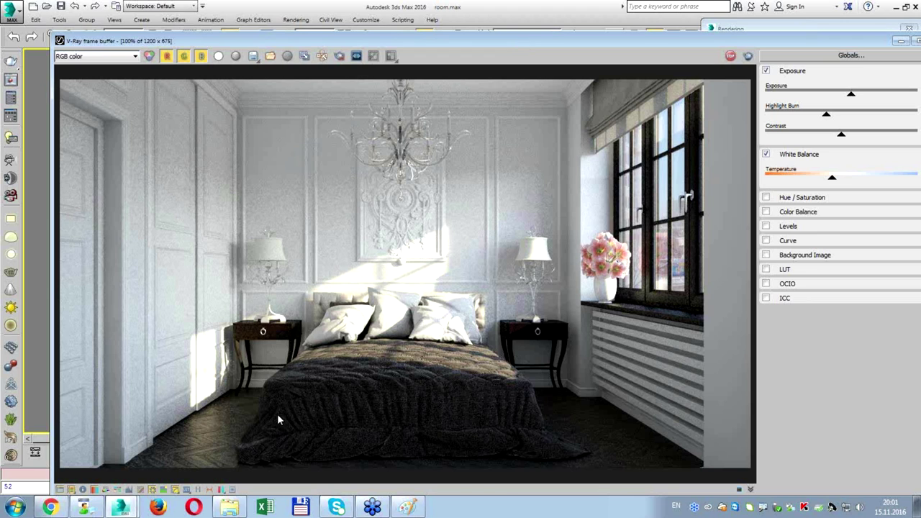
scroll(288, 408, up, 1)
scroll(309, 397, up, 1)
scroll(303, 397, up, 1)
mouse_move(278, 399)
middle_down()
mouse_move(511, 238)
mouse_move(576, 209)
mouse_move(314, 203)
mouse_move(577, 269)
mouse_move(172, 273)
mouse_move(216, 285)
mouse_move(352, 279)
mouse_move(500, 291)
mouse_move(414, 289)
middle_up()
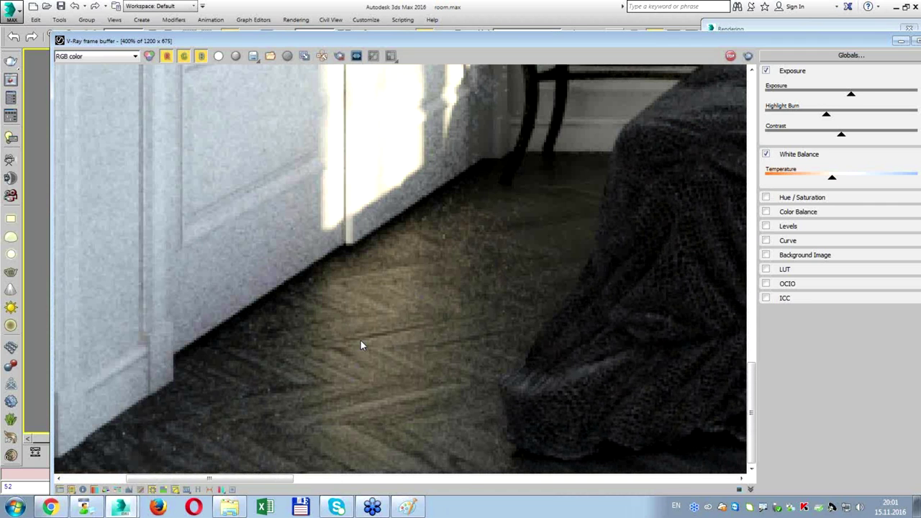
scroll(360, 340, down, 1)
scroll(361, 340, down, 1)
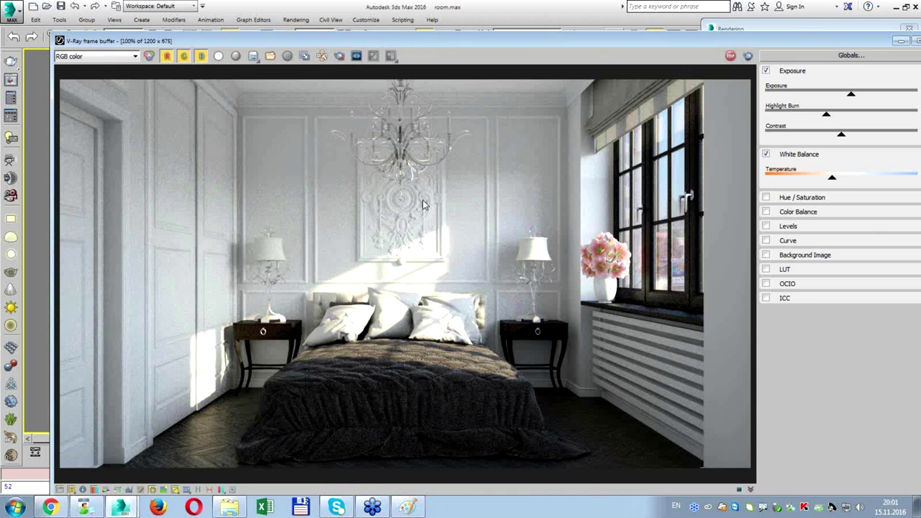
double_click(451, 43)
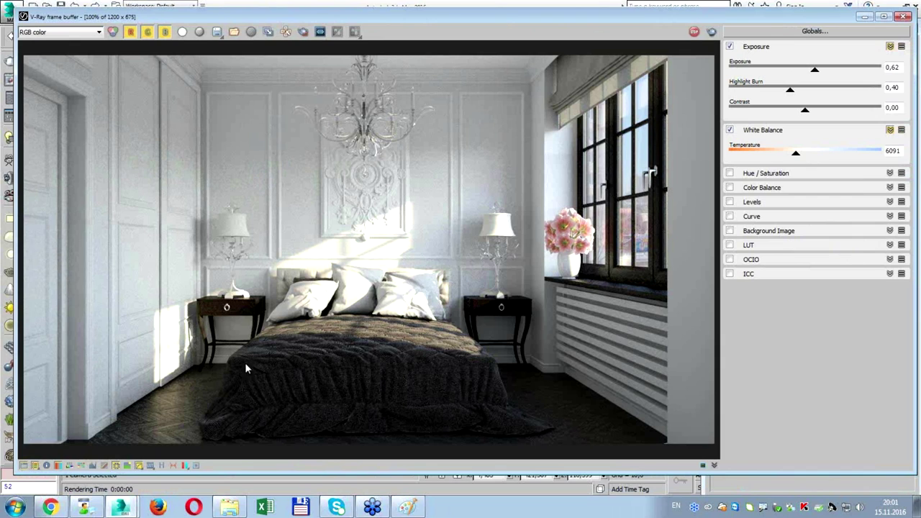
Enable the frame buffer Curve and drag its point up to lift the shadows.
click(890, 216)
click(729, 216)
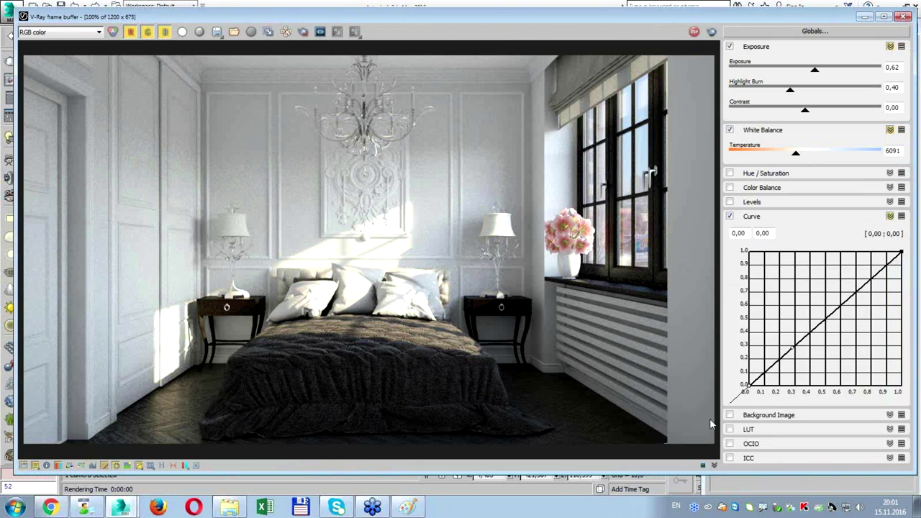
drag(790, 346, 790, 337)
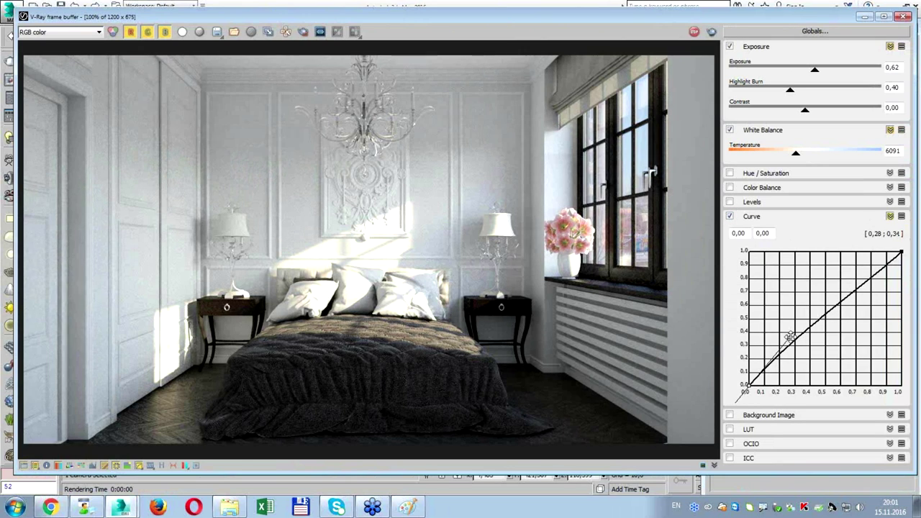
drag(790, 337, 782, 337)
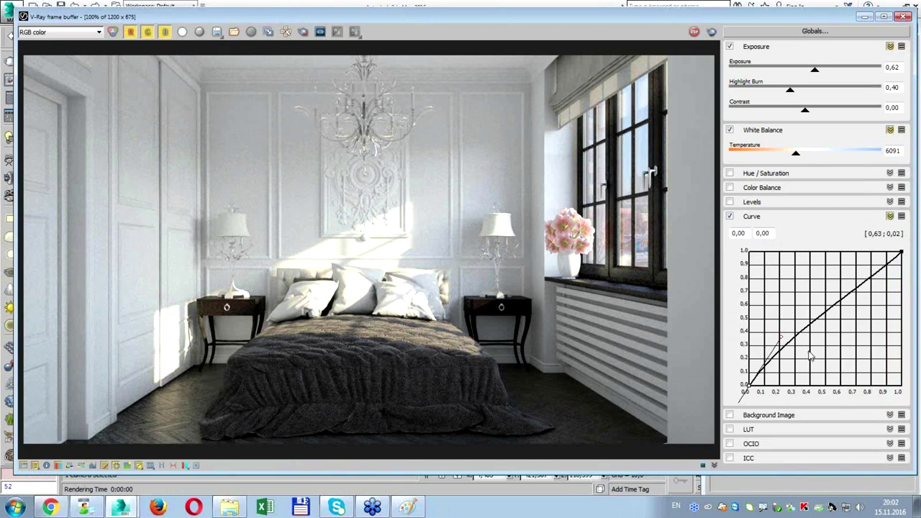
drag(783, 336, 782, 334)
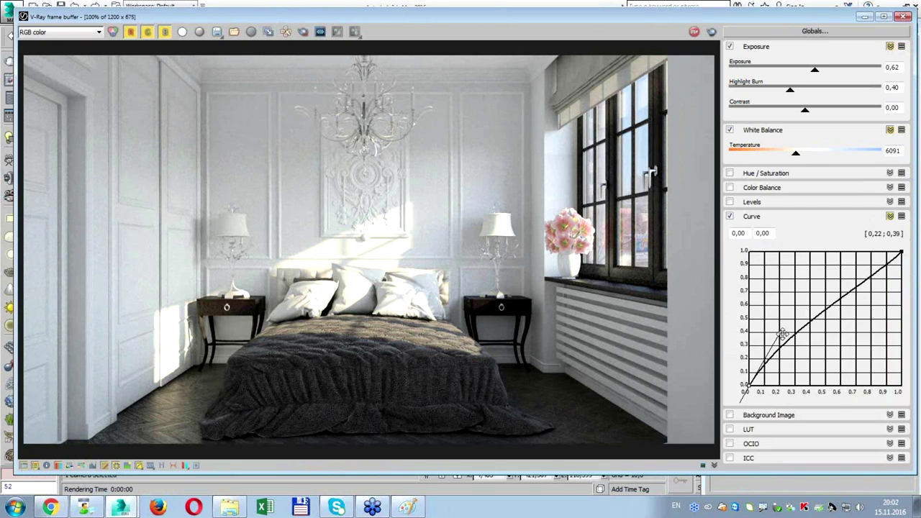
drag(782, 334, 785, 336)
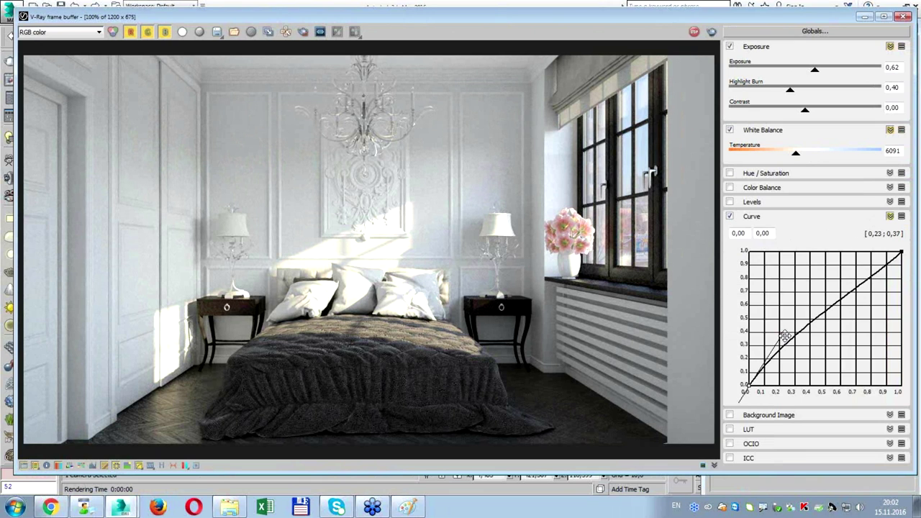
Toggle the curve off and on to compare, then lower the point slightly.
click(730, 216)
click(729, 215)
click(730, 216)
click(729, 216)
click(729, 216)
click(730, 216)
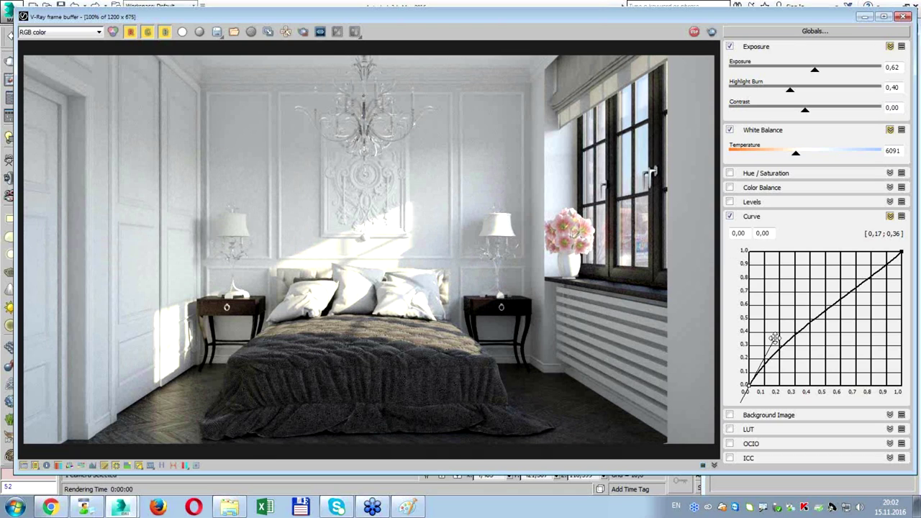
drag(774, 339, 767, 353)
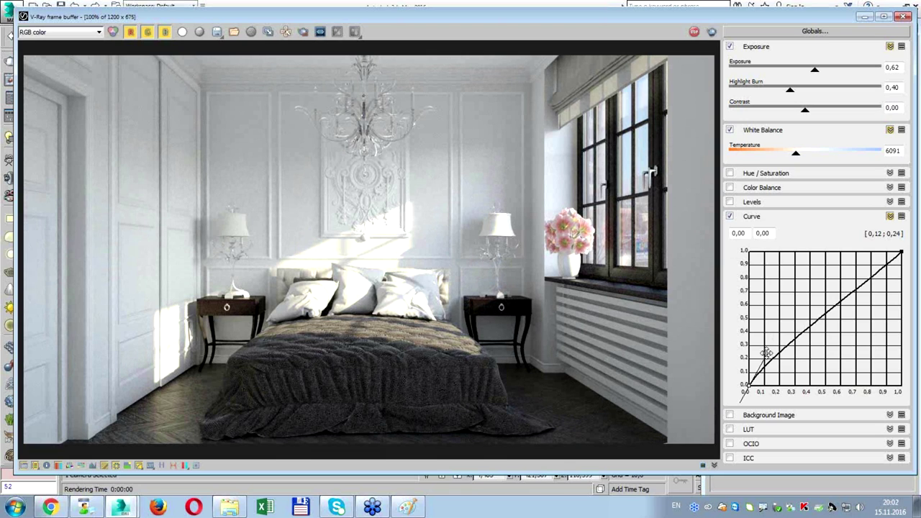
Inspect the render's pixel values, restore the frame buffer window and bring the Rendering dialog forward.
right_click(325, 314)
mouse_move(360, 16)
mouse_down()
mouse_move(366, 186)
mouse_move(368, 172)
mouse_up()
click(808, 11)
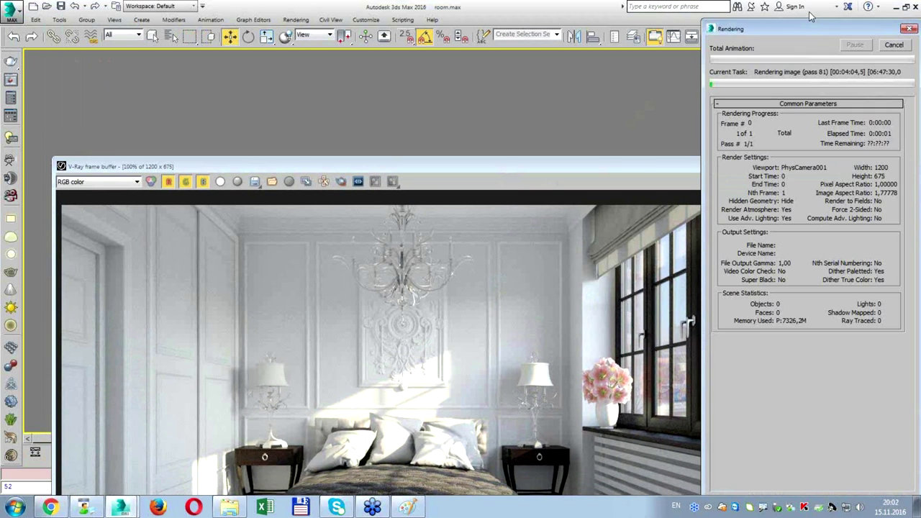
Cancel the ongoing render pass.
click(894, 45)
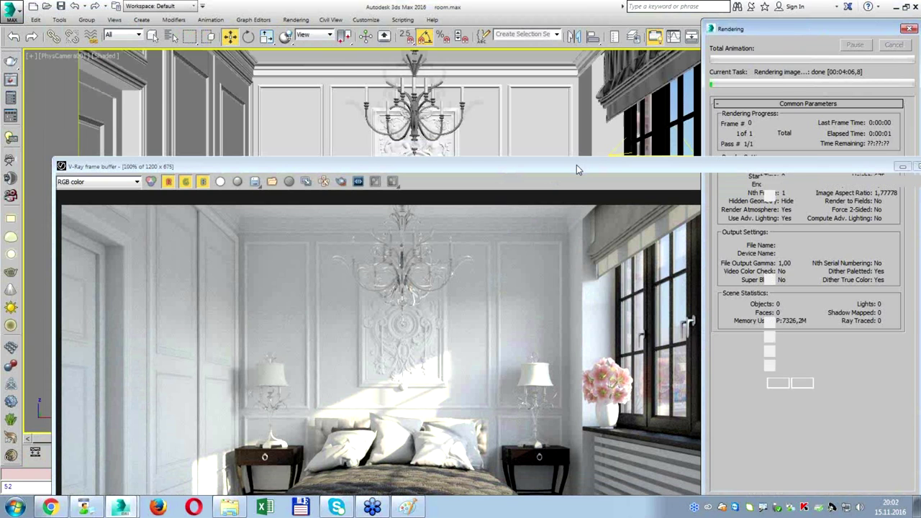
scroll(415, 212, up, 5)
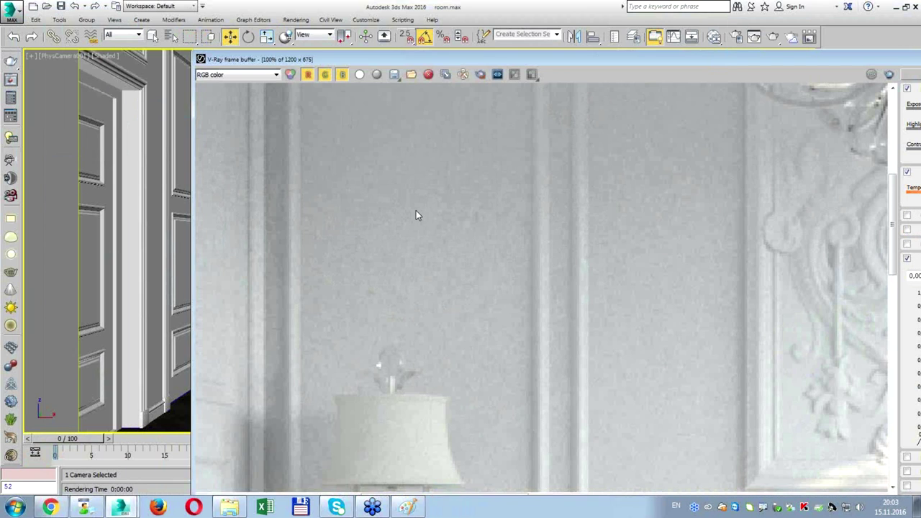
scroll(416, 210, down, 2)
scroll(411, 250, down, 3)
scroll(362, 448, up, 2)
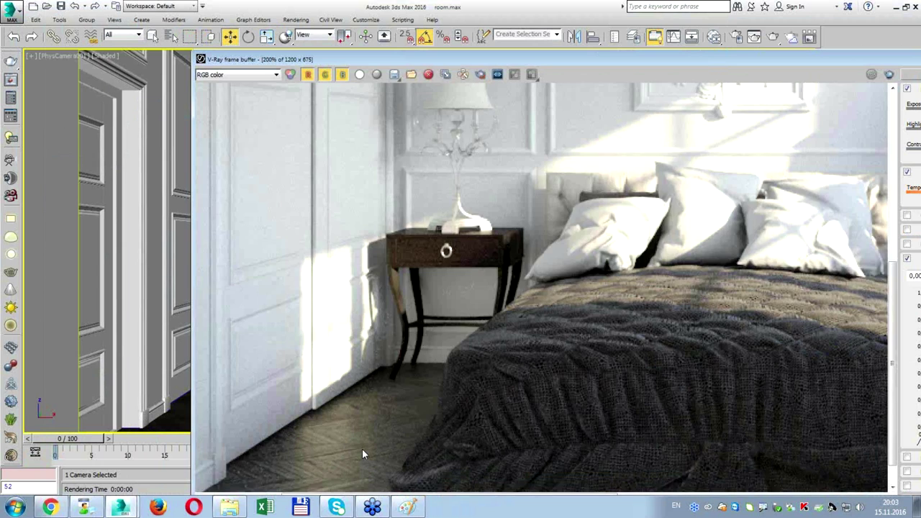
scroll(350, 433, up, 3)
scroll(390, 403, down, 1)
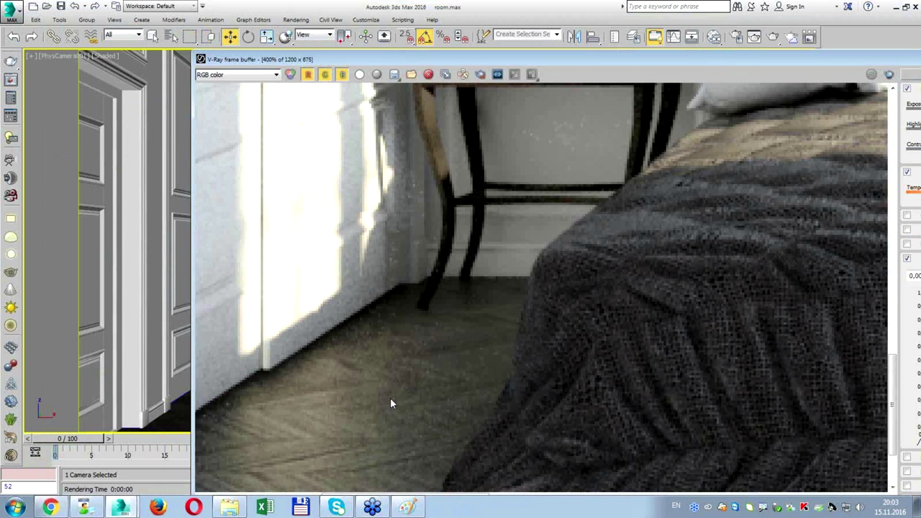
scroll(390, 403, down, 2)
scroll(399, 451, down, 2)
Update the VRayDenoiser element from Render Setup's Render Elements, then close Render Setup.
click(735, 37)
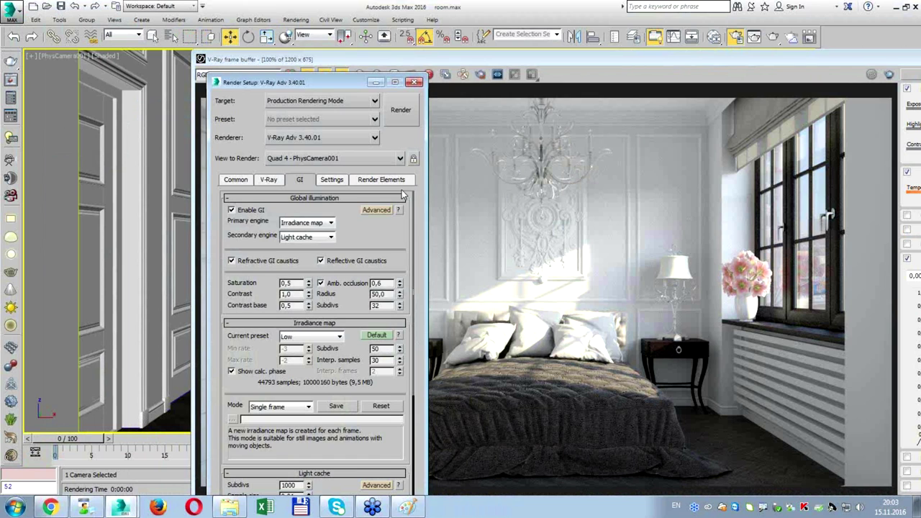
click(392, 183)
drag(325, 77, 180, 7)
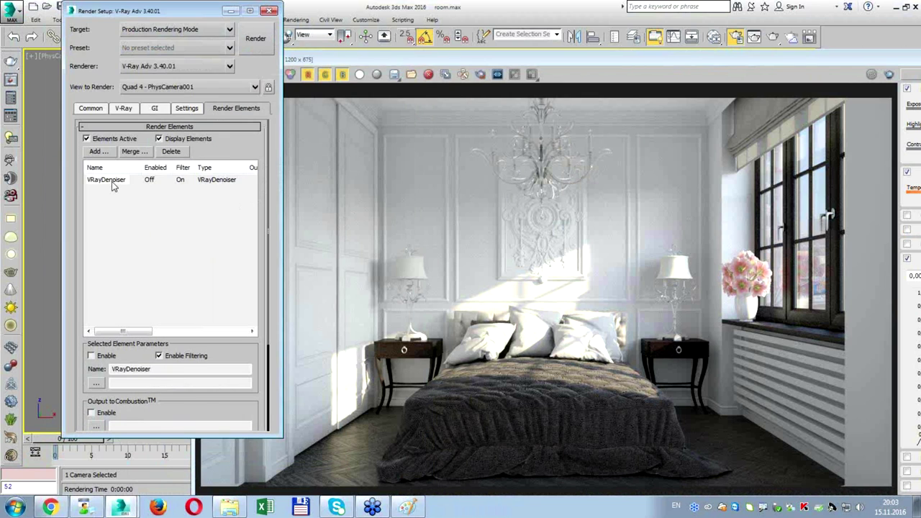
click(115, 179)
scroll(79, 369, down, 5)
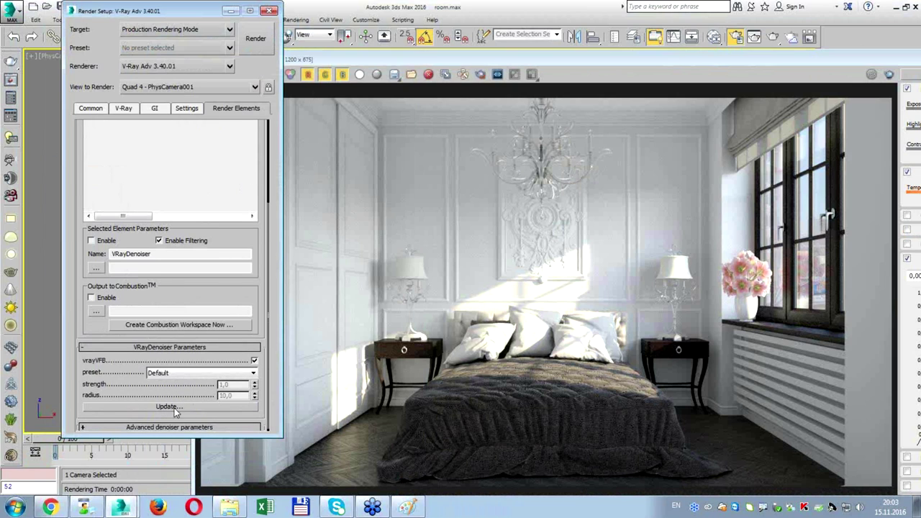
click(175, 407)
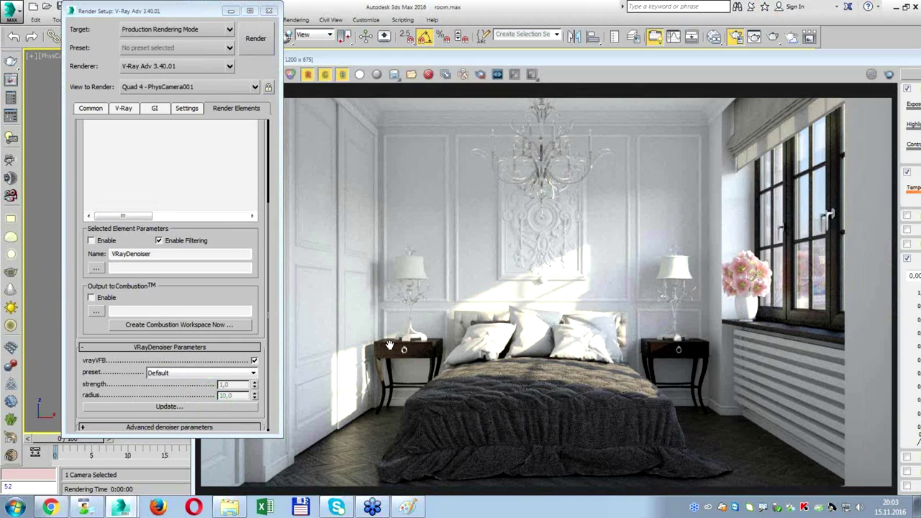
click(269, 11)
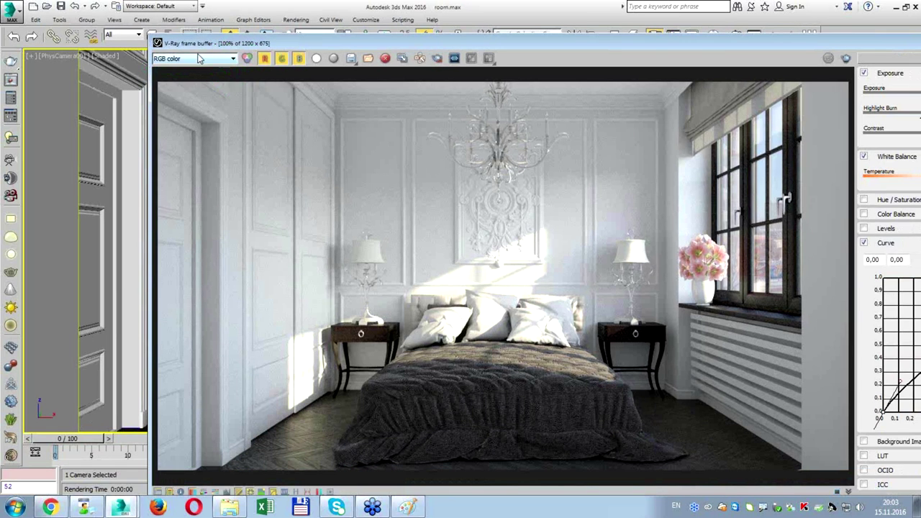
click(191, 59)
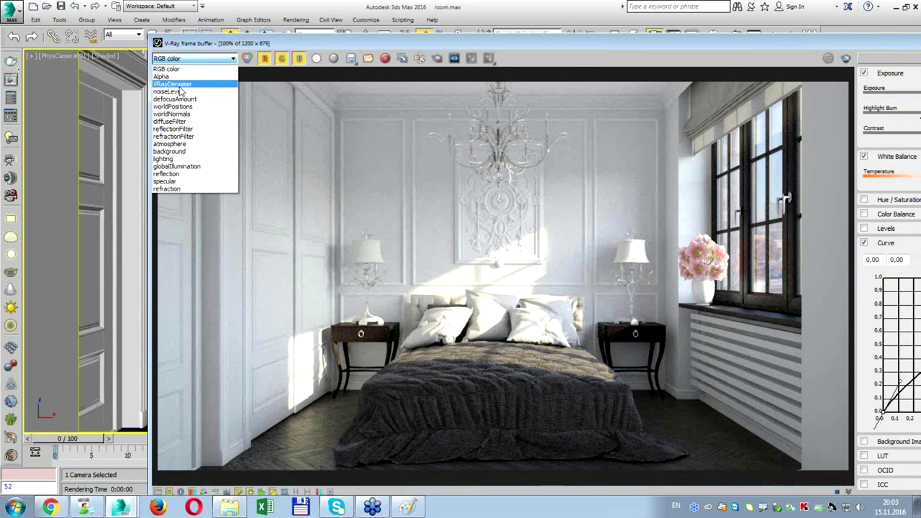
click(180, 86)
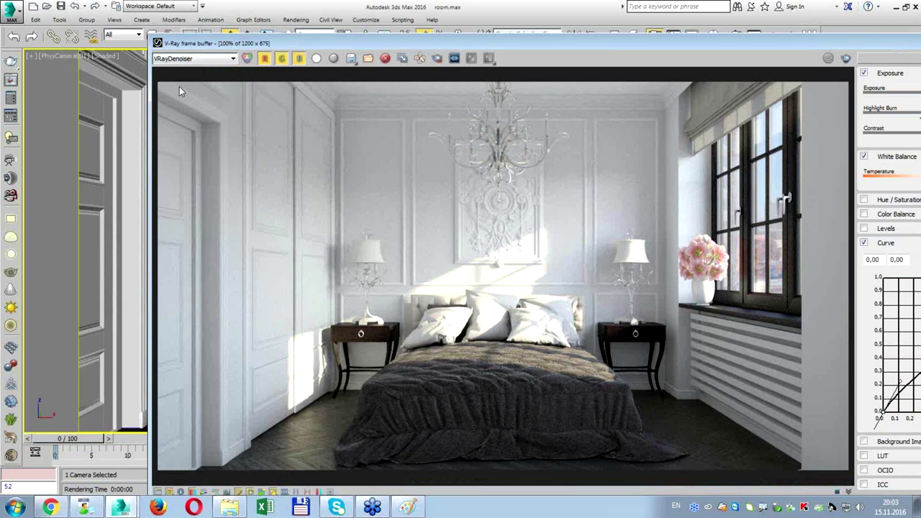
scroll(367, 177, up, 1)
scroll(367, 177, up, 1)
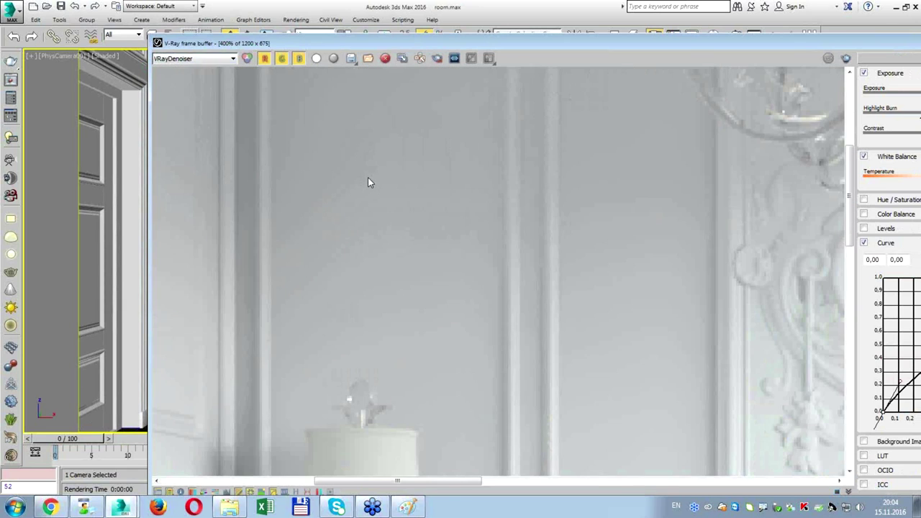
middle_drag(370, 168, 385, 326)
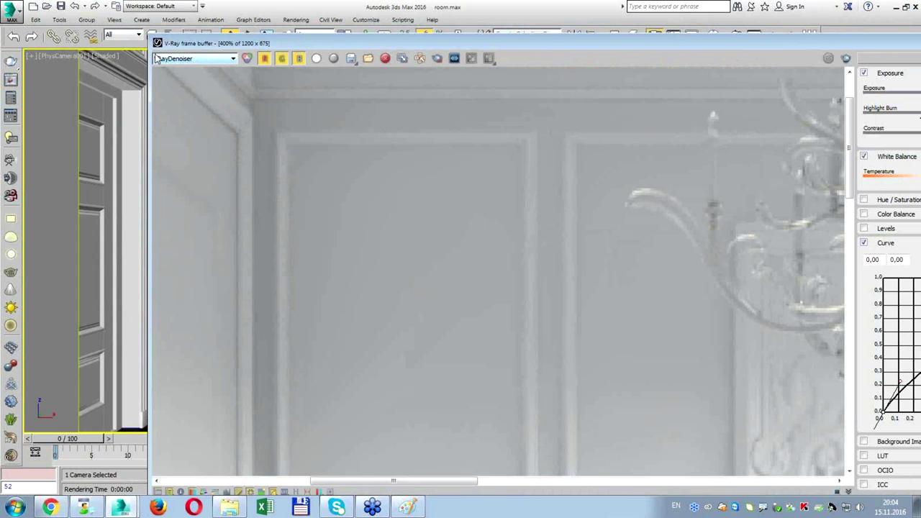
scroll(216, 100, down, 3)
scroll(267, 118, up, 1)
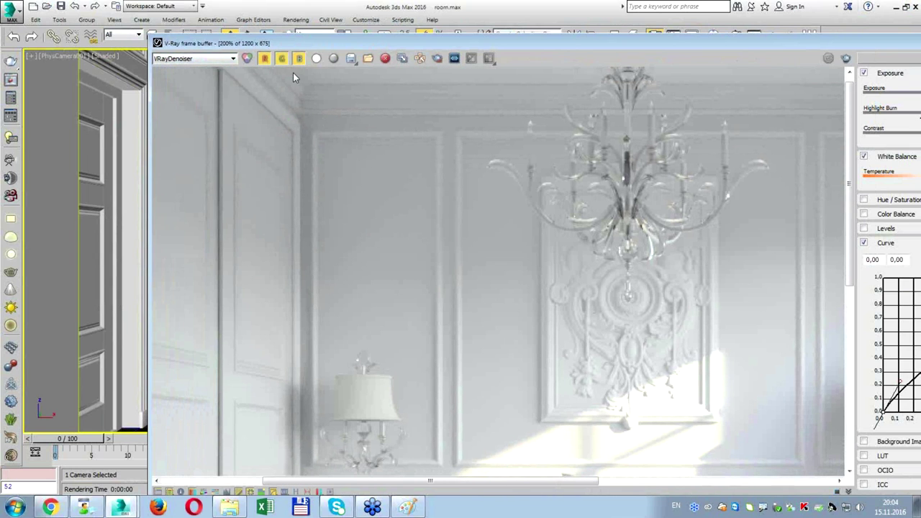
click(232, 58)
click(213, 66)
click(207, 59)
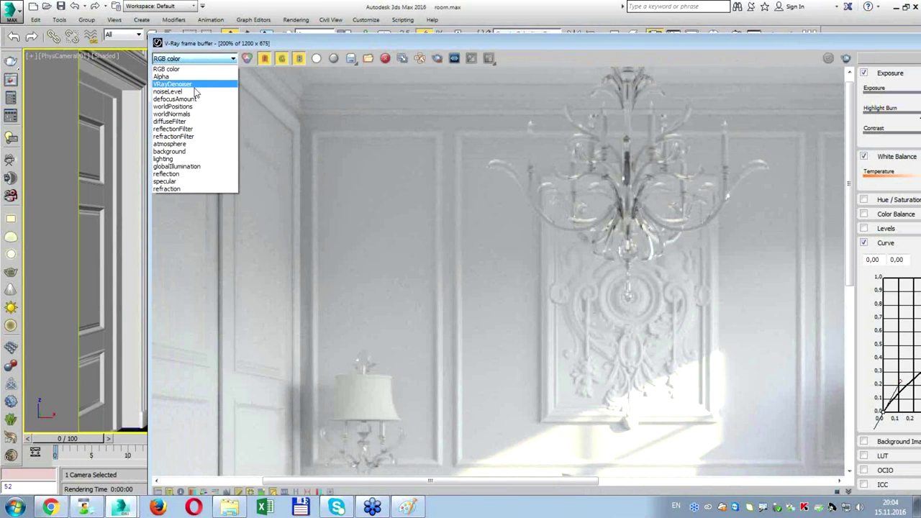
click(196, 85)
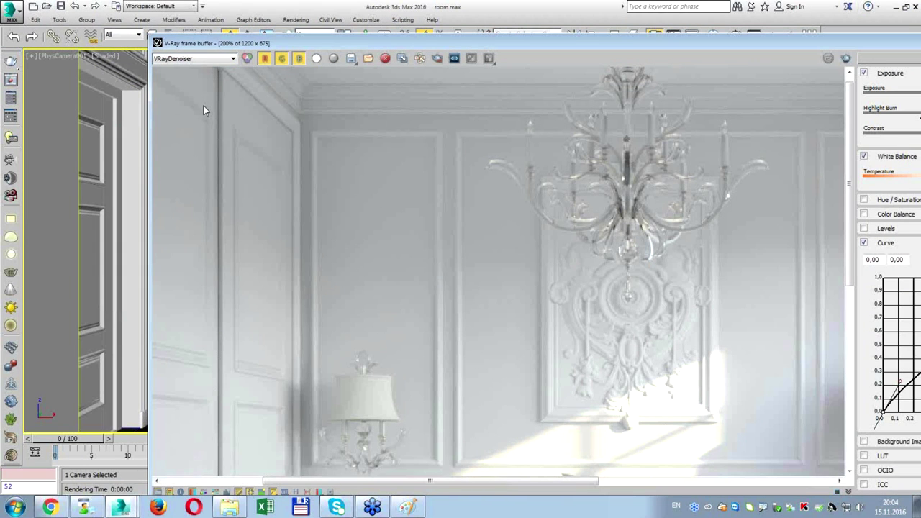
scroll(295, 192, up, 3)
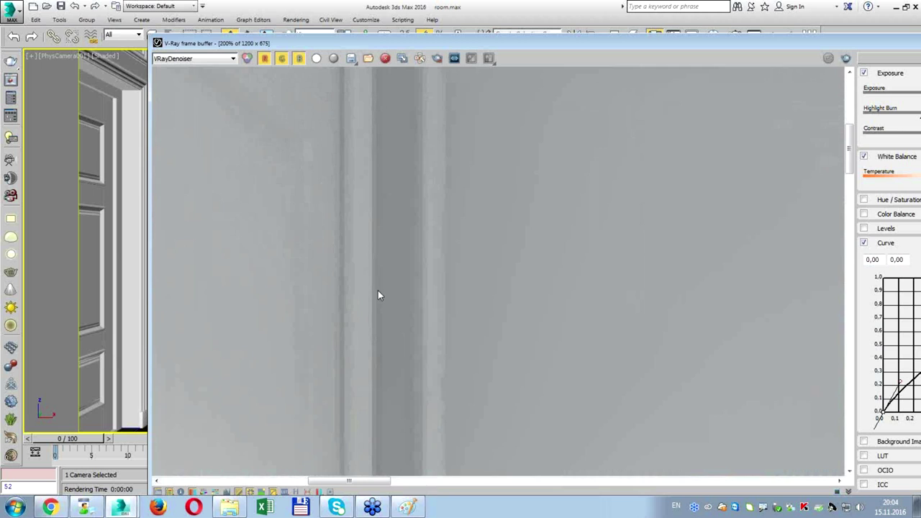
scroll(379, 295, down, 3)
scroll(396, 436, up, 2)
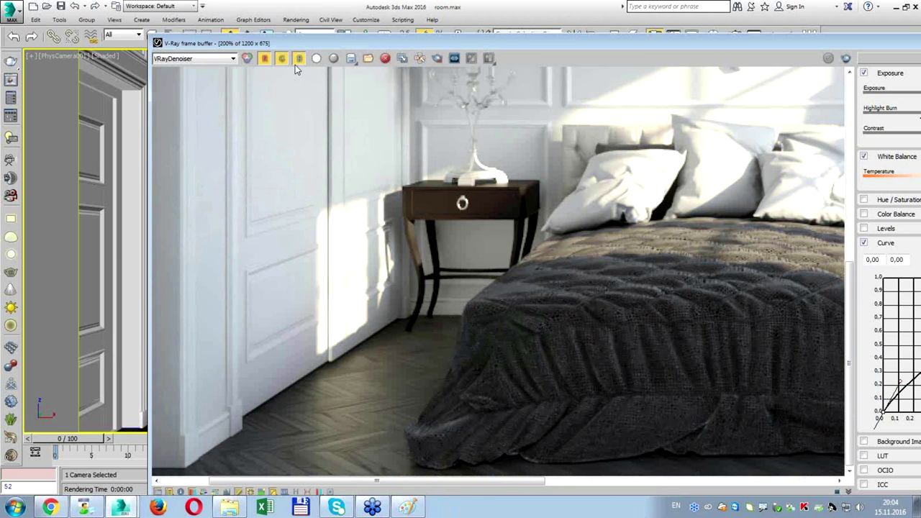
click(216, 58)
click(206, 71)
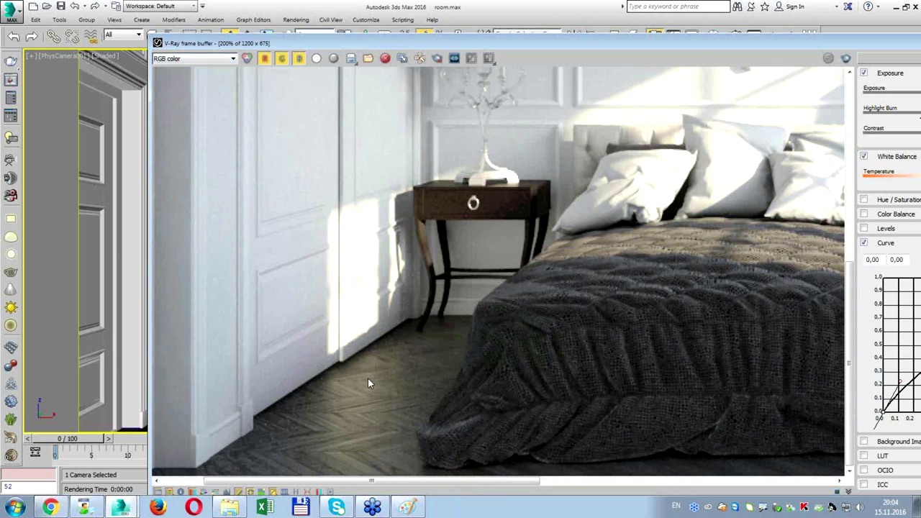
Show the VRayDenoiser channel and zoom in on the window blind to check noise.
scroll(368, 384, up, 2)
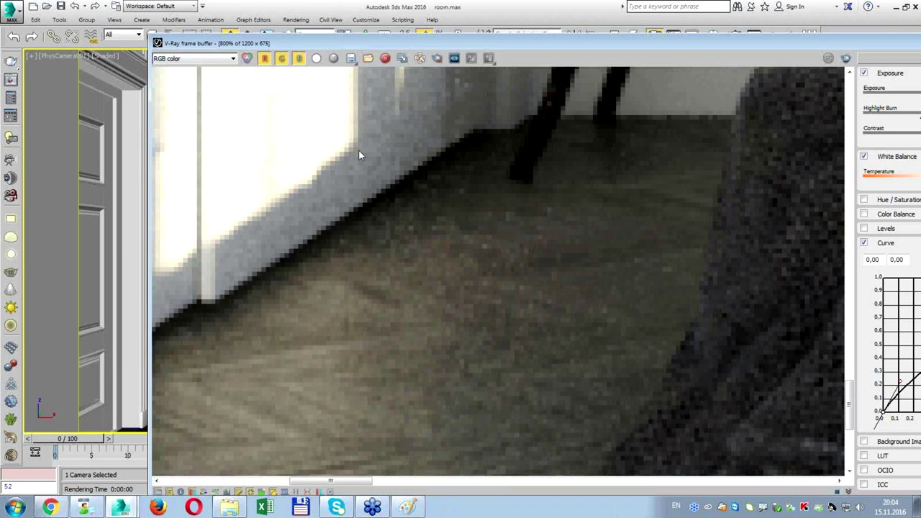
click(182, 59)
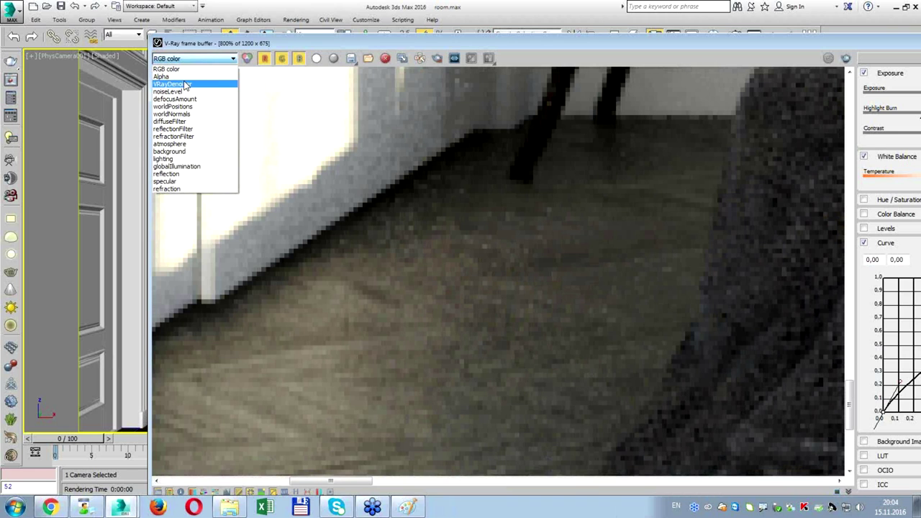
click(185, 85)
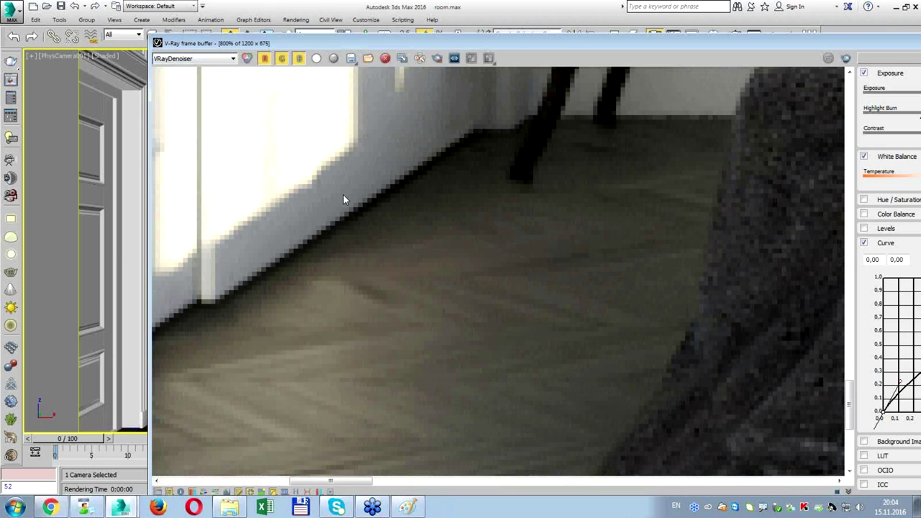
scroll(517, 230, down, 3)
scroll(518, 230, down, 2)
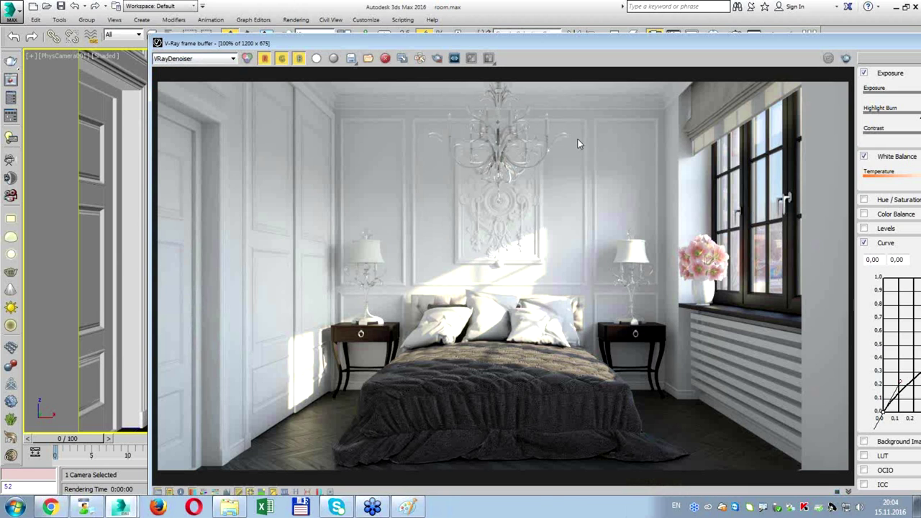
scroll(640, 155, up, 3)
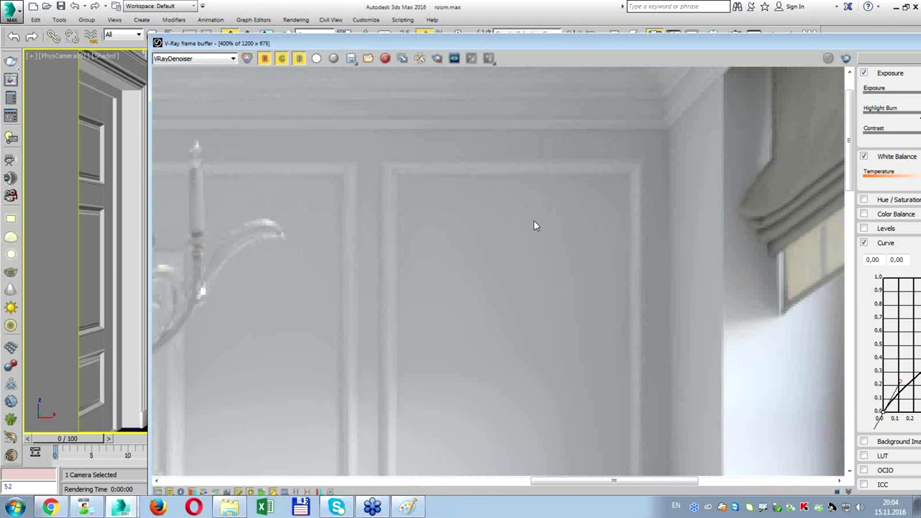
middle_drag(533, 226, 377, 239)
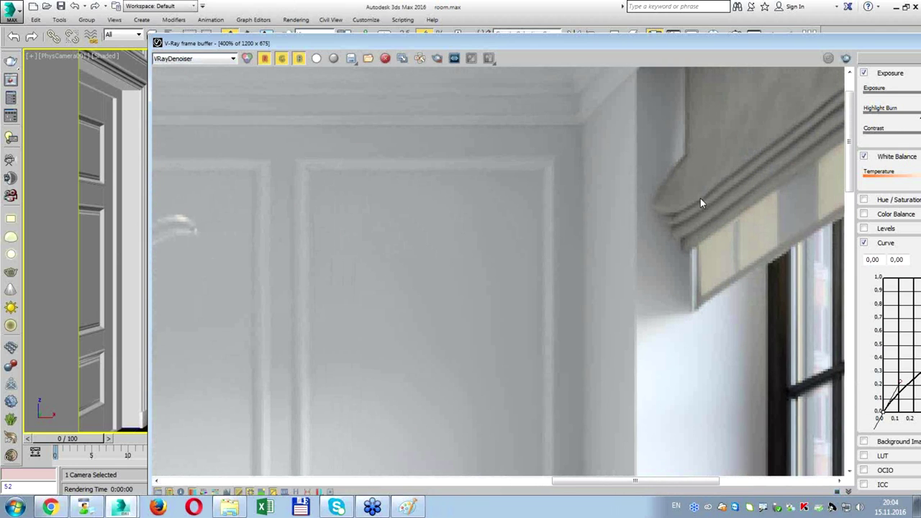
scroll(447, 226, down, 2)
scroll(467, 220, down, 2)
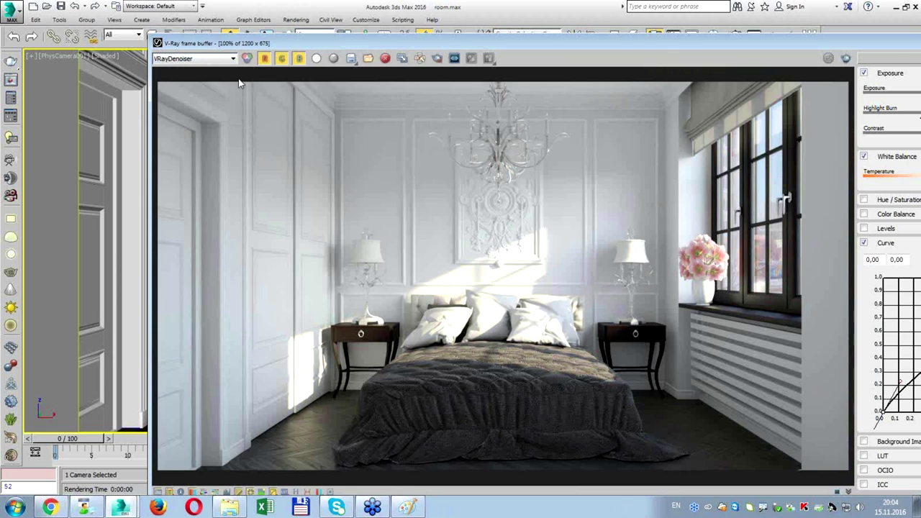
Switch the frame buffer to the RGB color channel and briefly peek at the 90minutesRoom folder.
click(216, 59)
click(198, 69)
click(229, 508)
click(229, 507)
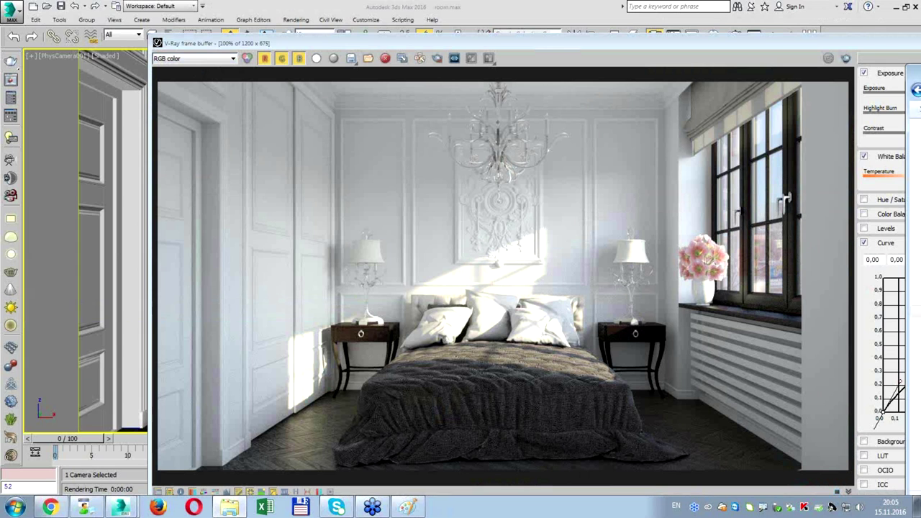
key(alt+shift)
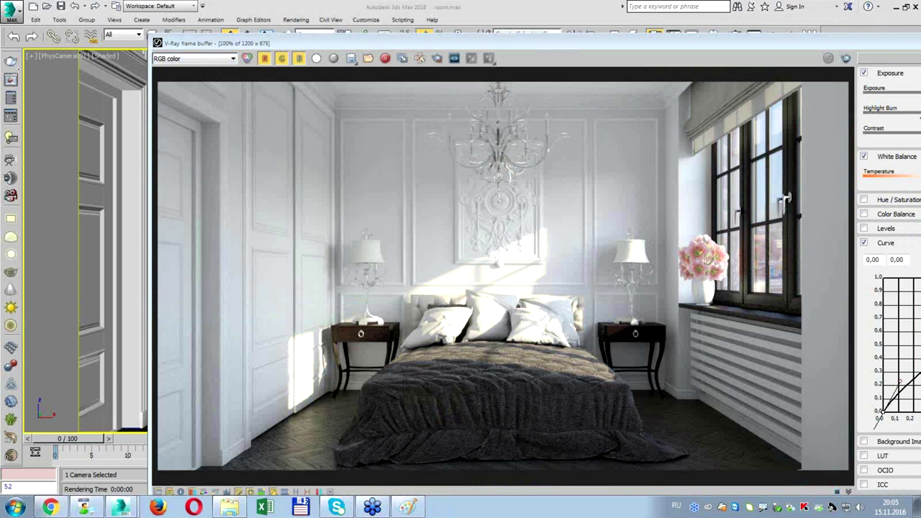
key(alt+shift)
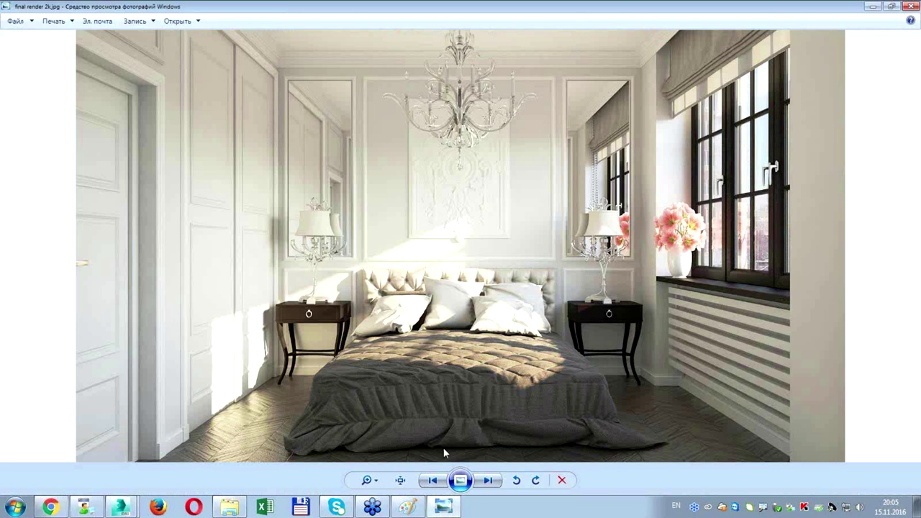
click(400, 480)
mouse_move(406, 180)
mouse_down()
mouse_move(411, 380)
mouse_move(693, 379)
mouse_up()
scroll(329, 62, up, 2)
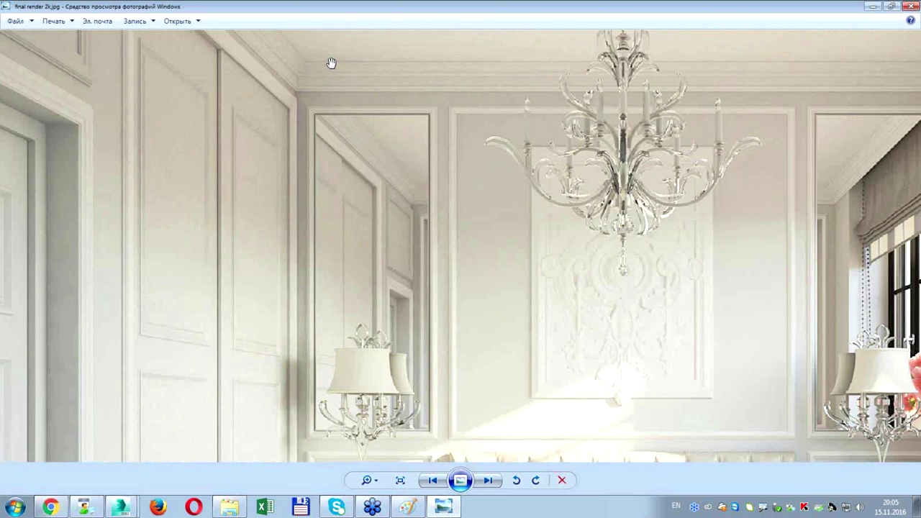
scroll(323, 82, up, 3)
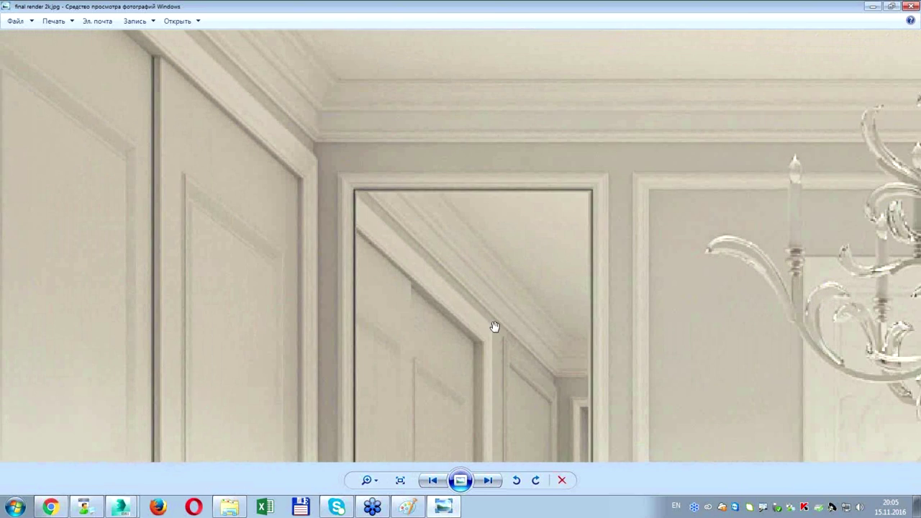
scroll(469, 101, up, 2)
scroll(482, 97, up, 2)
scroll(516, 117, up, 2)
drag(517, 117, 440, 235)
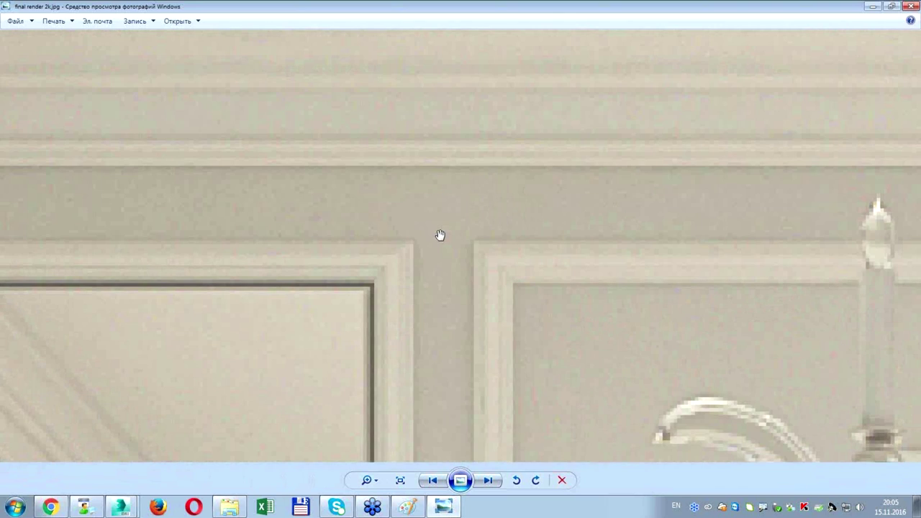
scroll(439, 213, down, 3)
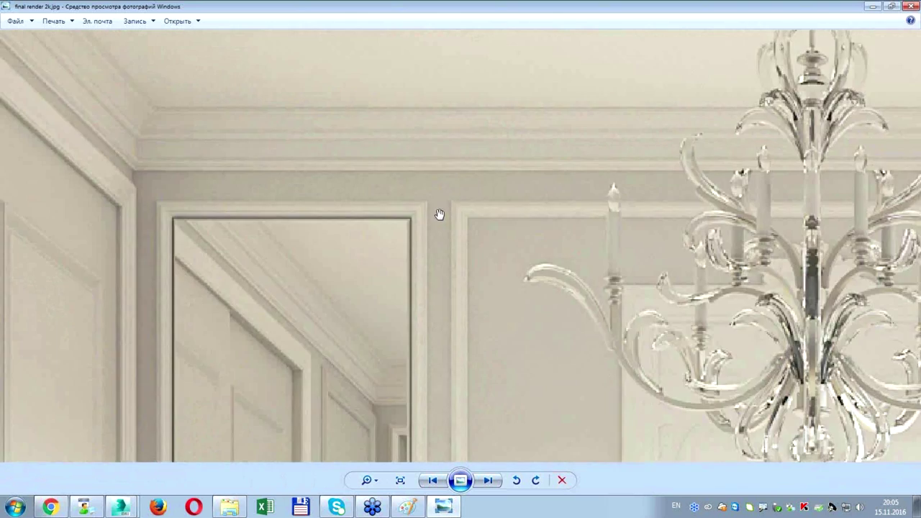
scroll(438, 211, down, 2)
drag(719, 302, 259, 331)
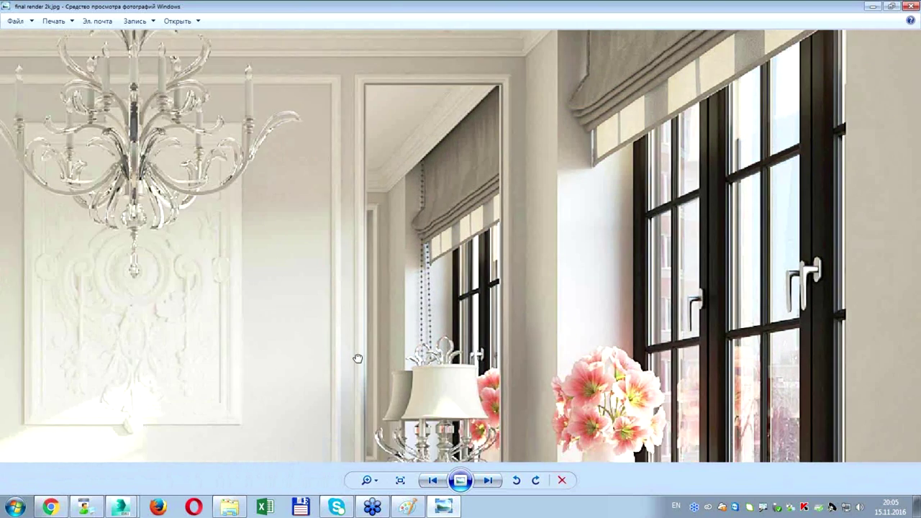
drag(358, 358, 528, 173)
drag(338, 342, 484, 218)
drag(216, 374, 511, 215)
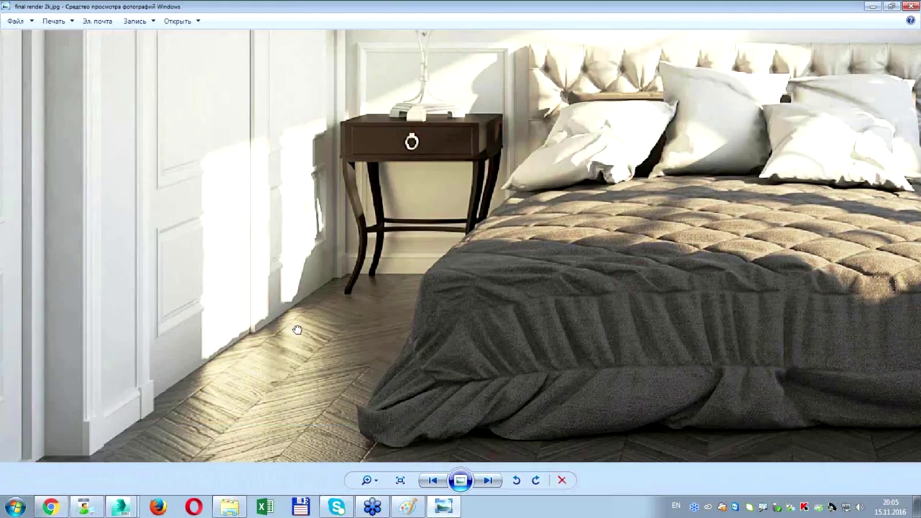
drag(298, 328, 411, 350)
mouse_move(697, 374)
mouse_down()
mouse_move(230, 367)
mouse_move(319, 308)
mouse_up()
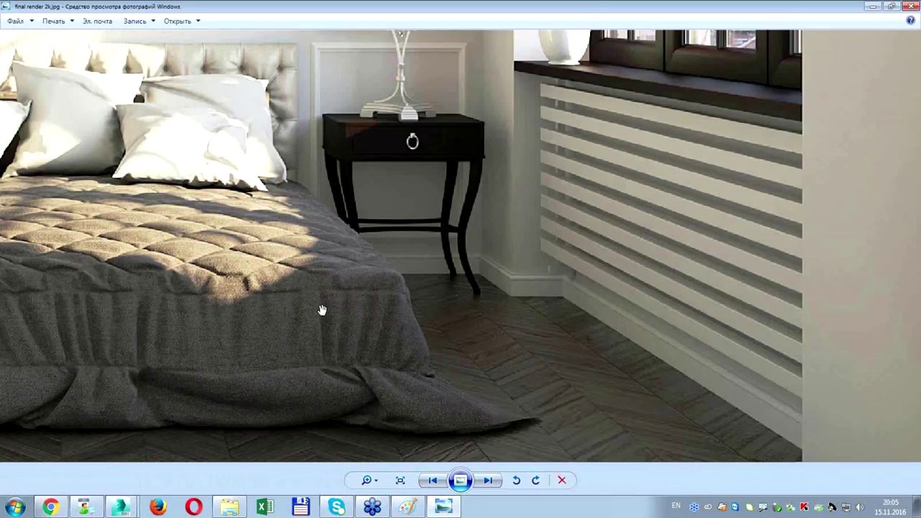
scroll(319, 308, down, 1)
scroll(434, 214, down, 1)
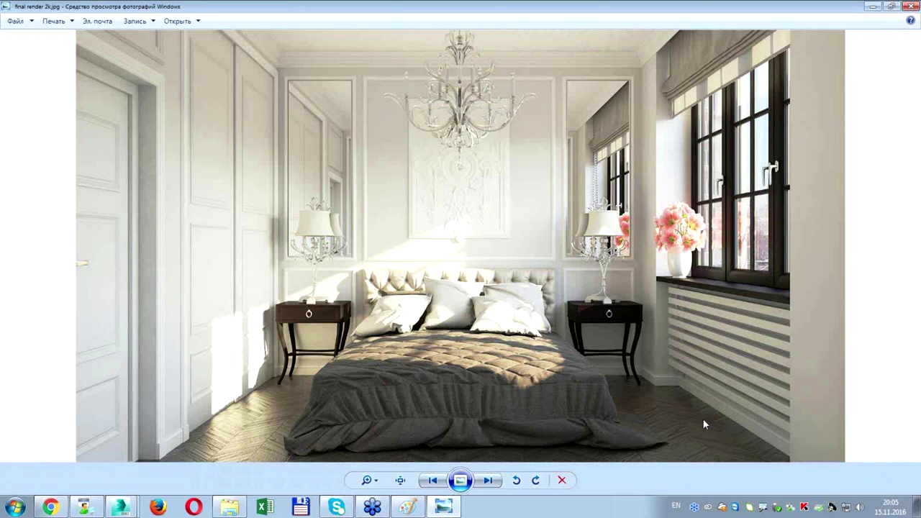
scroll(269, 437, up, 2)
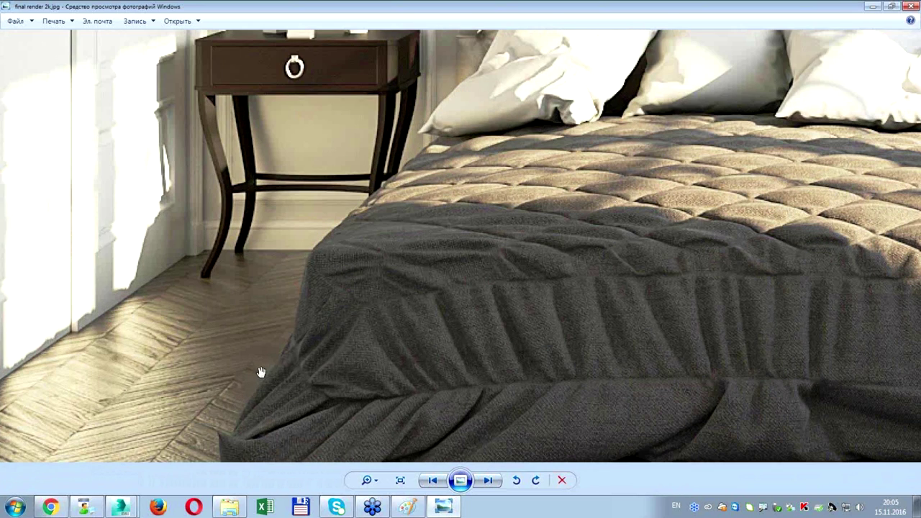
scroll(261, 374, down, 1)
scroll(289, 362, down, 1)
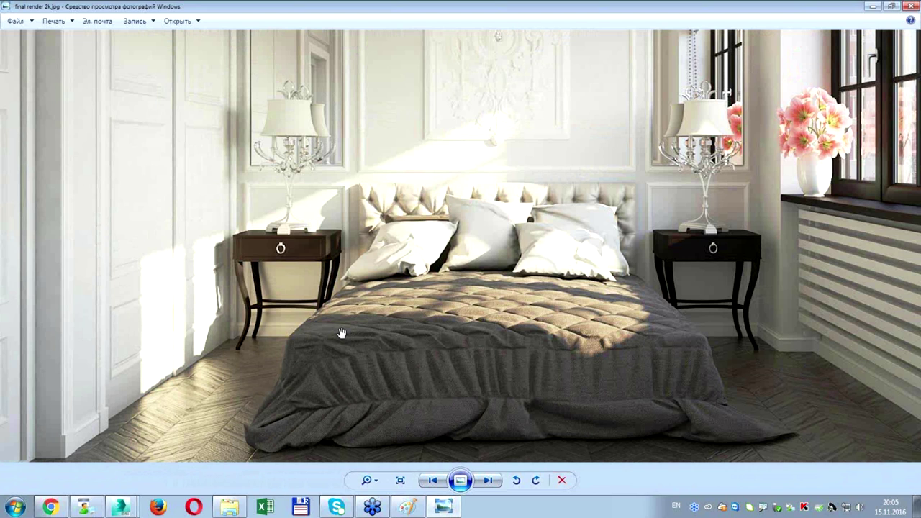
scroll(292, 313, down, 1)
scroll(509, 230, down, 1)
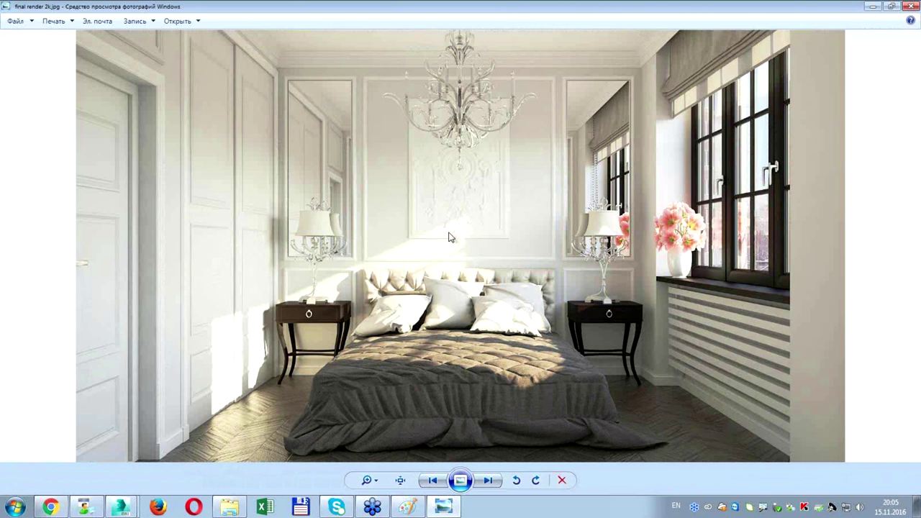
click(911, 6)
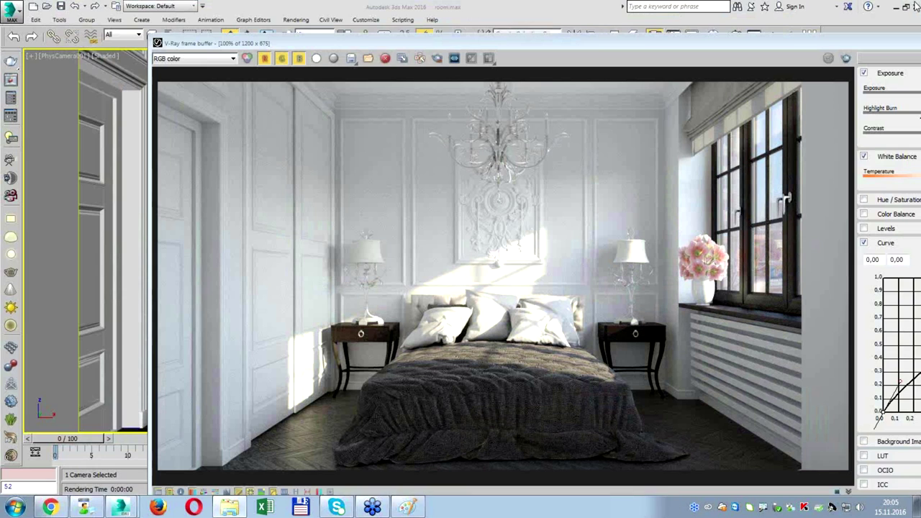
Reposition the frame buffer and raise the White Balance temperature to 6143, highlighting the rollouts.
drag(403, 44, 324, 12)
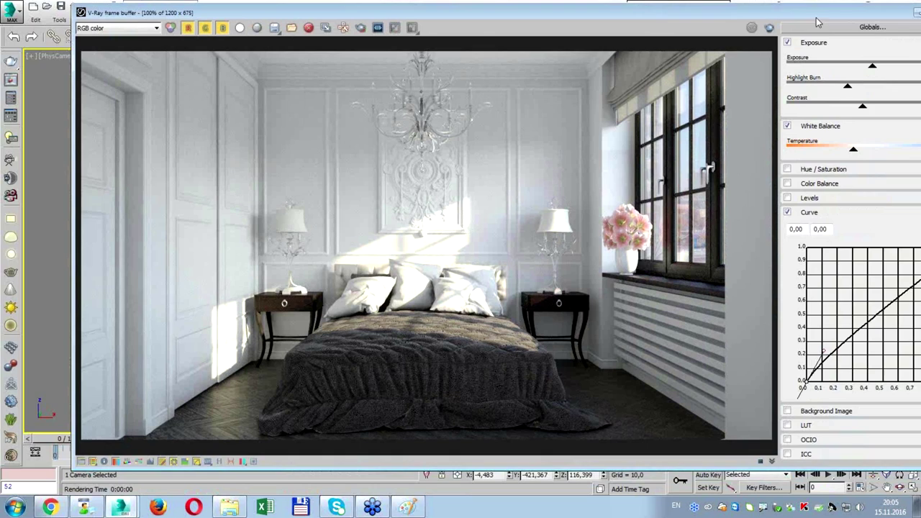
drag(816, 25, 717, 28)
mouse_move(753, 151)
mouse_down()
mouse_move(787, 156)
mouse_move(756, 160)
mouse_up()
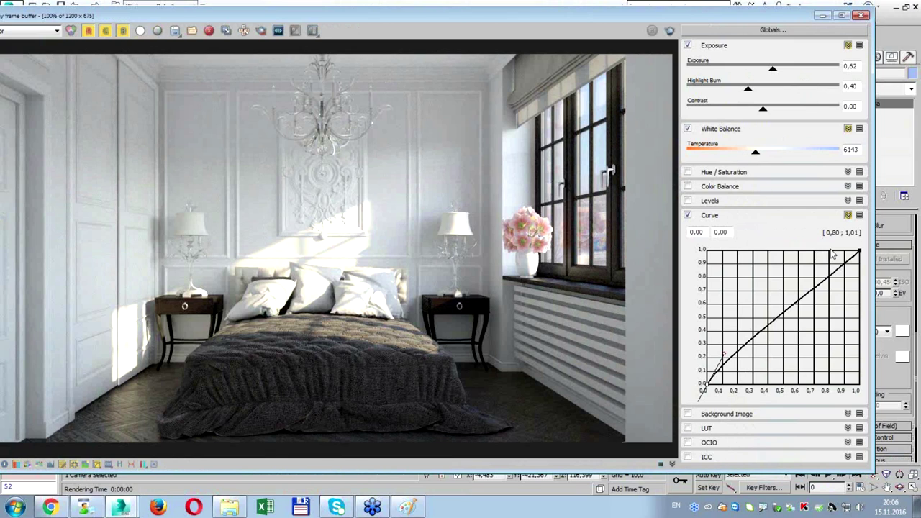
mouse_move(827, 249)
mouse_down()
mouse_move(677, 144)
mouse_move(835, 252)
mouse_up()
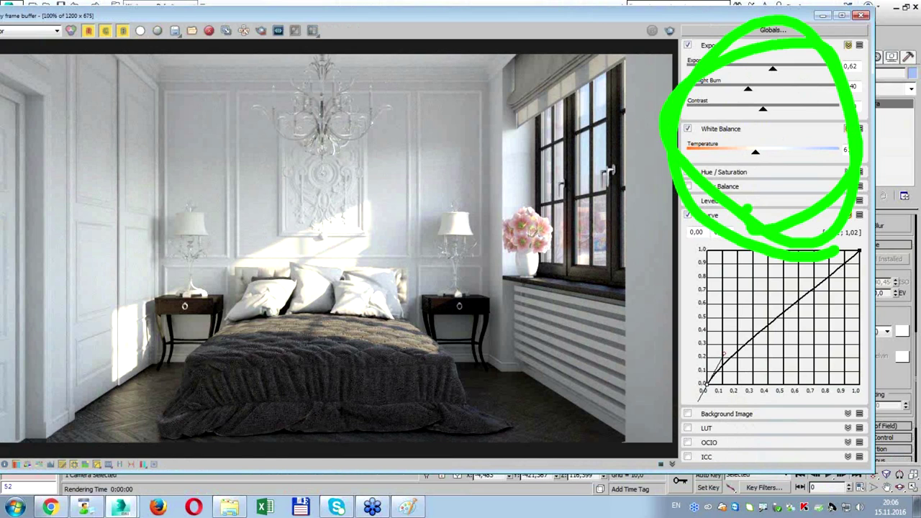
key(Escape)
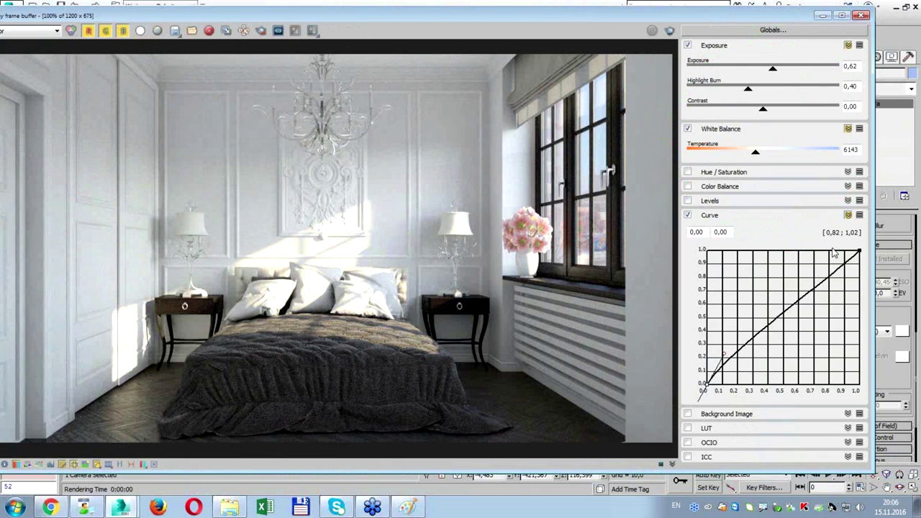
drag(731, 20, 766, 20)
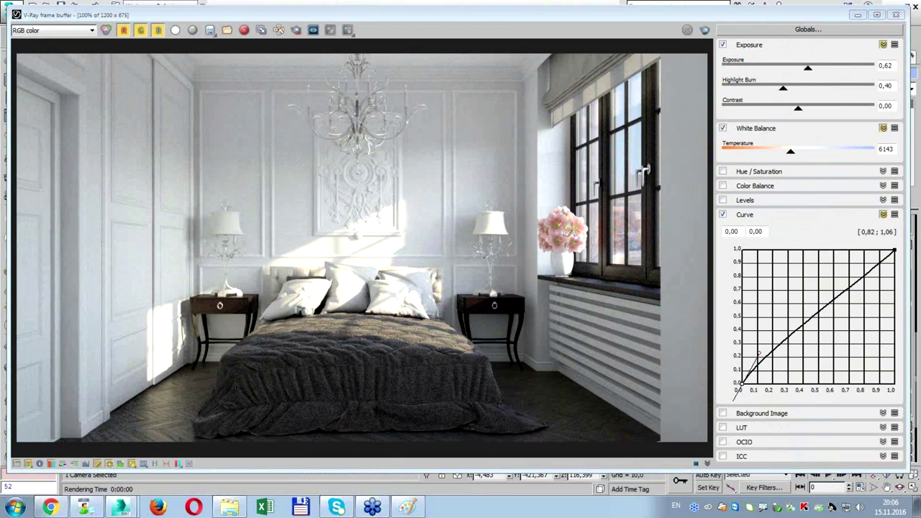
Switch the keyboard layout to Russian and restore the maximized V-Ray frame buffer window.
key(alt+shift)
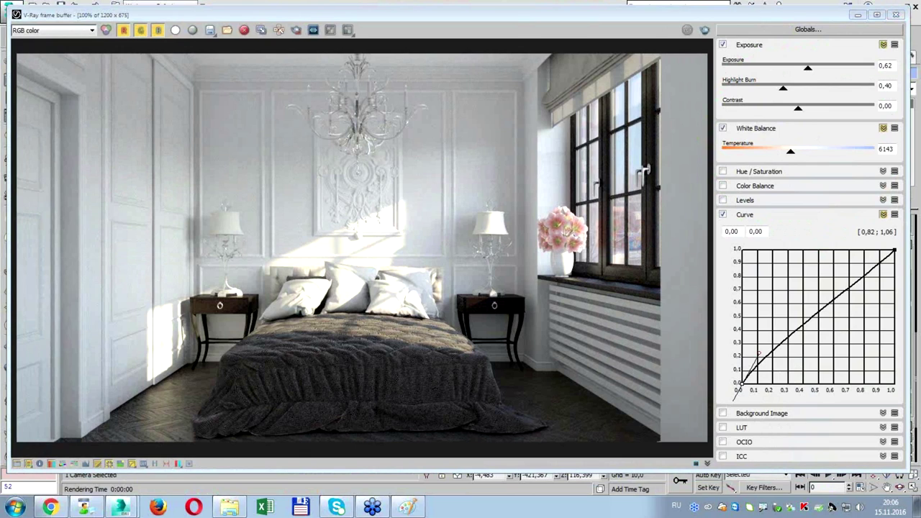
mouse_move(783, 17)
mouse_down()
mouse_move(804, 81)
mouse_move(785, 51)
mouse_up()
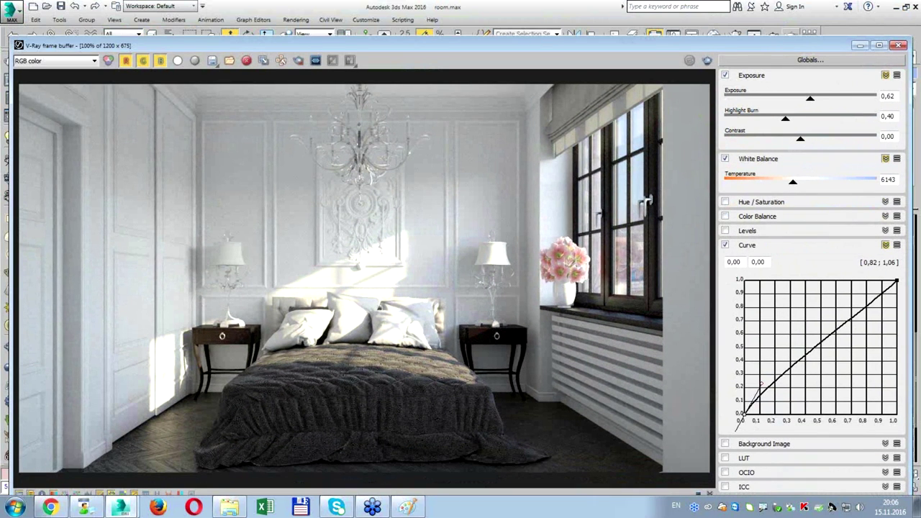